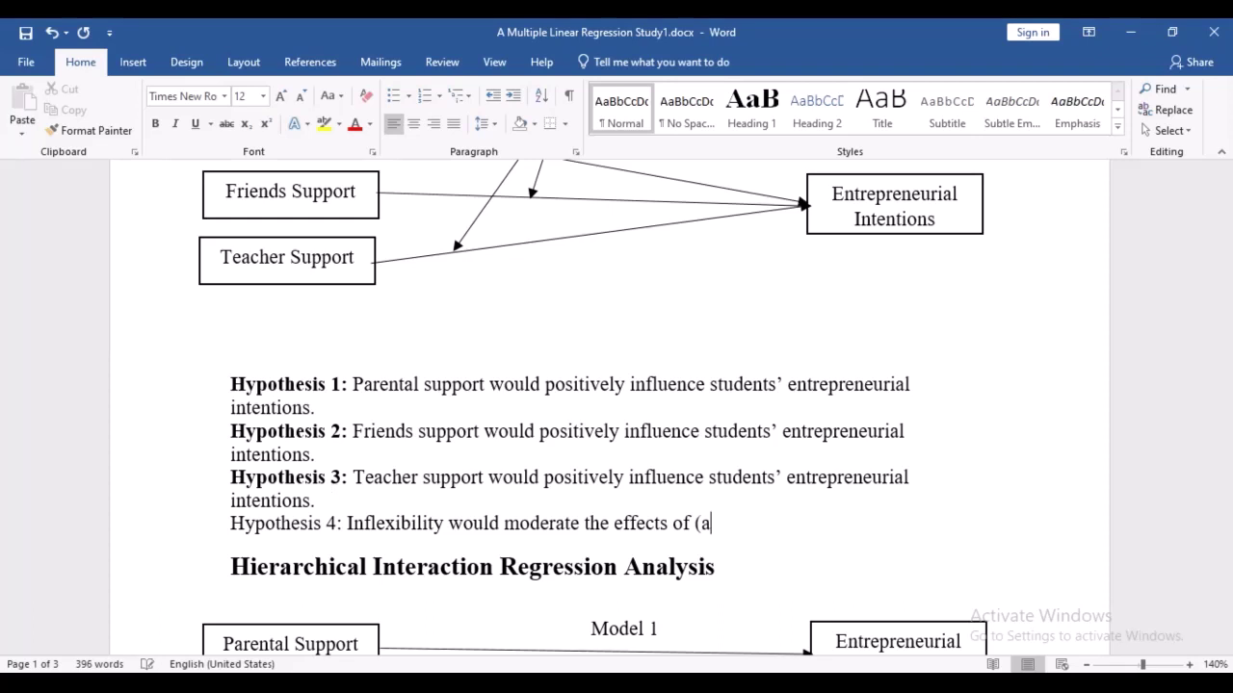
Continue the Hypothesis 4 sentence with ") parental support, (b) friends support and (c".
text() parental su)
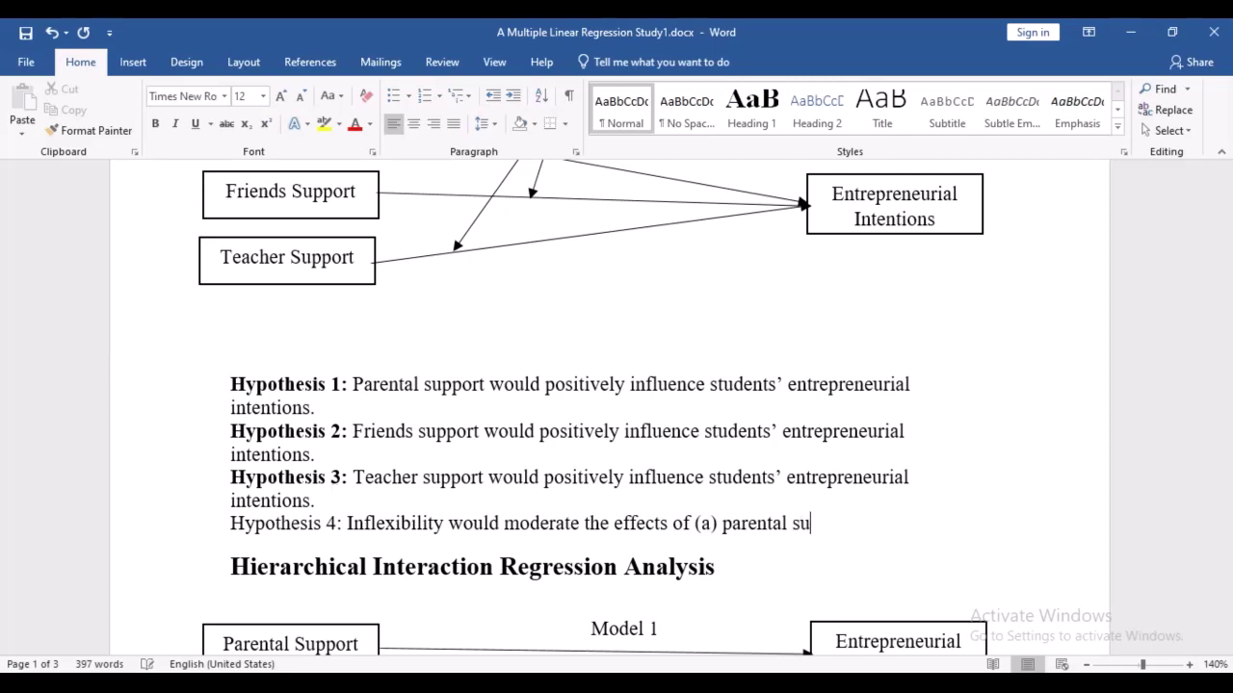
text(pport)
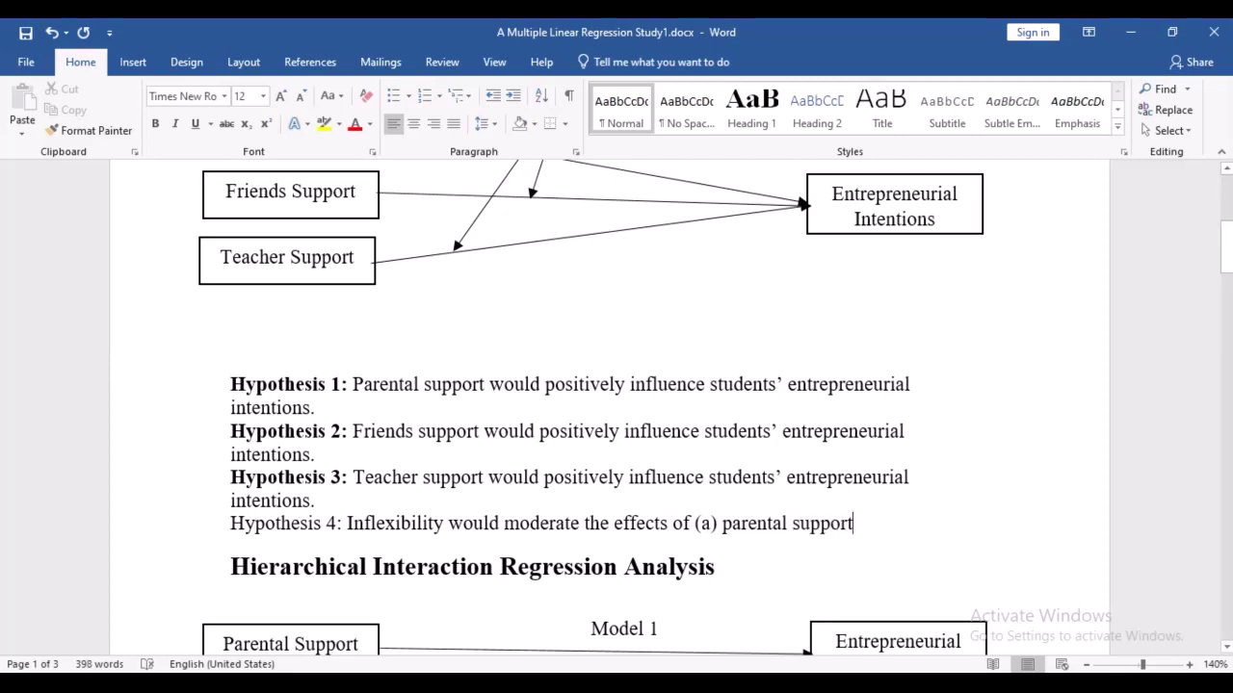
text(, (b) )
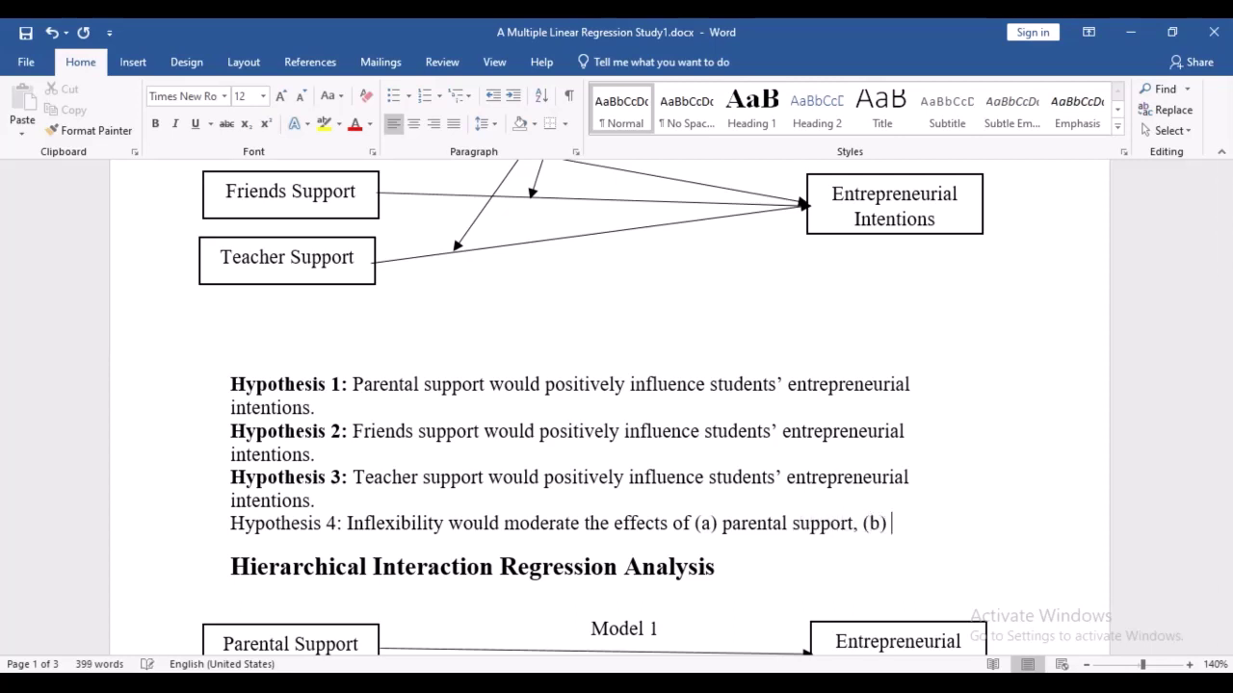
text(friends )
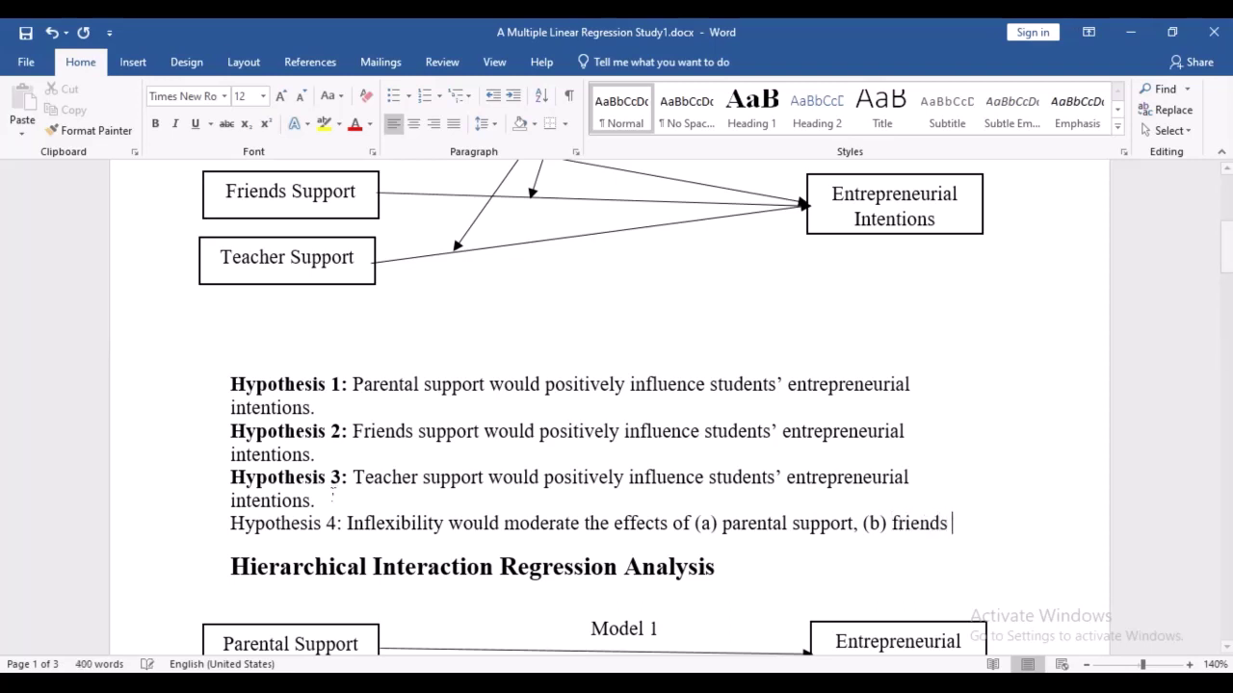
text(support ar)
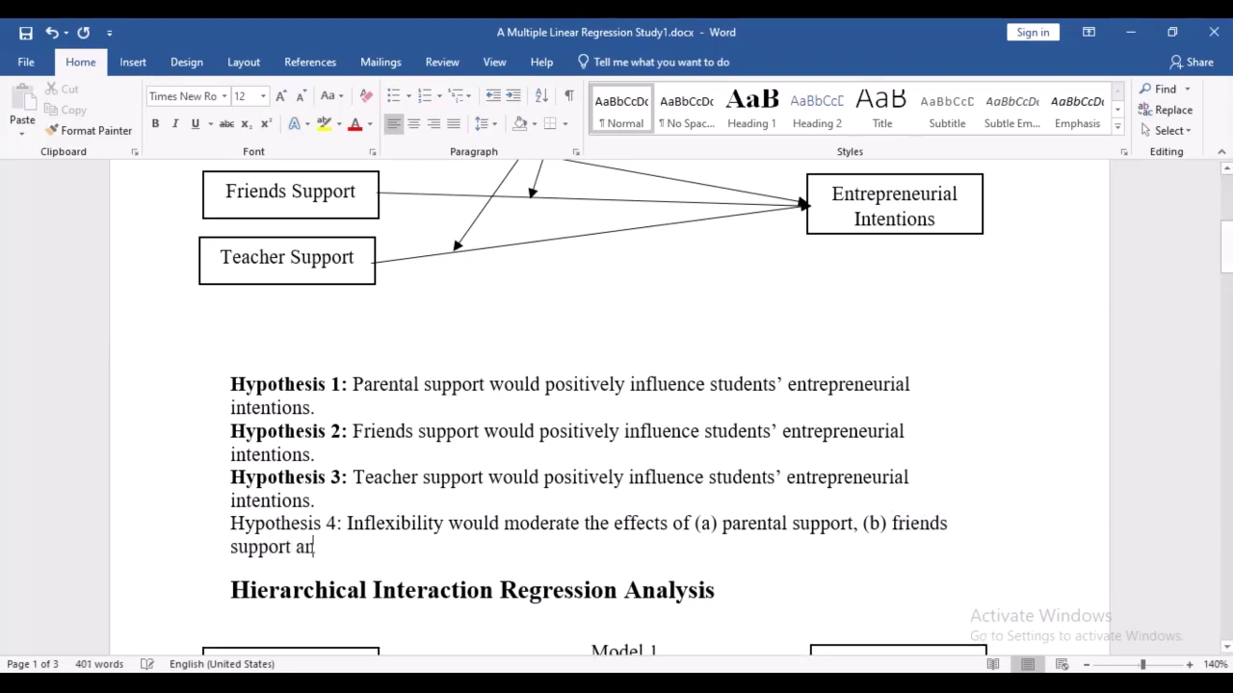
text(d (c)
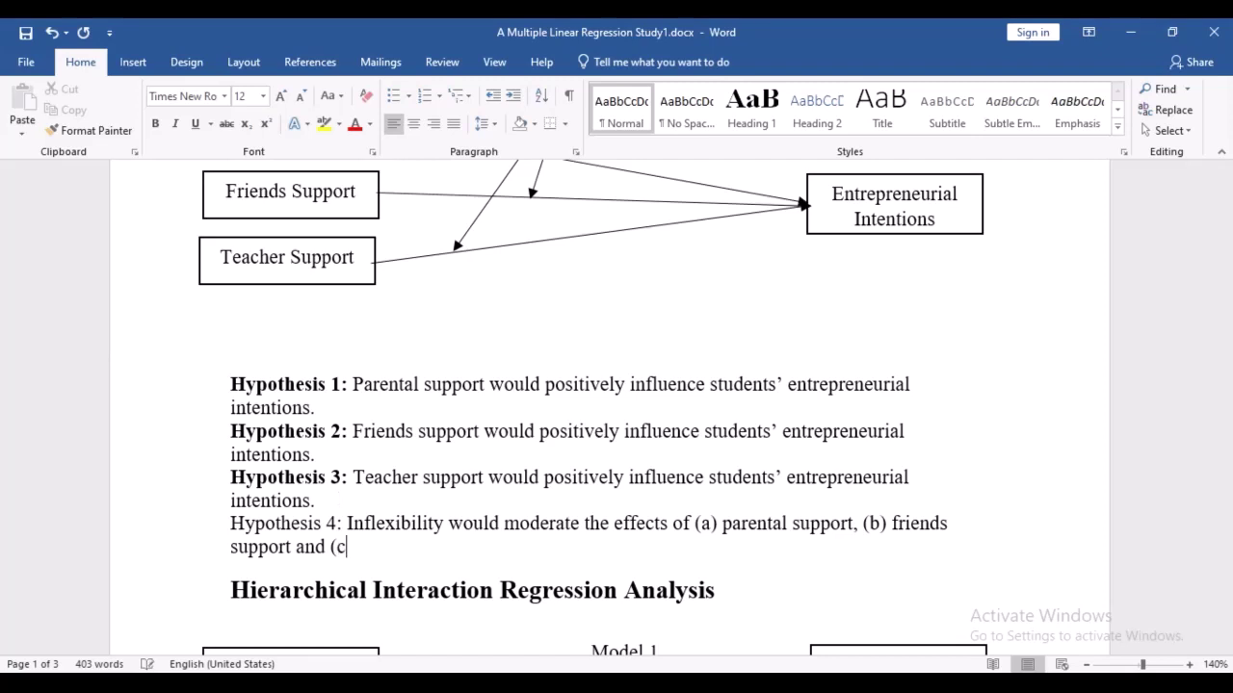
Add "teacher support" as item (c) of Hypothesis 4, correcting the misspelling in "teacher", and begin the word "such".
text() te\cher)
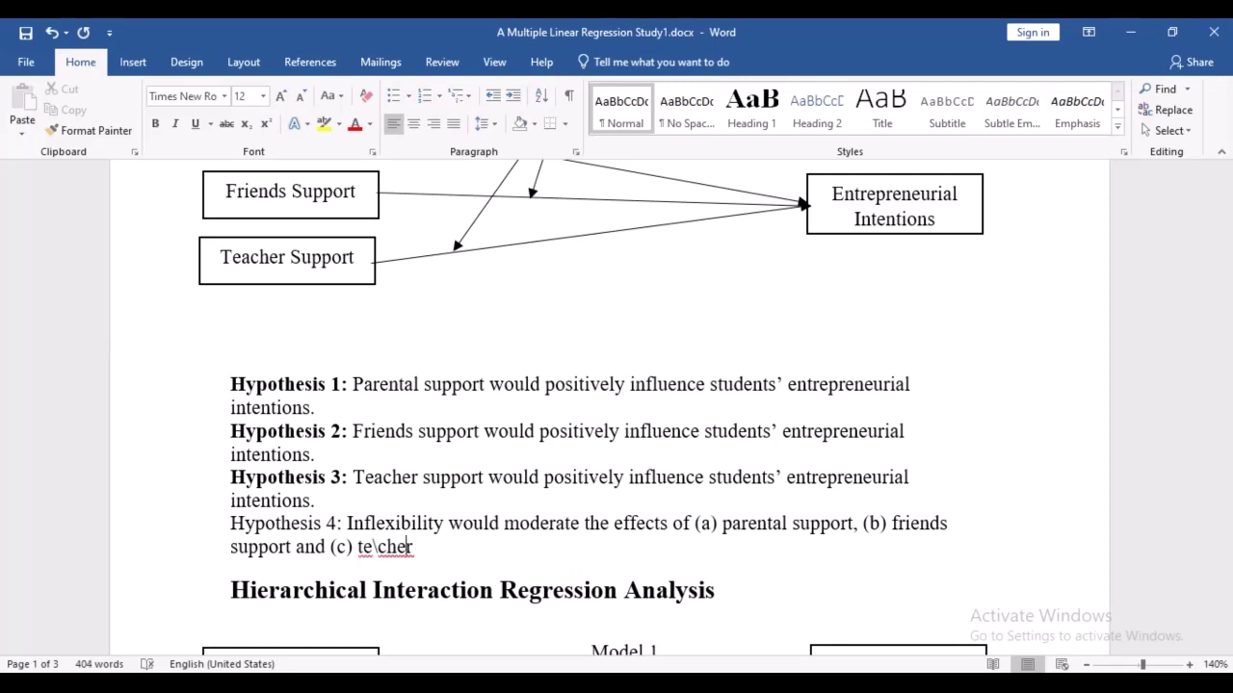
key(Left)
key(Left)
key(Left)
key(Left)
key(BackSpace)
text(a)
key(End)
text(support su)
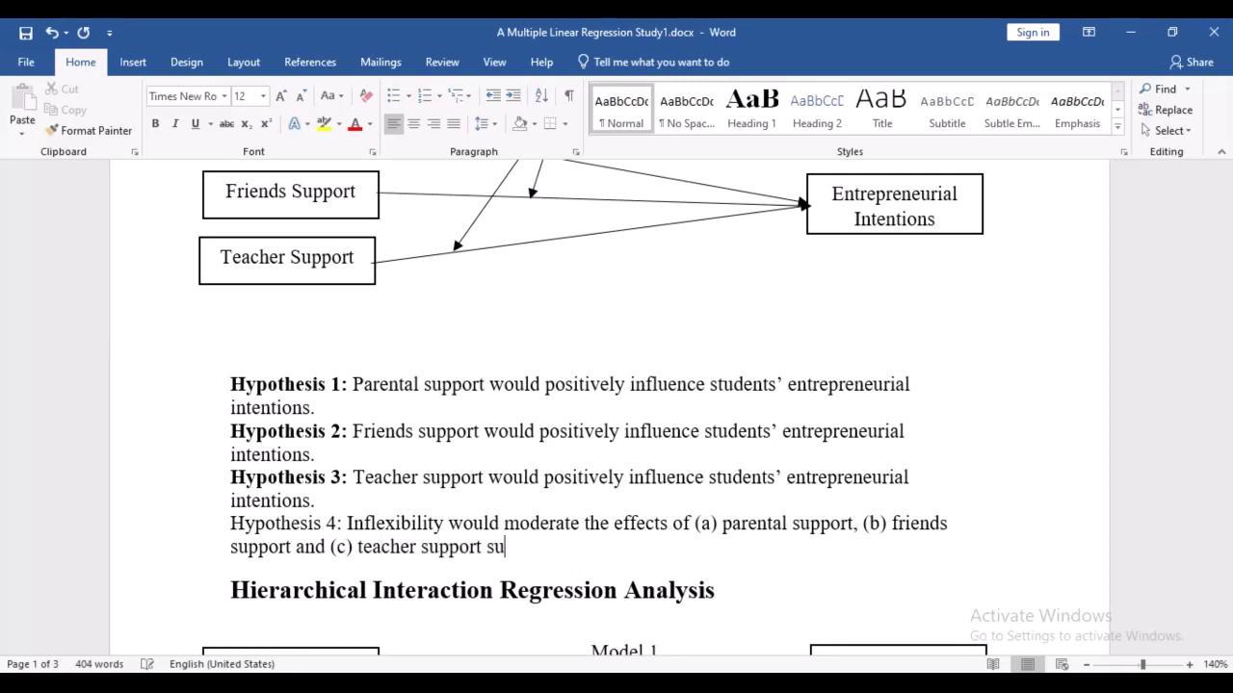
Extend Hypothesis 4 so its second clause reads "such that the higher a persons’ inflexibility".
text(ch that th)
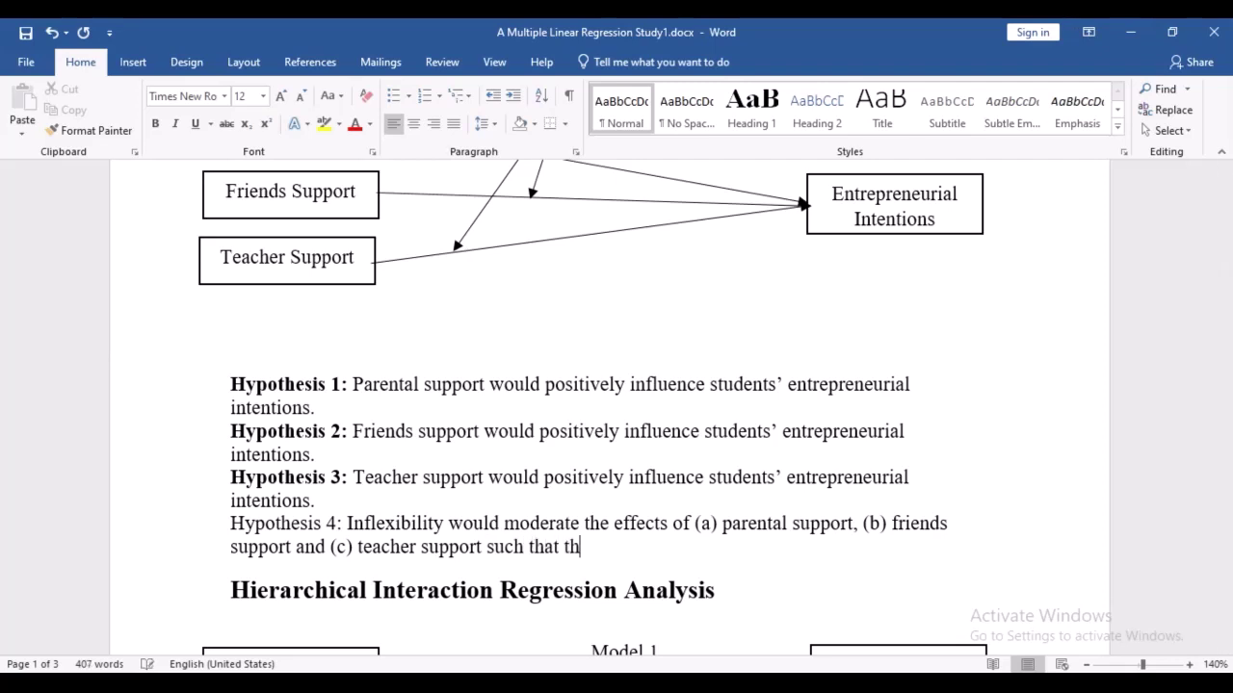
text(e hig a persons' inflexibility)
click(613, 546)
text(her a persons’ inflexibility)
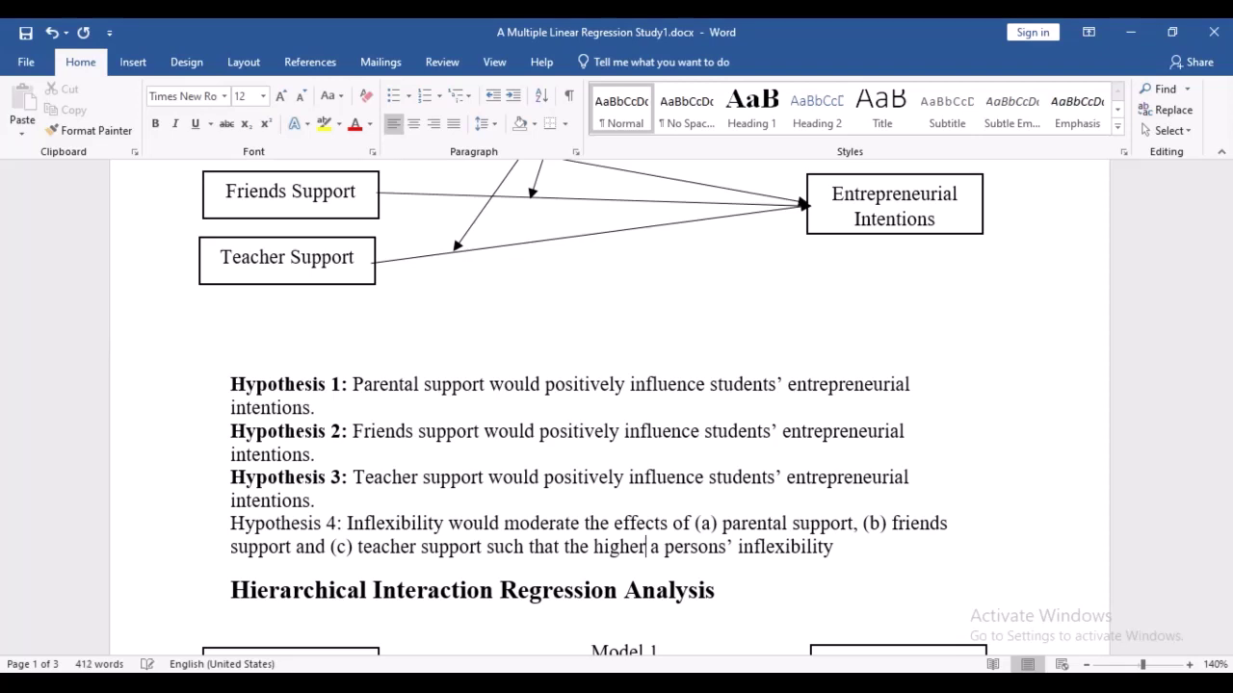
Continue Hypothesis 4 after "inflexibility" with ", the lower the influence".
key(Right)
key(Right)
key(Right)
key(Right)
key(Right)
key(Right)
key(Right)
key(Right)
key(Right)
key(Right)
key(Right)
key(Right)
key(Right)
key(Right)
key(Right)
key(Right)
key(Right)
key(Right)
key(Right)
key(Right)
text(, the lower)
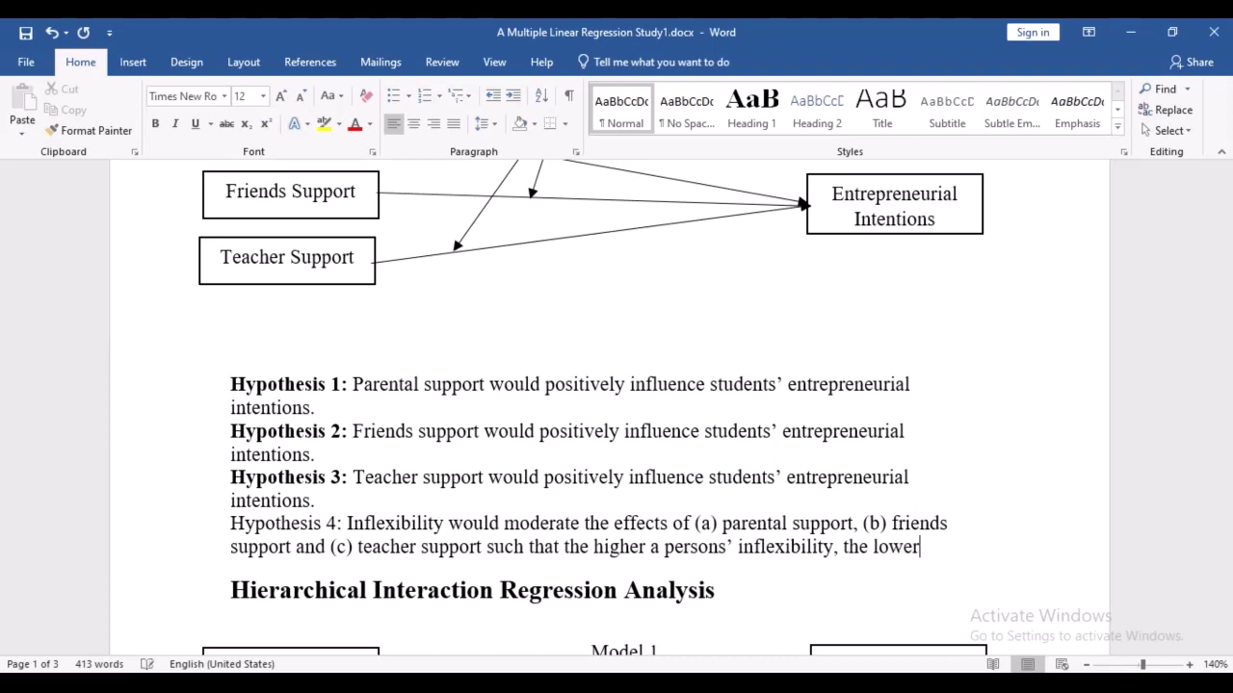
text( their)
text(flue )
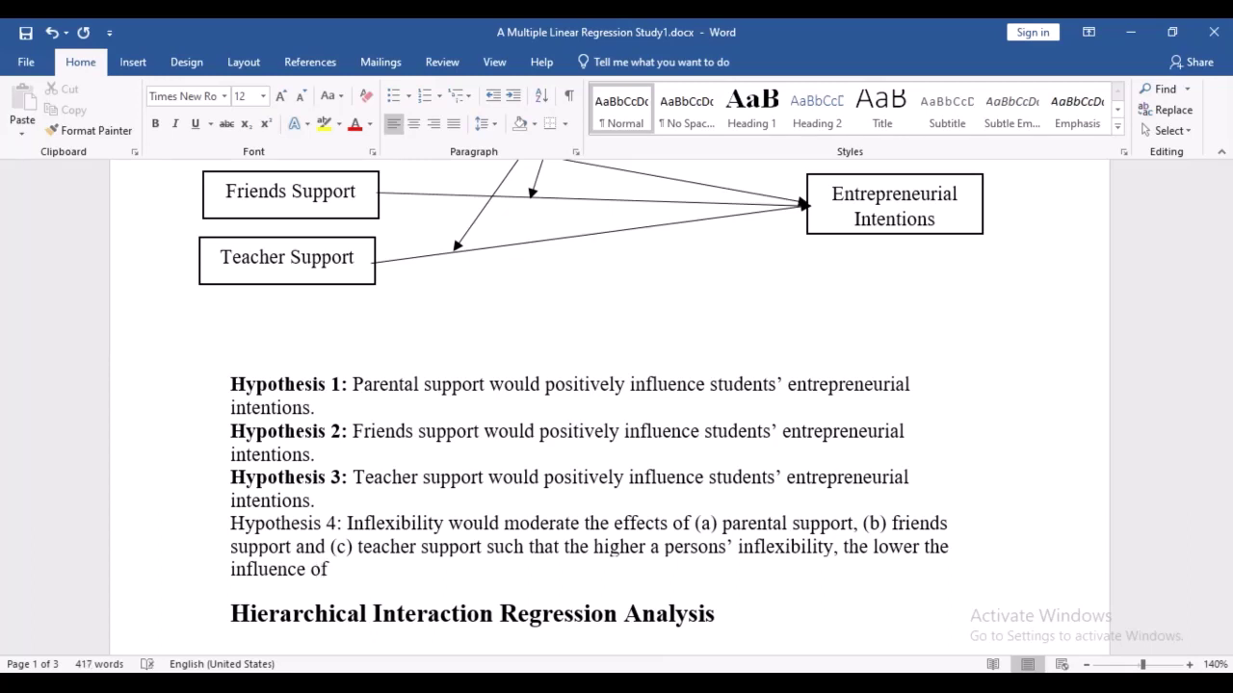
Finish Hypothesis 4 with "of parental, friends, and teacher support on their entrepreneurial intentions.".
text(nce of parental, friend)
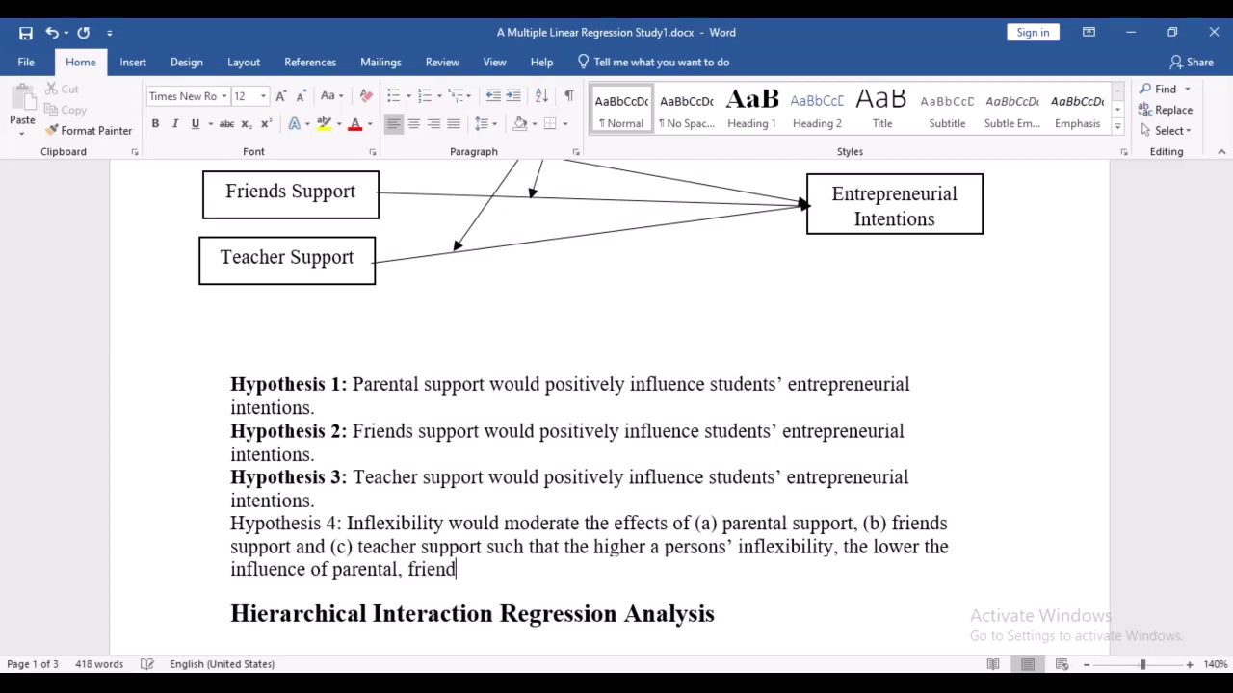
text(s, and teacher )
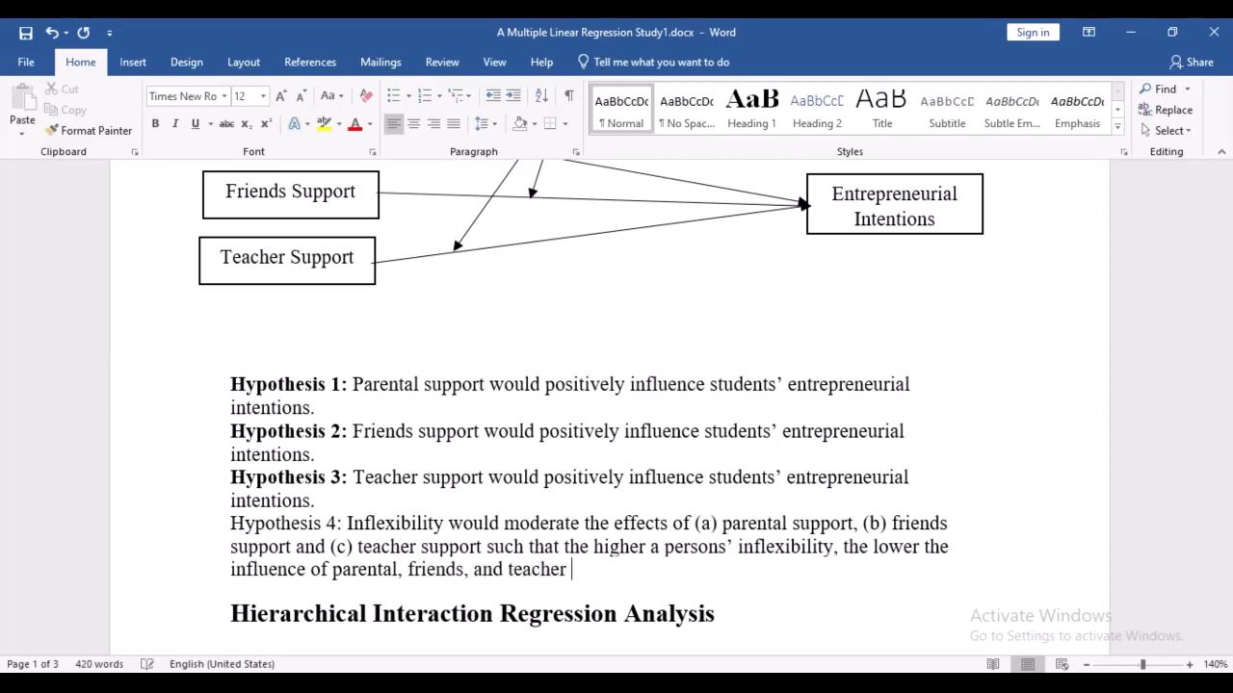
text(support on t)
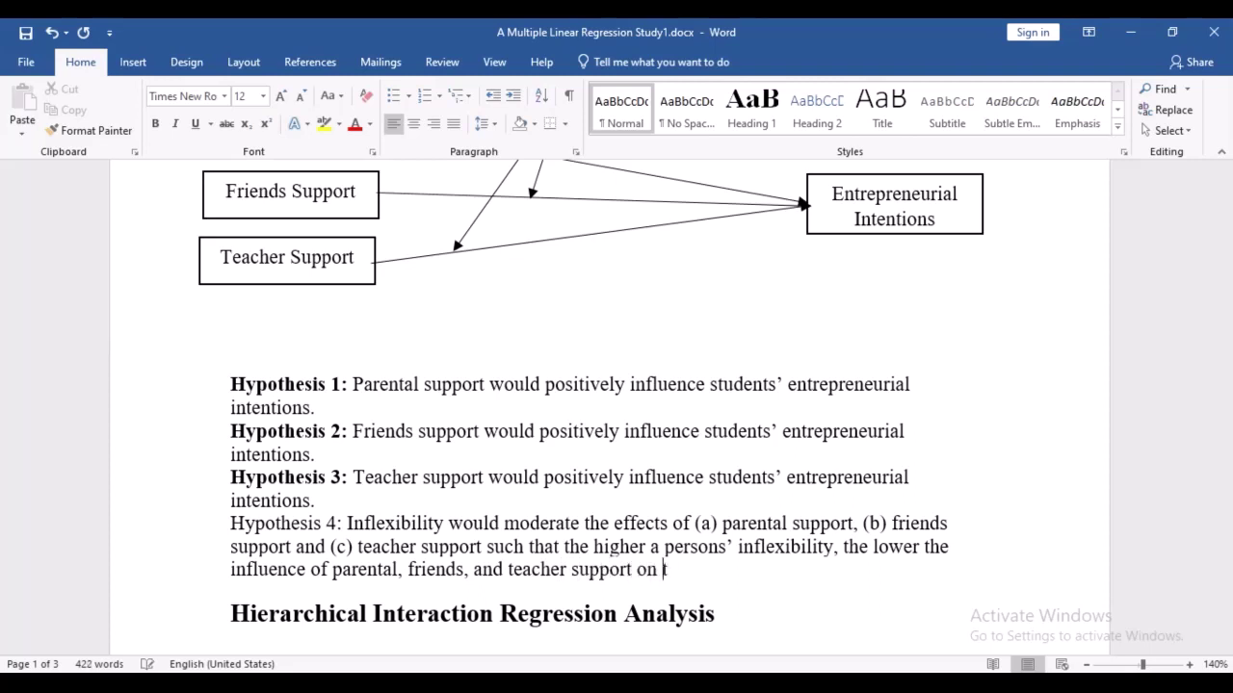
text(heir entrepr)
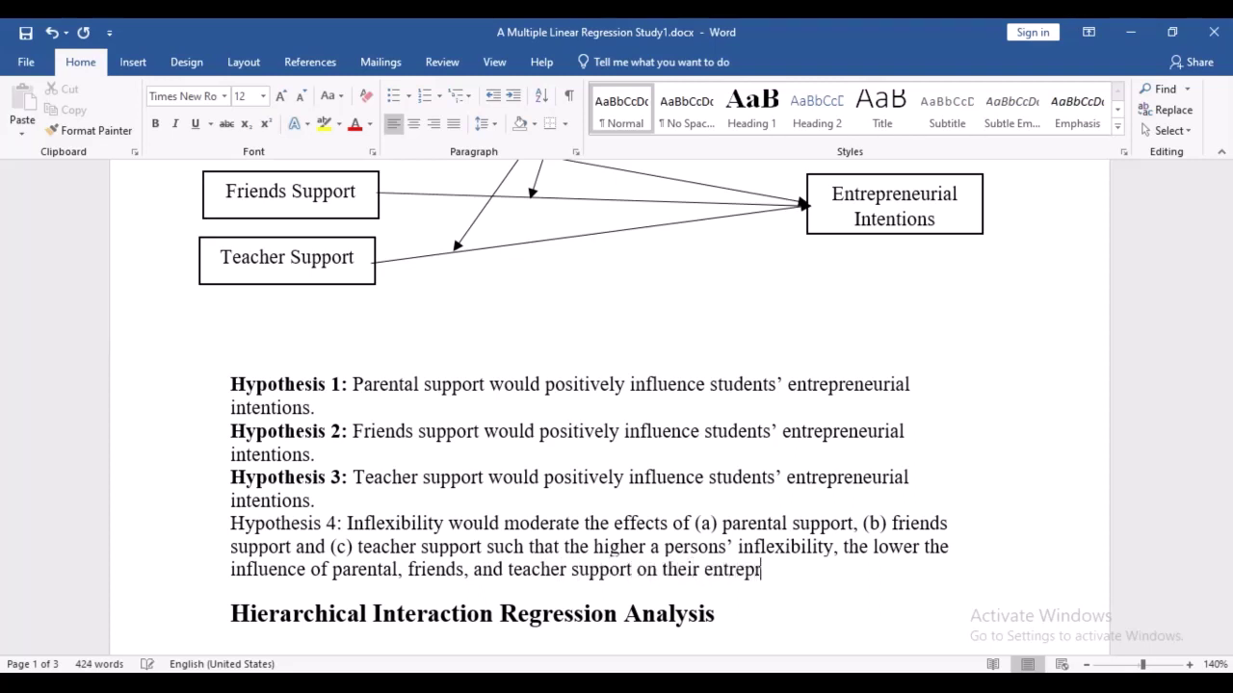
text(eneurial intent)
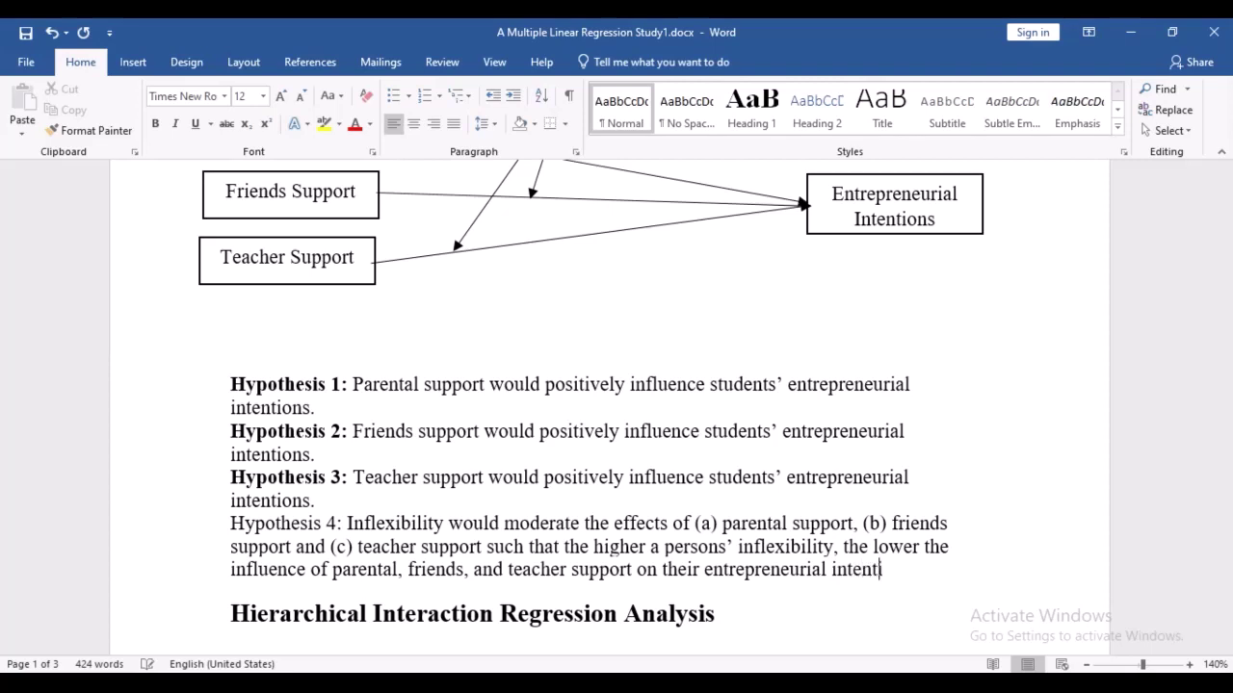
text(ions.)
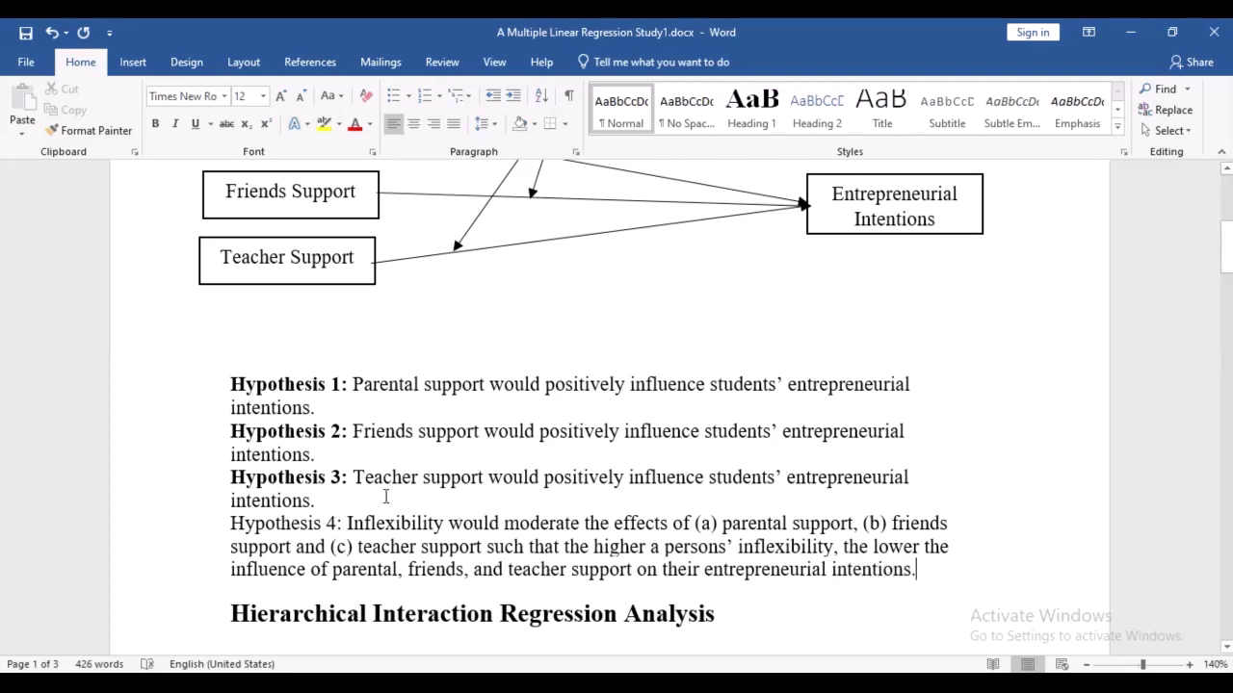
Make the "Hypothesis 4:" label bold like the other hypothesis labels.
drag(230, 523, 341, 523)
key(ctrl+b)
scroll(575, 643, down, 10)
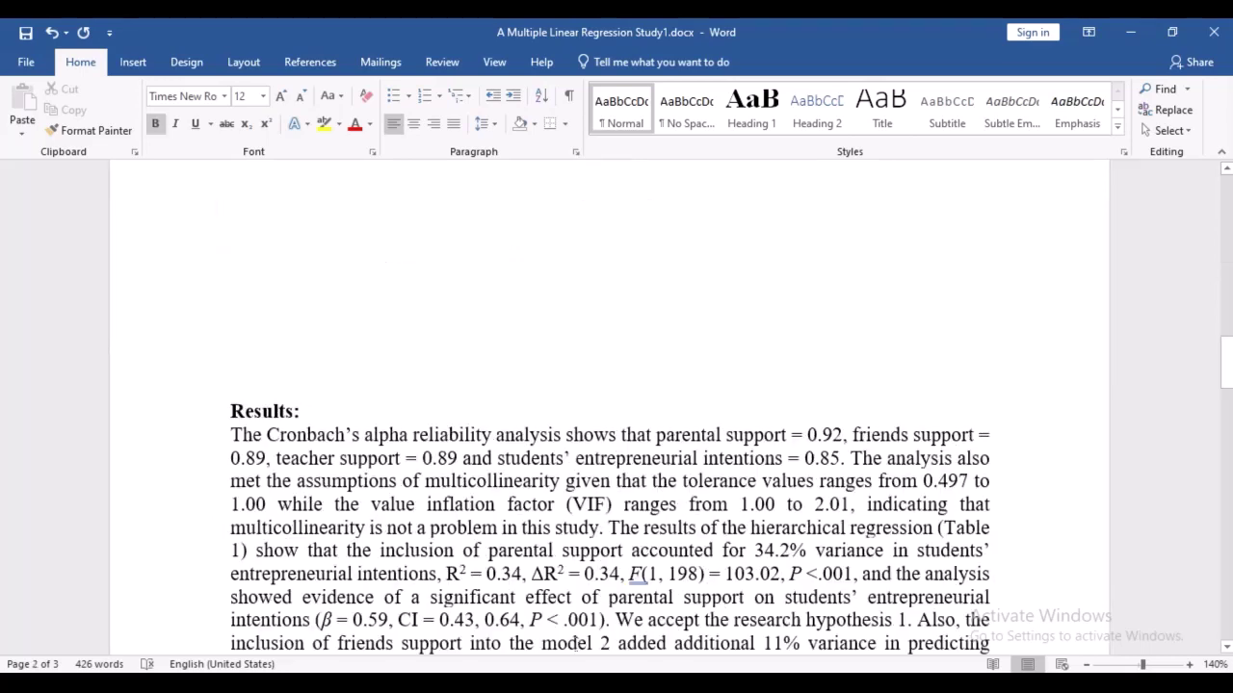
Switch to the SPSS Data Editor and examine the inflexibility item columns through Inflex5.
click(578, 684)
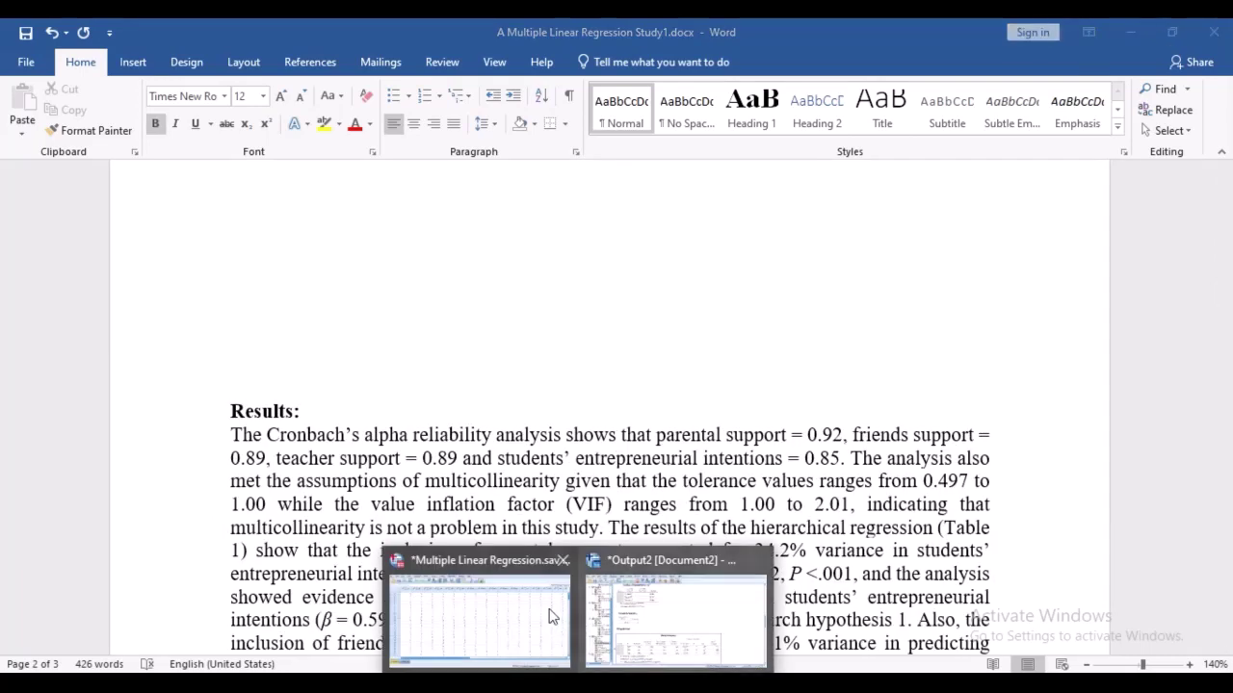
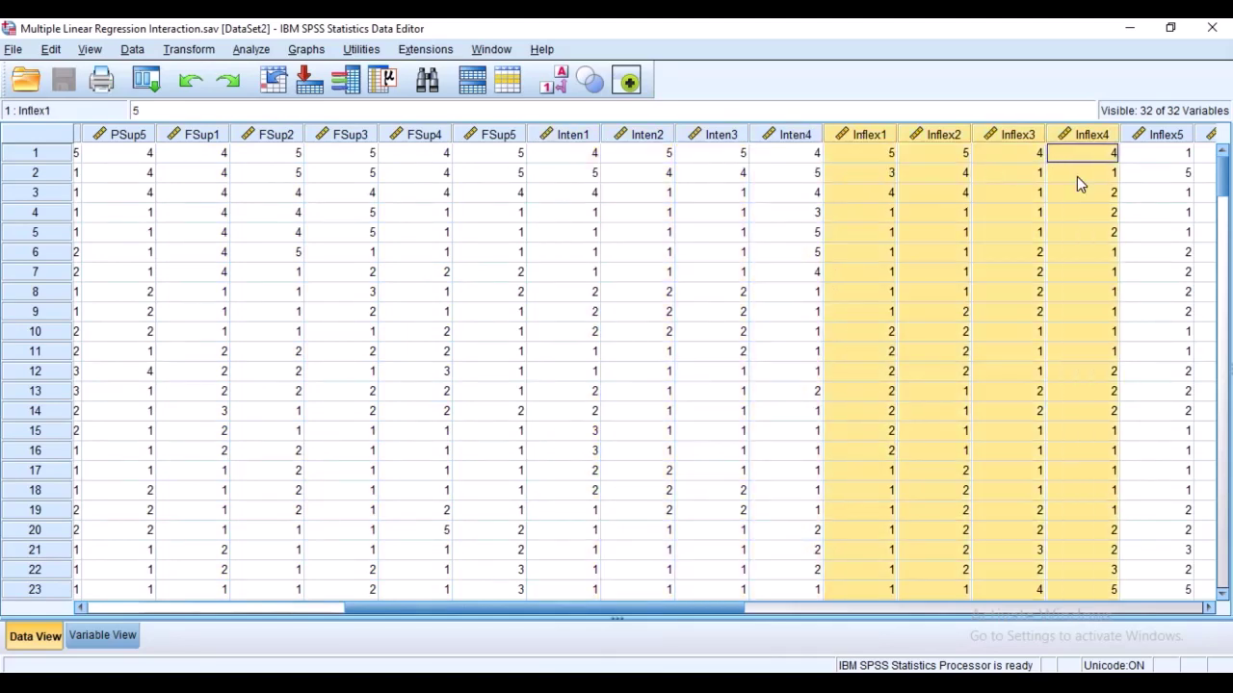
drag(707, 609, 806, 586)
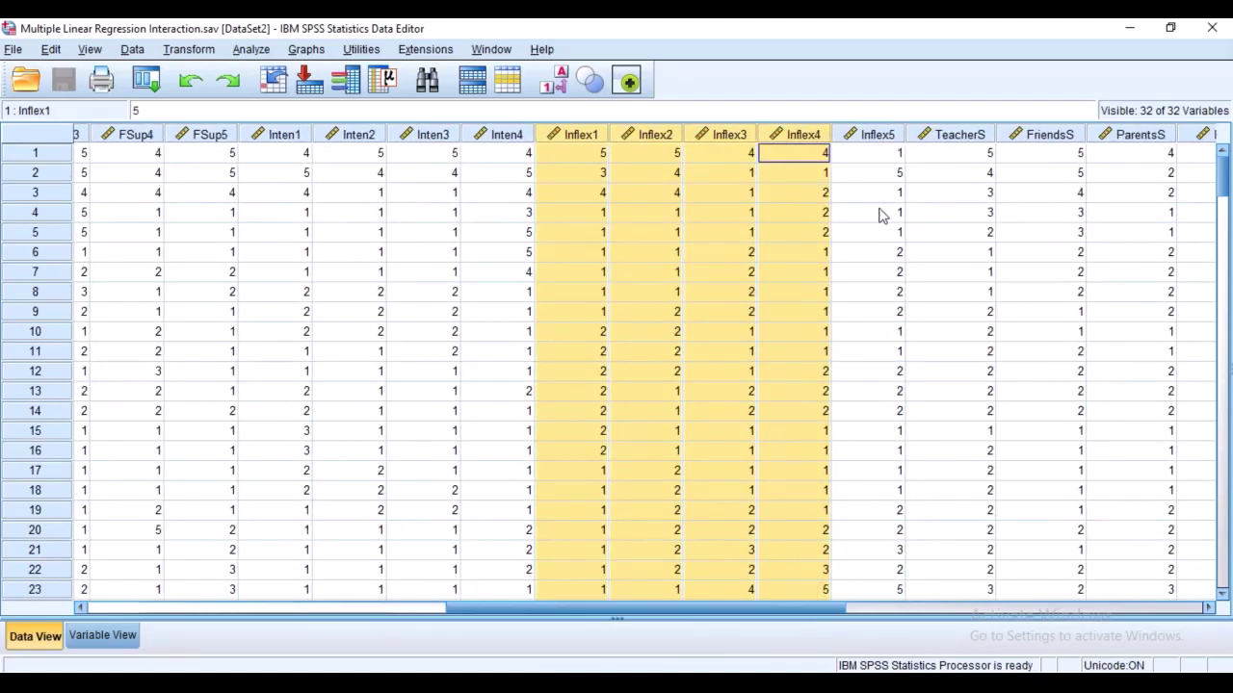
click(875, 133)
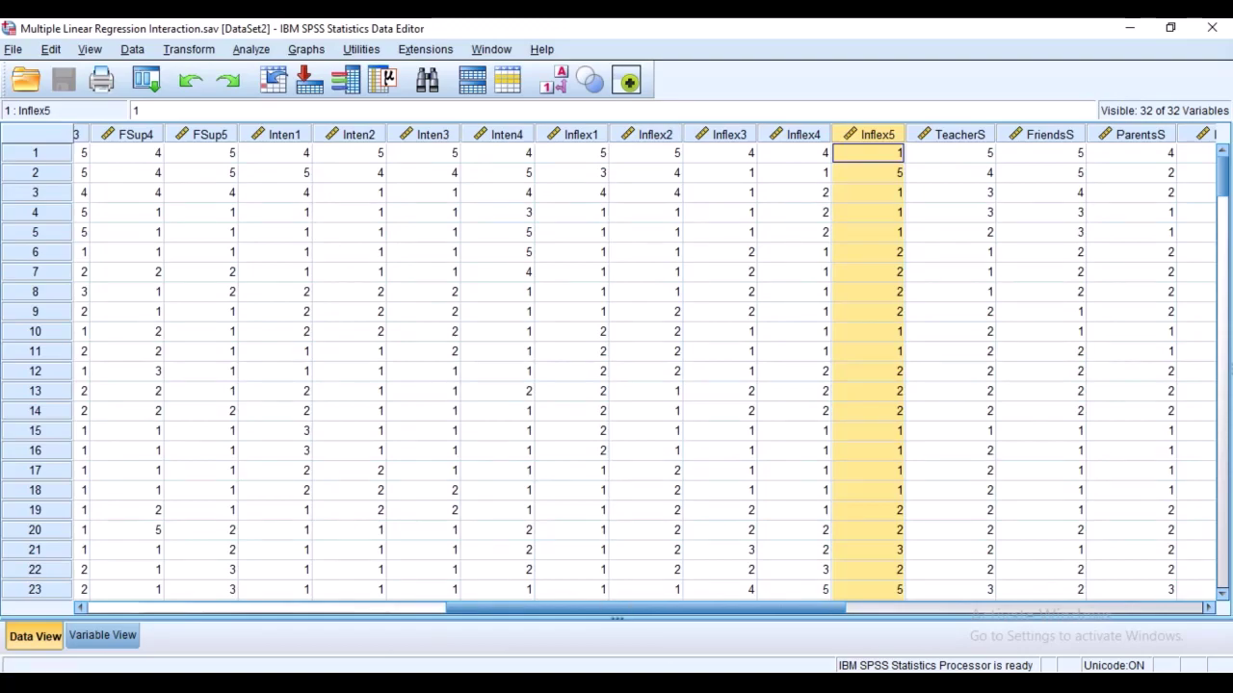
Return to the Word document and replace "and" after the teacher support reliability value in the Results paragraph with a comma.
key(alt+Tab)
scroll(674, 593, up, 1)
scroll(658, 537, down, 2)
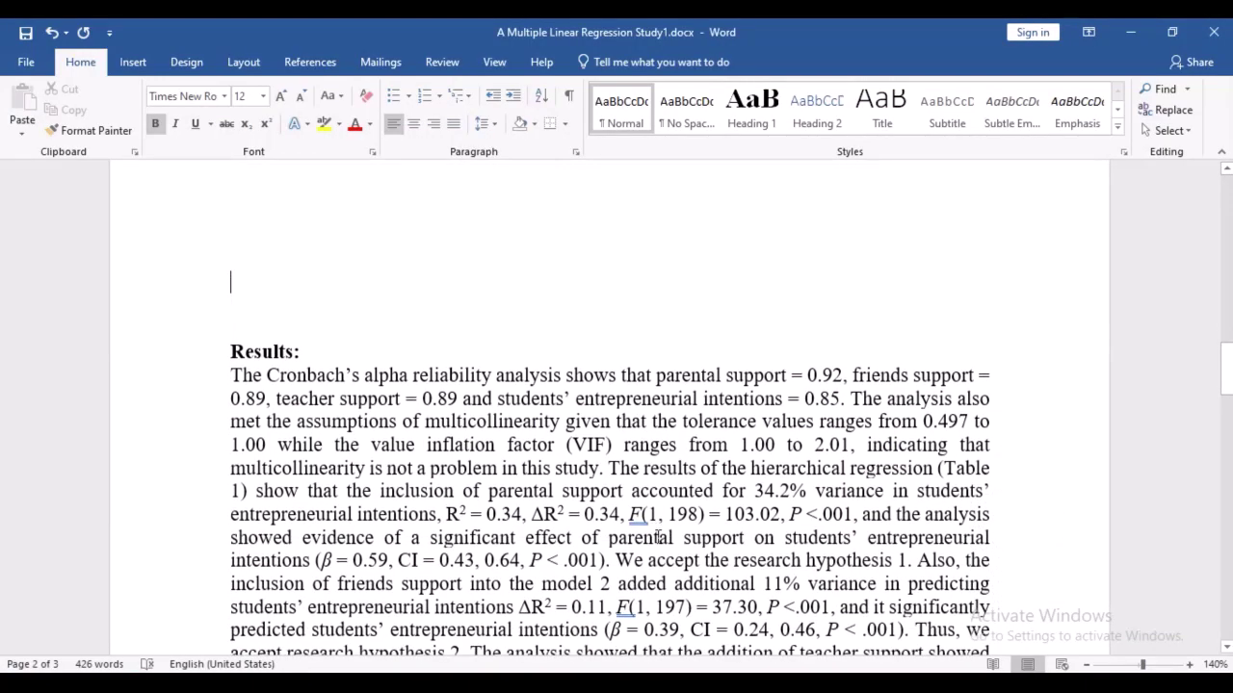
scroll(301, 356, down, 1)
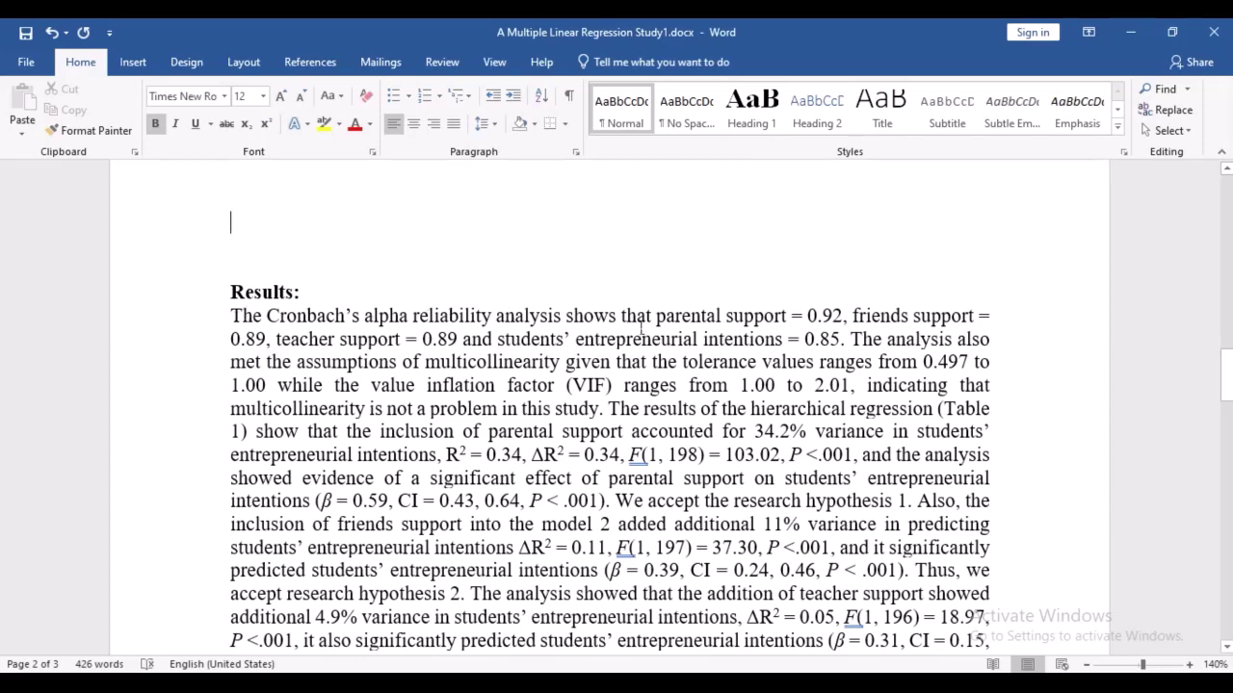
drag(654, 318, 842, 318)
click(844, 318)
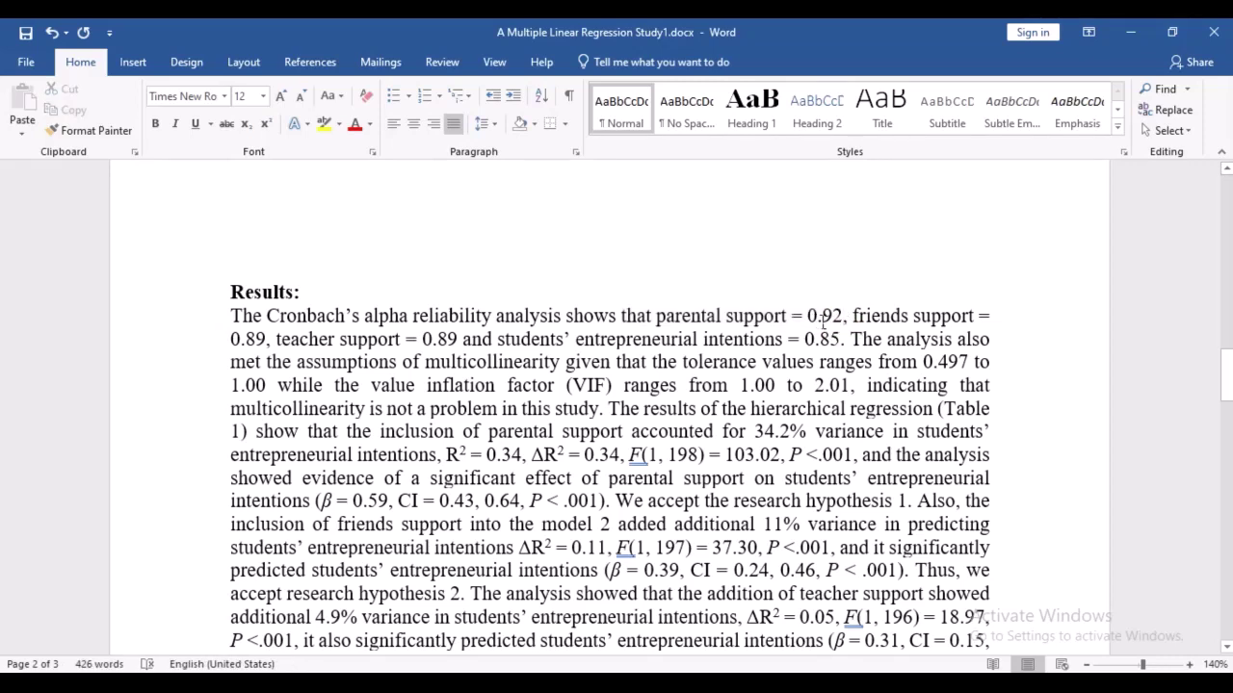
click(443, 339)
click(491, 337)
key(BackSpace)
key(BackSpace)
key(BackSpace)
key(BackSpace)
text(,)
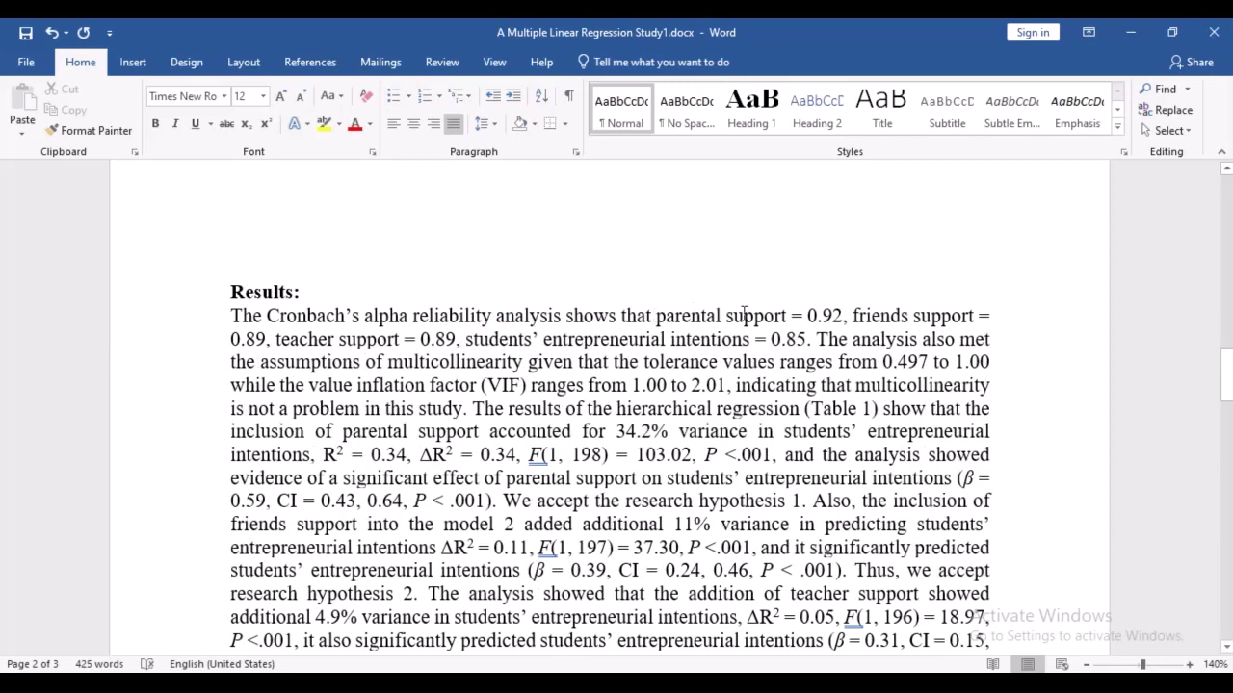
Add ", and inflexibility =" after the students’ entrepreneurial intentions reliability value in the Results paragraph.
click(806, 339)
text(, an)
text(d inflec)
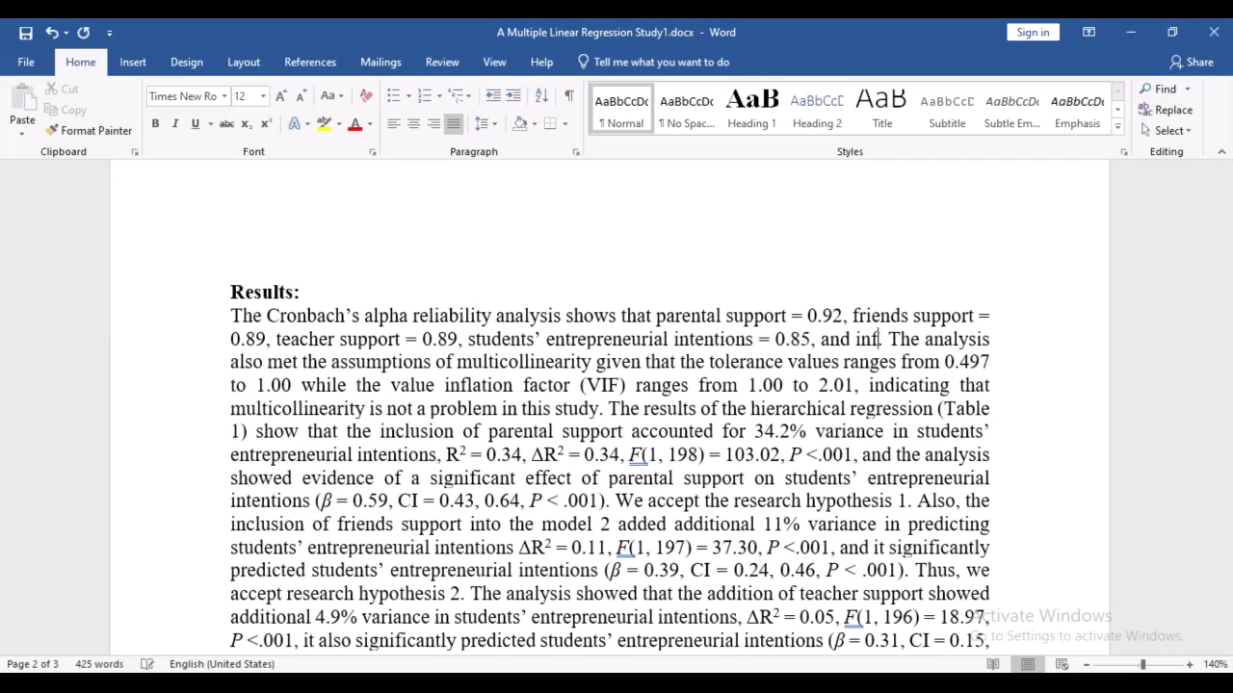
key(BackSpace)
text(x)
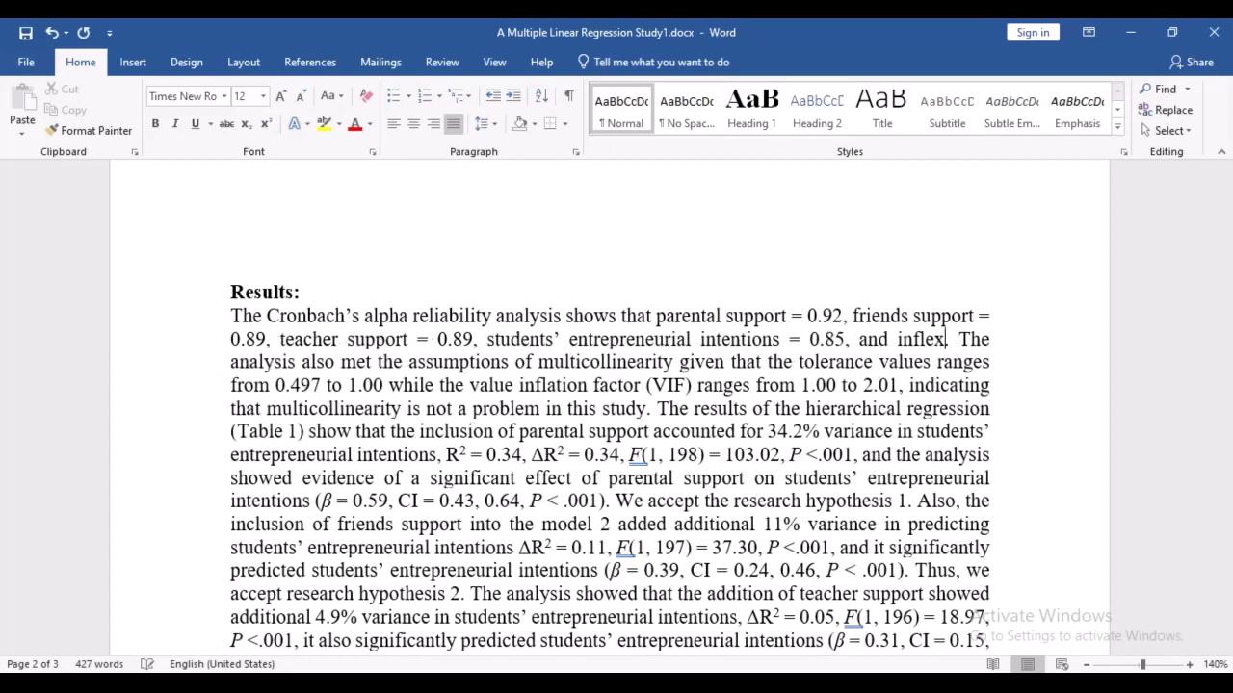
text(ibility )
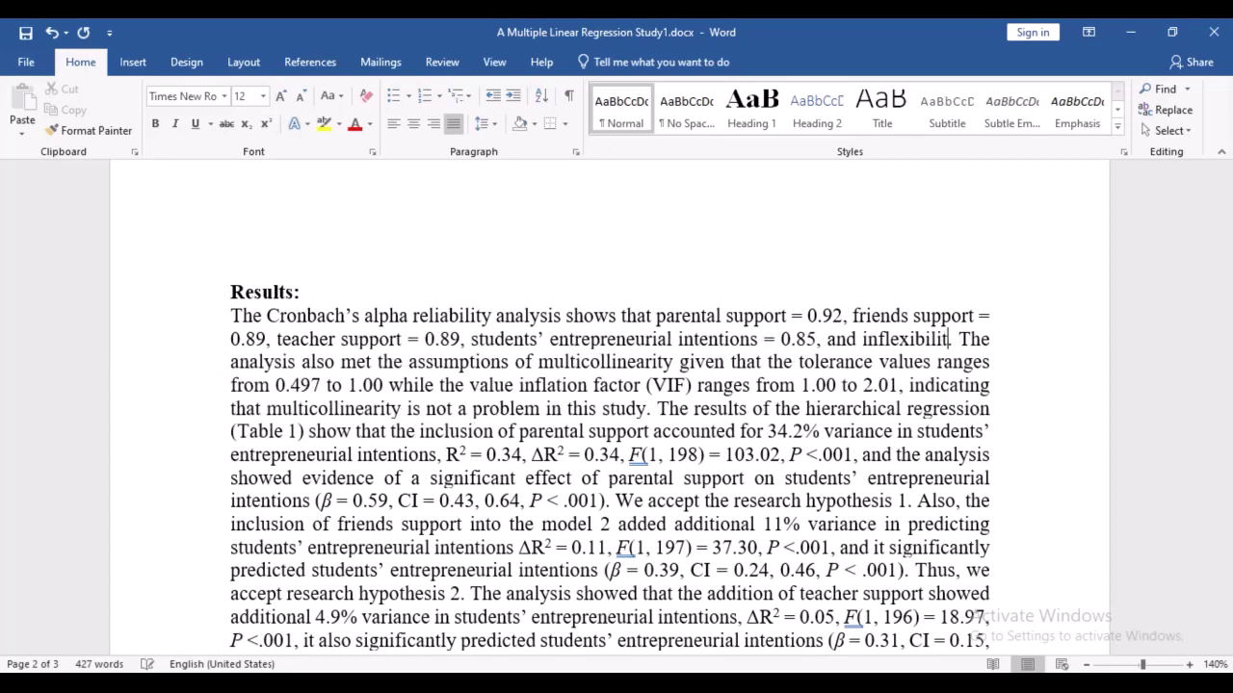
text(=.)
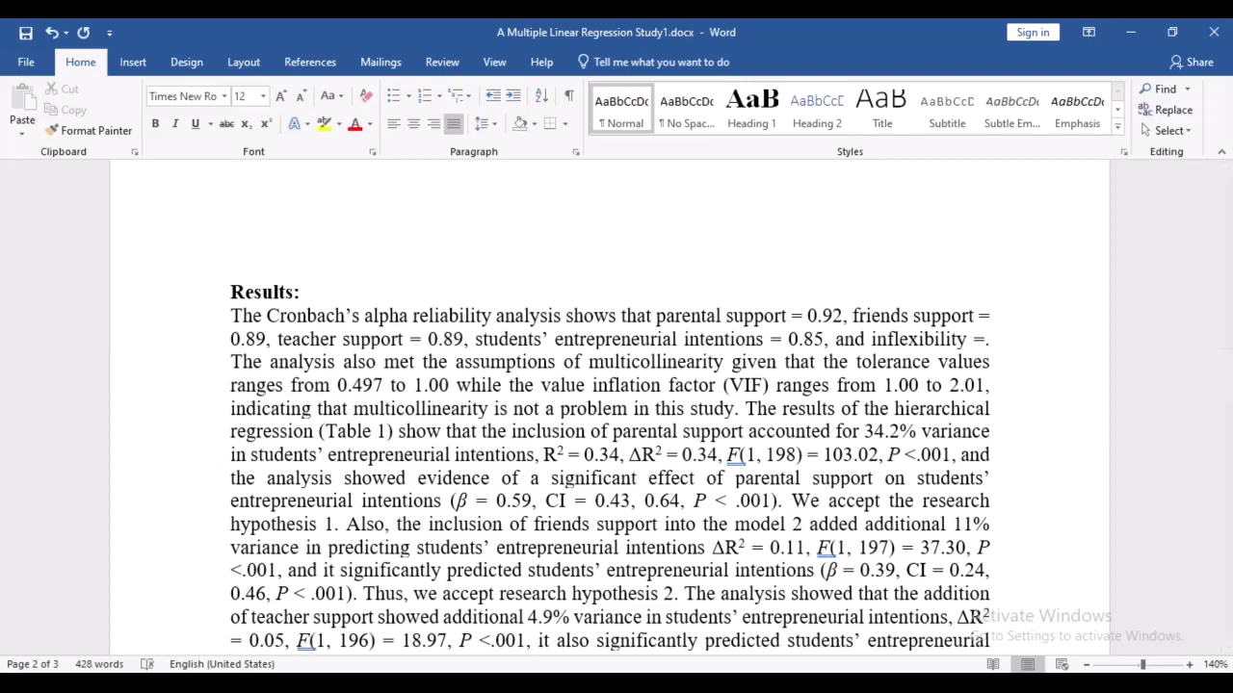
Switch to the SPSS Data Editor and open the scale Reliability Analysis dialog.
click(559, 641)
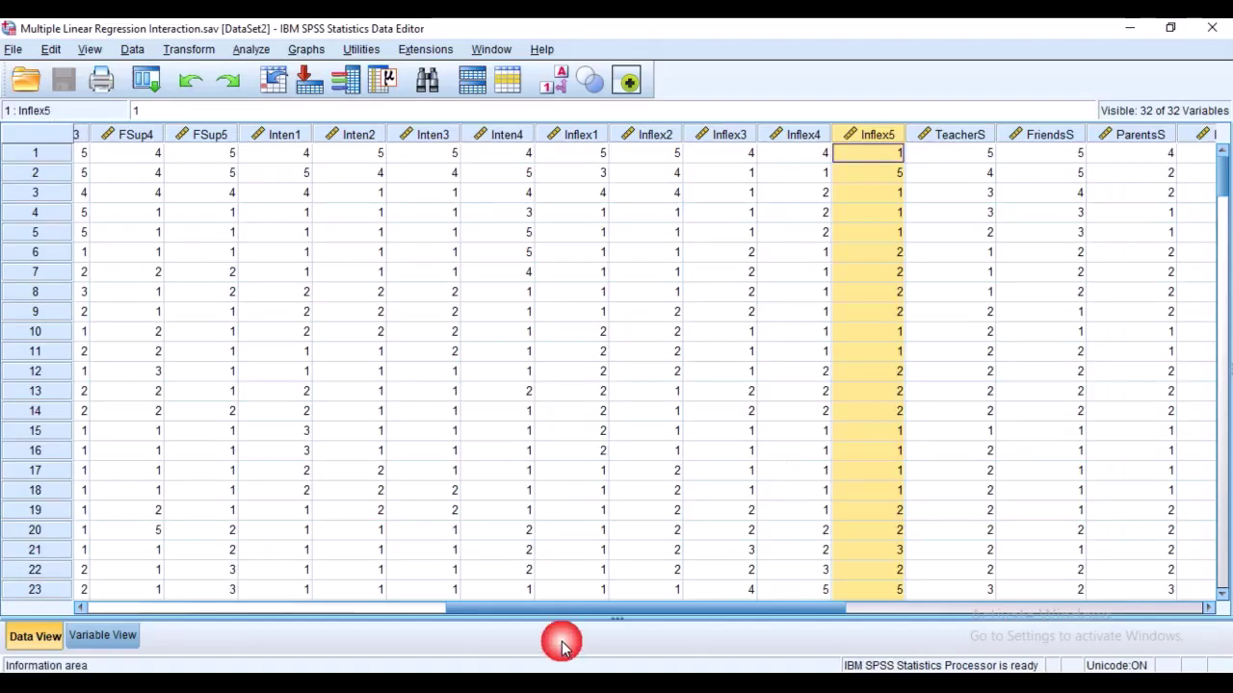
click(251, 49)
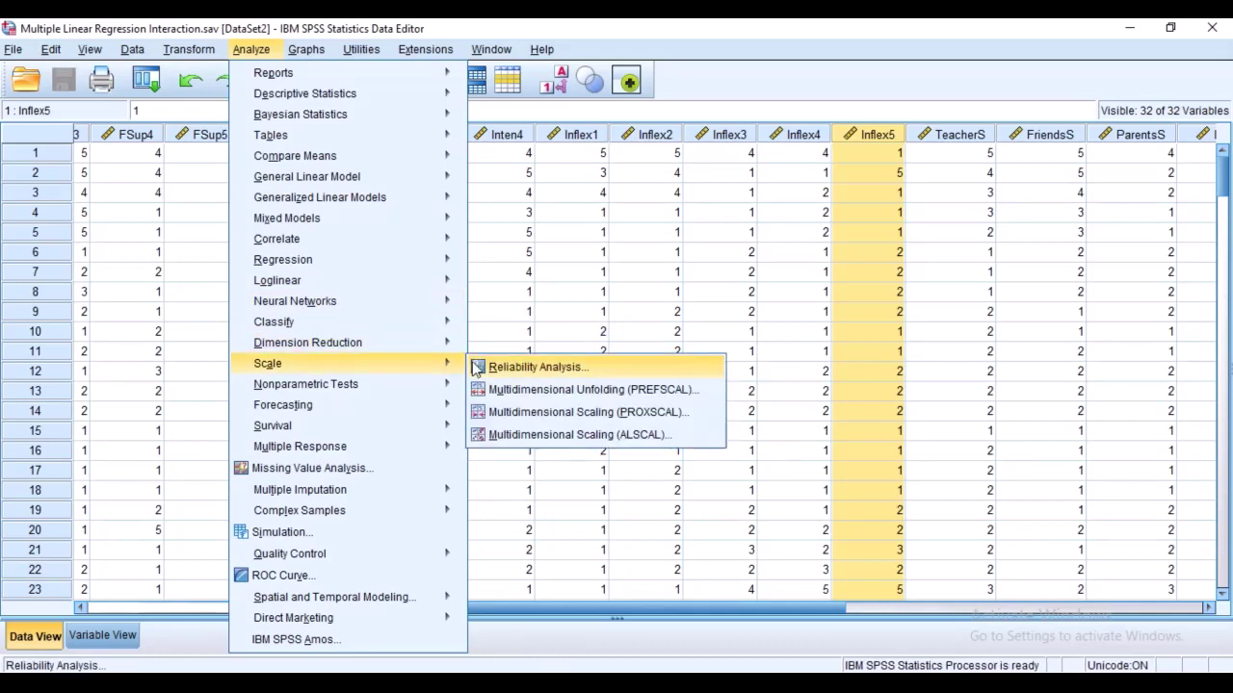
click(476, 371)
Add Inflex1 through Inflex5 as the reliability items and run the analysis with the Alpha model.
scroll(460, 303, down, 5)
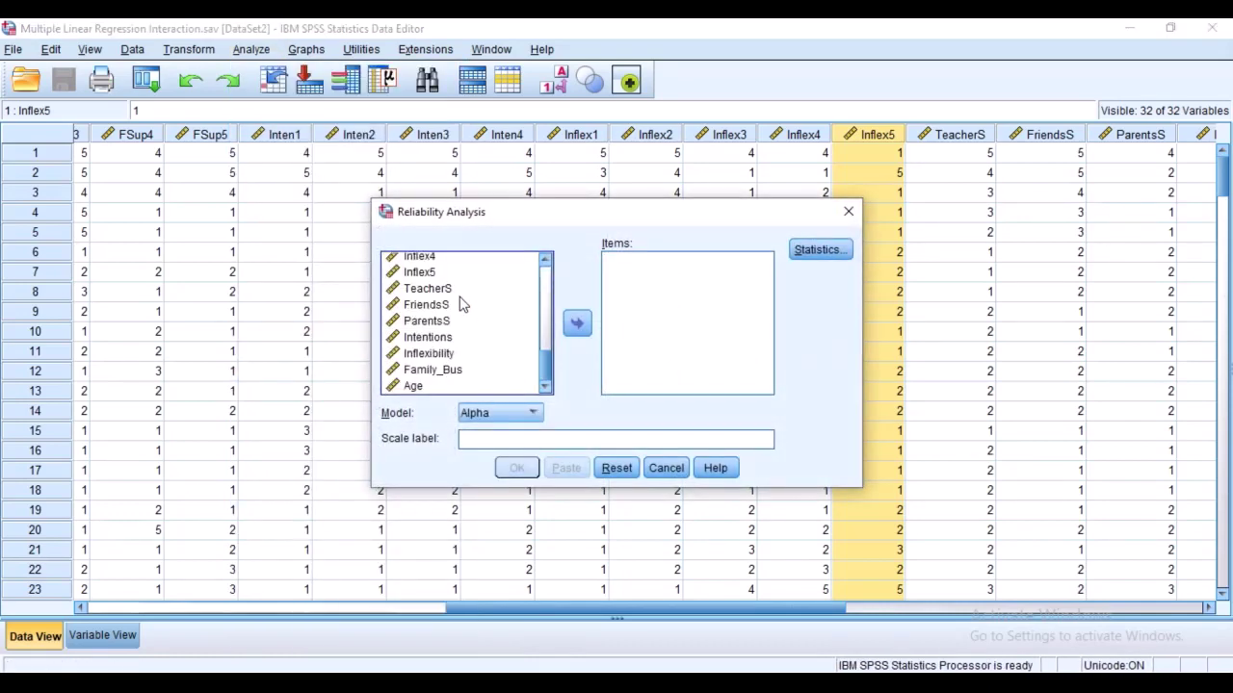
scroll(458, 317, up, 5)
scroll(458, 309, down, 4)
scroll(438, 310, up, 3)
click(424, 295)
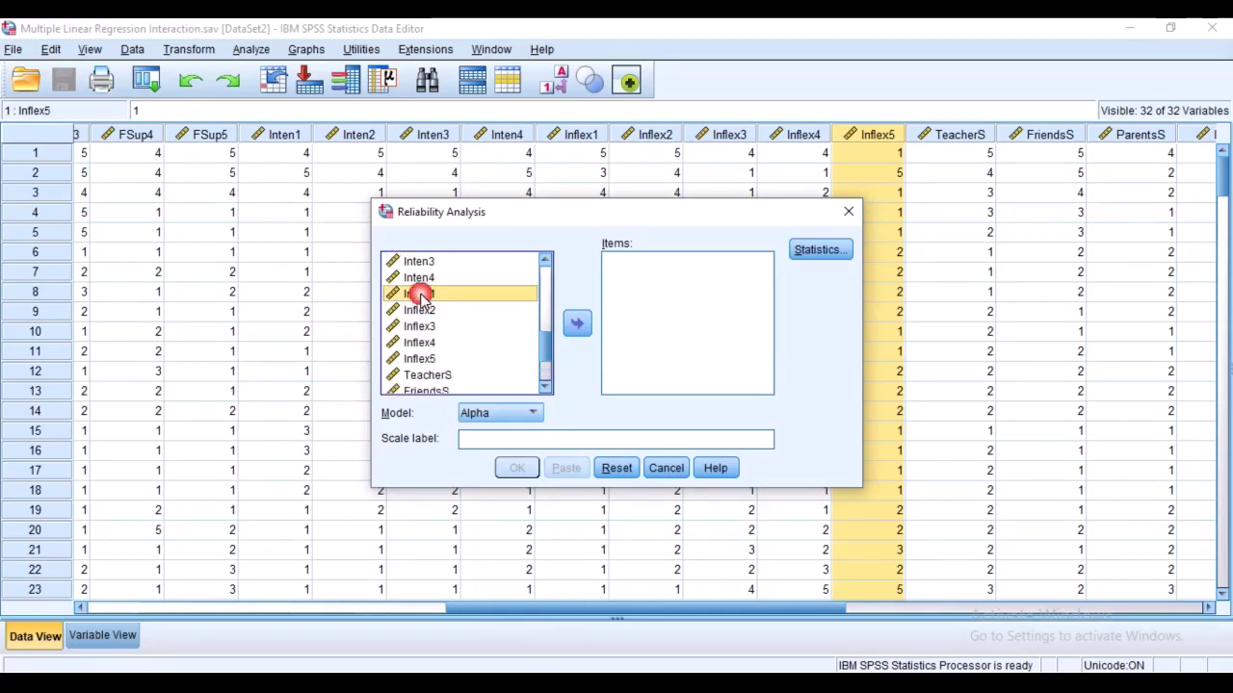
key(shift+Down)
key(shift+Down)
key(shift+Down)
key(shift+Down)
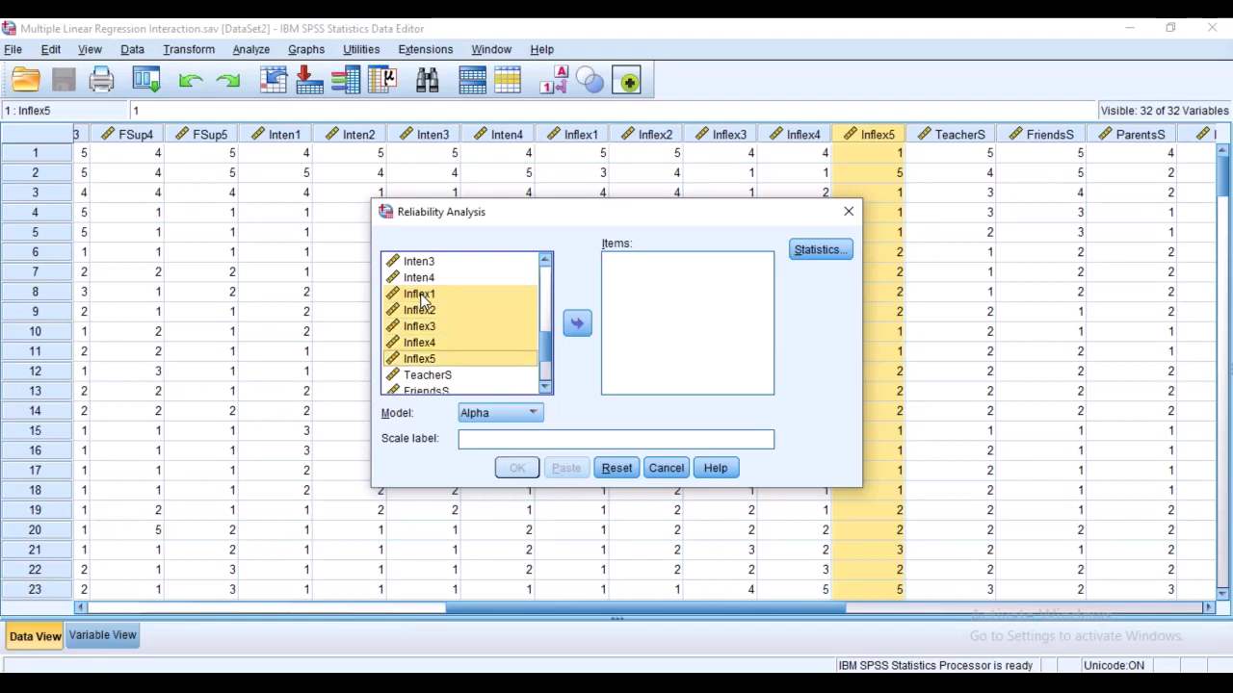
click(577, 324)
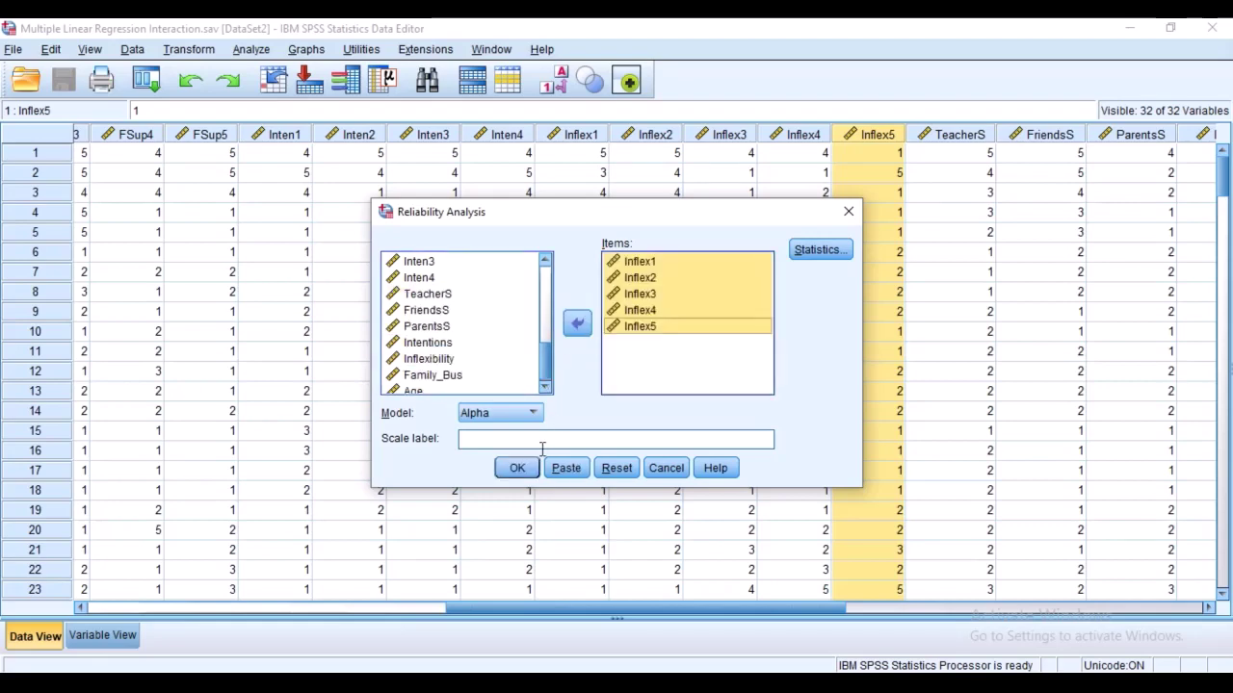
click(520, 467)
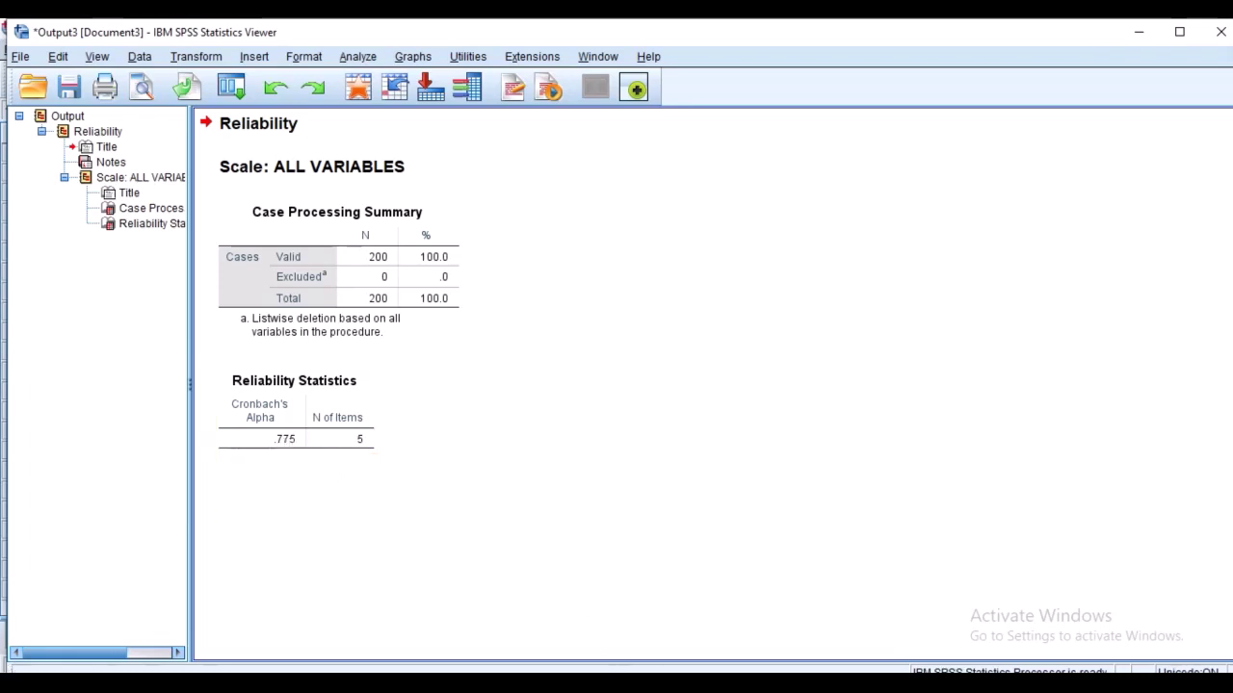
Switch to the Word document, enter 0.78 as the inflexibility reliability value in the Results paragraph, and save the document.
key(alt+Tab)
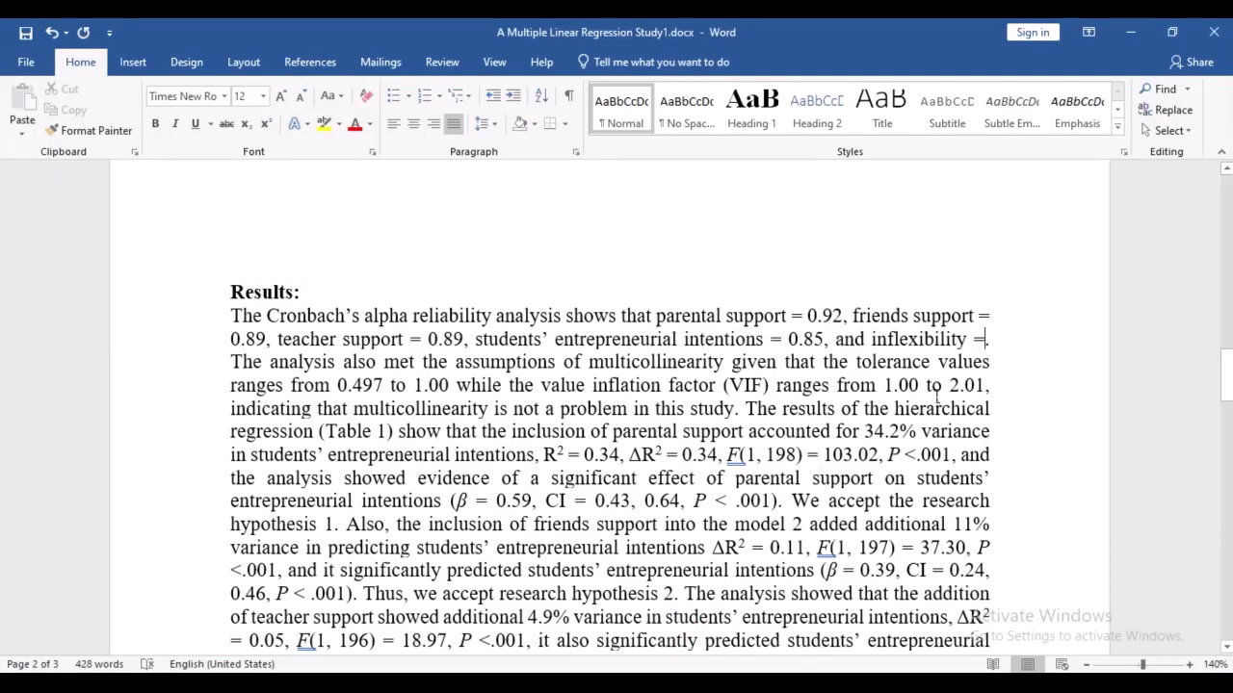
text(0.78)
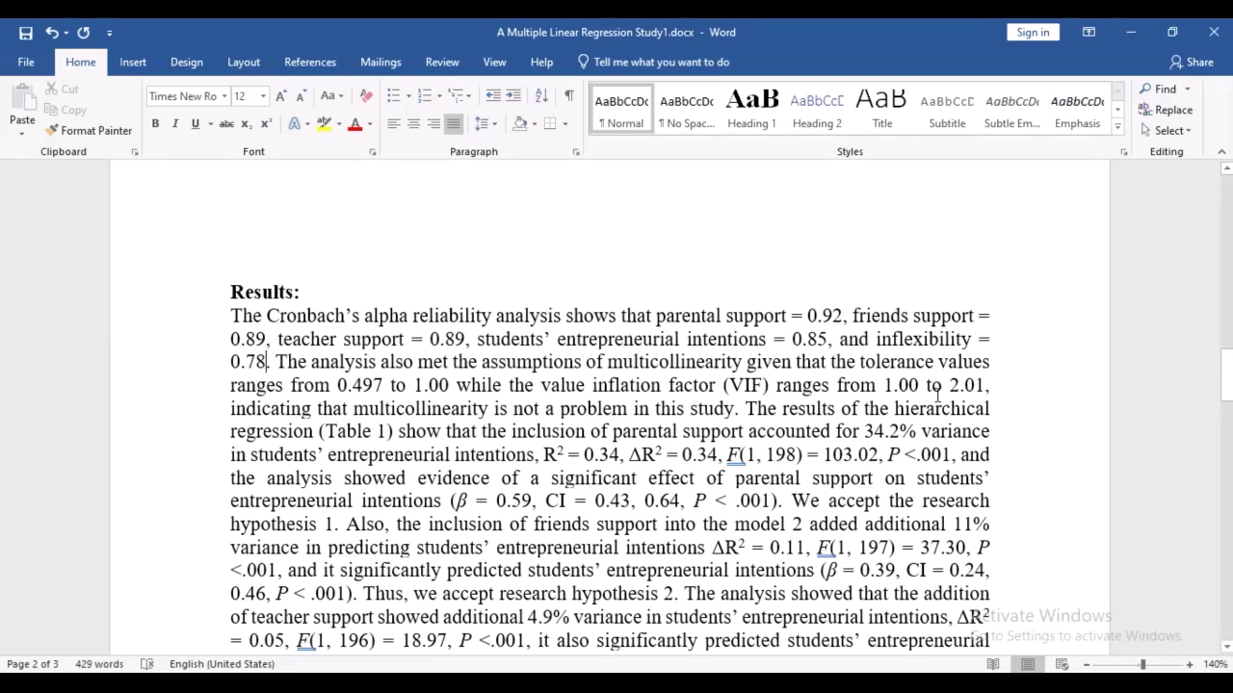
key(ctrl+s)
scroll(937, 395, up, 3)
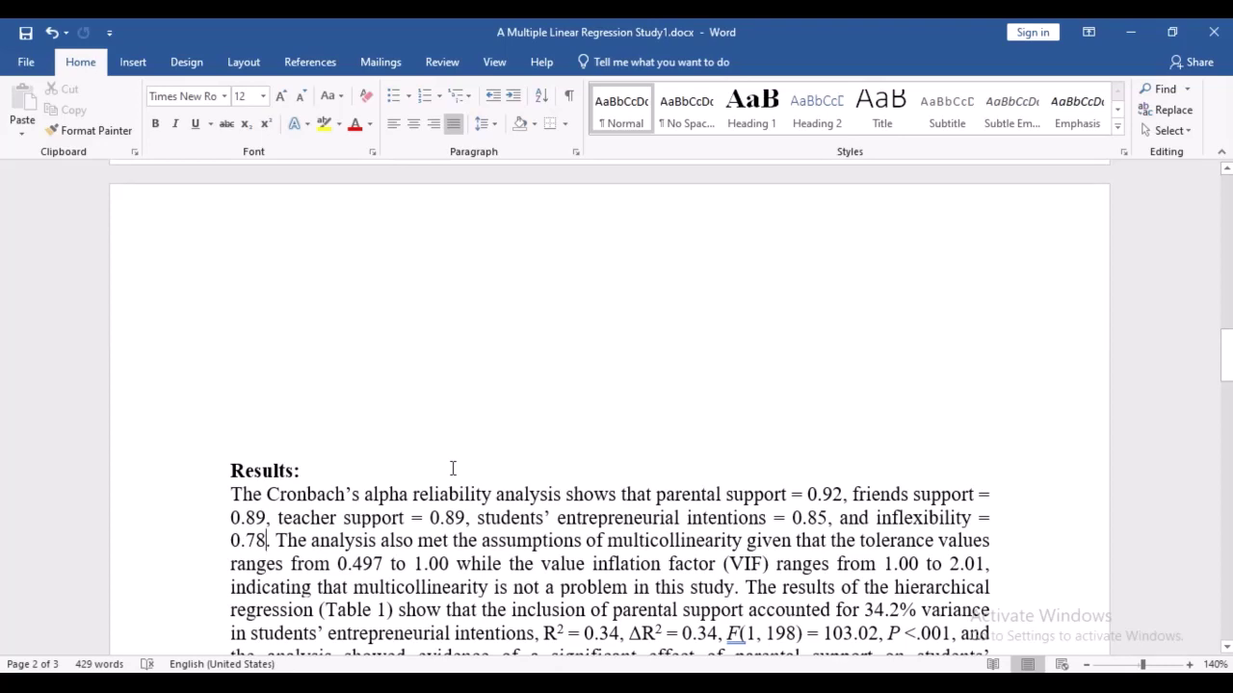
scroll(452, 470, down, 3)
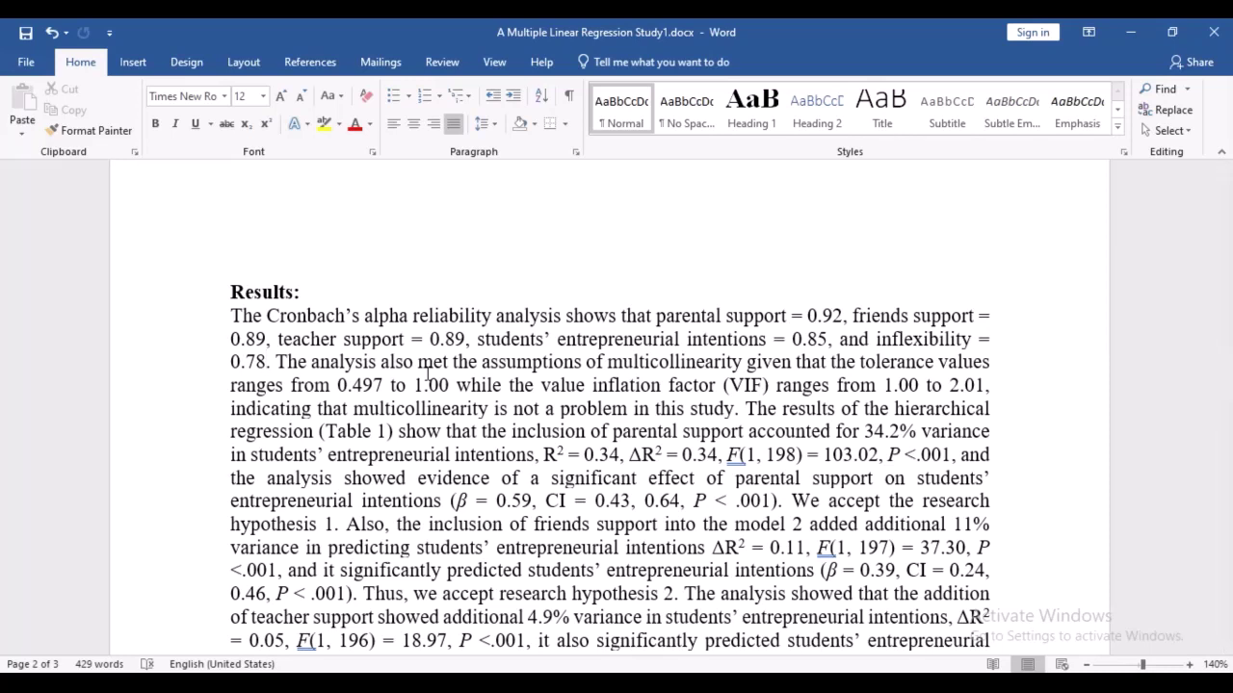
scroll(428, 374, up, 4)
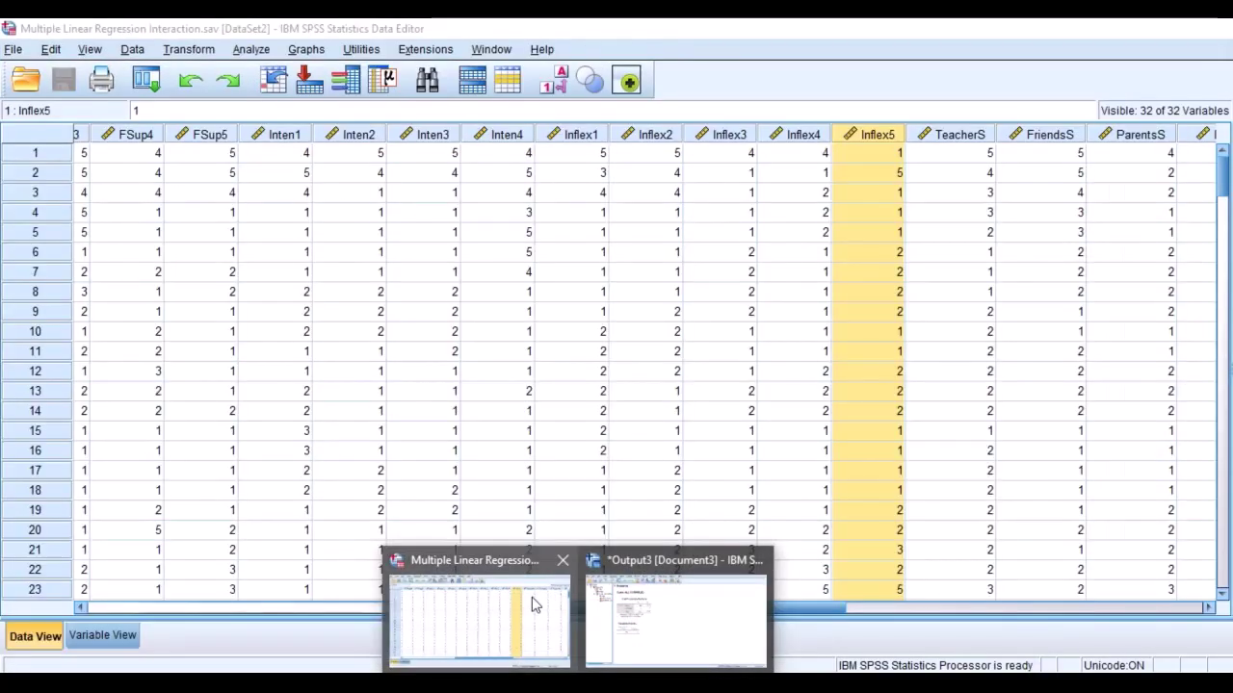
Switch to the SPSS Data Editor and examine the Inflex1 to Inflex5 item columns and the composite Inflexibility column.
click(482, 612)
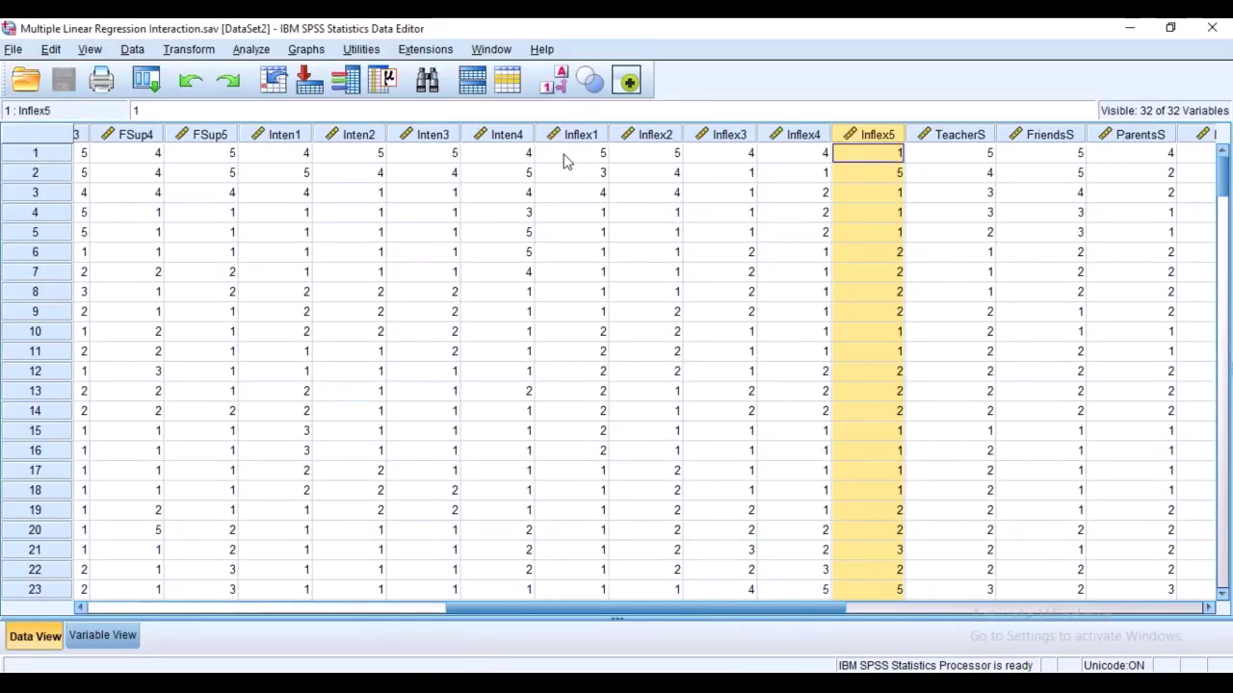
drag(571, 136, 871, 134)
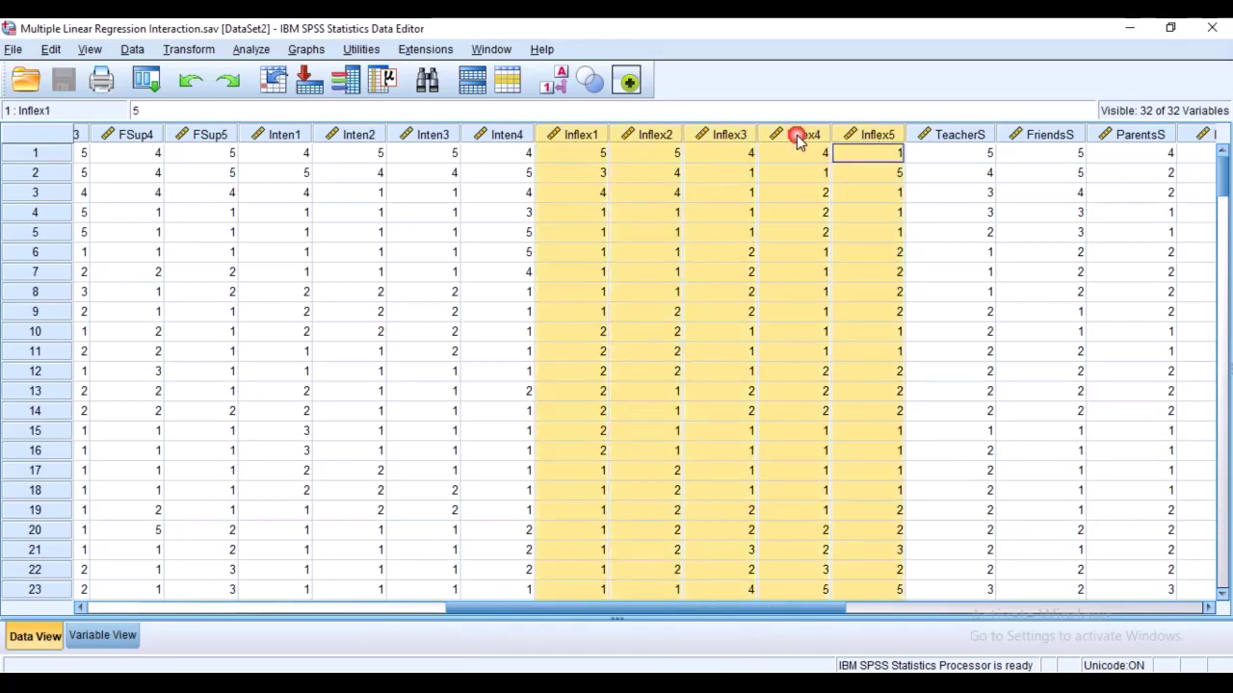
drag(713, 608, 955, 475)
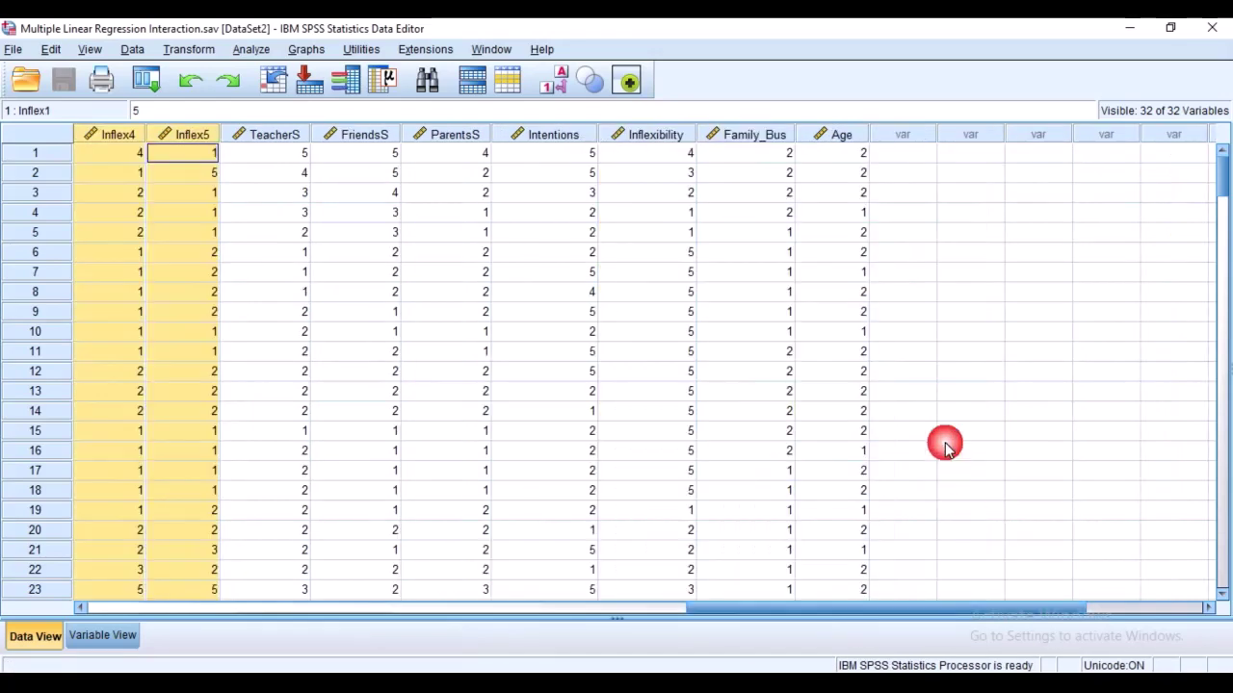
click(666, 136)
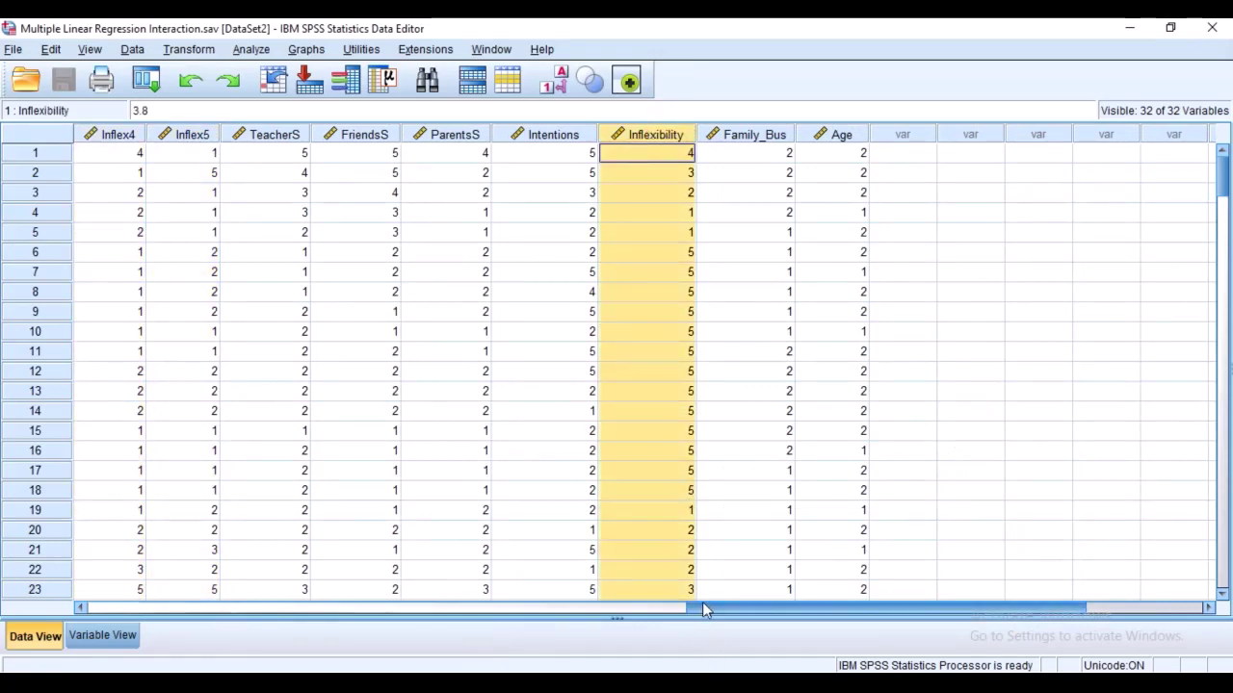
drag(700, 611, 624, 615)
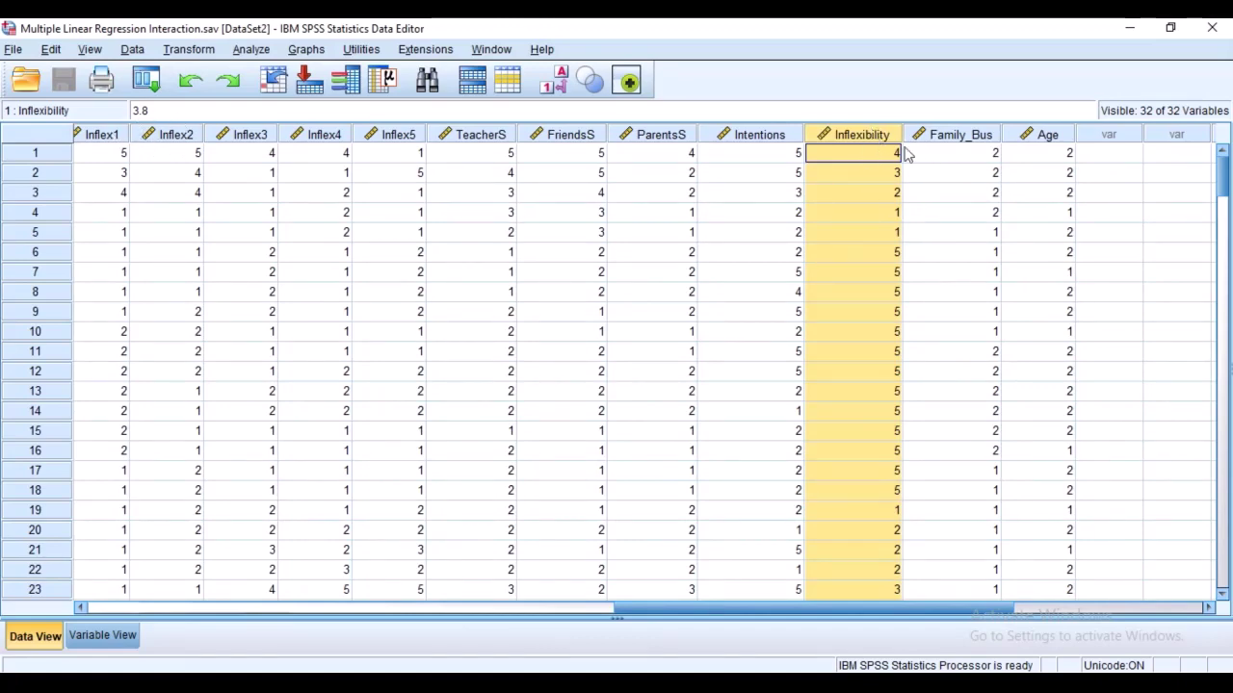
click(841, 511)
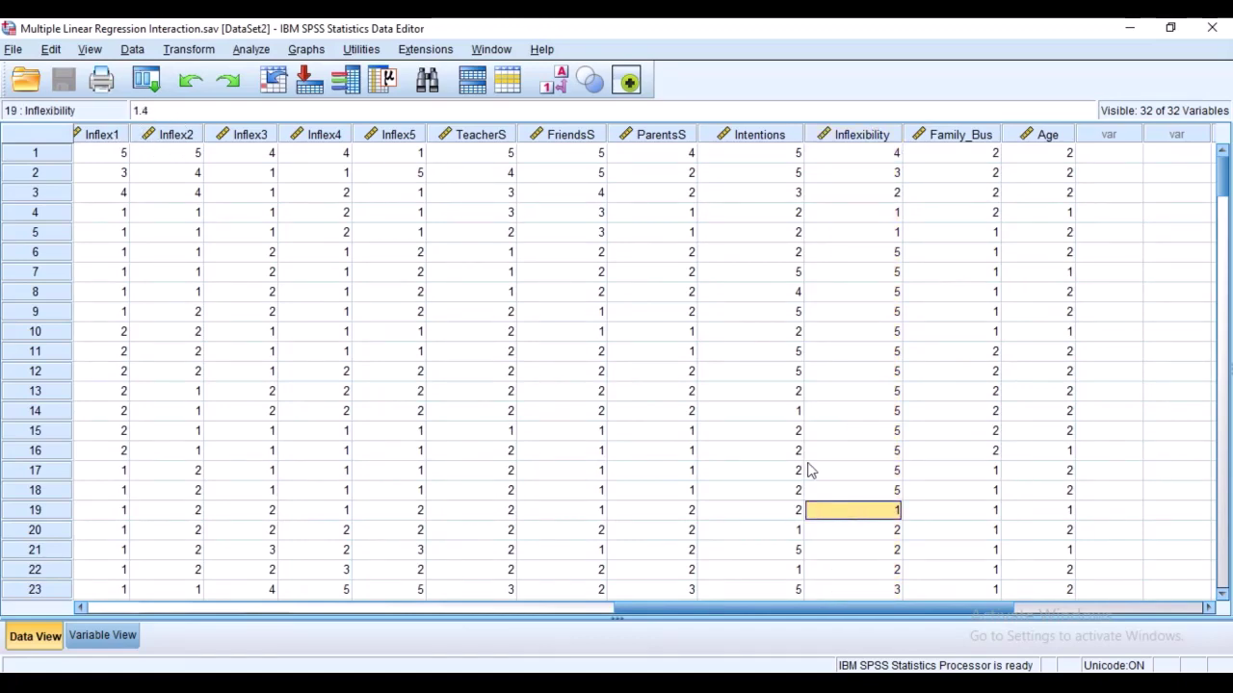
click(862, 135)
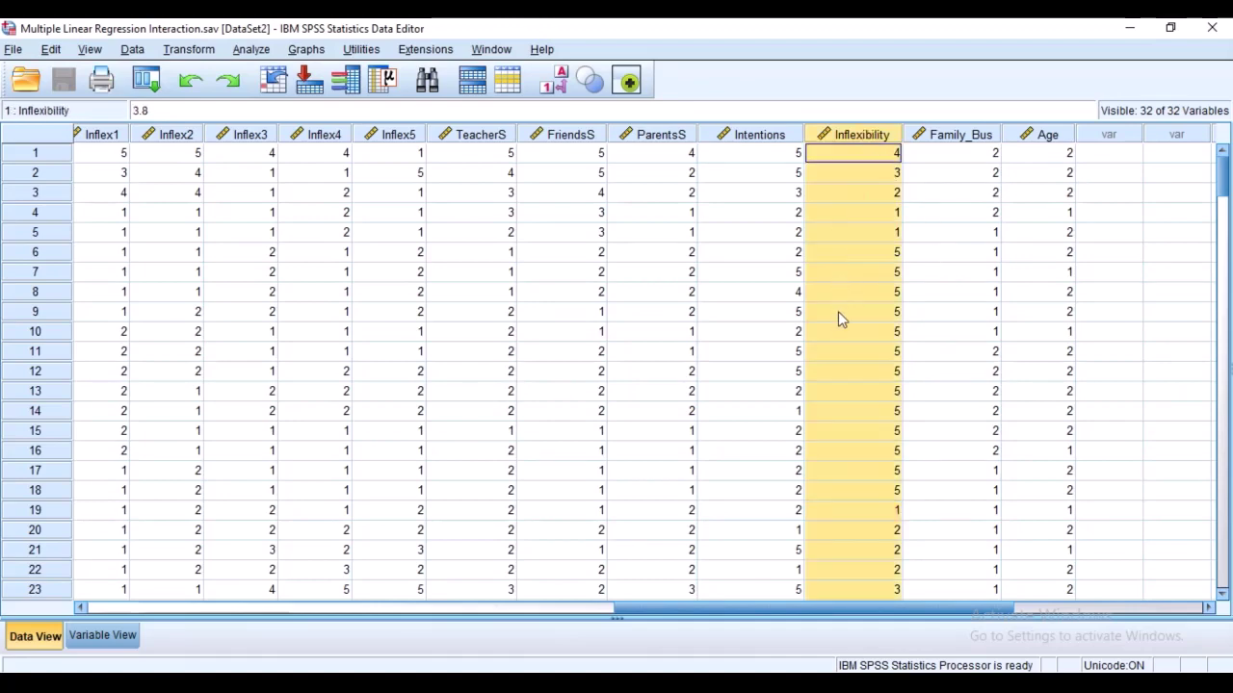
scroll(840, 290, right, 1)
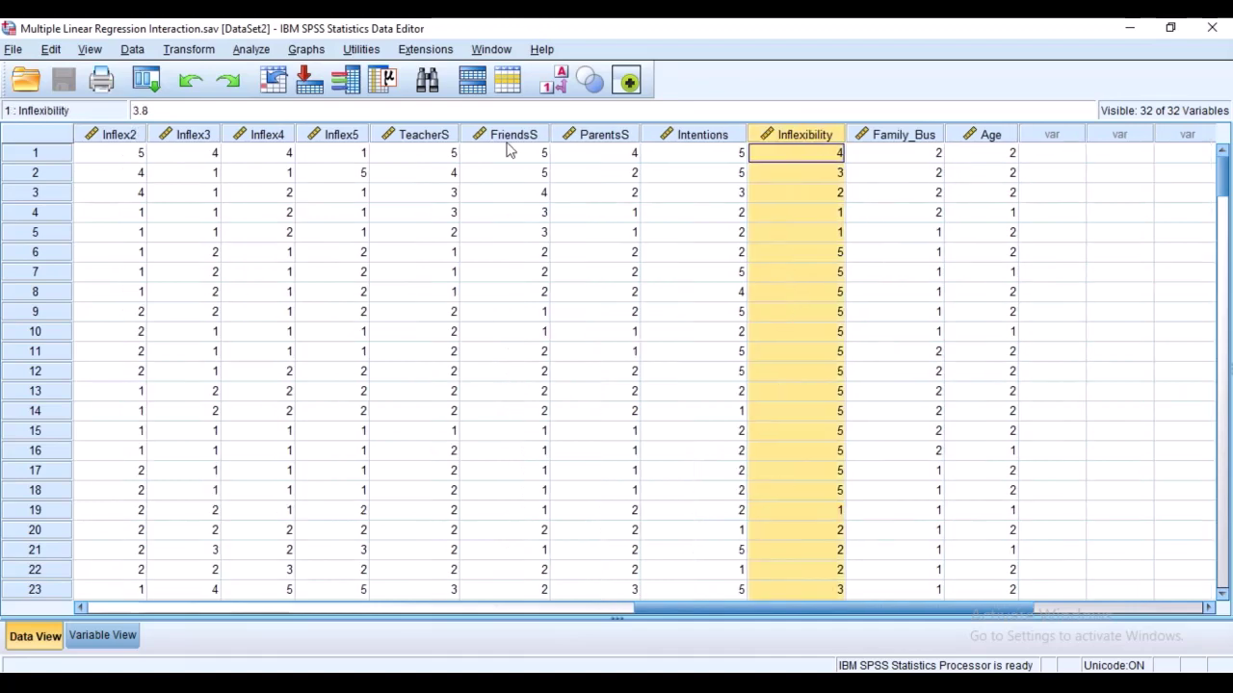
click(792, 234)
click(819, 138)
click(823, 254)
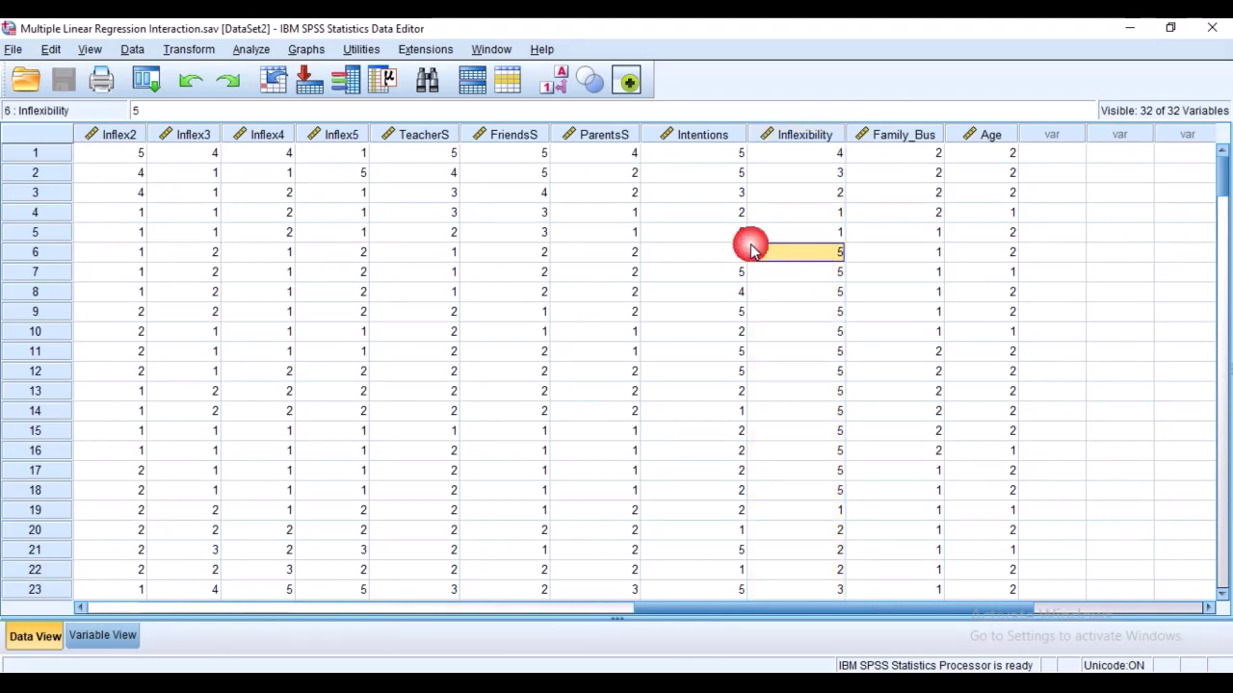
click(809, 139)
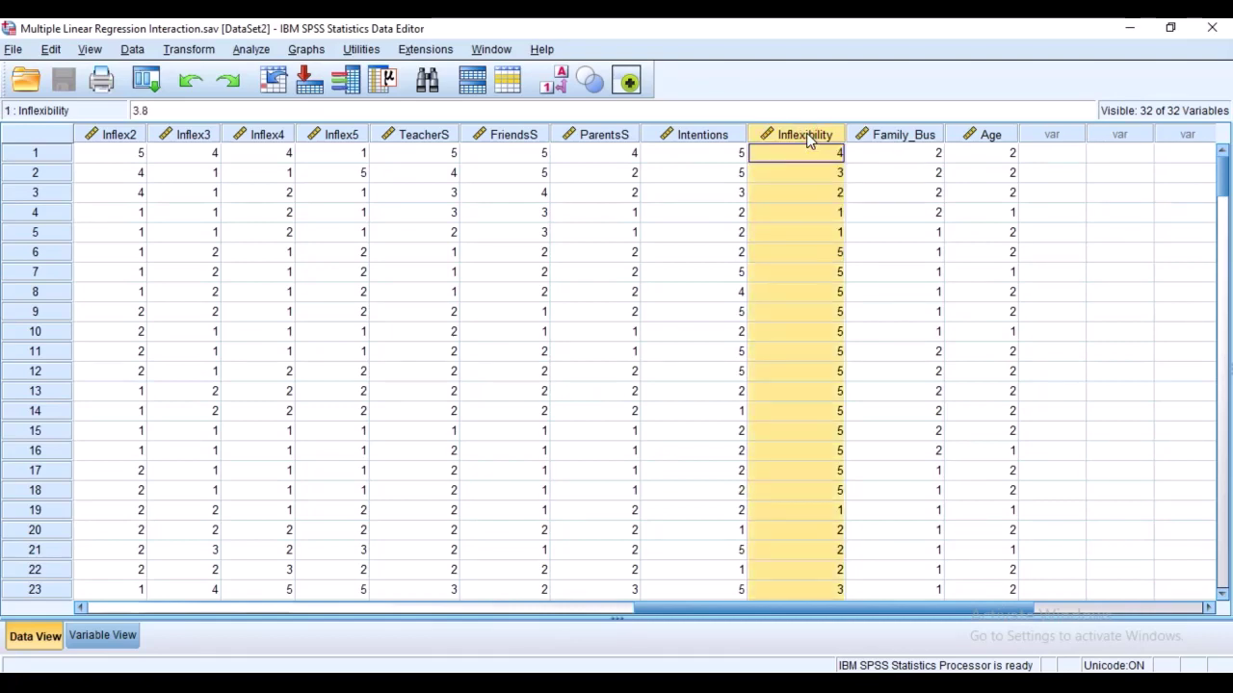
Examine the TeacherS, FriendsS and ParentsS composite columns.
click(433, 140)
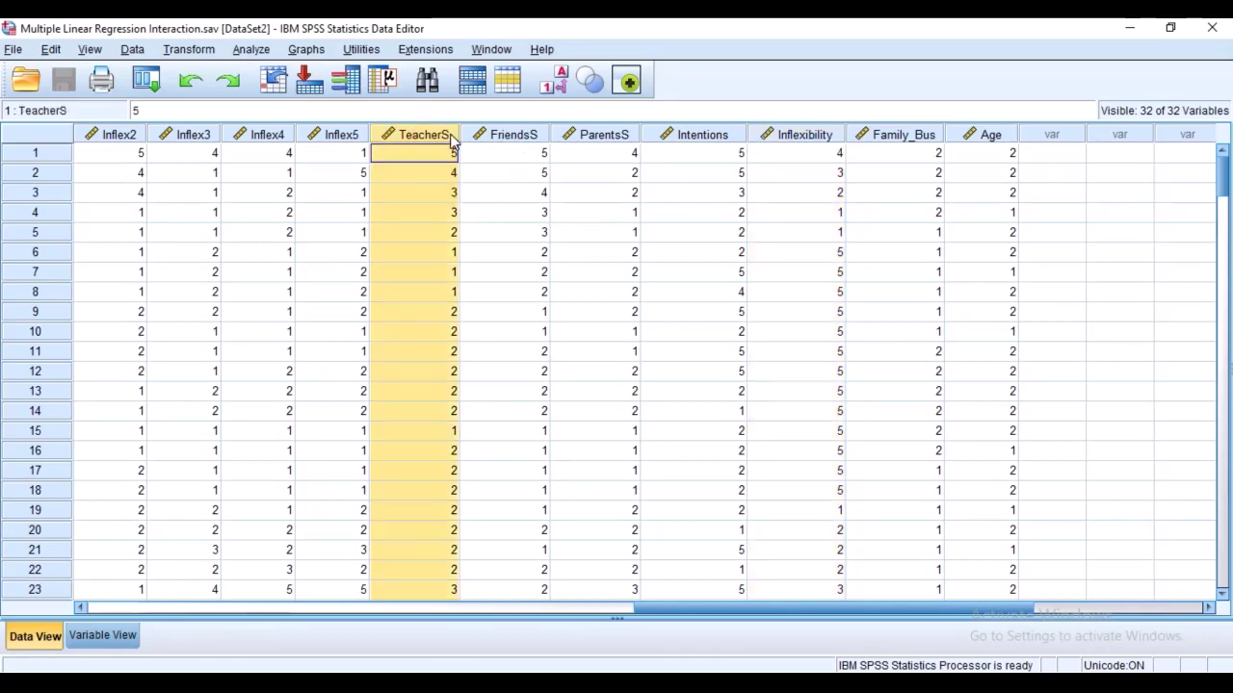
click(537, 137)
click(603, 135)
click(505, 137)
click(433, 137)
mouse_move(797, 150)
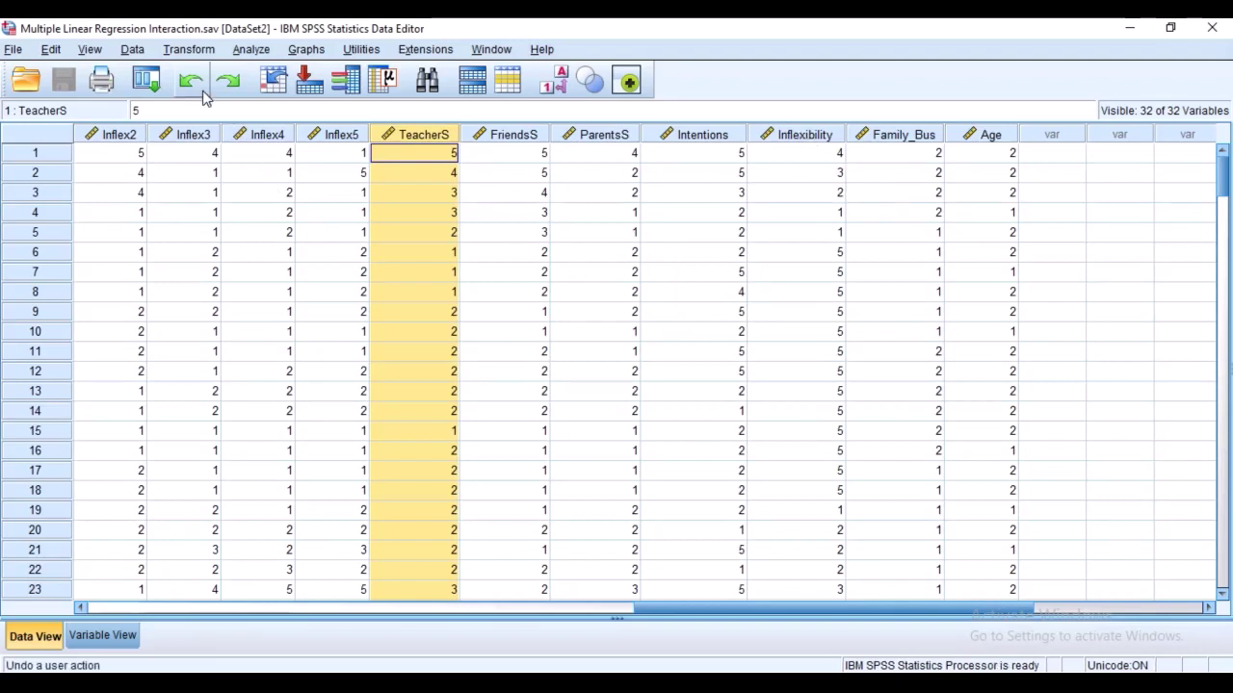
click(202, 53)
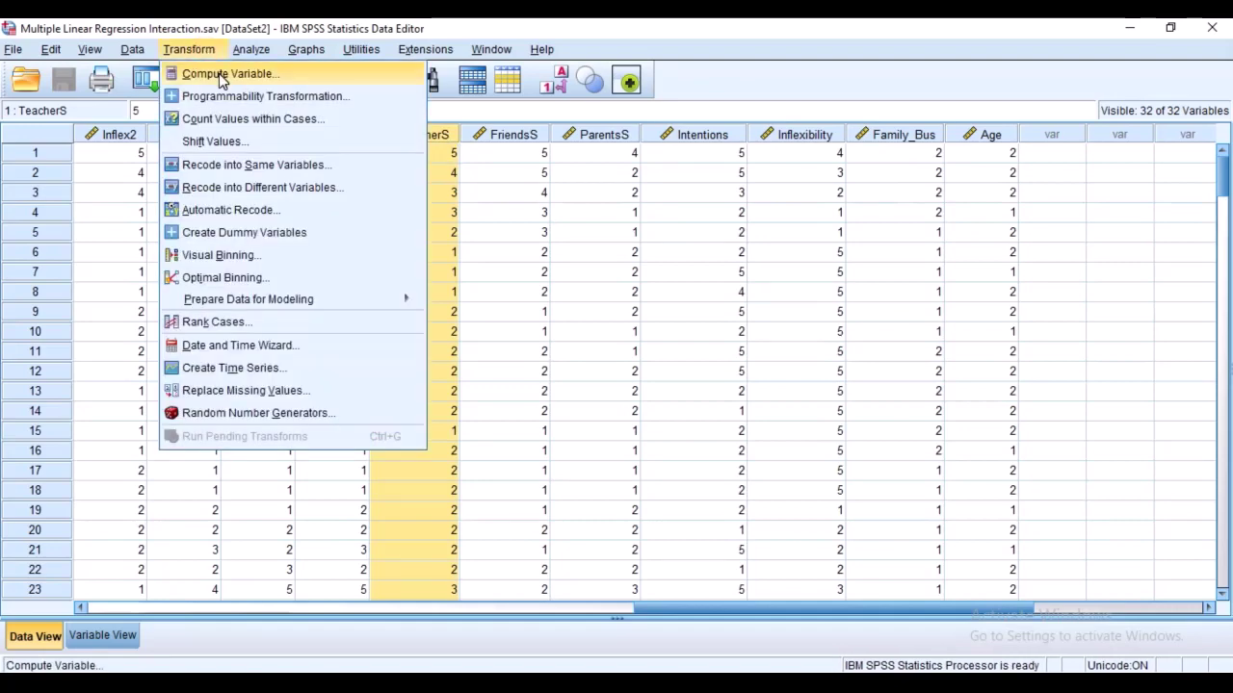
click(220, 75)
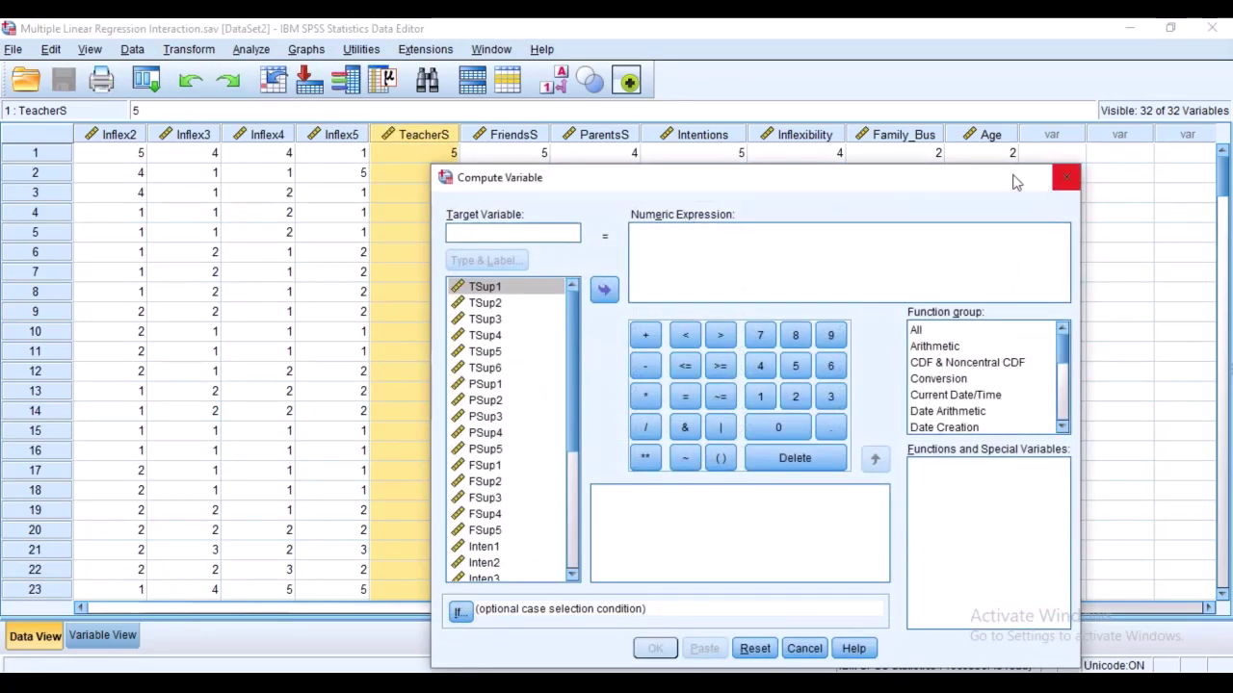
mouse_move(887, 187)
mouse_down()
mouse_move(1038, 220)
mouse_move(1068, 183)
mouse_move(883, 149)
mouse_up()
click(666, 216)
click(1037, 139)
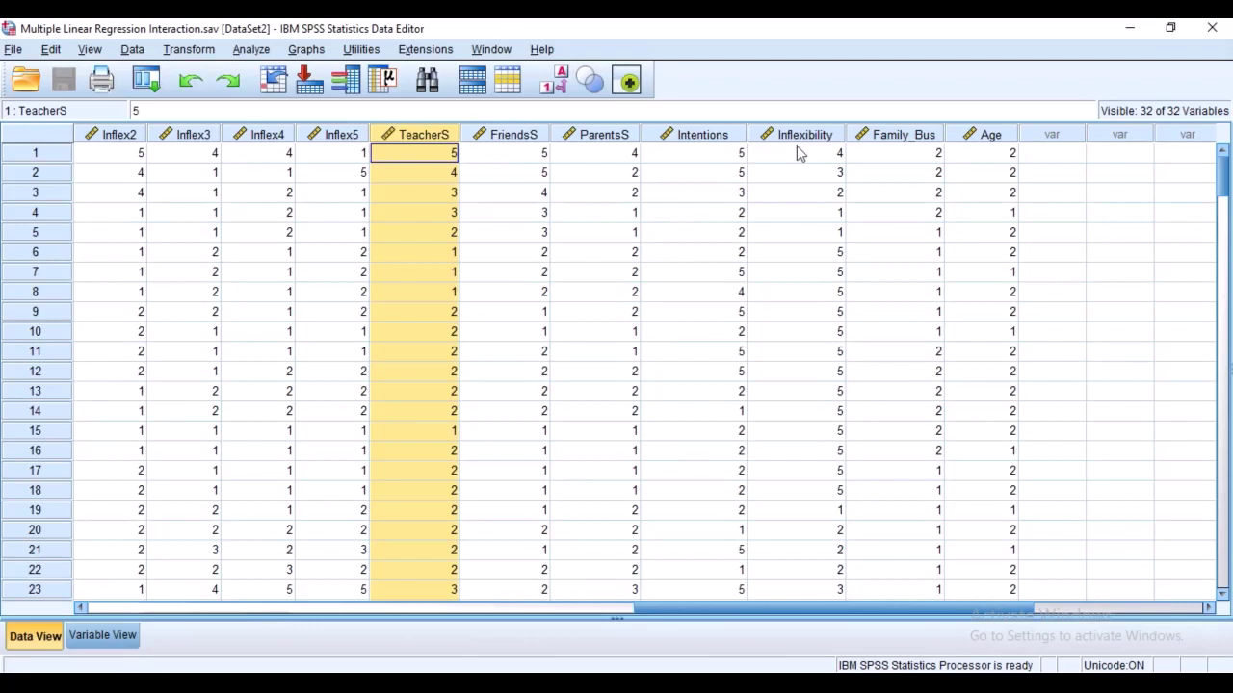
Compare the Inflexibility moderator column with the TeacherS, FriendsS and ParentsS predictor columns.
click(751, 143)
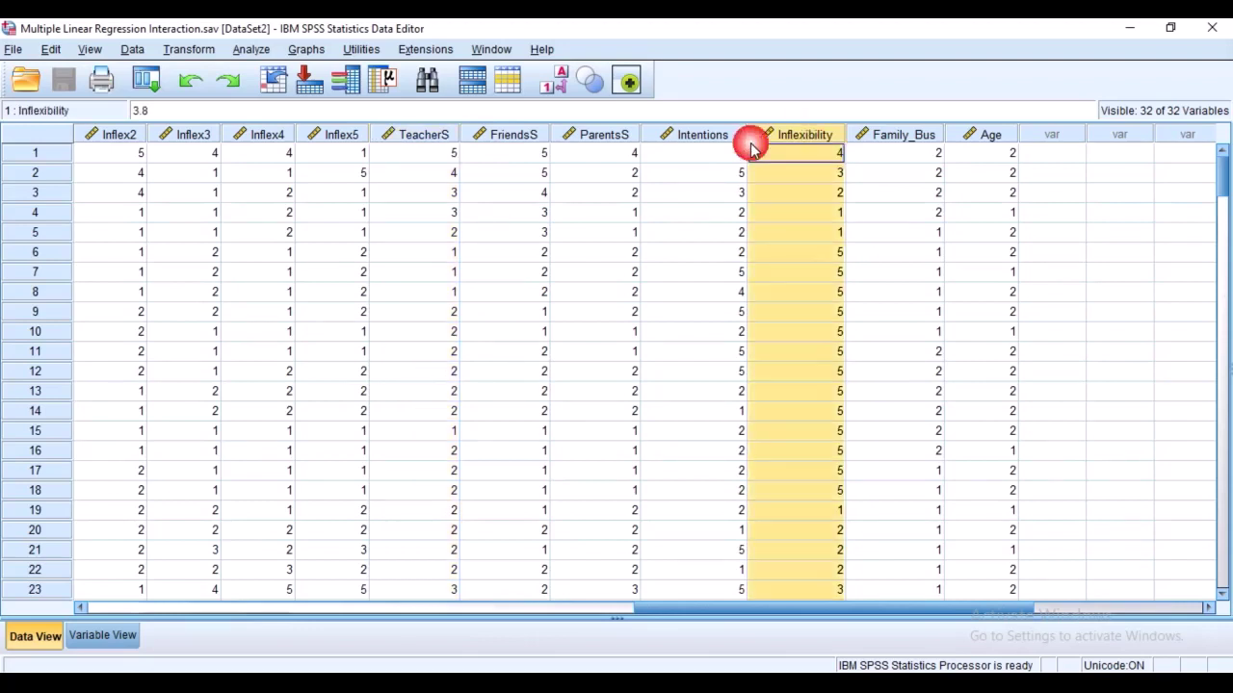
click(433, 137)
click(504, 137)
click(572, 139)
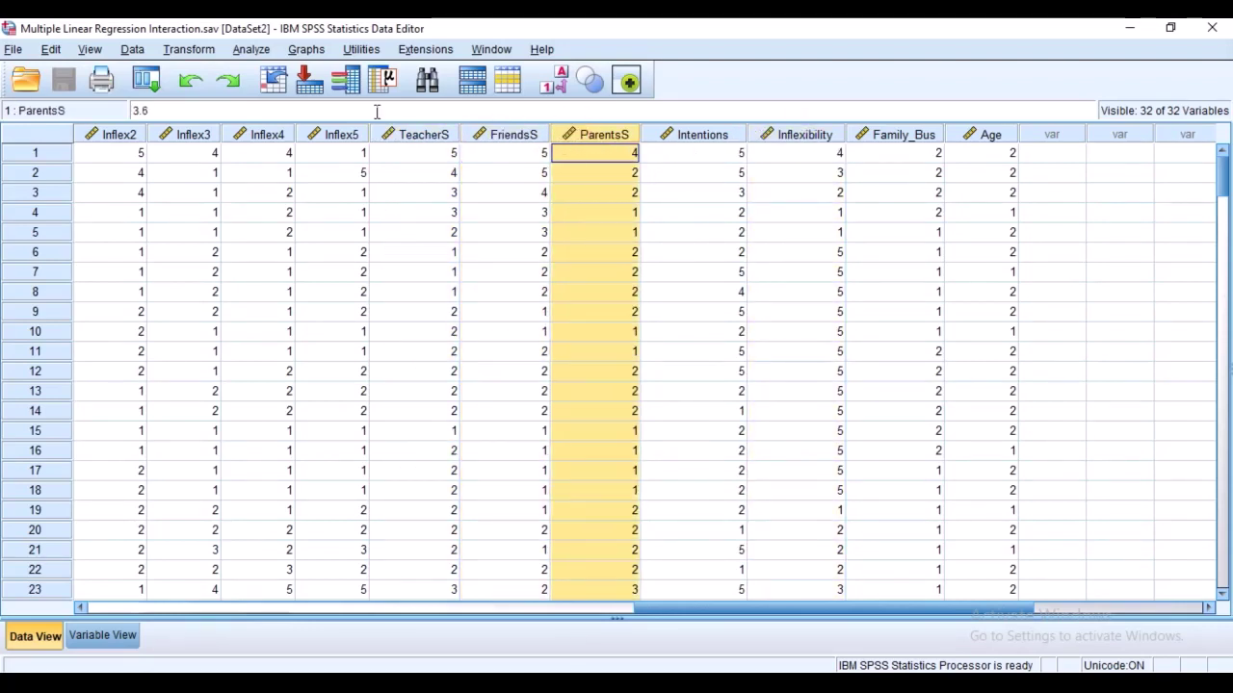
Open the Descriptives analysis and add the Inflexibility composite to its variables.
click(250, 49)
mouse_move(308, 94)
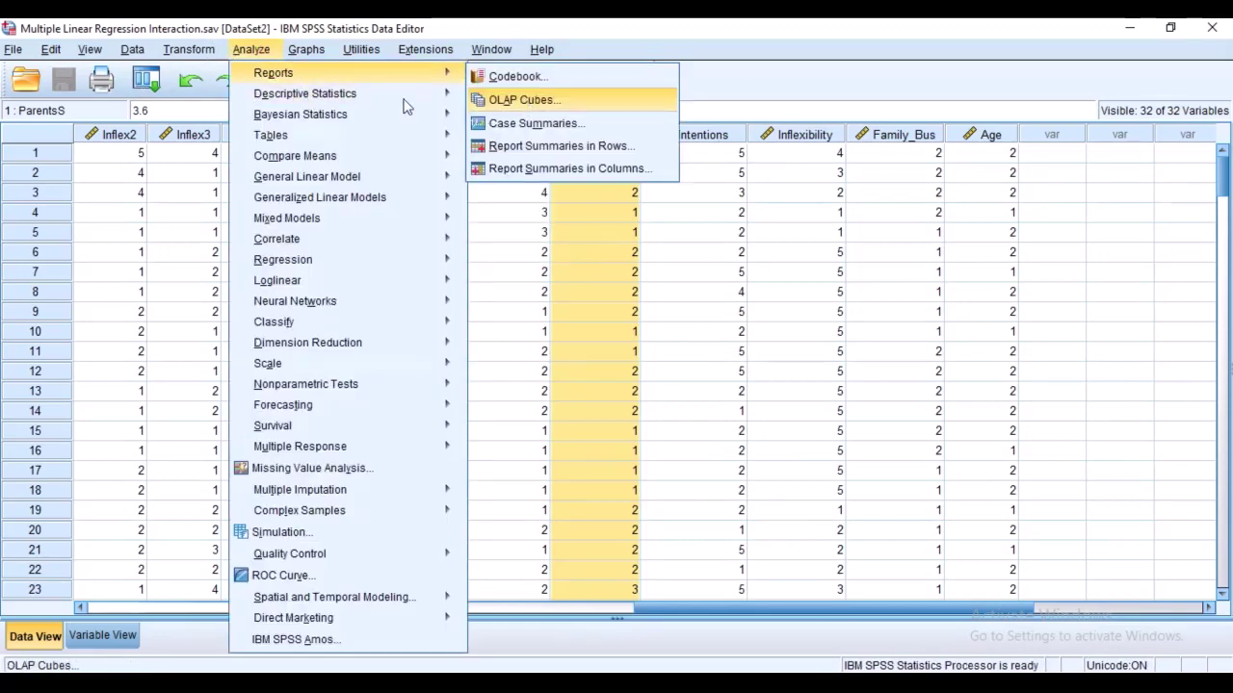
mouse_move(433, 114)
mouse_move(414, 94)
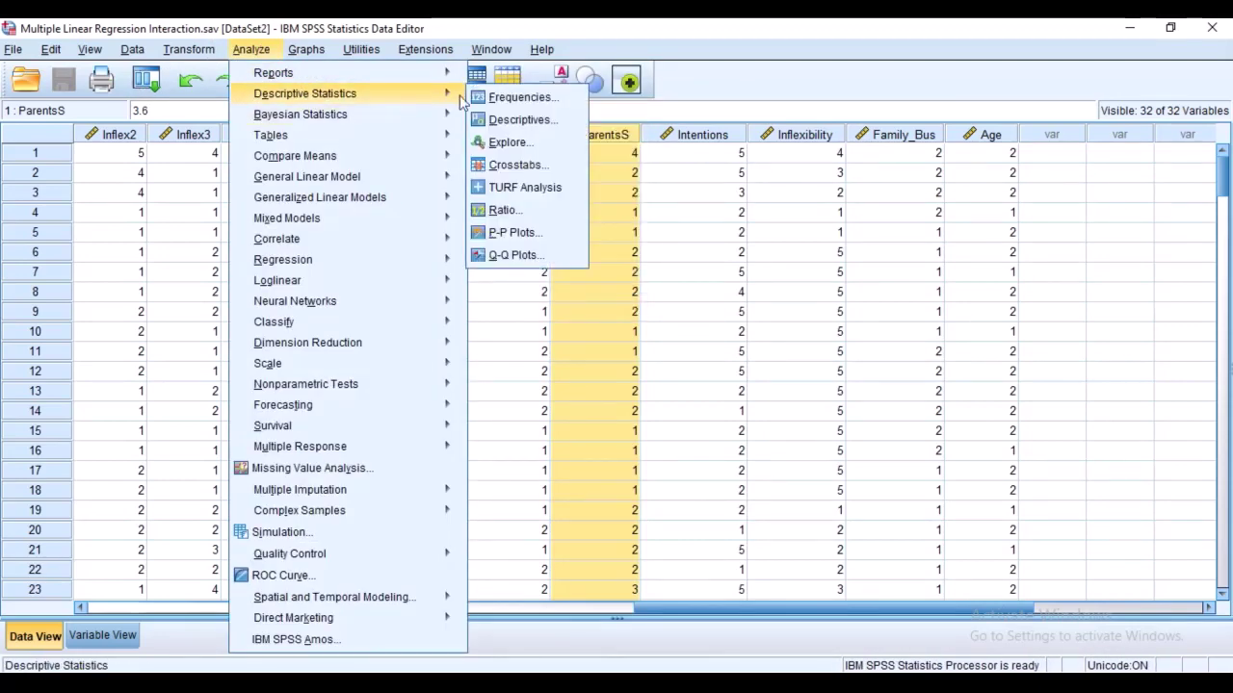
click(505, 121)
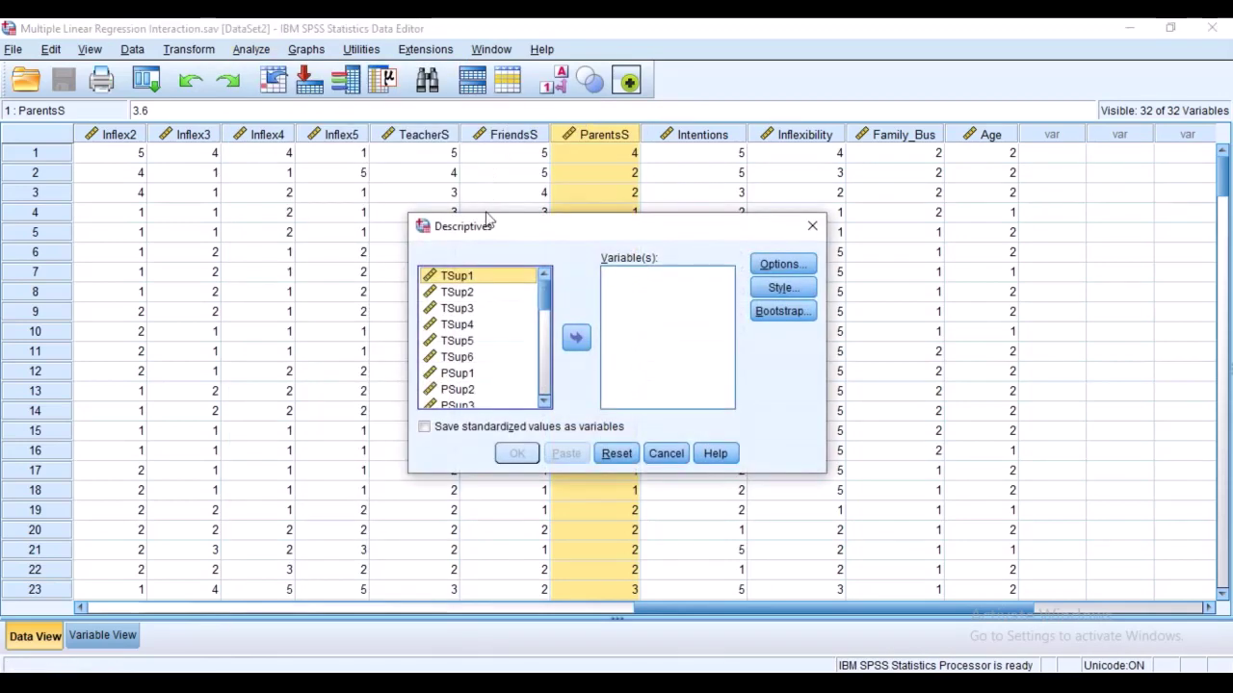
scroll(487, 280, down, 7)
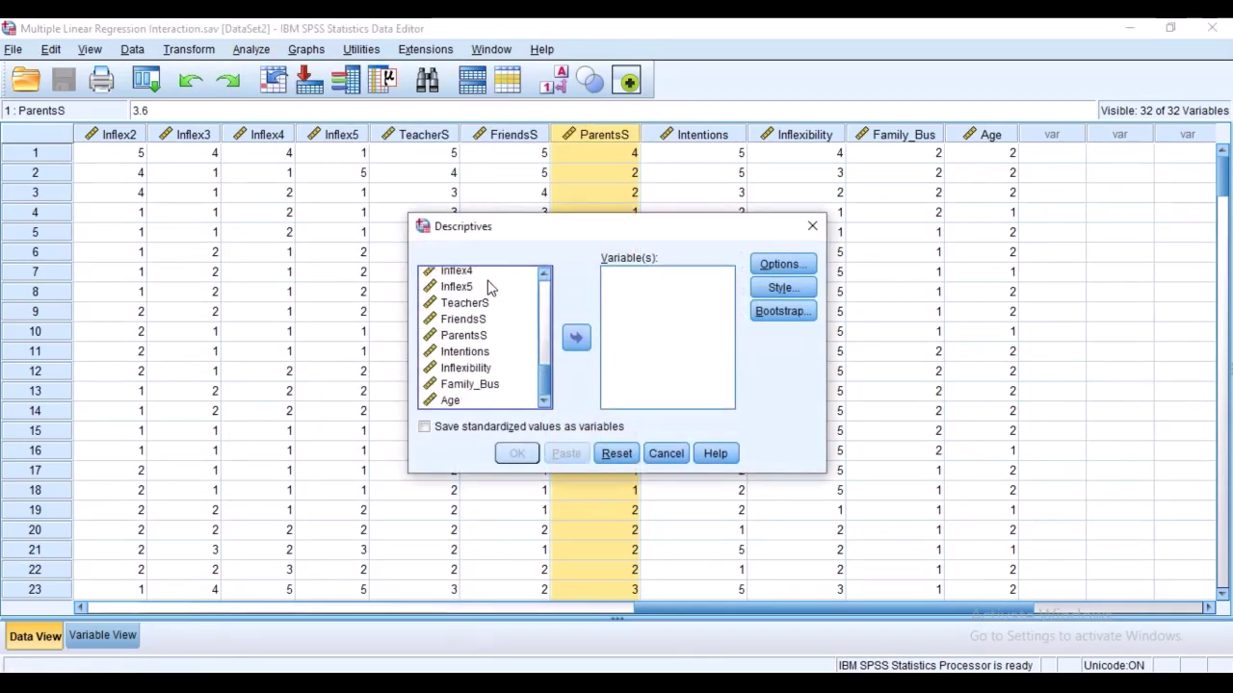
click(482, 372)
click(576, 337)
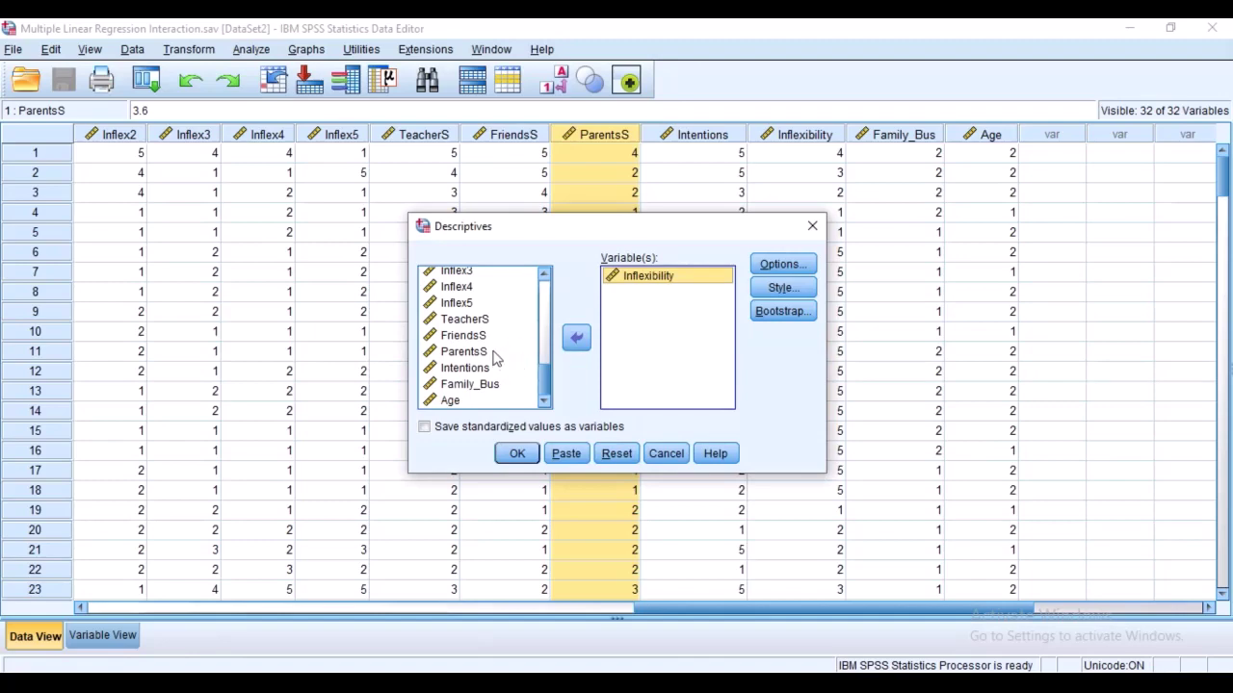
Add TeacherS, FriendsS and ParentsS to the variables of the Descriptives analysis.
click(478, 319)
drag(479, 328, 474, 352)
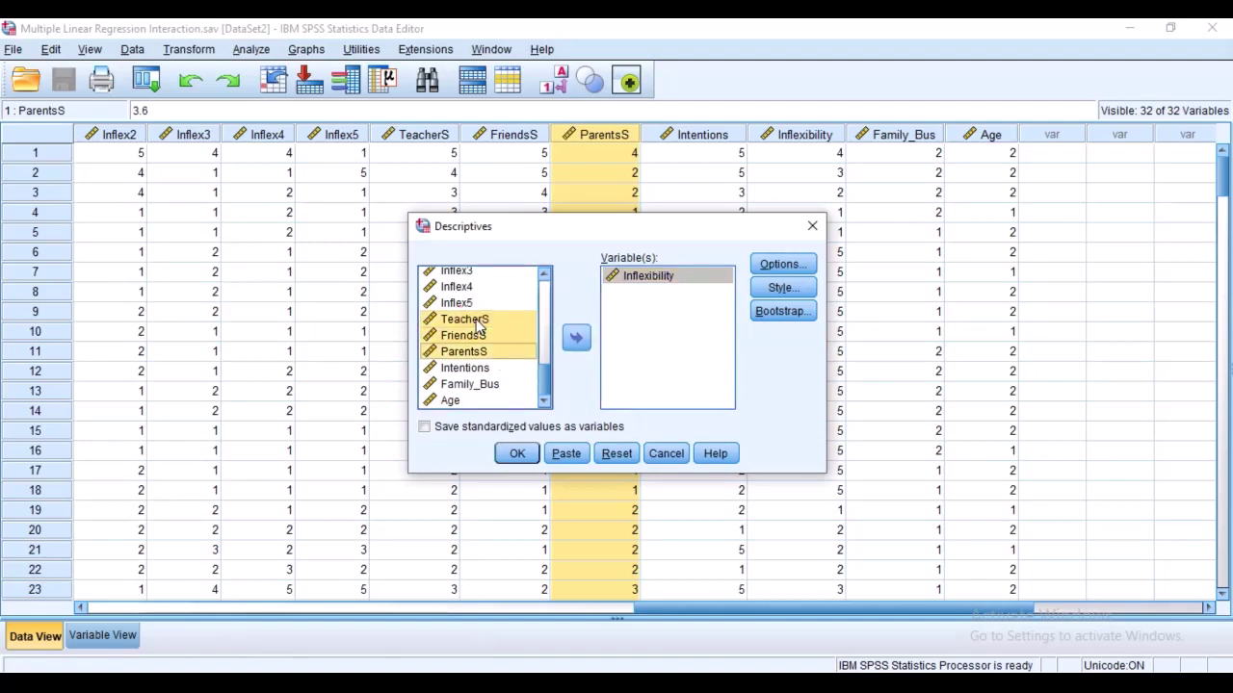
click(578, 336)
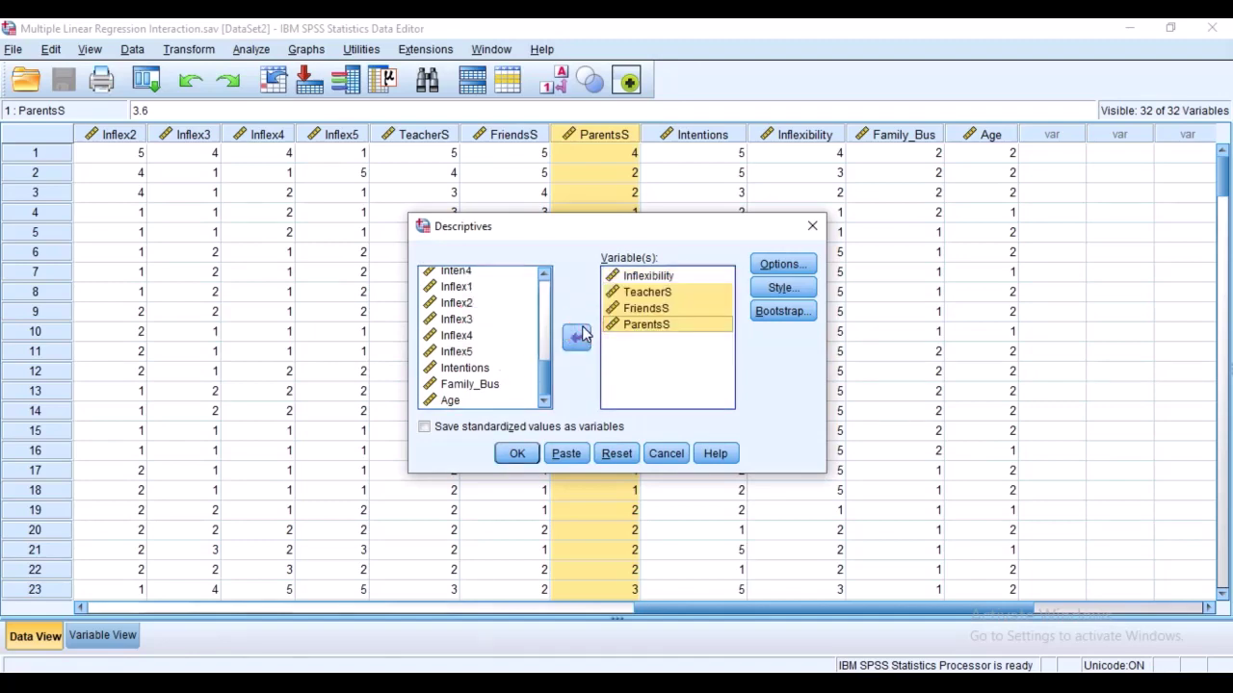
Limit the Descriptives statistics to the mean, excluding standard deviation, minimum and maximum.
click(780, 265)
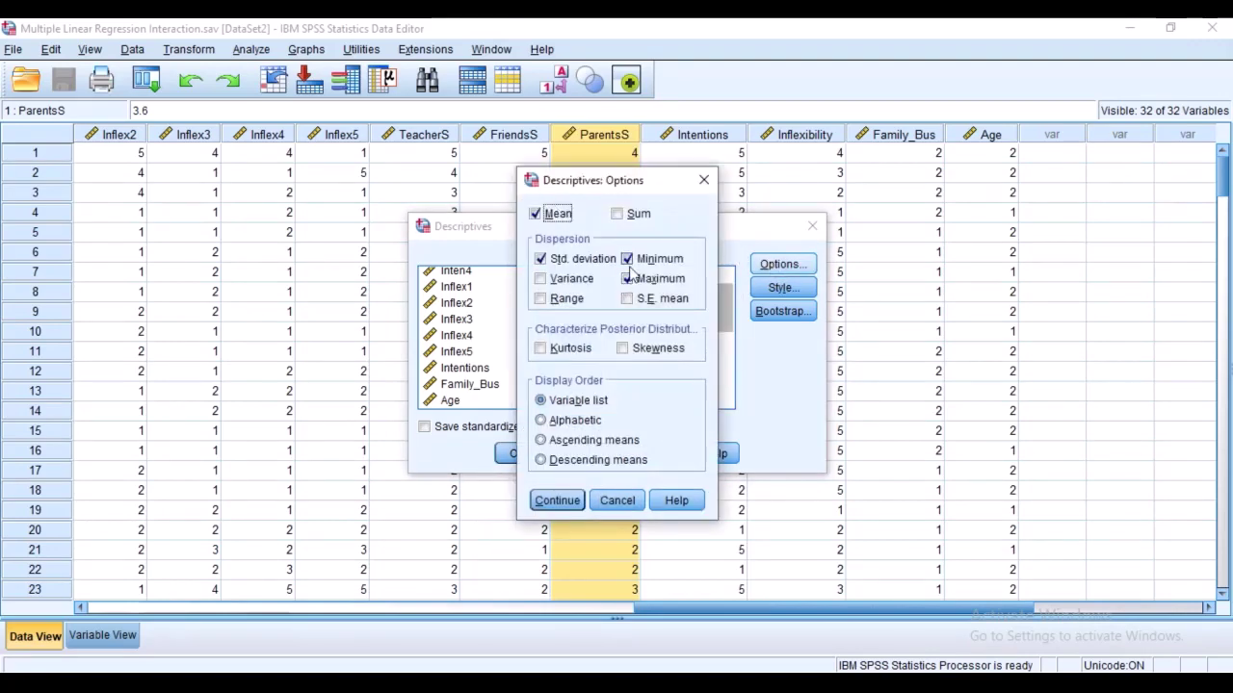
click(628, 259)
click(628, 278)
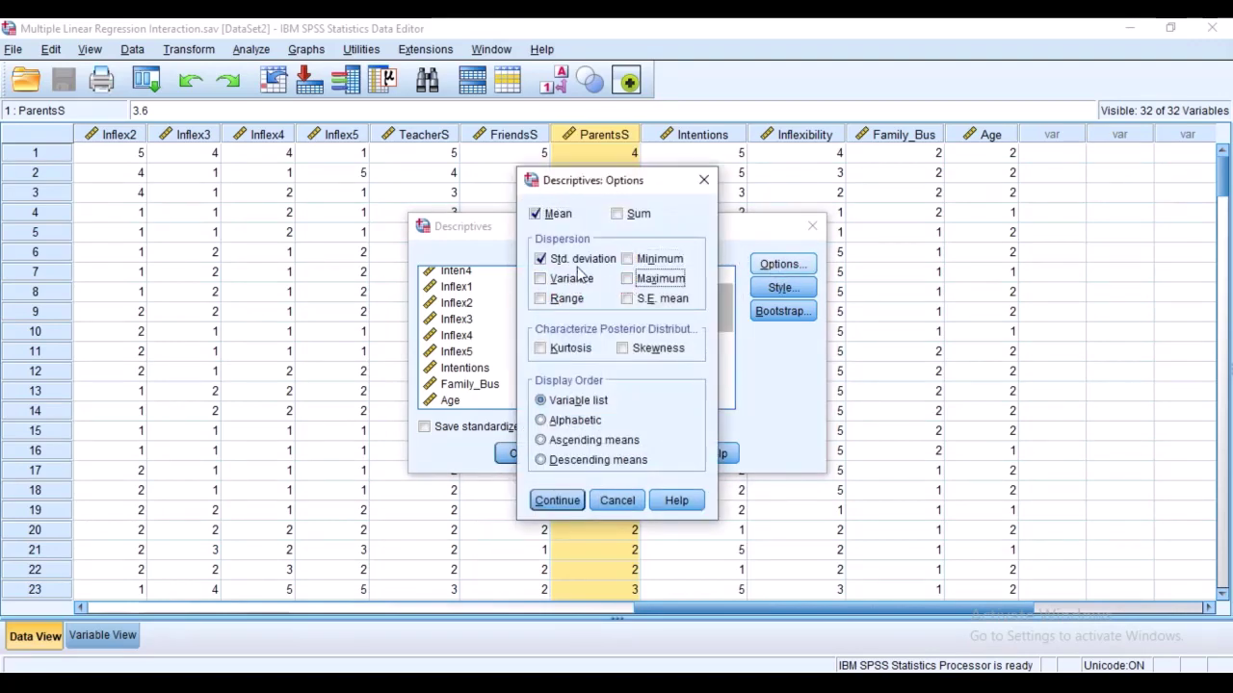
click(575, 260)
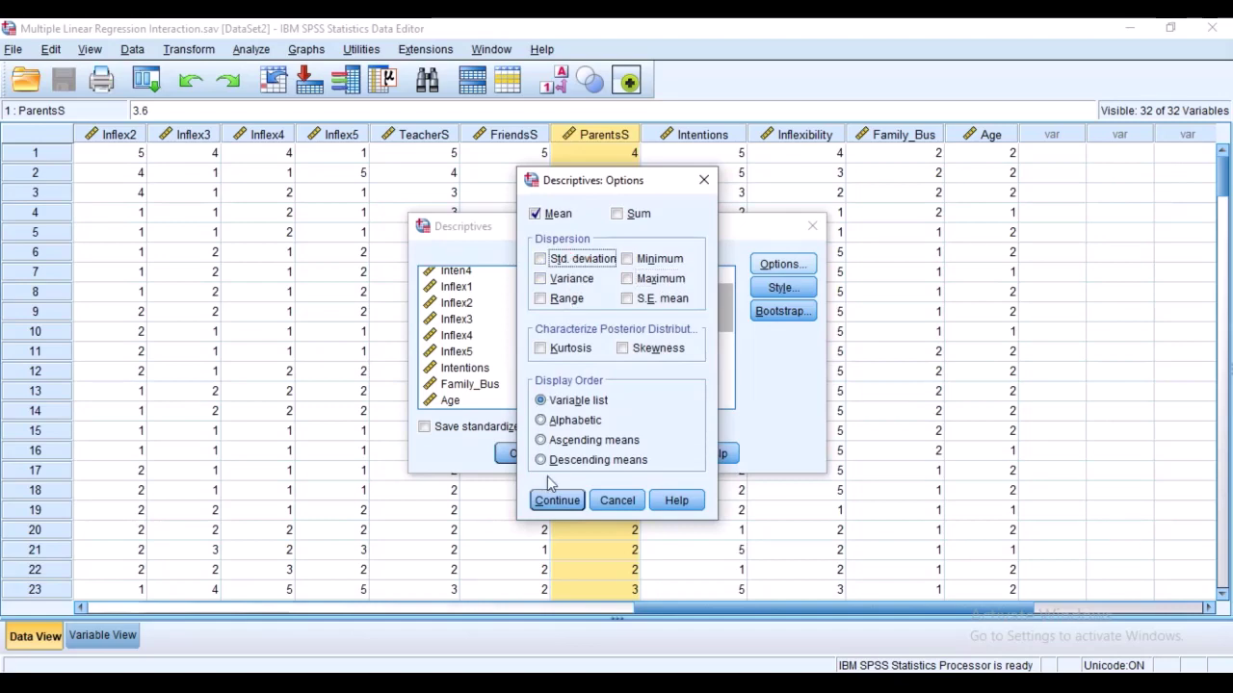
click(539, 493)
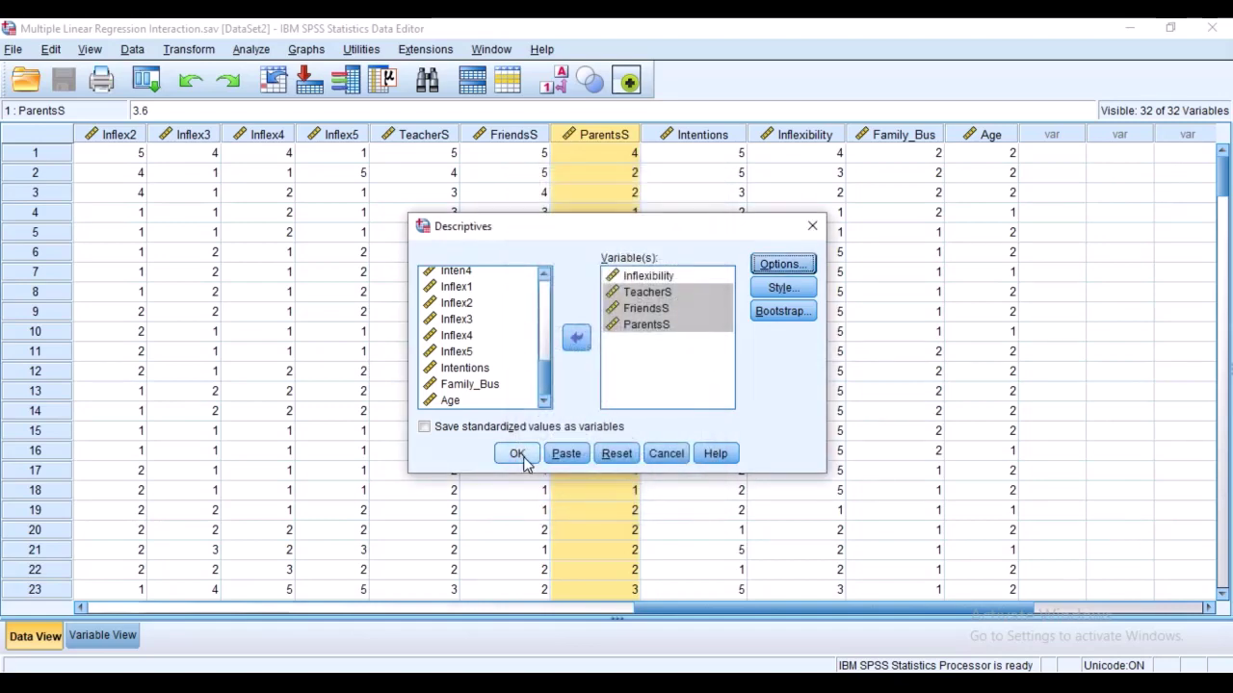
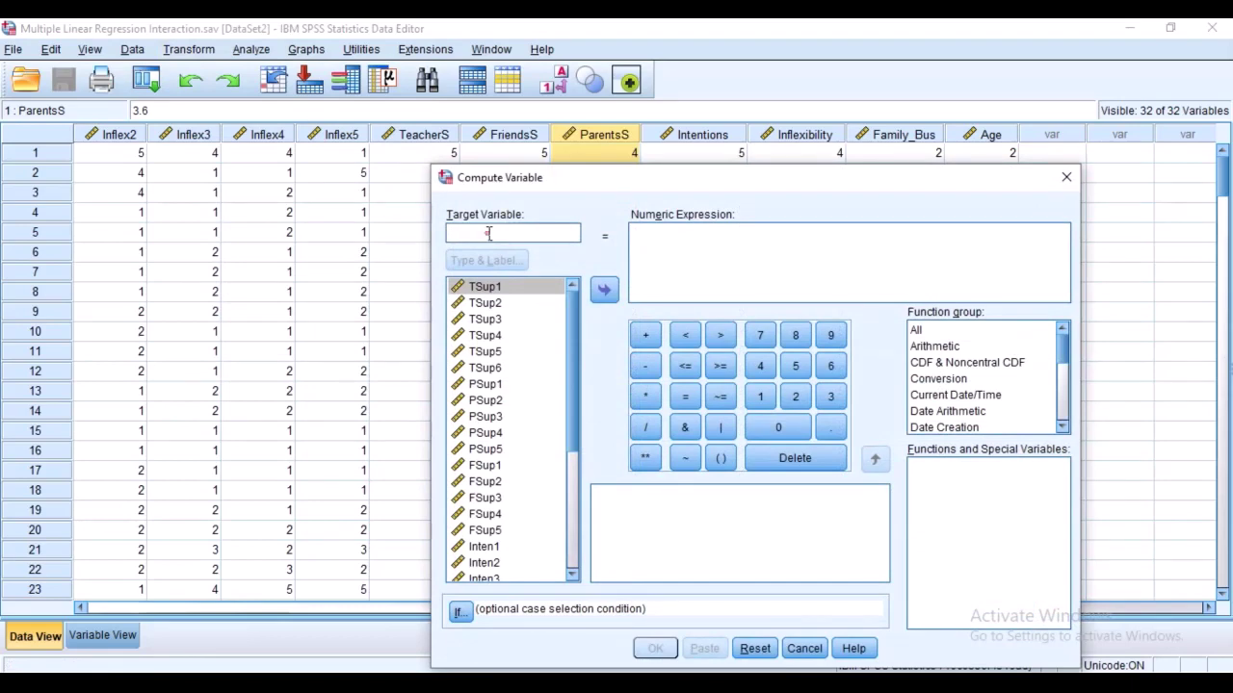
Name the computed target variable Inflexibility_Cent and begin its numeric expression with Inflexibility followed by a minus sign.
click(489, 233)
scroll(504, 347, down, 5)
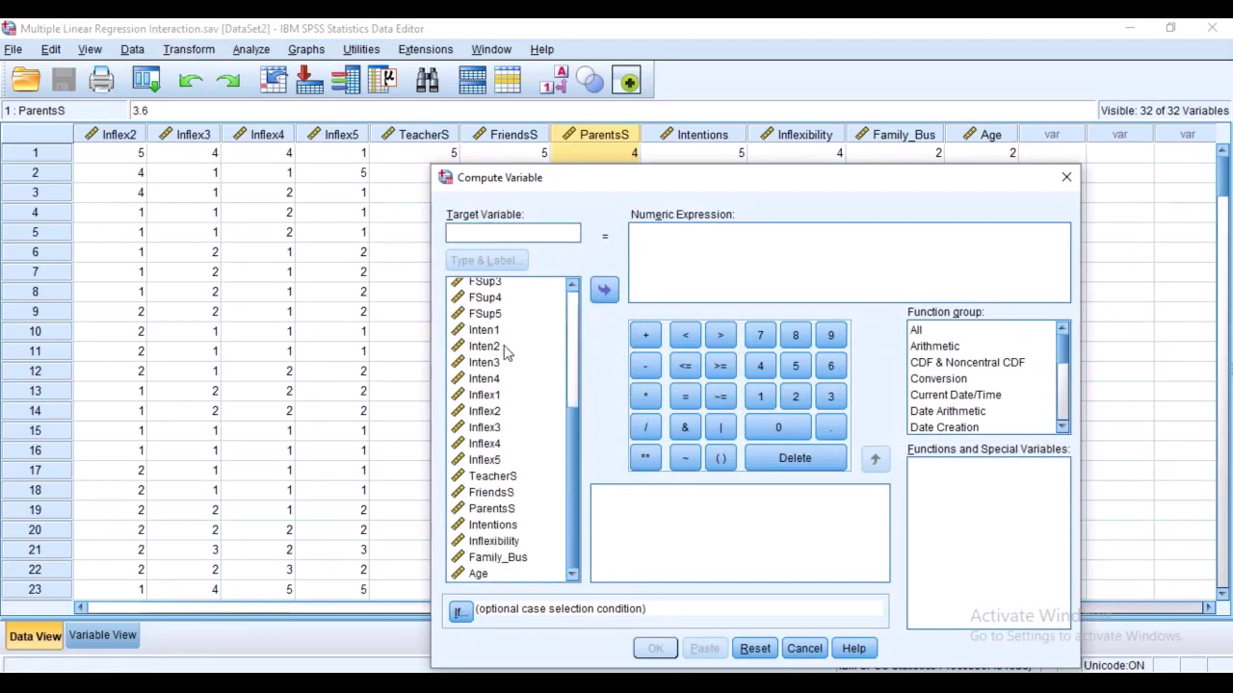
click(532, 232)
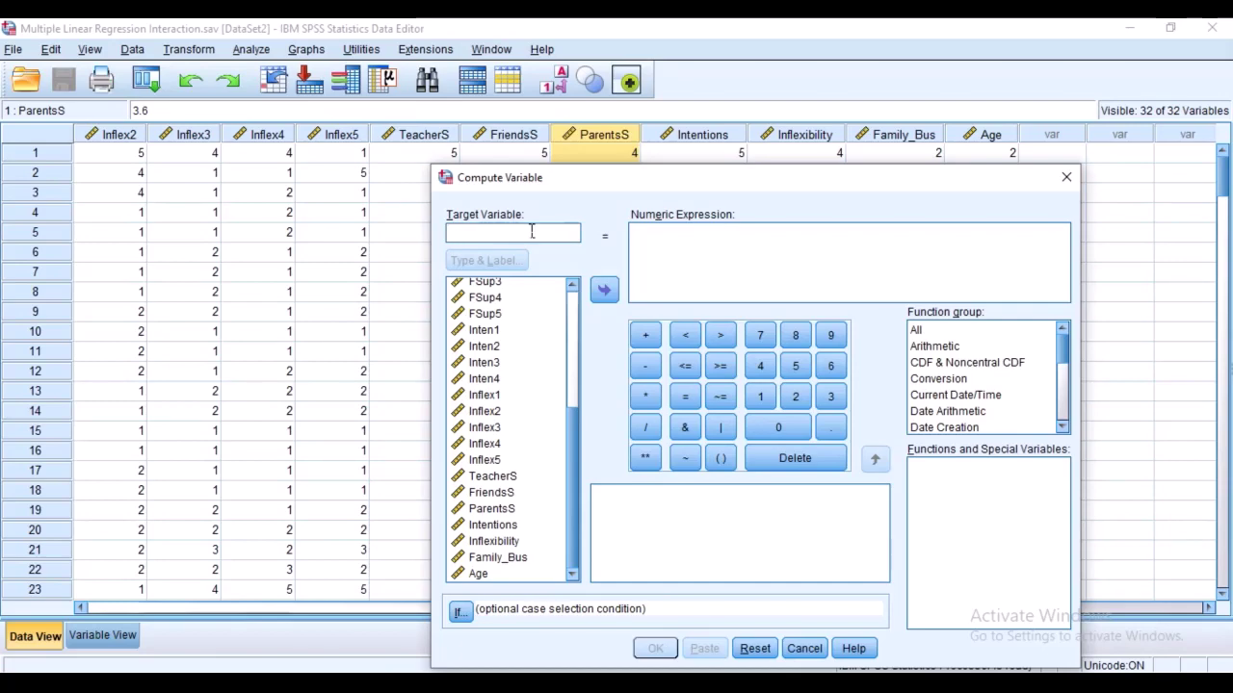
text(Inflexibility_Cent)
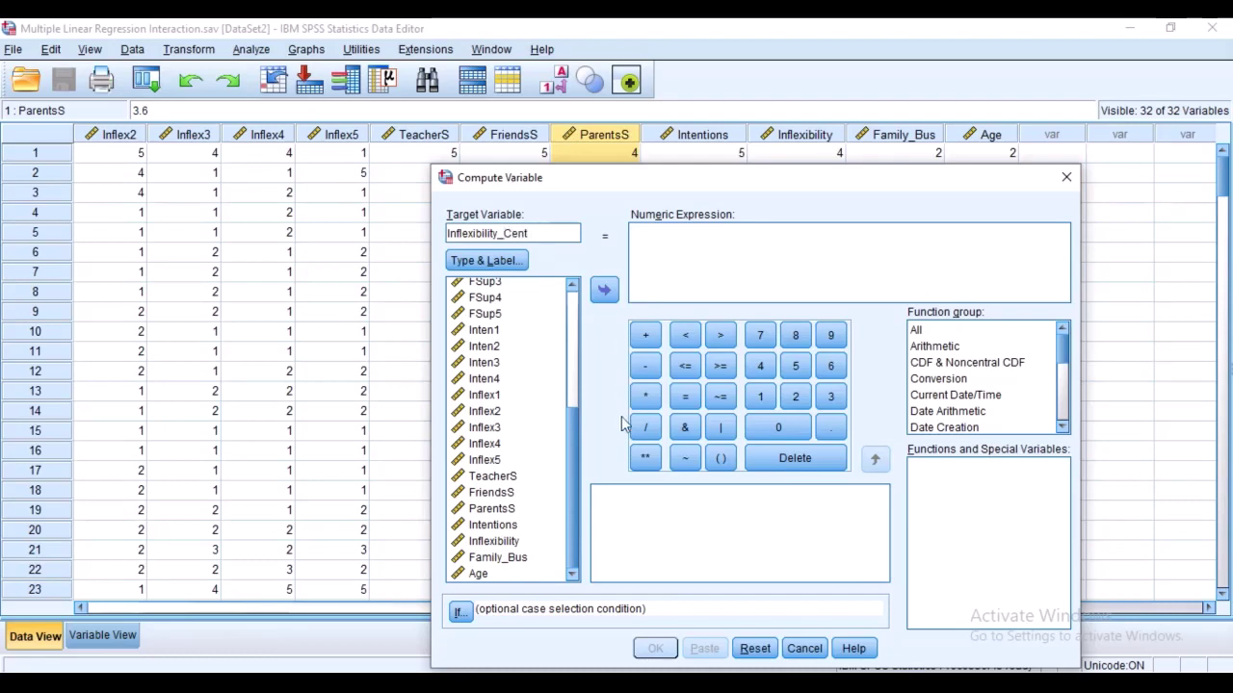
click(510, 544)
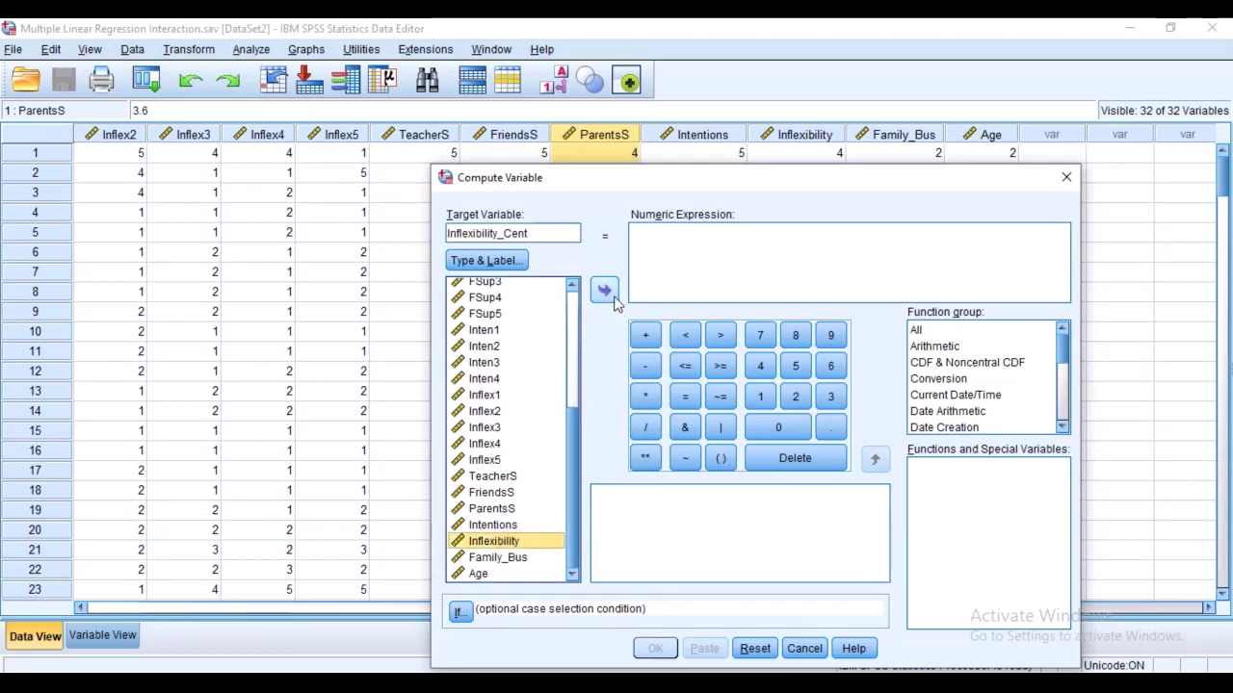
click(607, 291)
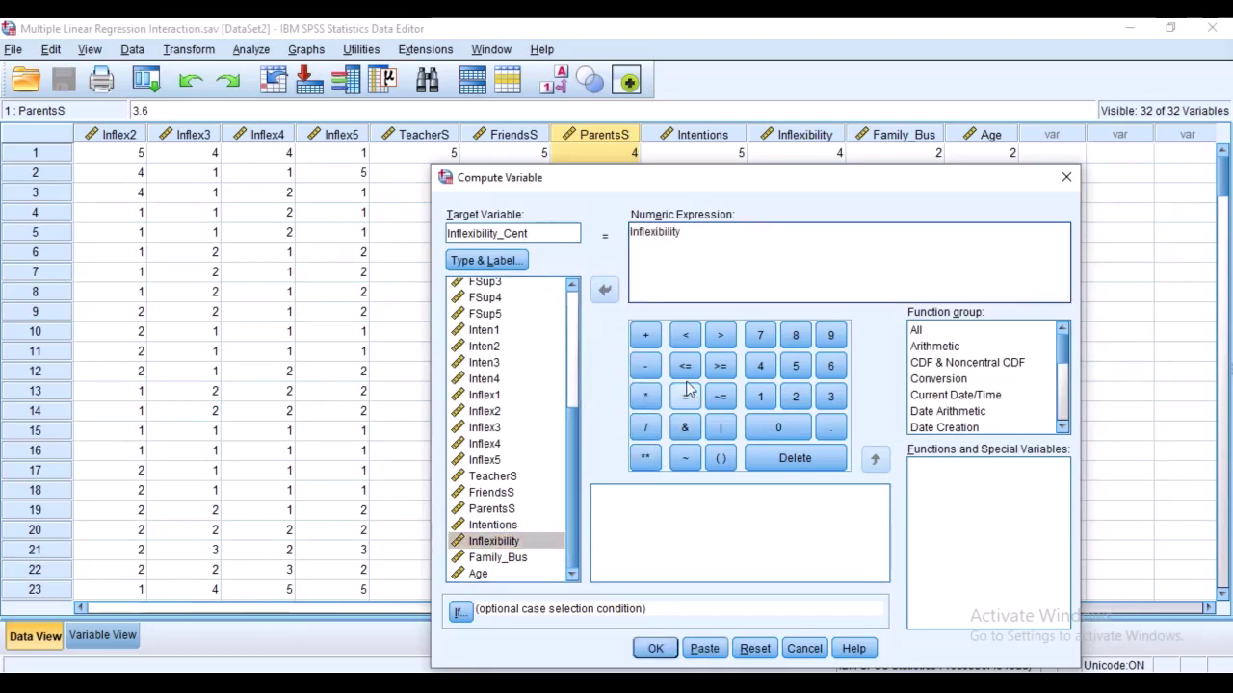
click(641, 366)
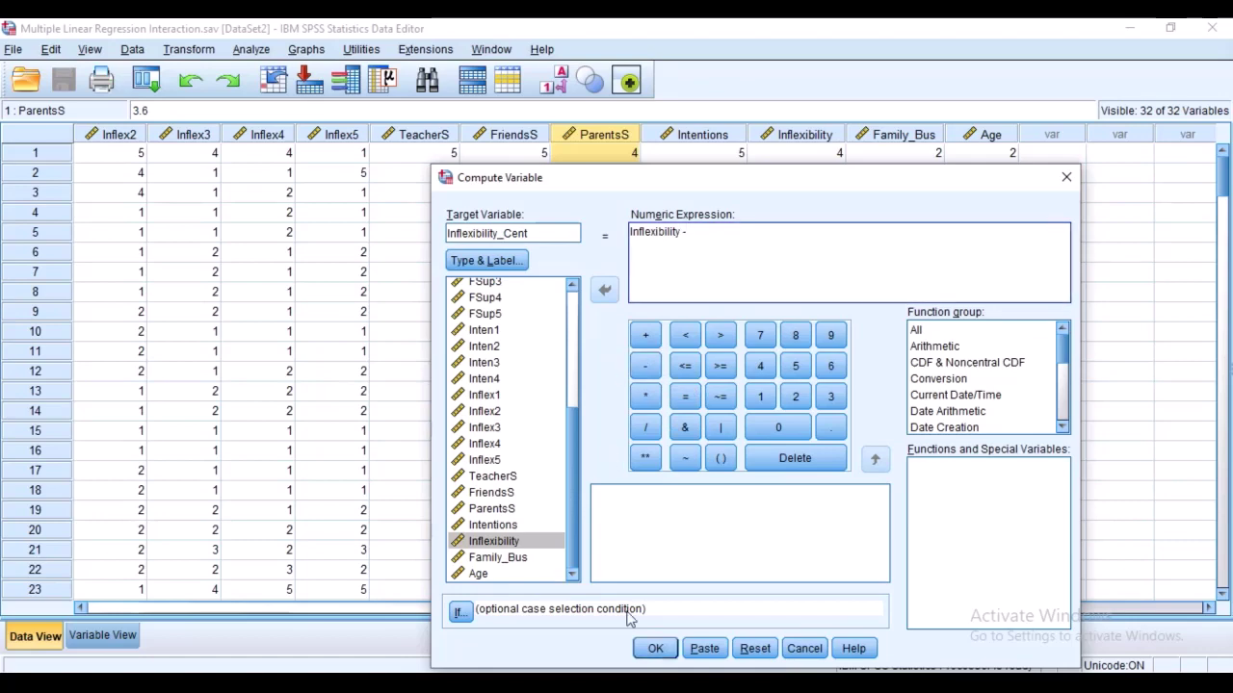
Look up the Inflexibility mean in the output, complete the expression as Inflexibility - 3.46 and compute the variable.
mouse_move(490, 648)
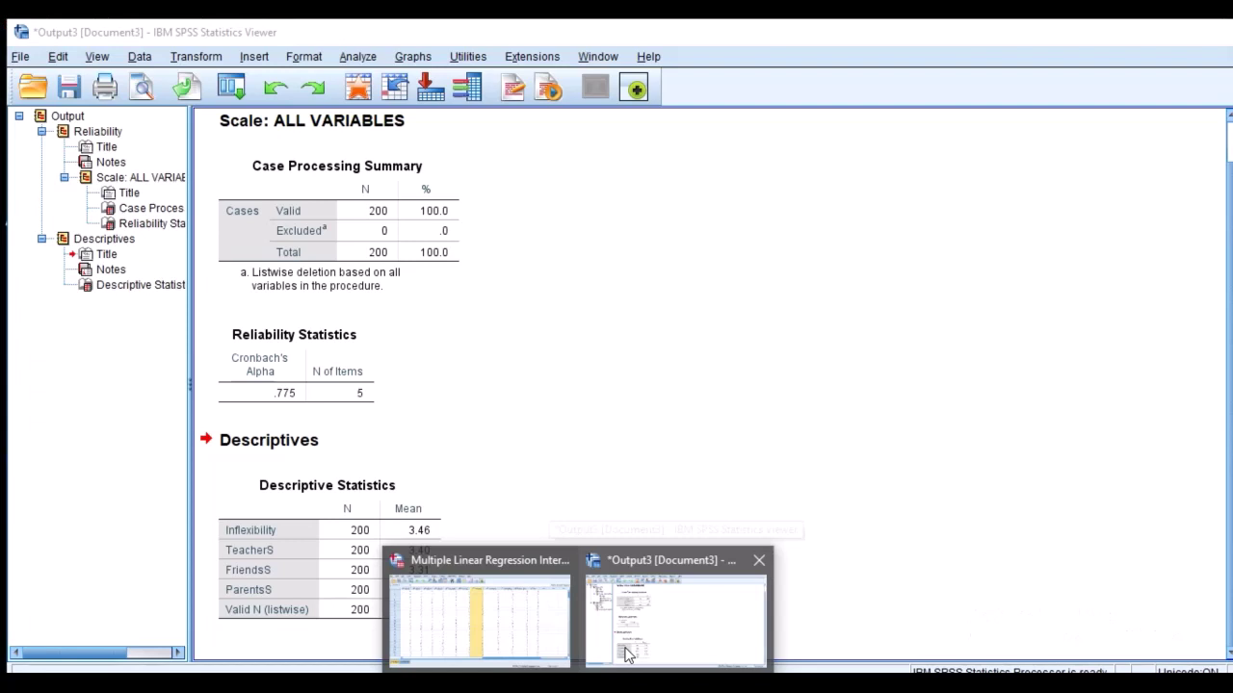
click(627, 655)
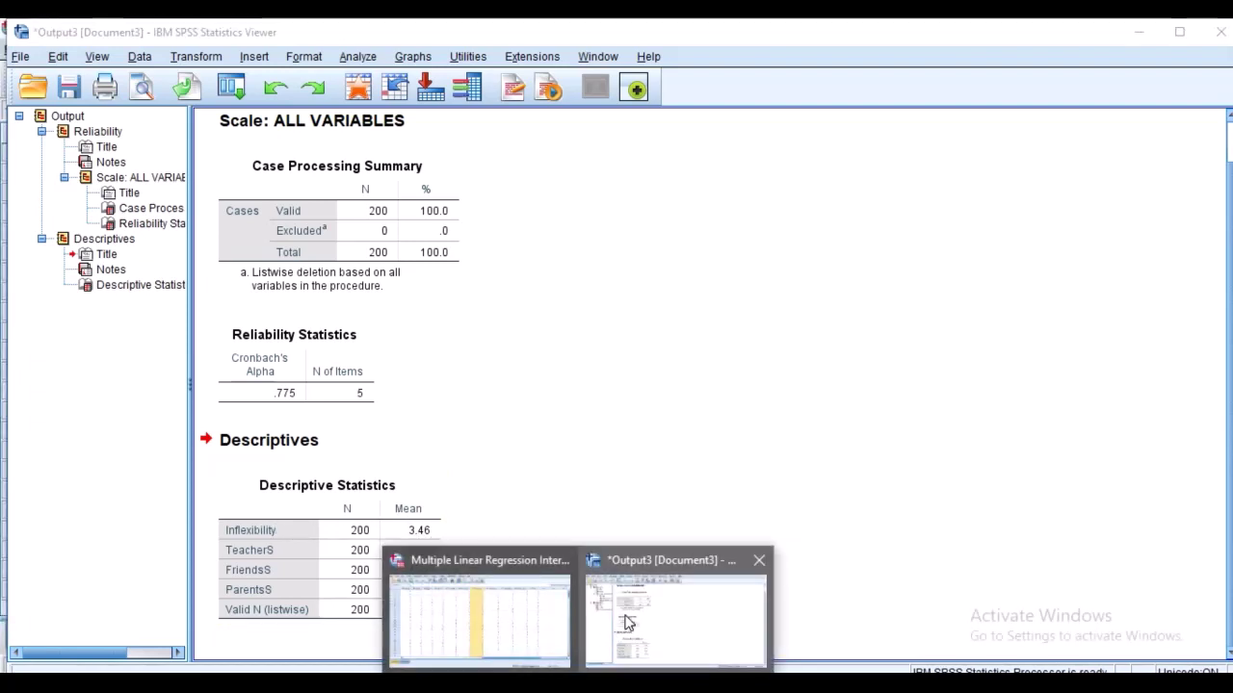
click(674, 621)
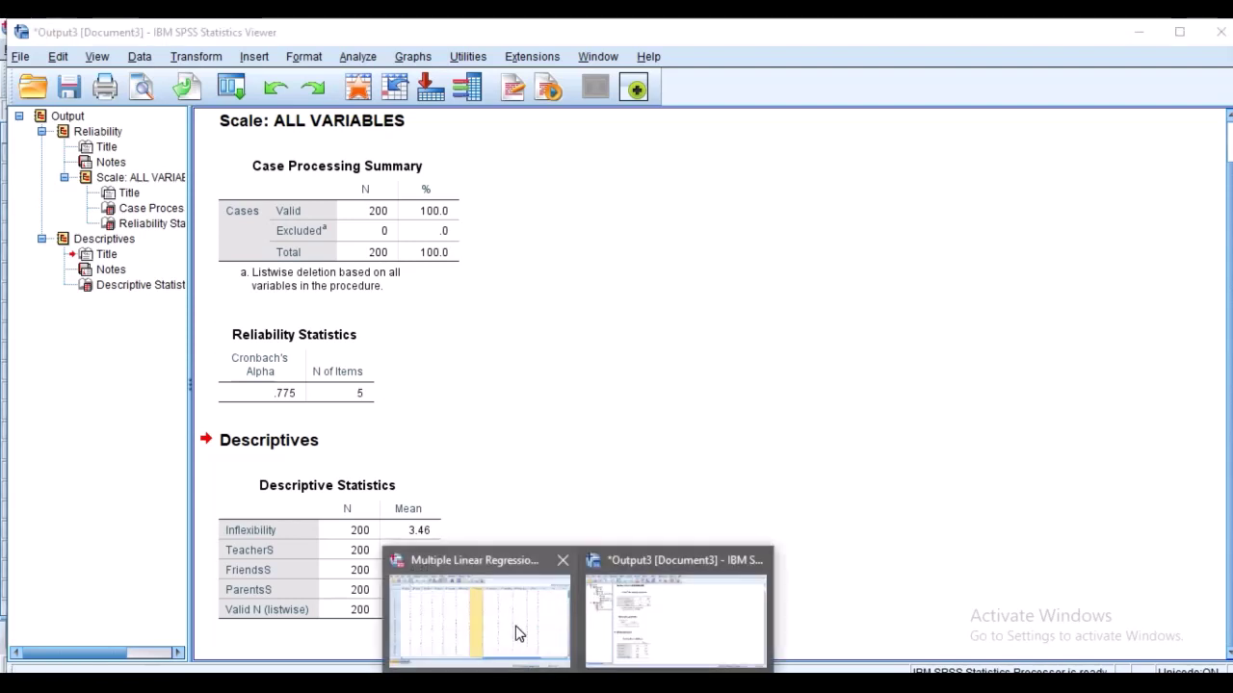
click(478, 616)
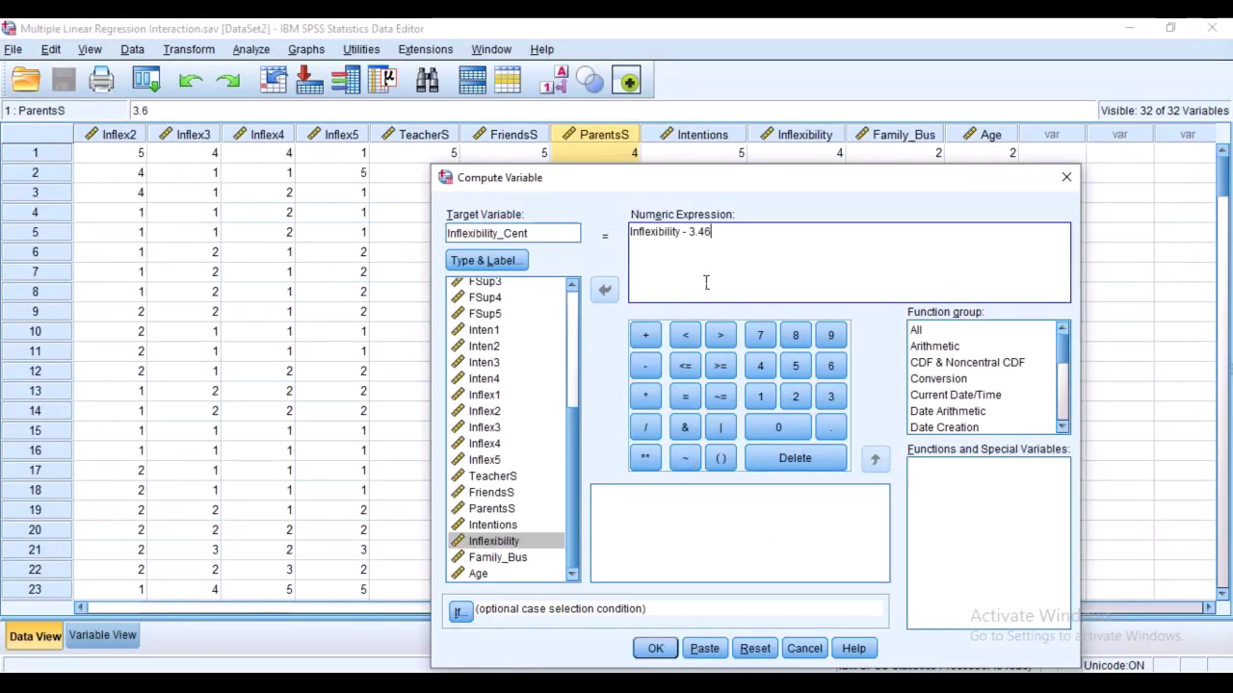
click(655, 648)
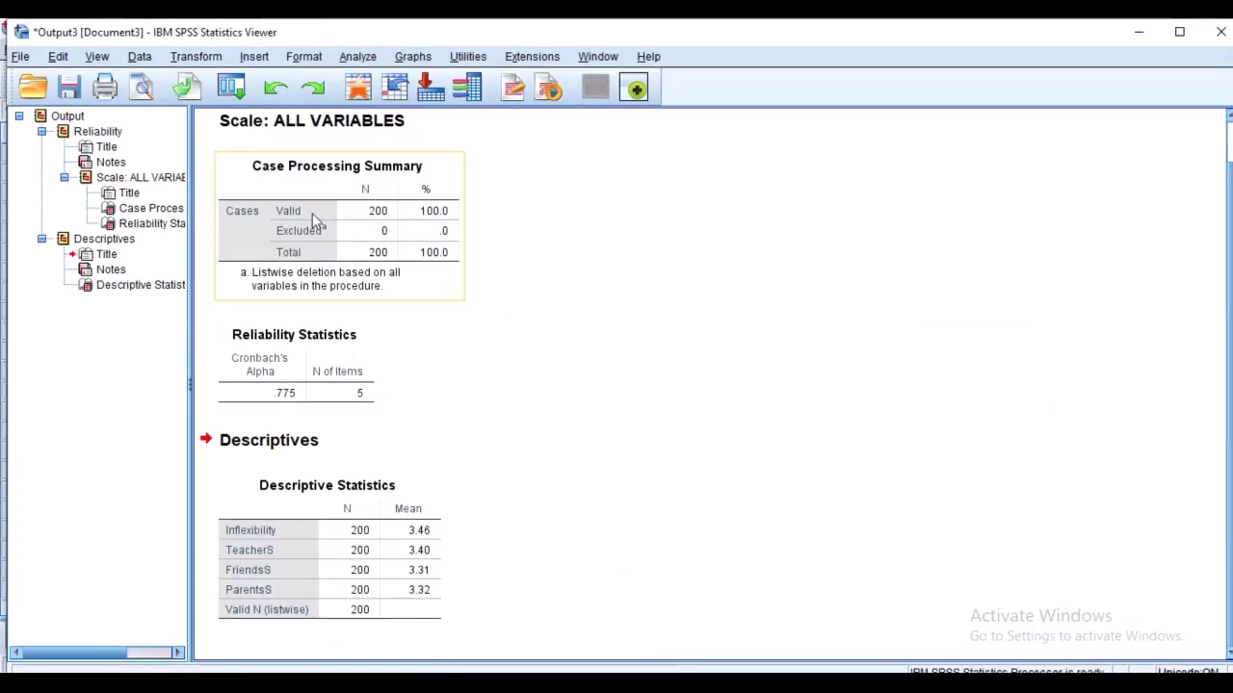
Start another Compute Variable operation and change the target variable name to Parental_Cent.
click(231, 88)
click(285, 119)
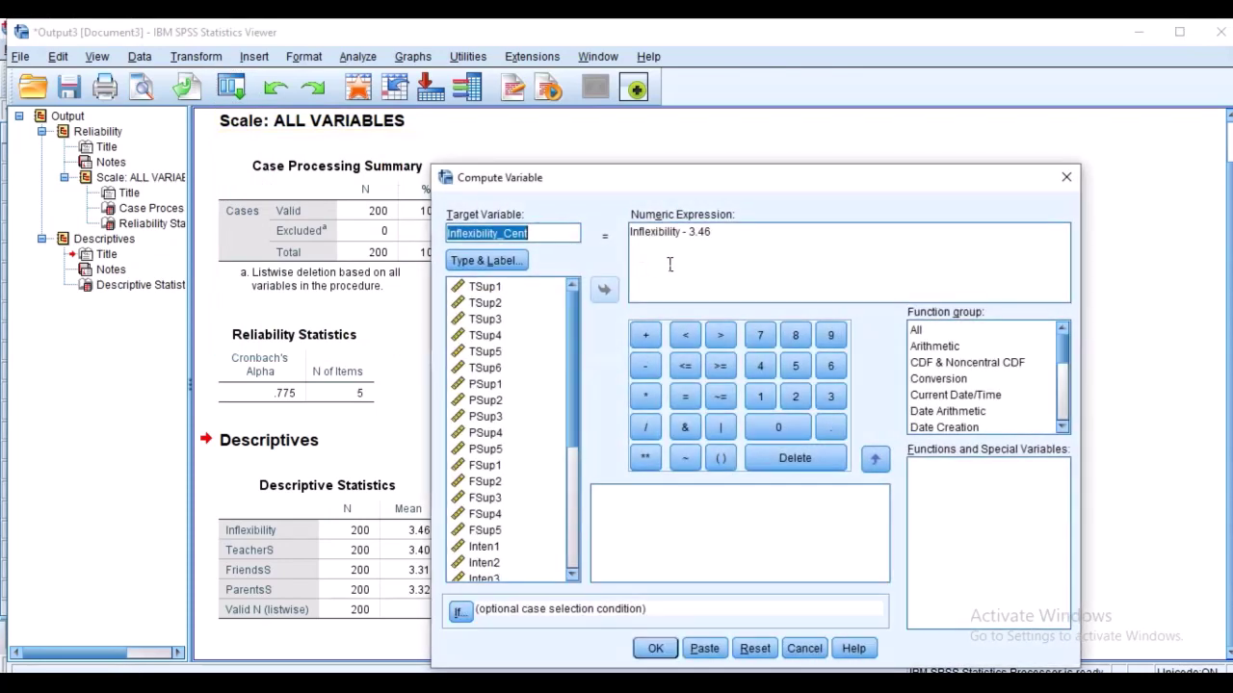
click(502, 233)
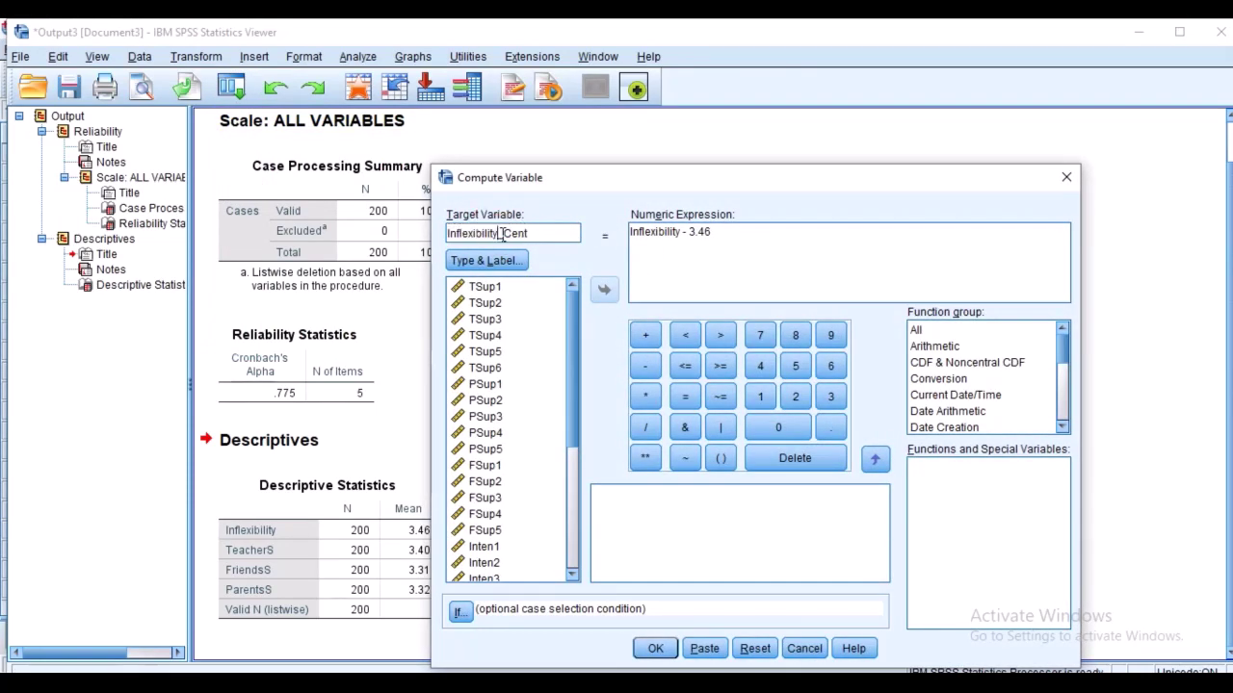
key(BackSpace)
key(BackSpace)
key(BackSpace)
key(BackSpace)
key(BackSpace)
key(BackSpace)
key(BackSpace)
key(BackSpace)
key(BackSpace)
key(BackSpace)
key(BackSpace)
key(BackSpace)
key(BackSpace)
text(Parental)
Replace Inflexibility with ParentsS in the numeric expression for Parental_Cent.
click(683, 231)
key(BackSpace)
key(BackSpace)
key(BackSpace)
key(BackSpace)
key(BackSpace)
key(BackSpace)
key(BackSpace)
key(BackSpace)
key(BackSpace)
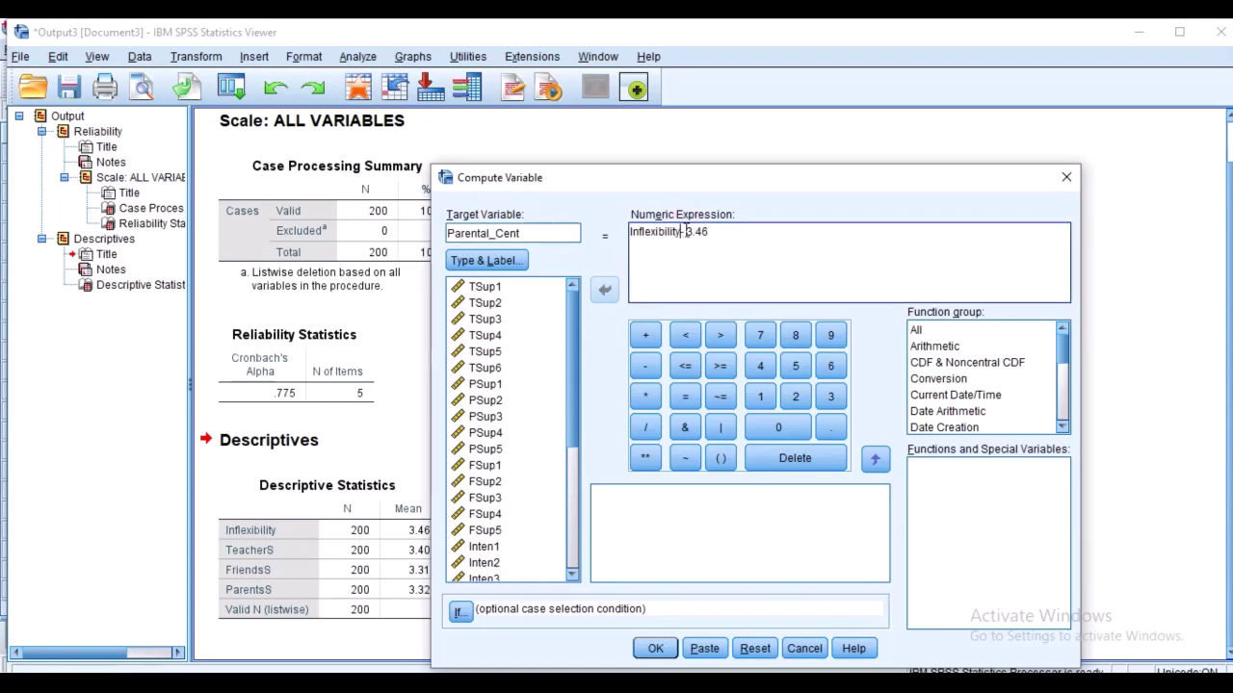
key(BackSpace)
key(BackSpace)
key(BackSpace)
key(BackSpace)
scroll(524, 357, down, 5)
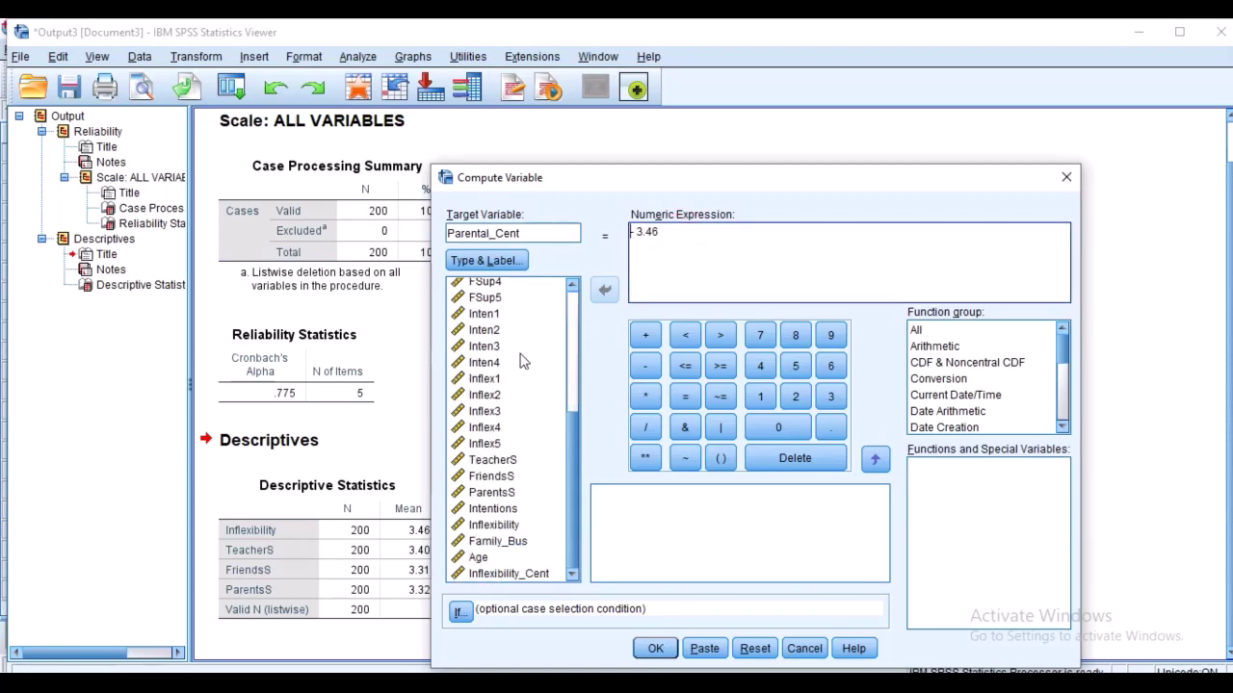
click(501, 492)
click(605, 289)
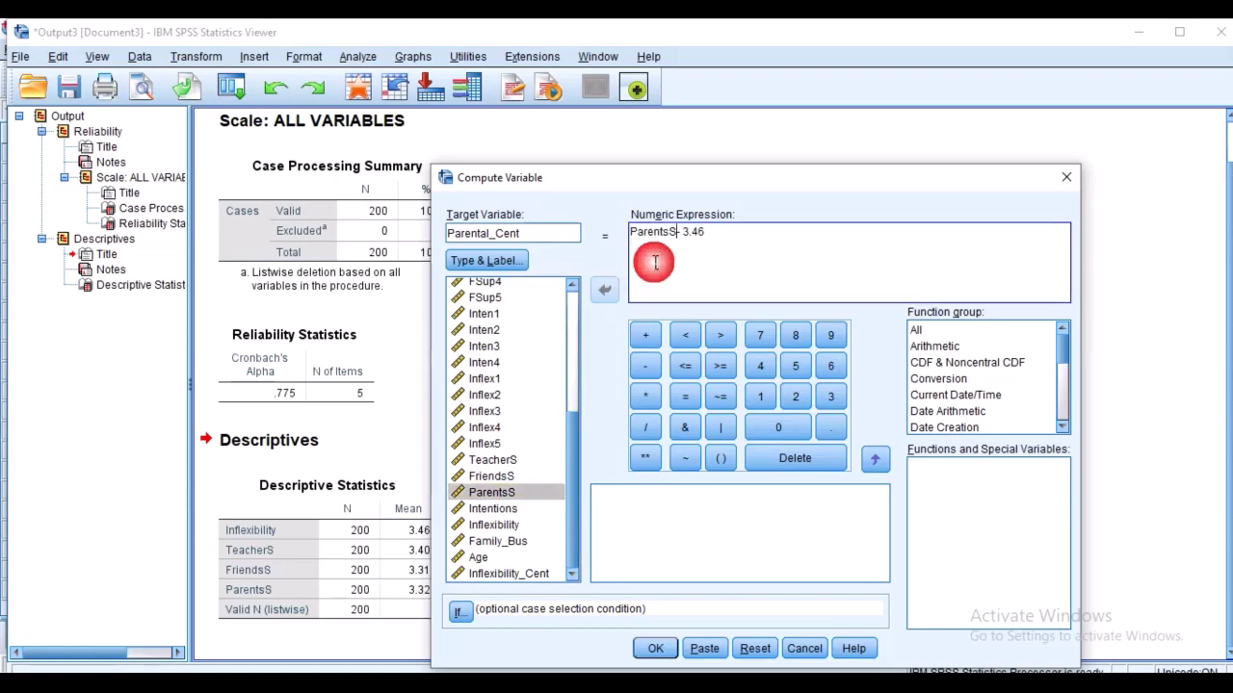
Check the ParentsS mean in the Descriptive Statistics table, set the subtracted value to 3.32 and compute Parental_Cent.
drag(716, 181, 791, 193)
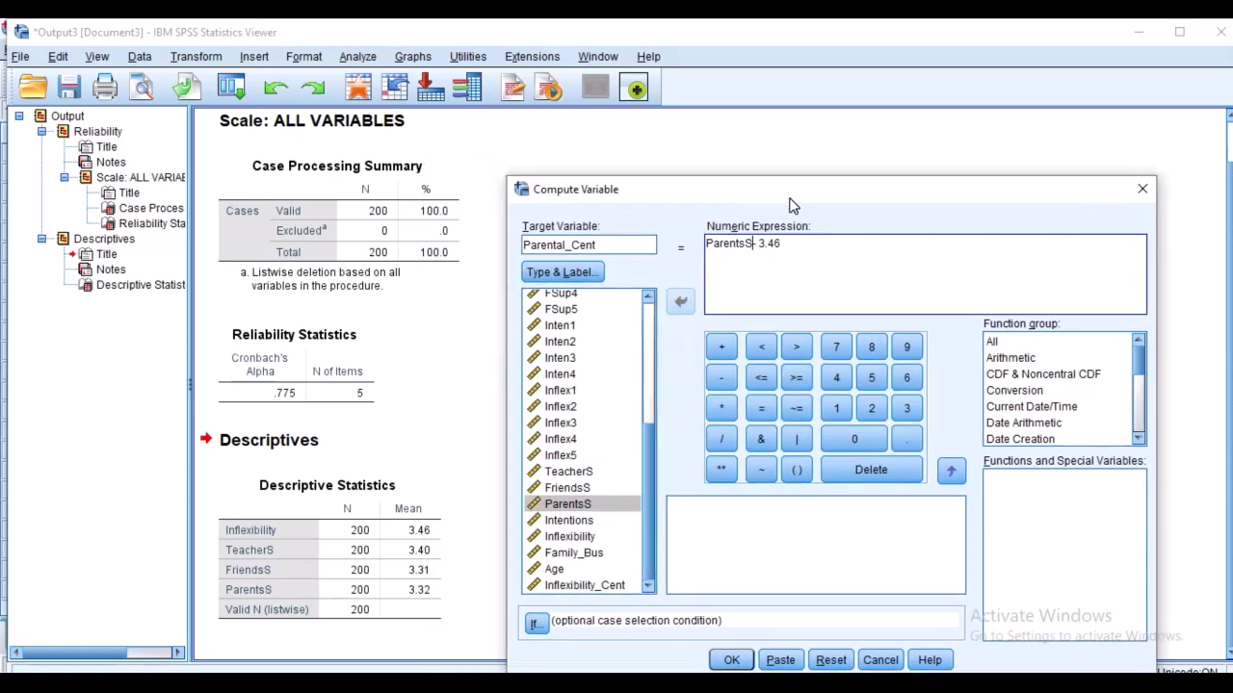
click(792, 243)
key(BackSpace)
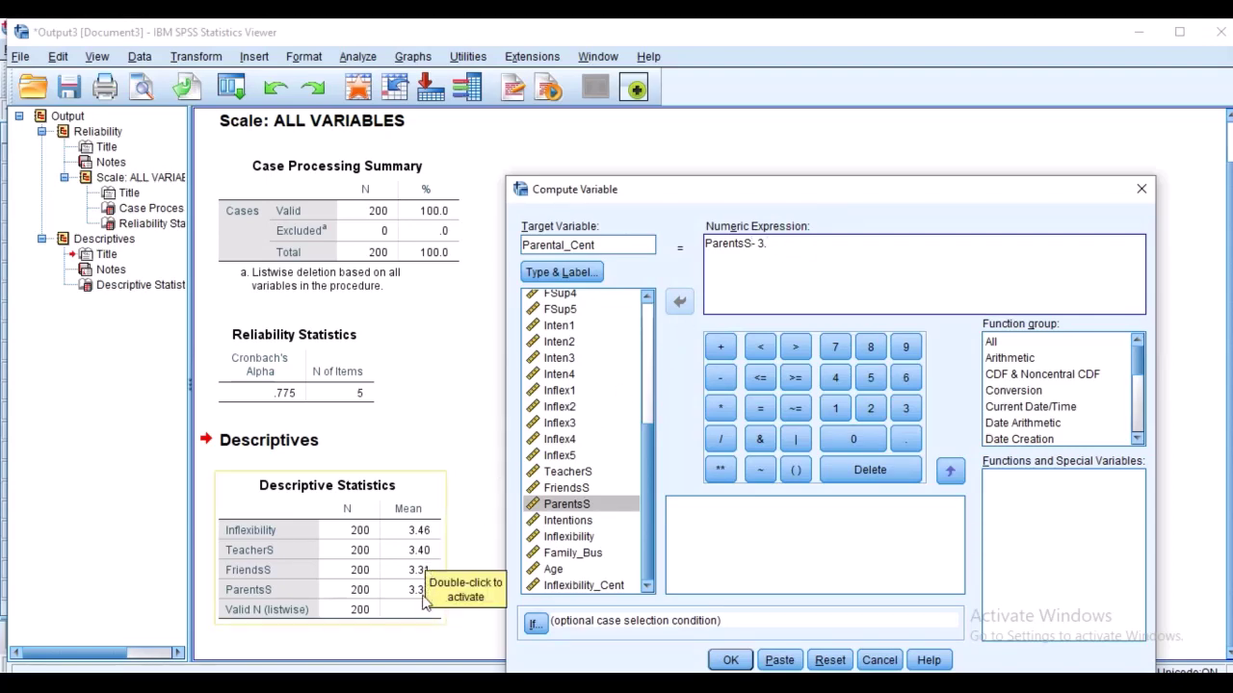
click(424, 592)
click(431, 591)
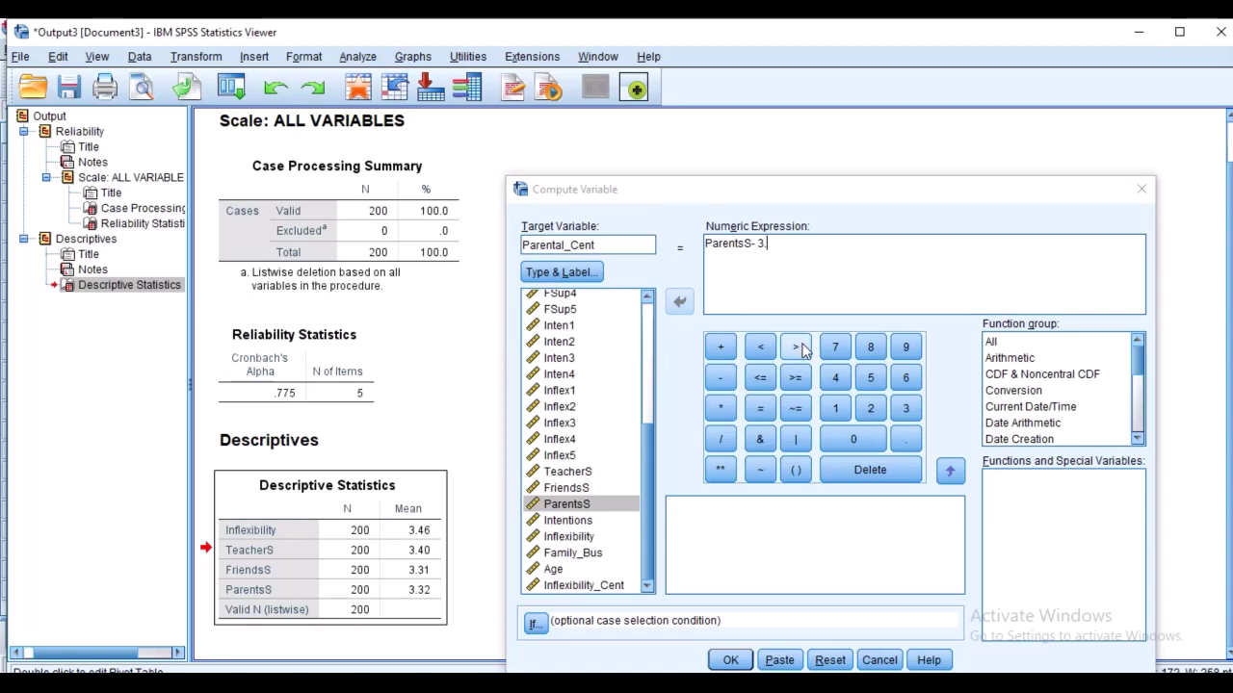
click(864, 268)
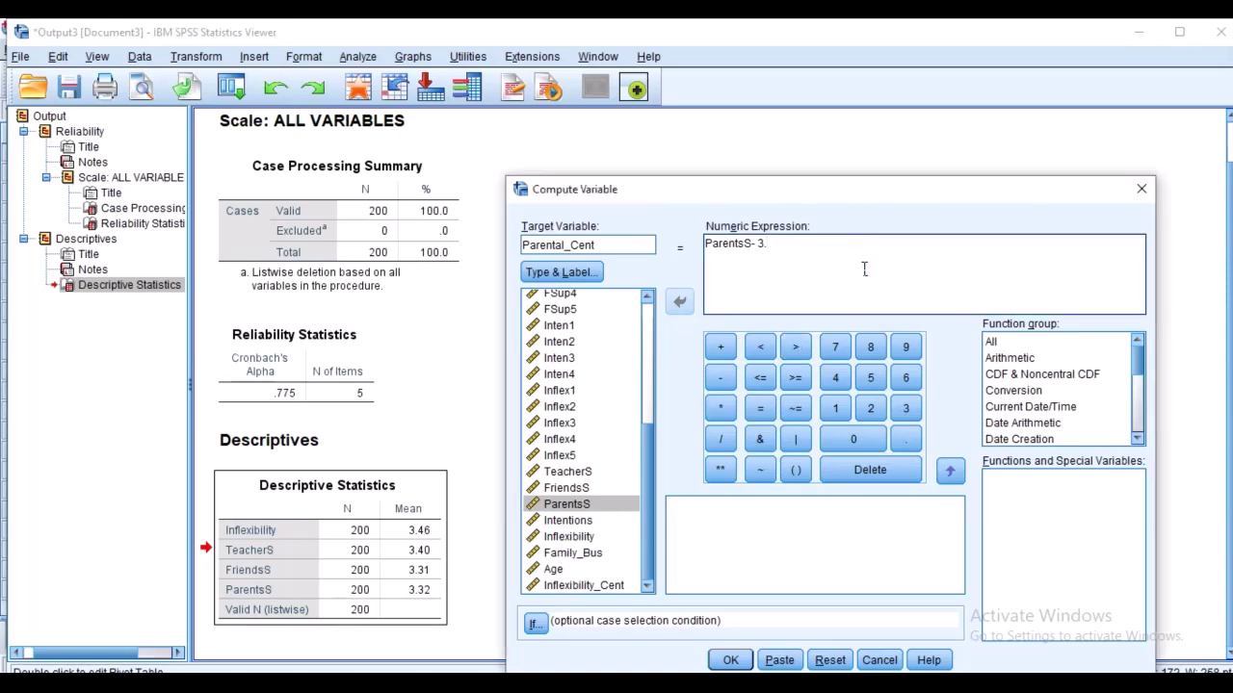
text(32)
click(729, 661)
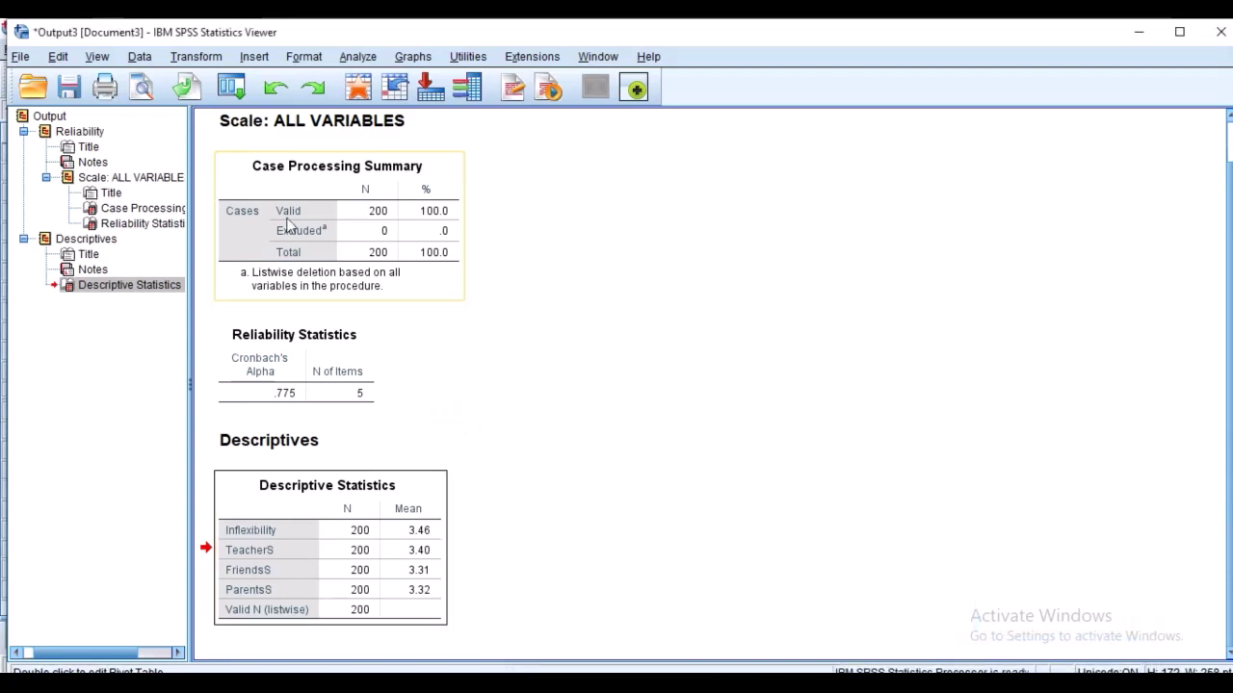
Start another Compute Variable operation and change the target variable name to Friends_Cent.
click(231, 88)
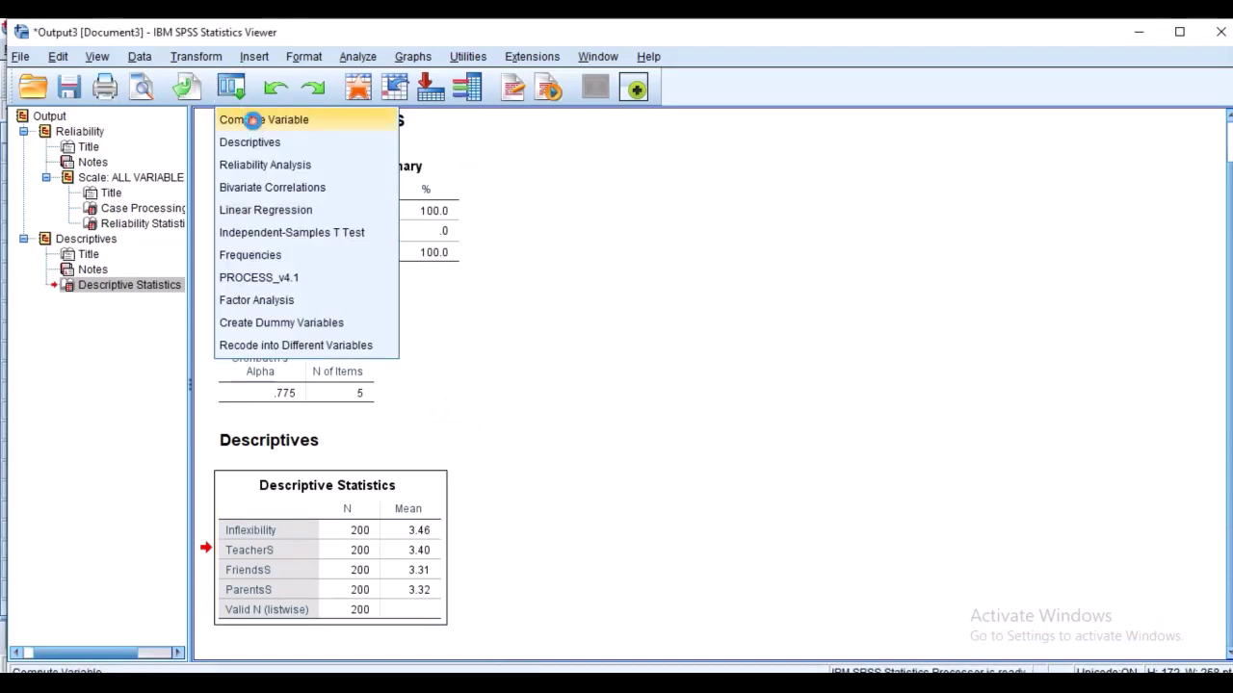
click(243, 120)
click(565, 248)
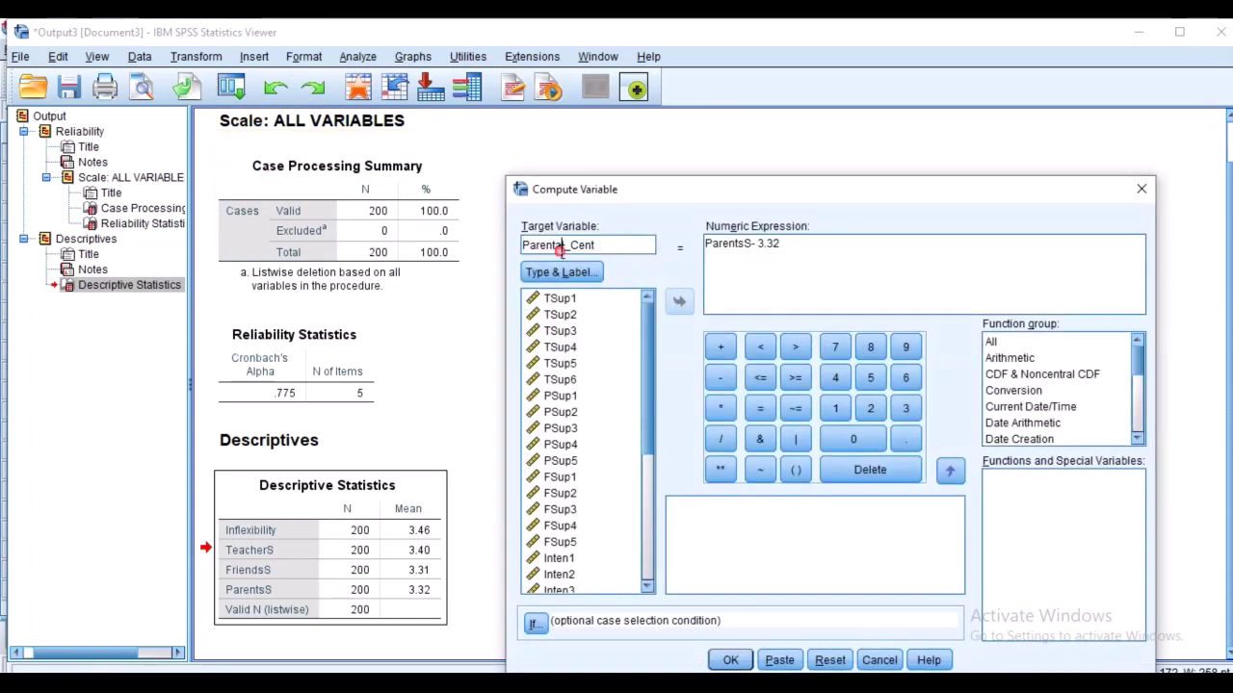
key(BackSpace)
key(BackSpace)
key(BackSpace)
key(BackSpace)
key(BackSpace)
key(BackSpace)
key(BackSpace)
key(BackSpace)
text(FriendsS)
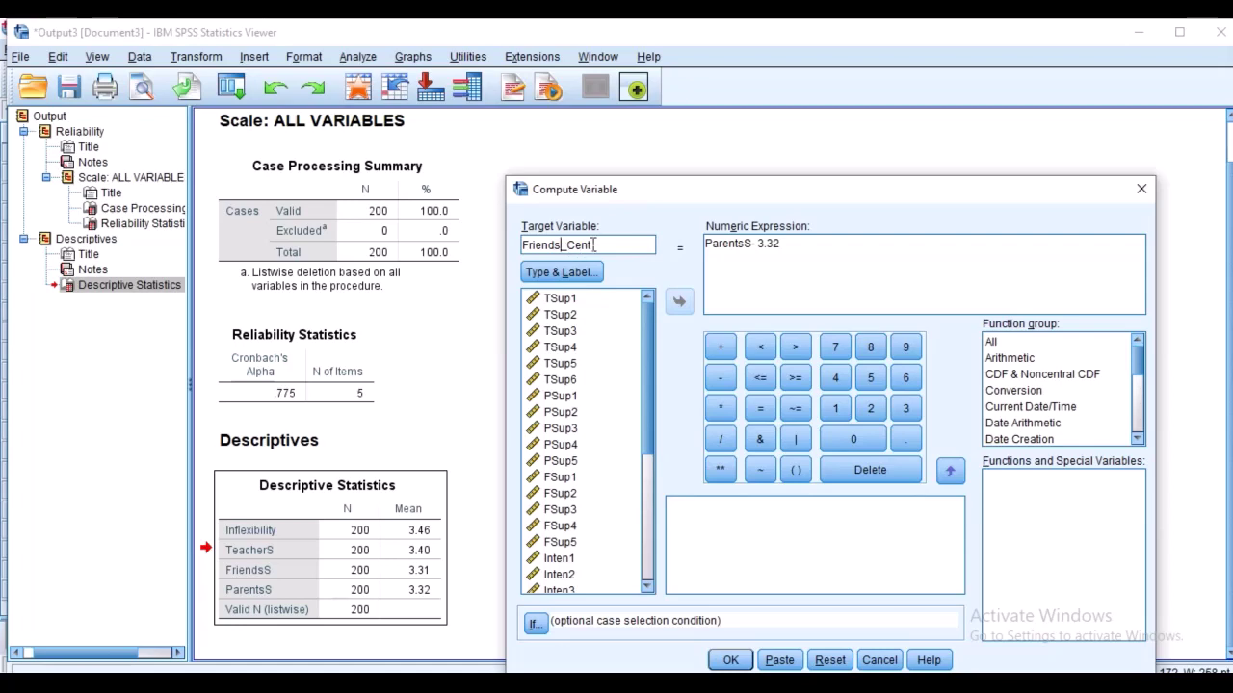
Replace ParentsS with FriendsS in the numeric expression and compute Friends_Cent.
click(755, 247)
key(BackSpace)
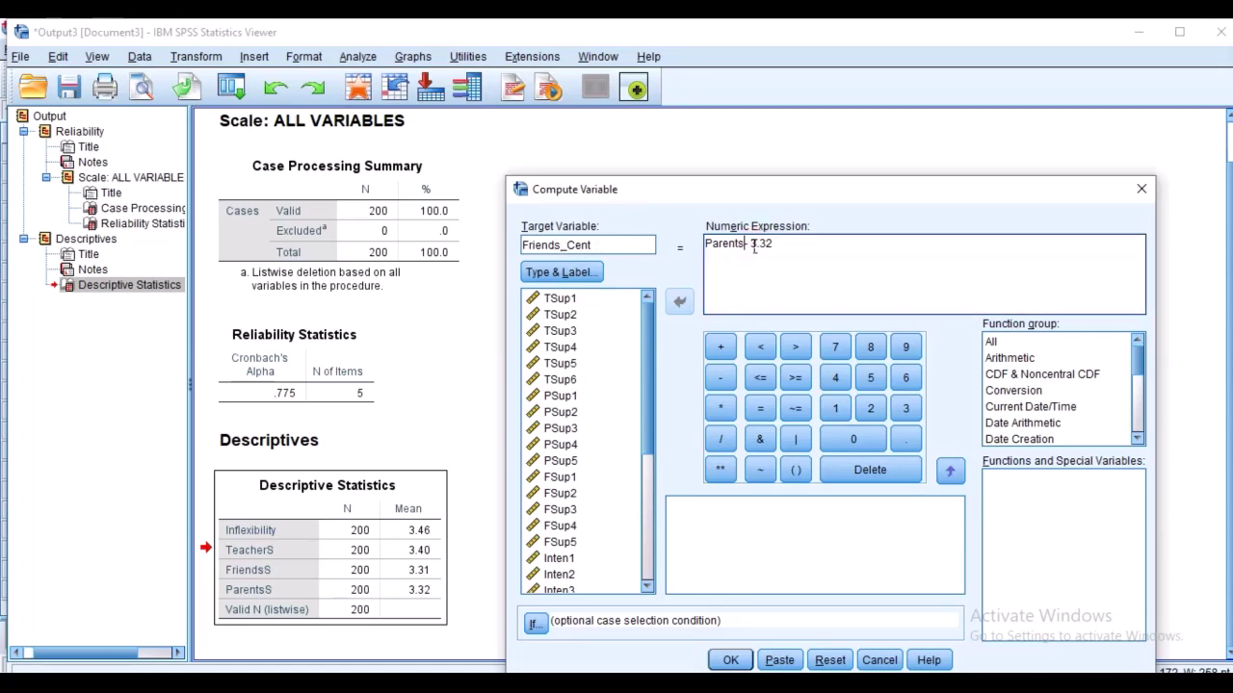
key(BackSpace)
key(BackSpace)
key(BackSpace)
key(BackSpace)
key(BackSpace)
key(BackSpace)
key(BackSpace)
scroll(620, 464, down, 5)
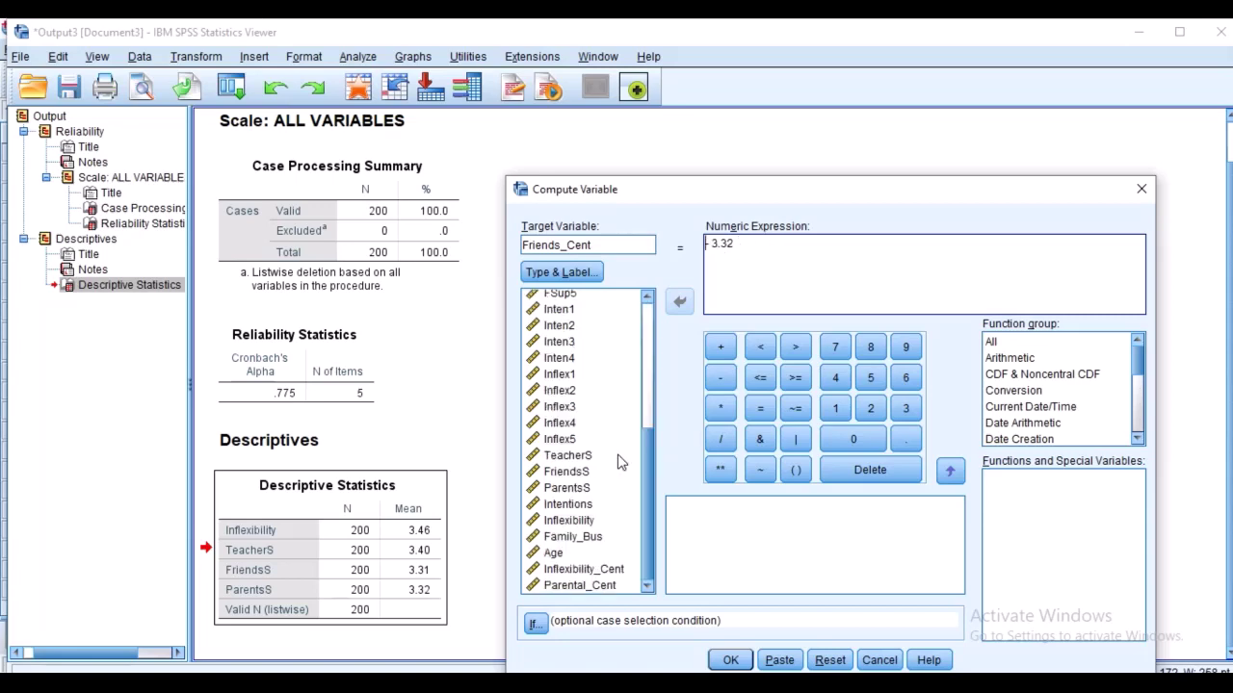
click(570, 471)
click(679, 303)
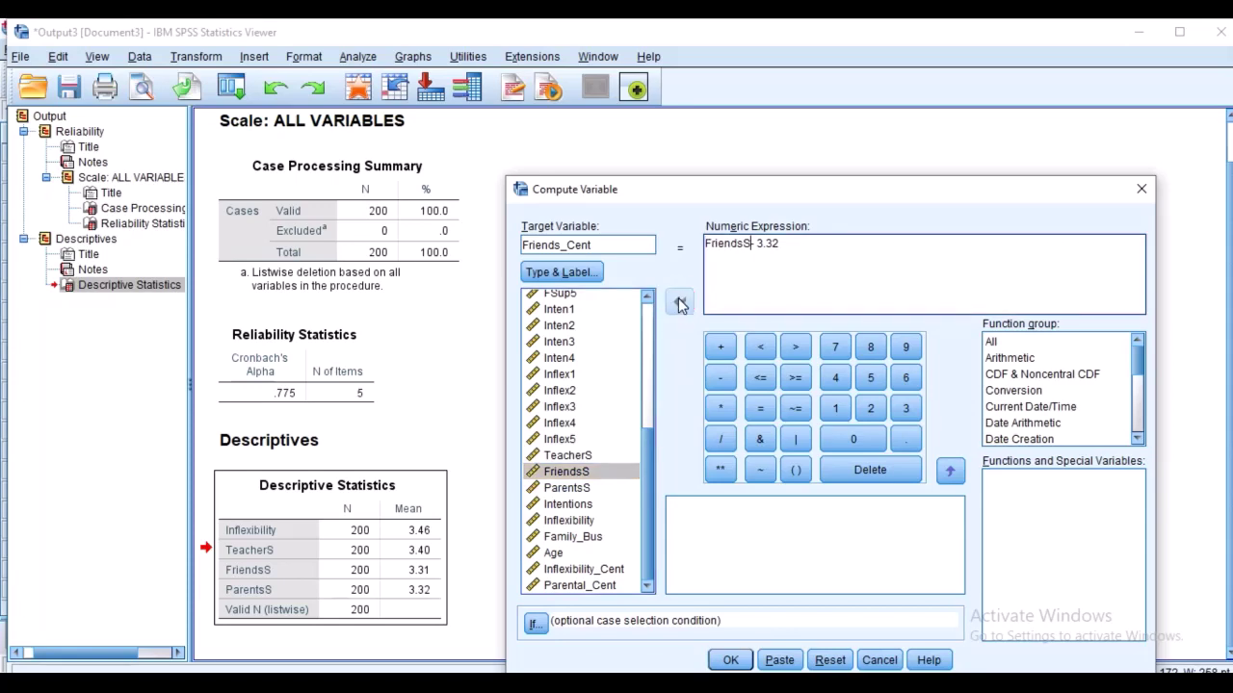
click(820, 258)
click(730, 660)
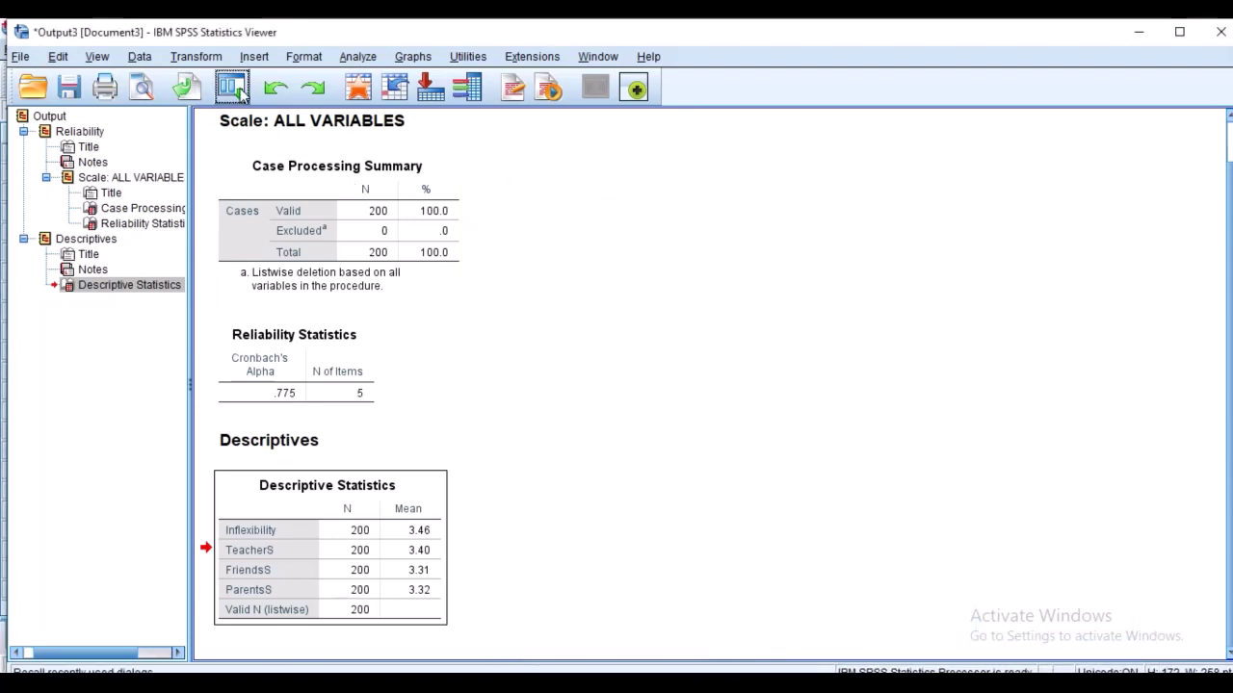
Start another Compute Variable operation and change the target variable name to Teacher_Cent.
click(231, 88)
click(391, 171)
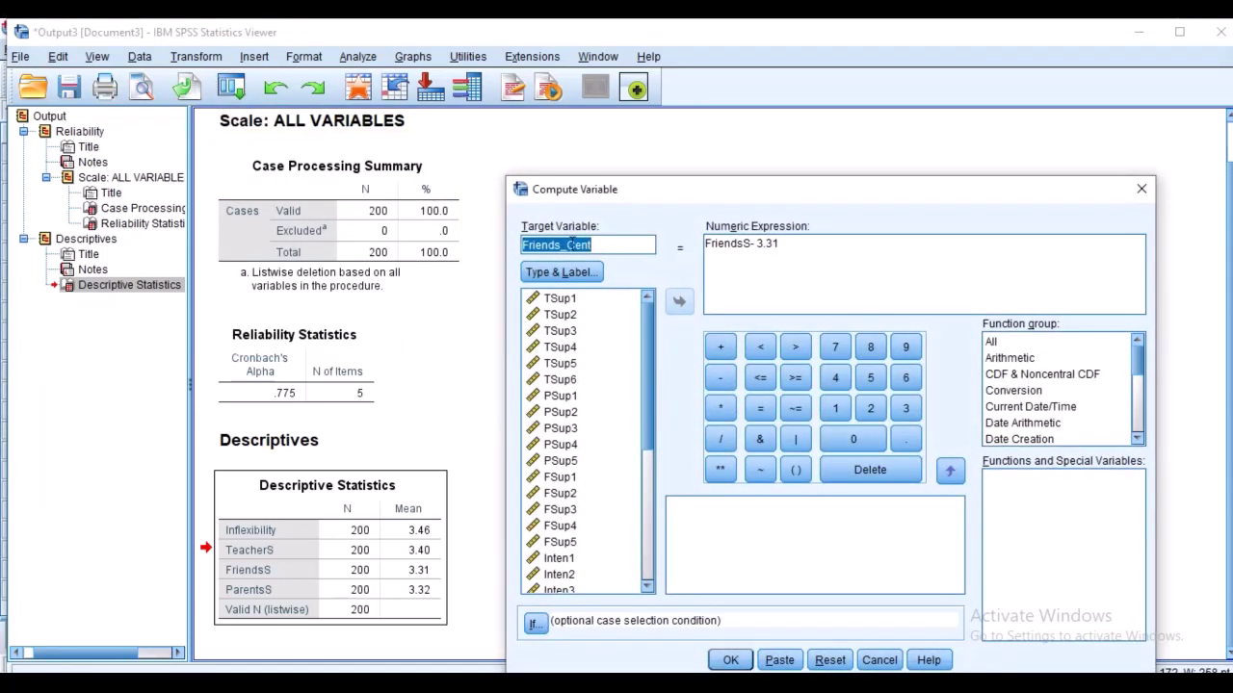
drag(561, 246, 567, 246)
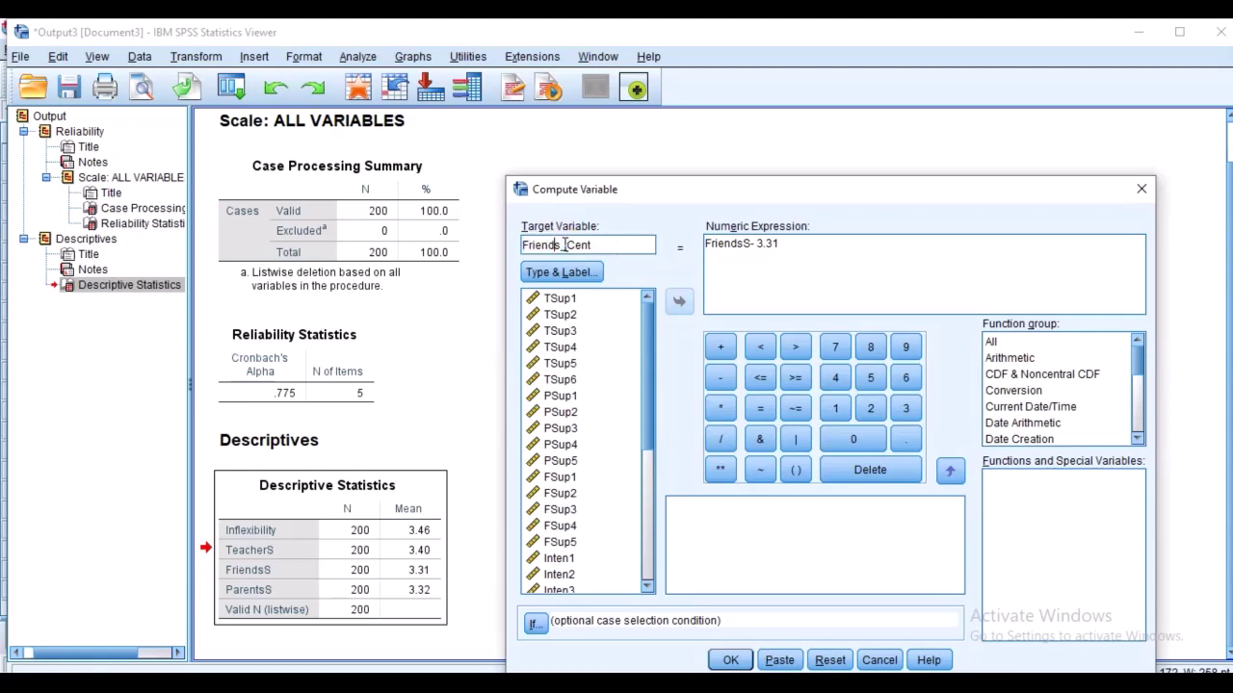
text(S_)
key(Left)
key(BackSpace)
key(BackSpace)
key(BackSpace)
key(BackSpace)
key(BackSpace)
key(BackSpace)
key(BackSpace)
key(BackSpace)
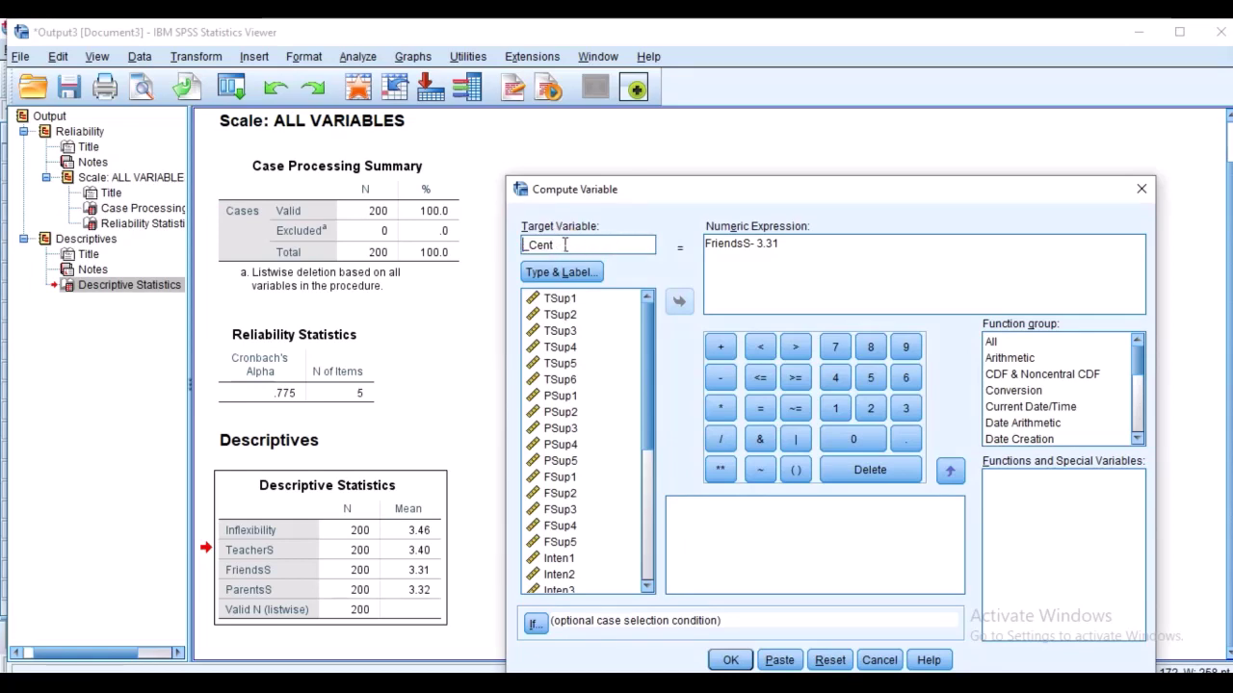
text(Teacher)
Replace FriendsS with TeacherS in the numeric expression for Teacher_Cent.
click(754, 251)
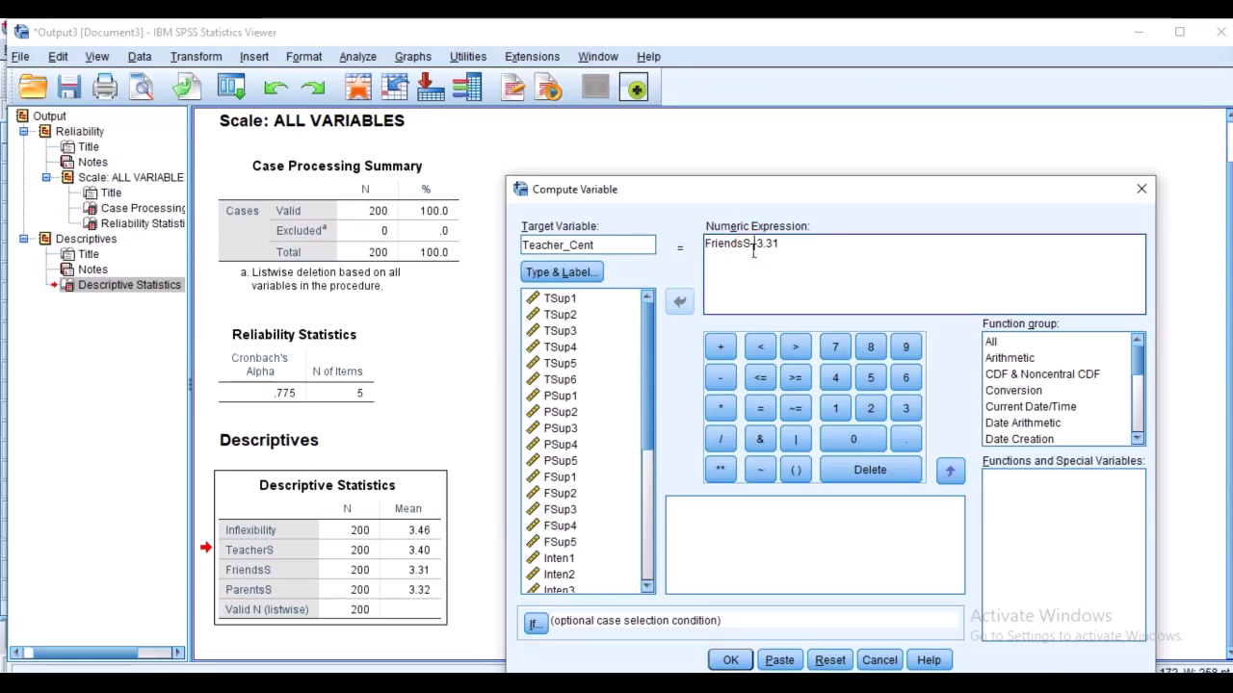
key(BackSpace)
key(BackSpace)
key(BackSpace)
key(BackSpace)
key(BackSpace)
key(BackSpace)
key(BackSpace)
key(BackSpace)
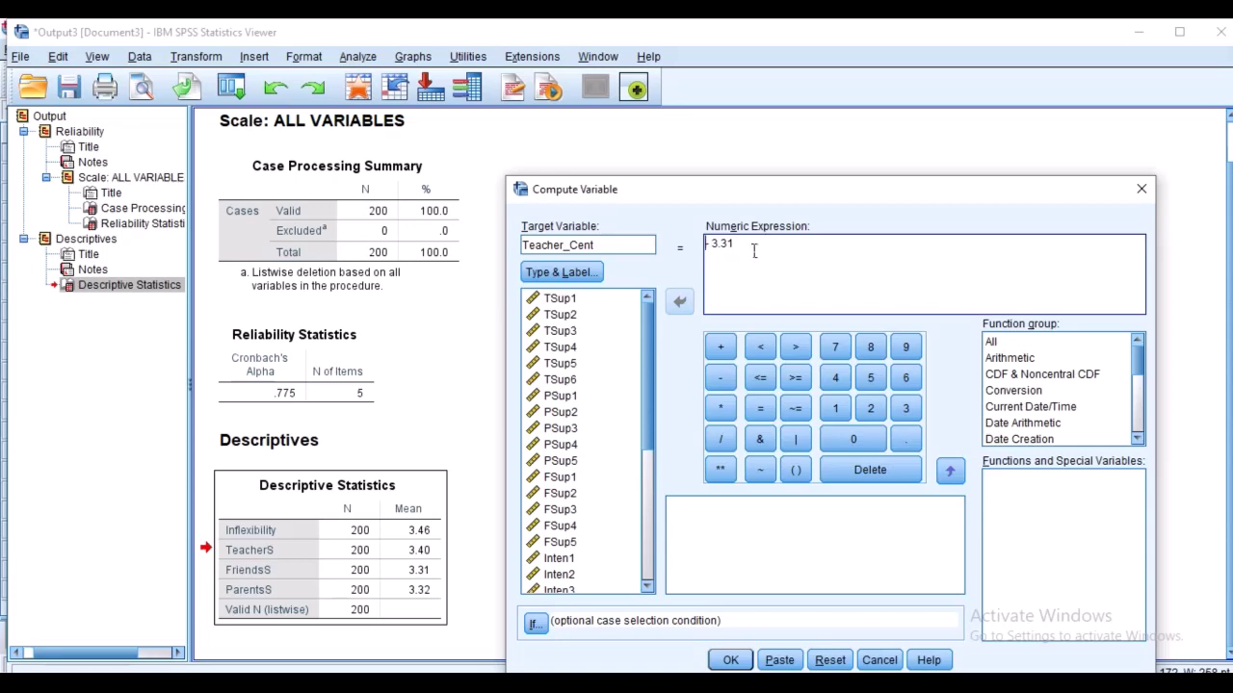
scroll(558, 439, down, 5)
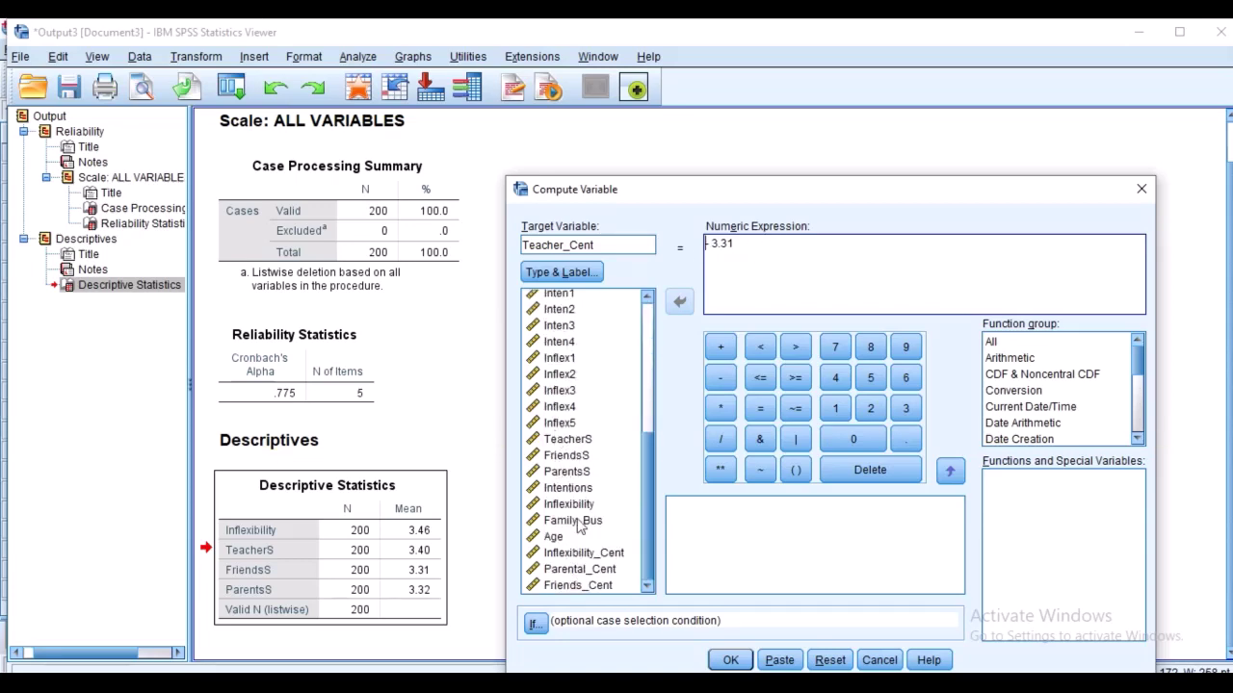
click(590, 438)
click(679, 301)
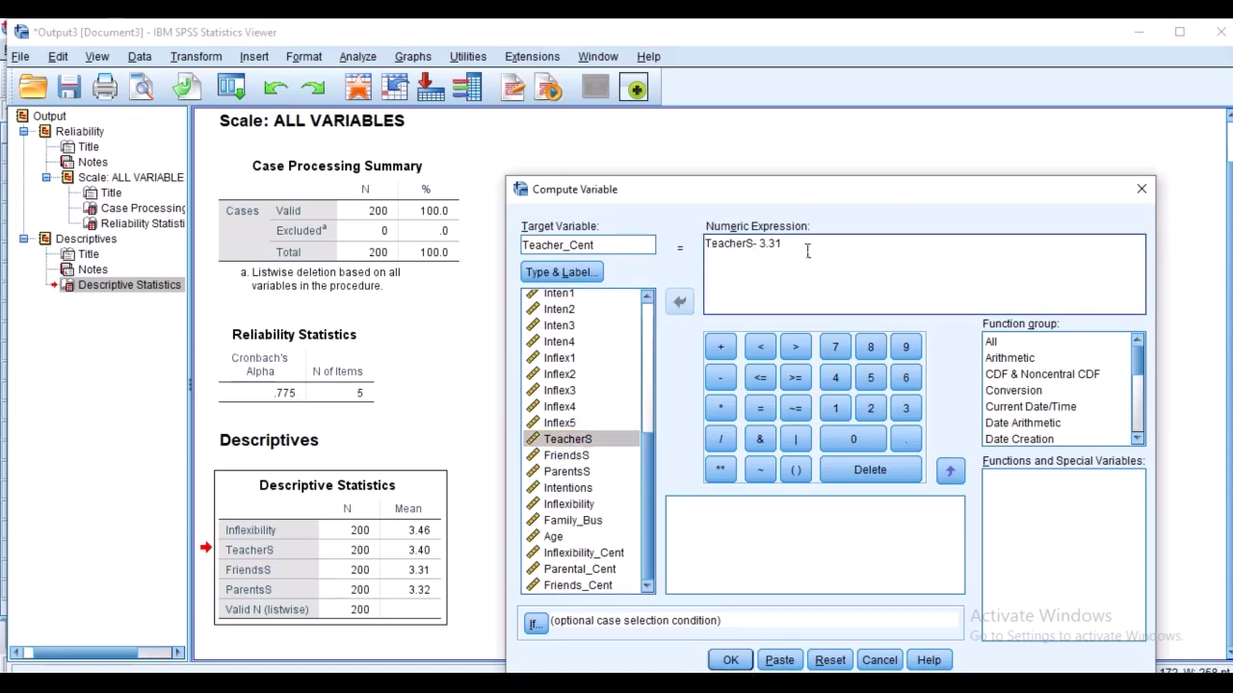
Check the TeacherS mean in the Descriptive Statistics table, set the subtracted value to 3.40 and compute Teacher_Cent.
click(805, 249)
key(BackSpace)
click(418, 556)
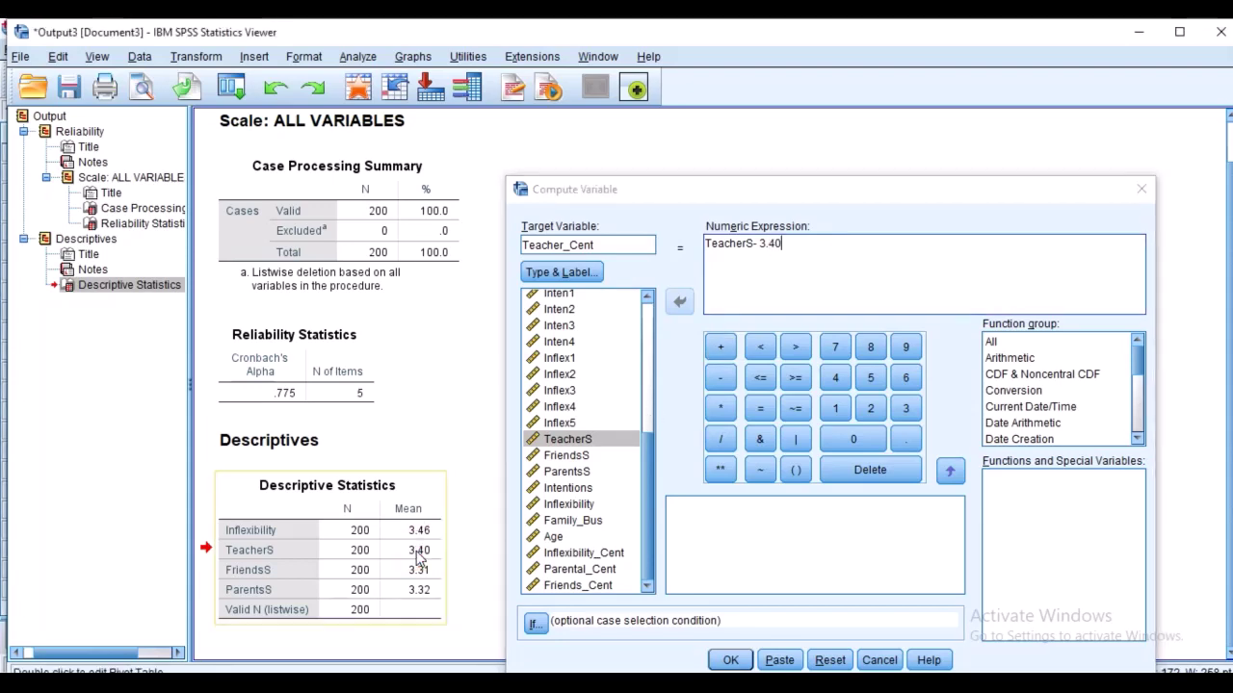
click(730, 660)
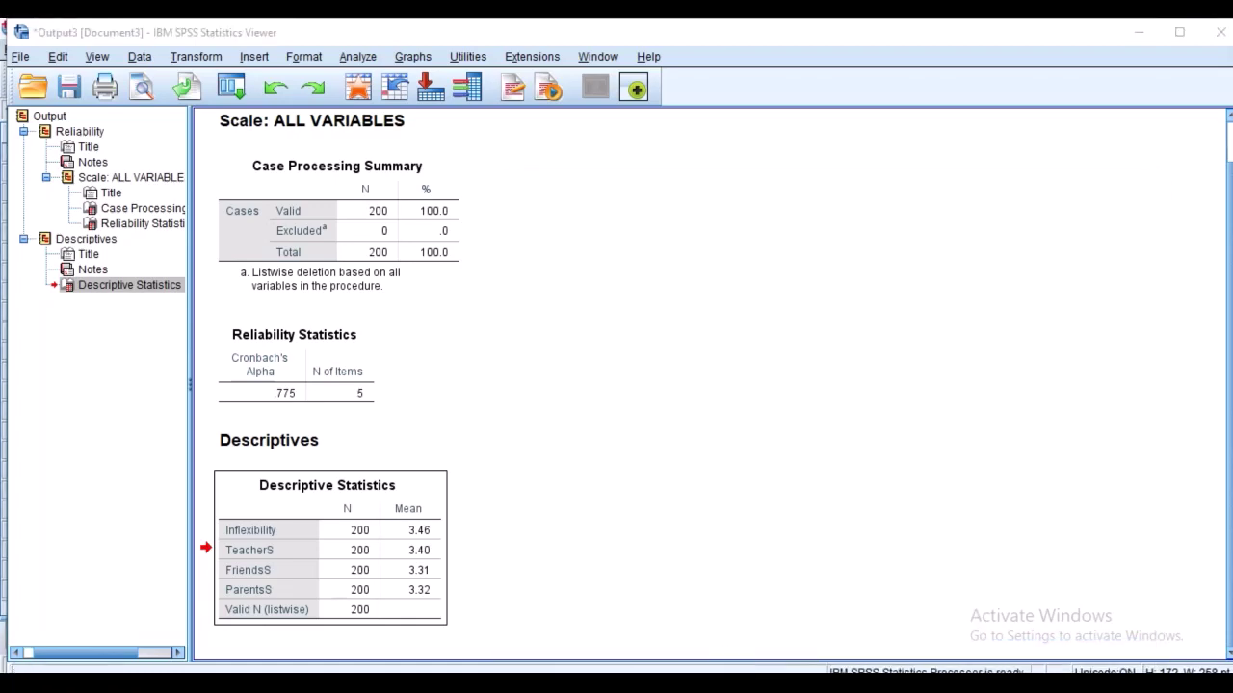
Check the Inflexibility_Cent, Parental_Cent, Friends_Cent and Teacher_Cent columns in the Data Editor and save the dataset.
click(544, 657)
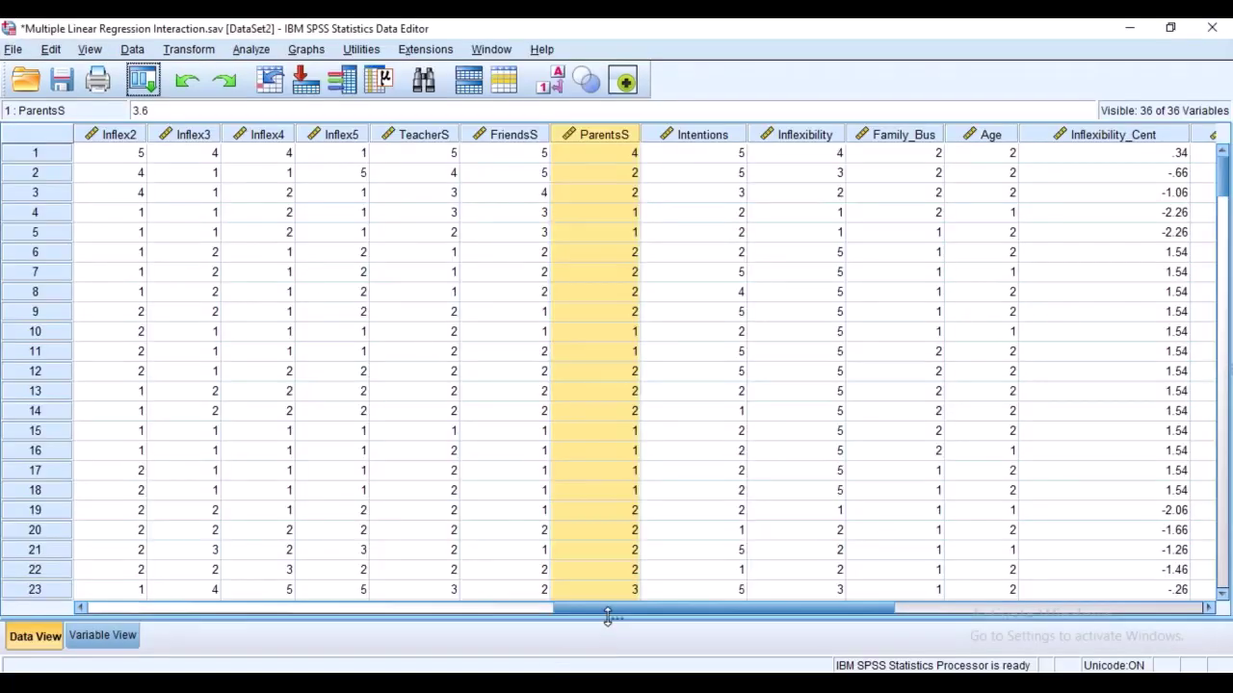
drag(635, 613, 786, 648)
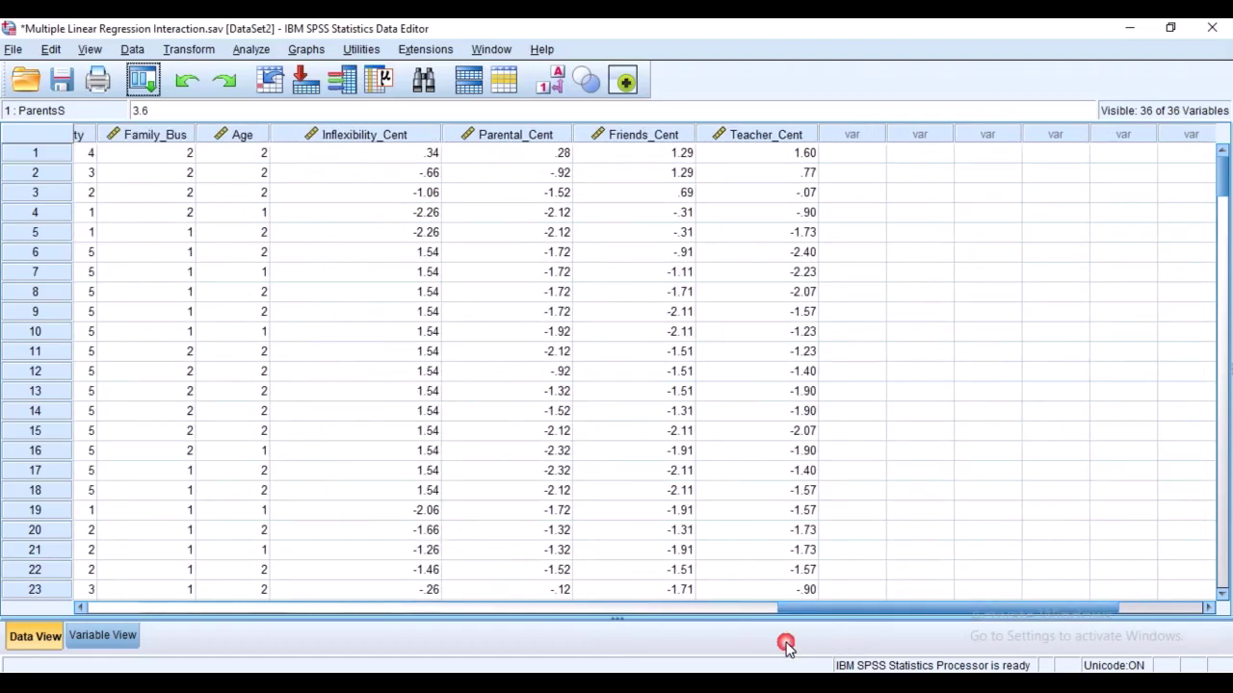
click(404, 137)
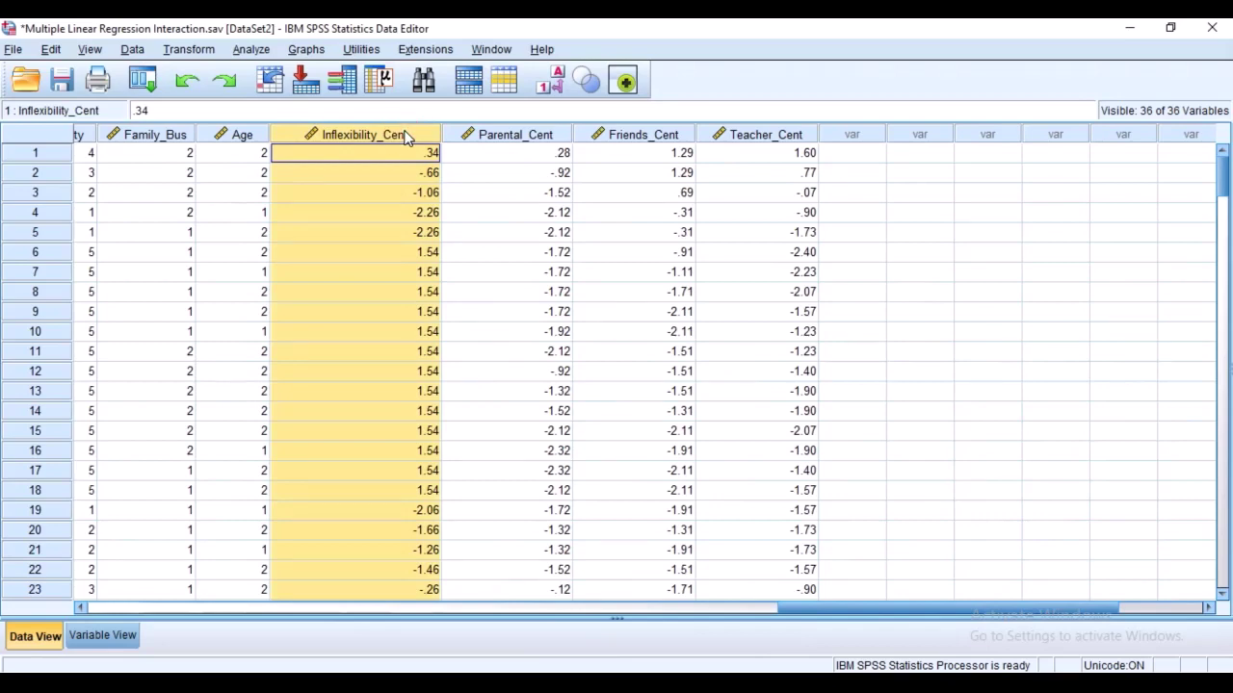
click(516, 138)
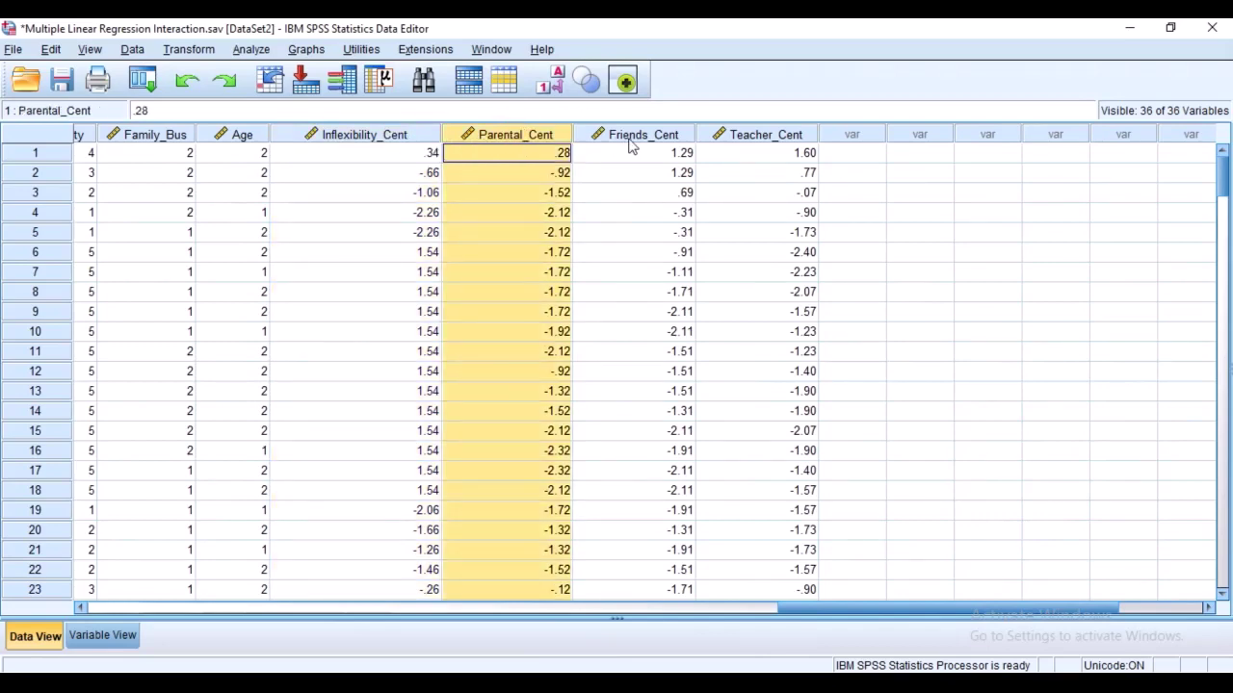
click(632, 145)
click(760, 140)
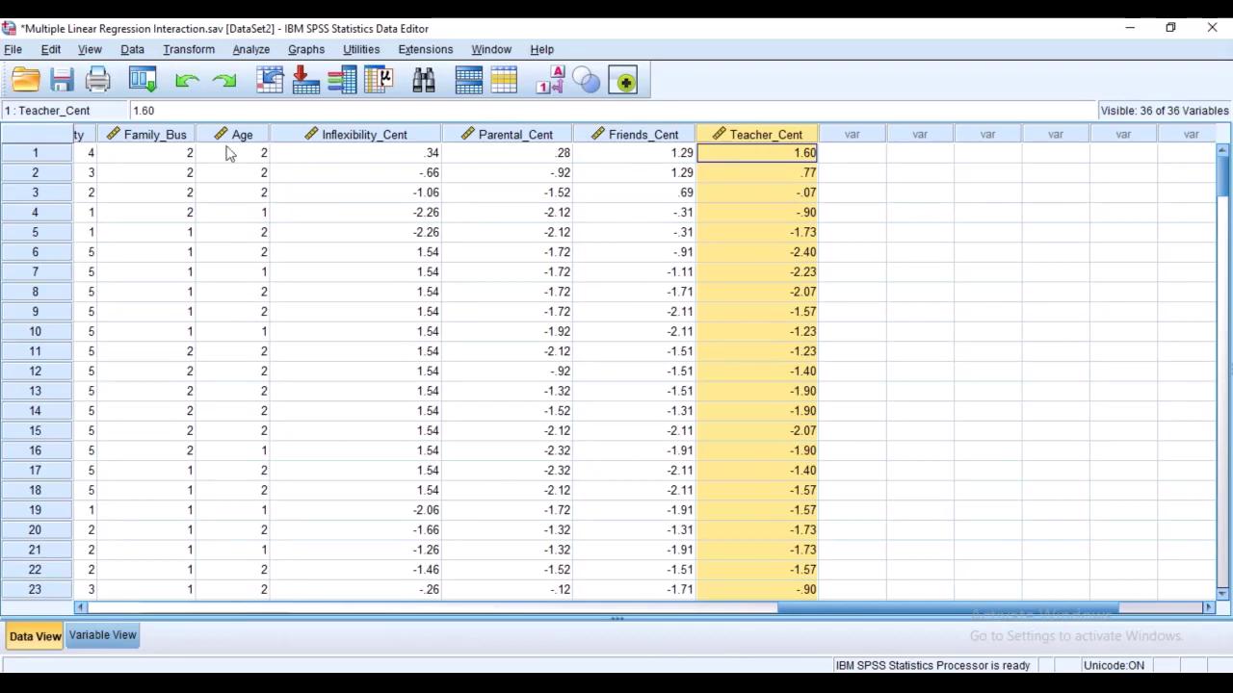
click(62, 81)
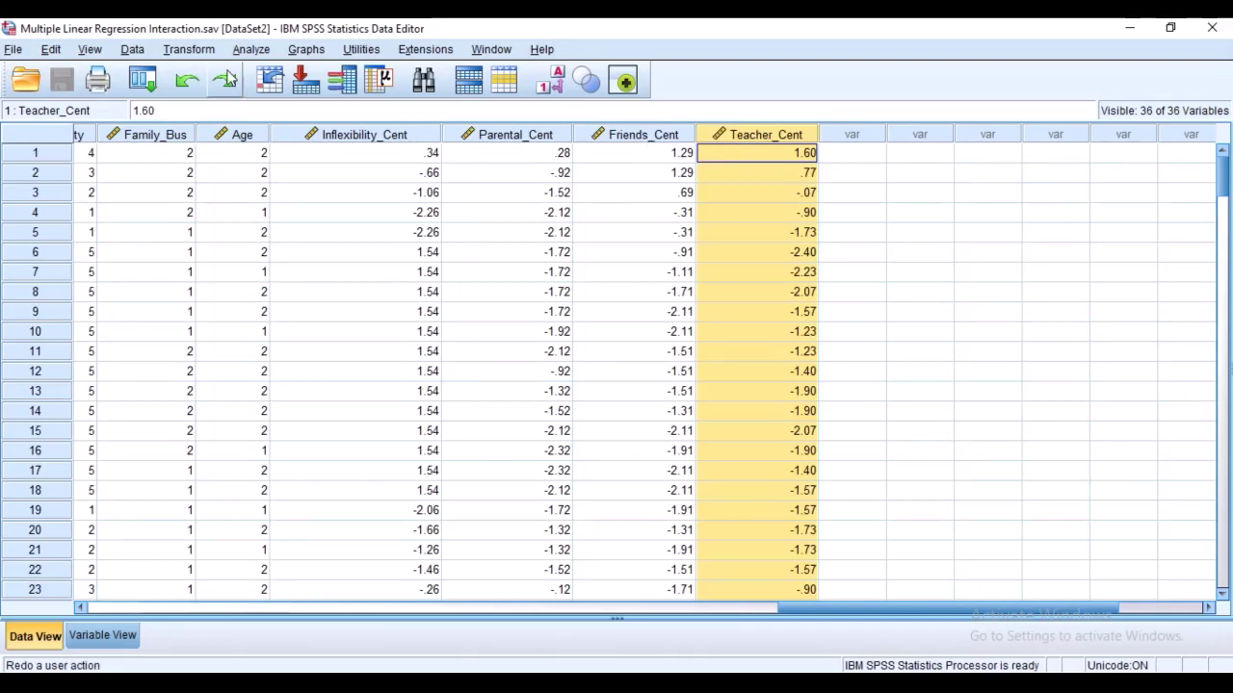
Start a Compute Variable operation with its previous settings cleared and name the target variable Inflex_x_Parental.
click(189, 49)
click(222, 72)
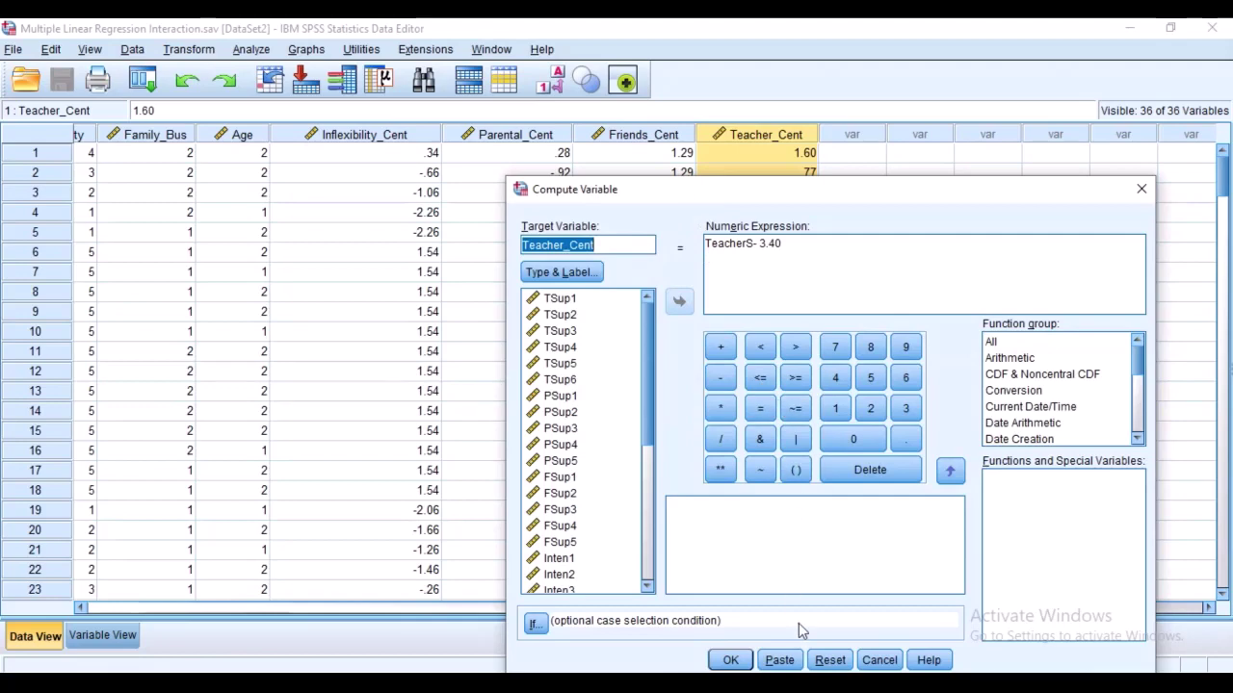
click(831, 660)
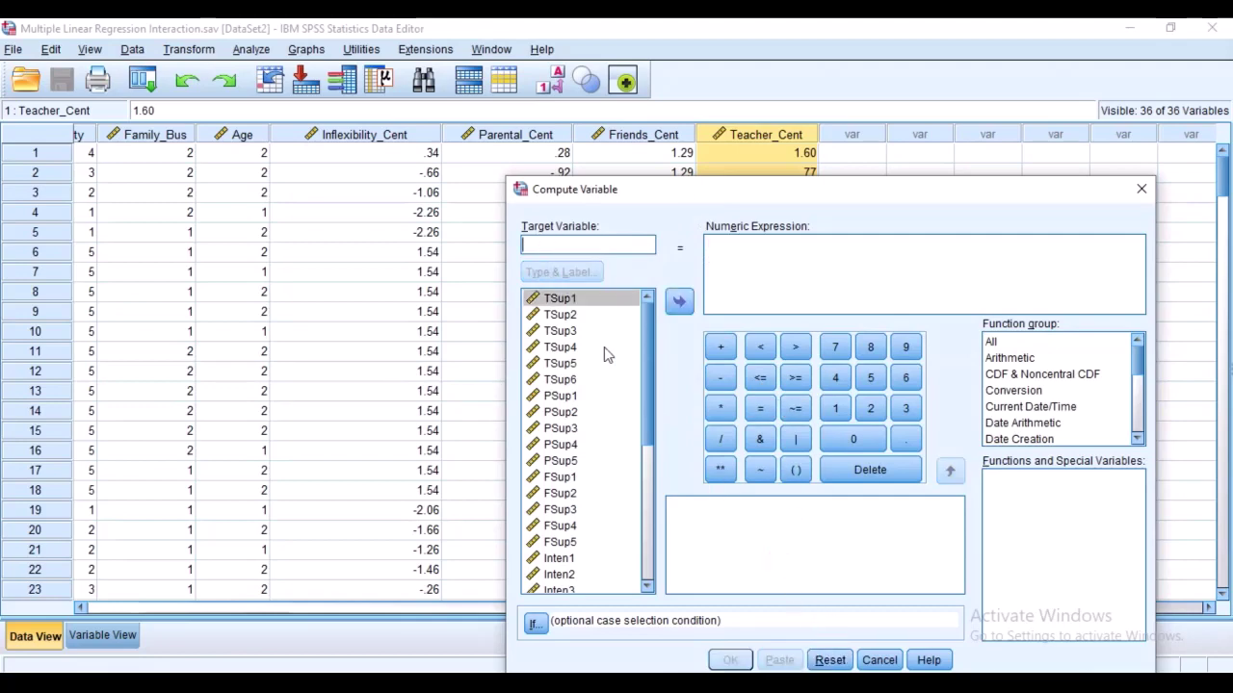
click(590, 242)
text(Inflex_x_Parental)
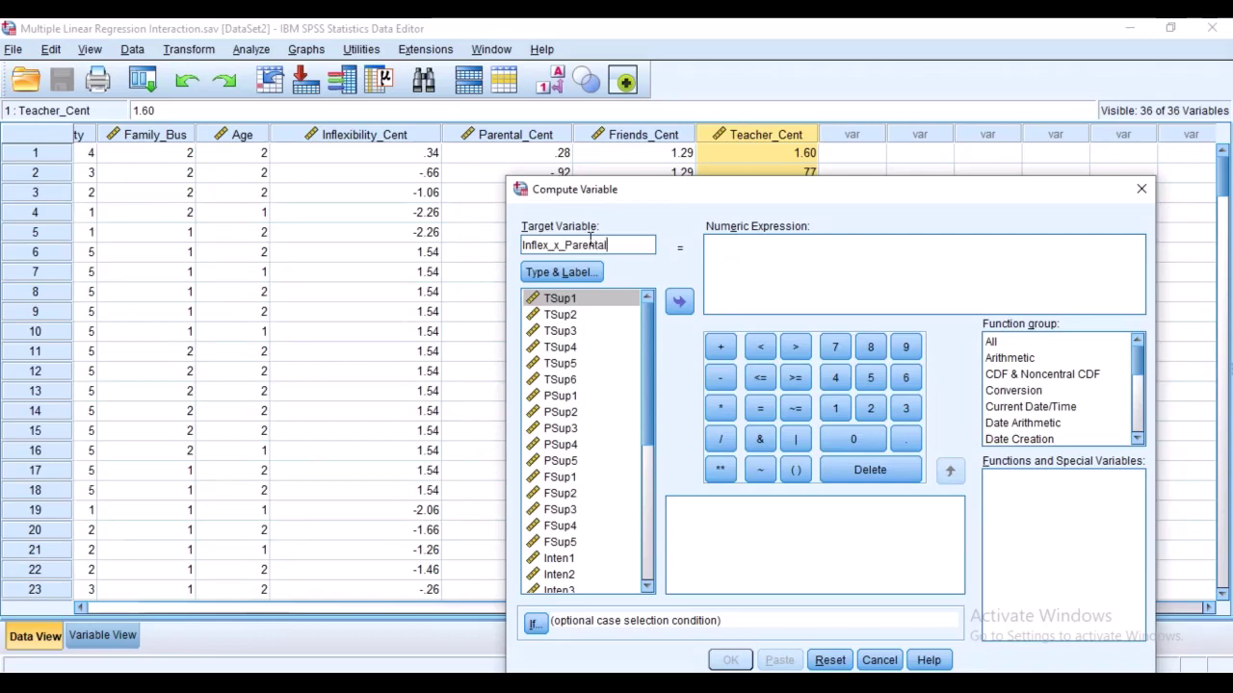
Build the numeric expression Inflexibility_Cent * Parental_Cent and compute Inflex_x_Parental.
scroll(611, 453, down, 6)
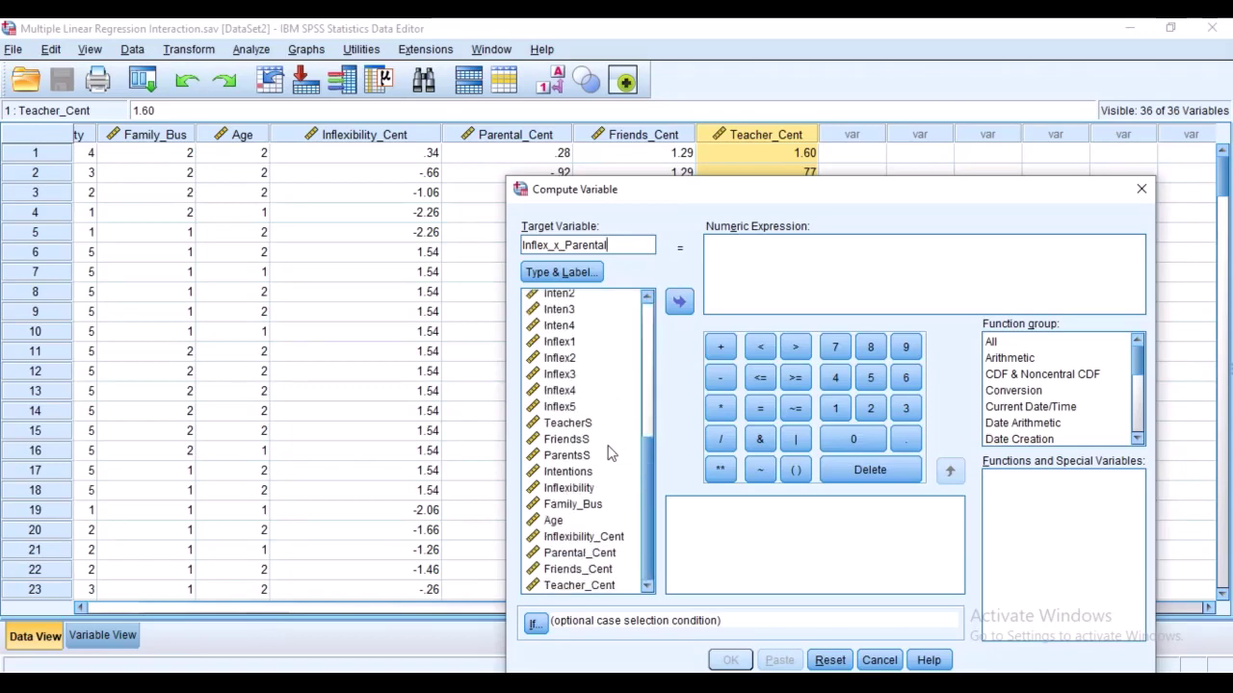
click(611, 539)
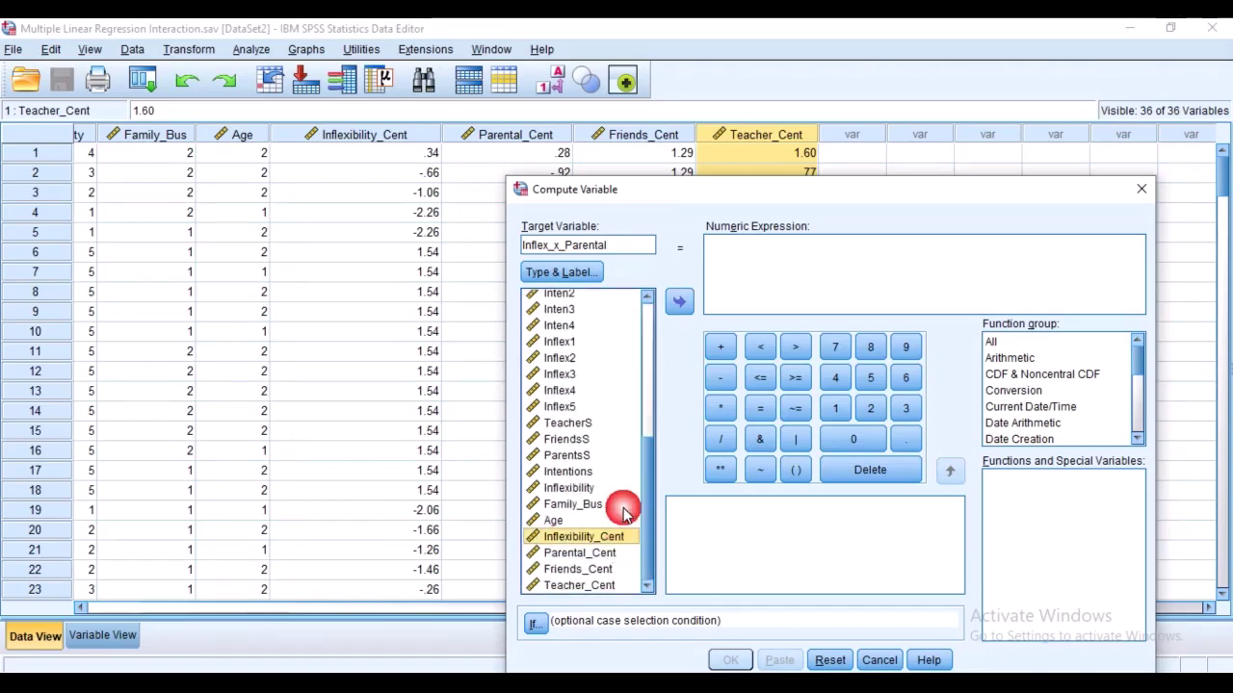
click(679, 301)
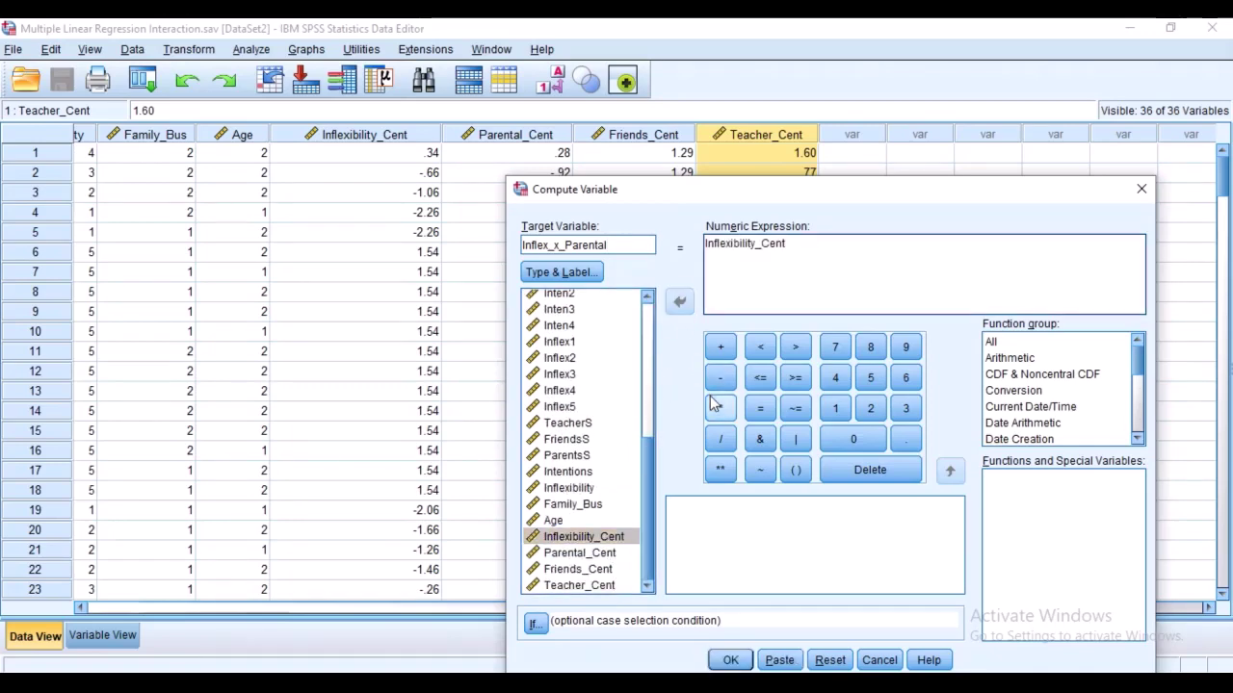
click(730, 412)
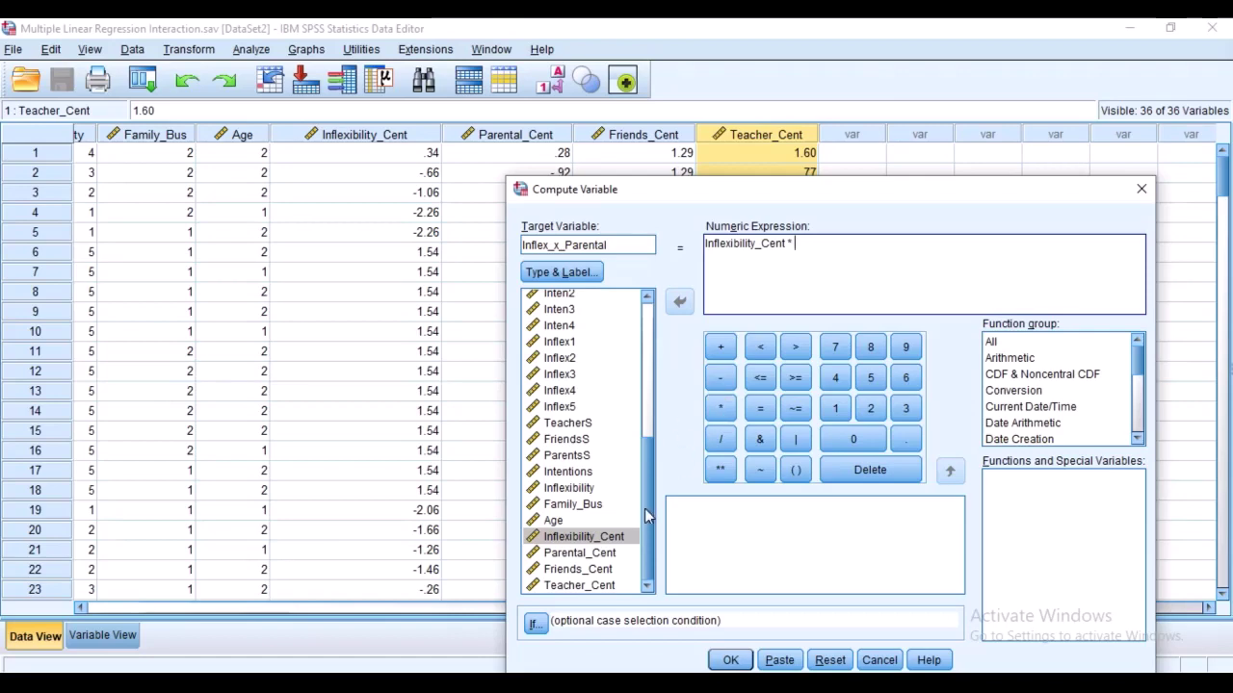
click(579, 559)
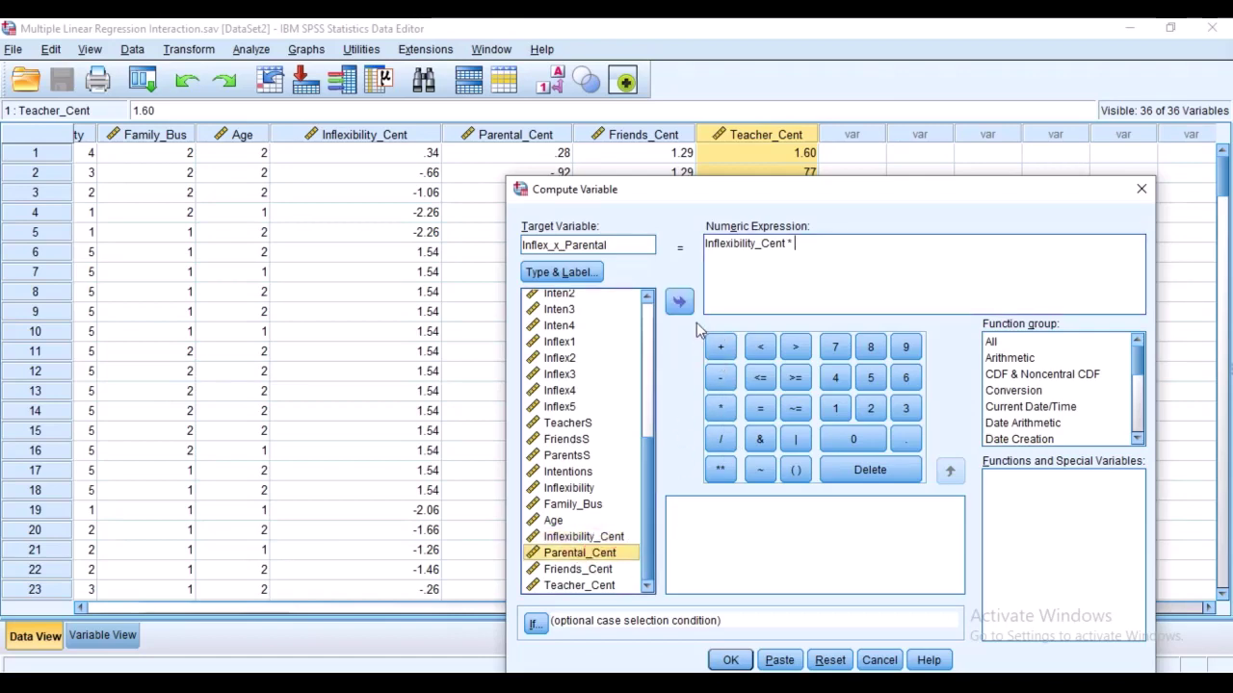
click(680, 302)
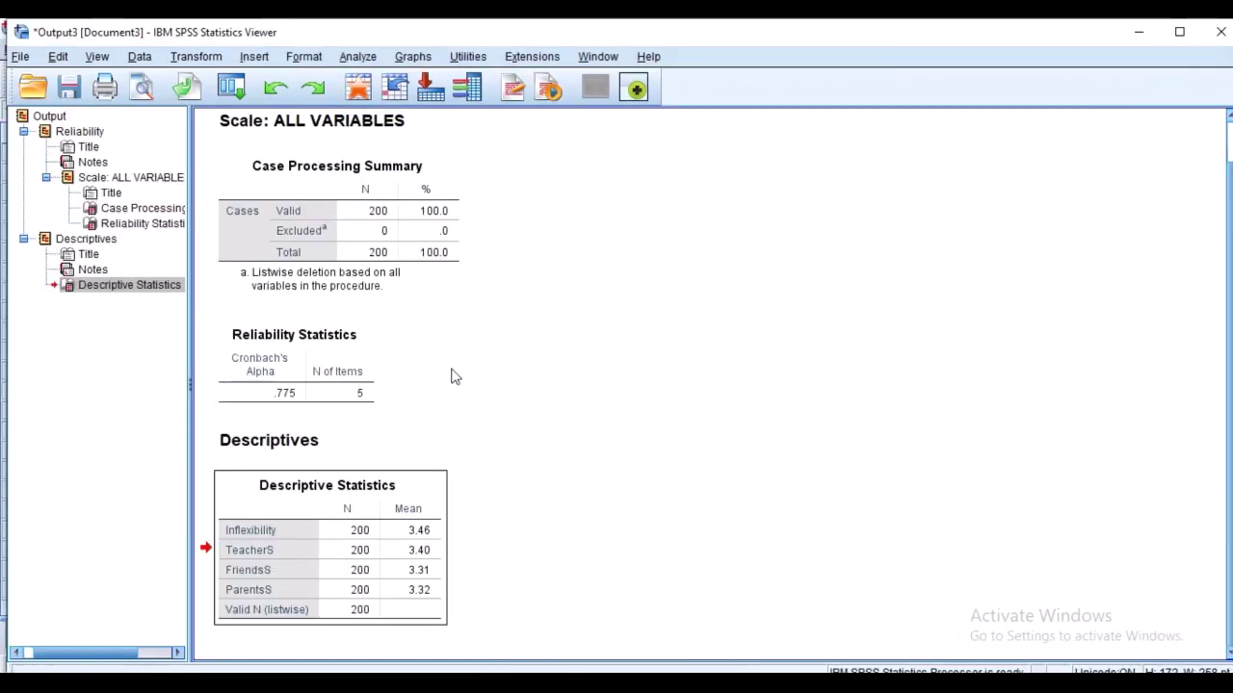
Compute a new variable Inflex_x_Friends from the expression Inflexibility_Cent * Friends_Cent.
click(231, 88)
click(258, 119)
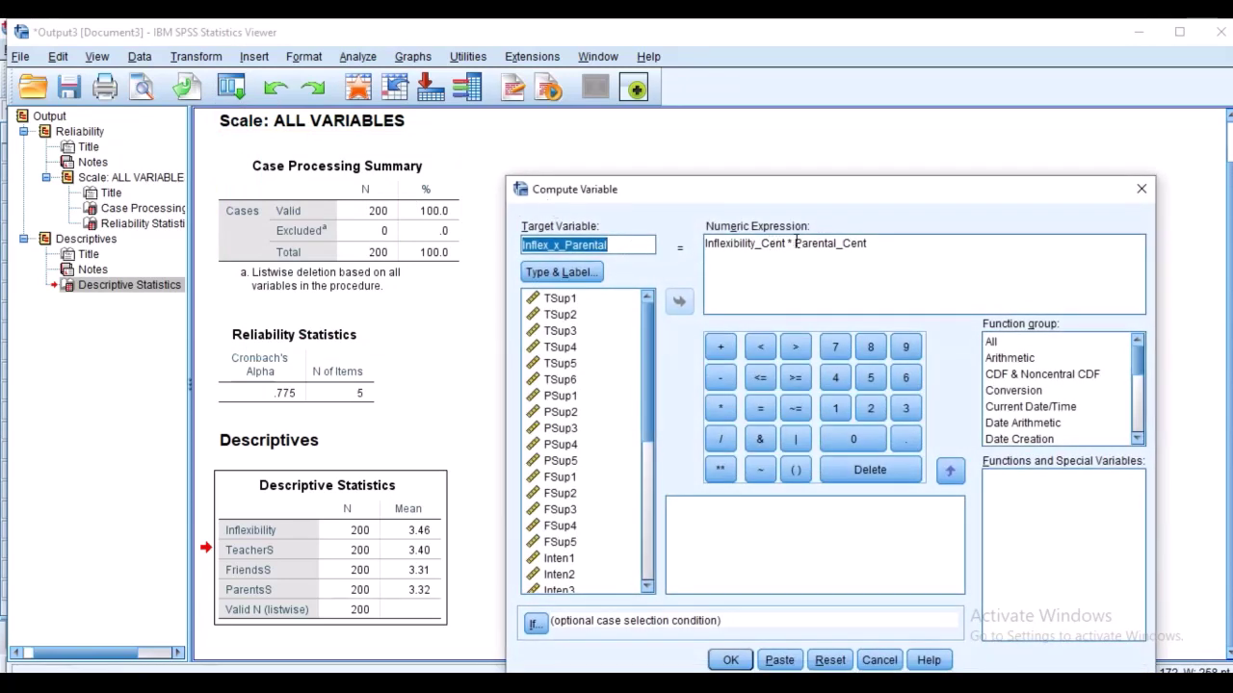
drag(794, 242, 878, 247)
key(BackSpace)
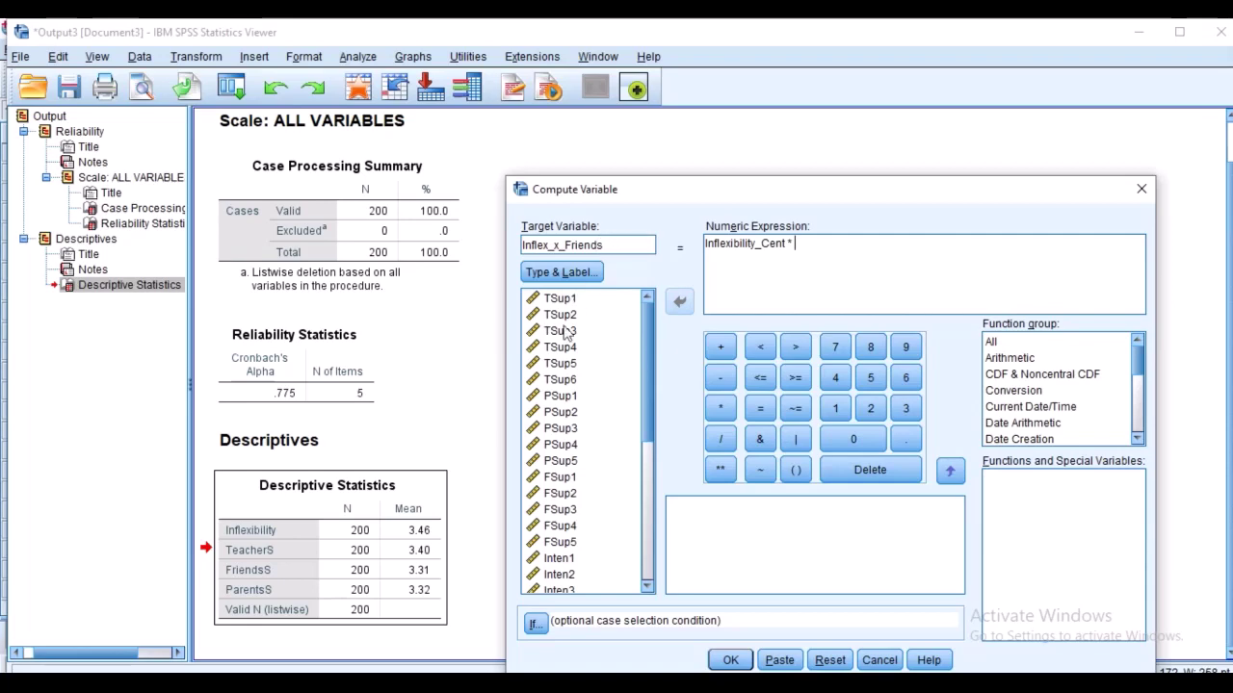
scroll(581, 361, down, 6)
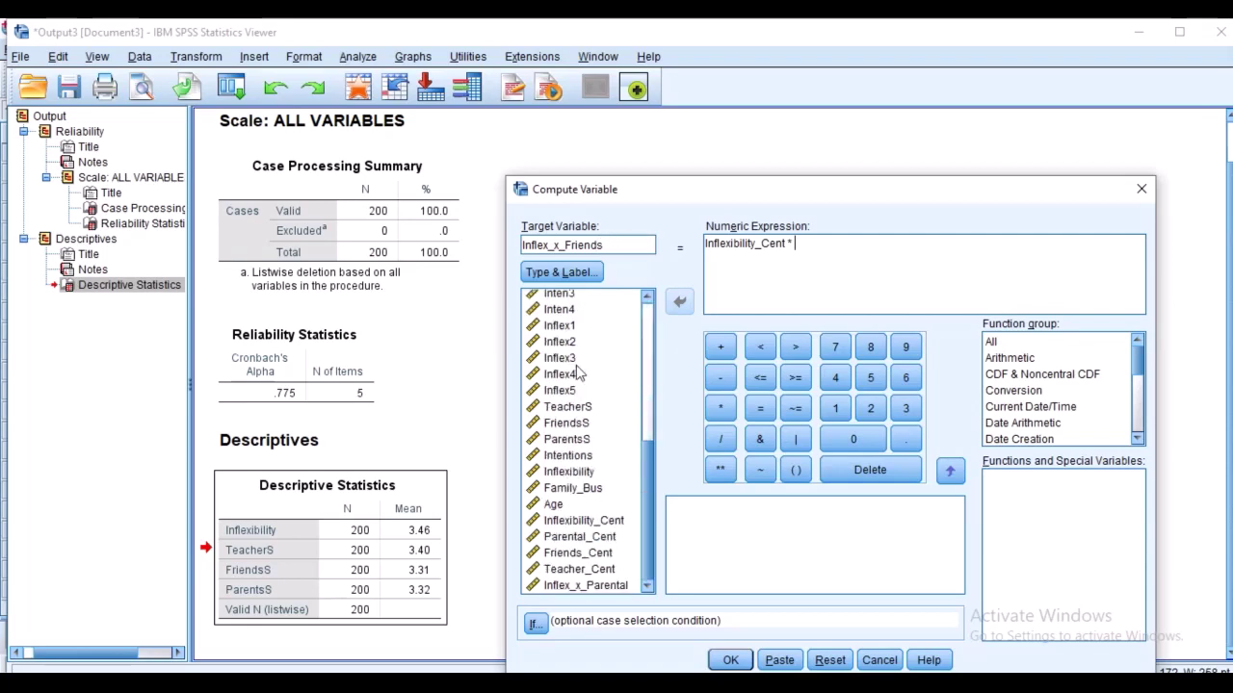
click(580, 556)
click(667, 303)
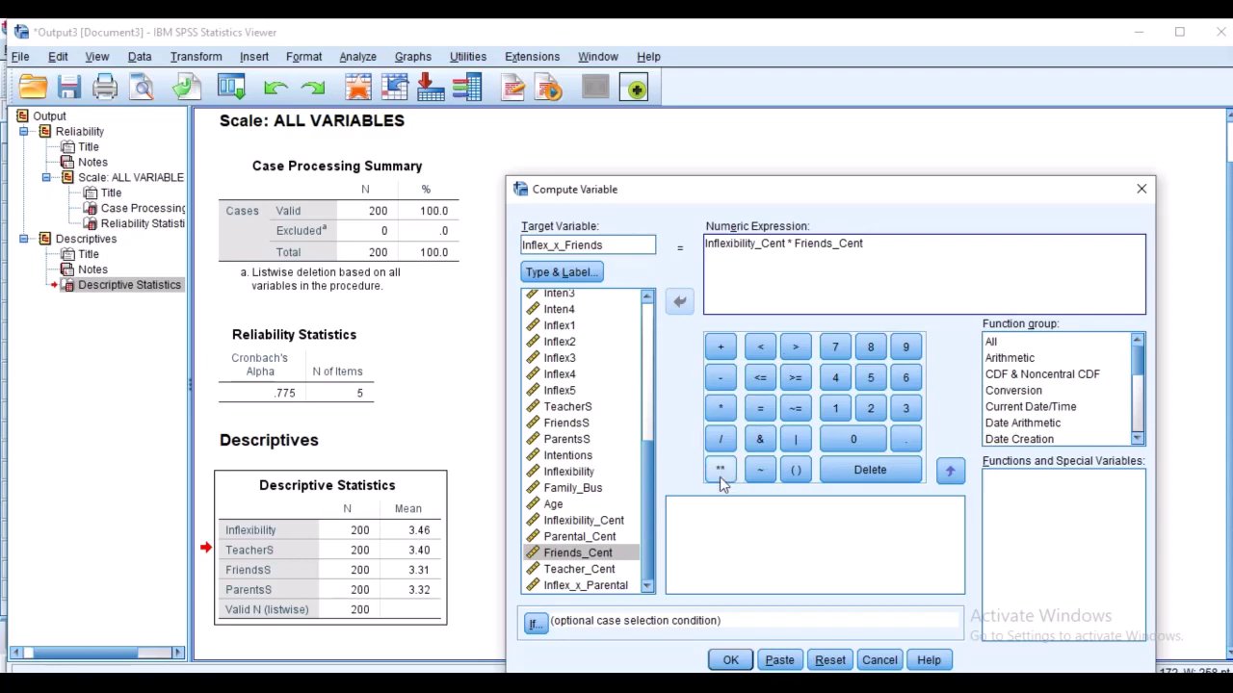
click(731, 661)
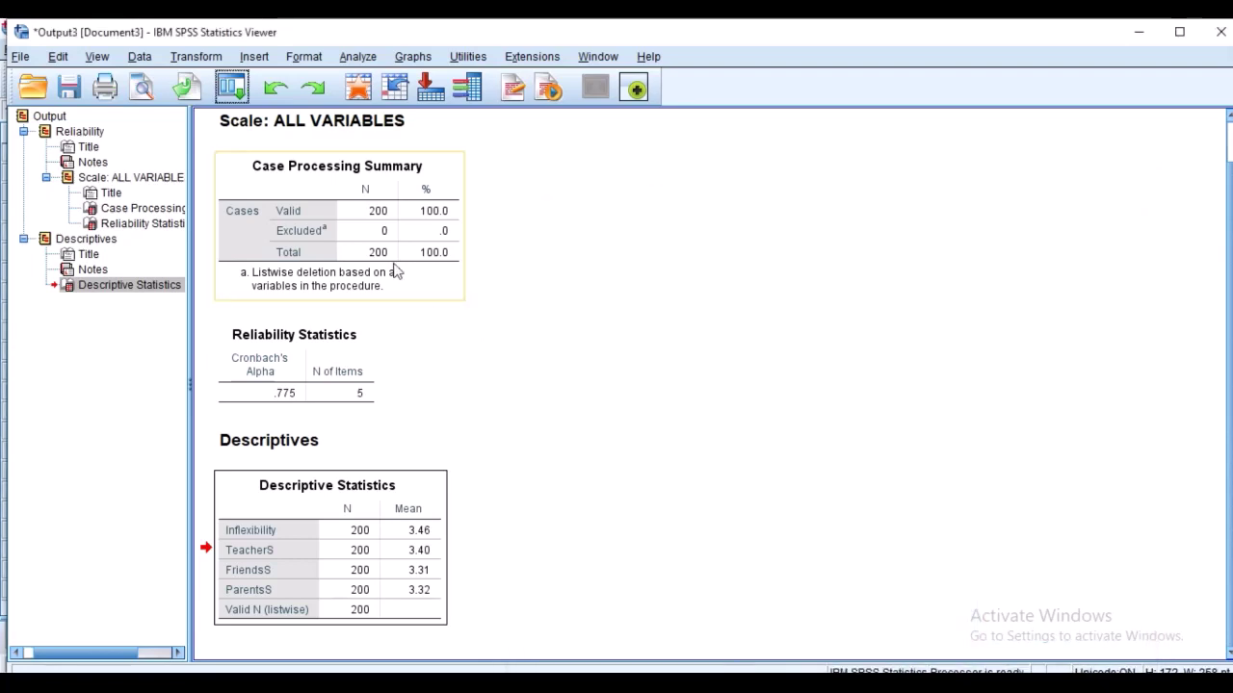
Start another Compute Variable operation, rename the target to Inflex_x_Teacher and remove Friends_Cent from the numeric expression.
click(231, 89)
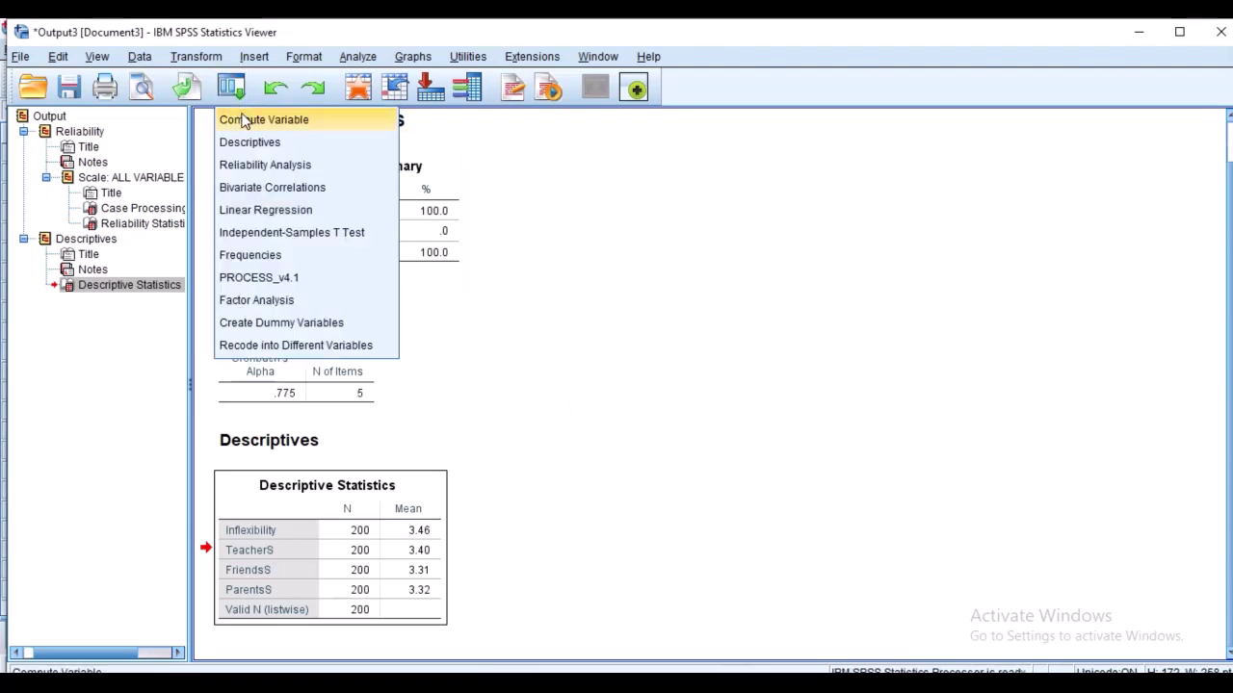
click(242, 118)
click(605, 245)
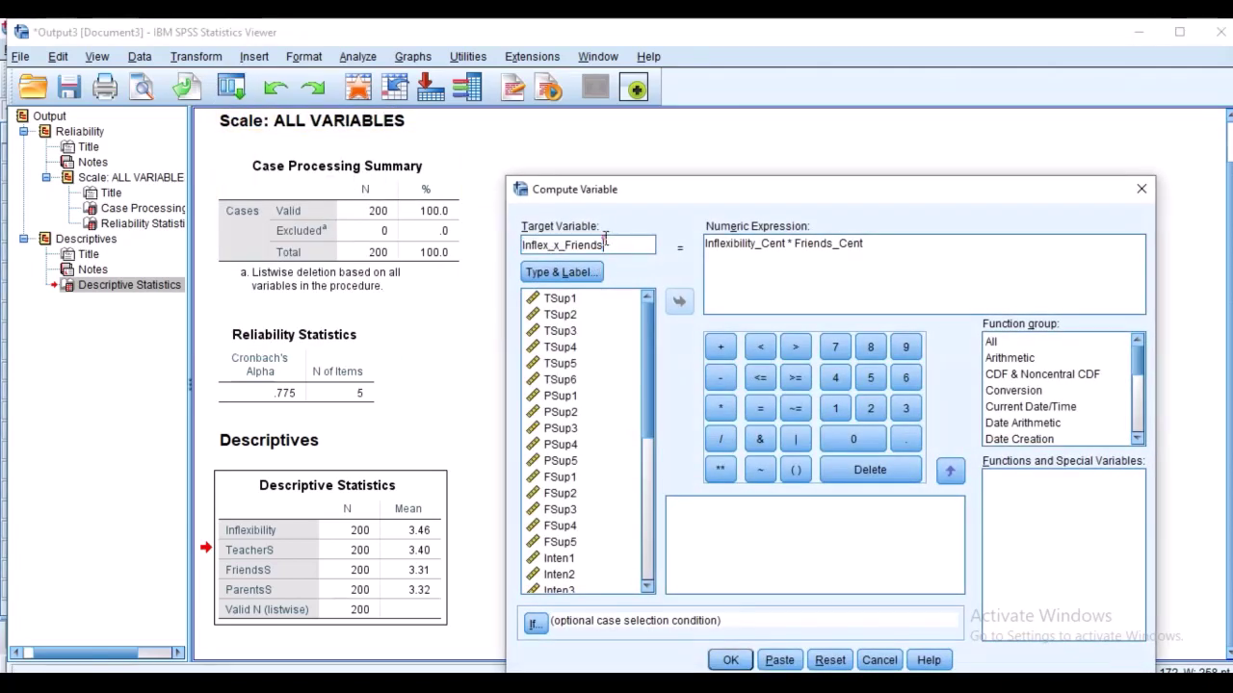
key(BackSpace)
key(BackSpace)
key(BackSpace)
key(BackSpace)
key(BackSpace)
click(869, 242)
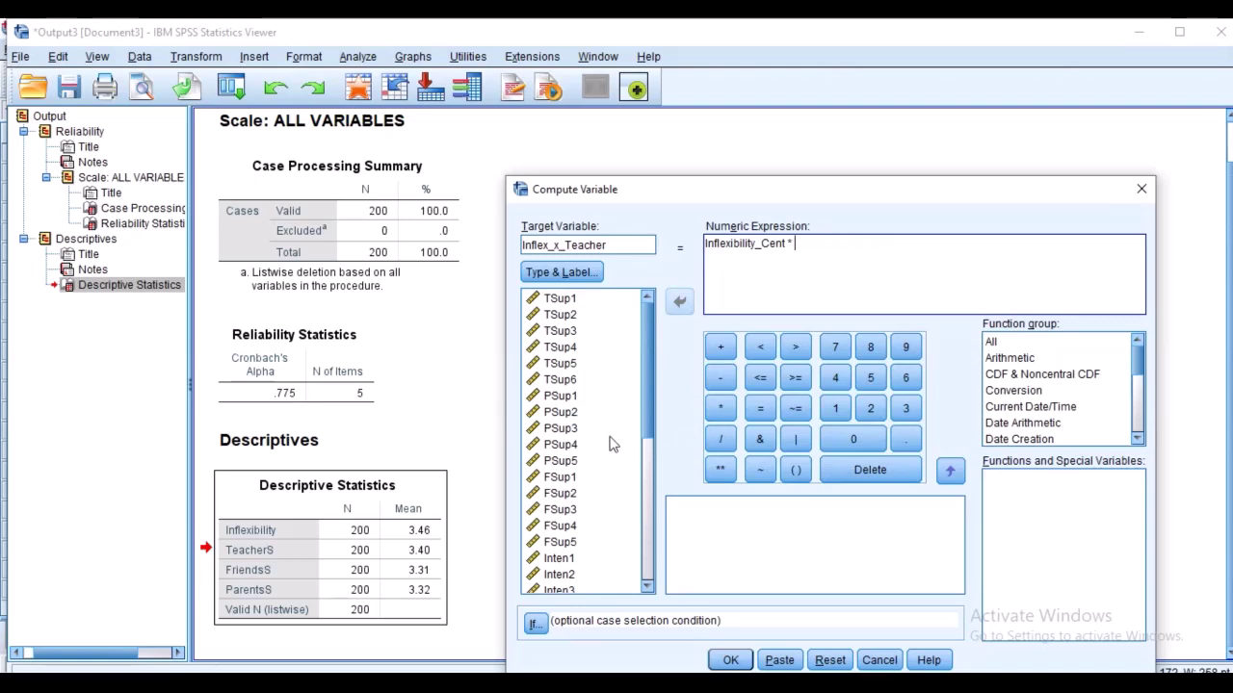
Complete the numeric expression as Inflexibility_Cent * Teacher_Cent and compute Inflex_x_Teacher.
scroll(608, 444, down, 6)
click(579, 552)
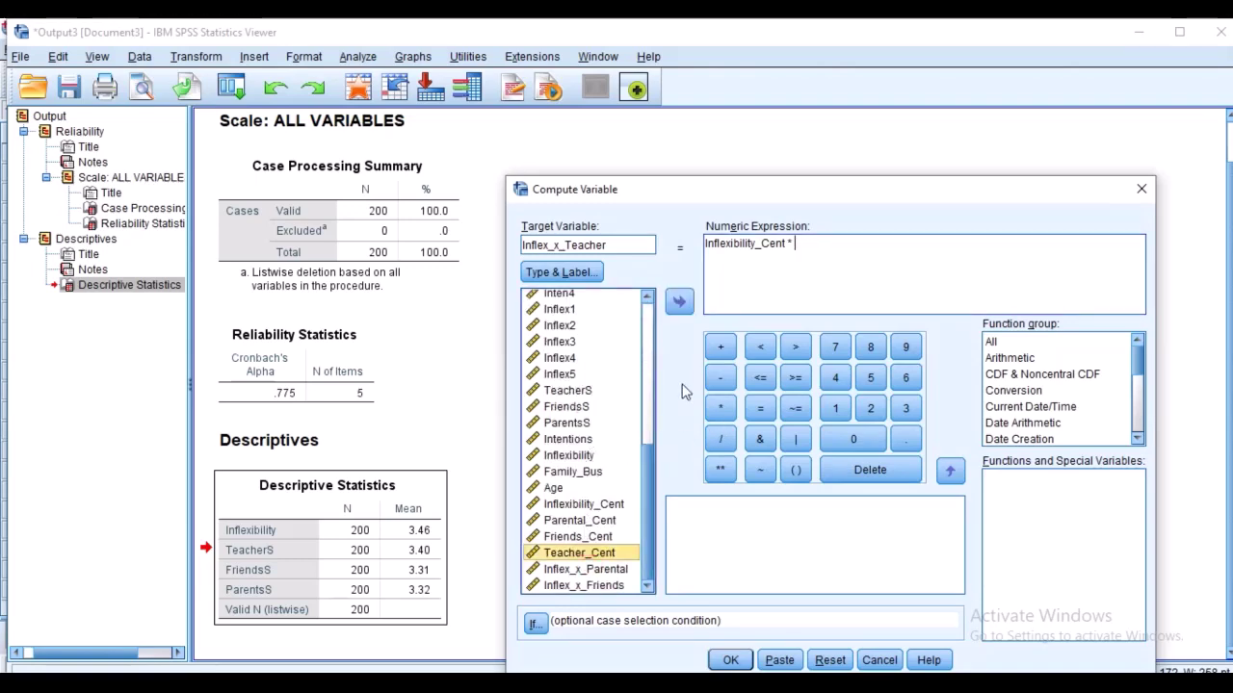
click(679, 303)
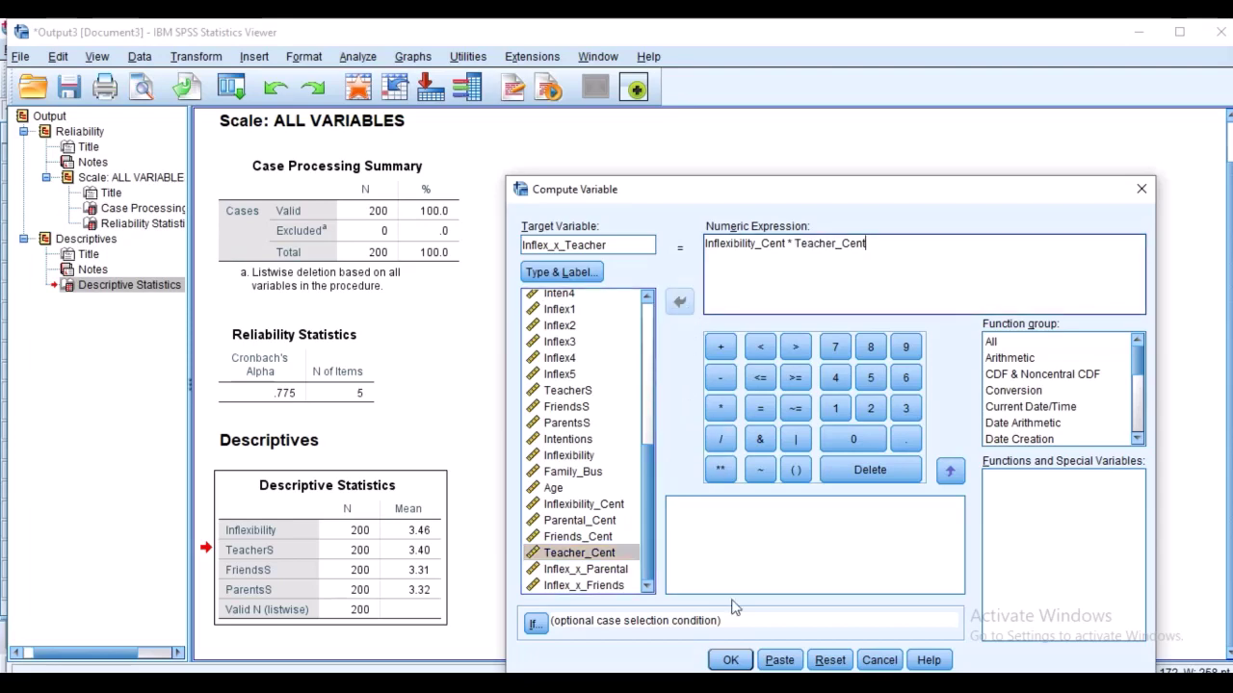
click(734, 660)
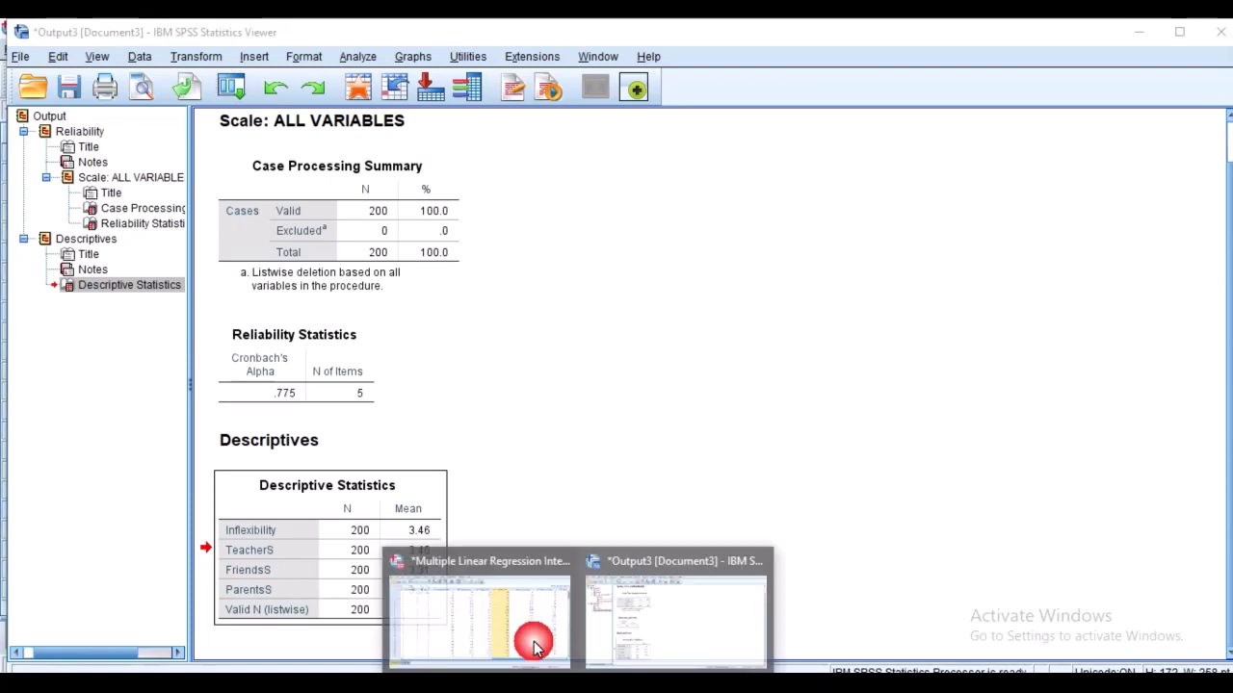
Return to the dataset, check the Inflex_x_Parental, Inflex_x_Friends and Inflex_x_Teacher columns, and save the data file.
click(530, 641)
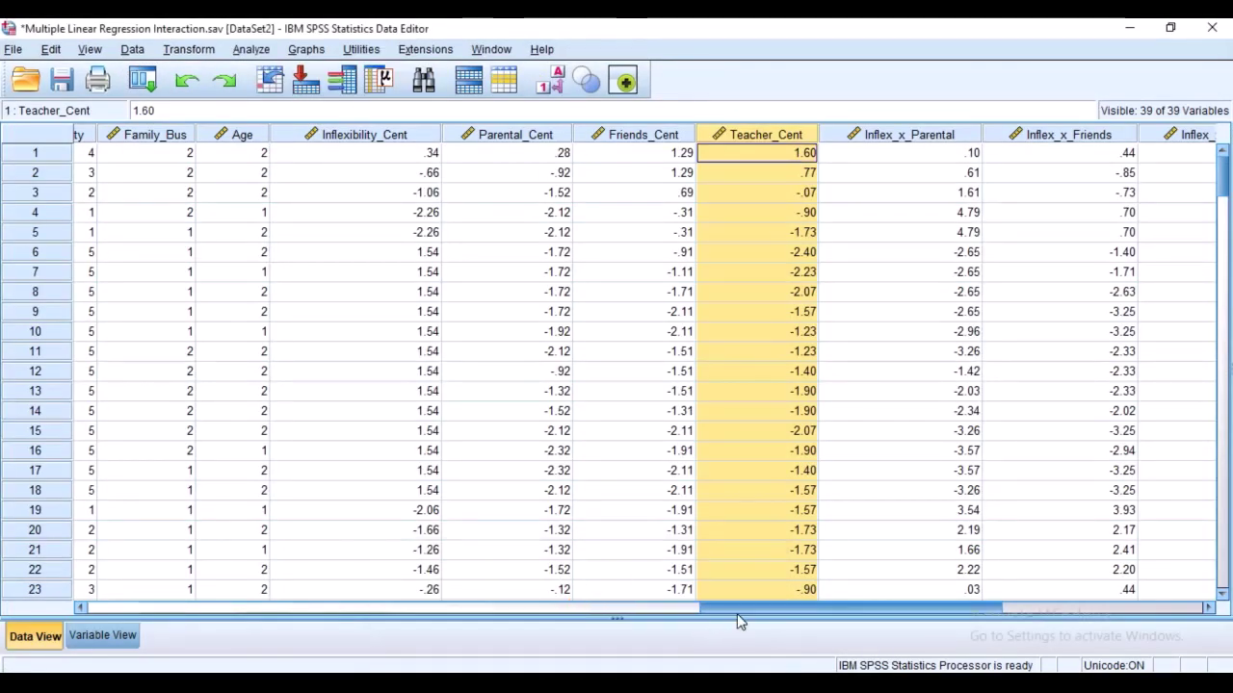
drag(737, 614, 816, 614)
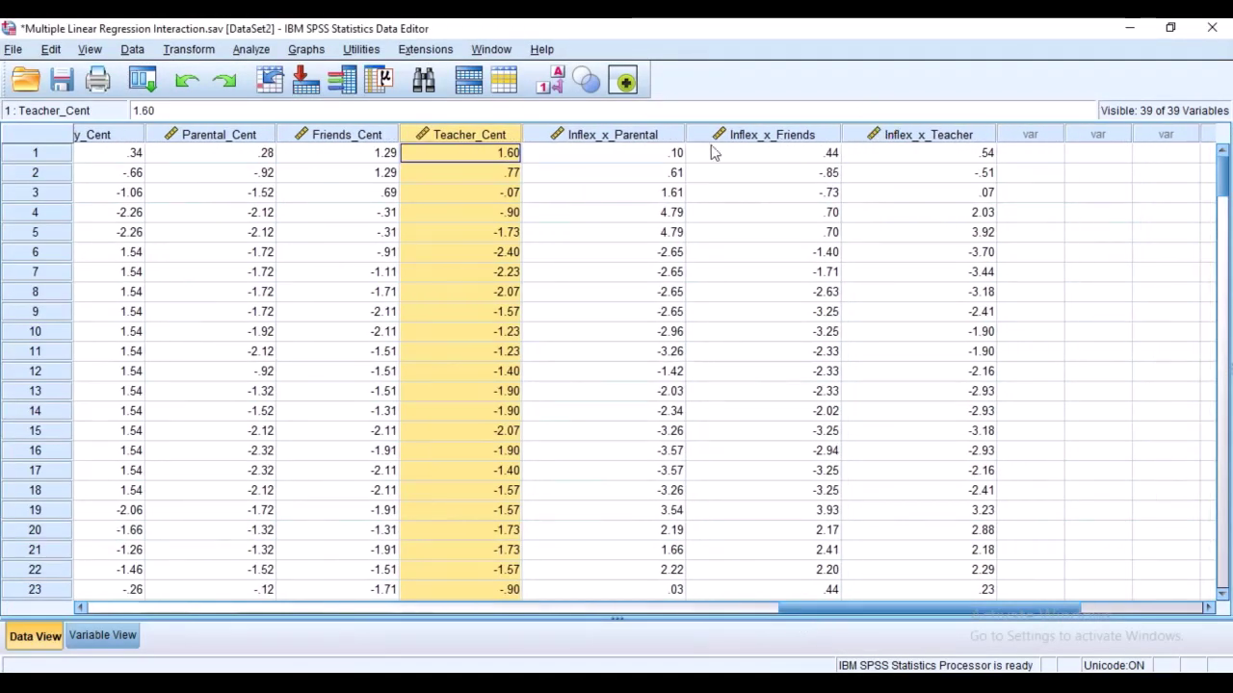
click(649, 134)
click(786, 135)
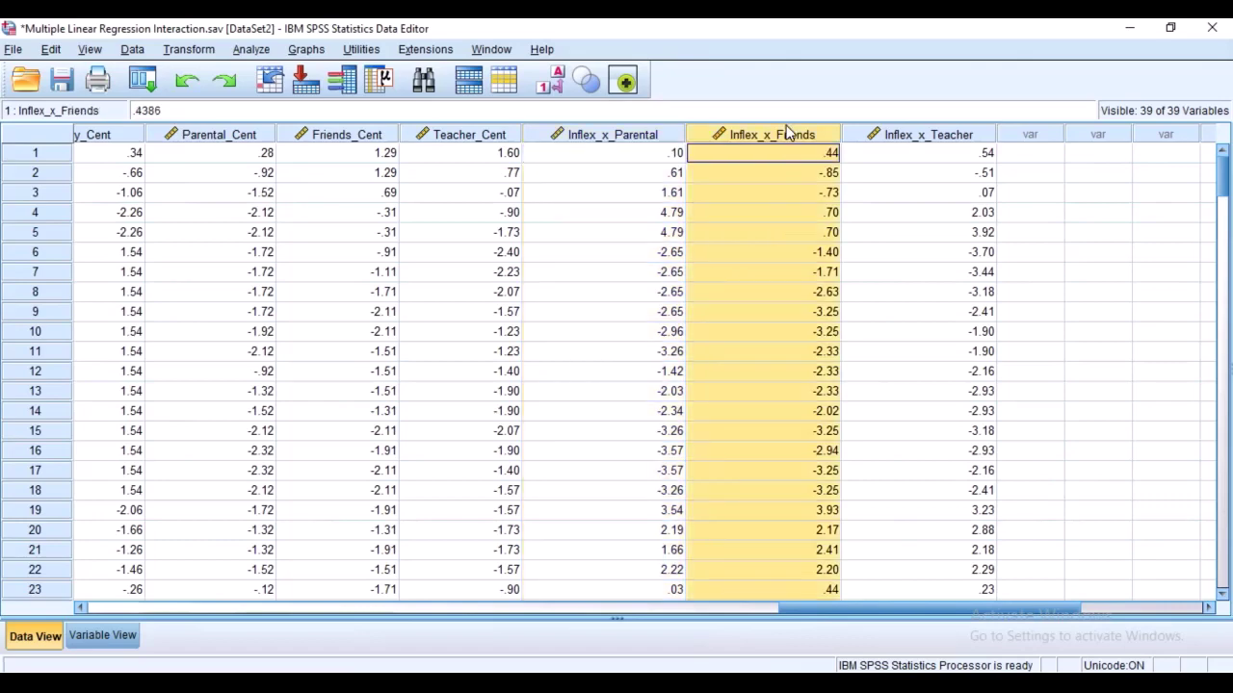
click(876, 140)
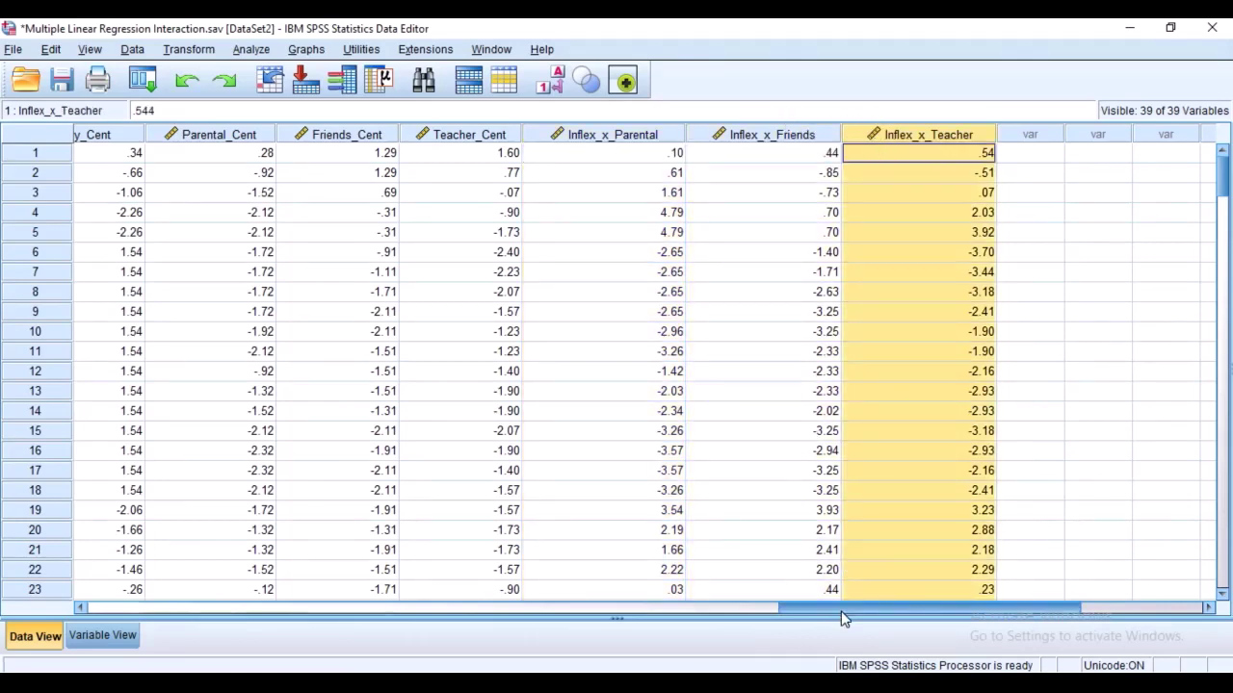
drag(842, 617, 702, 599)
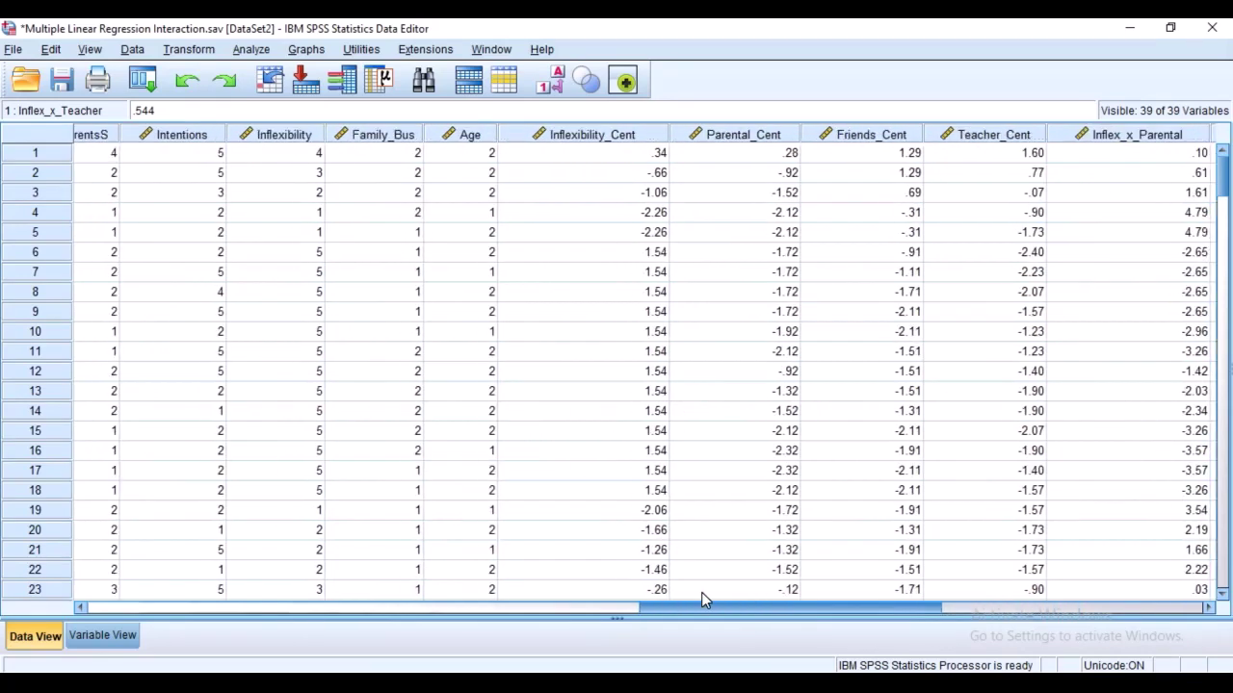
click(60, 78)
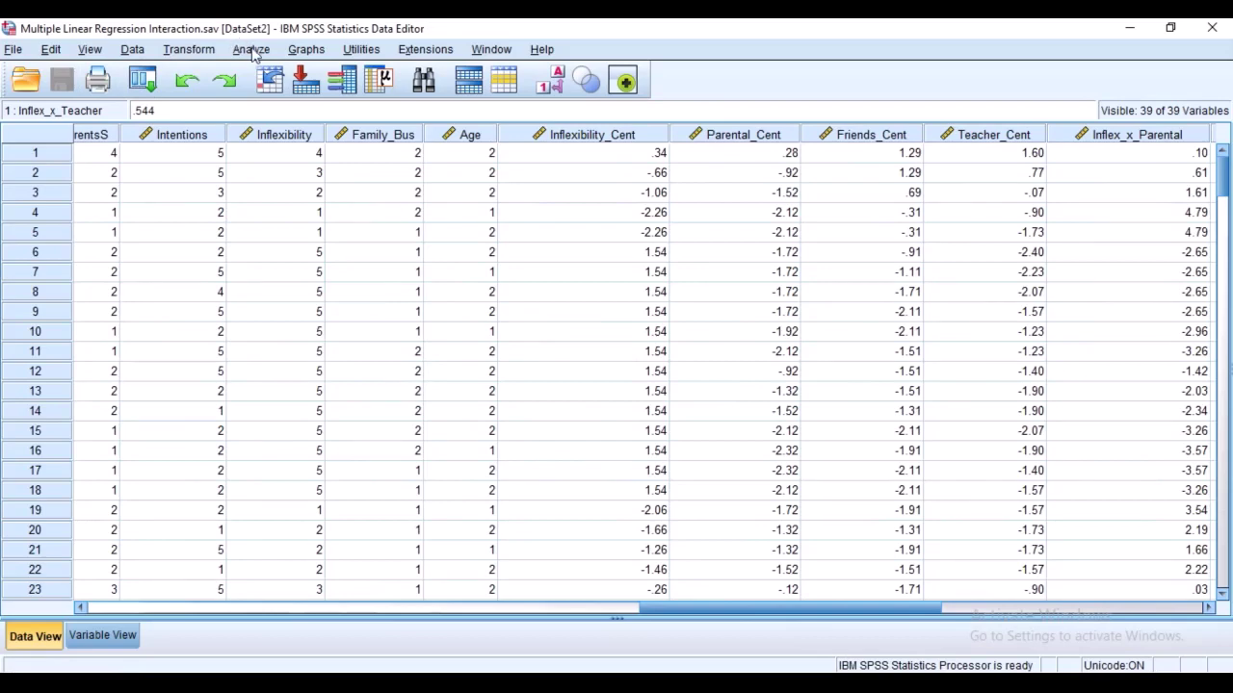
Start a Linear Regression analysis and set Intentions as the dependent variable.
click(254, 52)
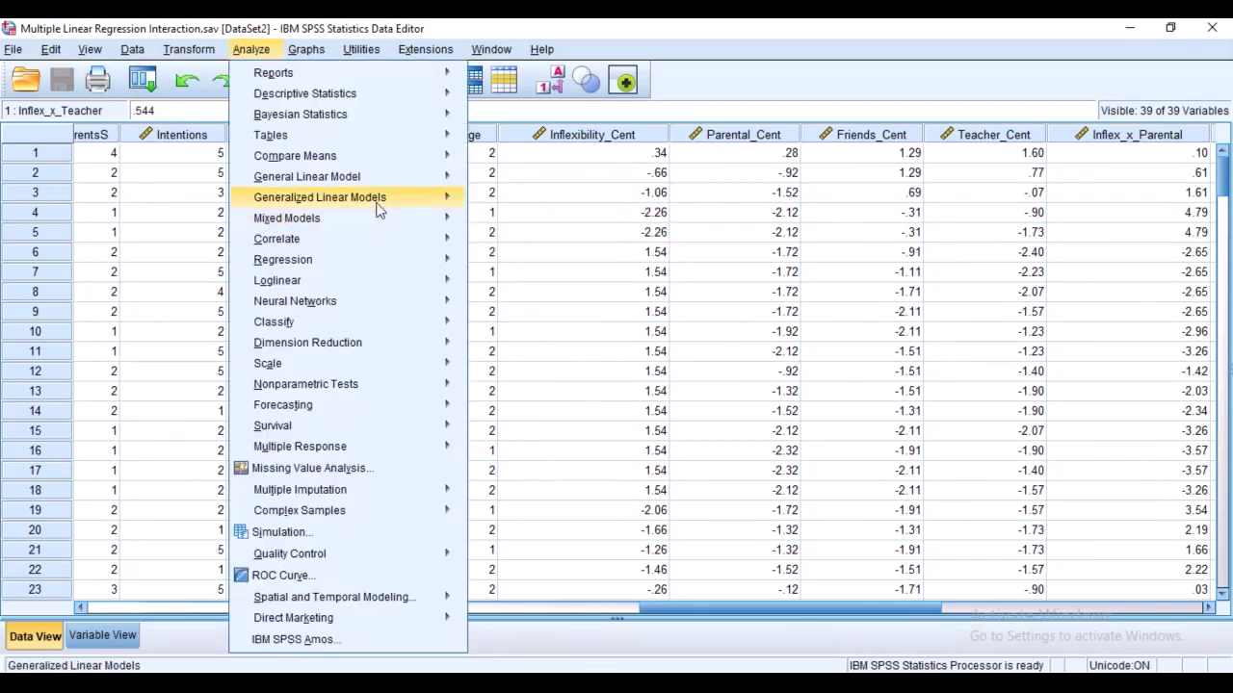
mouse_move(383, 262)
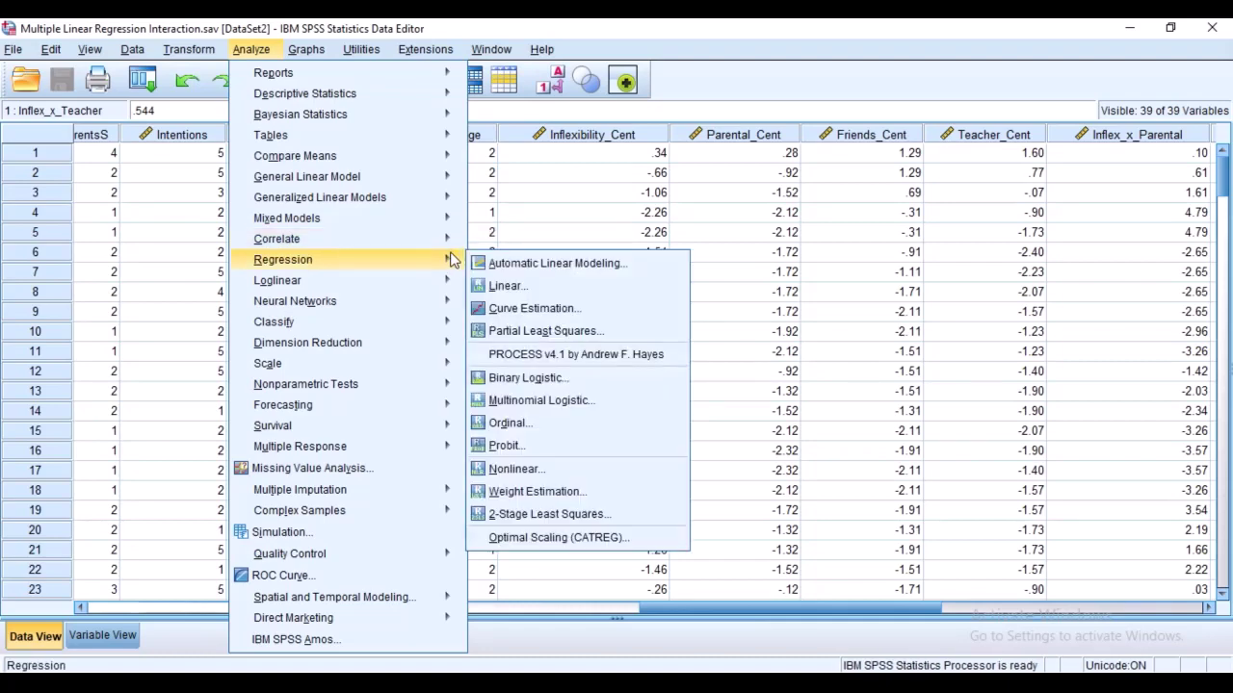
click(503, 286)
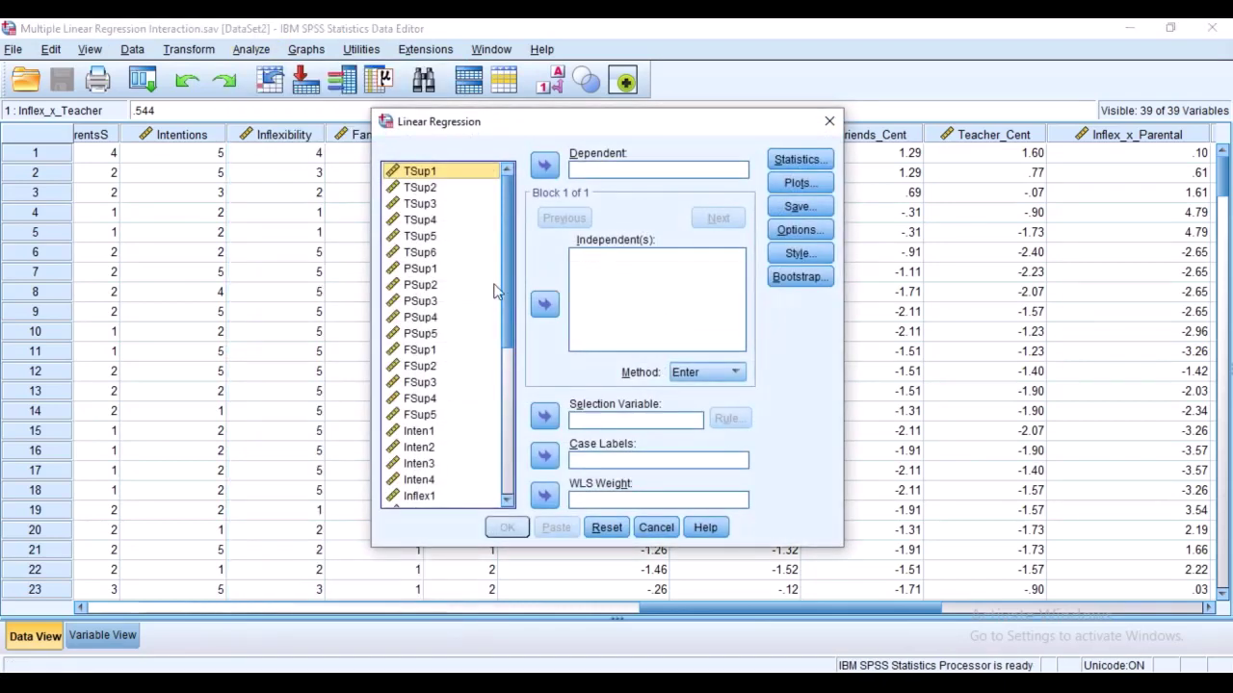
scroll(481, 281, down, 1)
scroll(465, 277, down, 3)
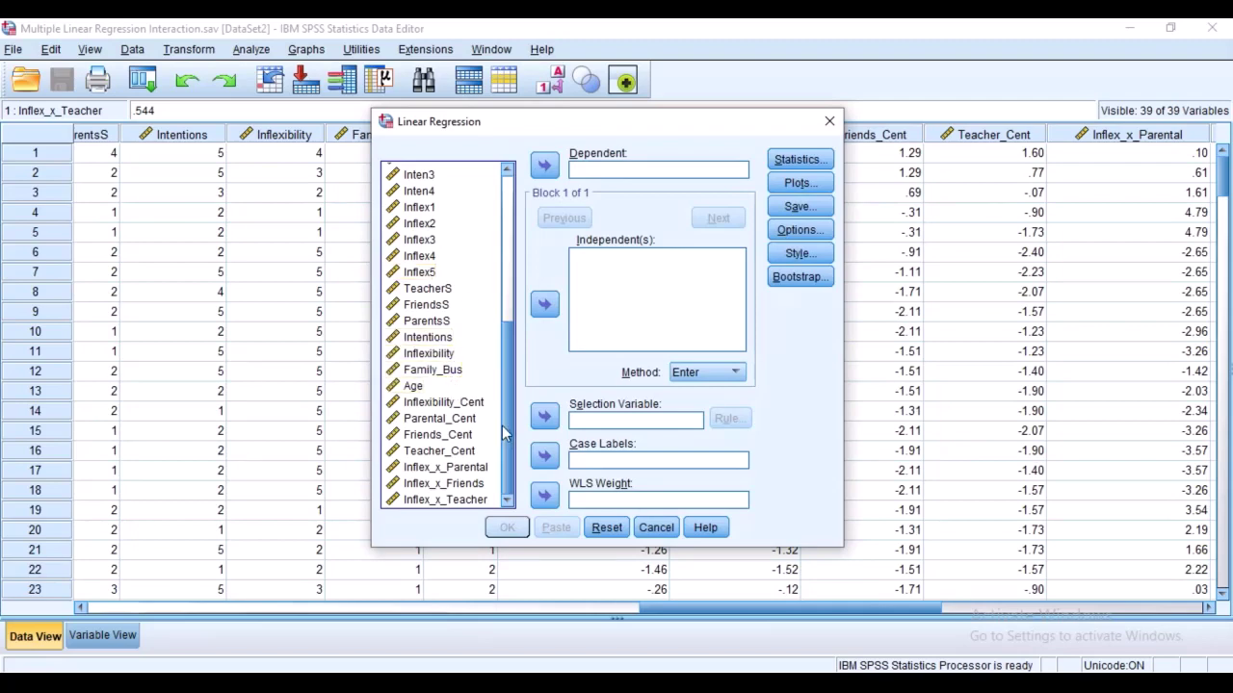
click(433, 339)
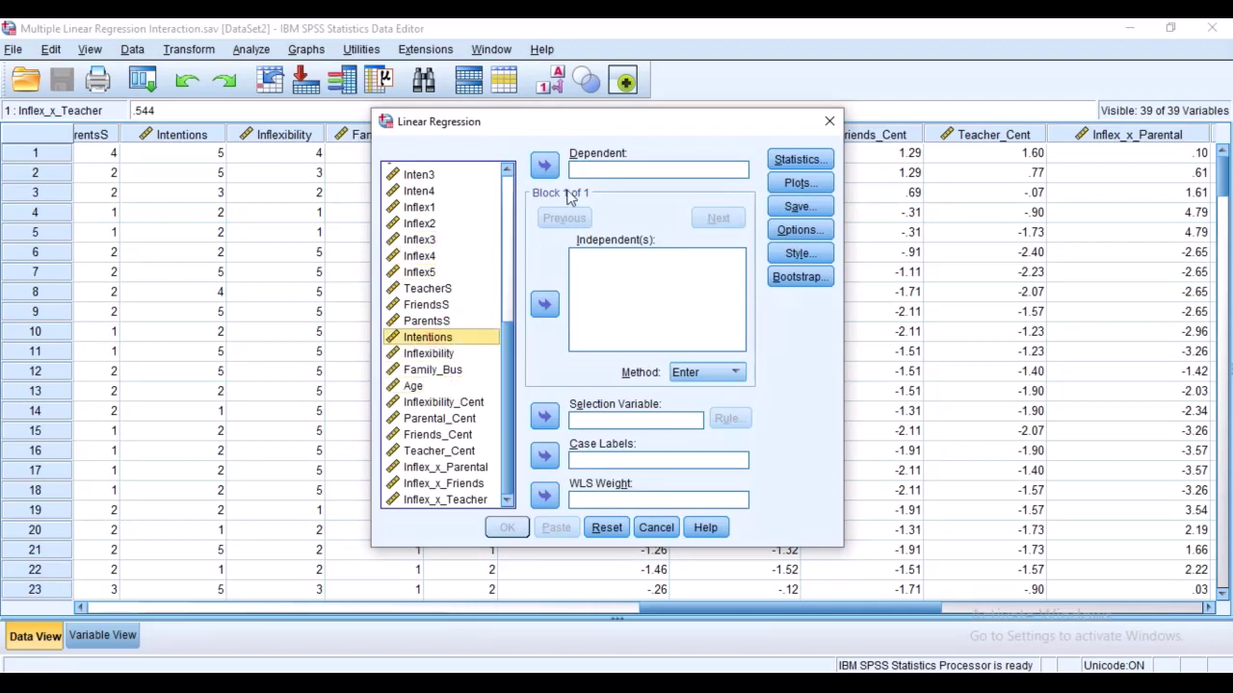
click(545, 169)
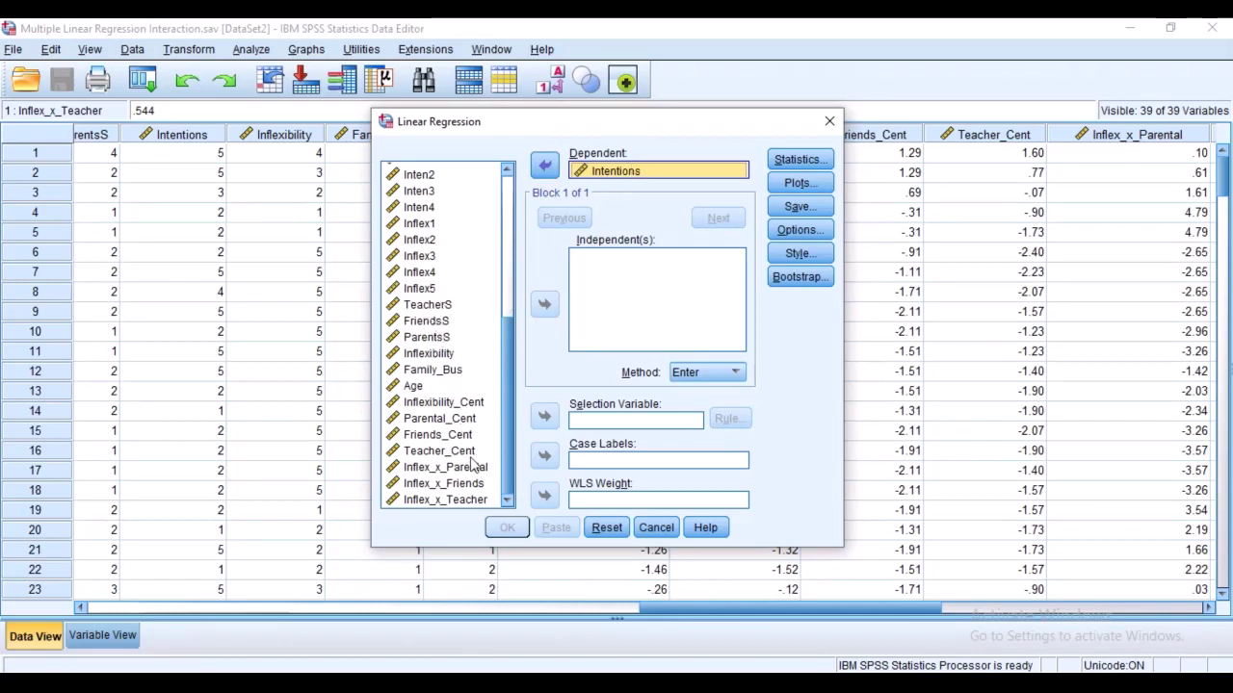
Enter Parental_Cent, Friends_Cent and Teacher_Cent as predictors in separate blocks 1, 2 and 3 of the regression.
click(453, 418)
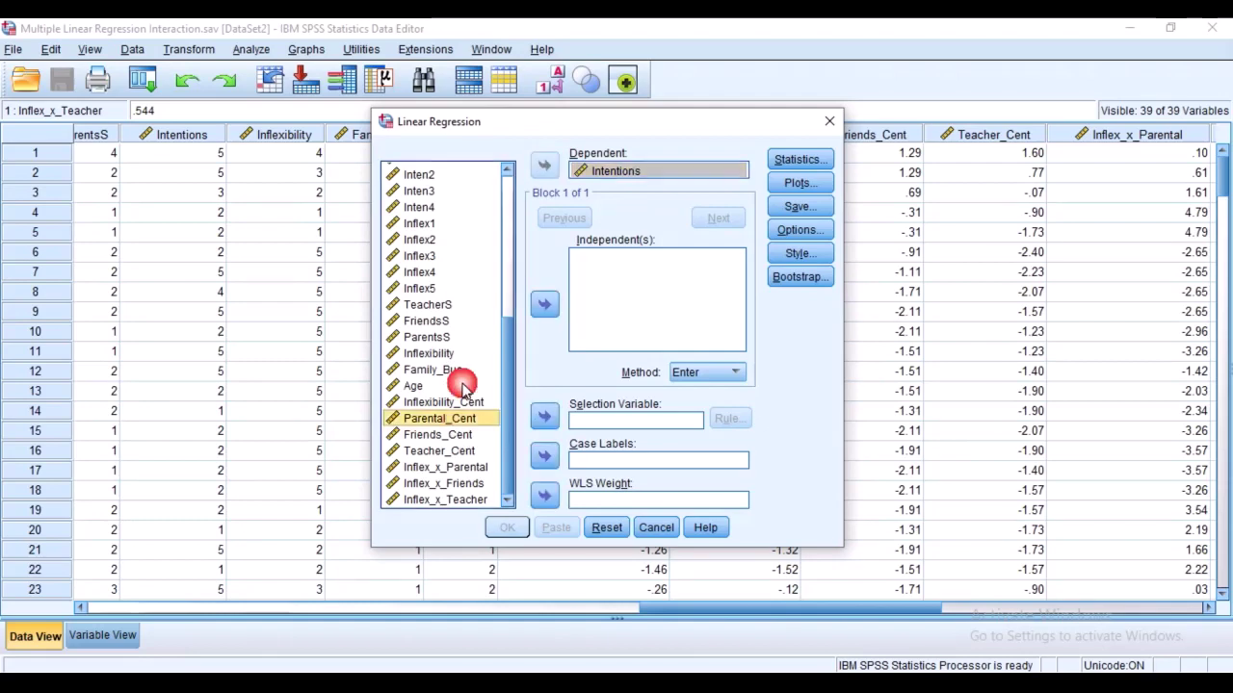
click(544, 304)
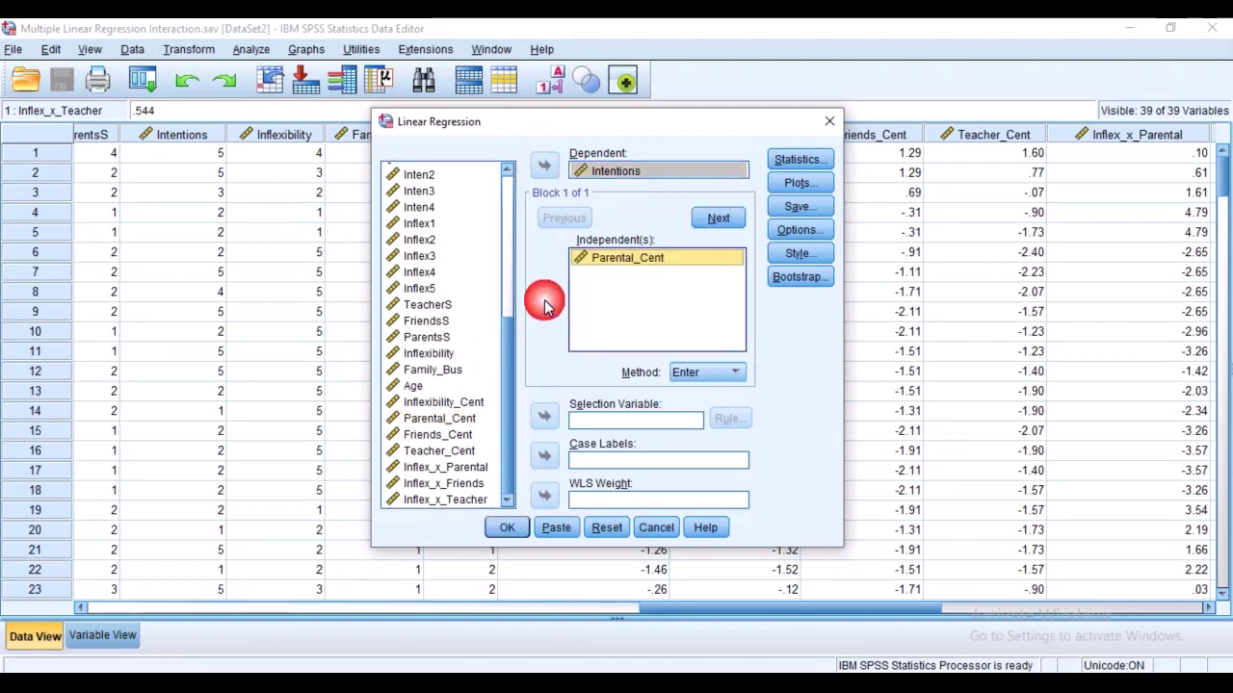
click(718, 220)
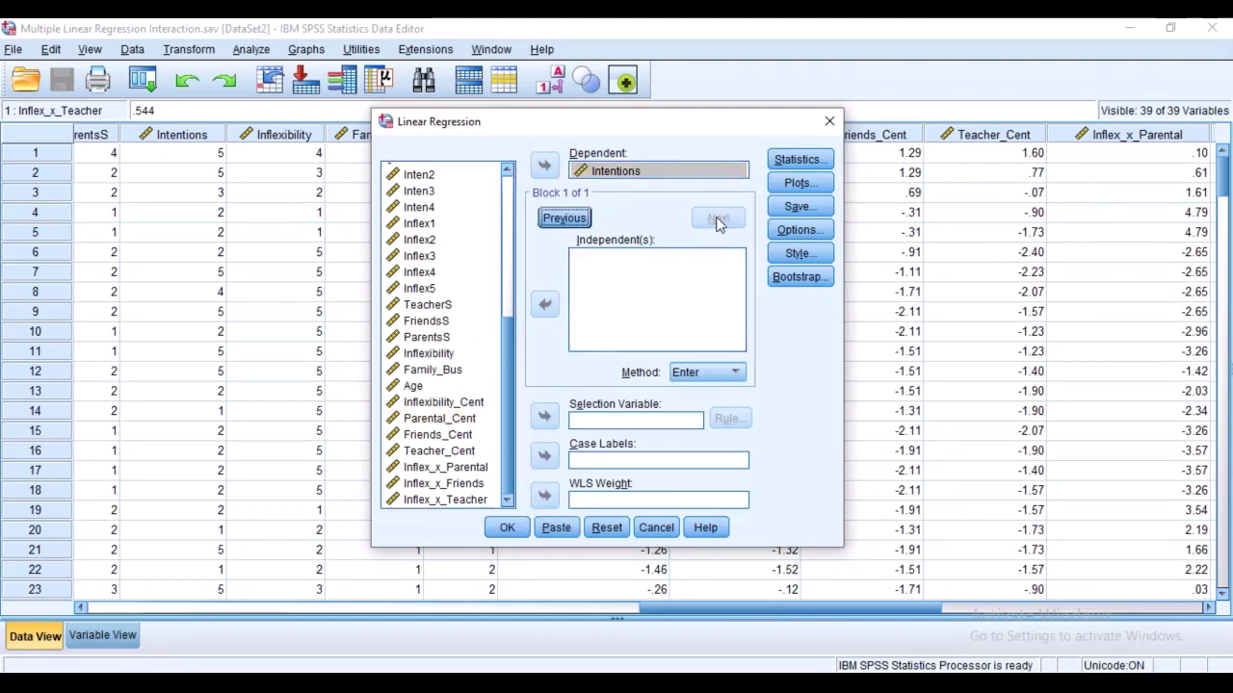
click(453, 434)
click(544, 304)
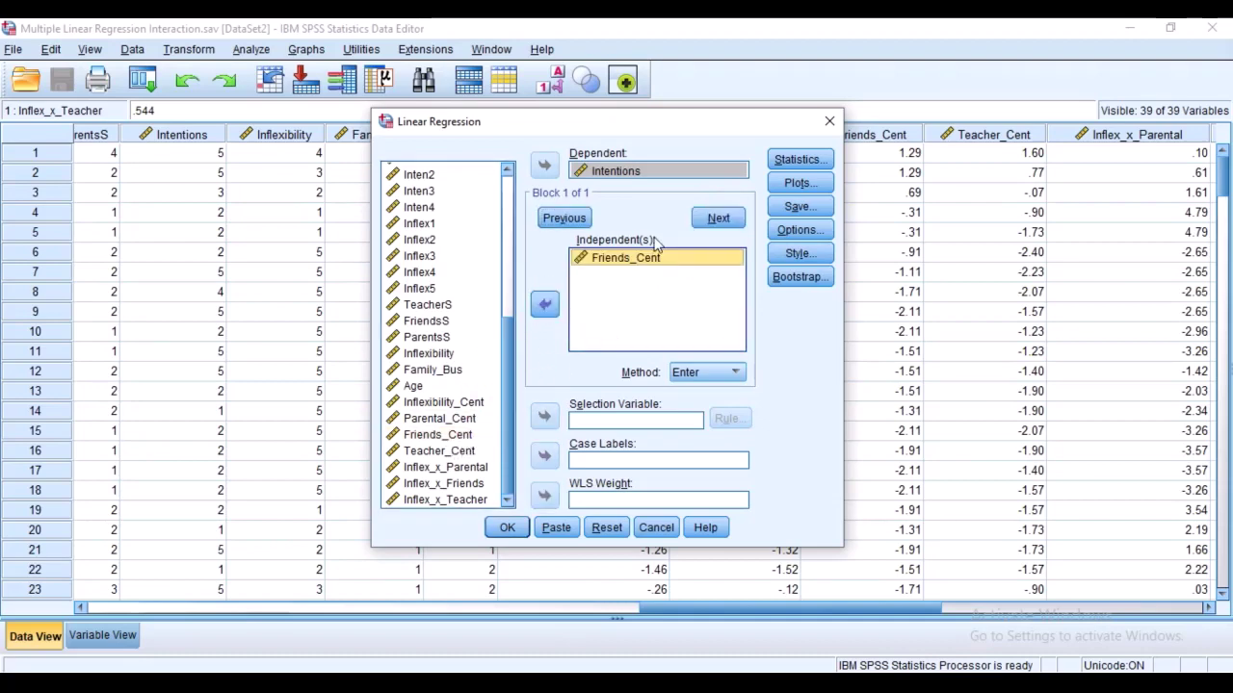
click(719, 218)
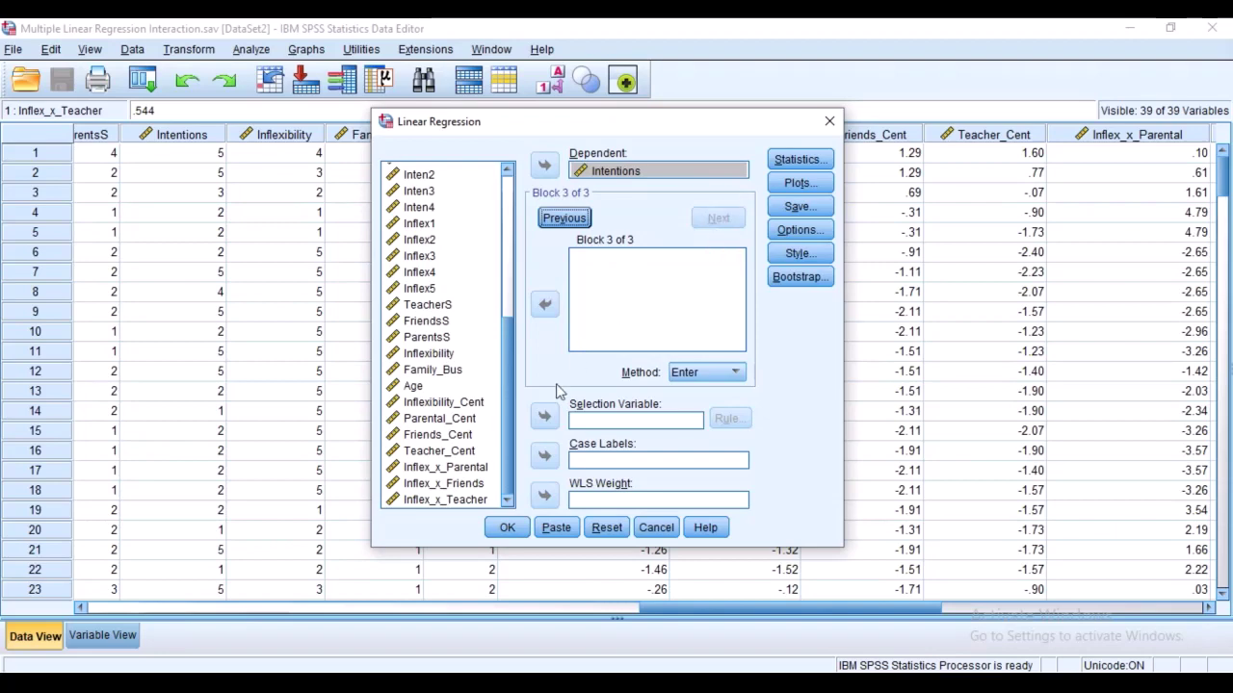
click(439, 451)
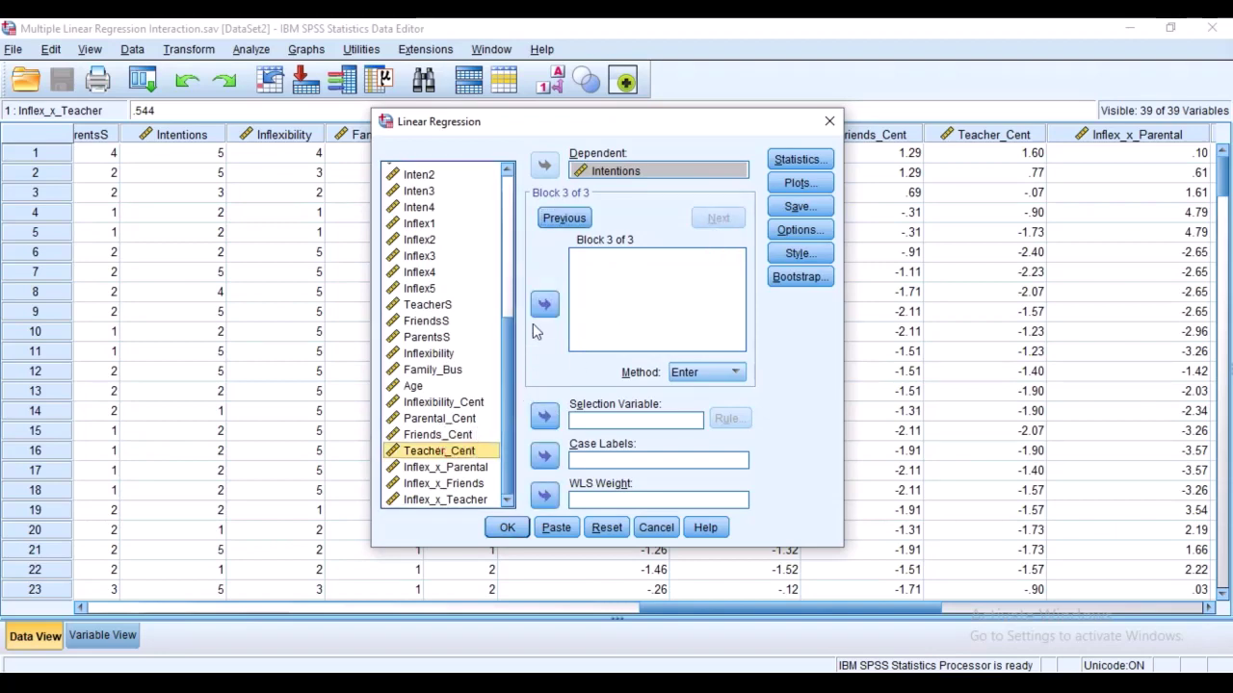
click(544, 305)
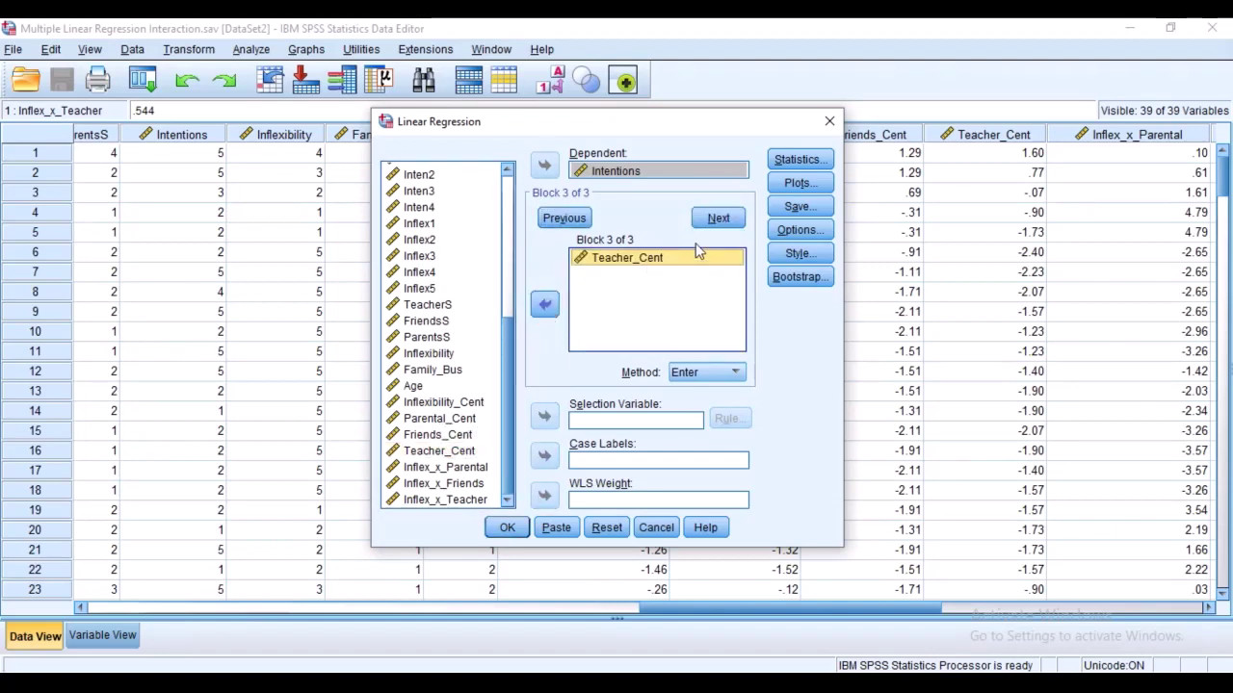
click(720, 220)
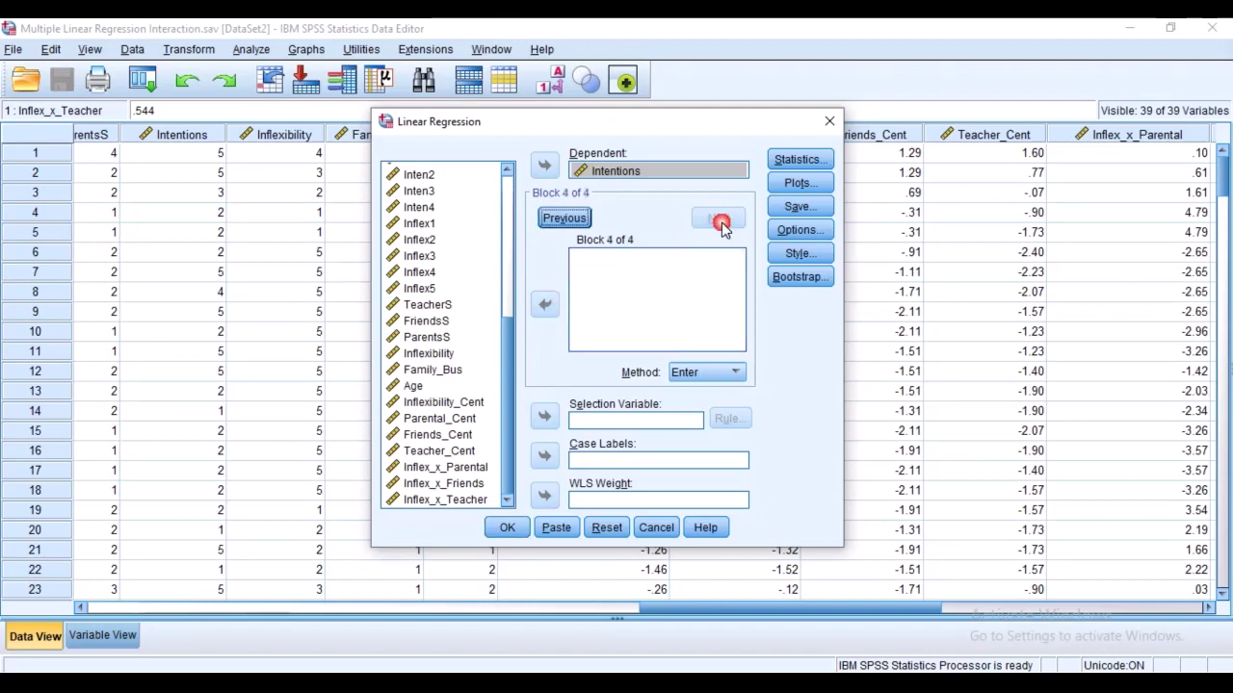
Add the interaction terms Inflex_x_Parental, Inflex_x_Friends and Inflex_x_Teacher together as block 4 predictors.
click(457, 468)
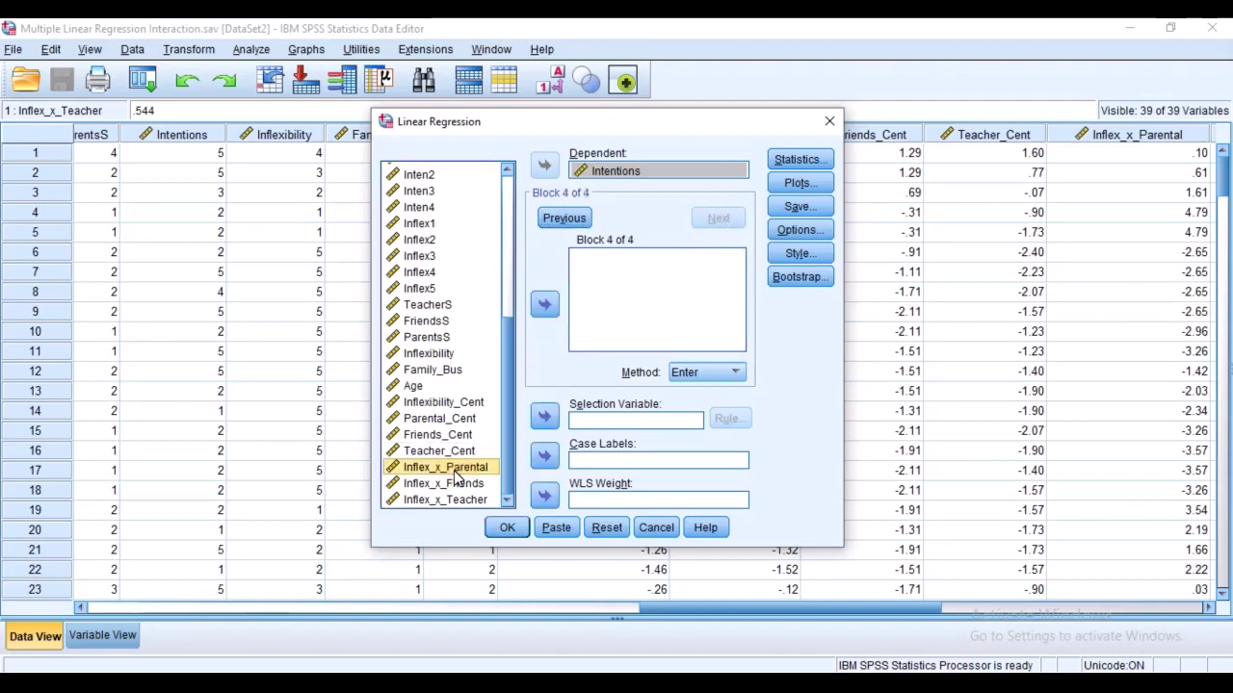
key(shift+Down)
key(shift+Down)
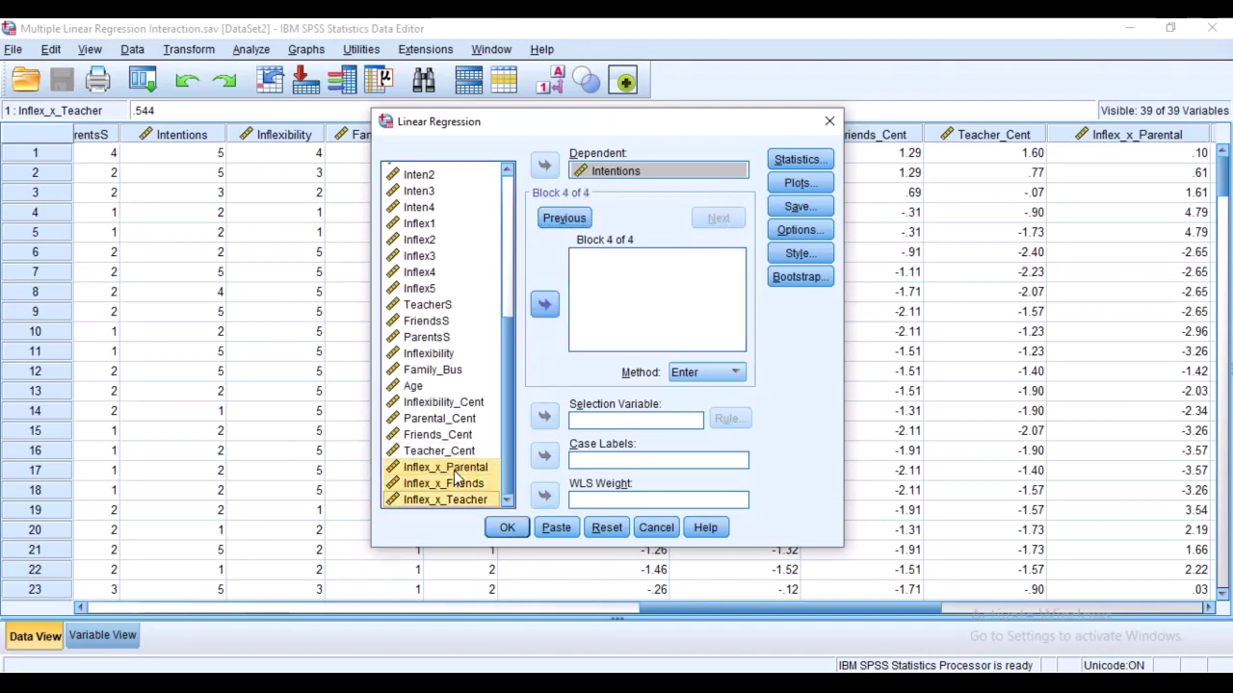
click(545, 306)
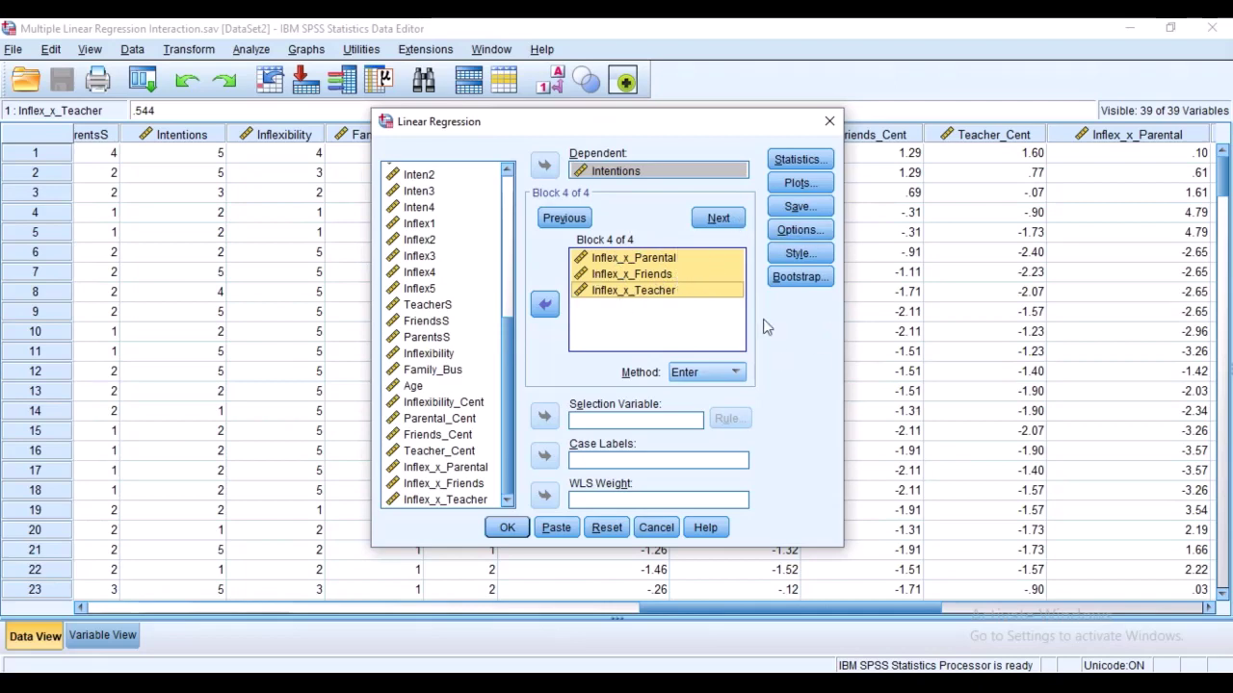
Request R squared change and 95% confidence intervals, leave collinearity diagnostics off, and run the regression.
click(798, 161)
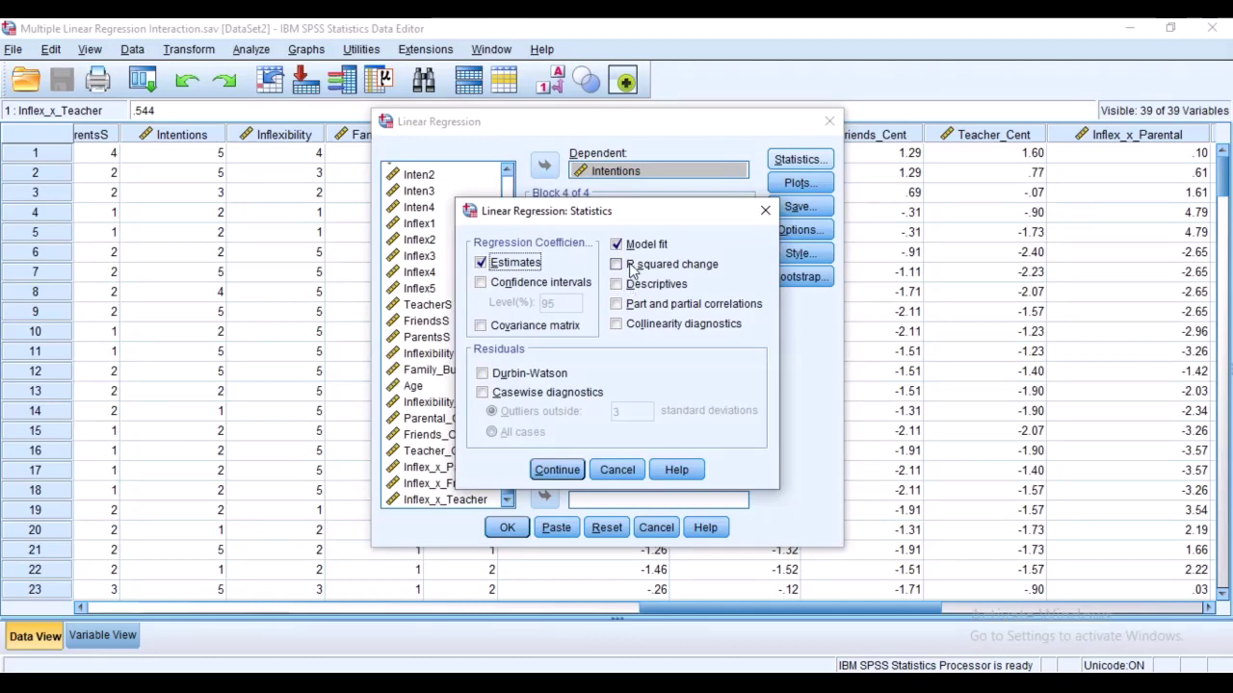
click(628, 266)
click(536, 286)
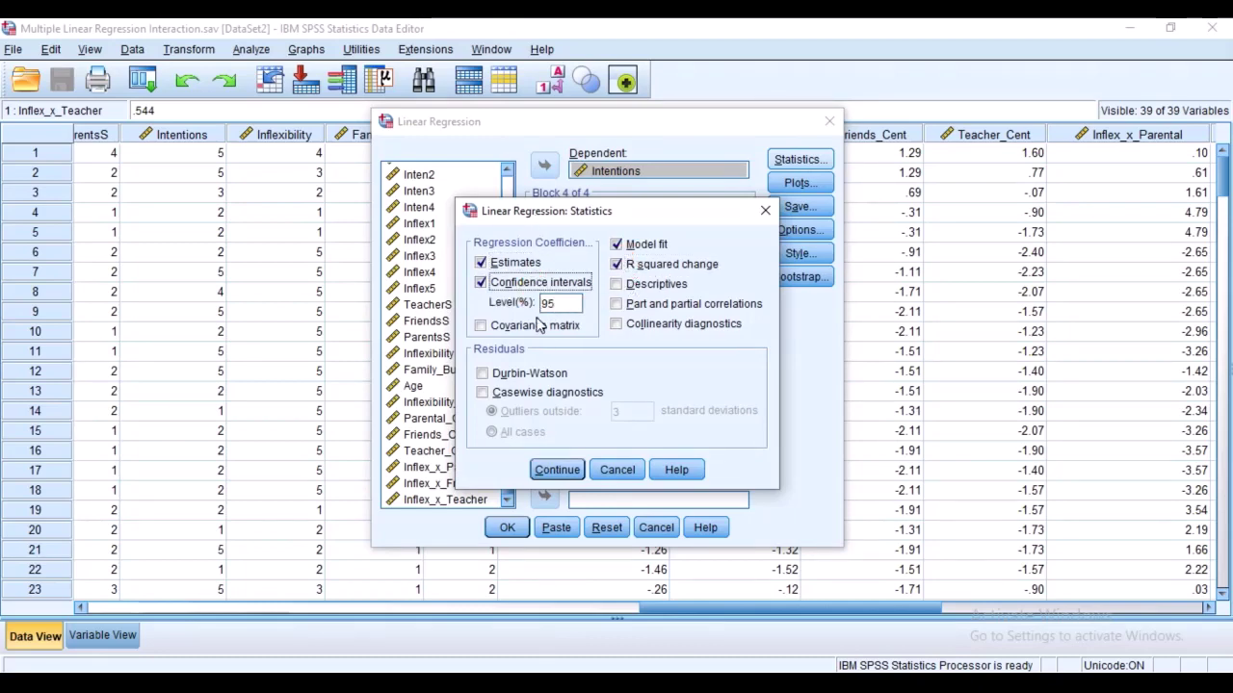
click(619, 328)
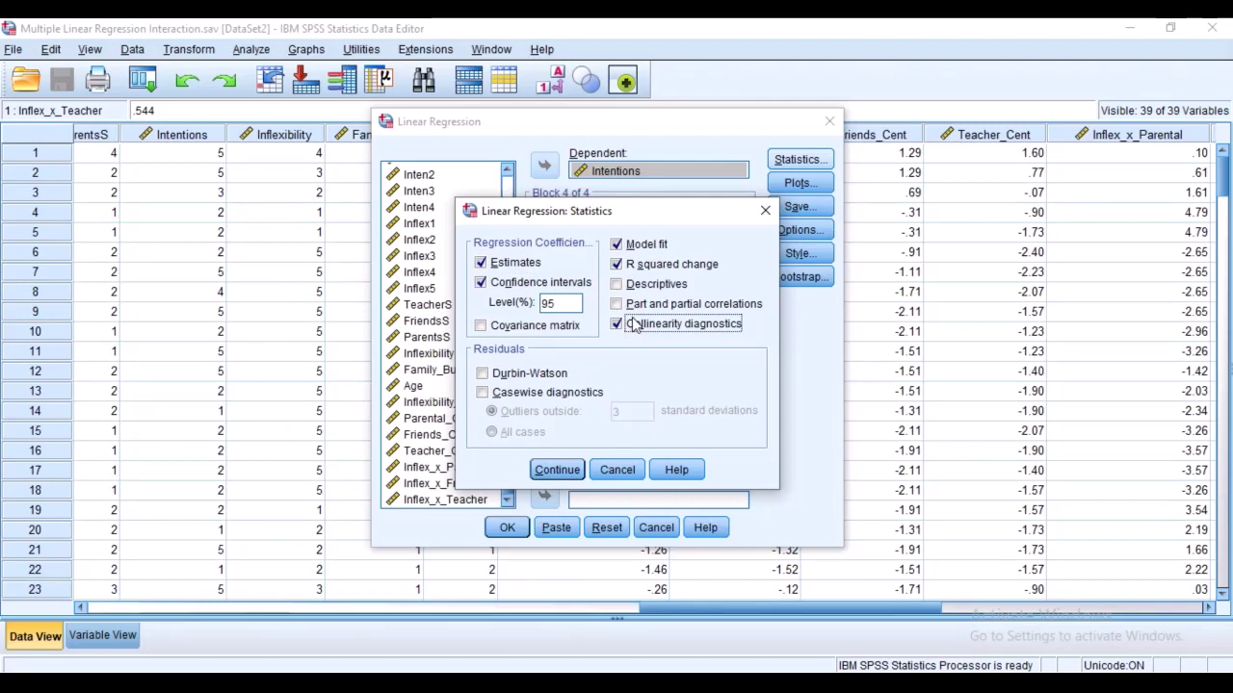
click(619, 326)
click(574, 470)
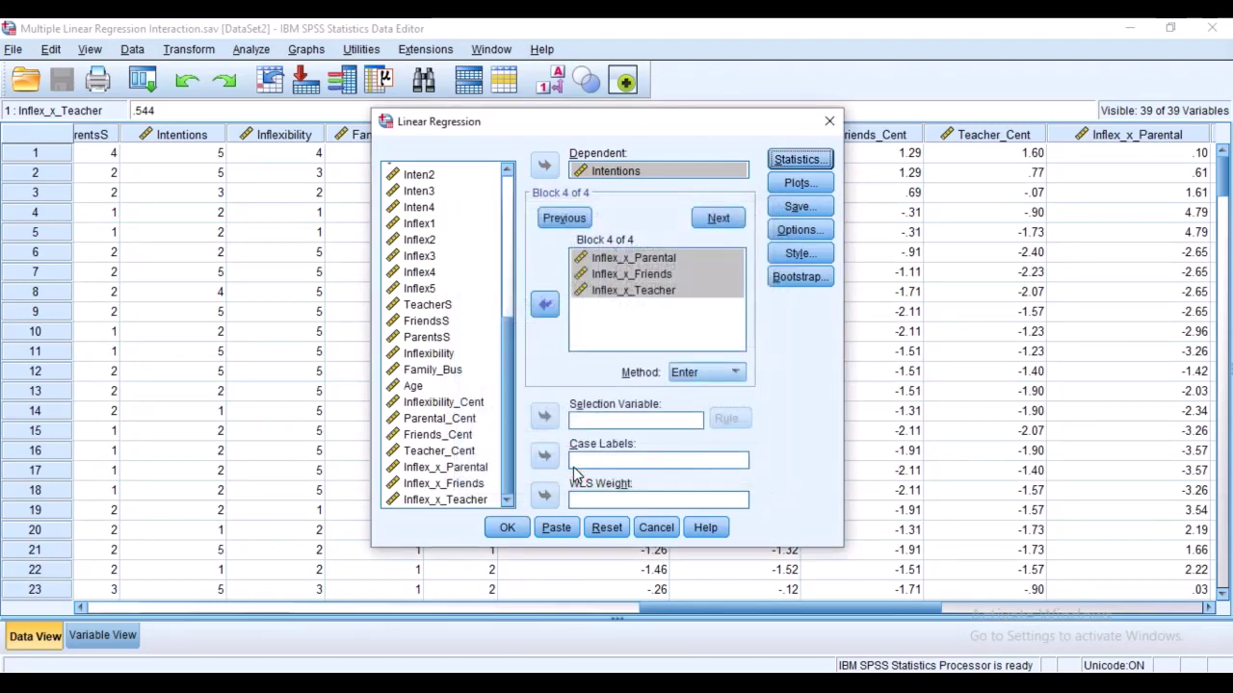
click(509, 525)
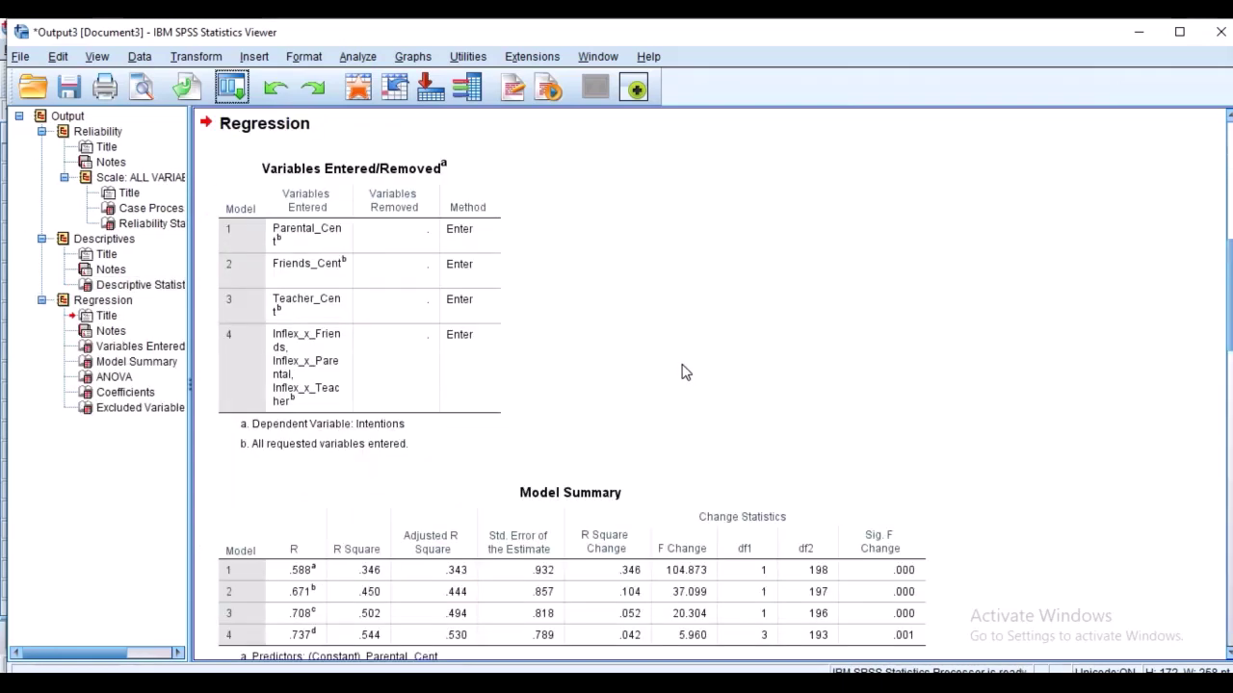
Examine the Variables Entered/Removed, Model Summary, ANOVA and Coefficients tables in the regression output.
click(229, 228)
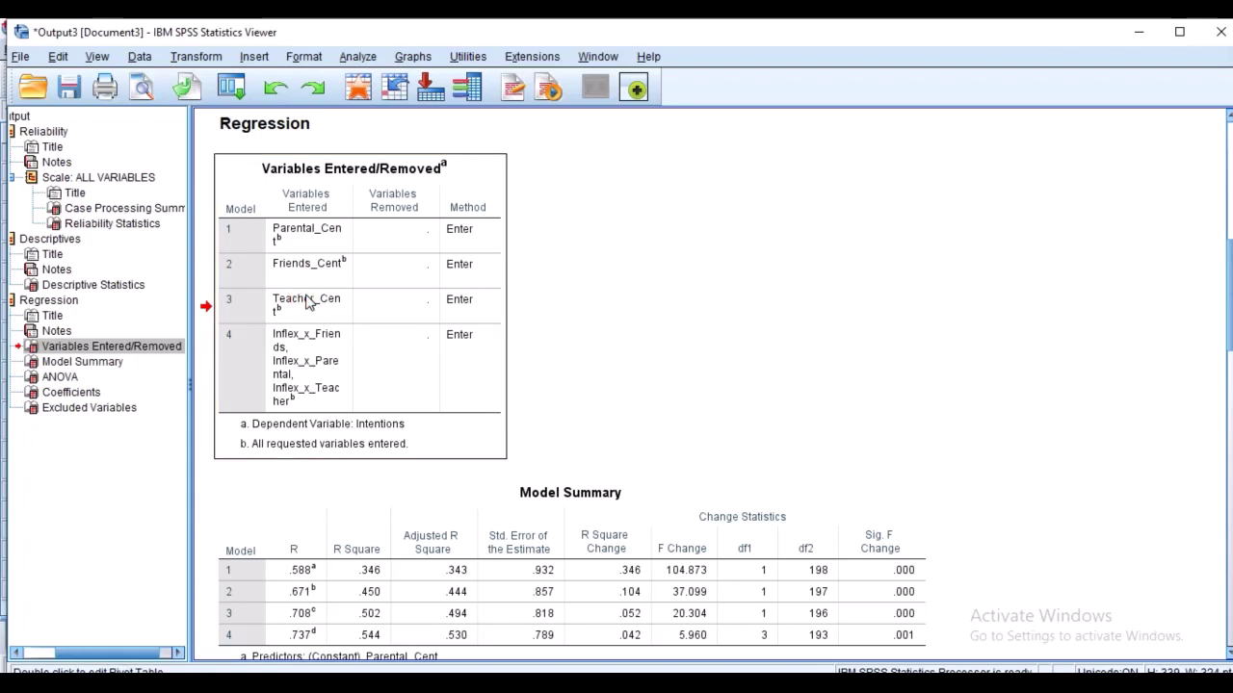
scroll(260, 344, down, 3)
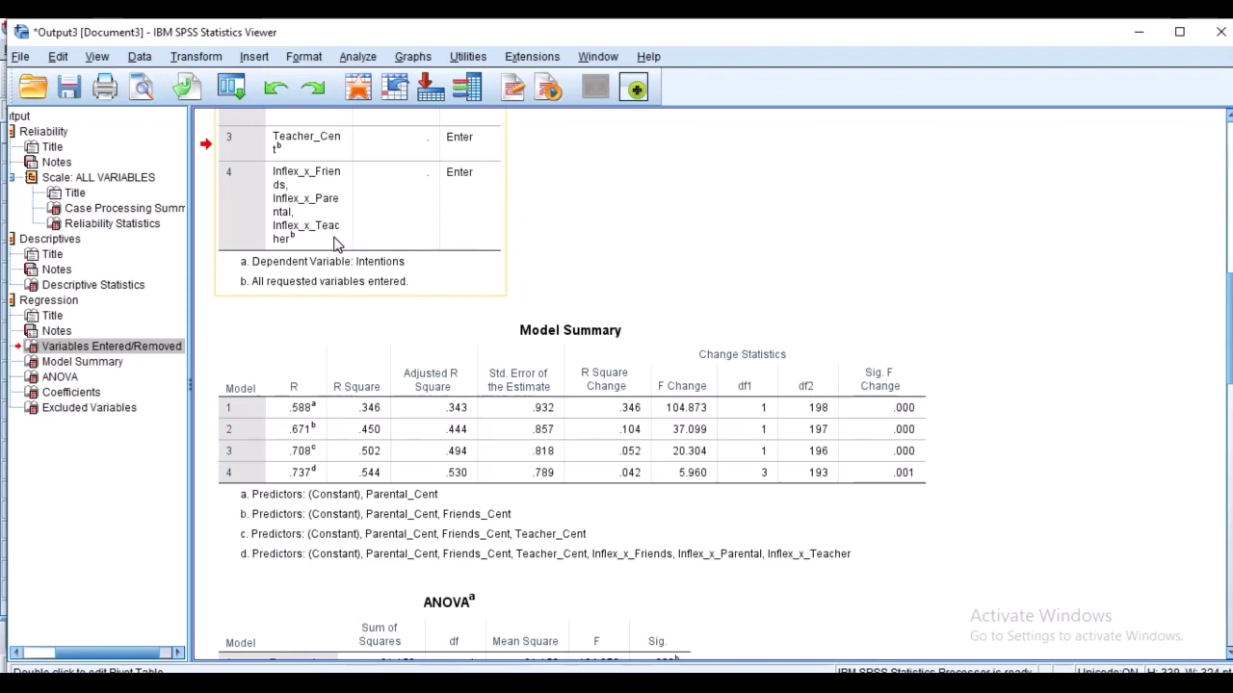
click(478, 380)
scroll(506, 410, down, 2)
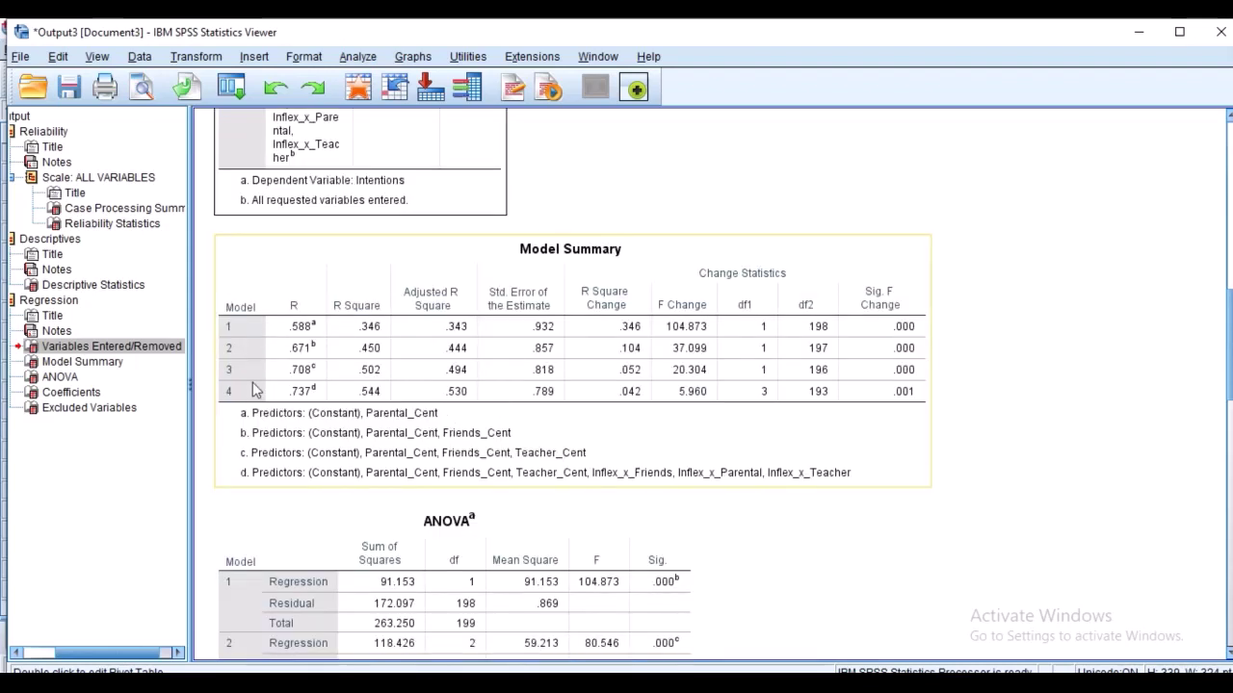
click(649, 475)
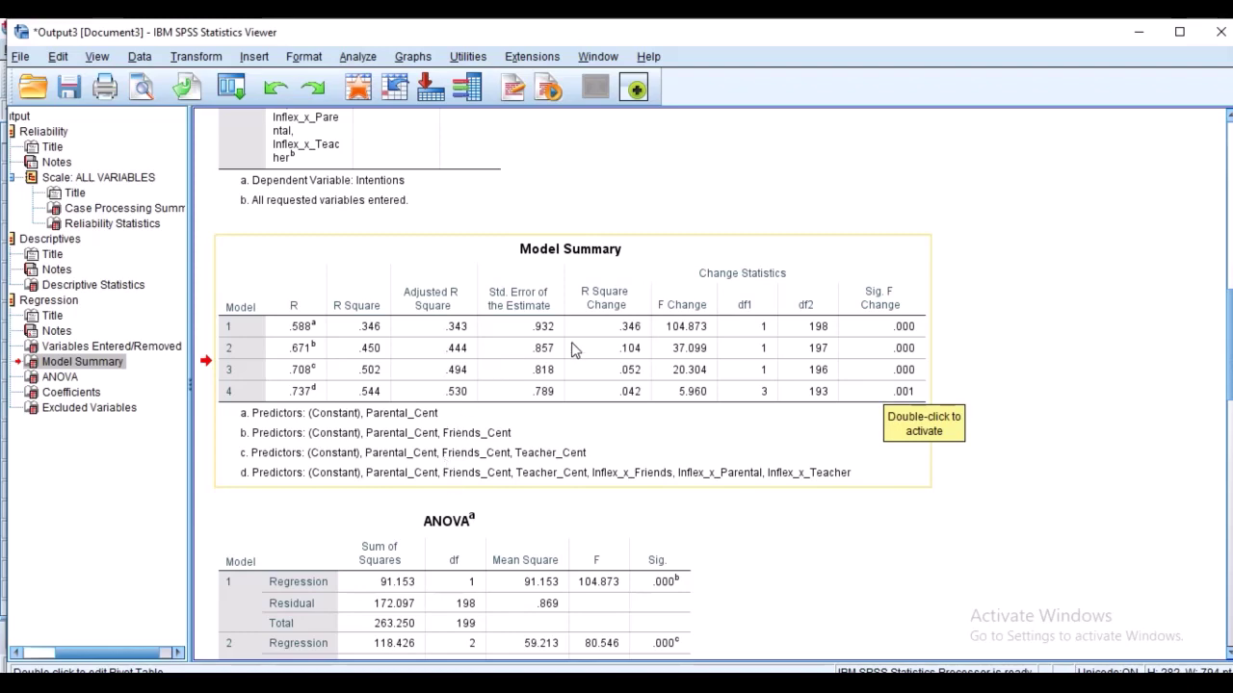
scroll(574, 351, down, 5)
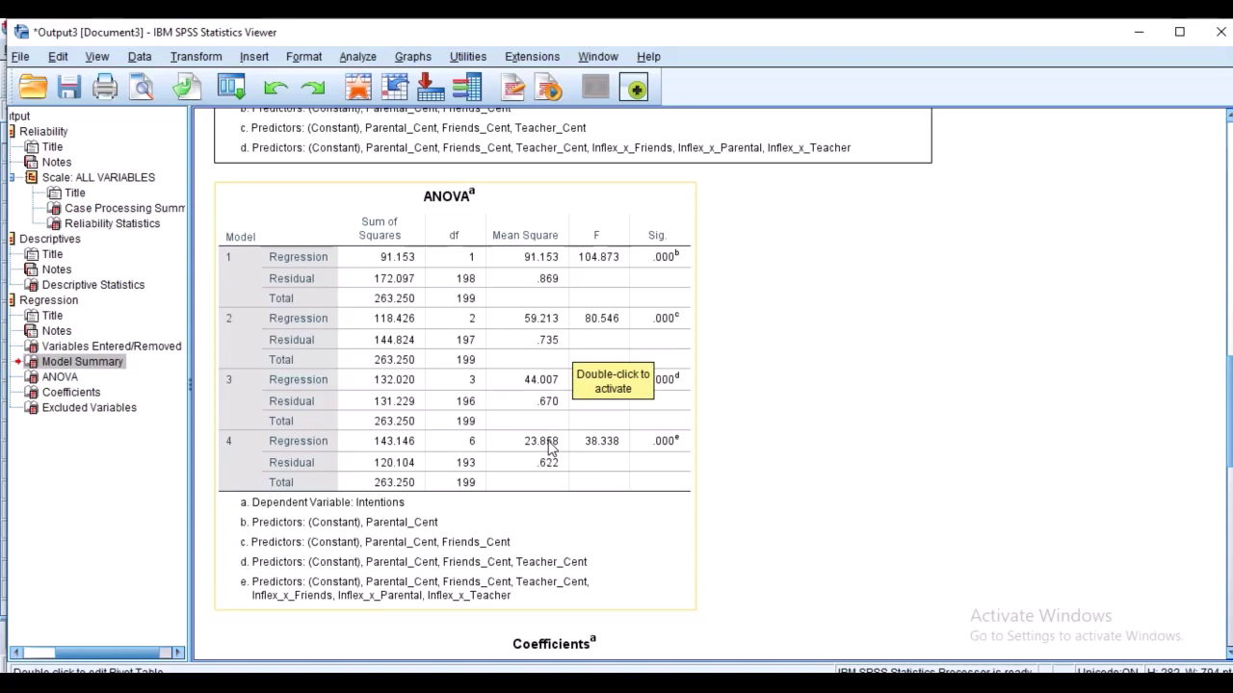
scroll(549, 438, up, 5)
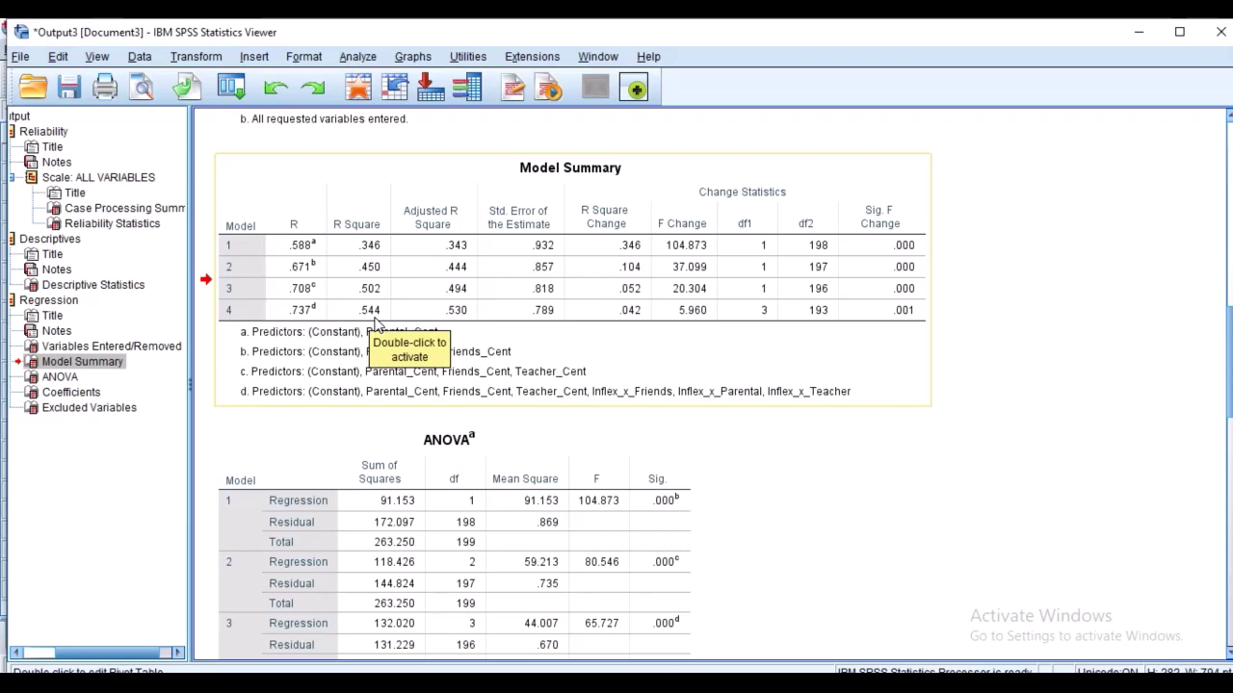
scroll(376, 322, down, 15)
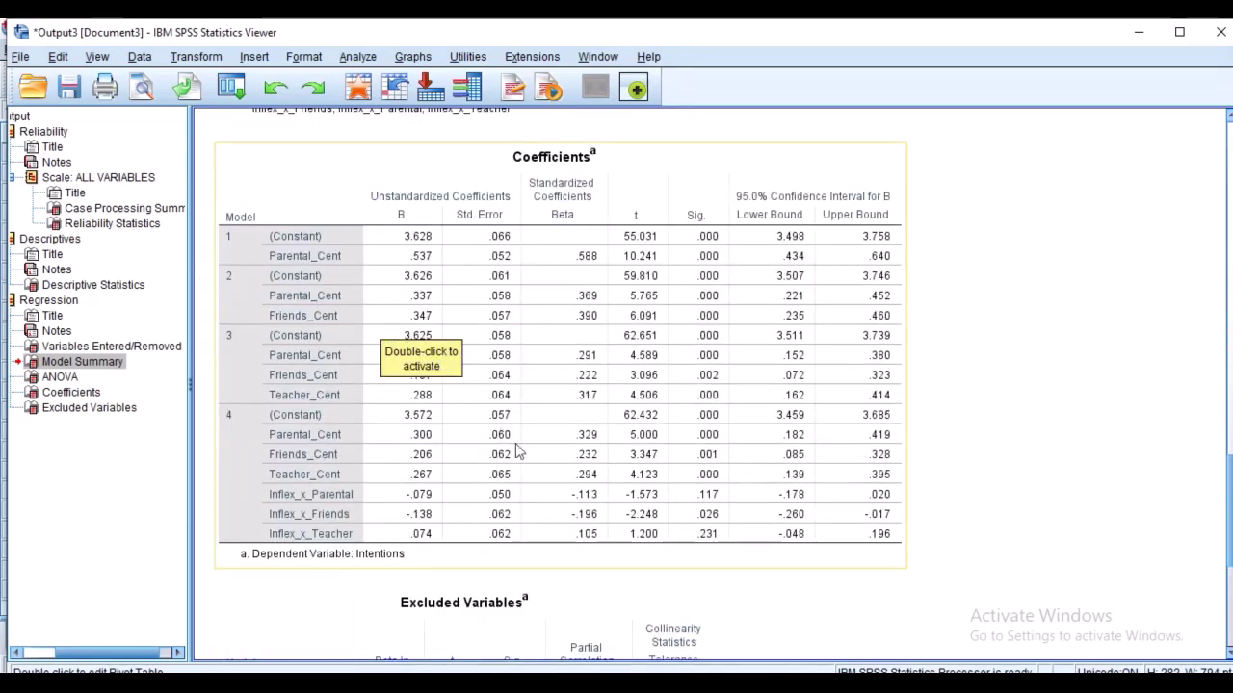
Finish viewing the Coefficients table, then switch to the Word study document and review its Results paragraph and Table 1.
click(537, 498)
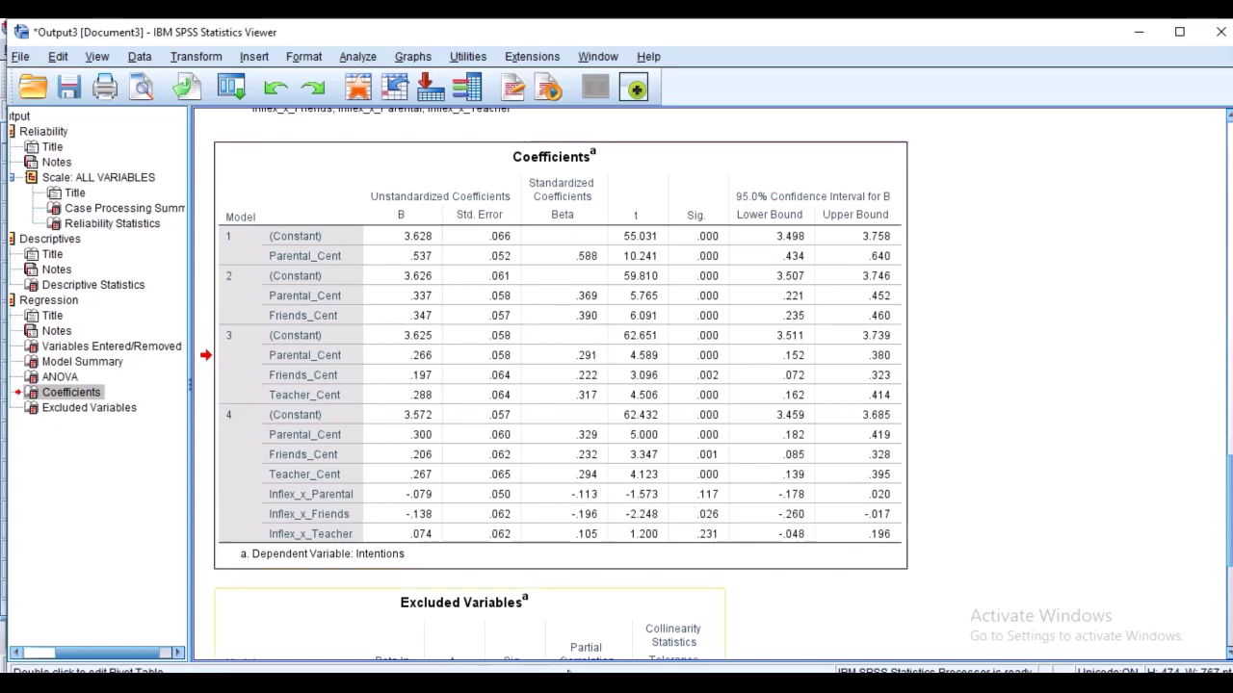
click(510, 454)
key(alt+Tab)
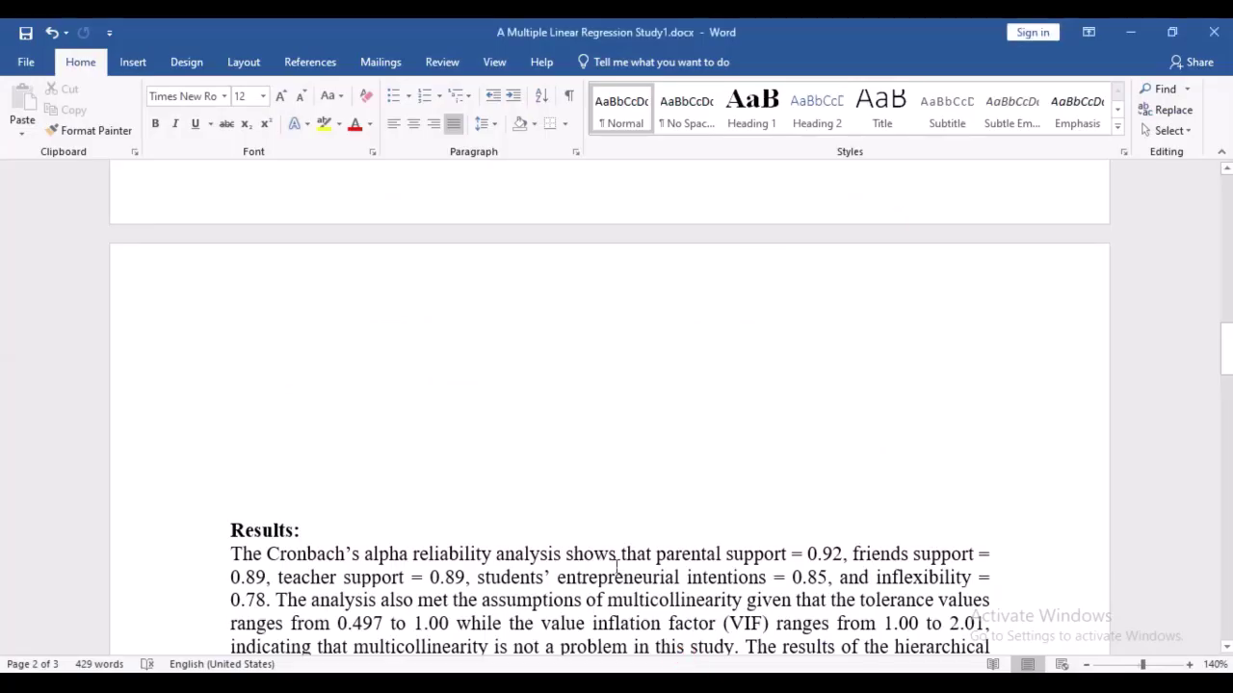
scroll(609, 505, up, 15)
scroll(609, 505, down, 15)
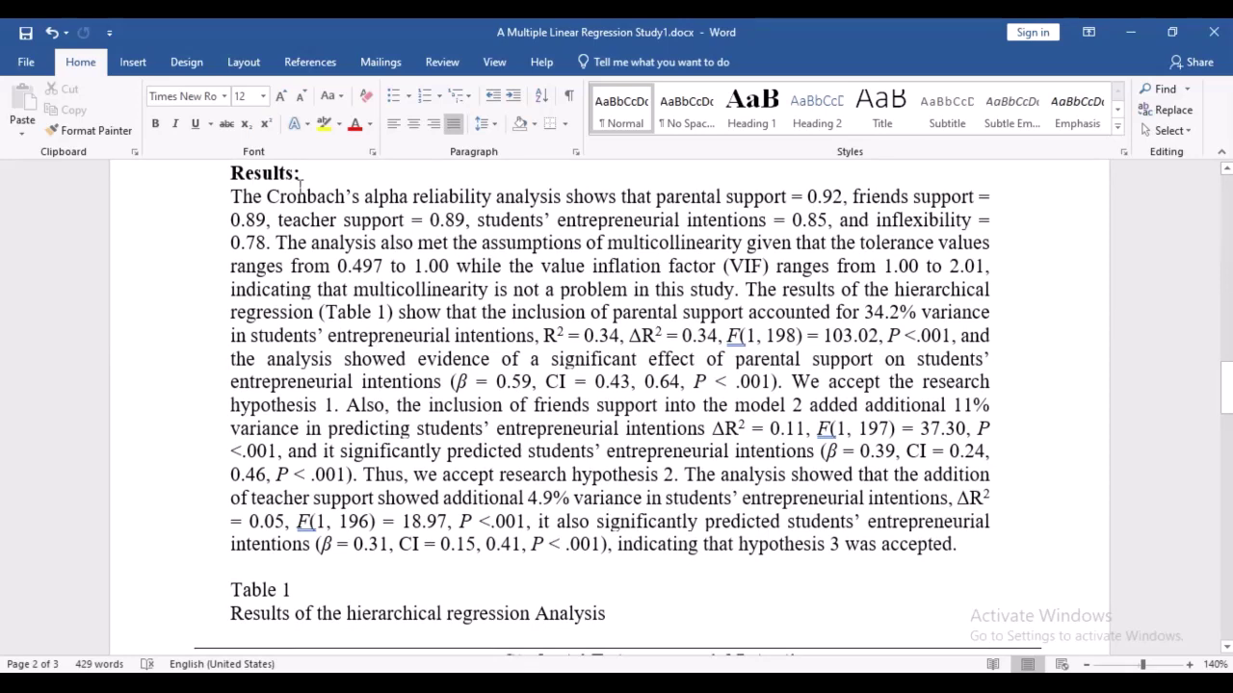
drag(230, 199, 710, 543)
scroll(549, 428, down, 6)
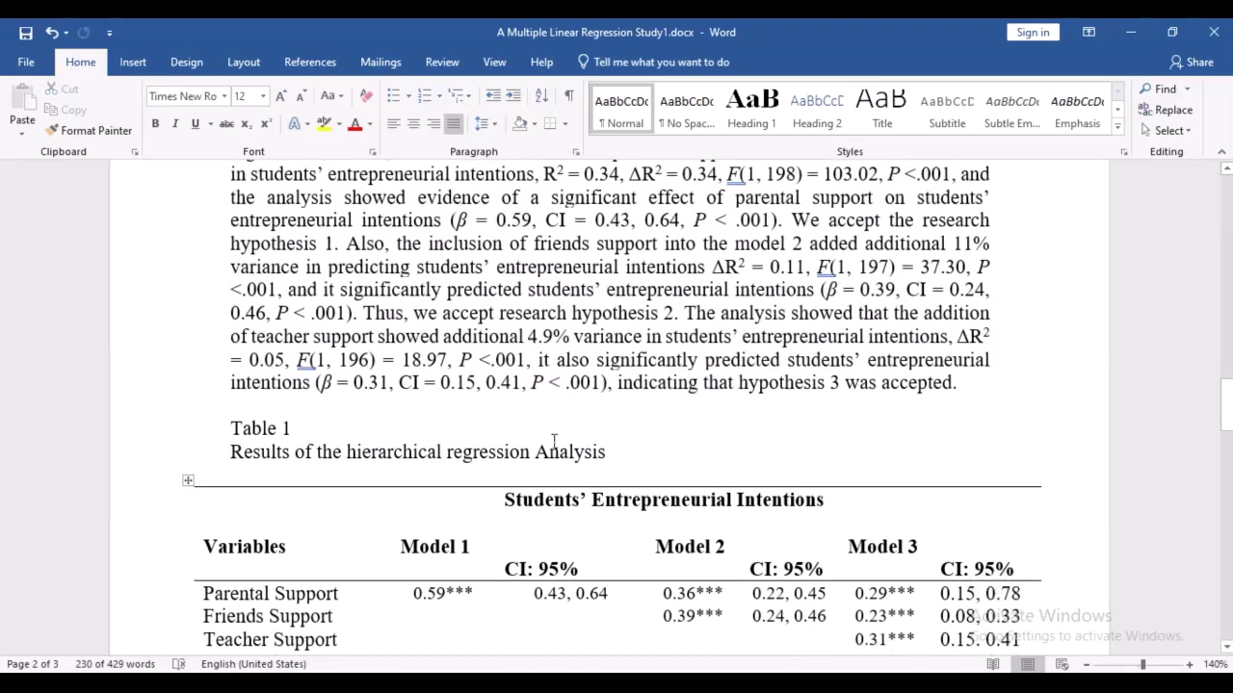
scroll(447, 390, up, 8)
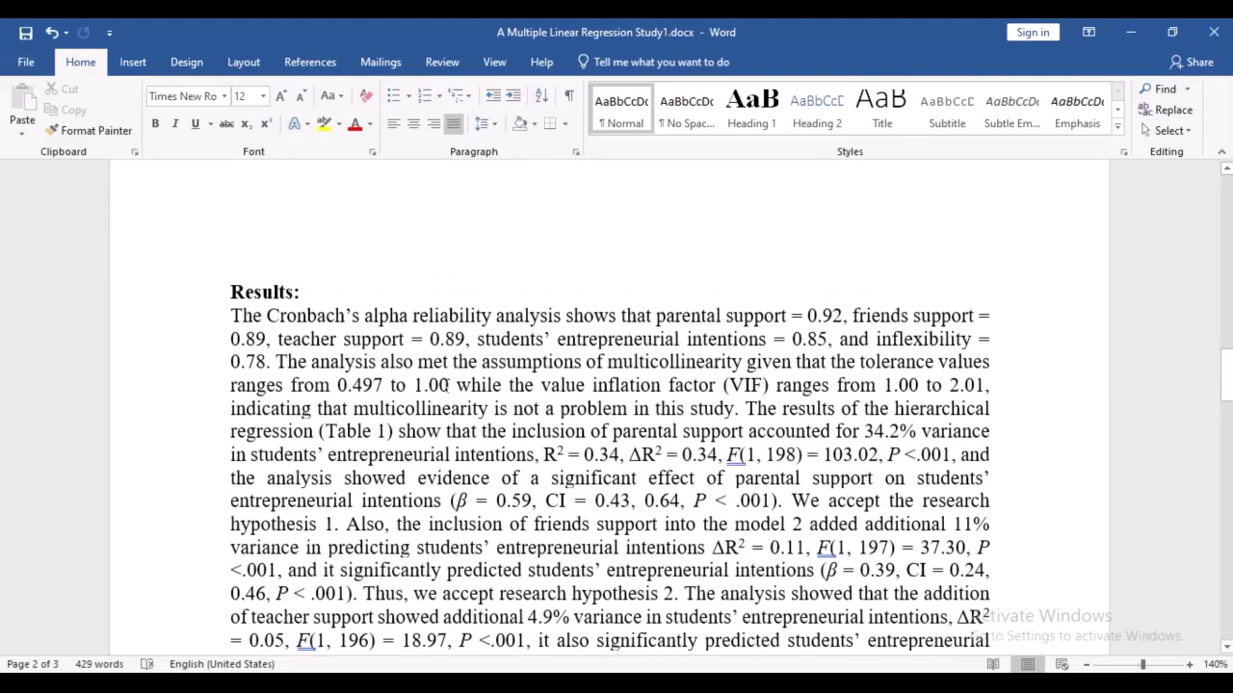
click(440, 385)
scroll(441, 386, down, 2)
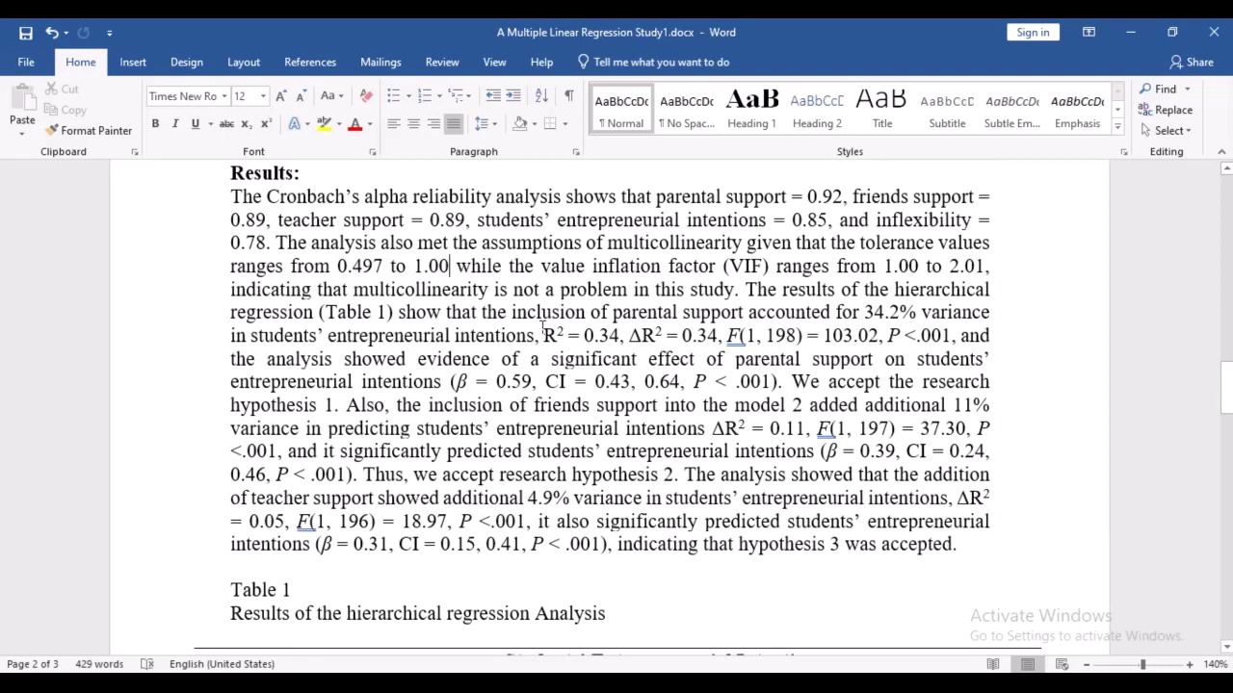
scroll(542, 328, down, 5)
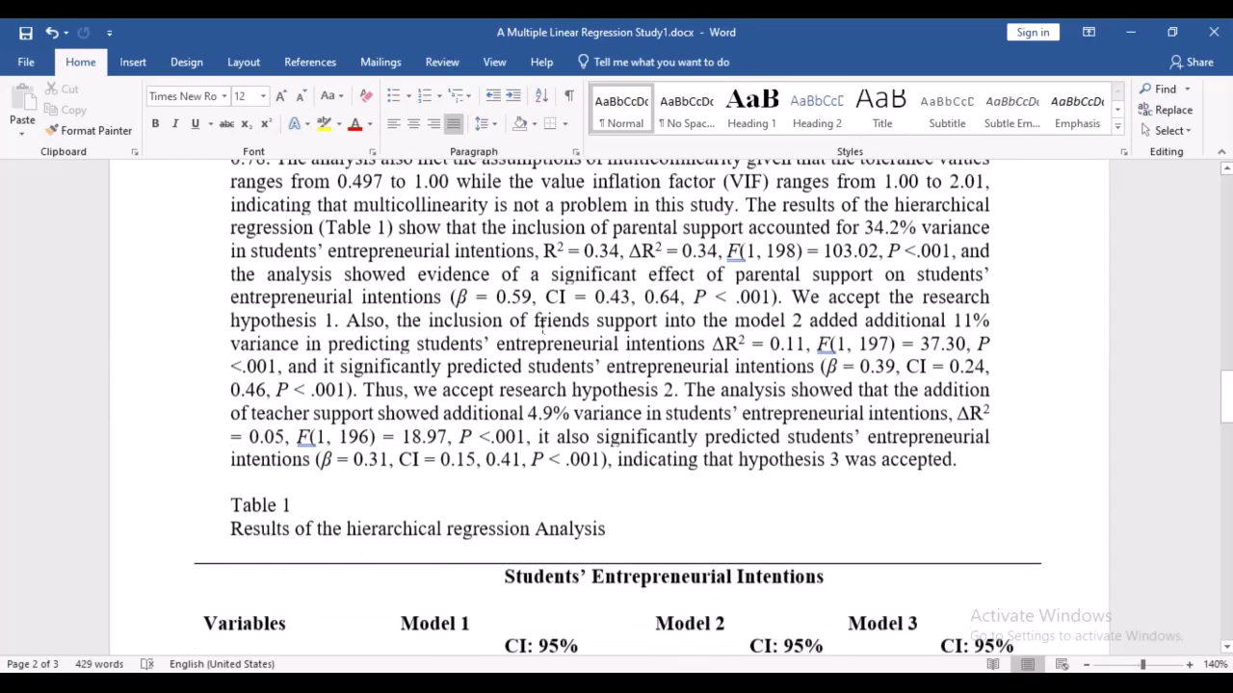
Apply all borders to the whole hierarchical regression results table, Table 1.
click(185, 281)
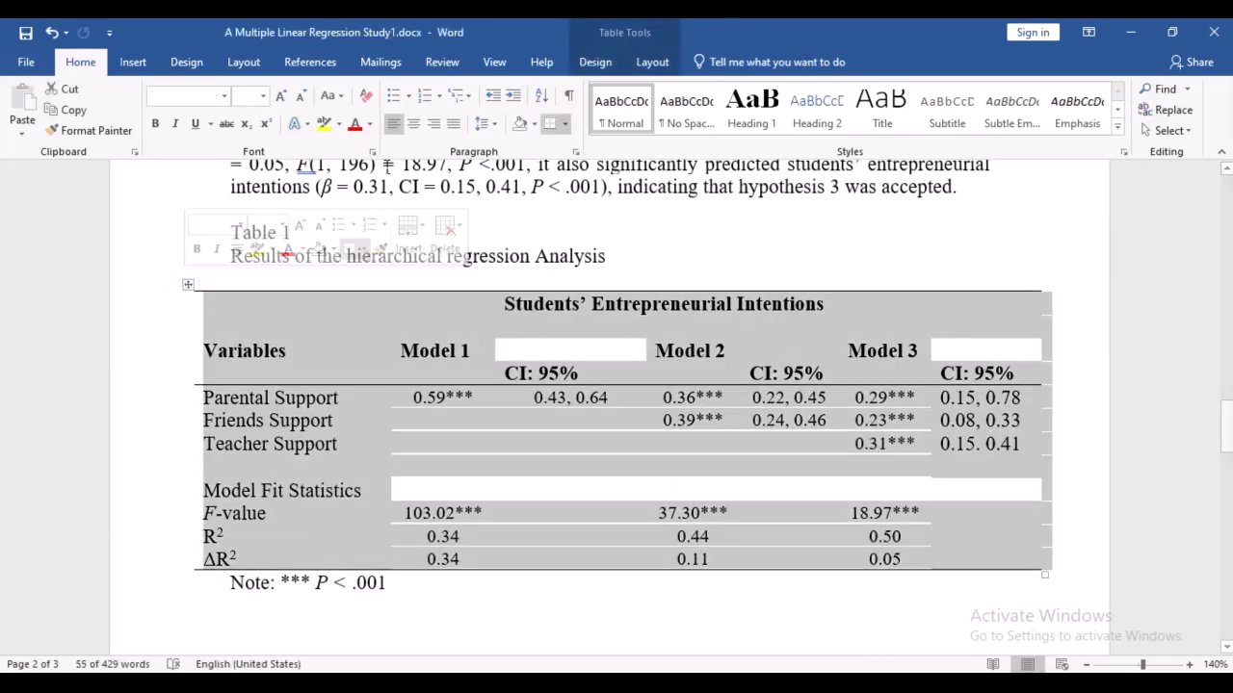
click(567, 126)
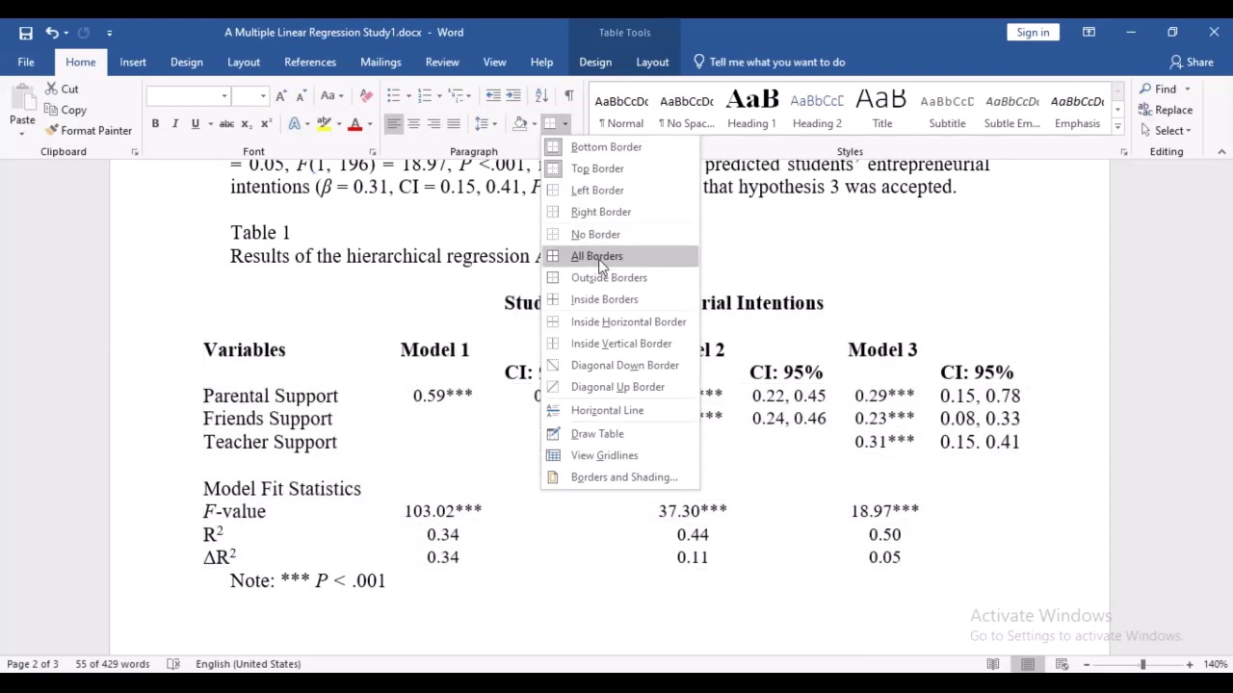
click(597, 256)
scroll(565, 520, down, 3)
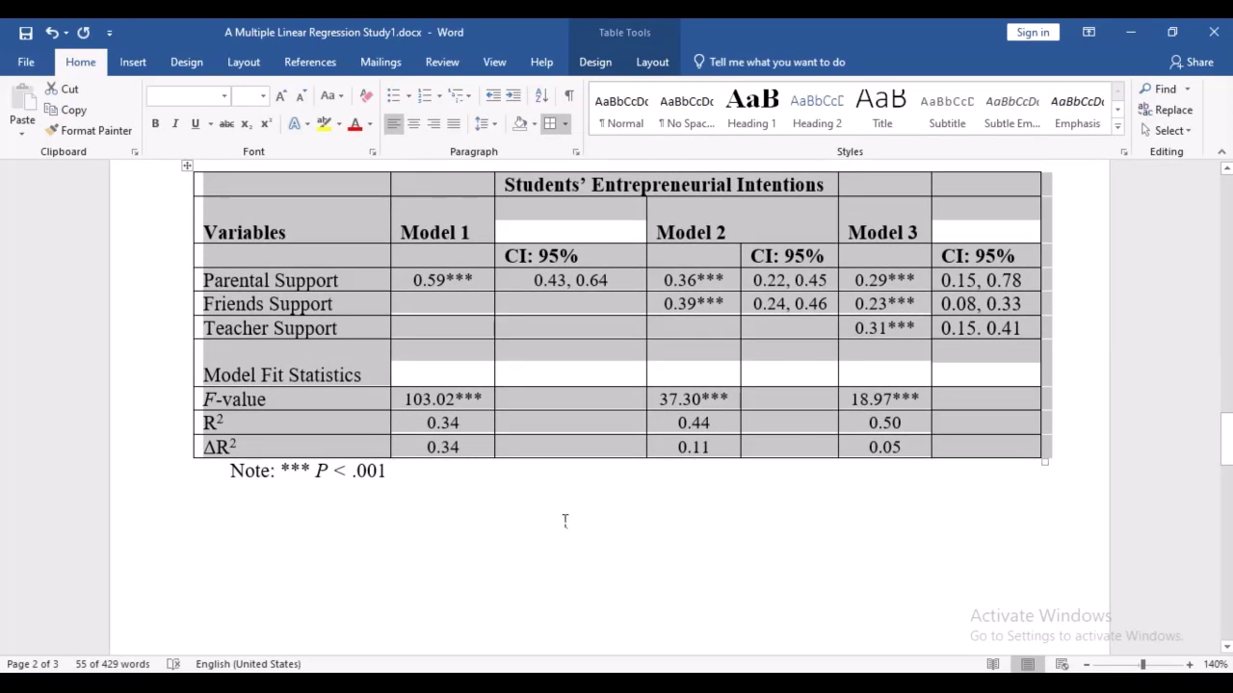
click(566, 520)
Insert an empty row below the Teacher Support row in Table 1 and save the document.
click(190, 345)
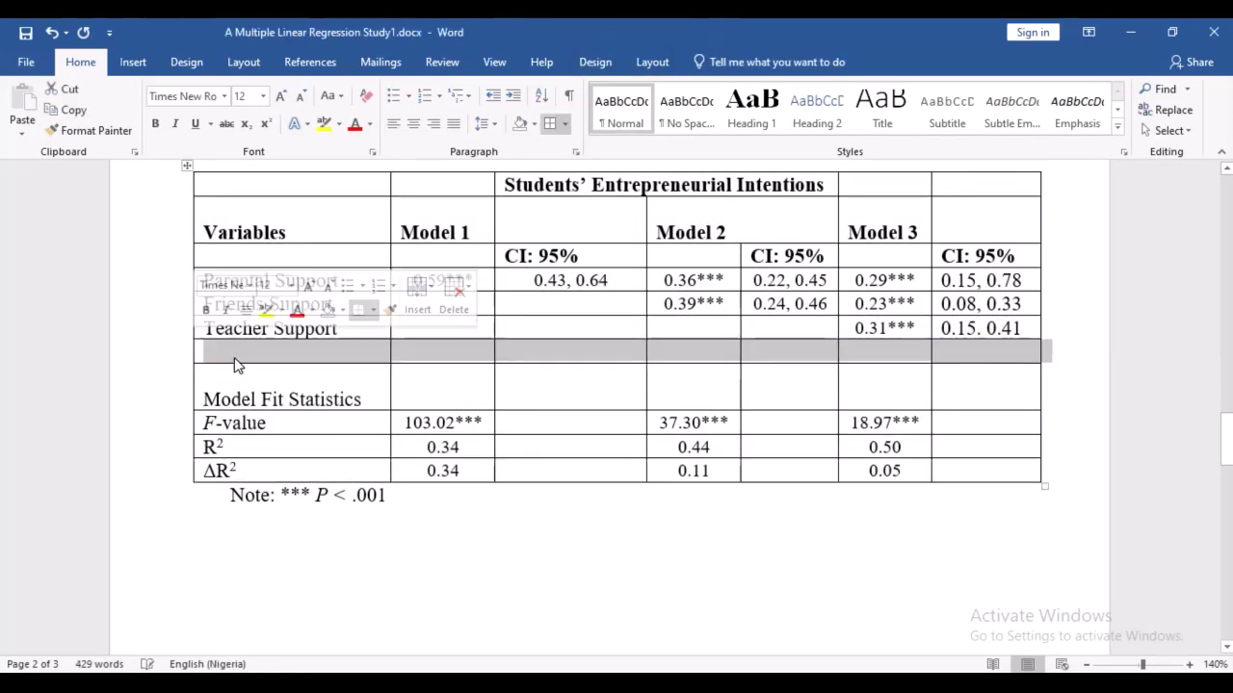
click(234, 358)
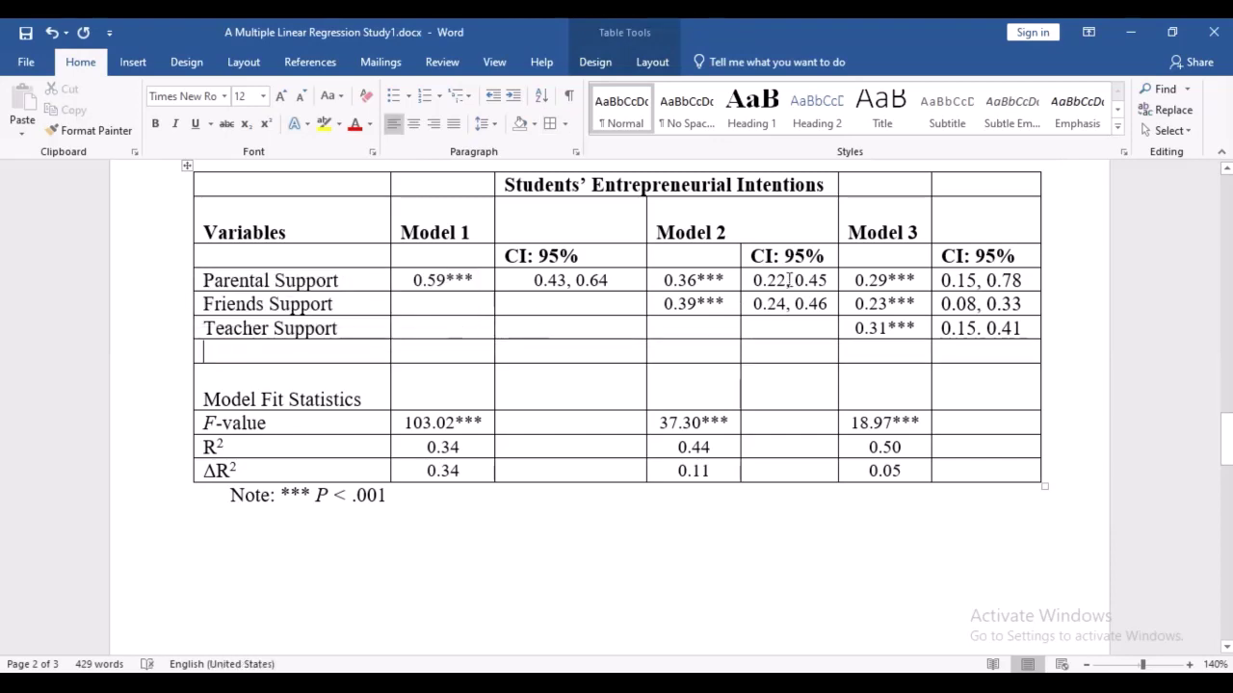
key(ctrl+s)
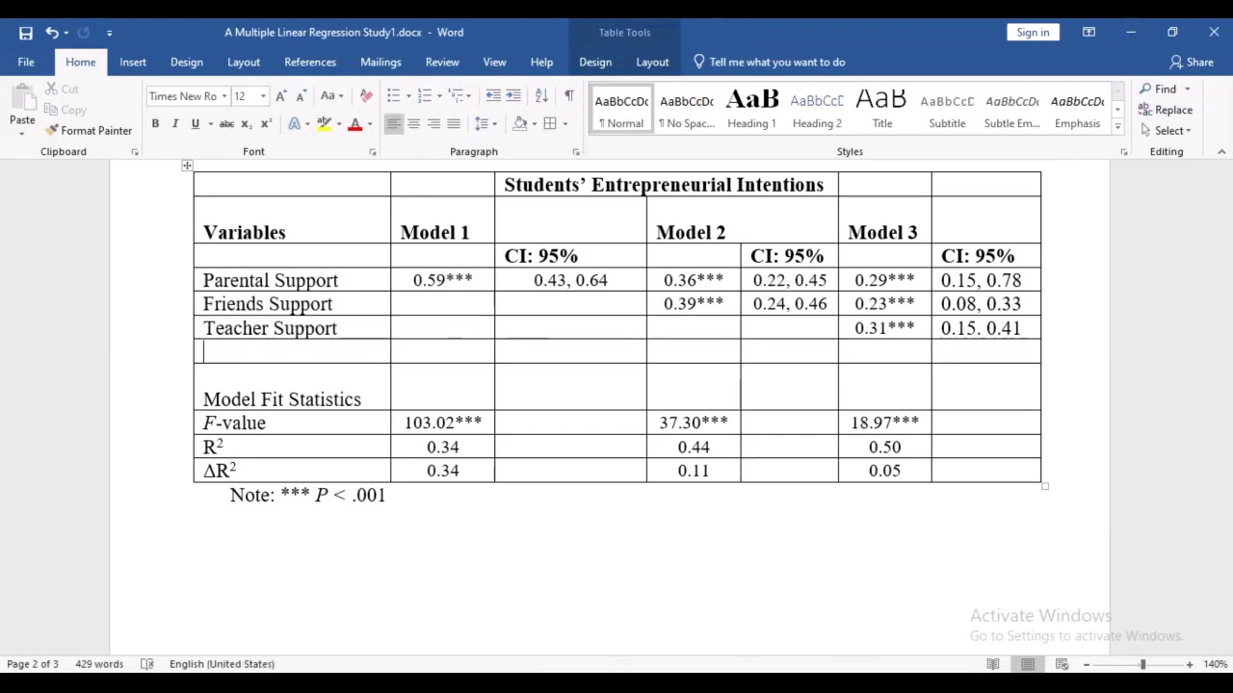
Compare the Parental_Cent coefficient and confidence interval in the SPSS output with the Parental Support values in Word's Table 1 and Results paragraph.
mouse_move(571, 658)
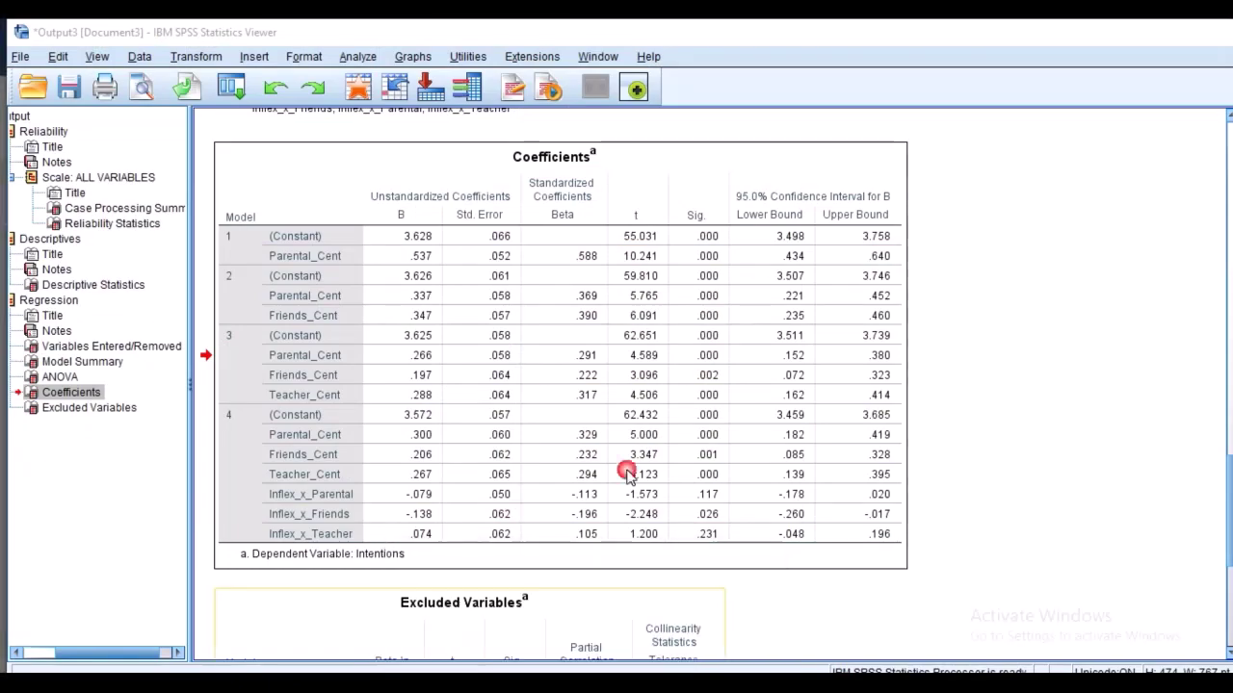
click(626, 474)
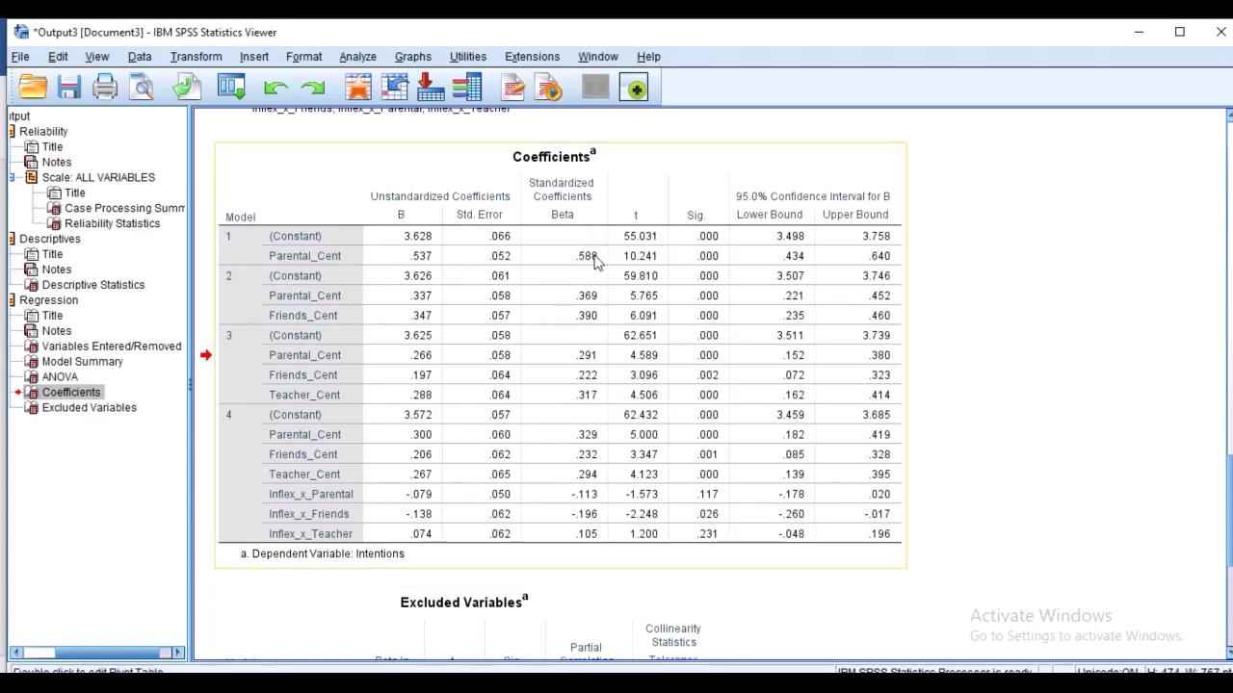
click(594, 520)
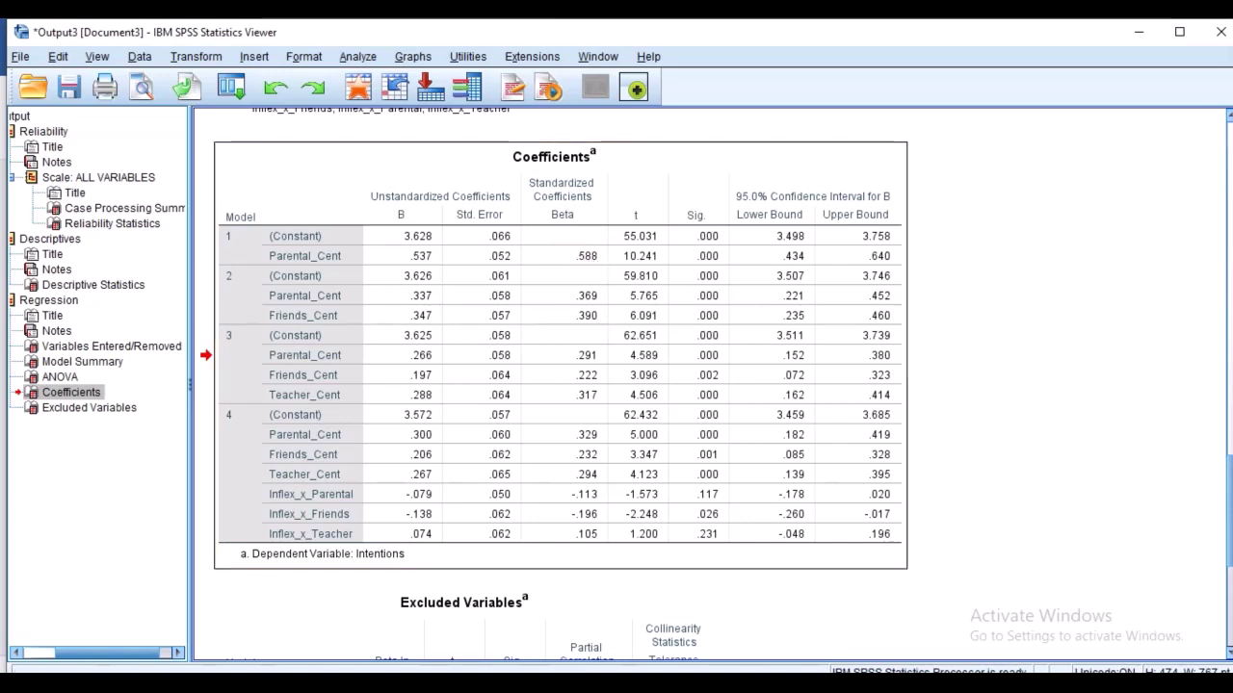
key(alt+Tab)
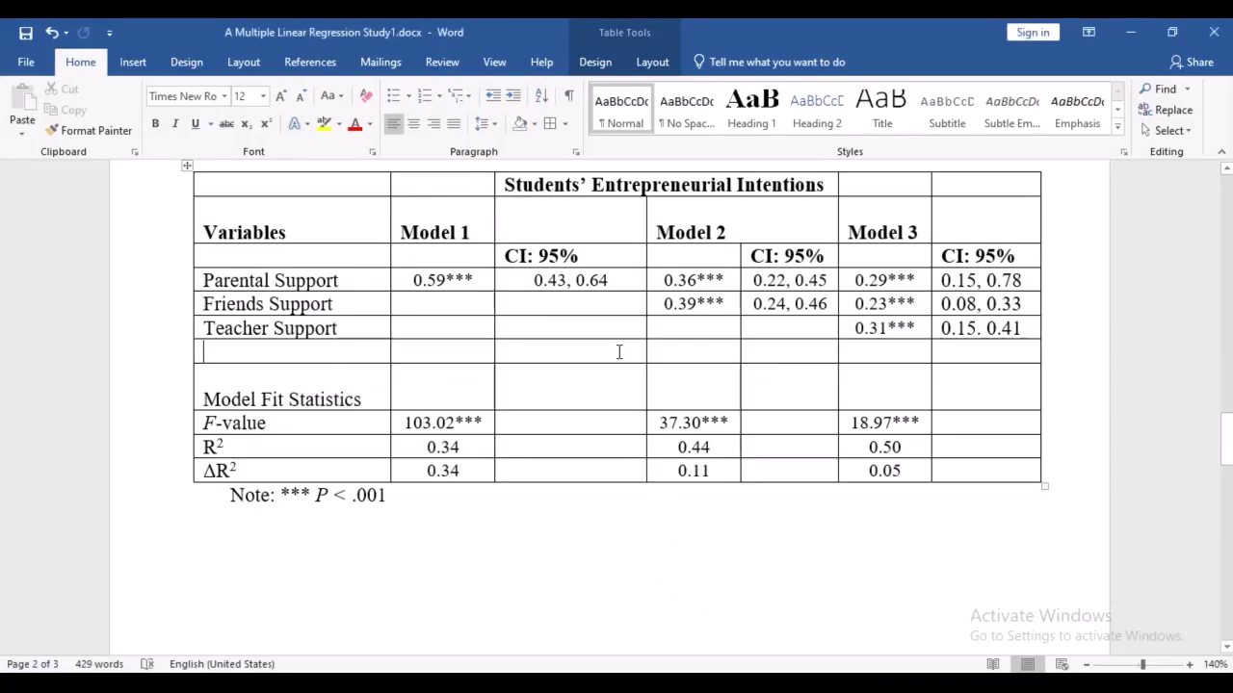
click(444, 280)
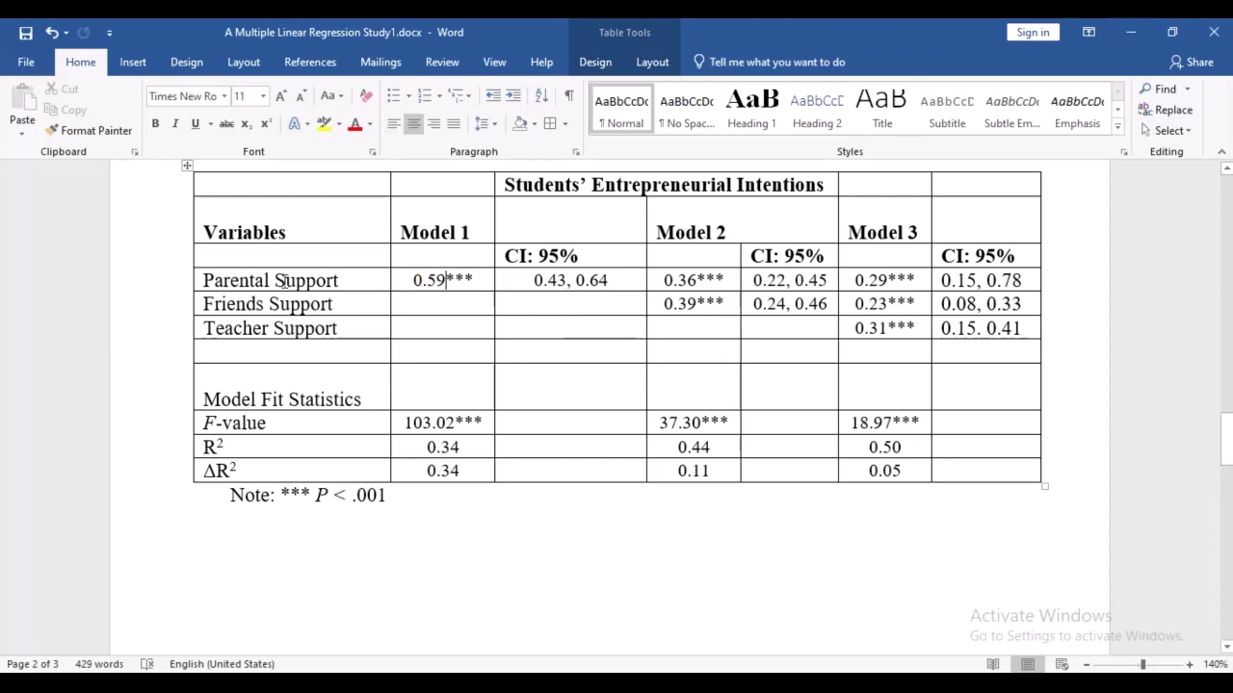
click(462, 278)
scroll(462, 279, up, 6)
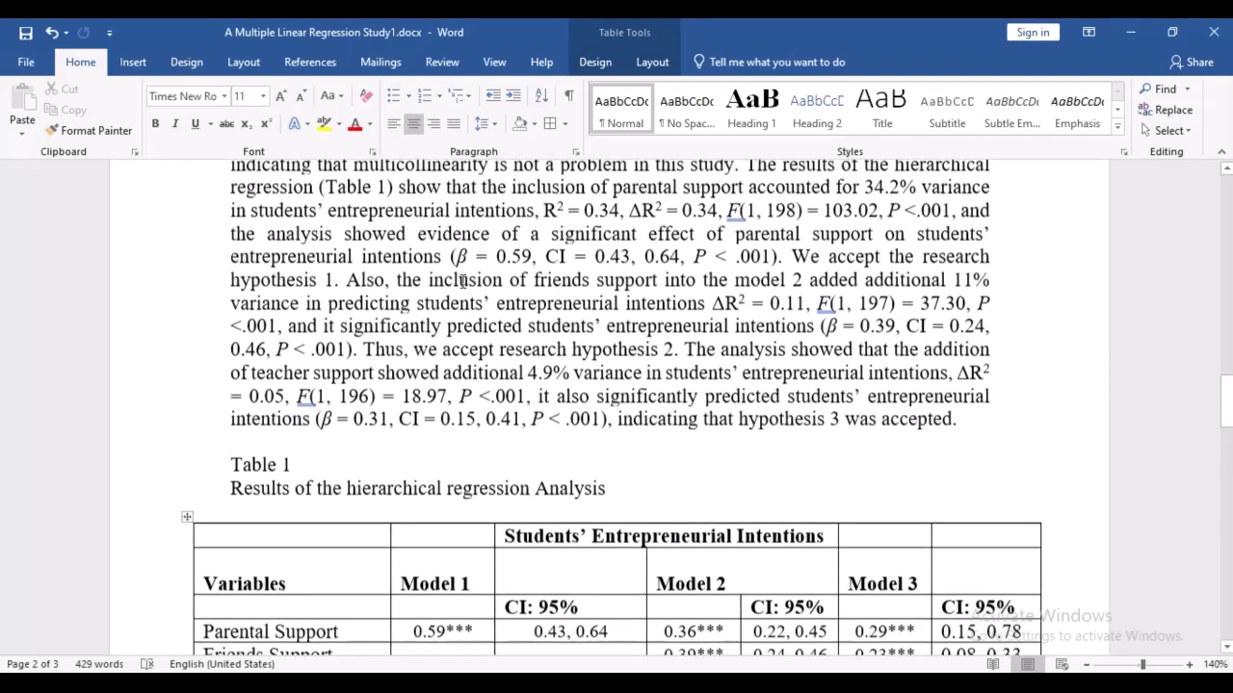
scroll(462, 279, up, 2)
drag(482, 382, 771, 383)
scroll(687, 461, down, 7)
scroll(687, 460, down, 3)
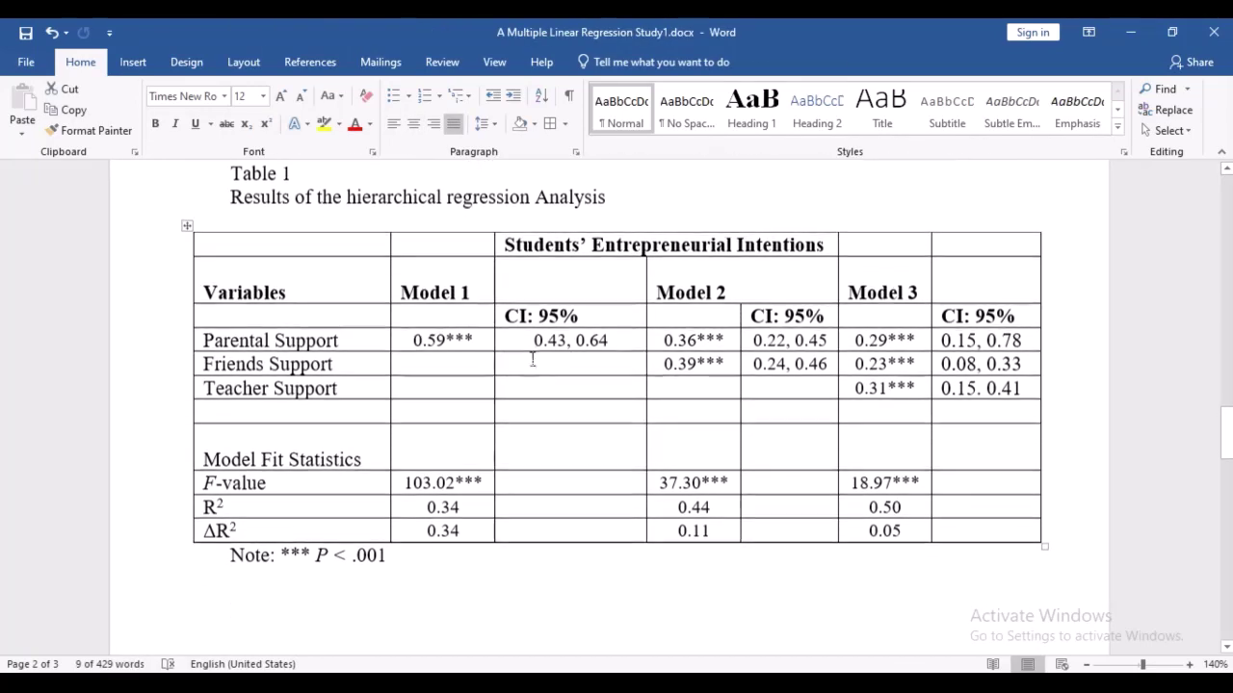
click(479, 345)
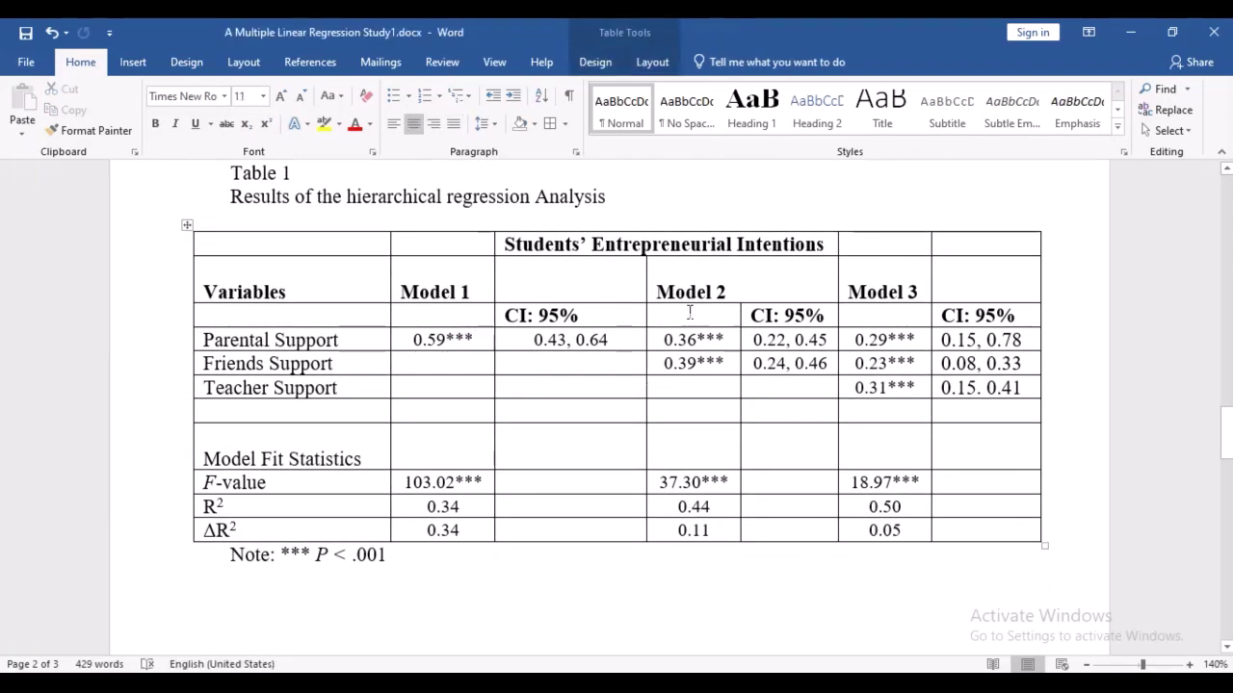
Compare the Friends_Cent coefficients in the SPSS output with the Friends Support row of Table 1 in Word.
click(578, 686)
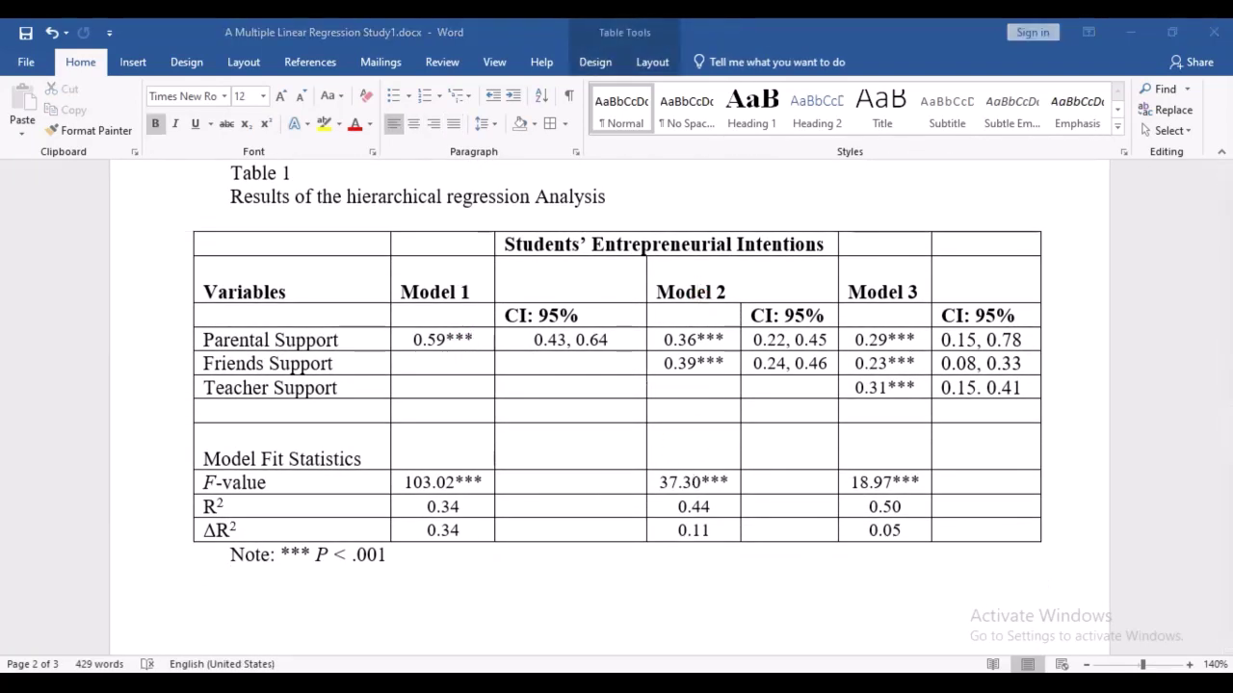
click(645, 617)
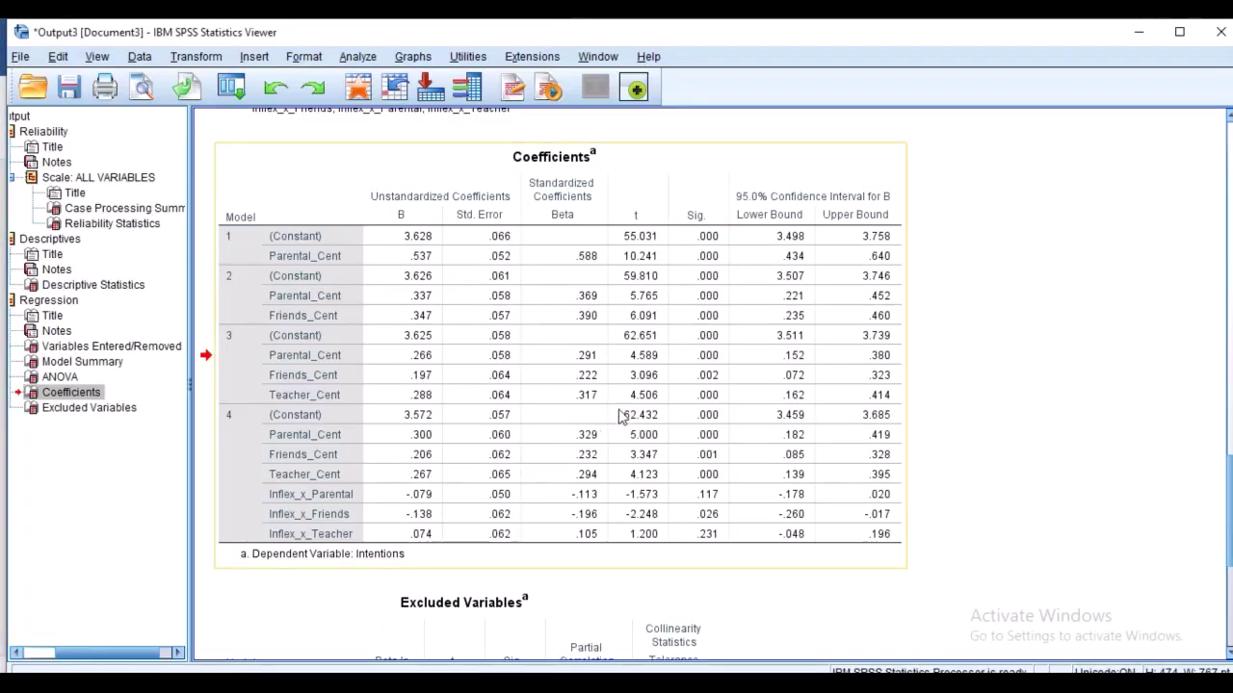
click(311, 371)
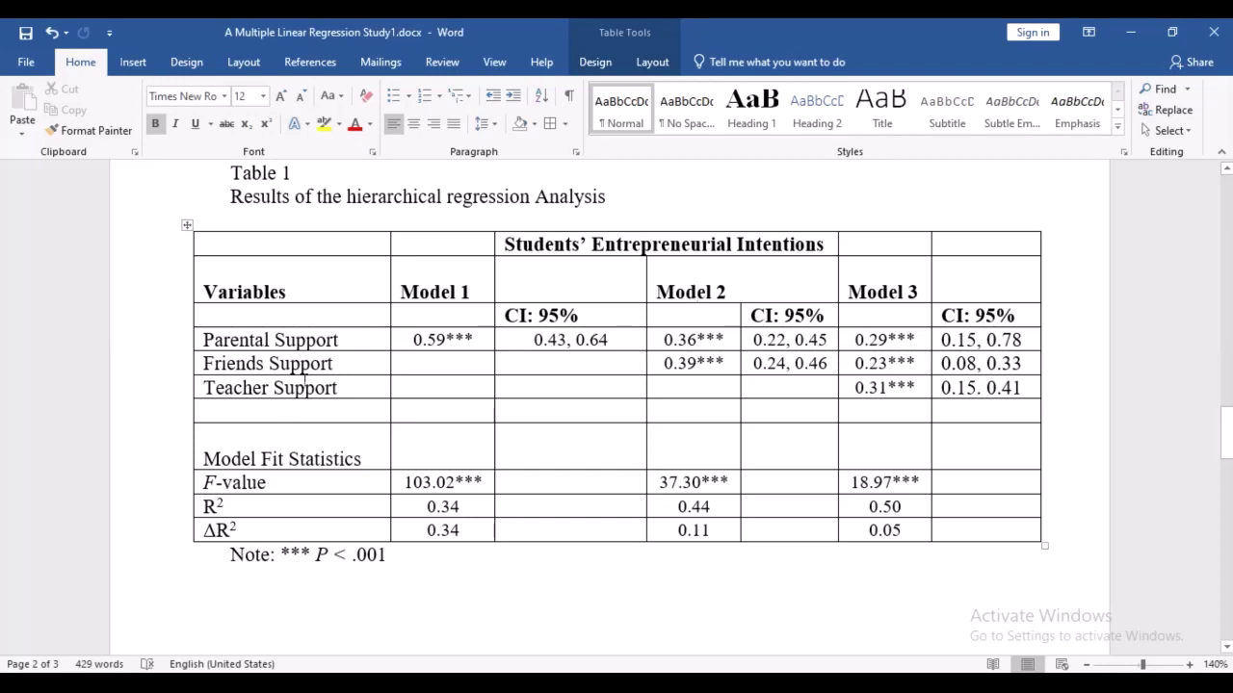
click(313, 364)
click(695, 374)
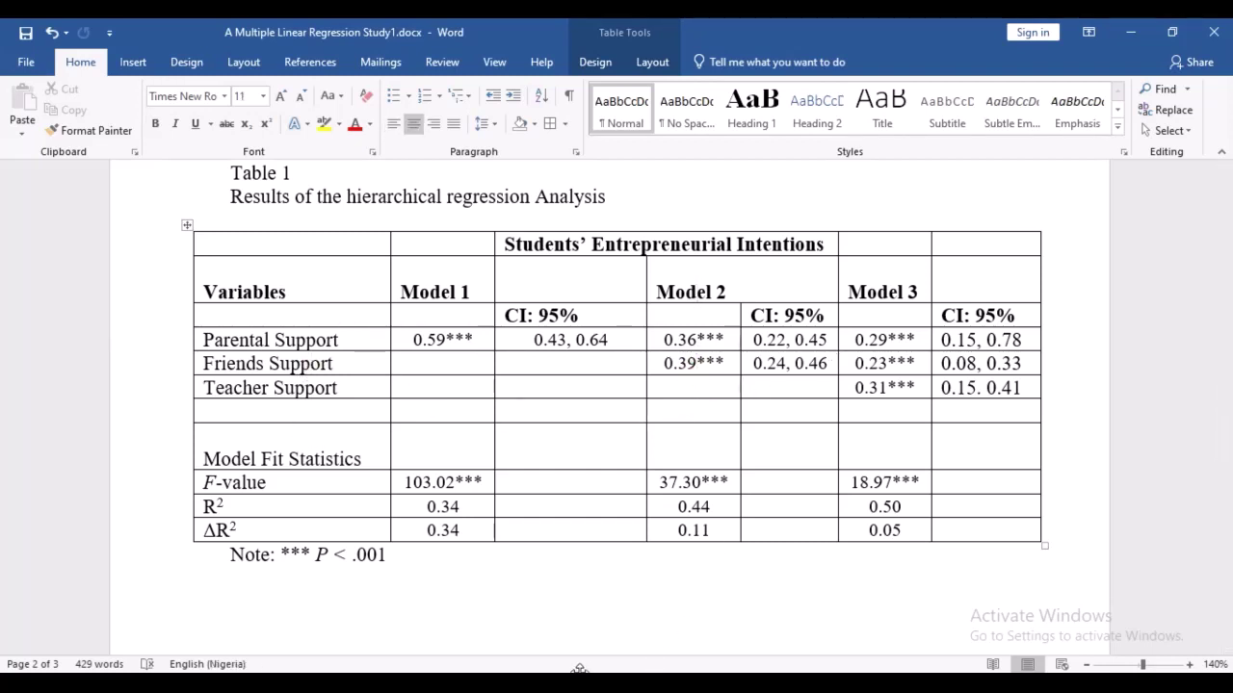
Switch back to SPSS and examine the model 4 coefficients and significance of the three inflexibility interaction terms.
key(alt+Tab)
scroll(265, 350, down, 3)
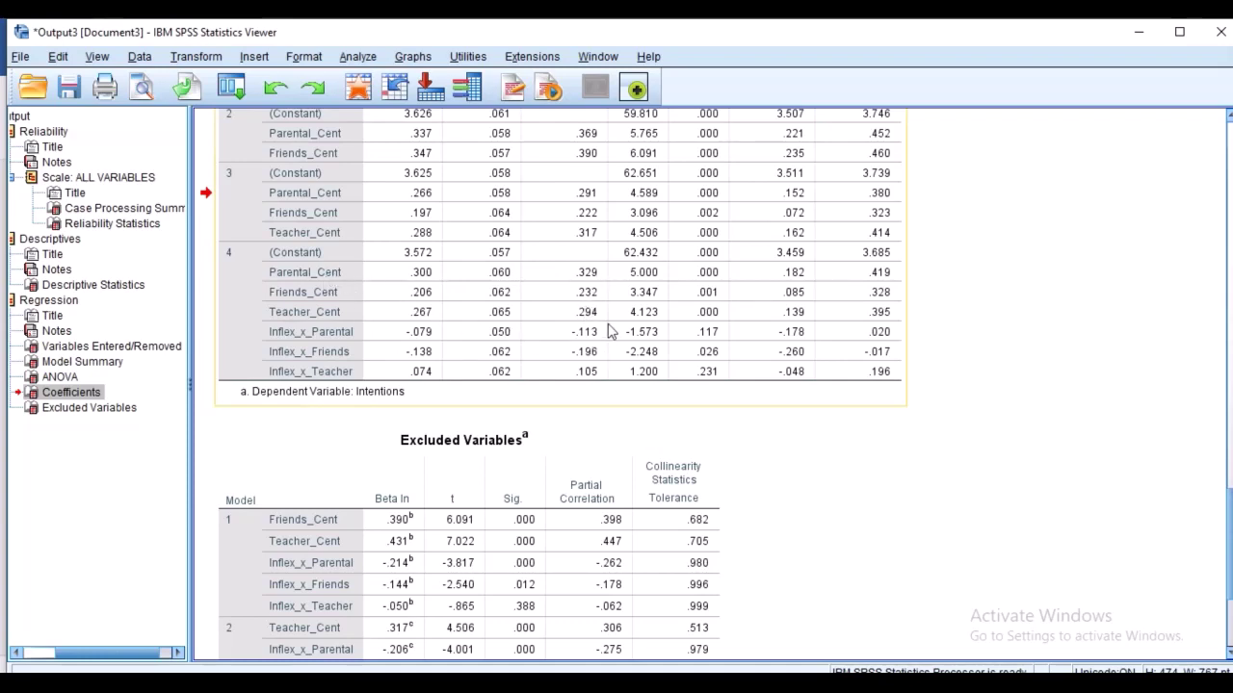
scroll(612, 332, up, 9)
scroll(612, 331, down, 6)
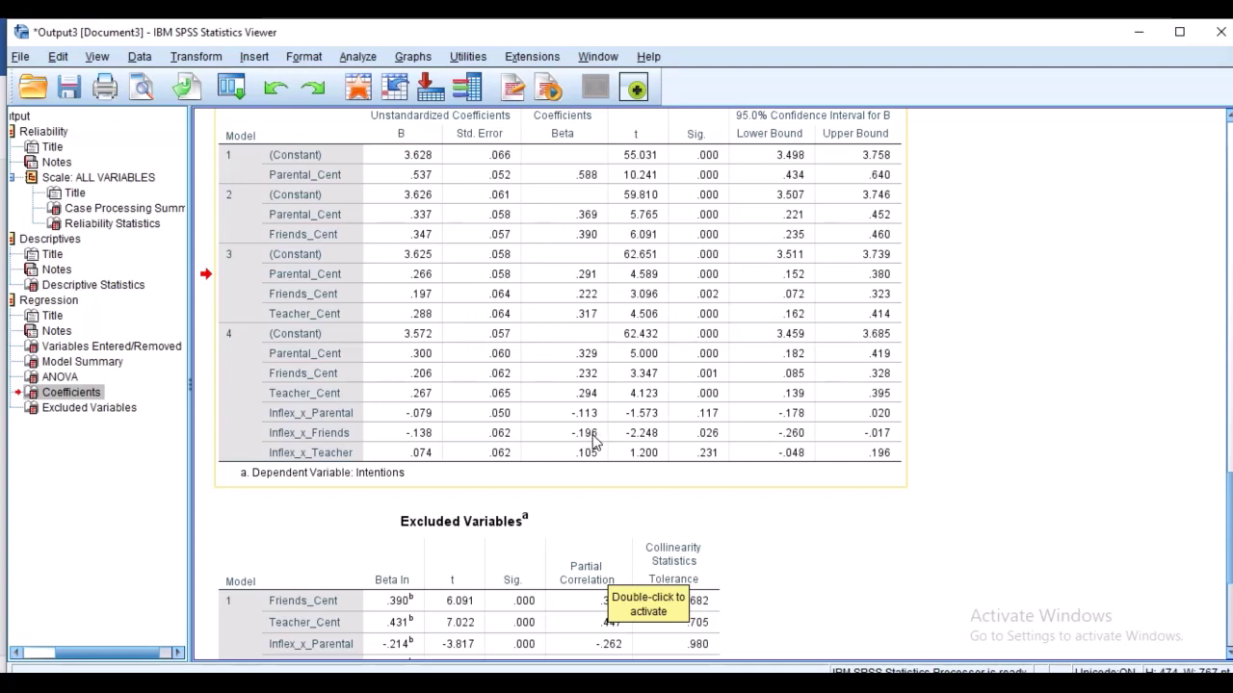
scroll(594, 441, up, 1)
scroll(598, 453, down, 3)
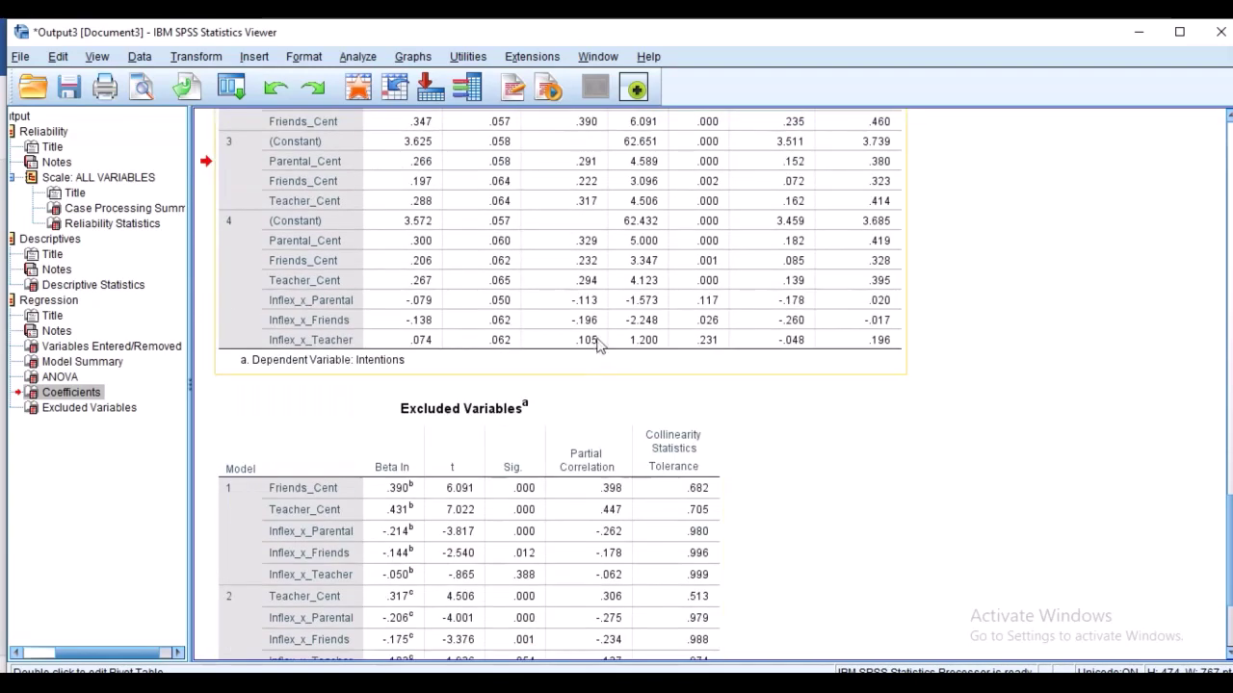
Remove Inflex_x_Friends from block 4 of the linear regression, rerun it and view the new Coefficients table.
click(246, 89)
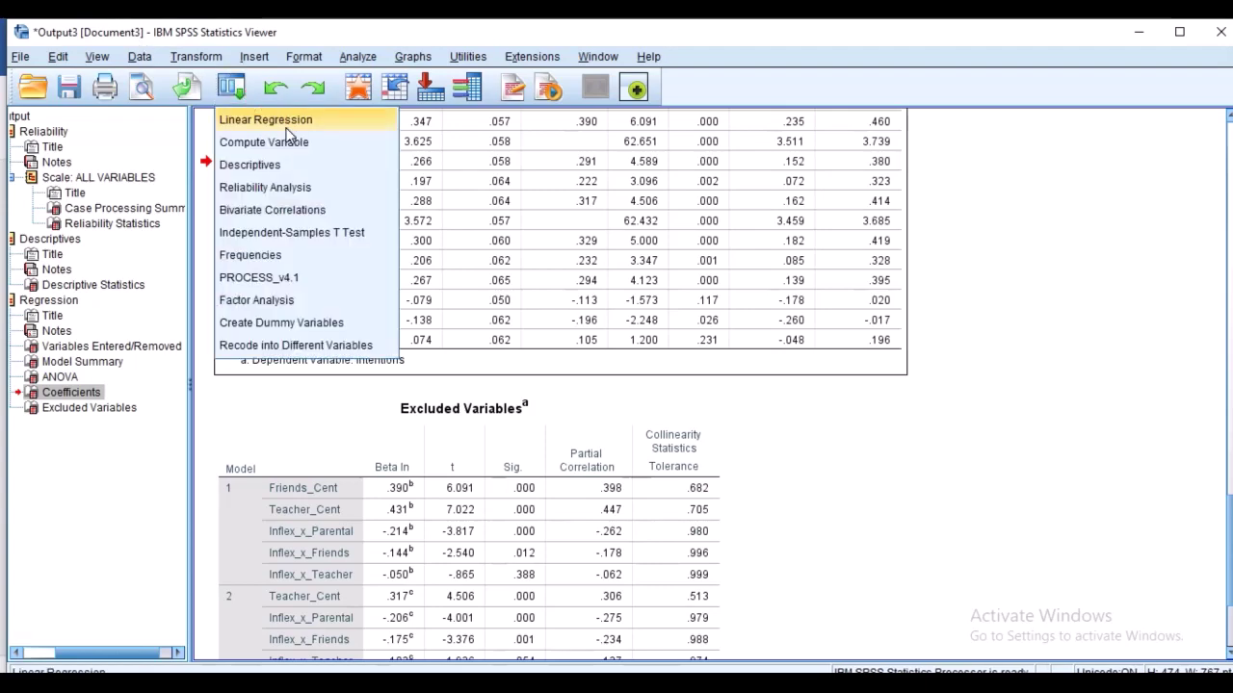
click(279, 119)
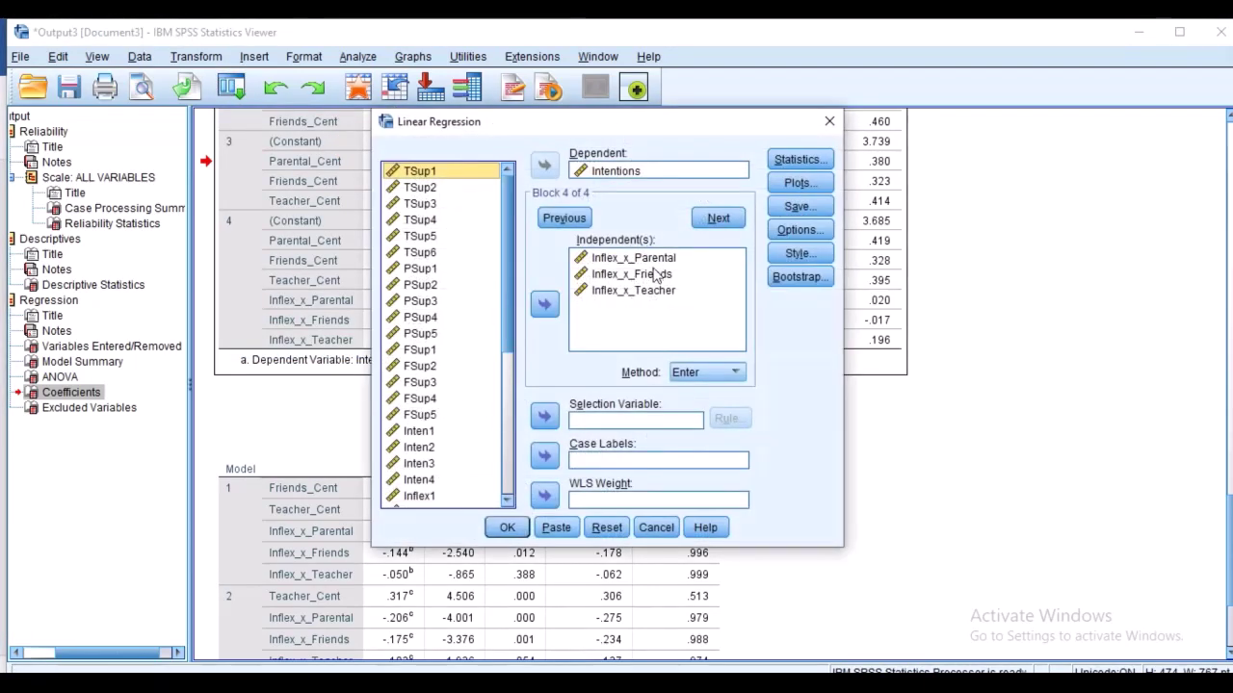
click(654, 275)
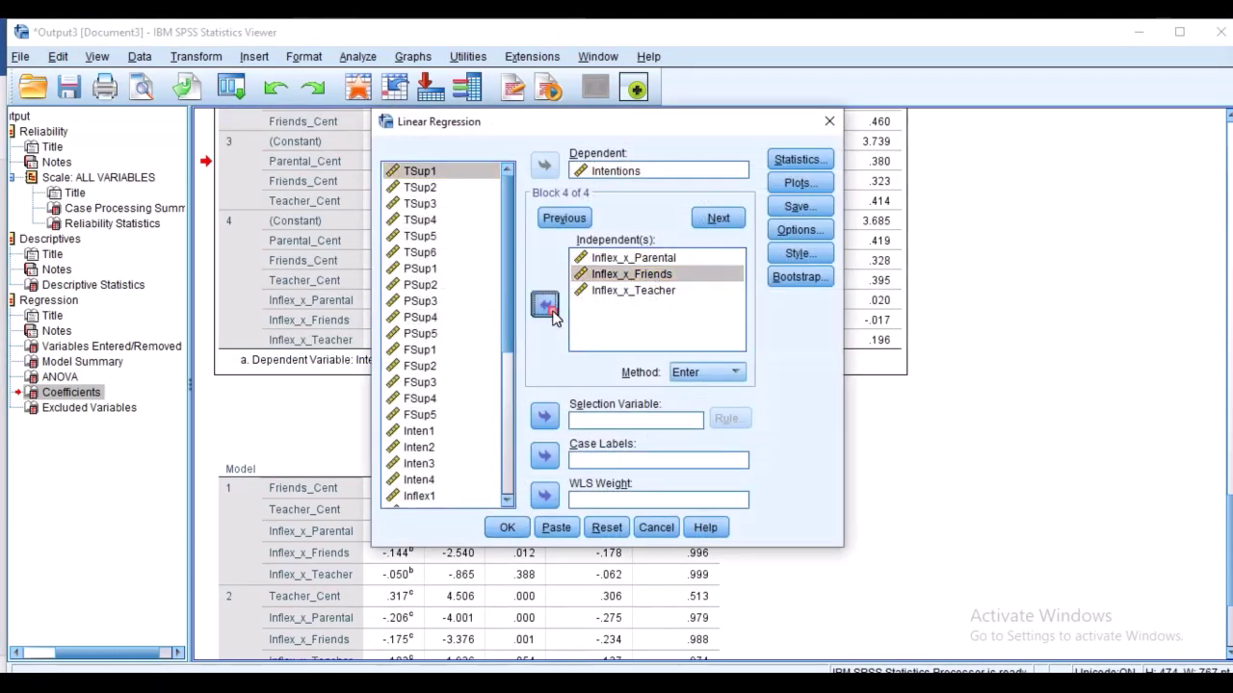
click(545, 307)
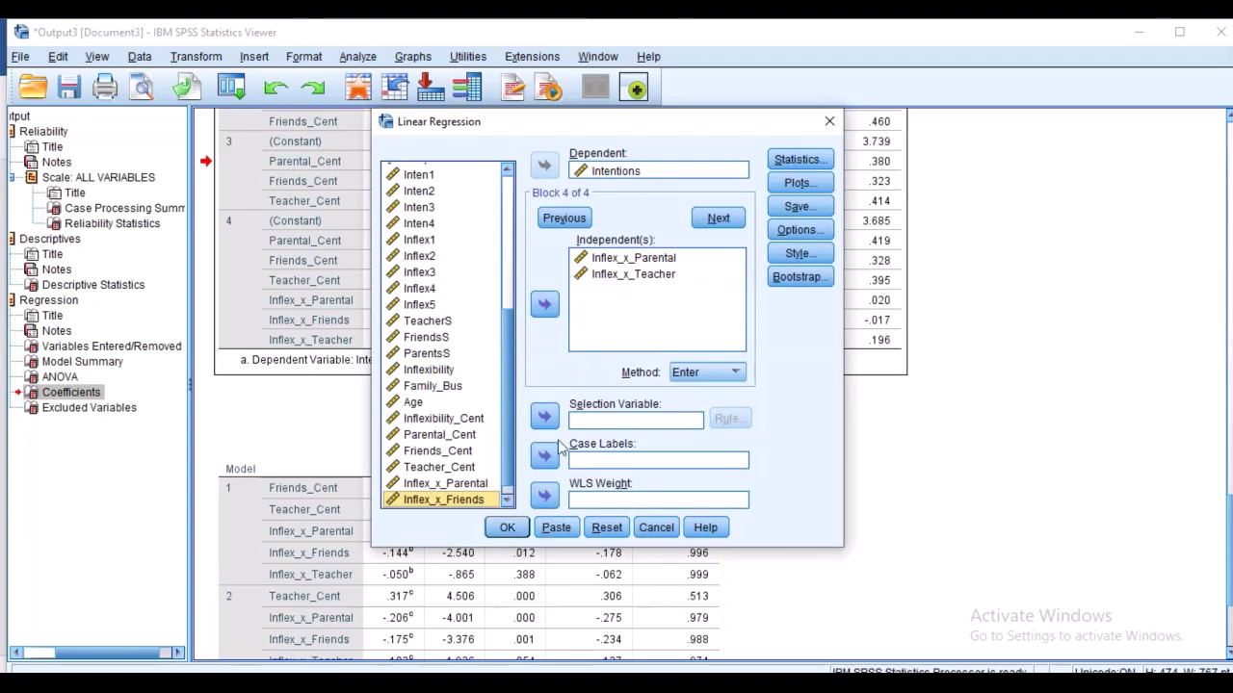
click(518, 527)
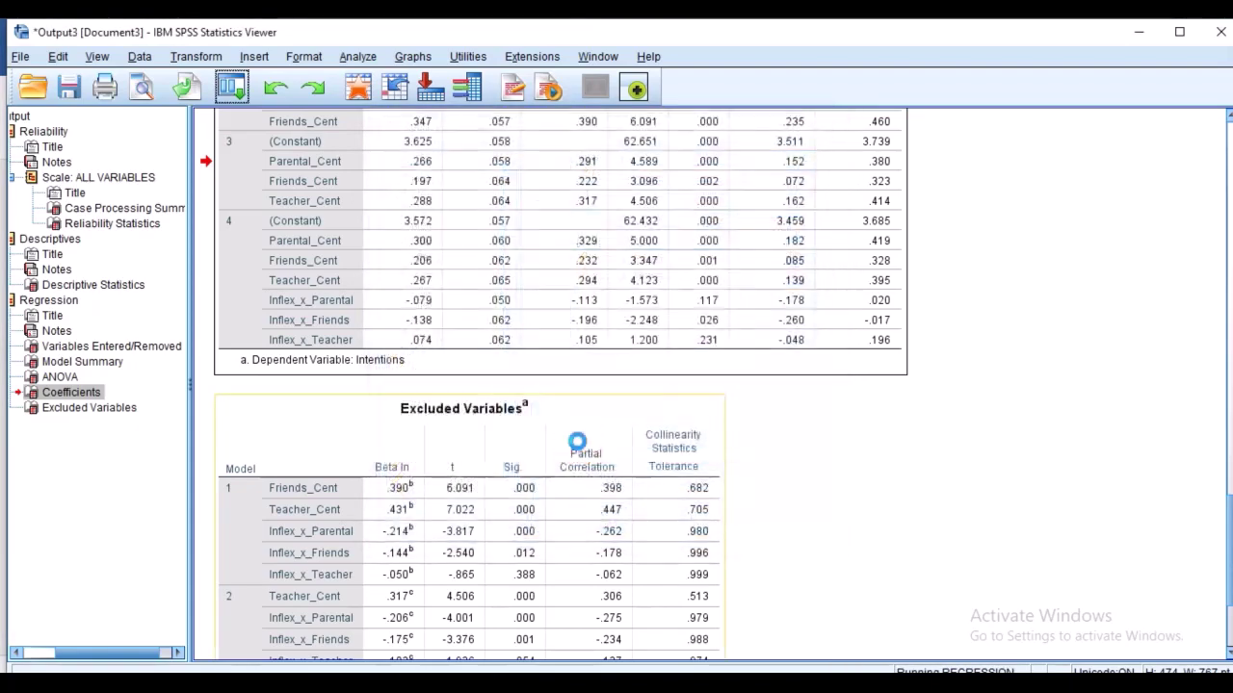
scroll(583, 439, down, 15)
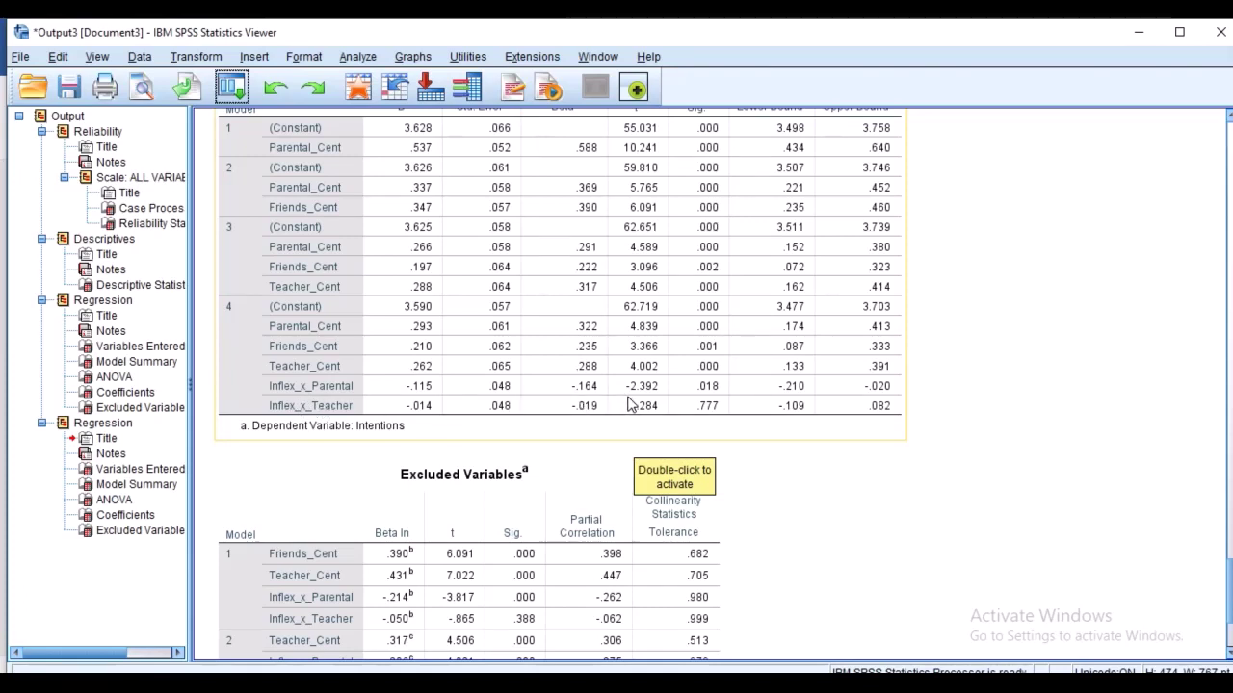
Remove Inflex_x_Teacher from block 4 of the linear regression, rerun it and select the new Coefficients table.
click(231, 88)
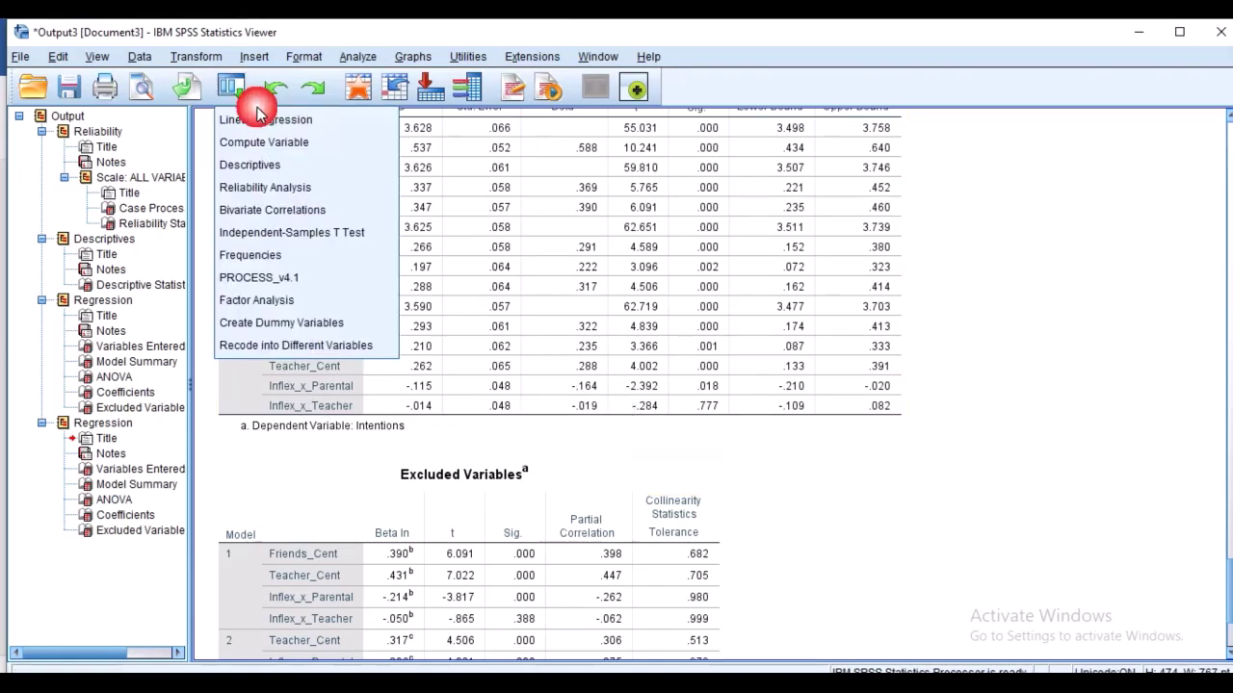
click(267, 120)
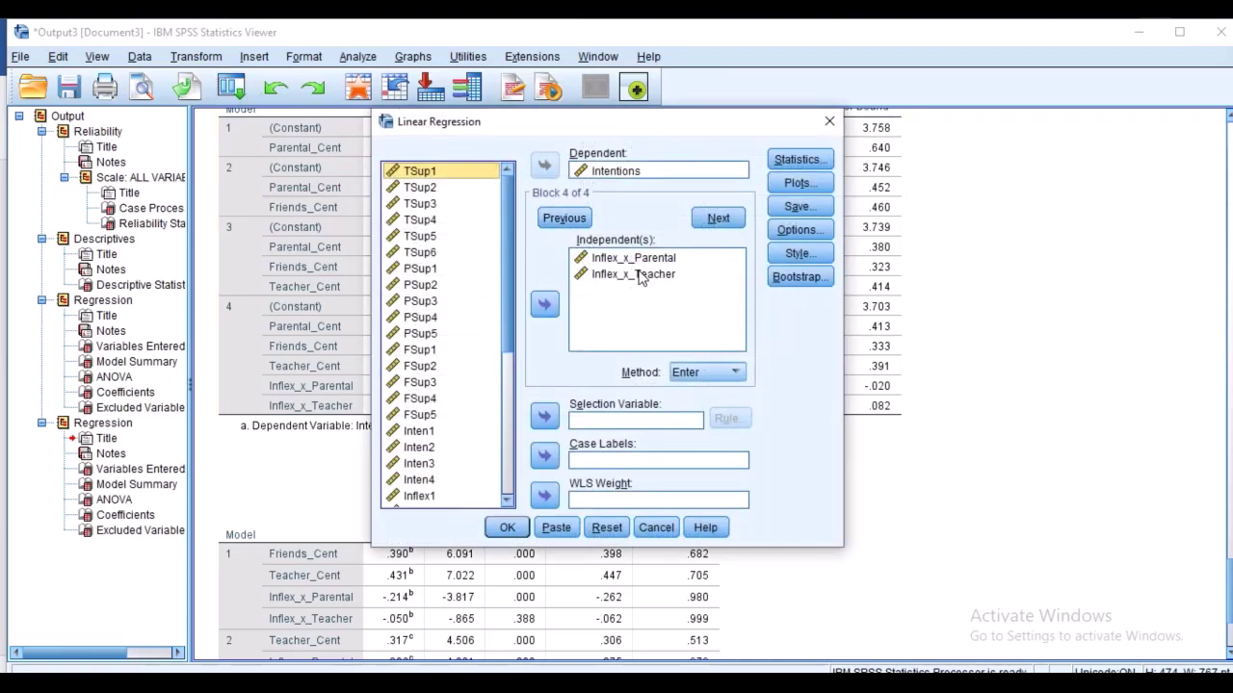
click(638, 274)
click(541, 303)
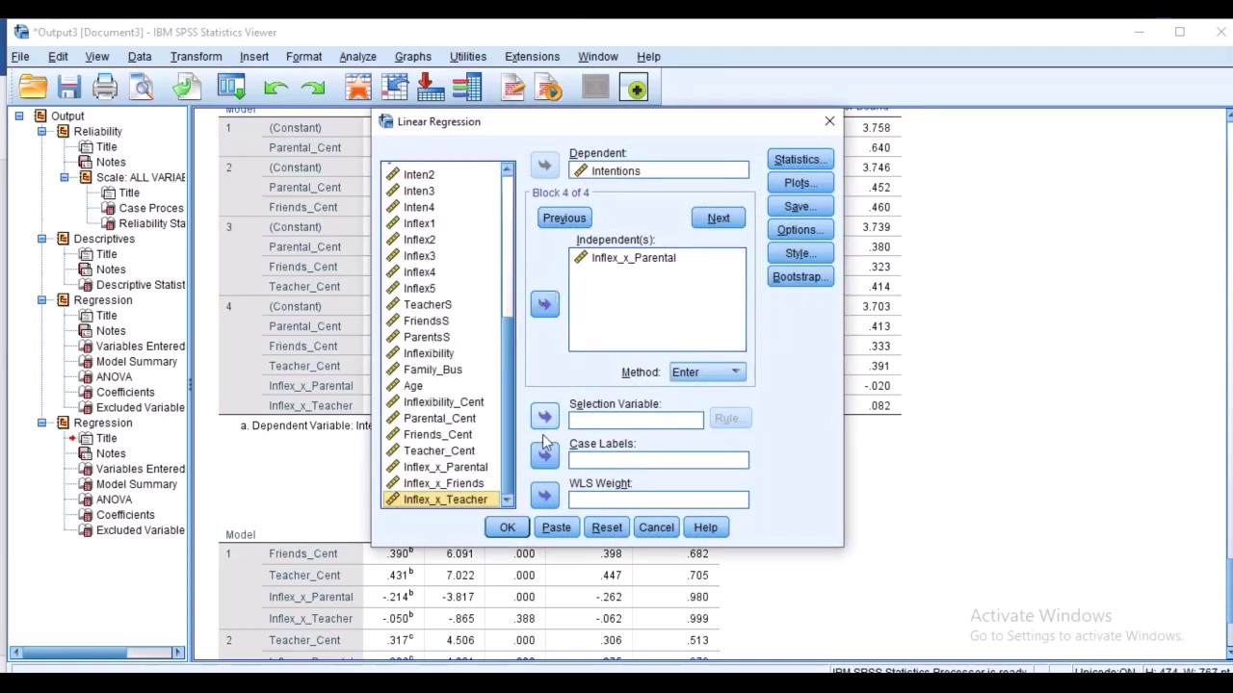
click(506, 528)
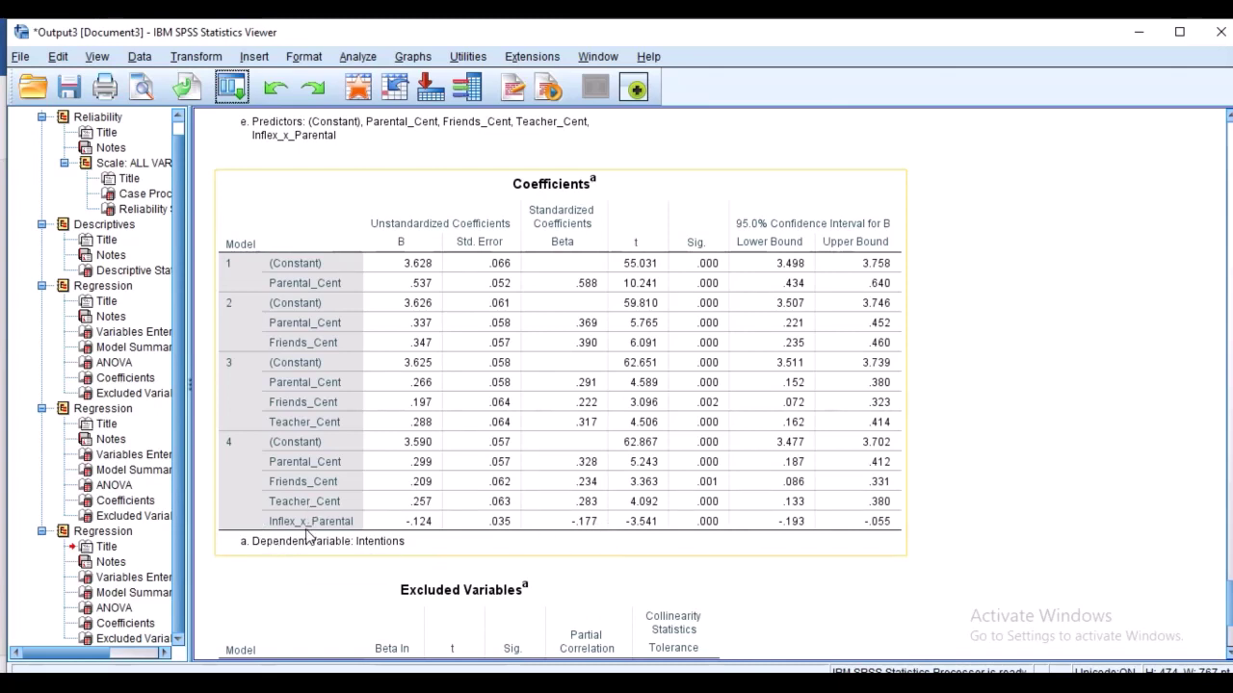
click(581, 527)
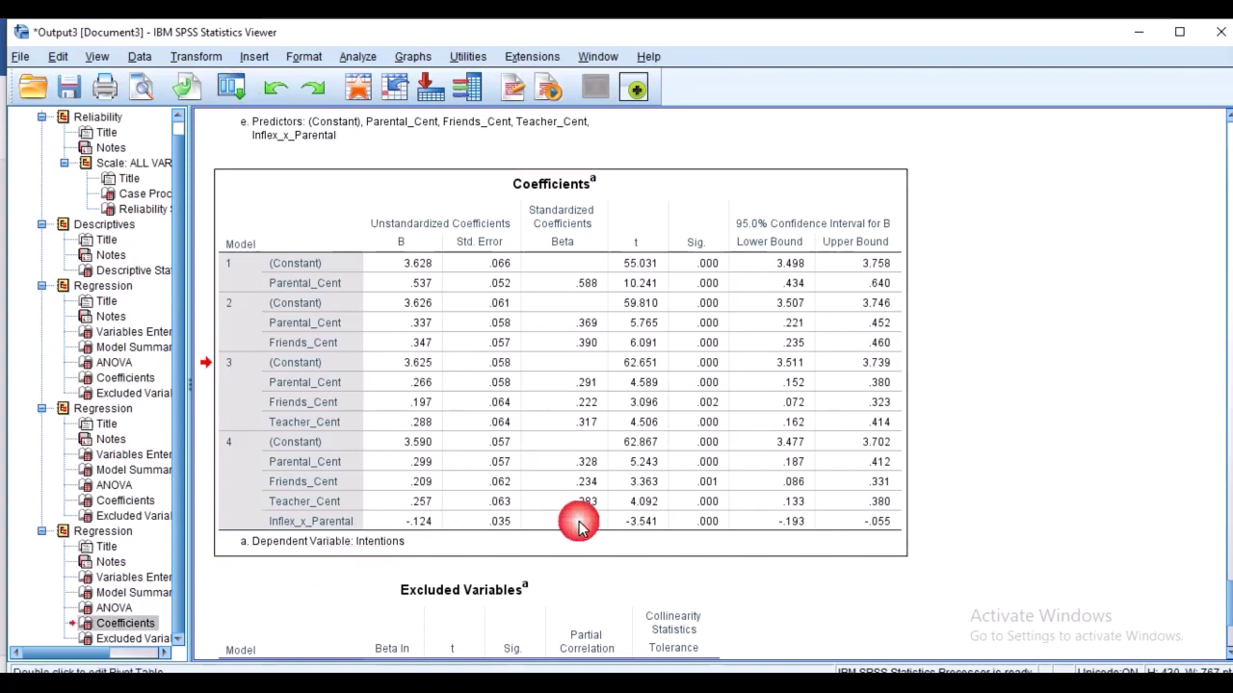
double_click(581, 527)
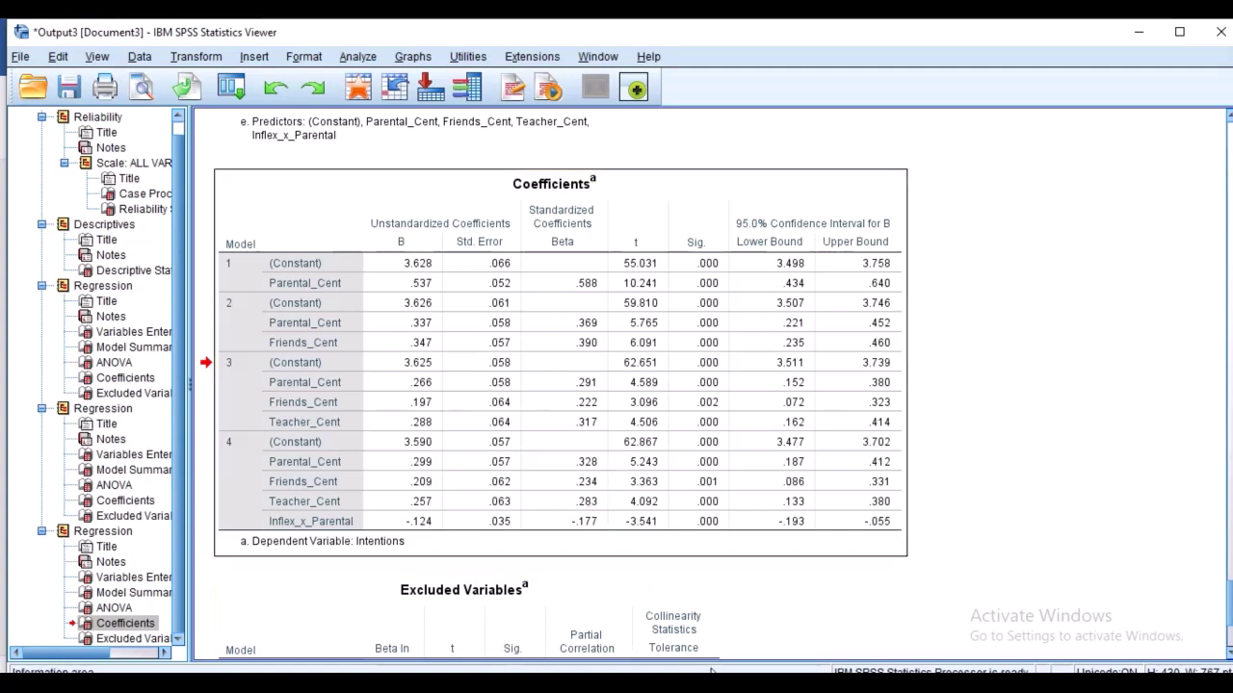
Switch to Word and extend Table 1 with two columns after Model 3, headed Model 4 and CI: 95%.
key(alt+Tab)
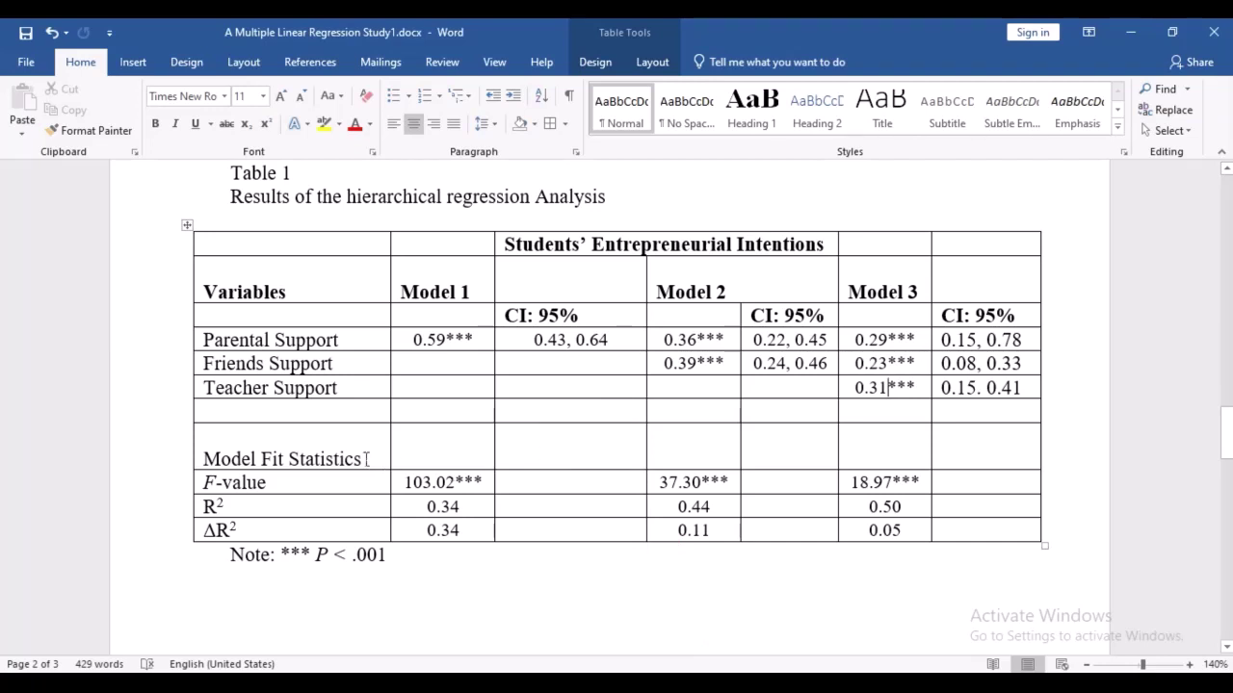
mouse_move(191, 425)
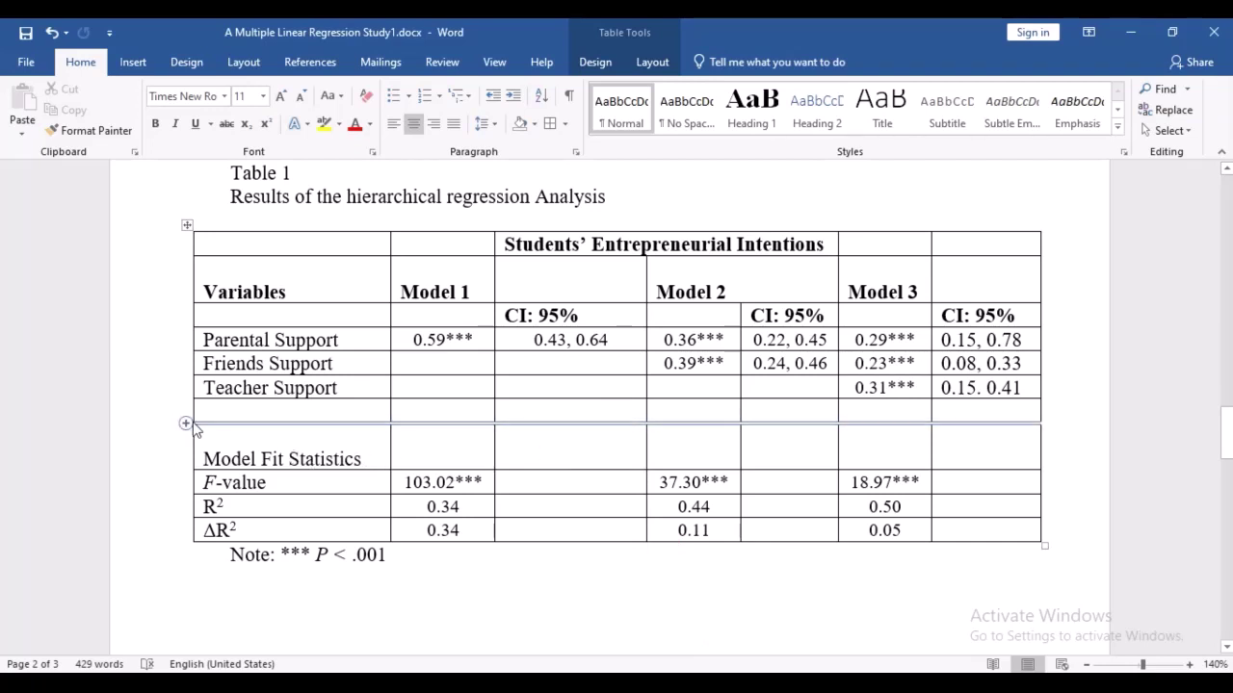
click(222, 416)
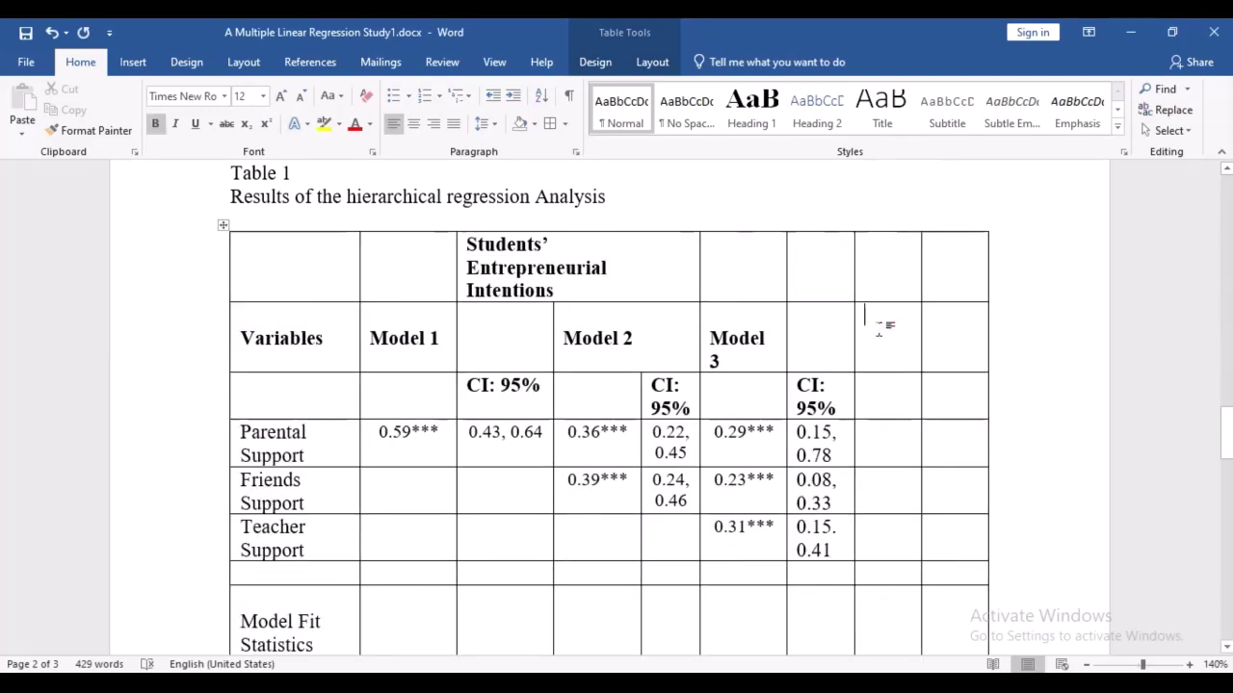
text(Model 4)
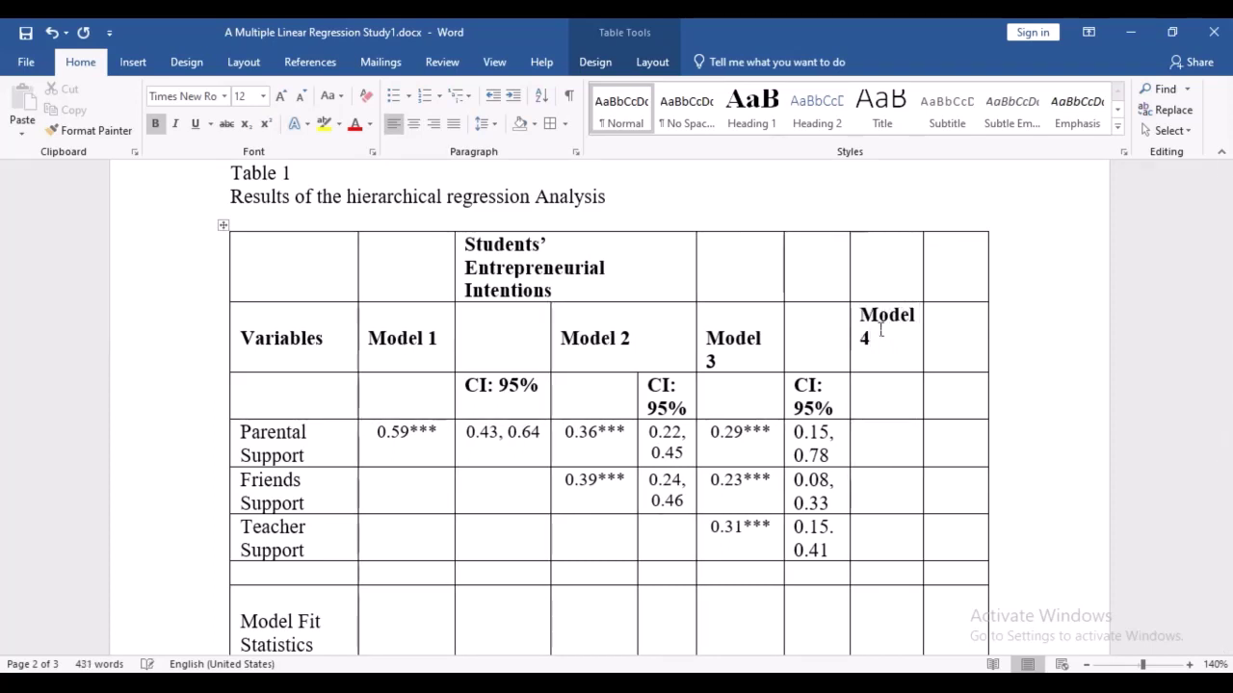
text(CI:)
key(BackSpace)
key(BackSpace)
key(BackSpace)
key(BackSpace)
text(95%)
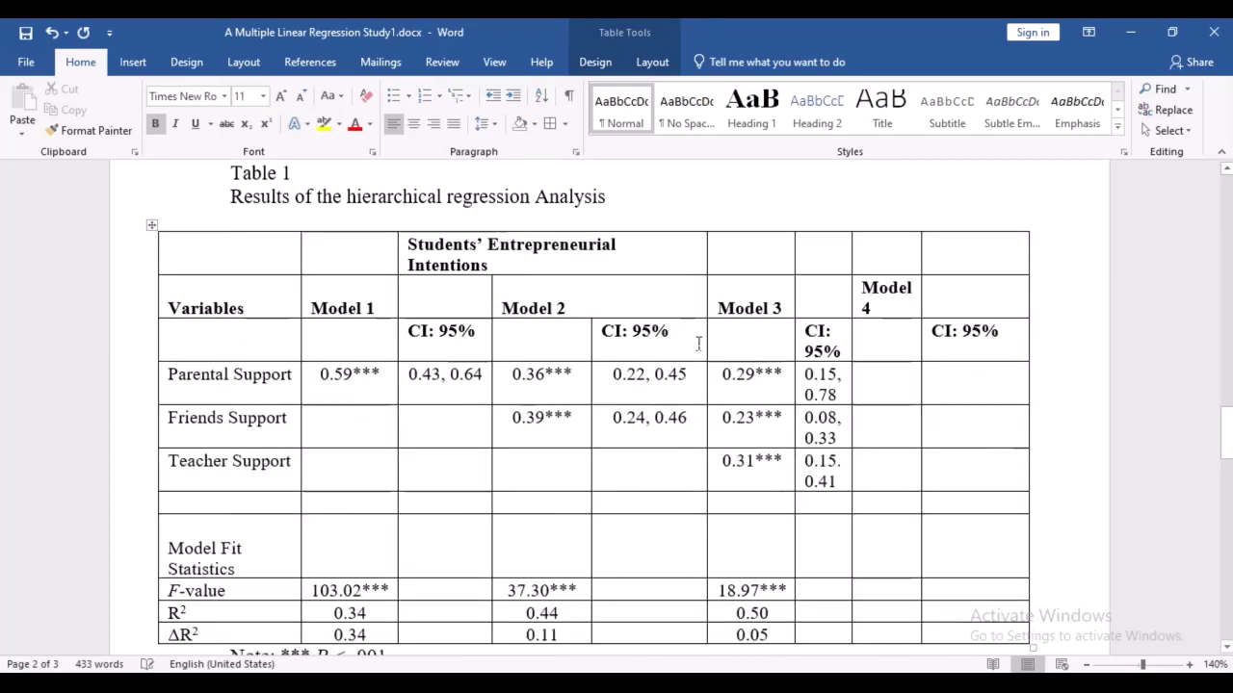
Adjust Table 1's column widths so the Model 3 and Model 4 columns and their CI: 95% headings fit on one line.
mouse_move(710, 347)
mouse_down()
mouse_move(683, 350)
mouse_move(695, 351)
mouse_up()
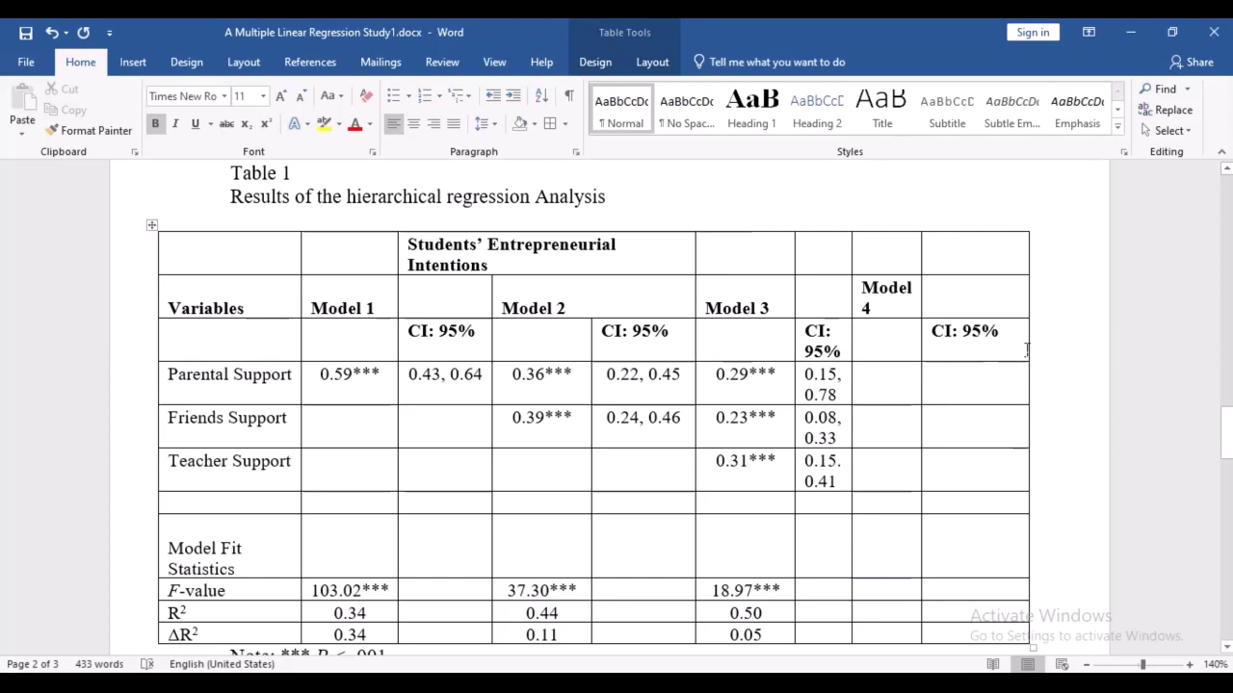
drag(1027, 350, 1065, 355)
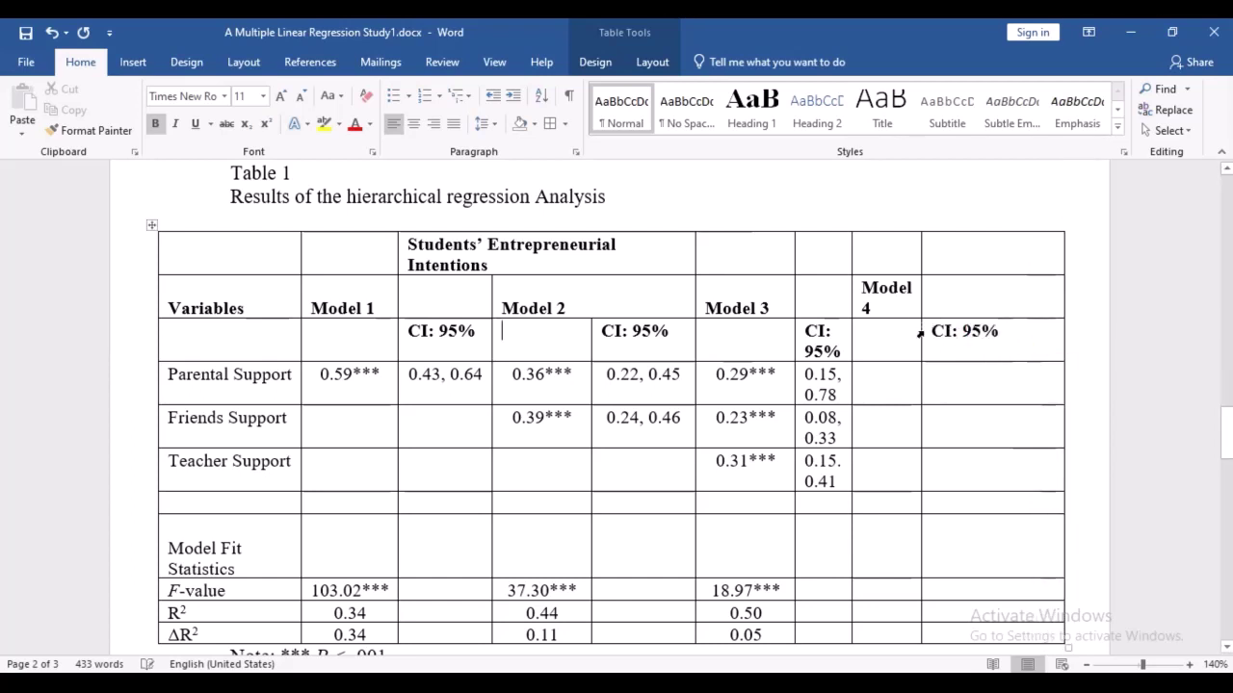
drag(918, 331, 969, 350)
click(963, 347)
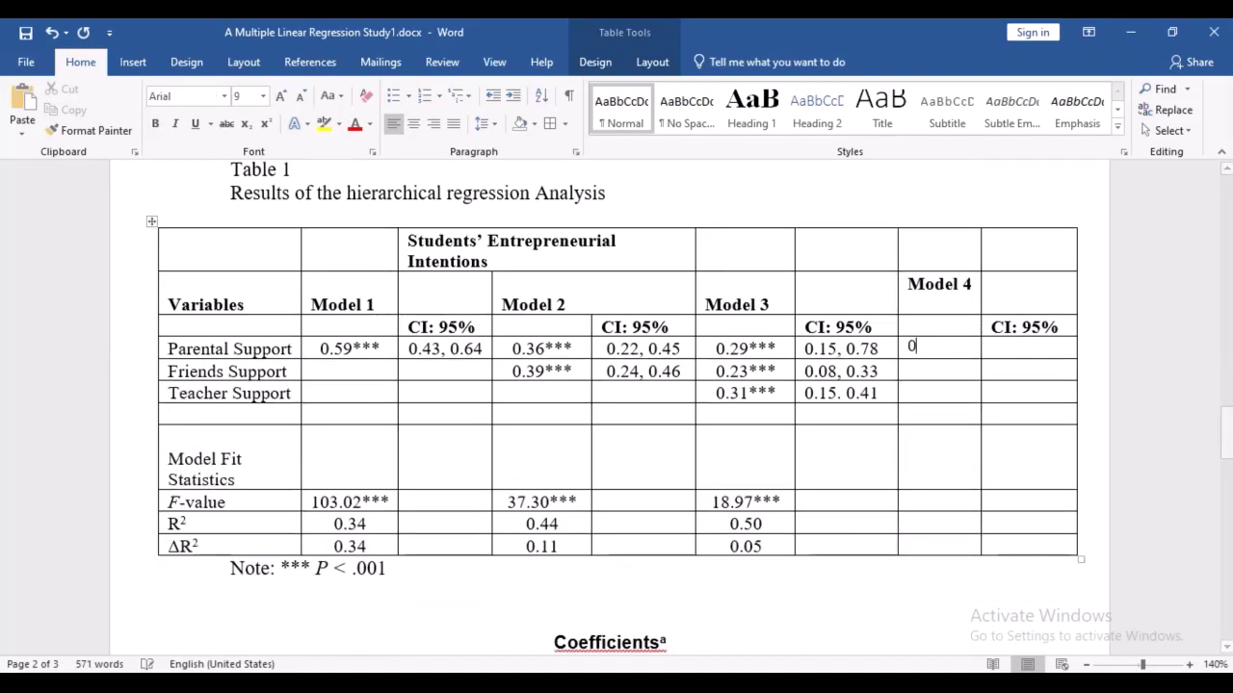
Copy Parental_Cent's model 4 standardized Beta, .328, from the Coefficients table into the Parental Support row under Model 4.
scroll(961, 347, down, 10)
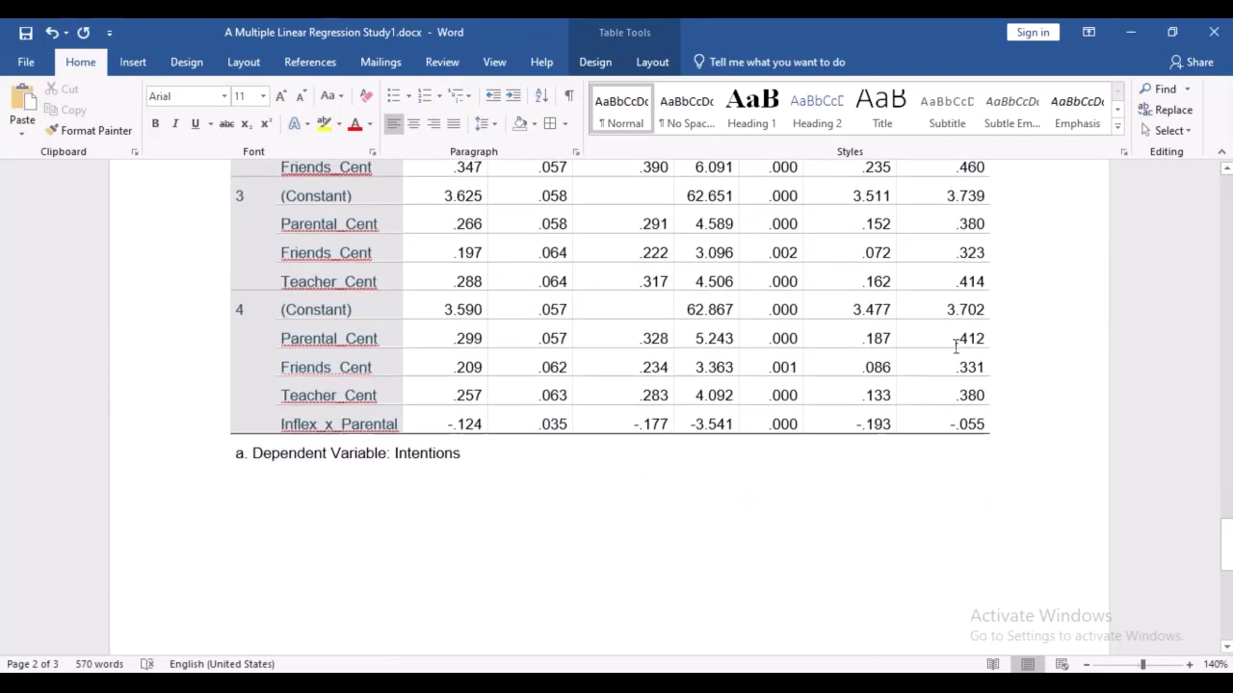
scroll(956, 347, up, 1)
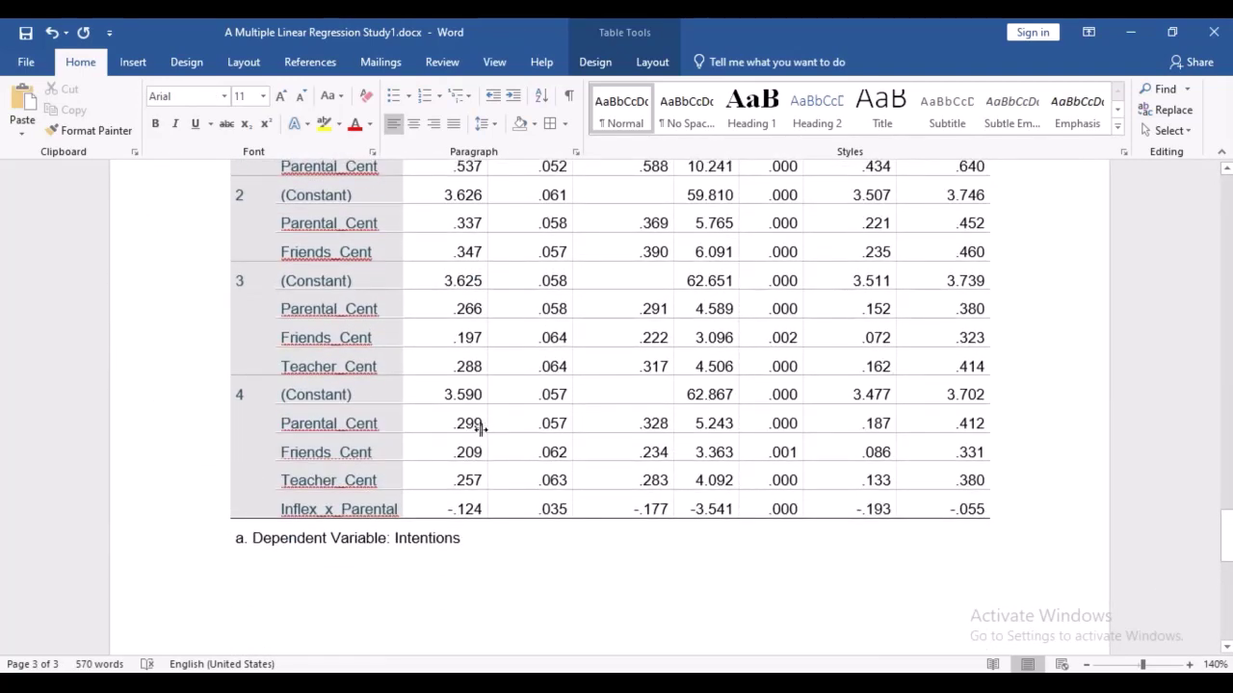
drag(634, 425, 668, 425)
key(ctrl+c)
scroll(790, 410, up, 20)
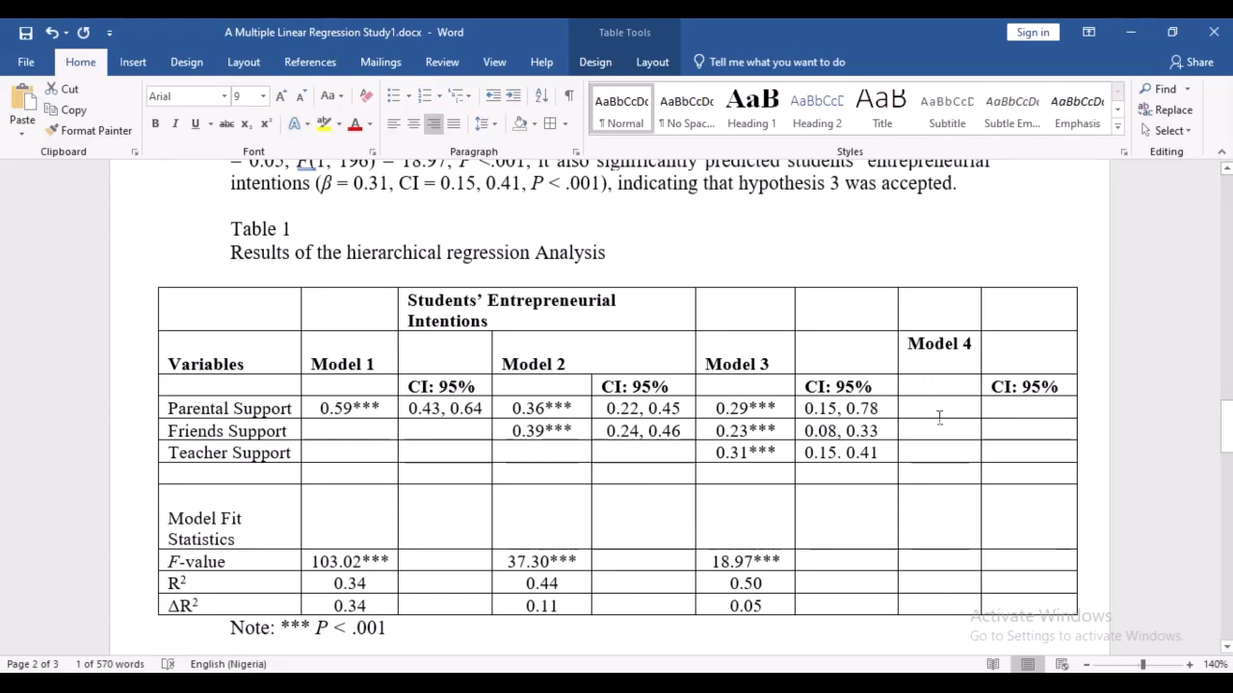
click(936, 413)
key(ctrl+v)
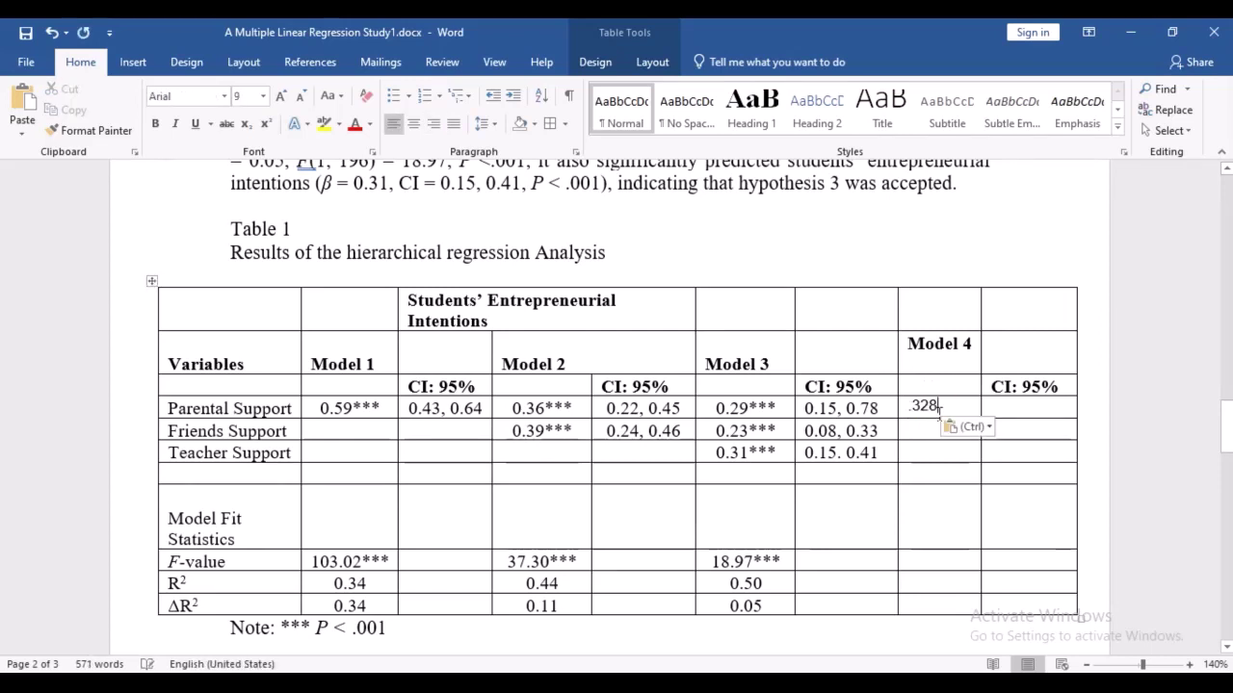
Round the Parental Support coefficient under Model 4 to two decimals with a leading zero and significance asterisks, as 0.33***.
key(BackSpace)
key(BackSpace)
text(2)
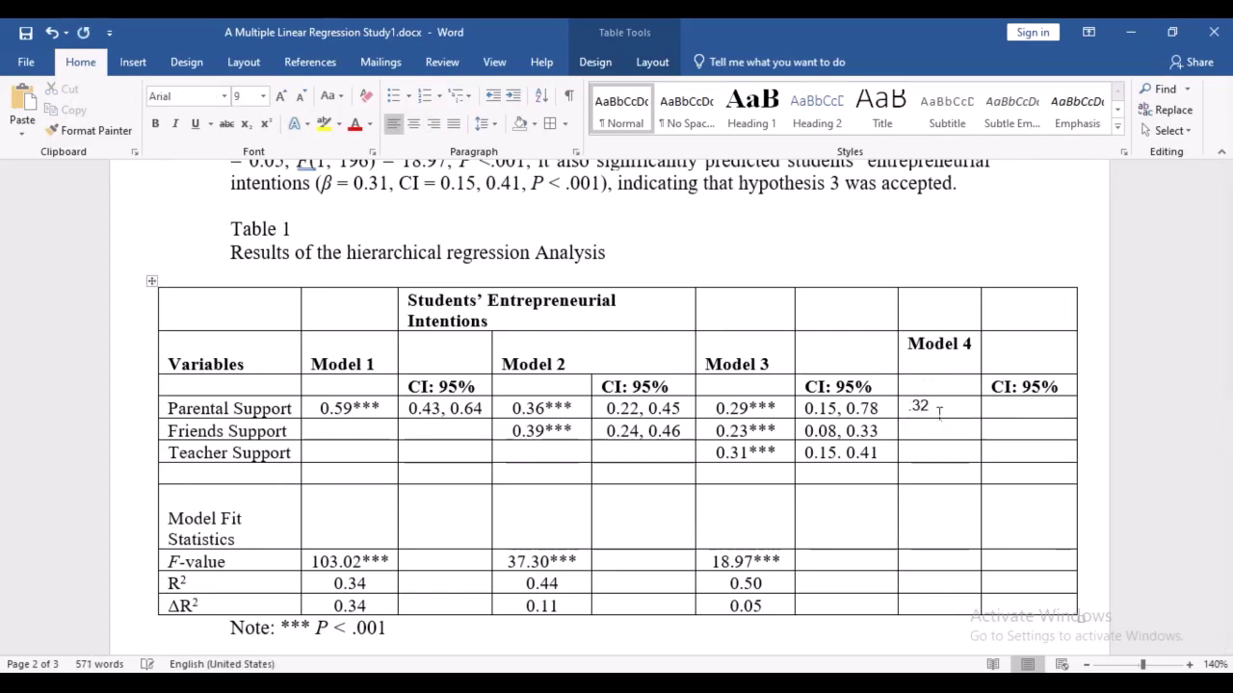
key(BackSpace)
text(3)
key(Home)
text(0.33)
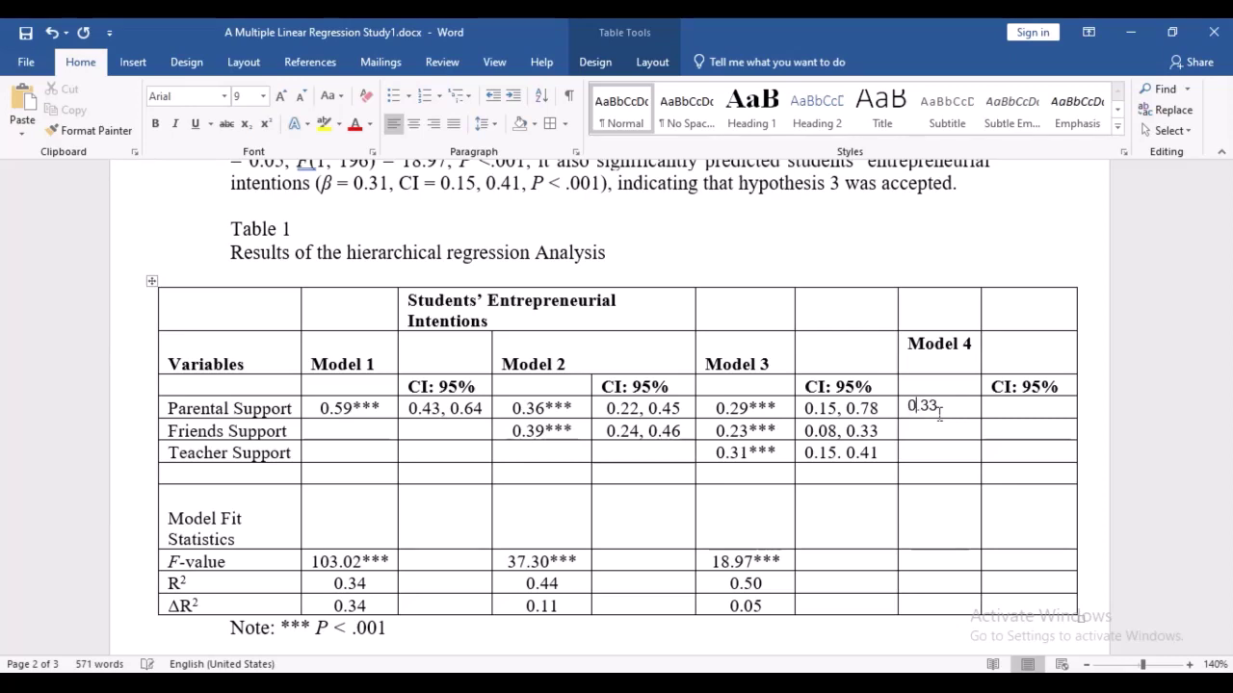
text(*)
Copy Parental_Cent's model 4 lower bound, .187, from the Coefficients table into the Parental Support row's last CI: 95% cell.
scroll(939, 412, down, 15)
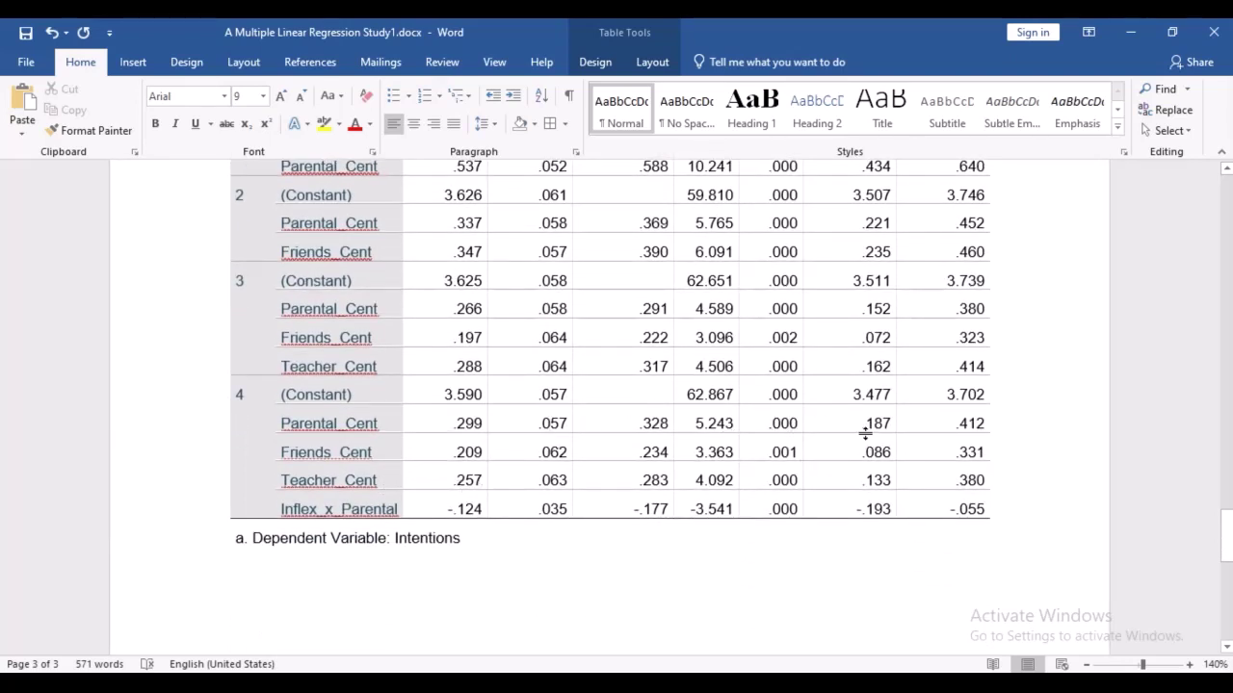
drag(857, 423, 884, 429)
key(ctrl+c)
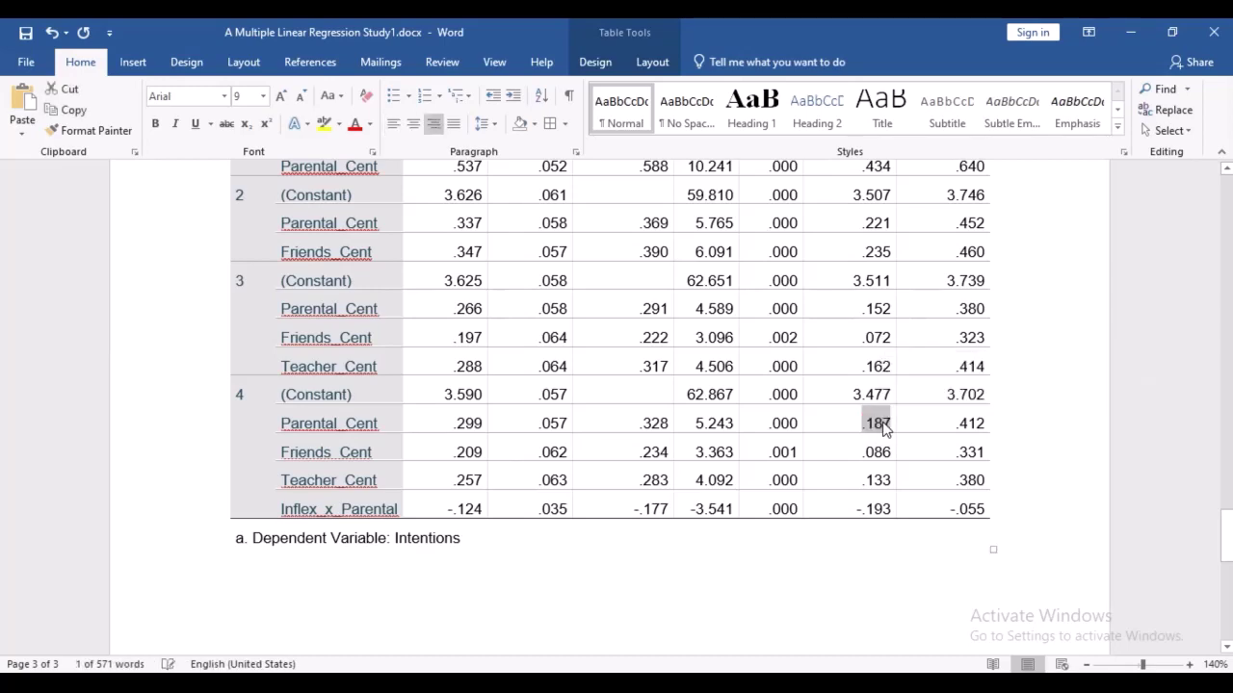
scroll(884, 424, up, 10)
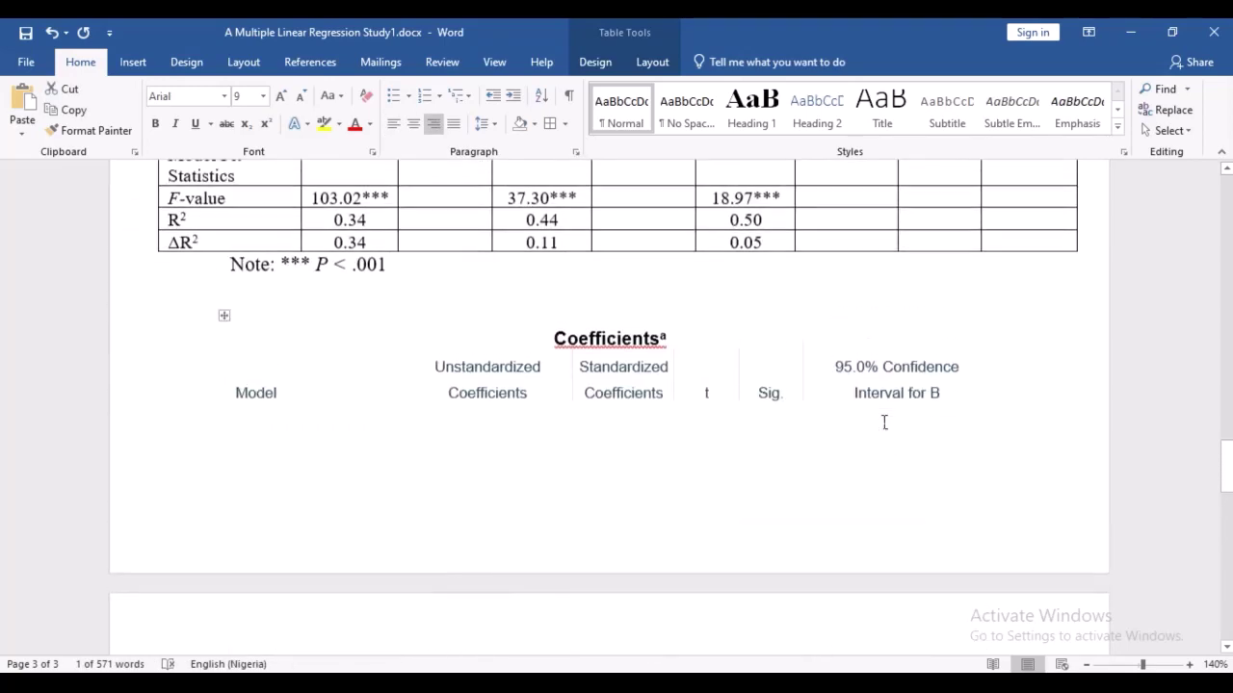
click(994, 405)
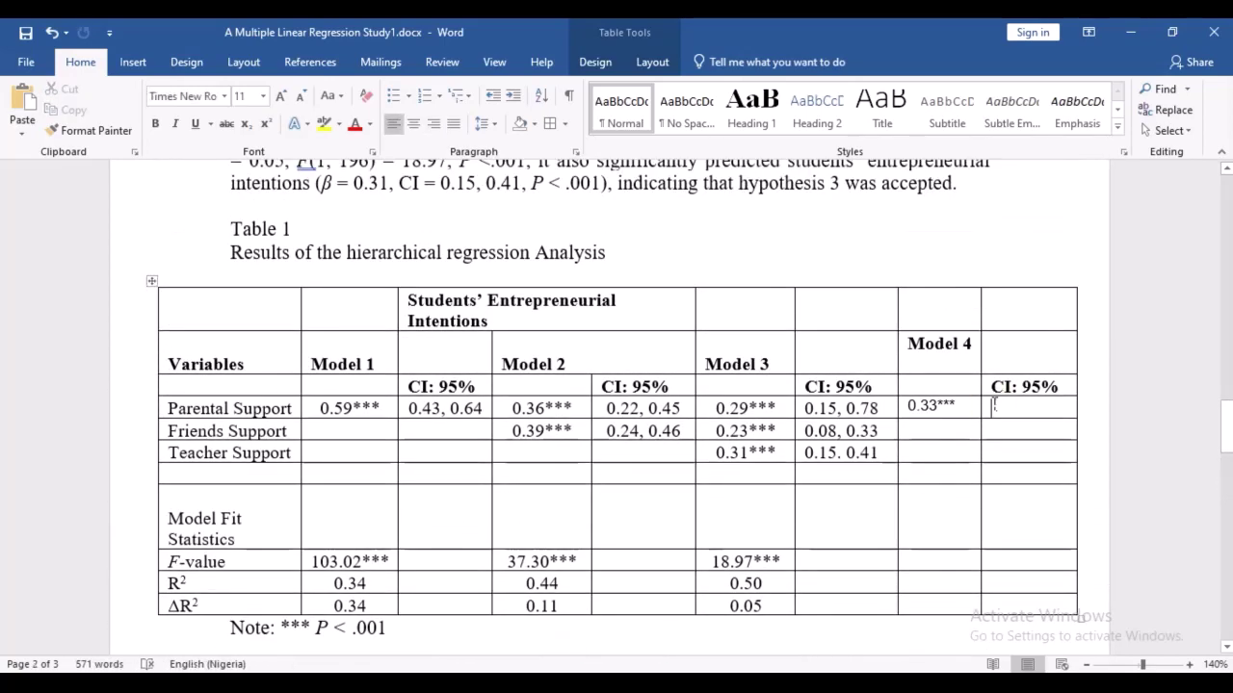
key(ctrl+v)
Round the pasted lower bound and add the upper bound so the Parental Support interval for Model 4 reads 0.19, 0.41.
key(BackSpace)
key(BackSpace)
key(BackSpace)
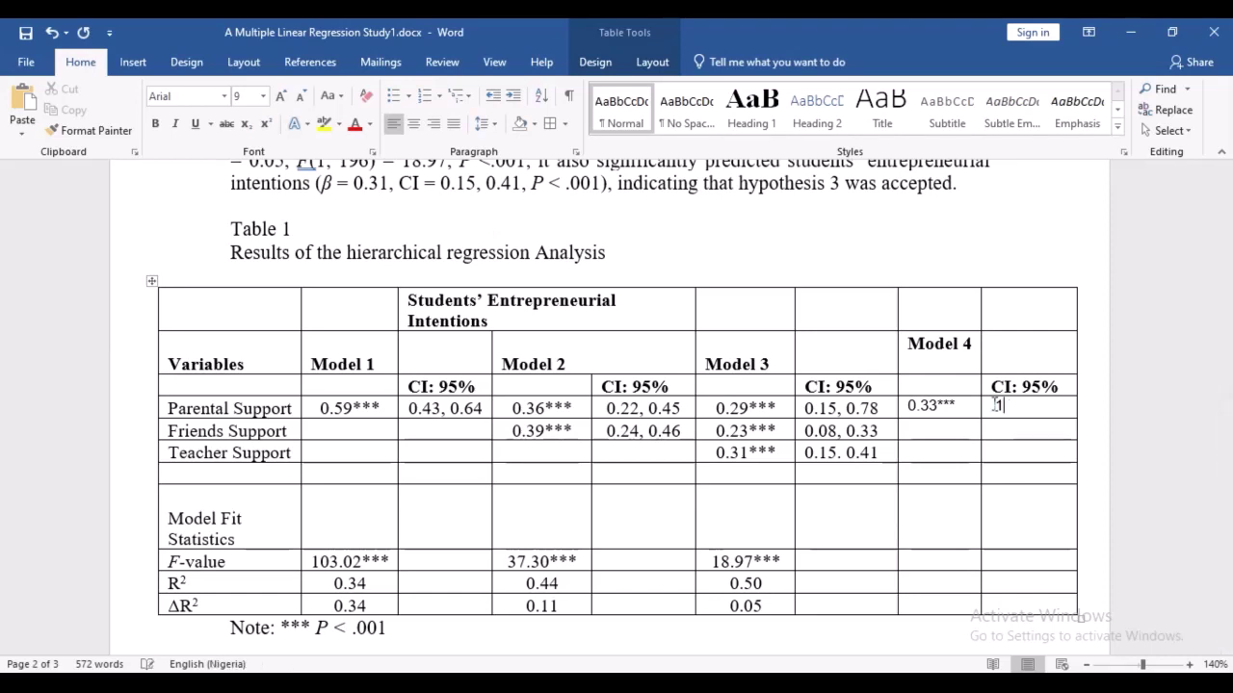
text(10)
text(, )
text(0.41)
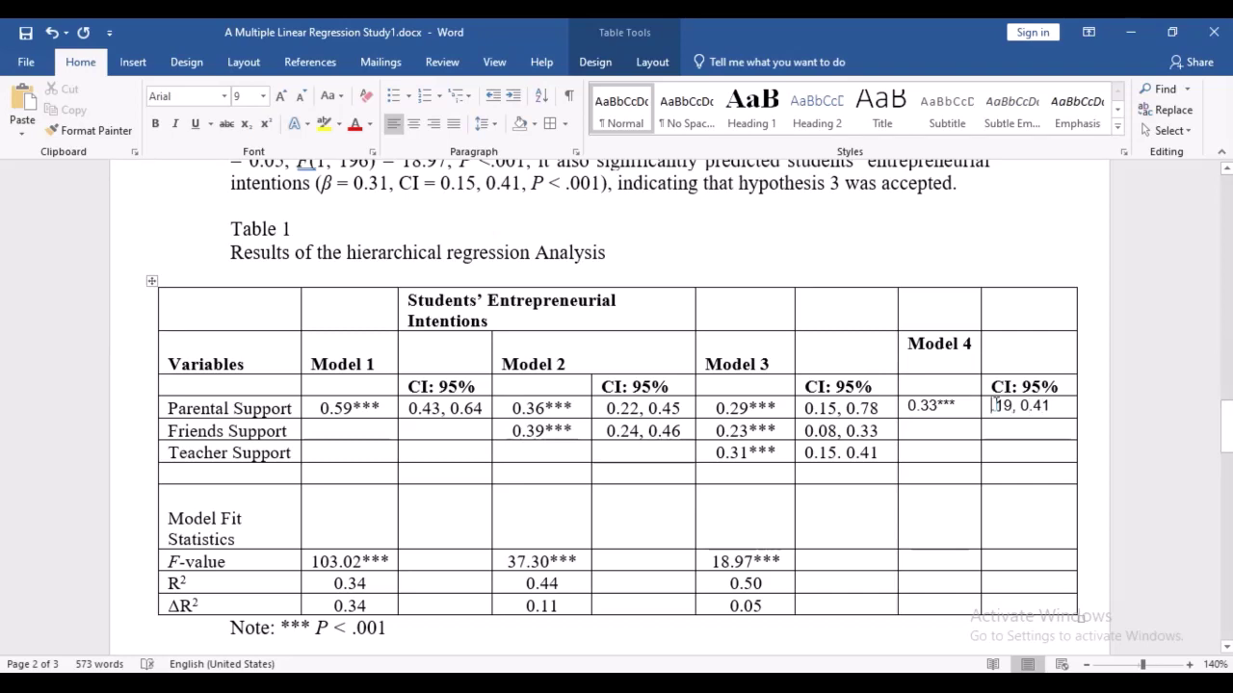
text(0)
Copy Friends_Cent's model 4 standardized Beta from the Coefficients table into the Friends Support row under Model 4, rounded to 0.23.
scroll(991, 405, down, 1)
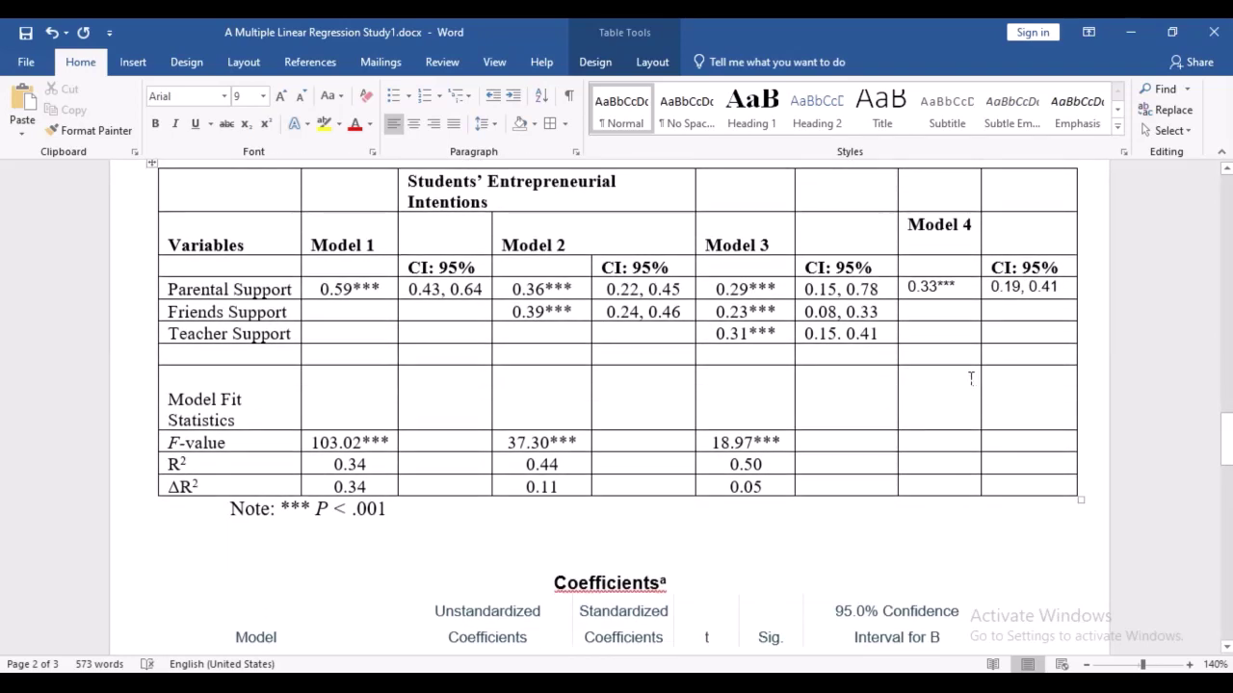
scroll(967, 332, down, 8)
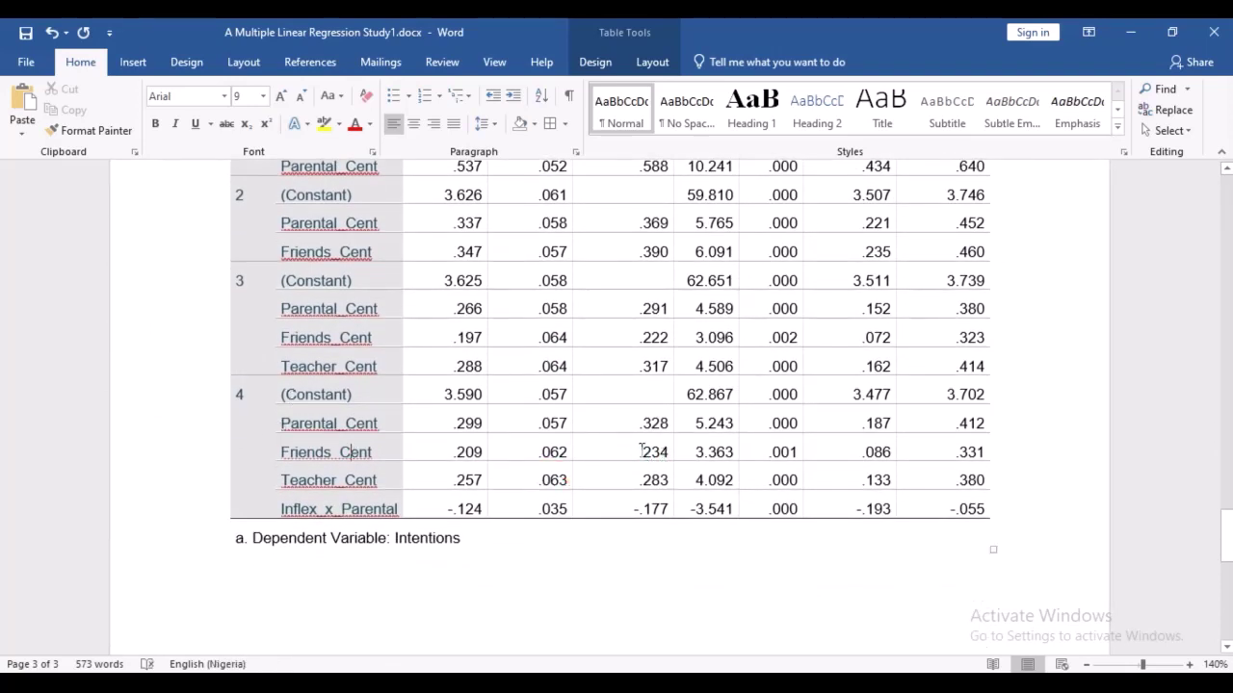
drag(641, 451, 668, 454)
key(ctrl+c)
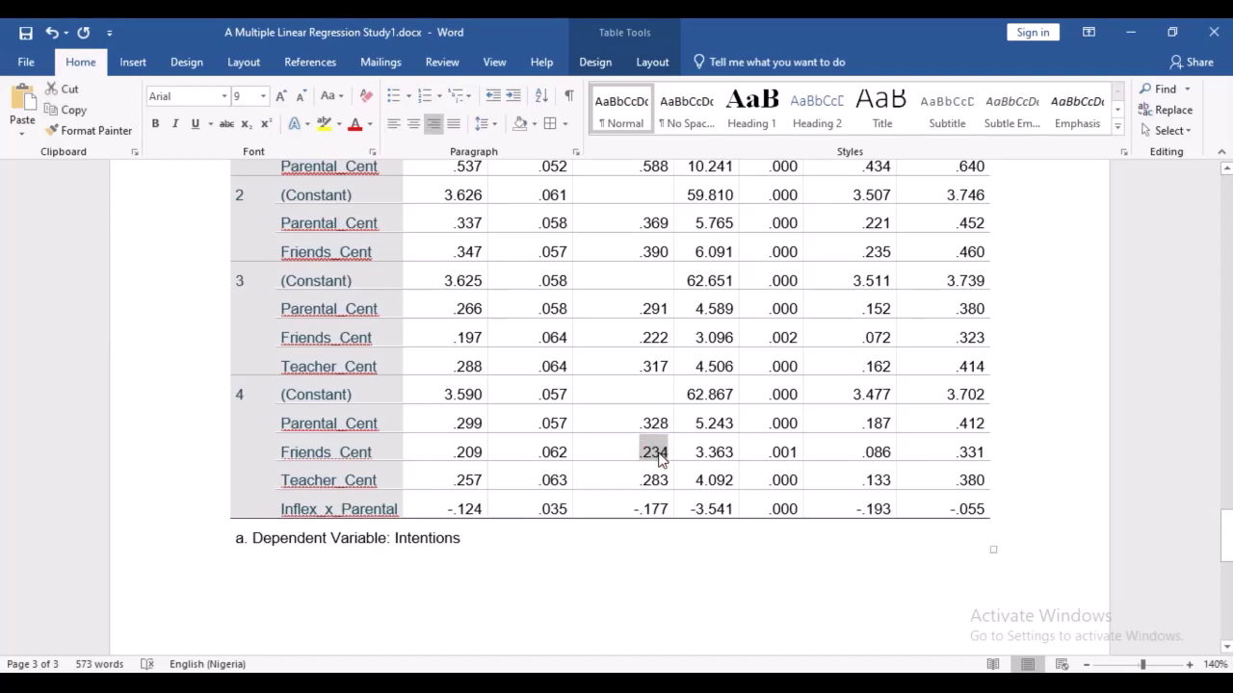
scroll(676, 452, up, 3)
scroll(676, 452, up, 3)
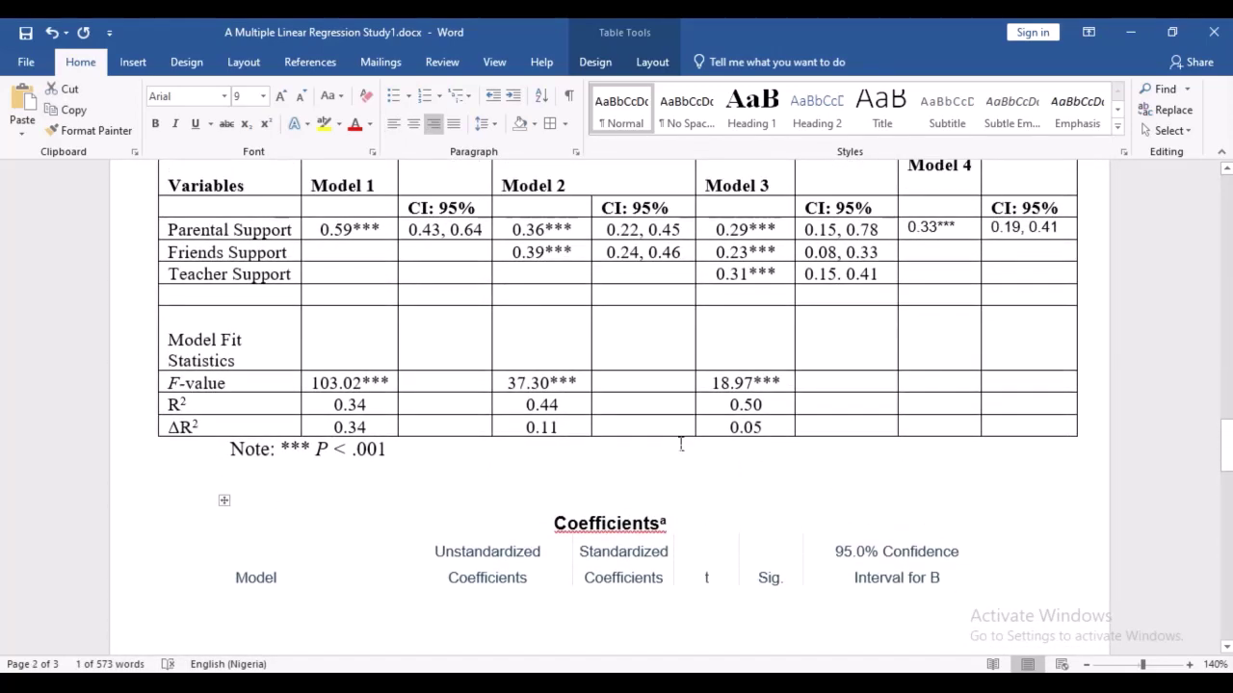
click(954, 254)
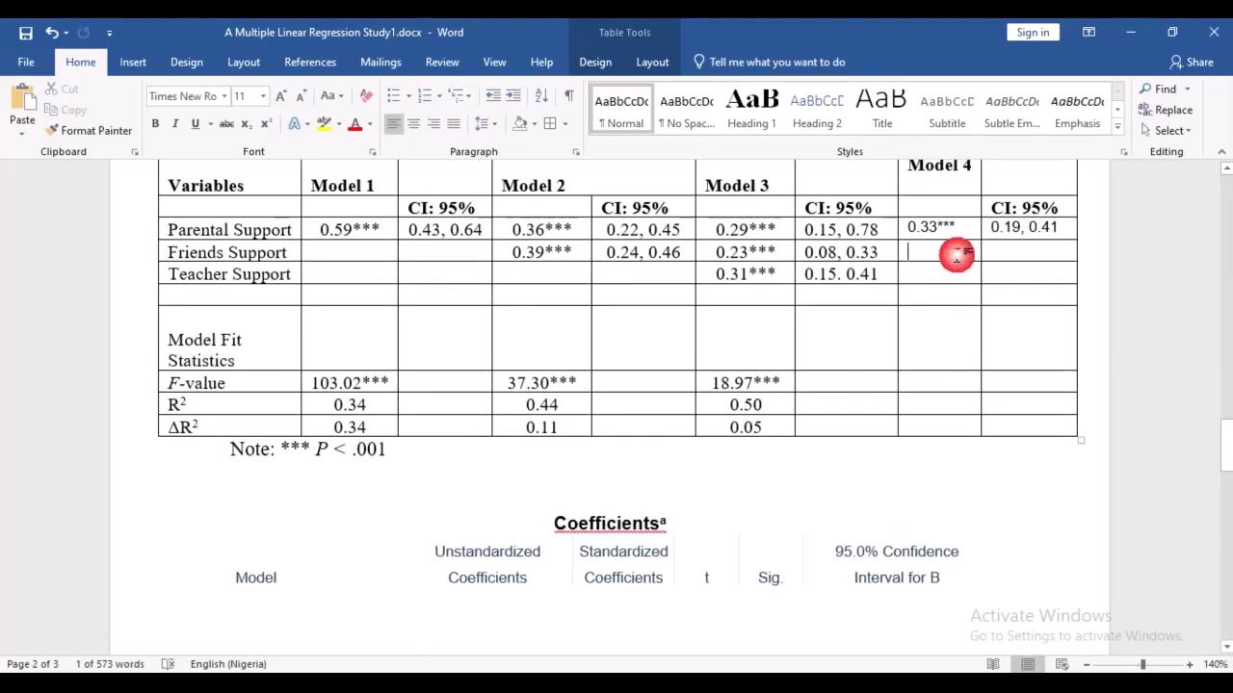
key(ctrl+v)
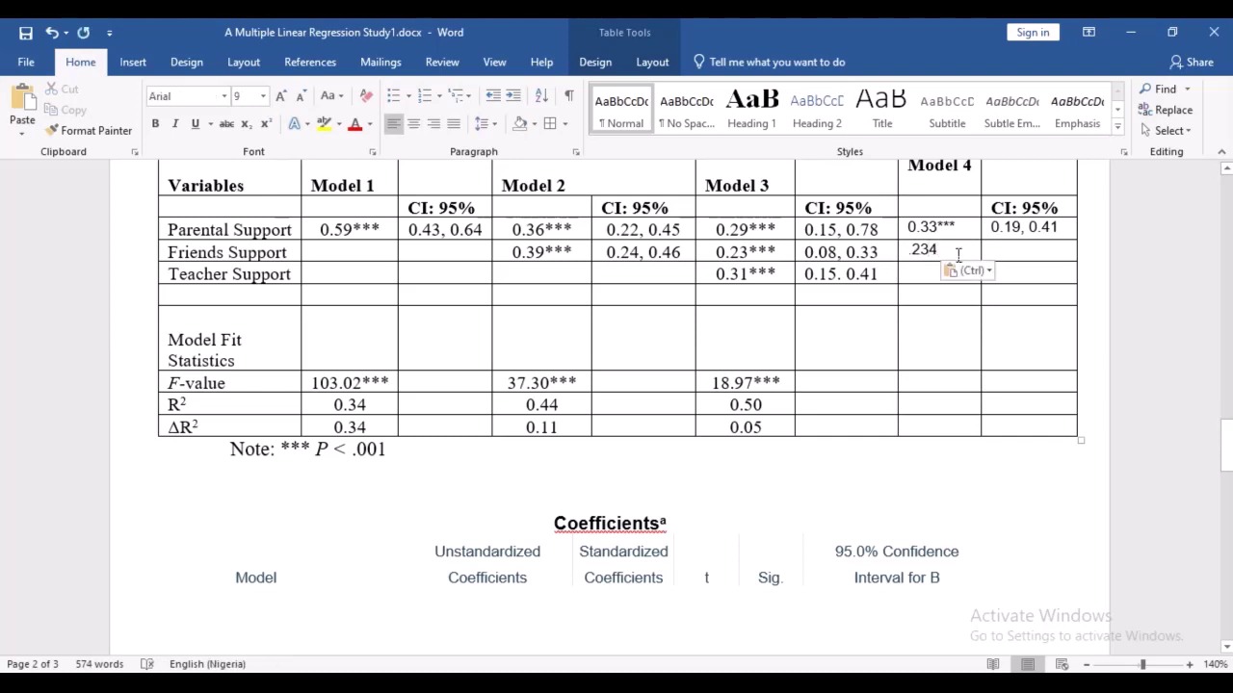
key(BackSpace)
key(Home)
text(0)
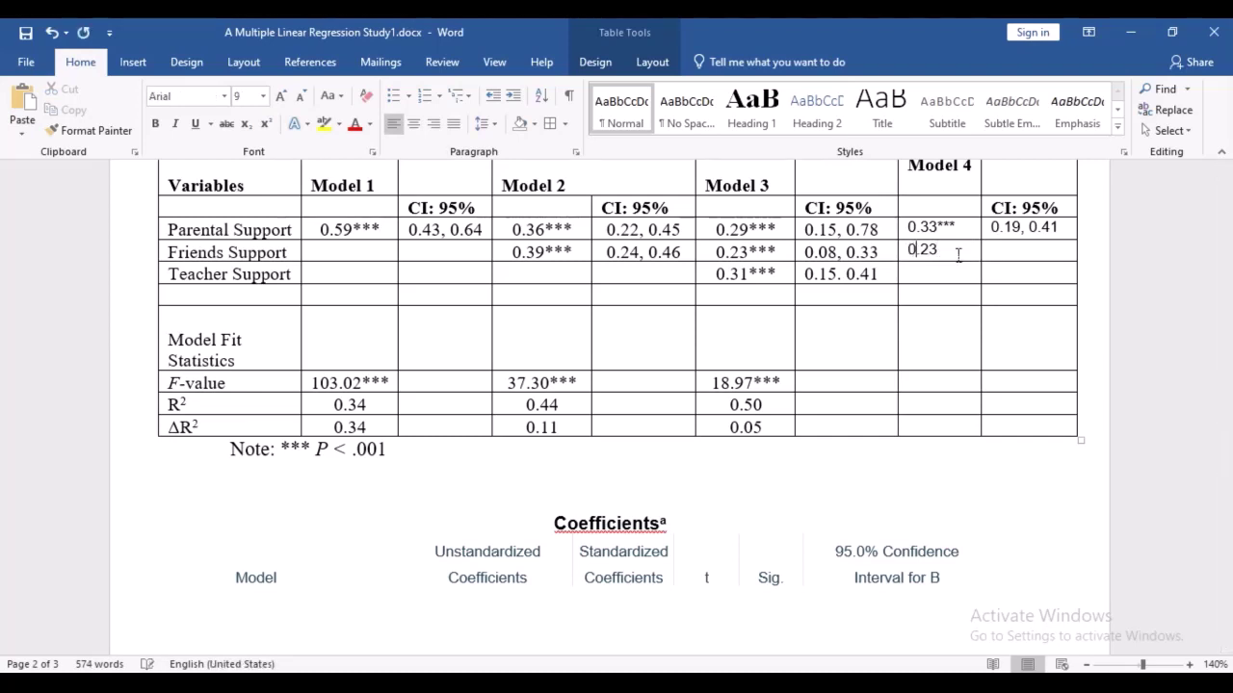
Enter 0.09, 0.33 as the Friends Support confidence interval for Model 4 and mark that row's Model 4 coefficient with three asterisks.
key(Tab)
scroll(958, 254, down, 12)
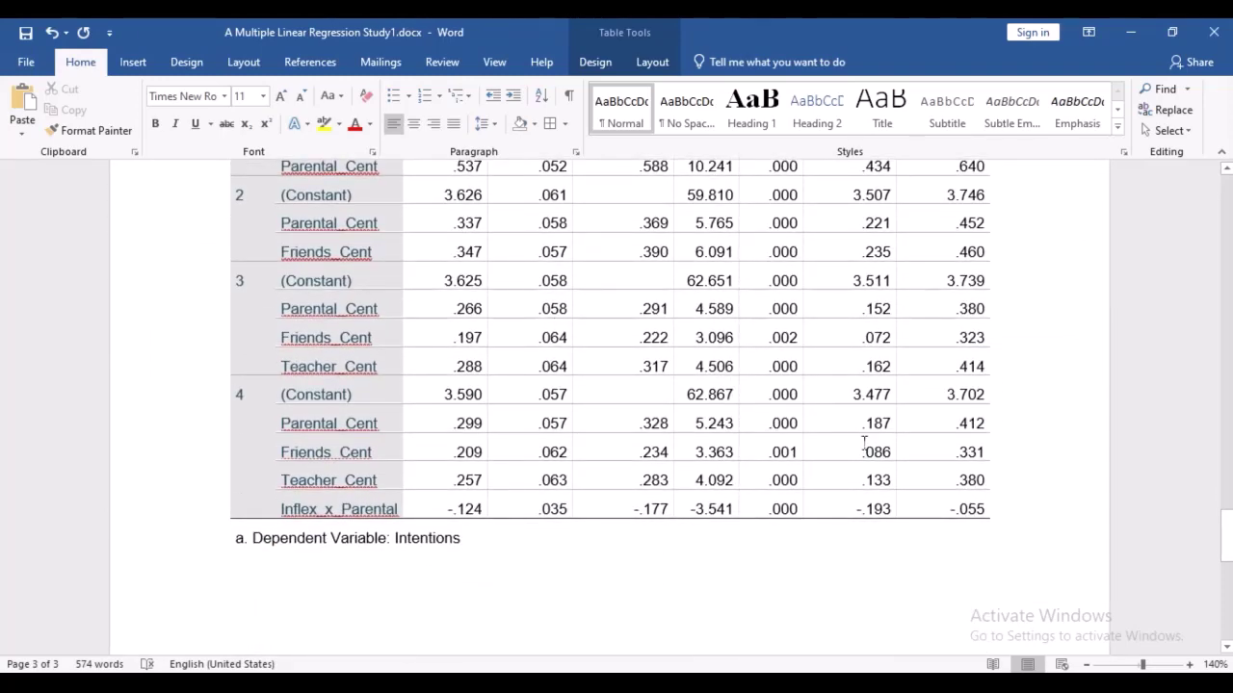
scroll(864, 443, up, 10)
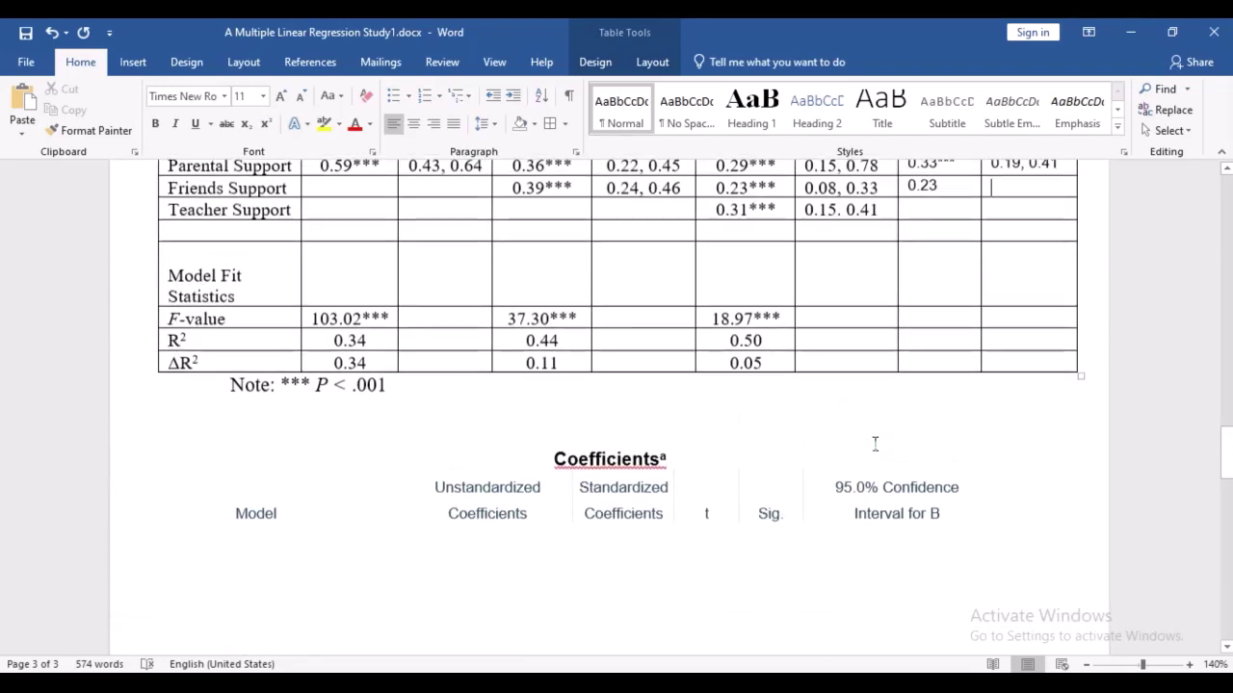
text(0.09)
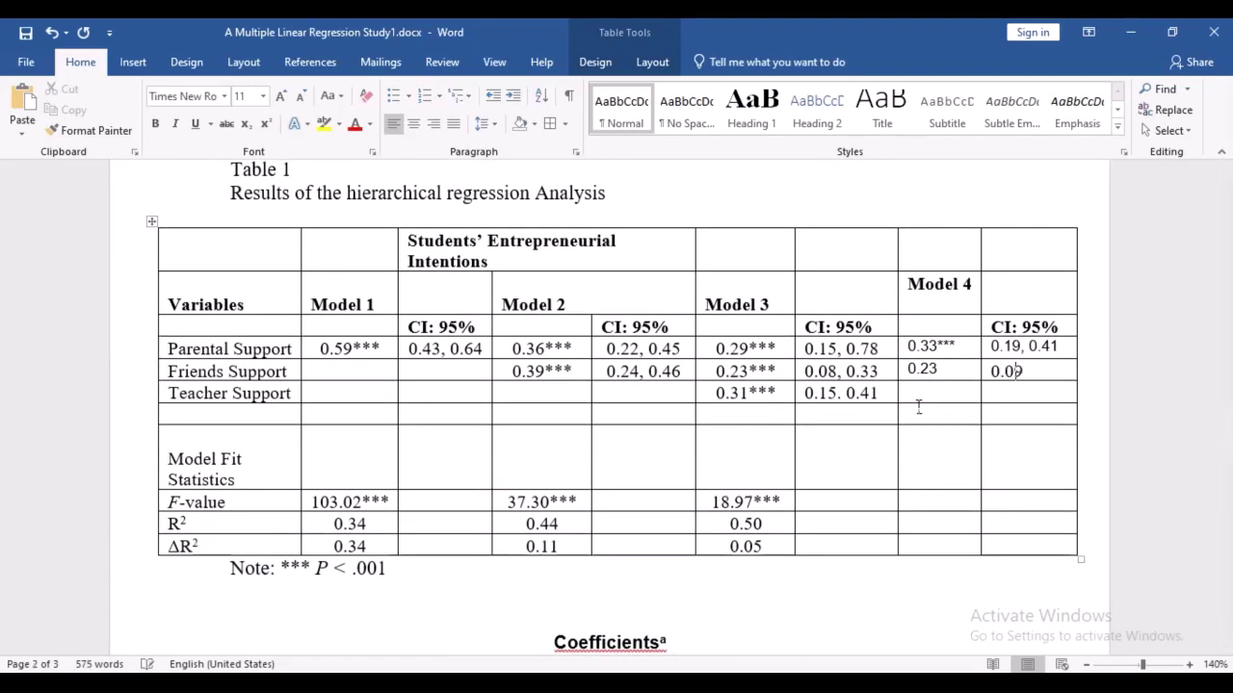
text(.)
text( 0.33)
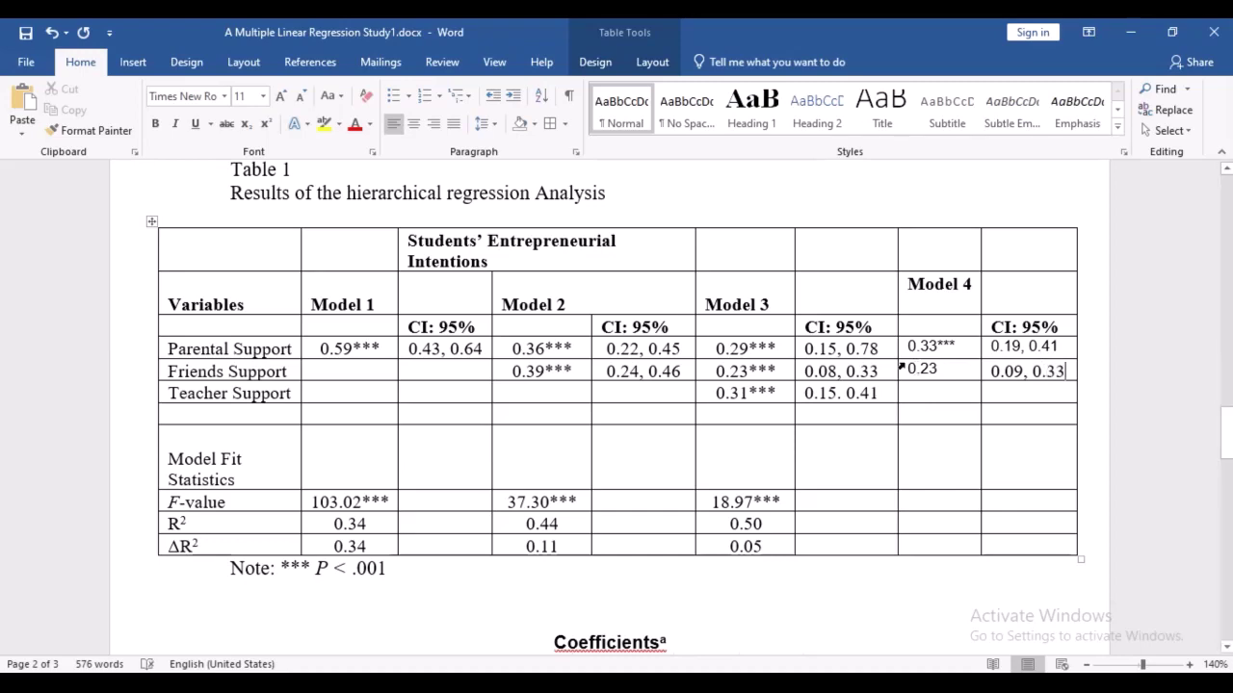
click(963, 375)
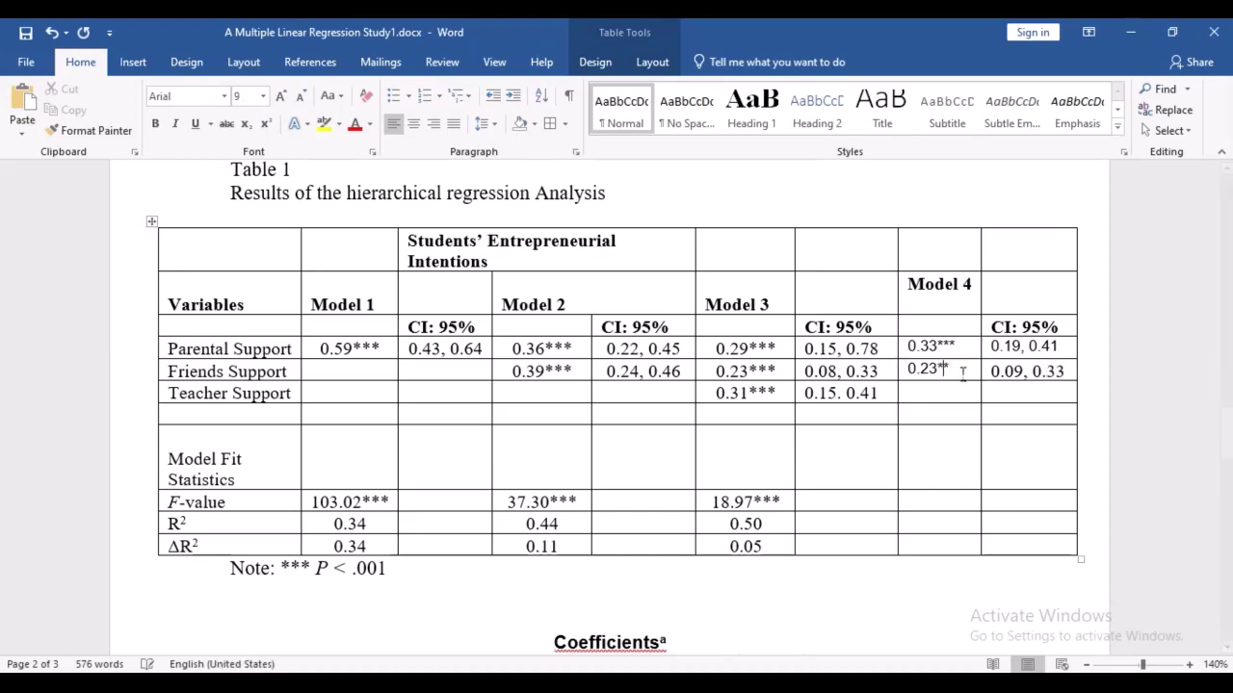
text(***)
Copy Teacher_Cent's model 4 standardized Beta from the Coefficients table into the Teacher Support row under Model 4, formatted as 0.28***.
scroll(941, 394, down, 12)
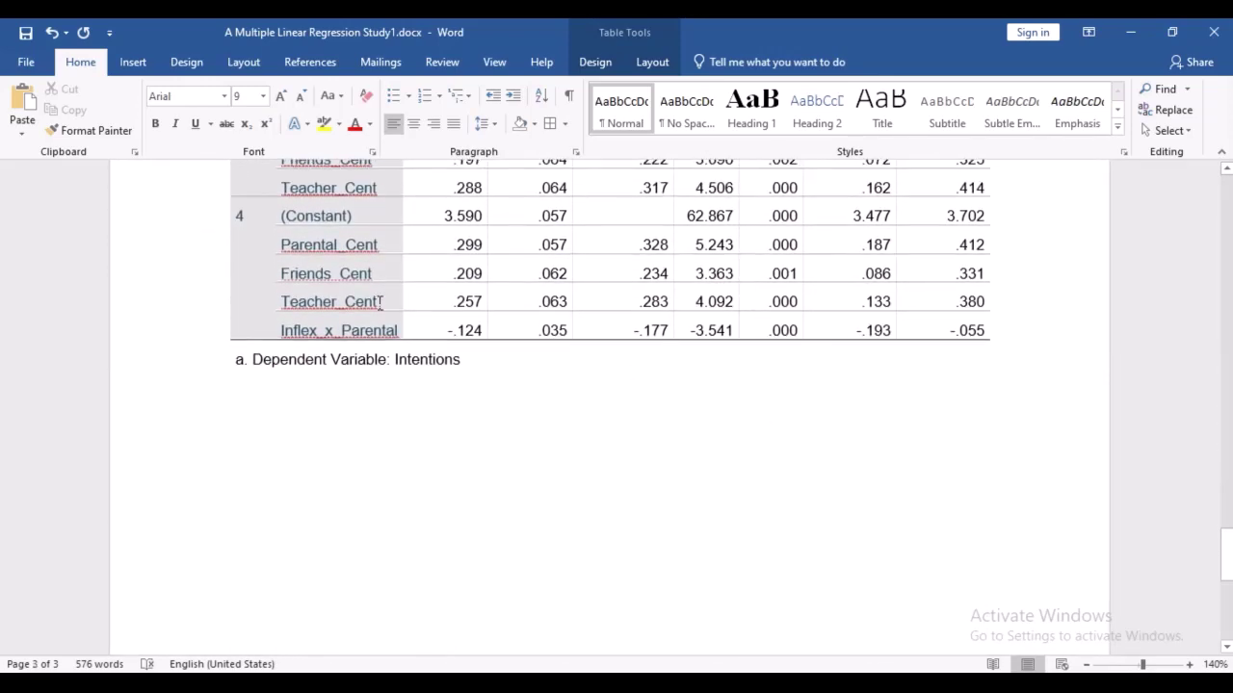
mouse_move(639, 305)
mouse_down()
mouse_move(667, 305)
mouse_move(660, 313)
mouse_up()
key(ctrl+c)
scroll(672, 311, up, 12)
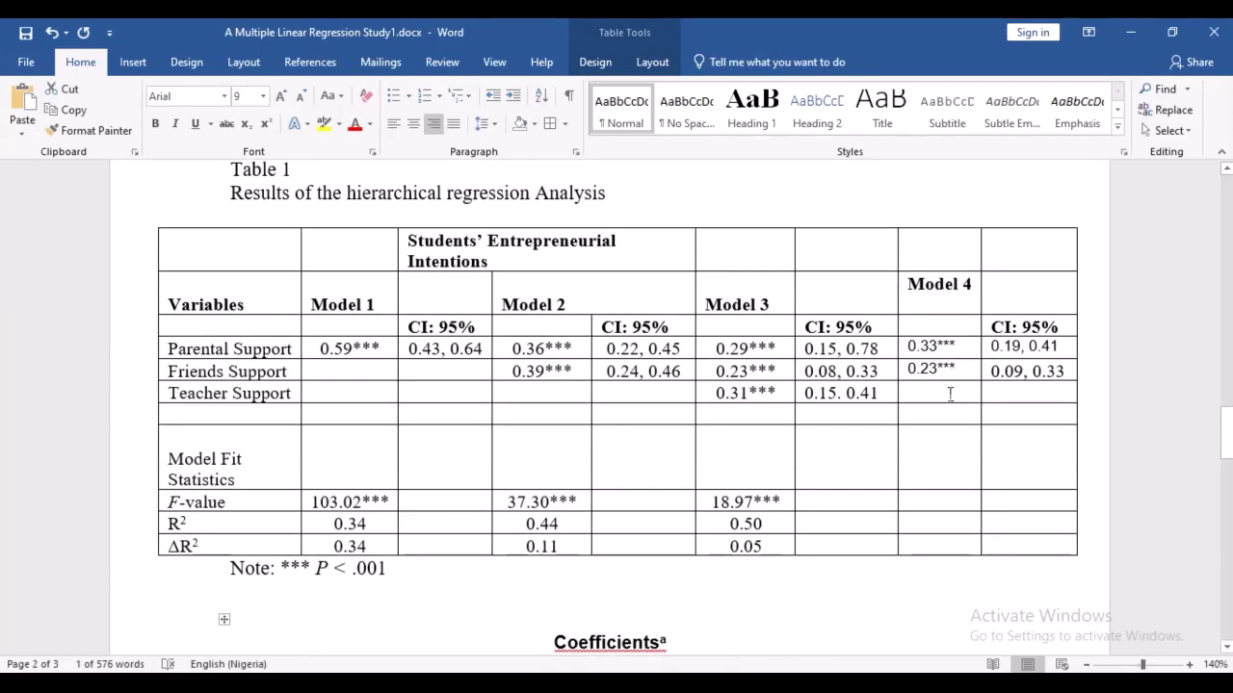
click(947, 394)
key(ctrl+v)
key(BackSpace)
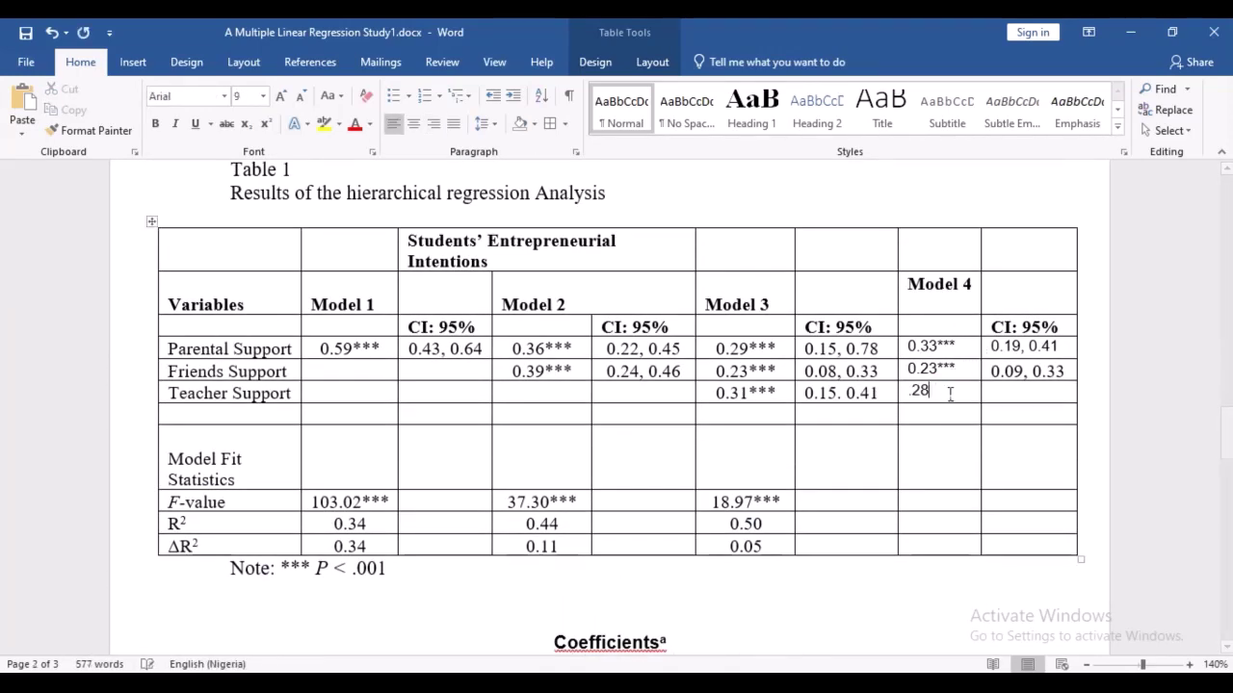
key(Home)
text(0)
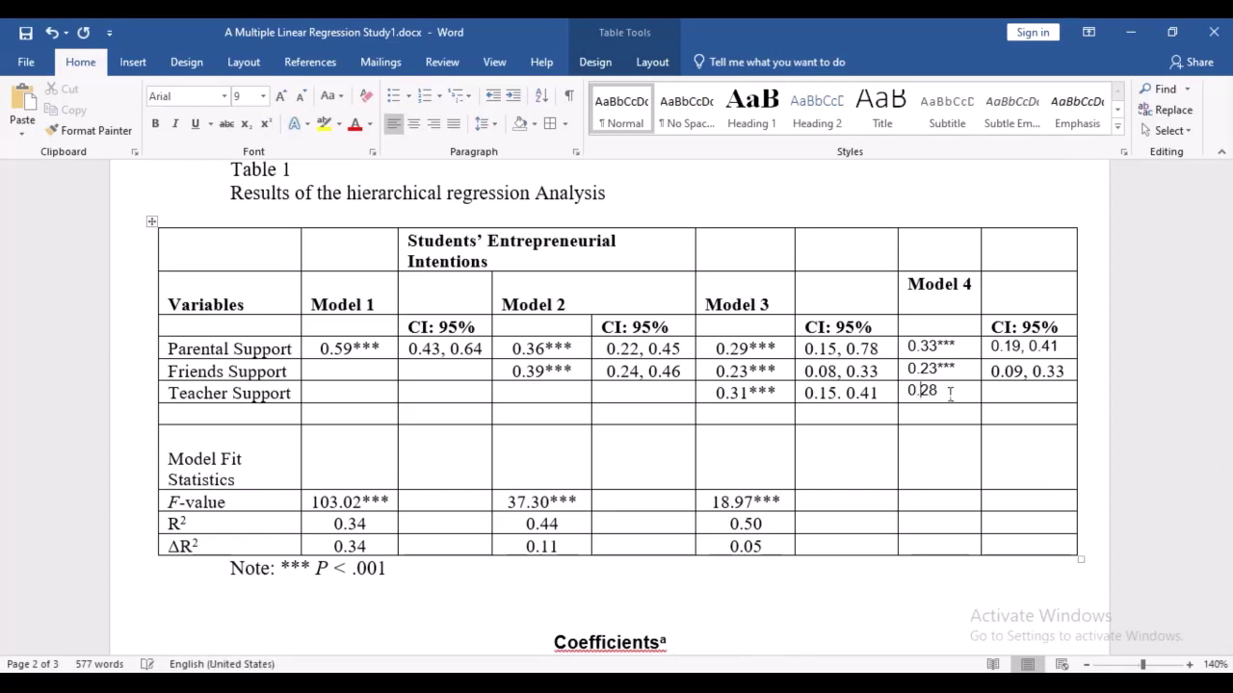
key(End)
text(***)
Fill the Teacher Support row's Model 4 confidence interval with 0.13, 0.38, using Teacher_Cent's rounded model 4 bounds from the Coefficients table.
key(Tab)
scroll(950, 393, down, 15)
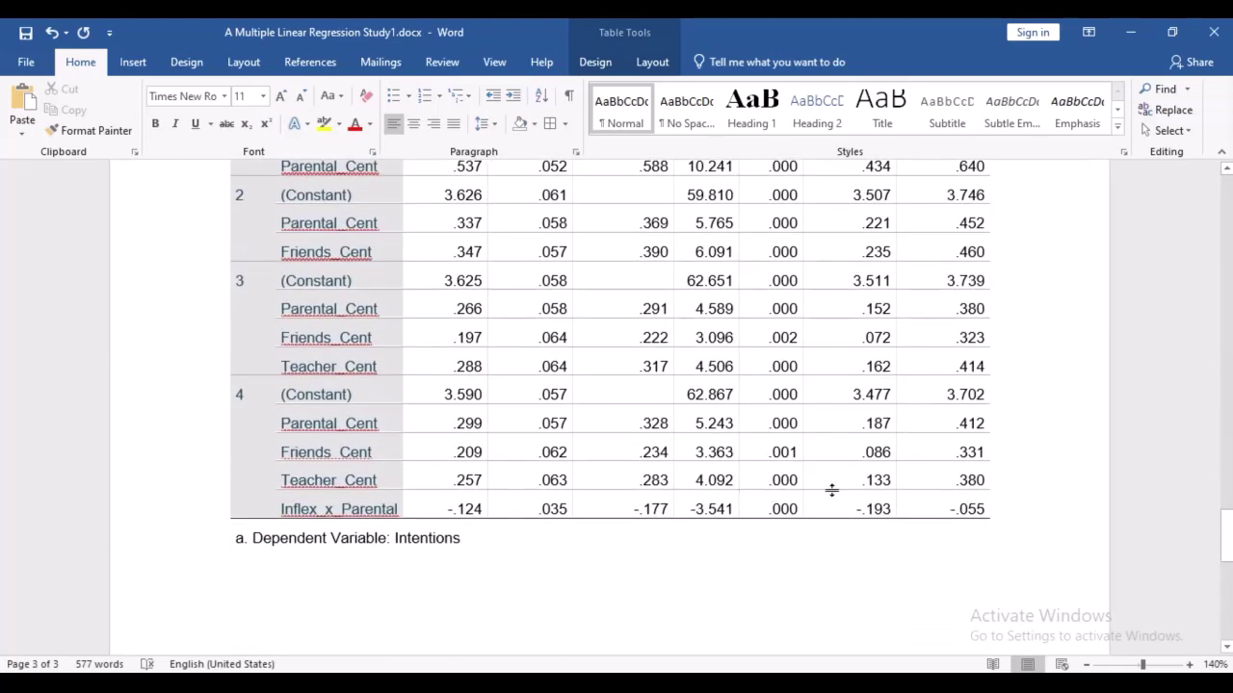
drag(865, 485, 886, 486)
key(ctrl+c)
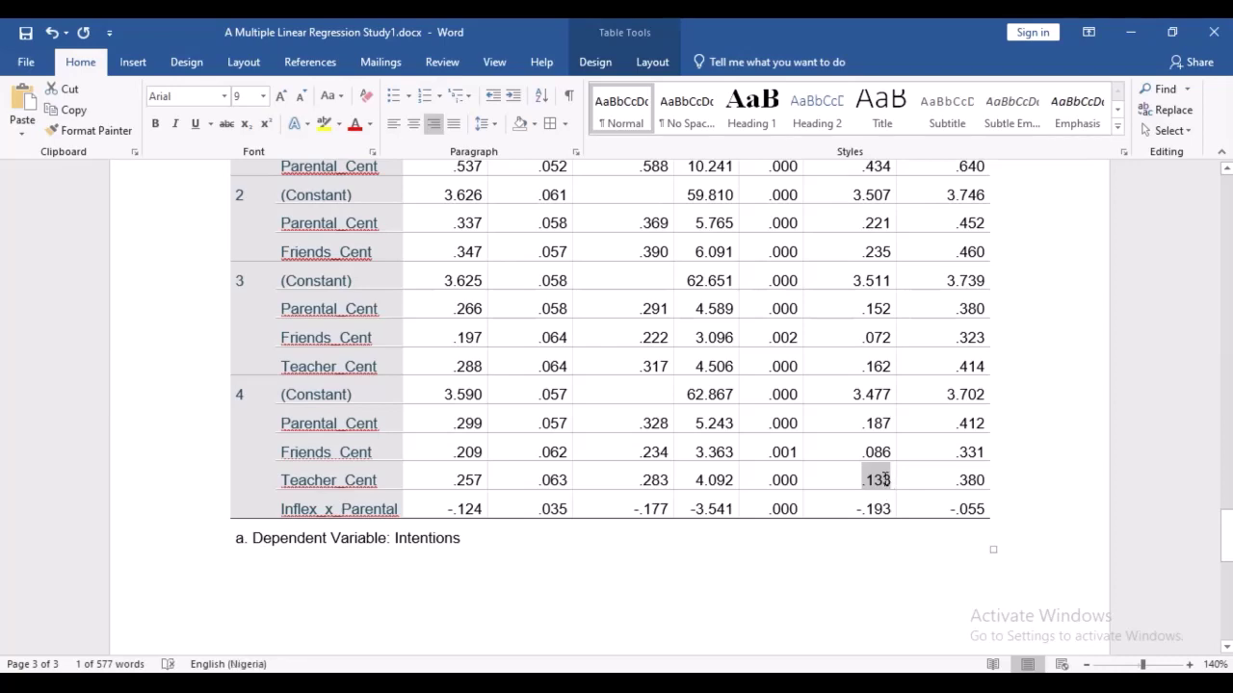
scroll(885, 487, up, 10)
click(997, 337)
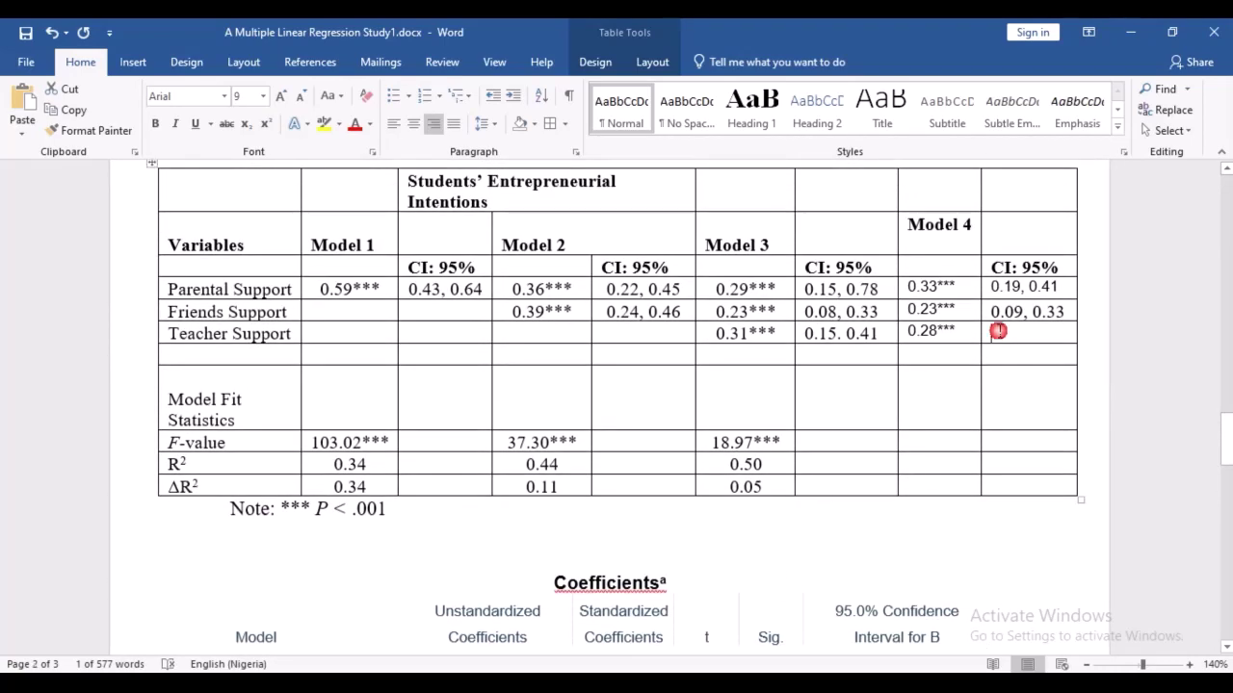
text(0)
key(ctrl+v)
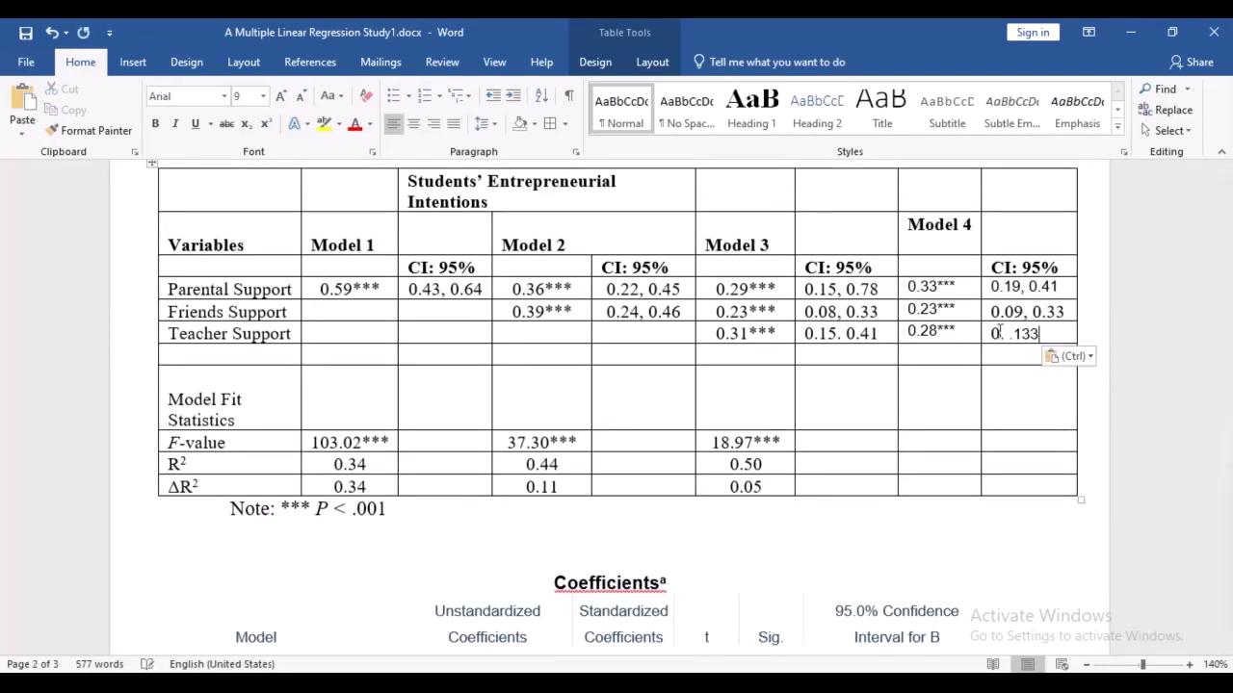
key(BackSpace)
key(BackSpace)
key(BackSpace)
key(BackSpace)
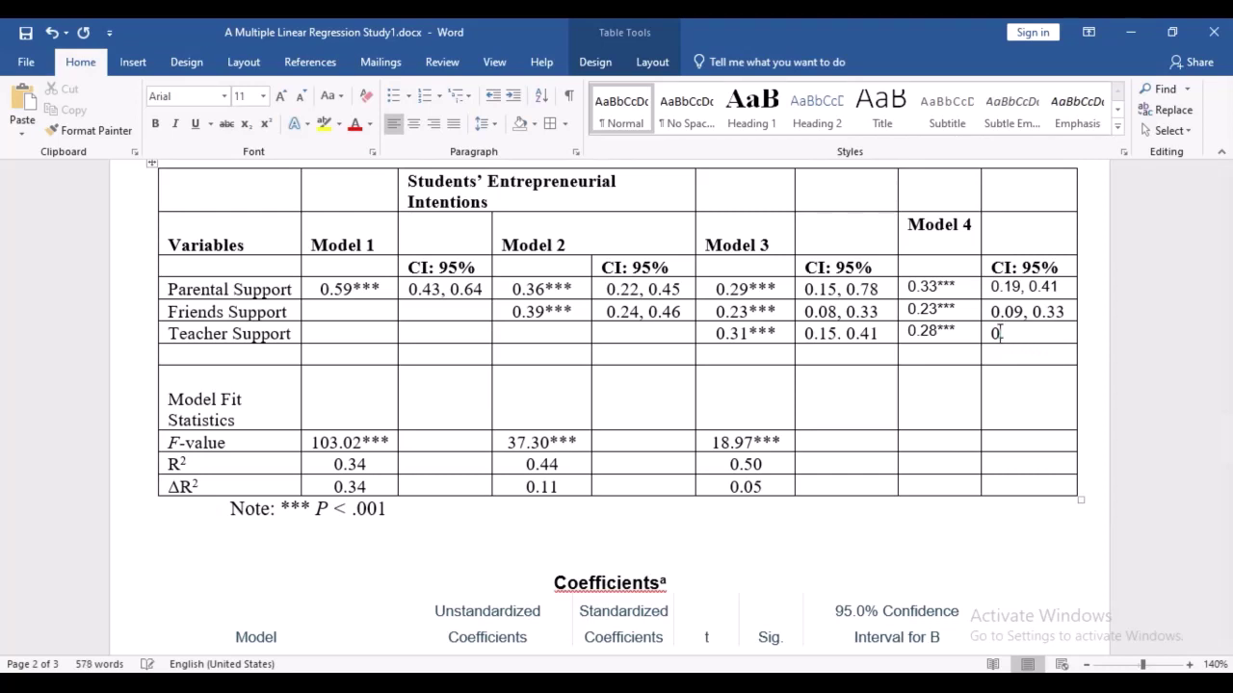
click(999, 333)
text(.13, 0.3)
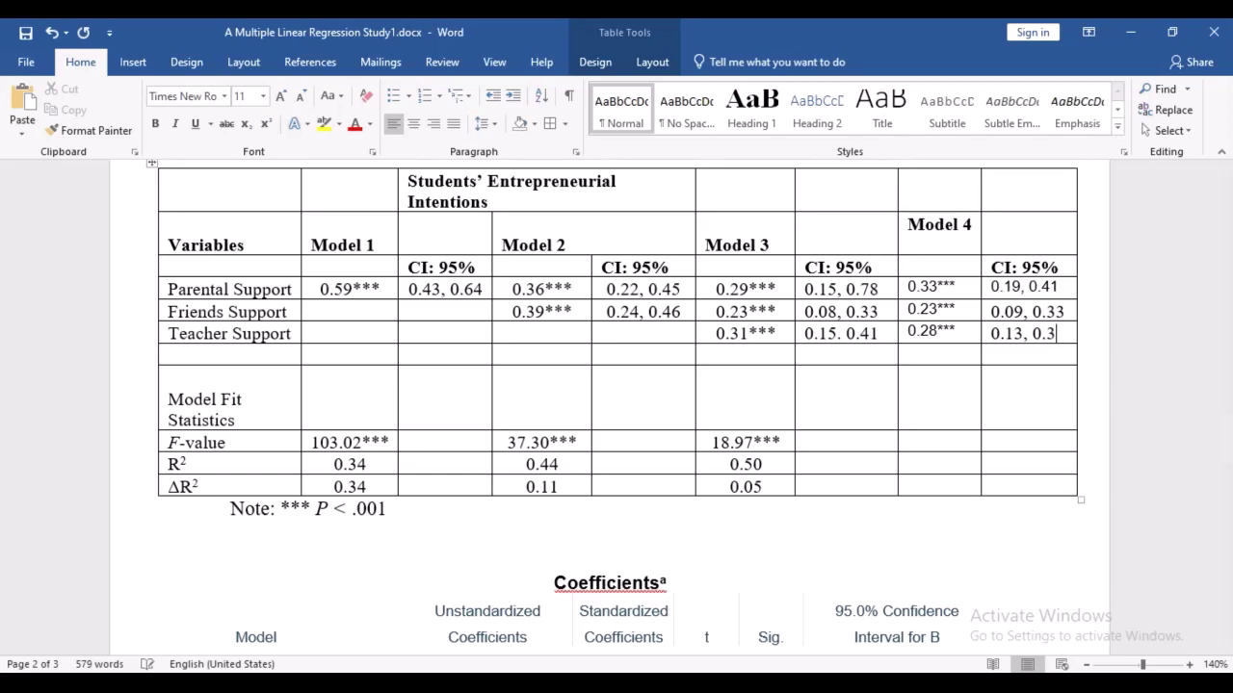
text(8)
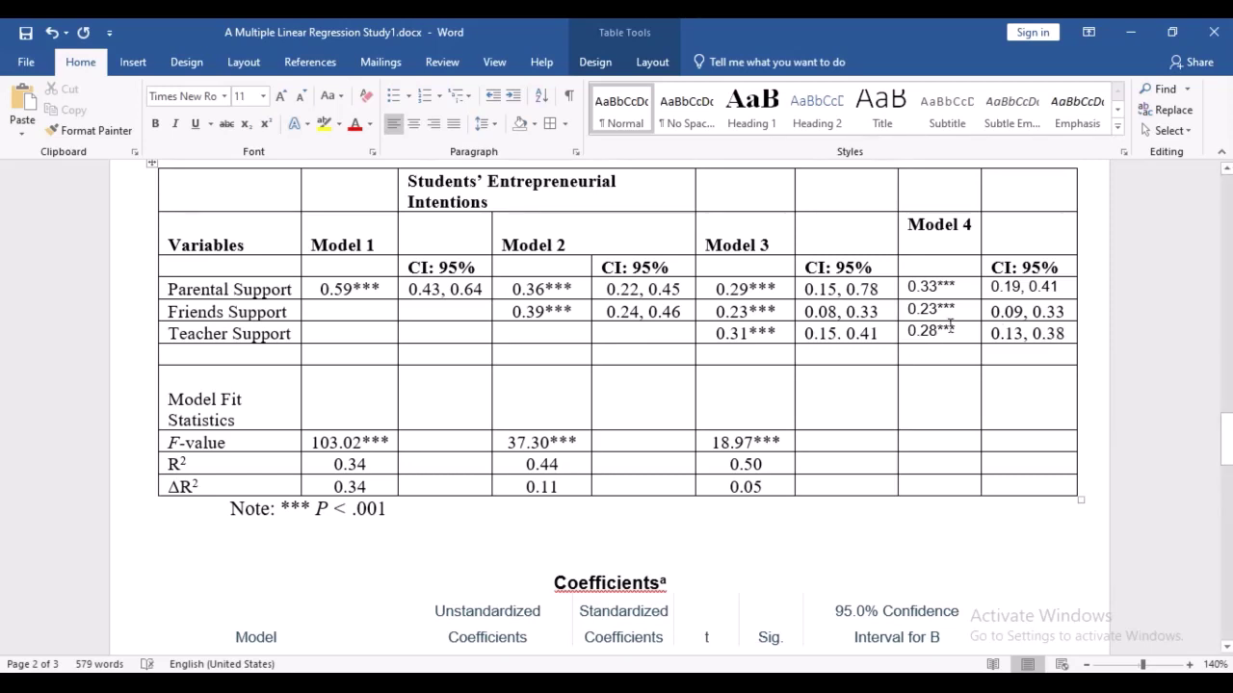
Label the blank table row beneath Teacher Support as "Inflexibility x Parental support".
click(295, 353)
text(Inflexi)
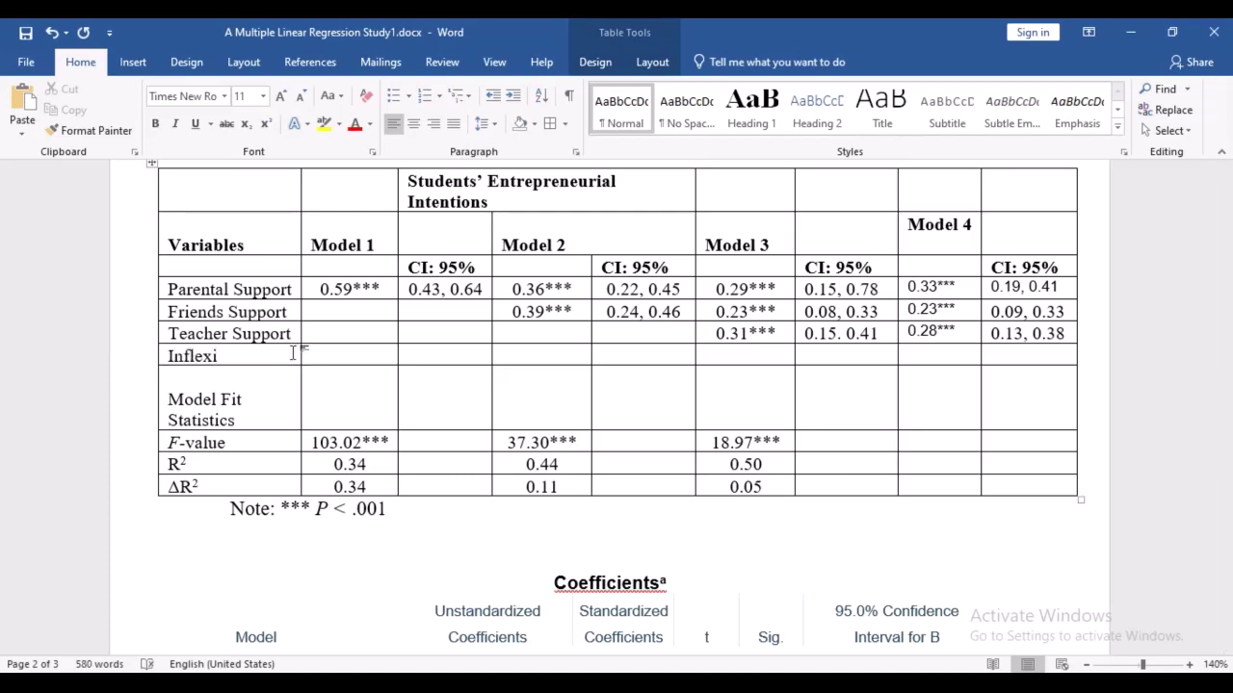
text(bility x)
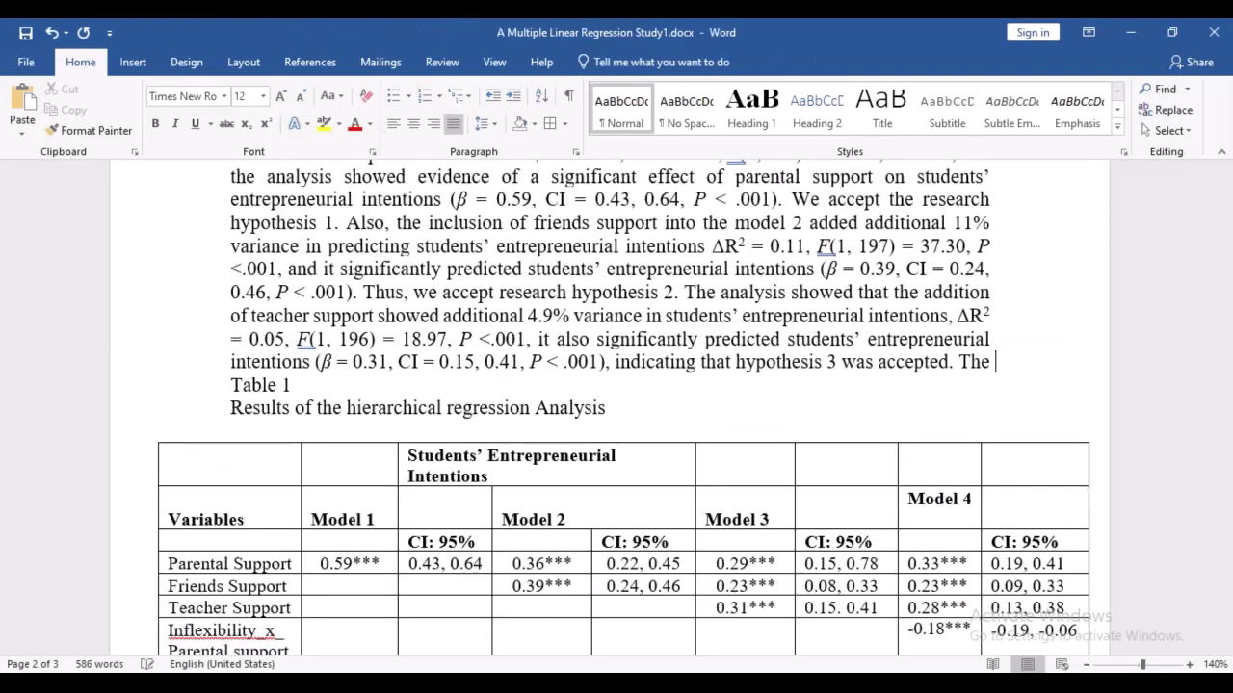
Continue the last sentence of the Results paragraph above Table 1 with "hypothesis 4 showed that".
text(hypothesi)
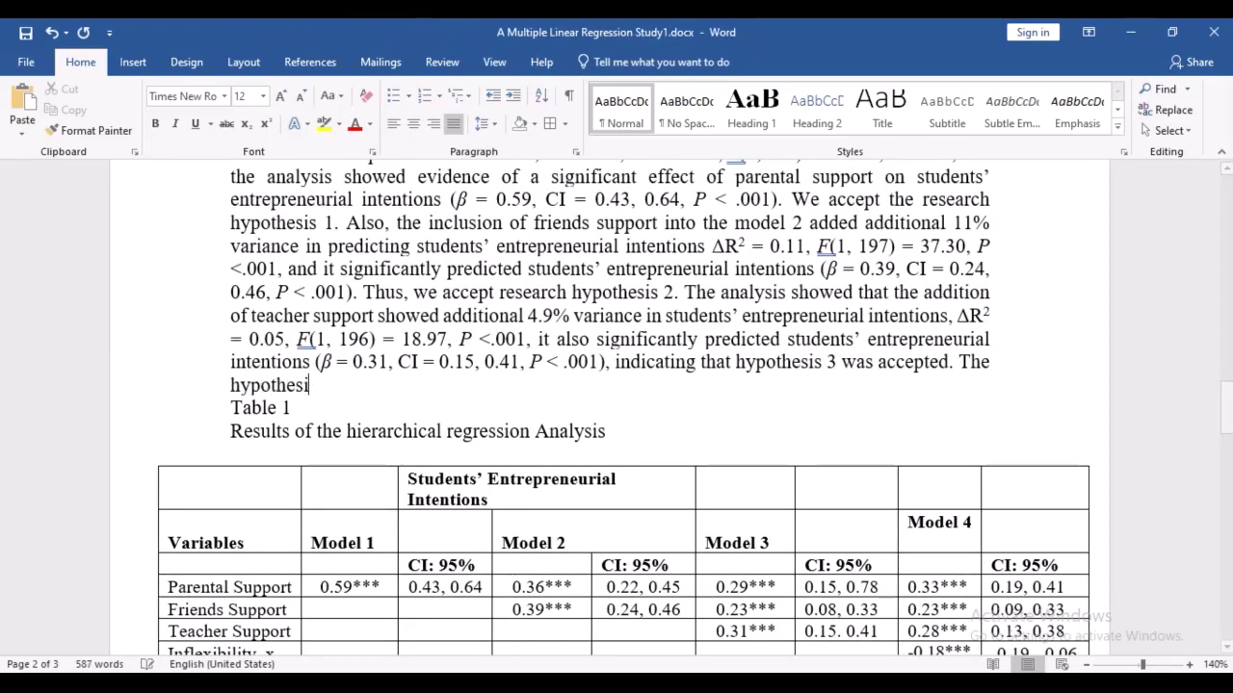
text(s 4 sh)
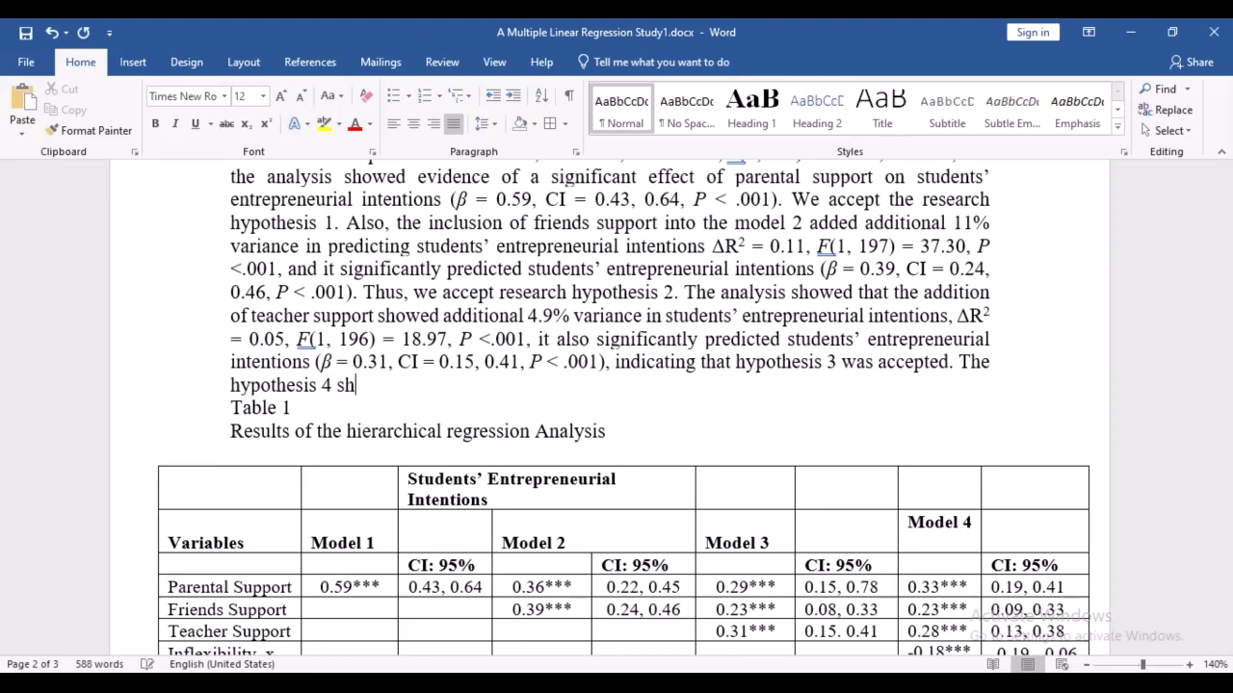
text(owed that)
Recheck the wording of Hypothesis 4, extend the Results sentence with "only parental support interacted with inflexibility", and save the document.
scroll(968, 378, up, 10)
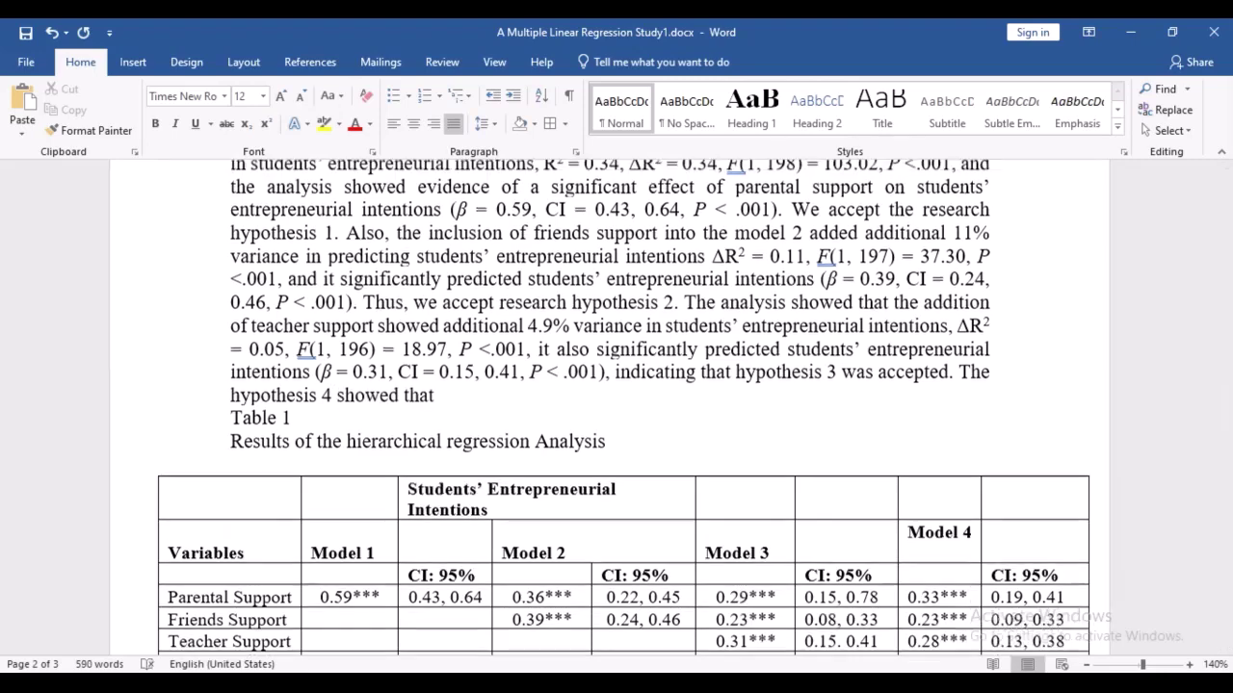
scroll(967, 379, up, 10)
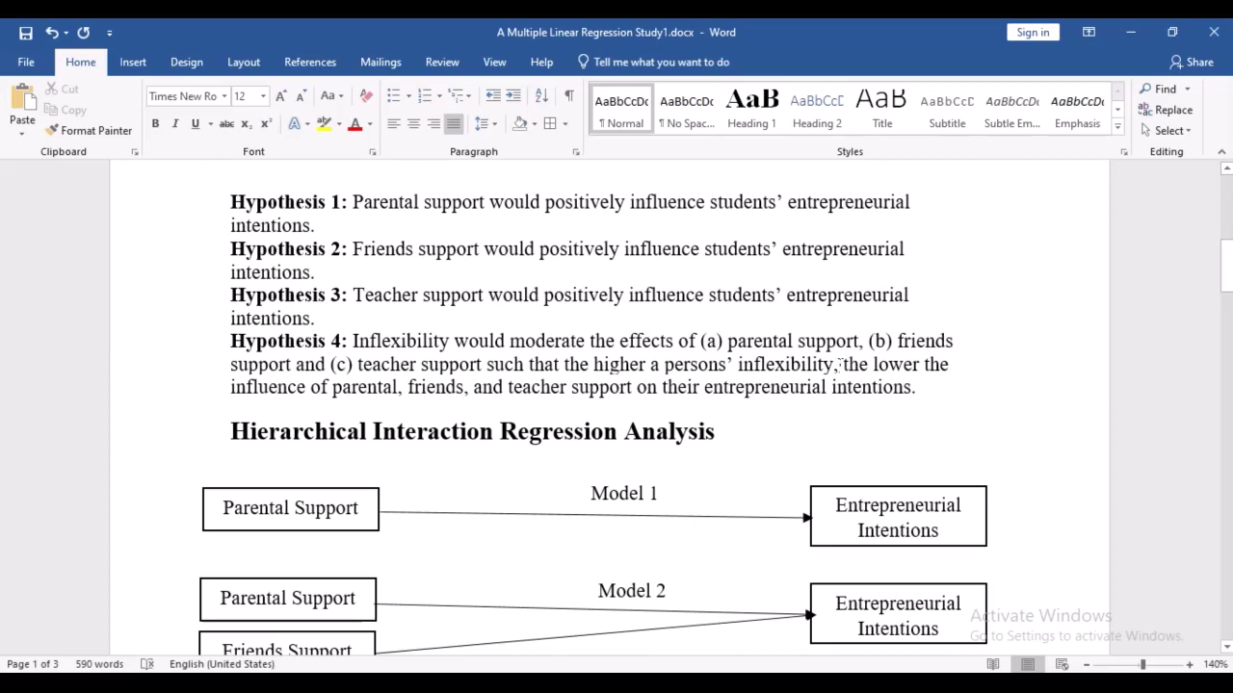
scroll(839, 365, down, 1)
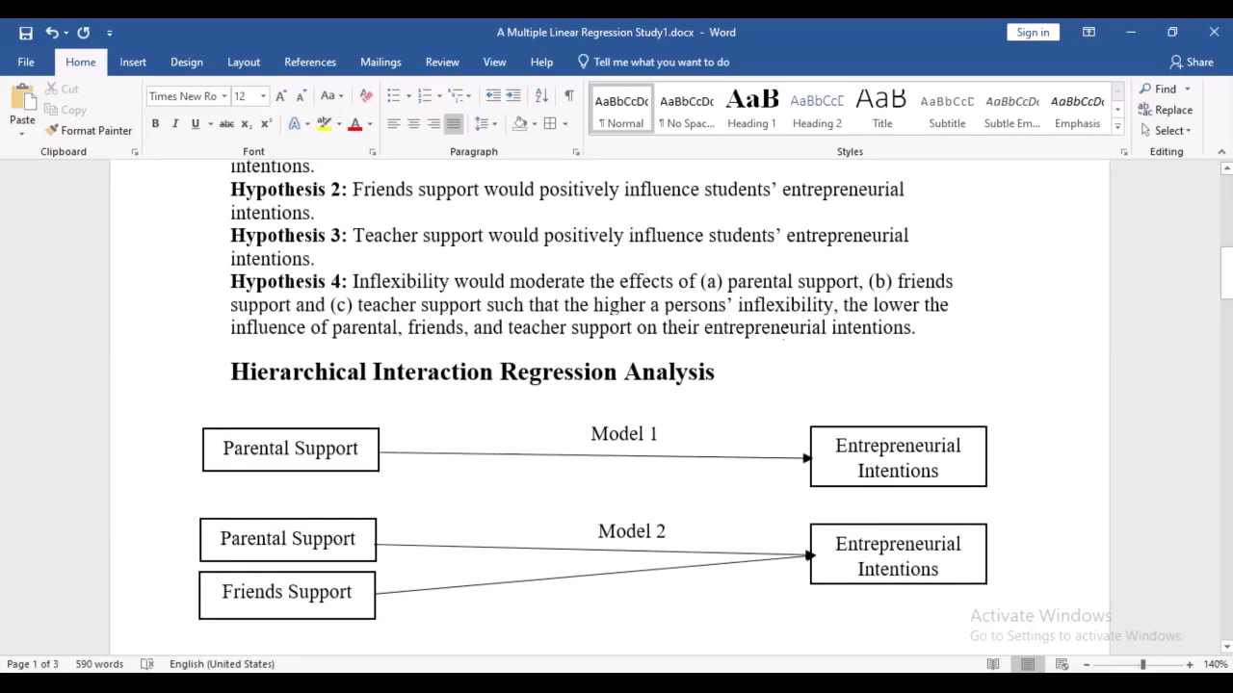
scroll(783, 332, down, 10)
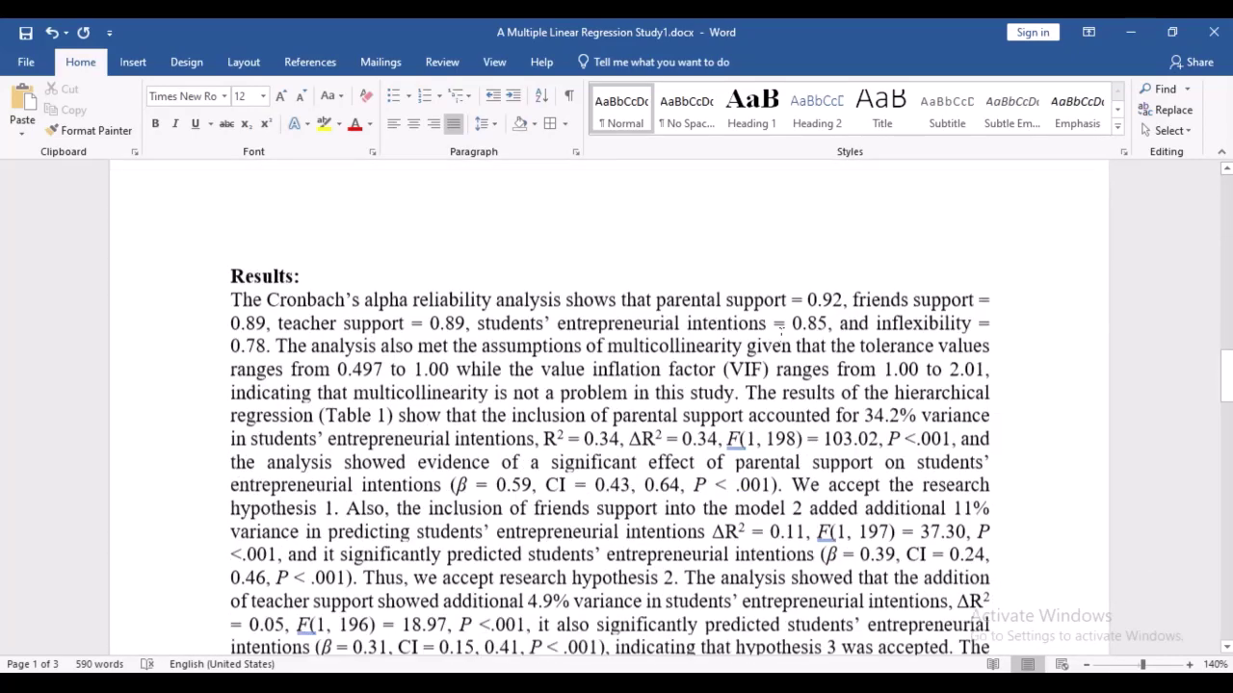
scroll(585, 362, down, 3)
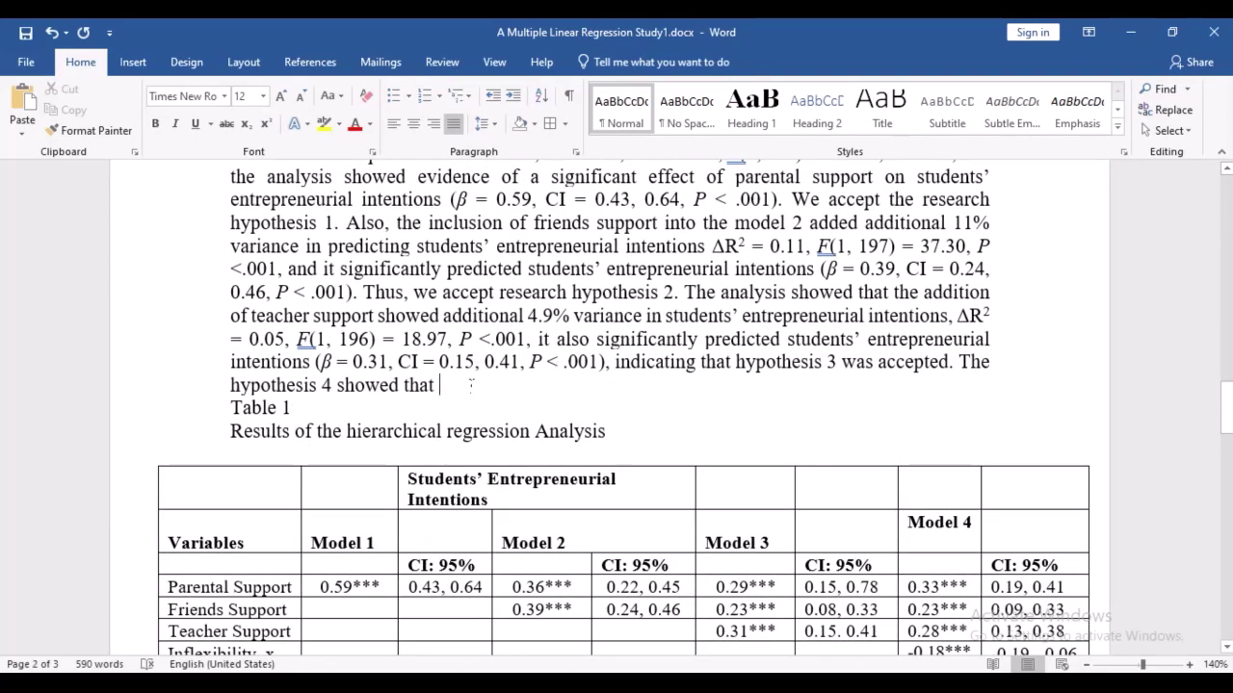
text(only)
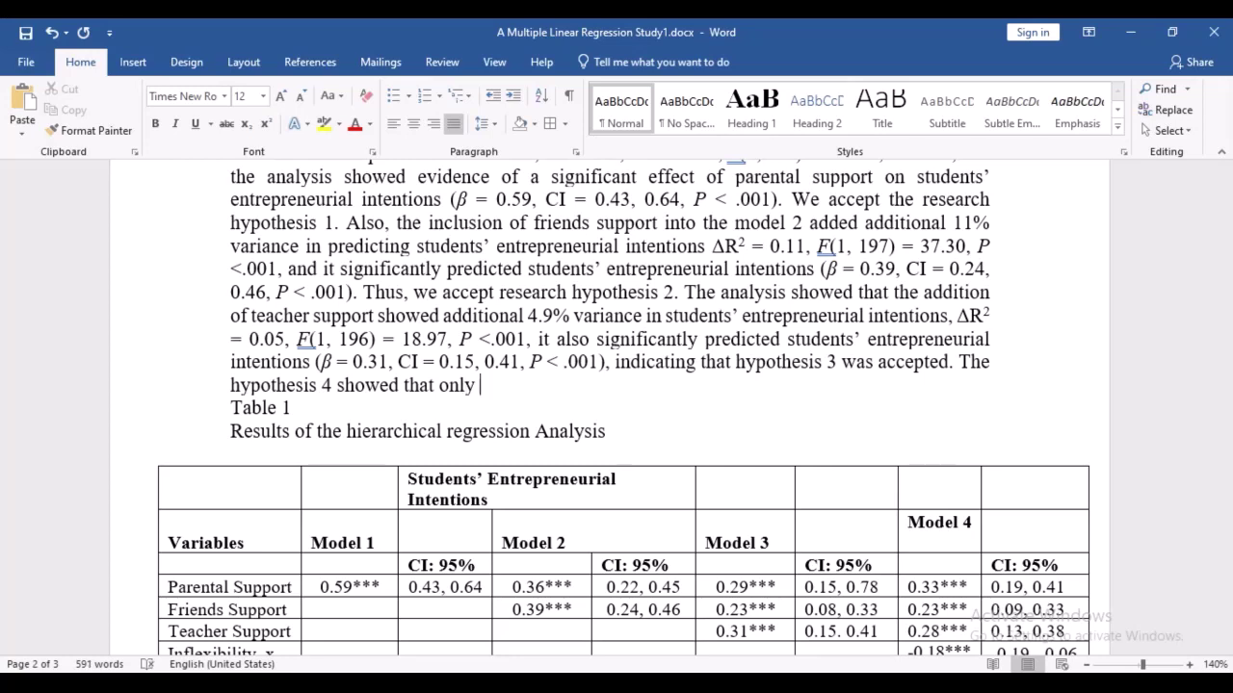
text( parentsal)
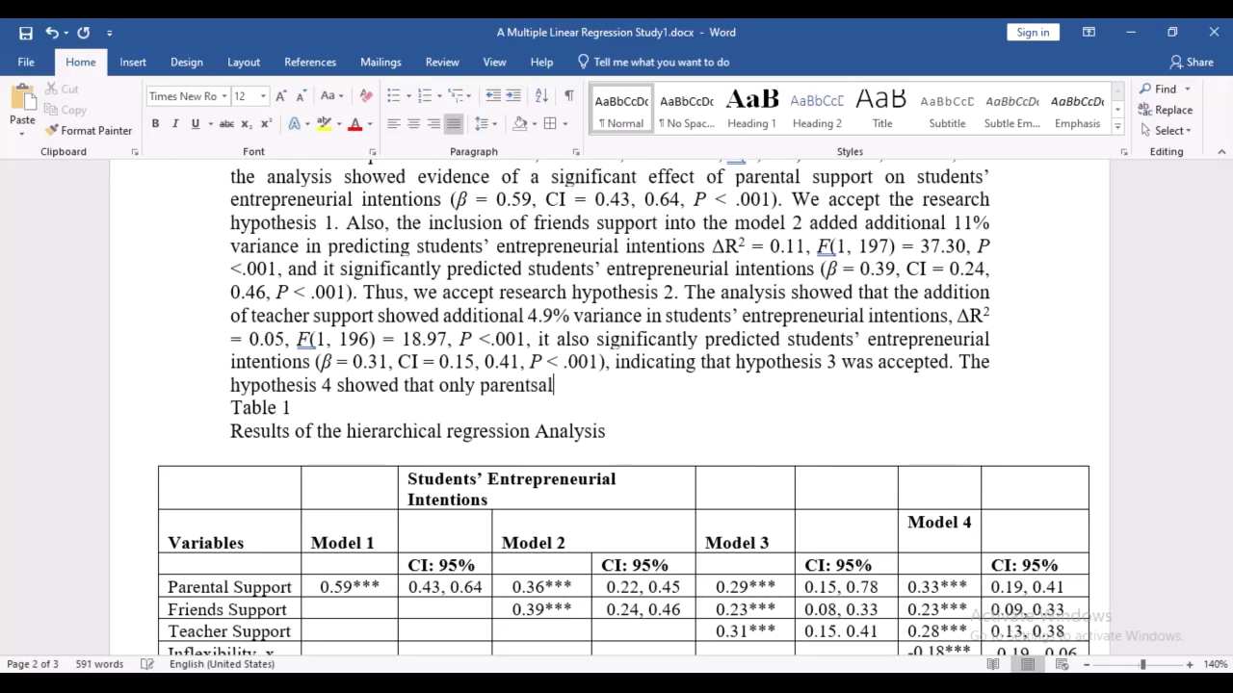
key(BackSpace)
key(BackSpace)
key(BackSpace)
text(l)
key(BackSpace)
text(al support int)
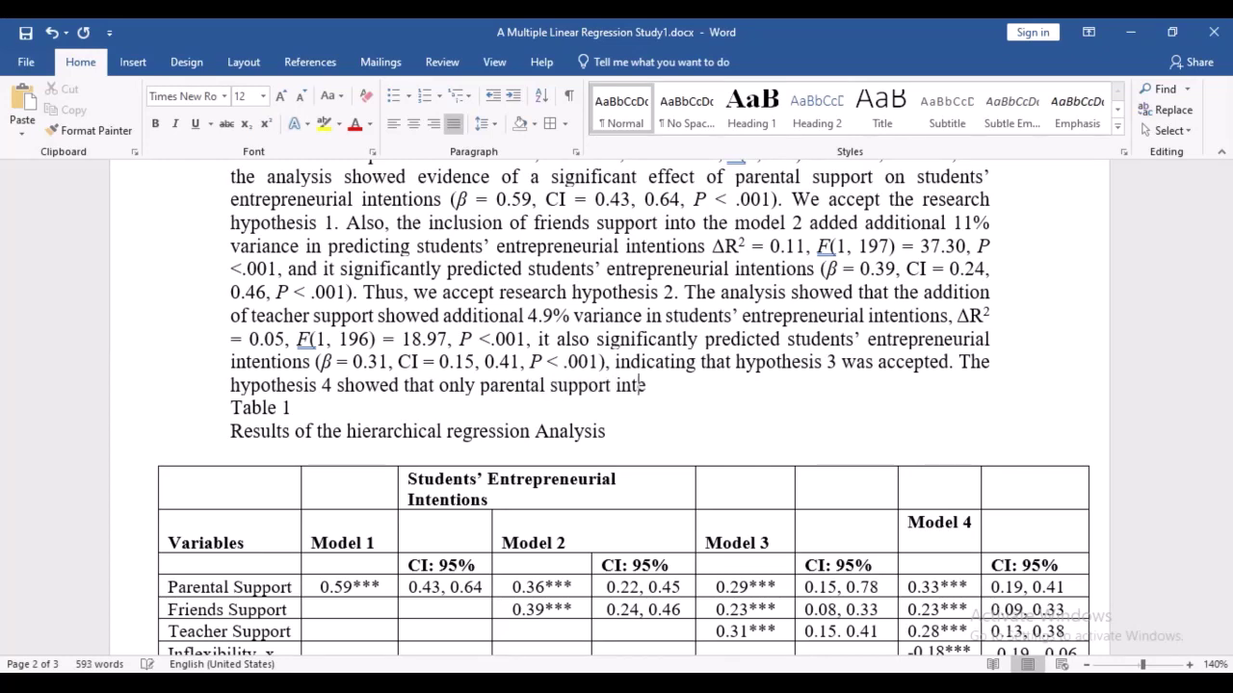
text(eracted wit)
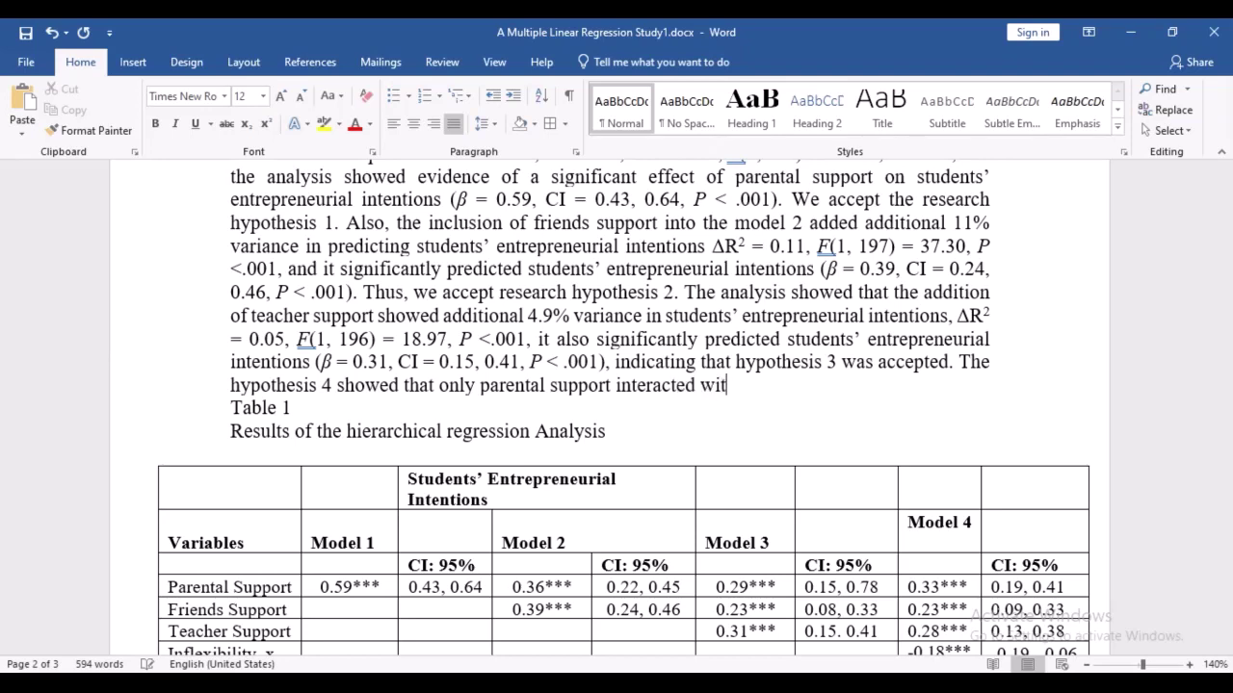
text(h inflec)
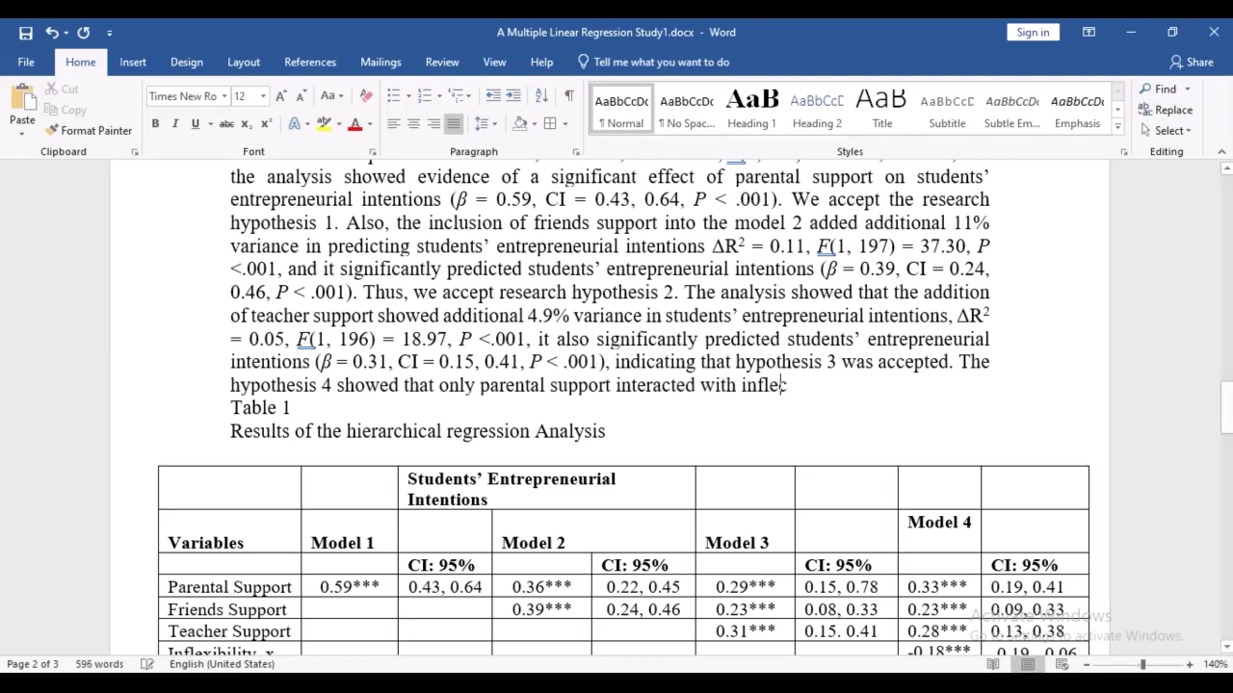
text(ibility)
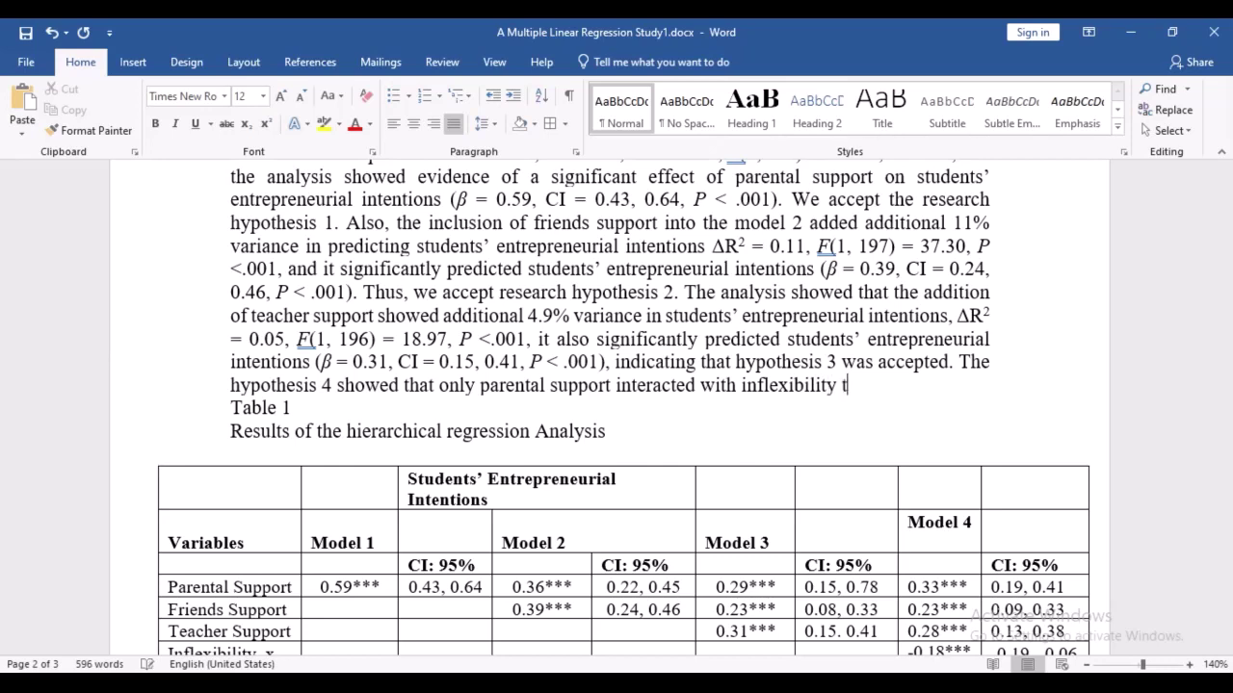
key(ctrl+s)
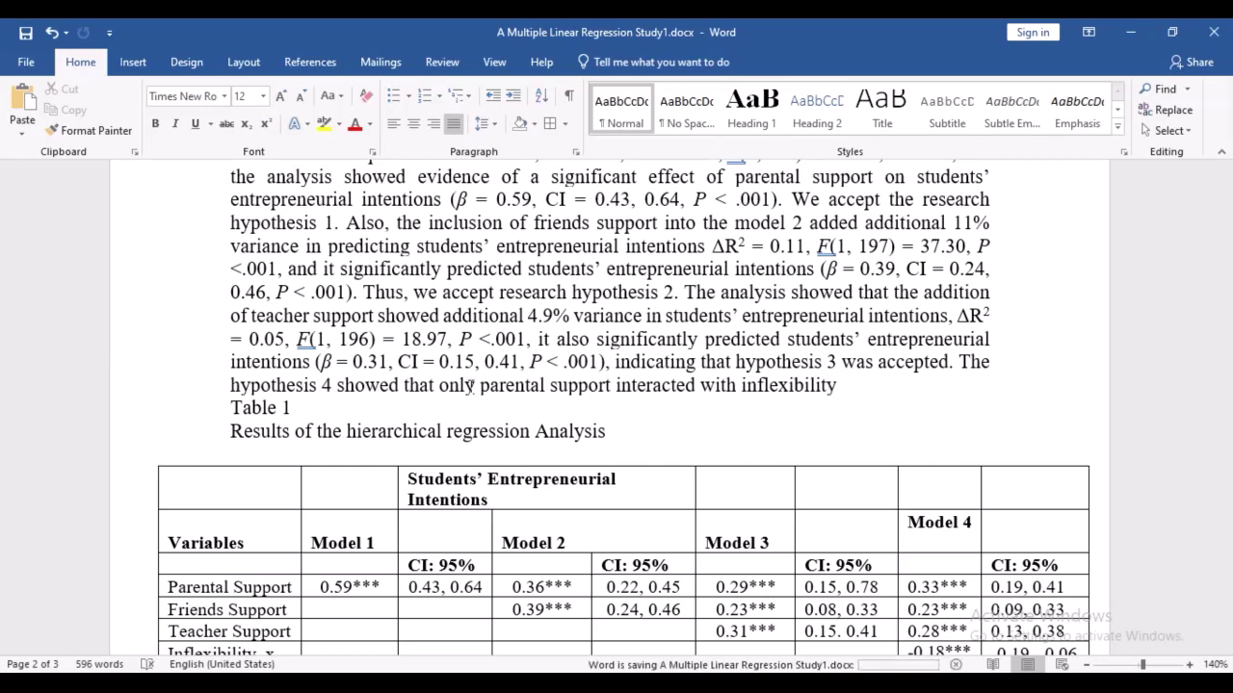
Extend the hypothesis 4 sentence of the Results paragraph with "and the inclusion accounted for".
text(and the inclu)
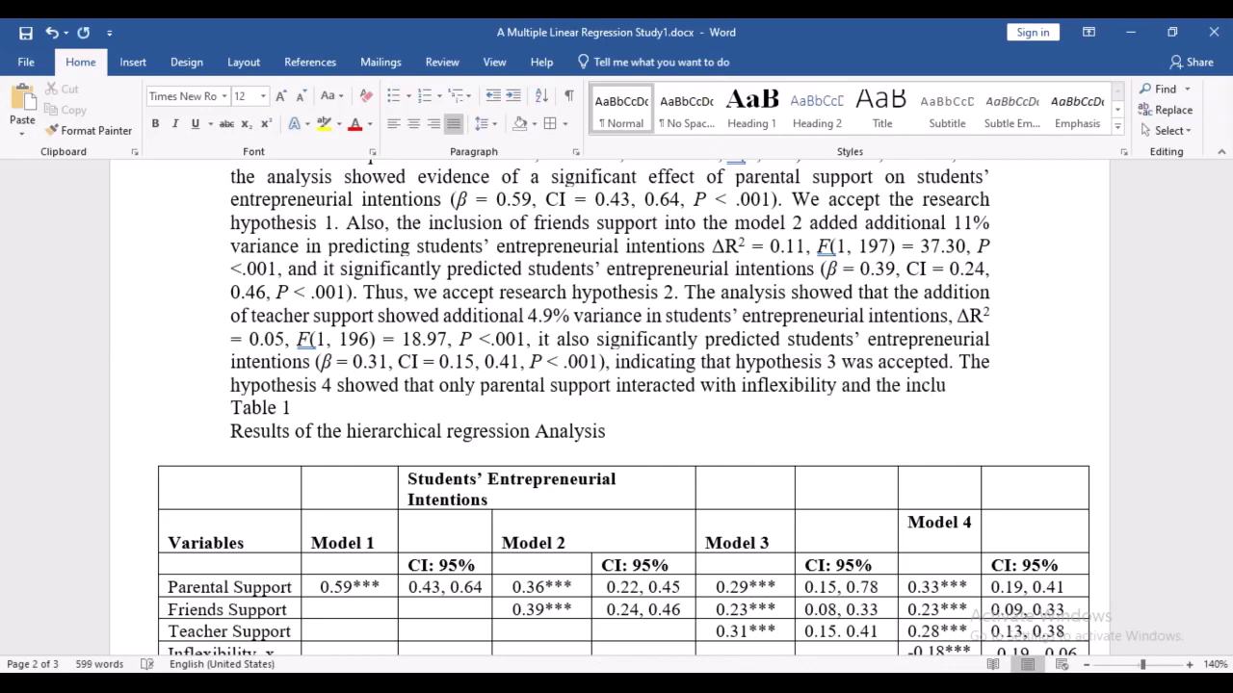
text(sion accou)
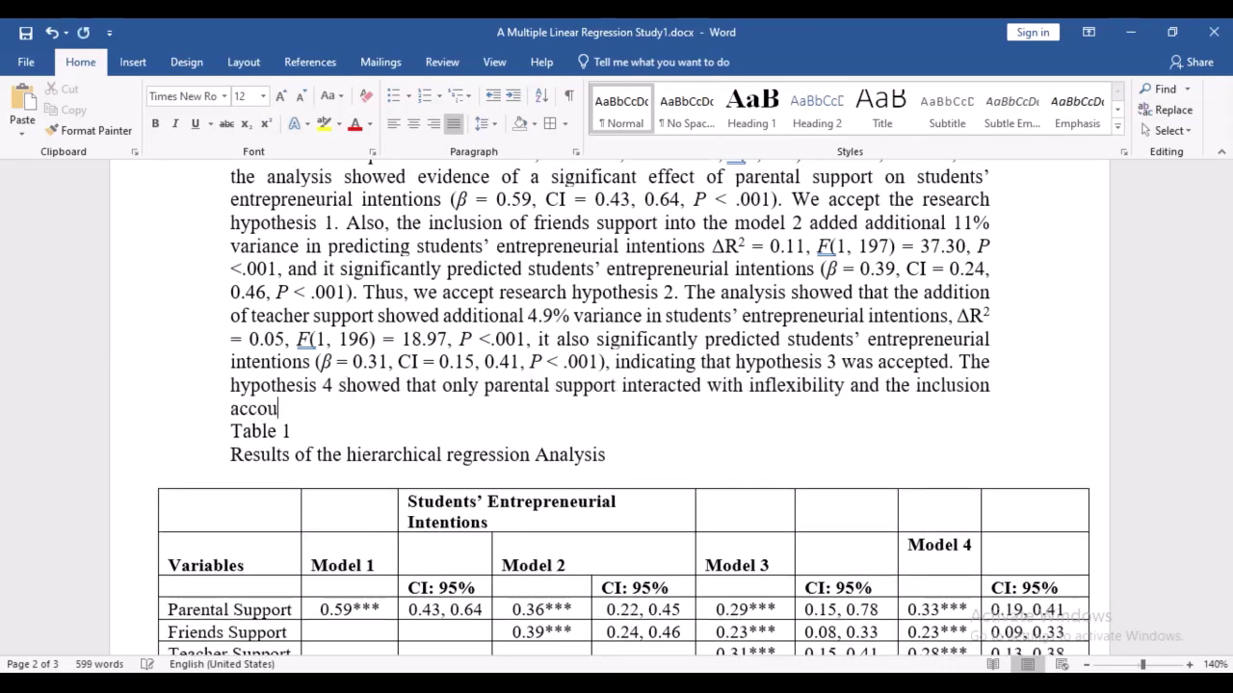
text(nted for)
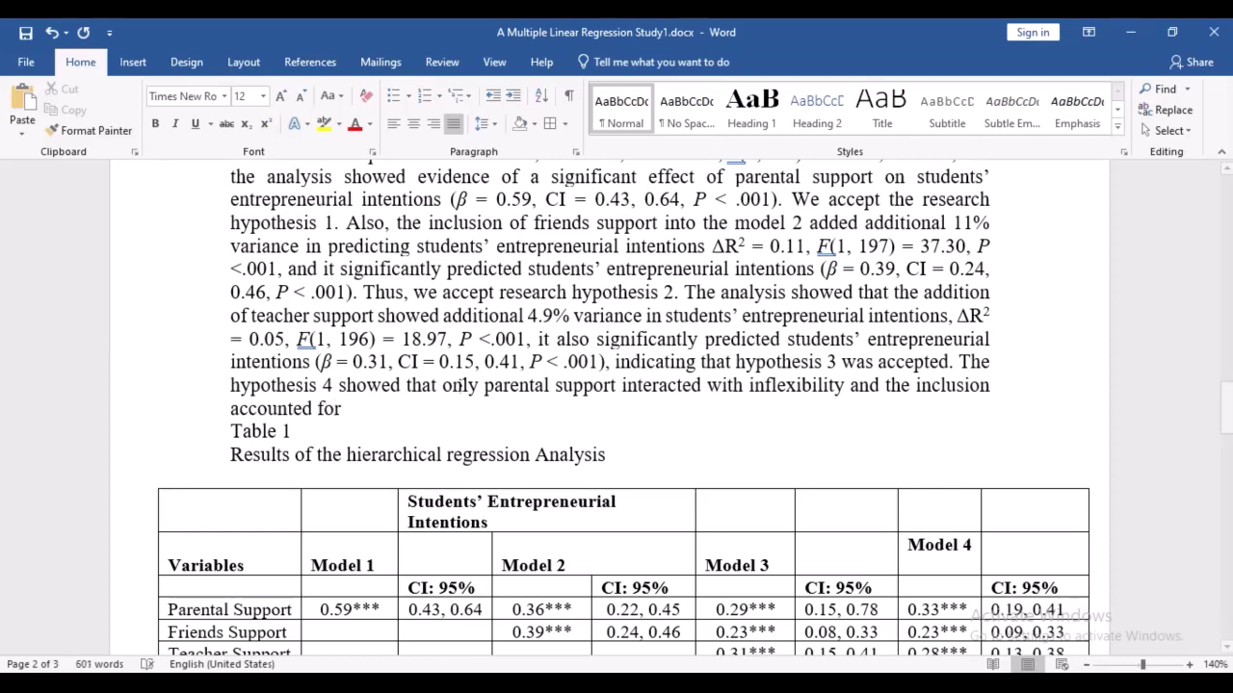
Check model 4's R Square Change in the SPSS Model Summary and continue the Word sentence with "additional 3% variance in predicting students' entrepreneurial intentions".
scroll(674, 585, down, 3)
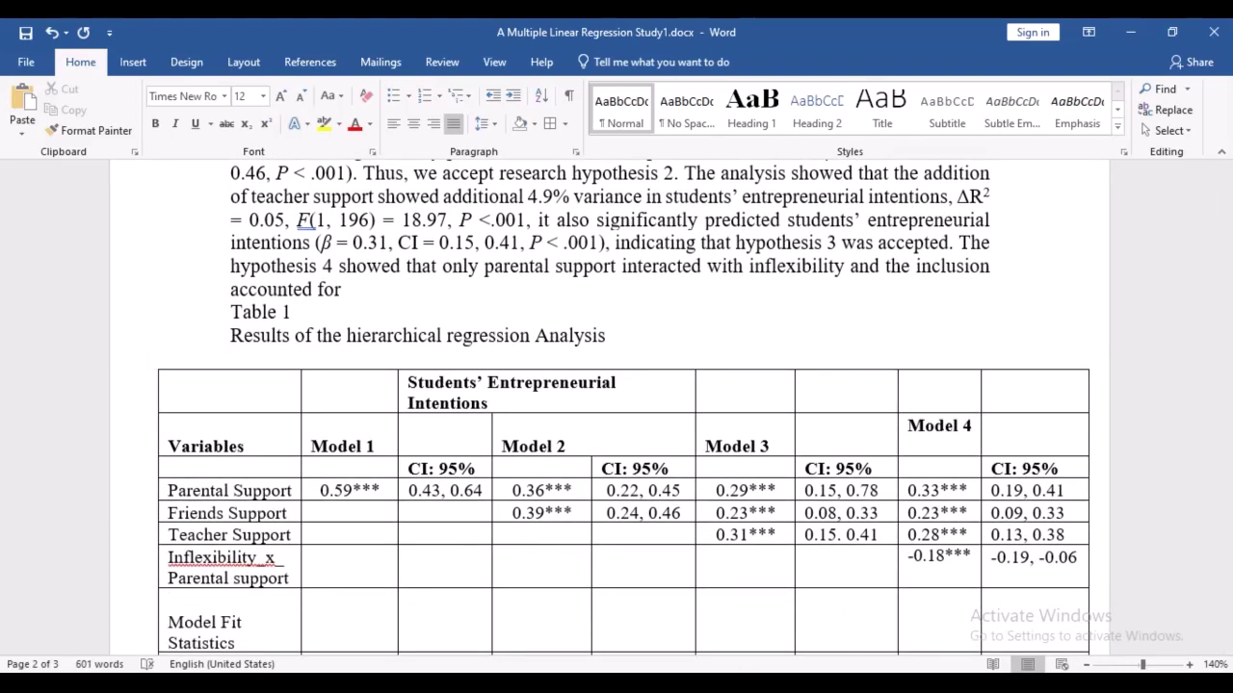
mouse_move(616, 685)
click(680, 652)
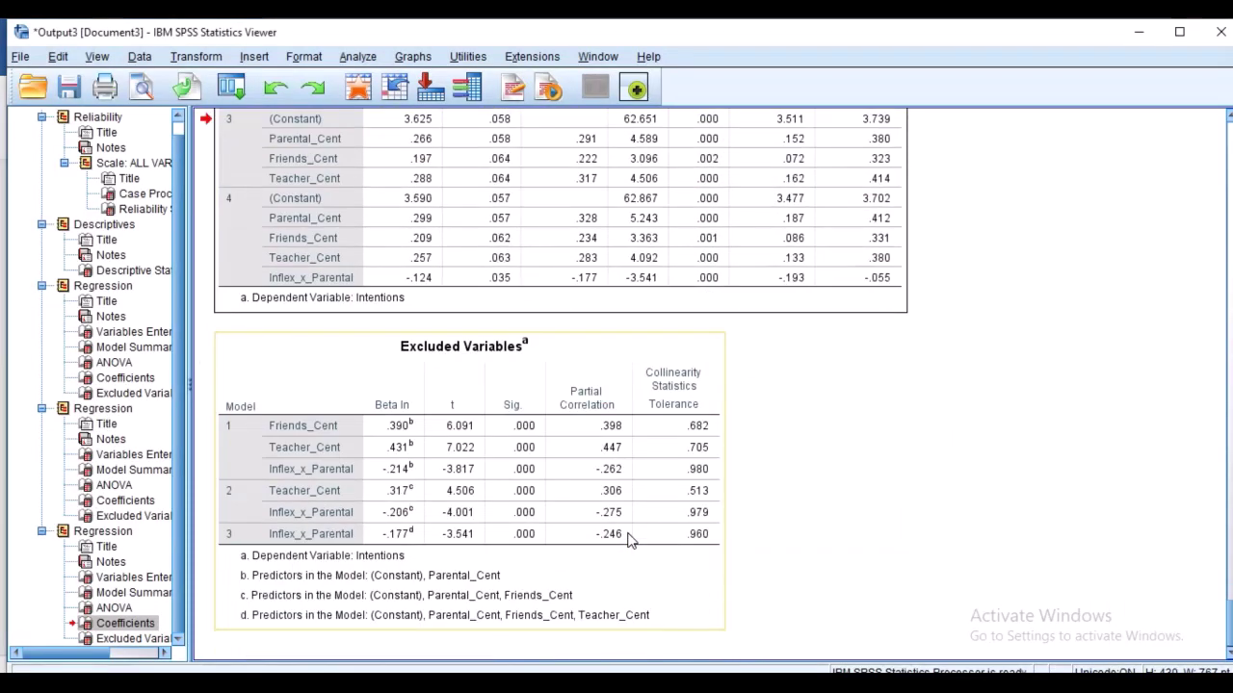
scroll(628, 539, up, 10)
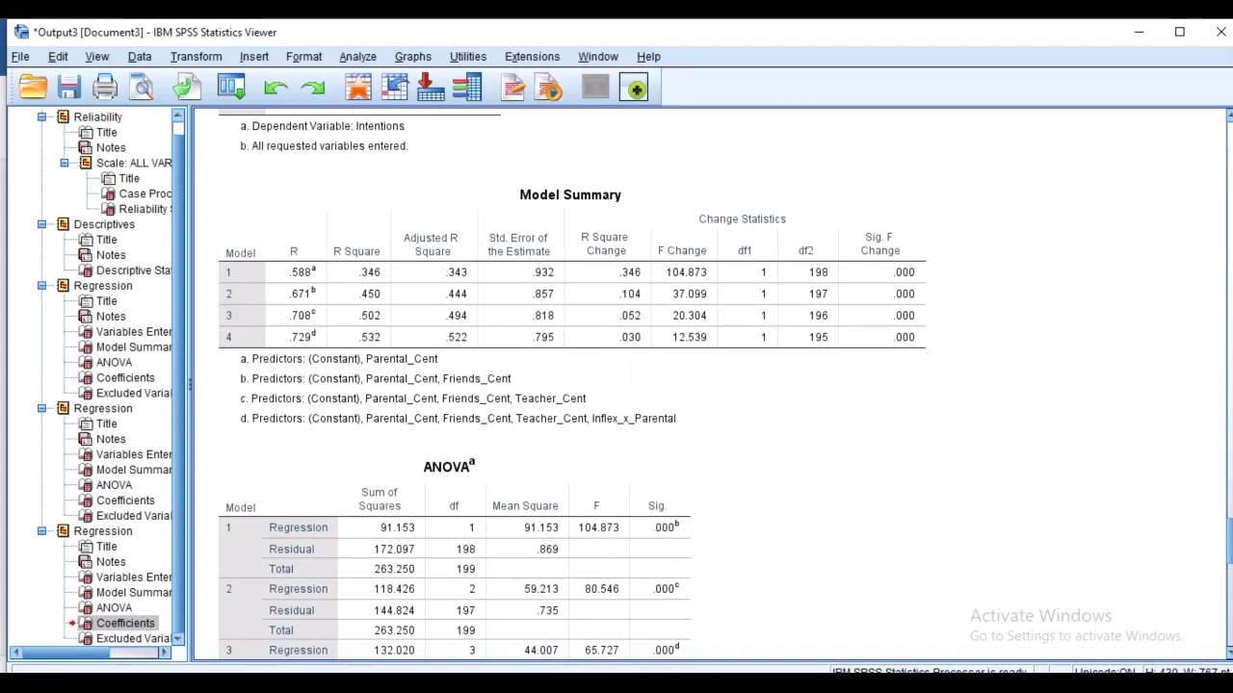
key(alt+Tab)
text(additional )
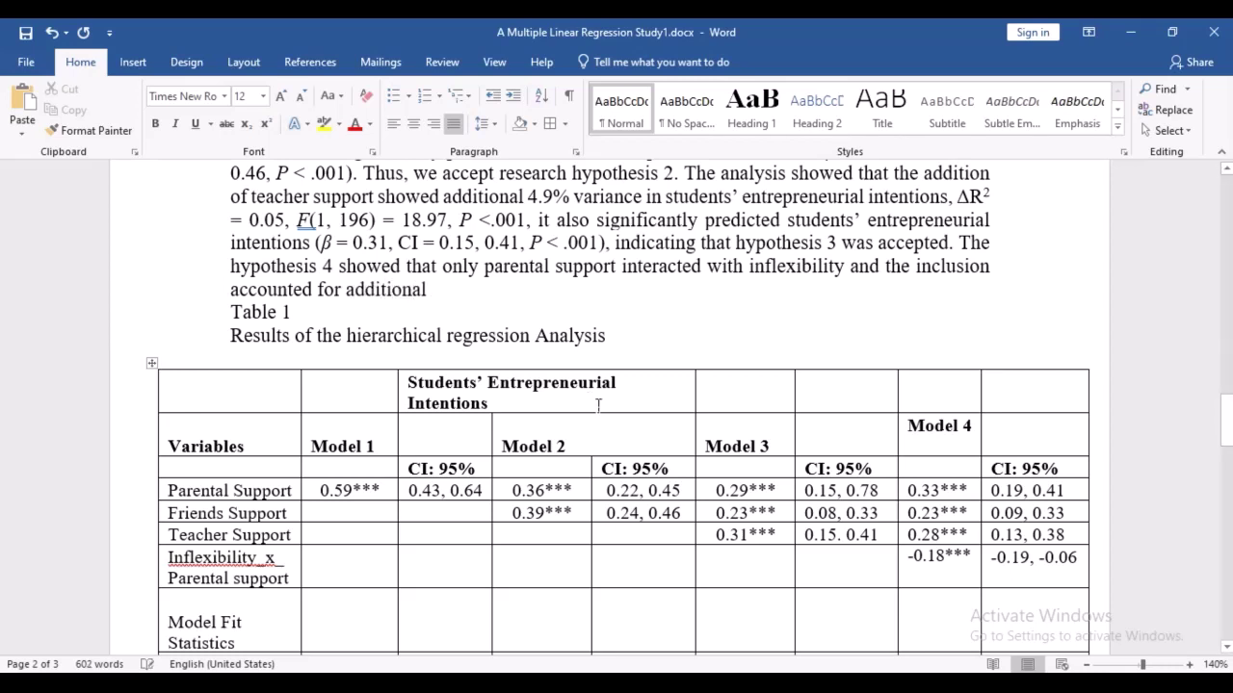
text(3% variance)
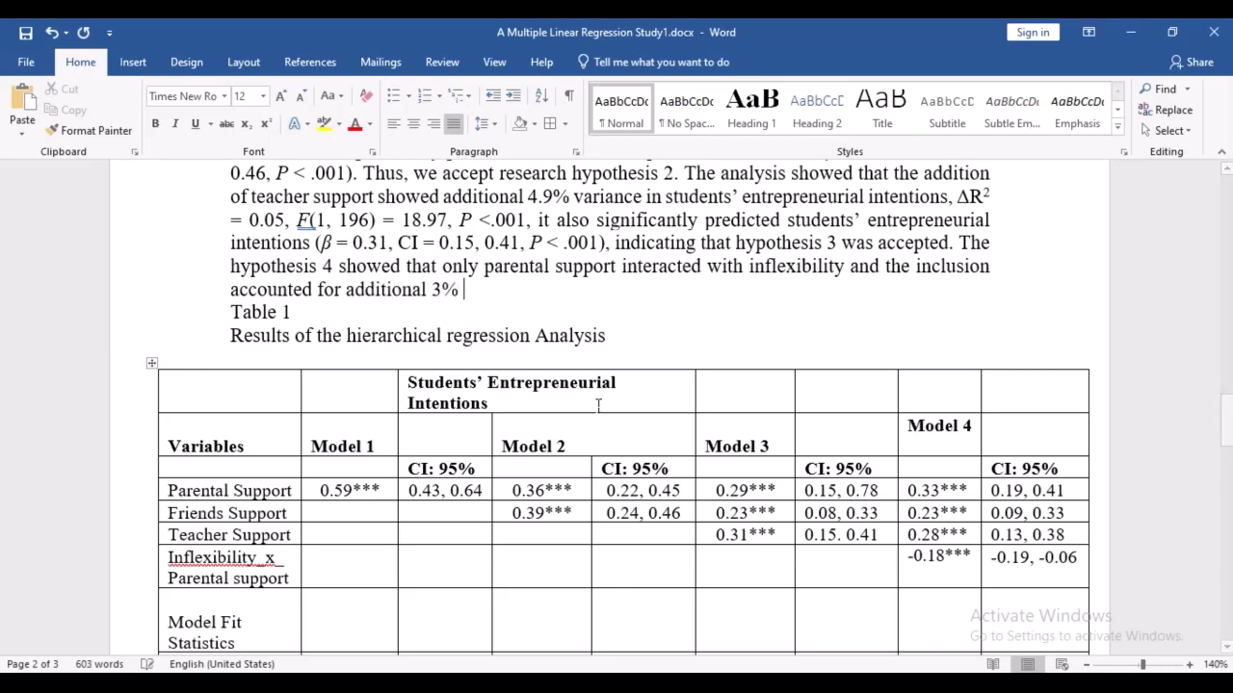
text( i)
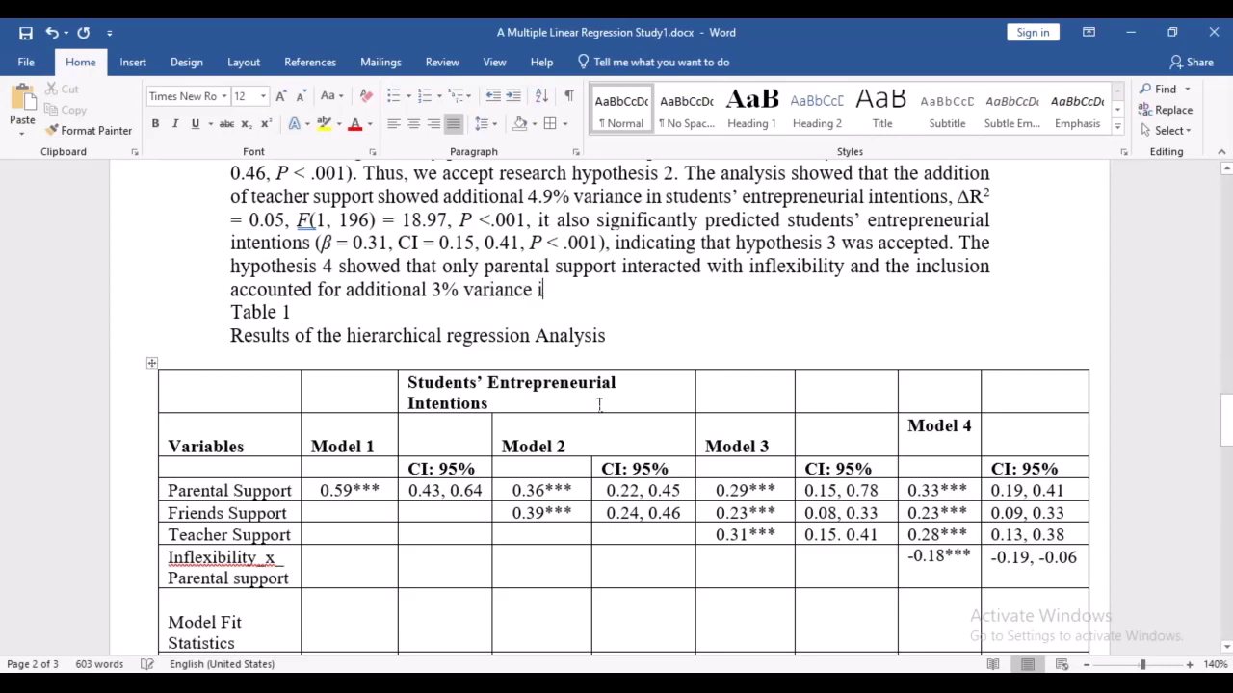
text(n predictin)
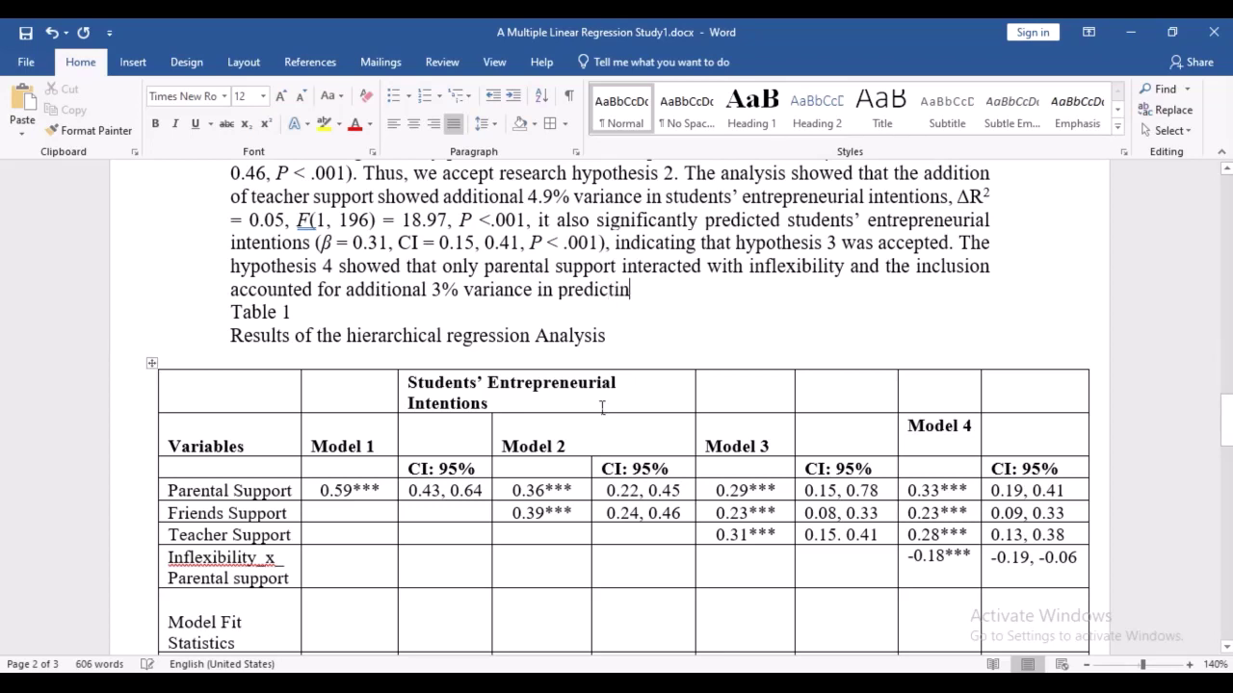
text(g student)
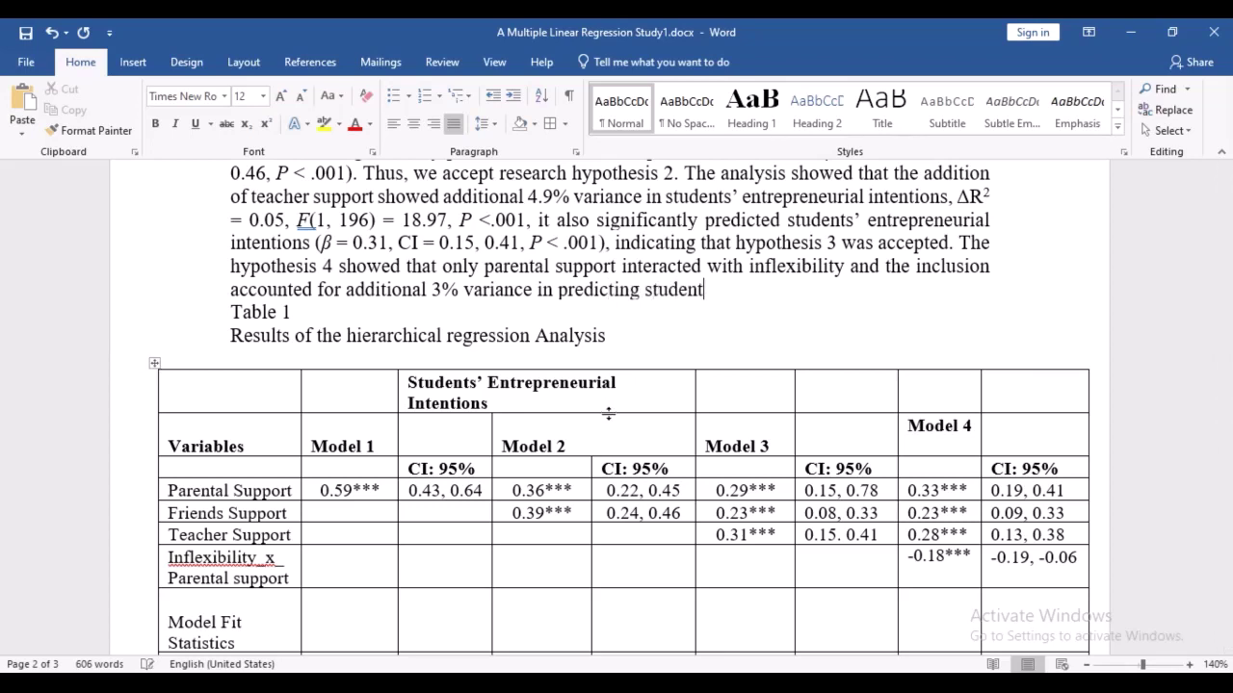
text(s' entrepreneuri)
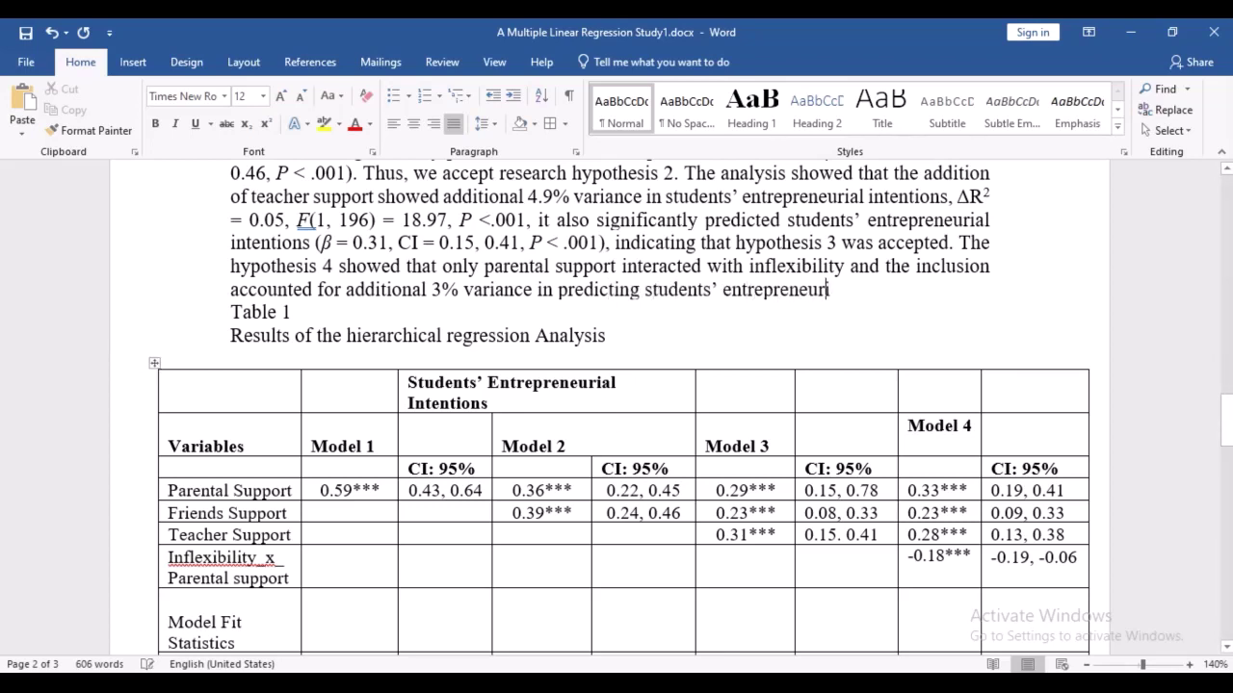
text(al intent)
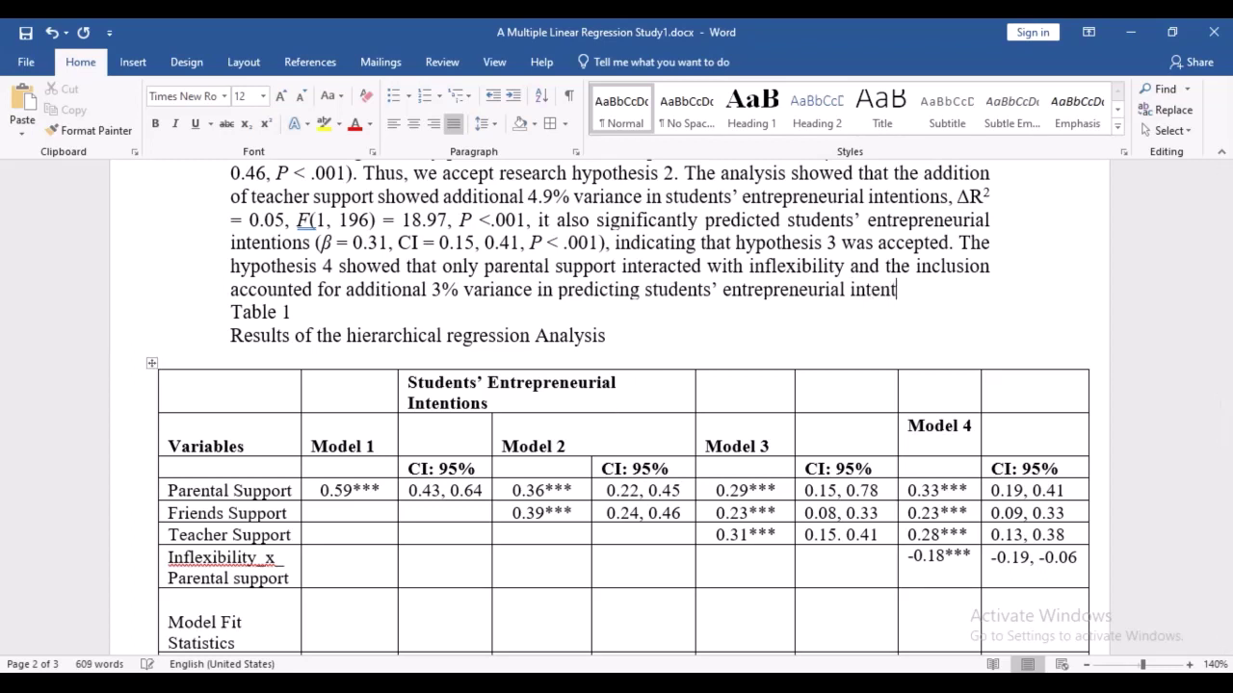
text(ions)
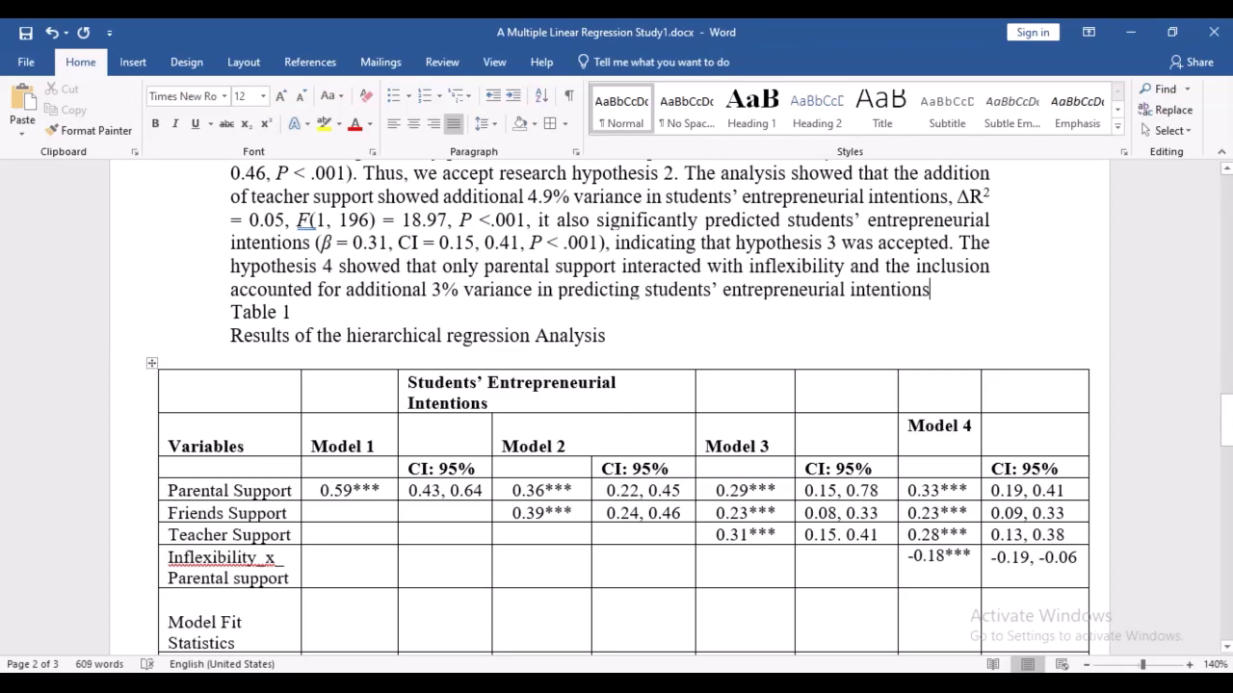
Continue the hypothesis 4 sentence with ", and it significantly reduced the effect of parental support on students'".
text(, and it )
text(significantly)
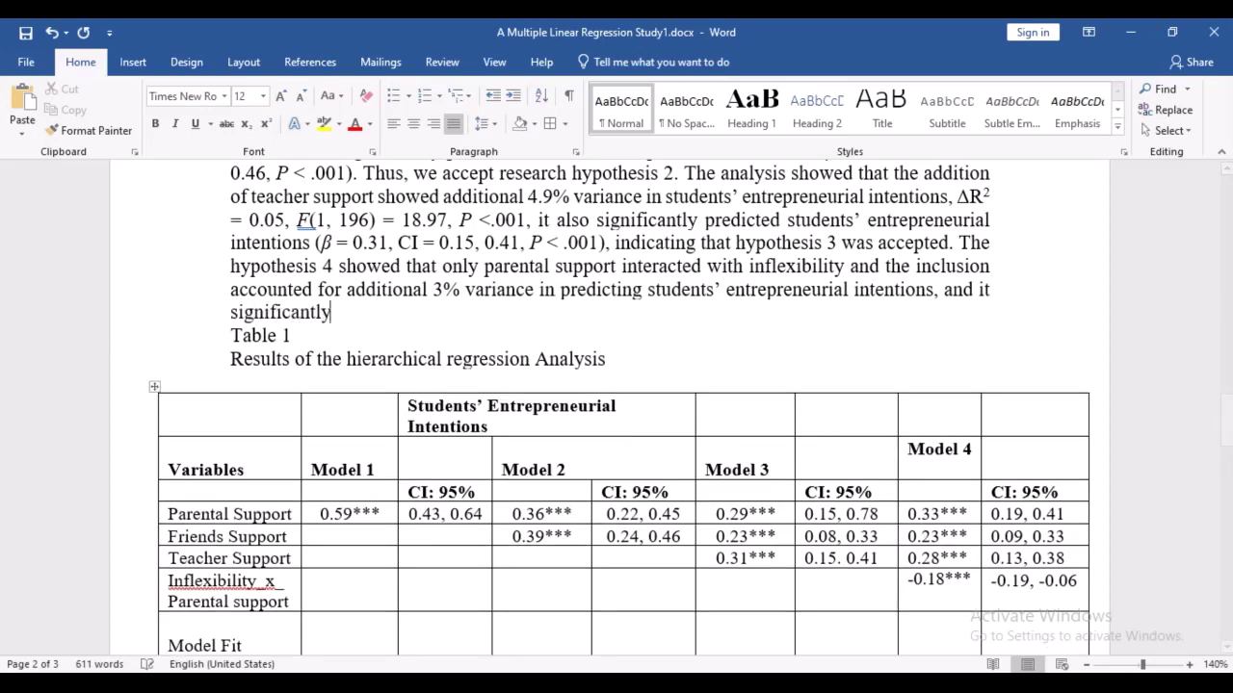
text( reduced th)
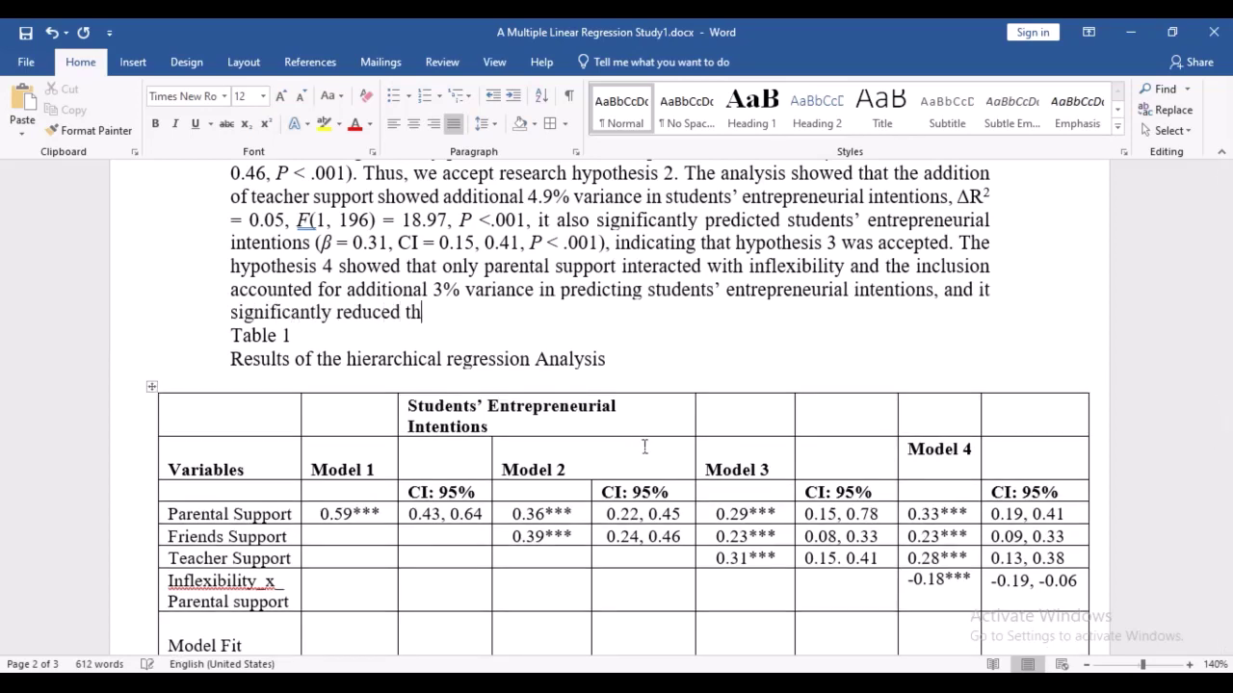
text(e effect o)
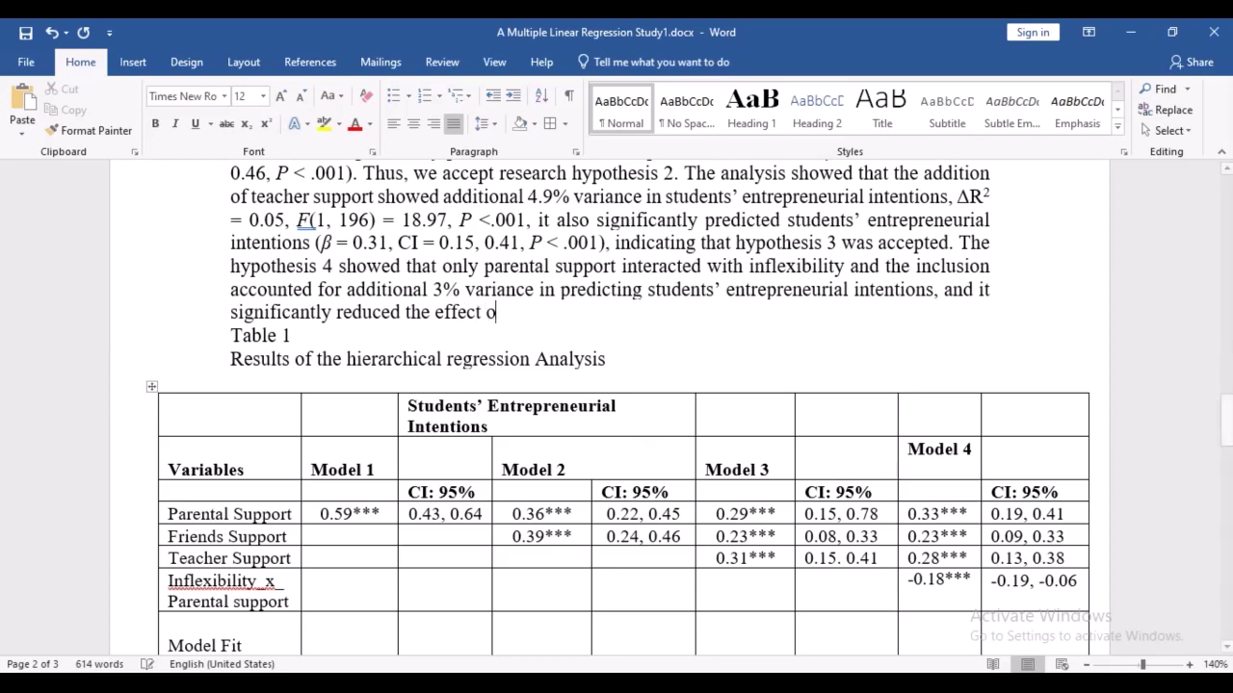
text(f)
text(parental supp)
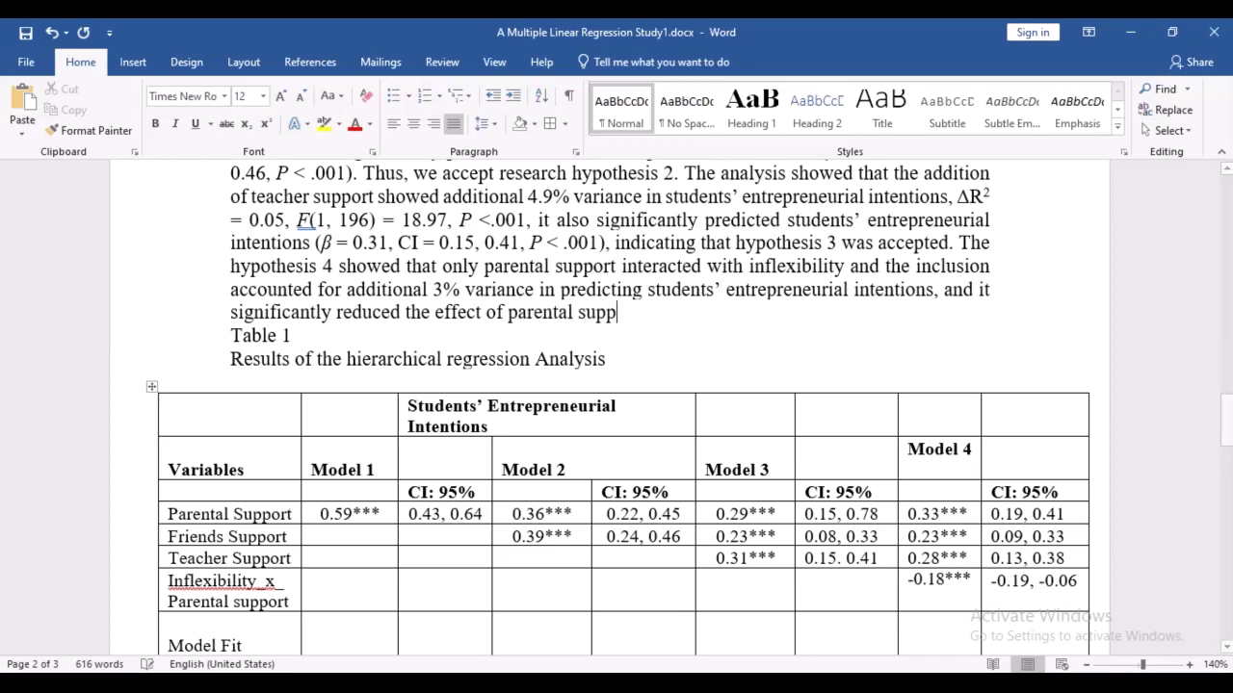
text(ort on students' )
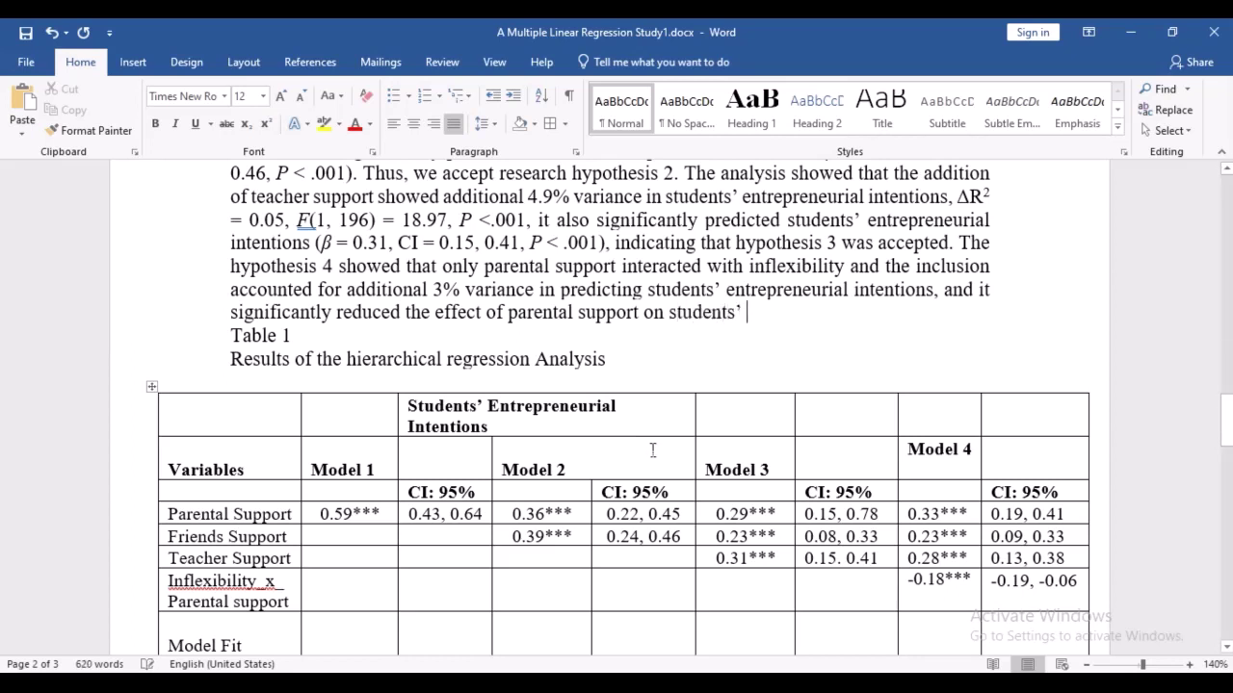
Continue the hypothesis 4 sentence after "students’" with "entrepreneurial intentions (".
text(entrepreneu)
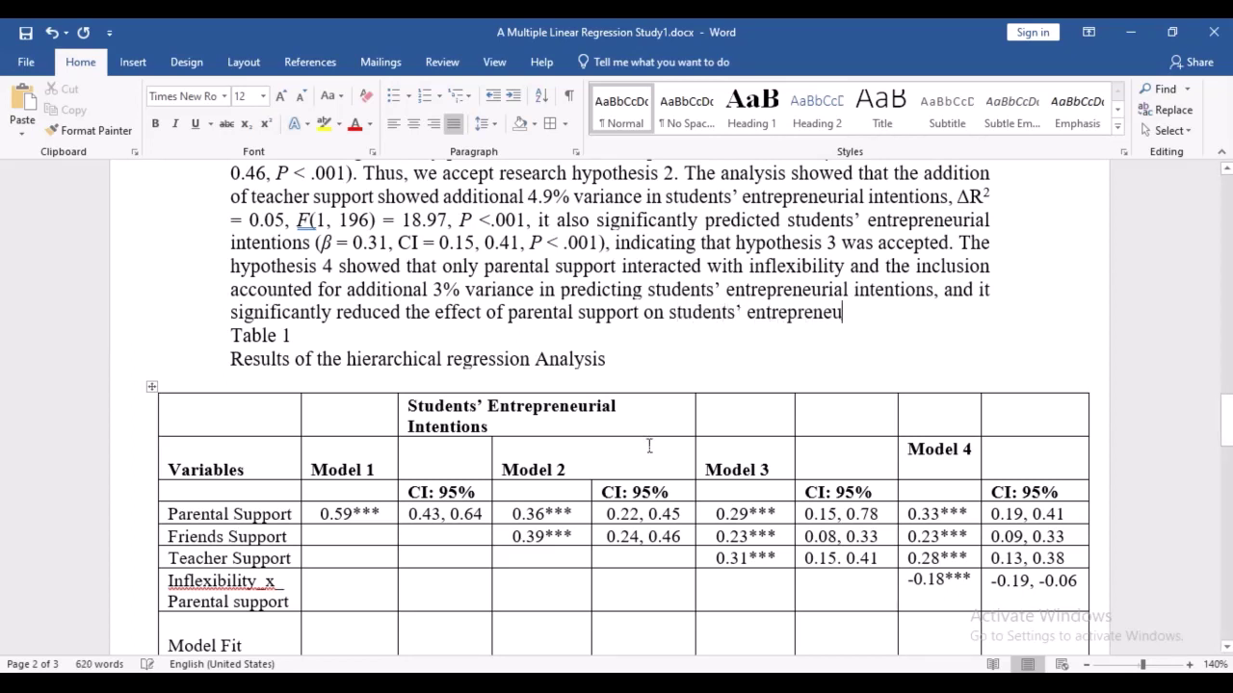
text(rial intentions )
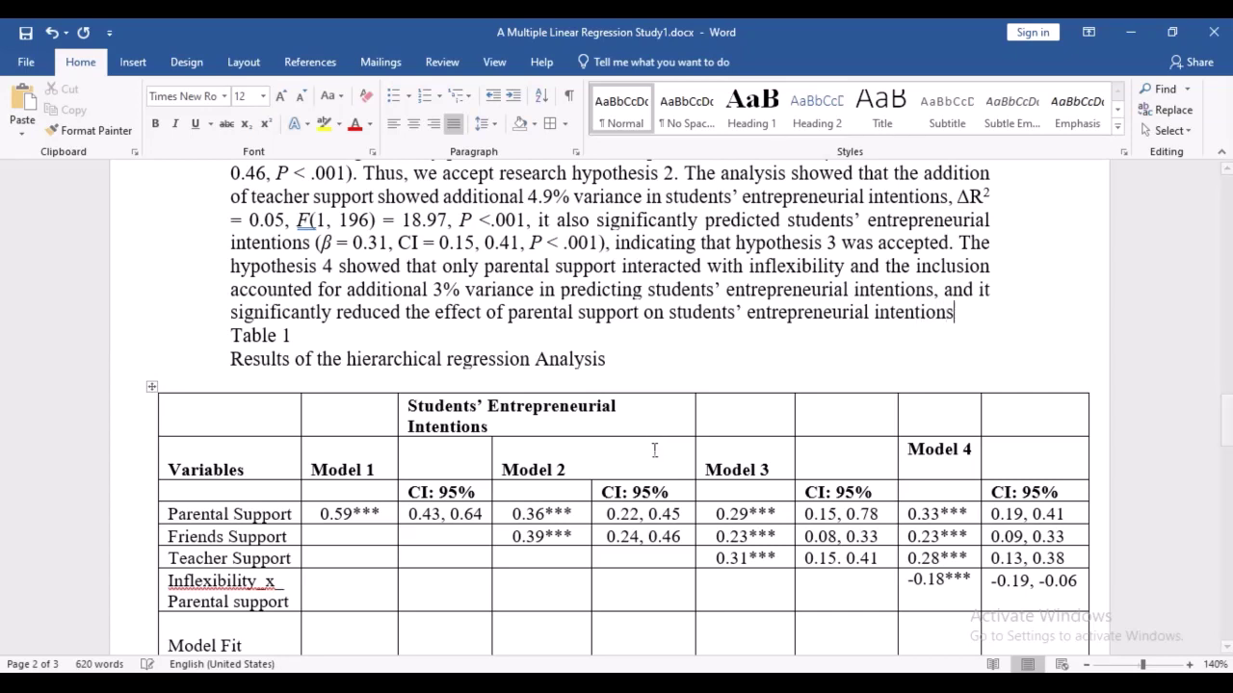
text(()
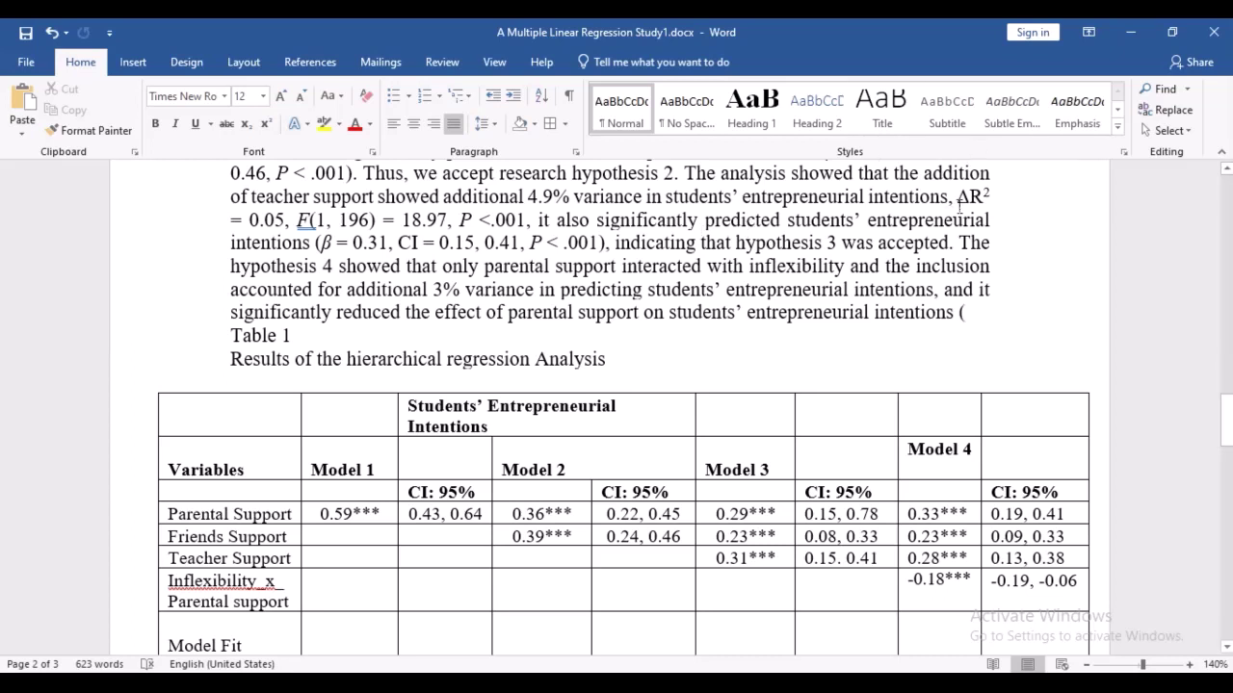
Copy the ΔR², F and P statistics from the hypothesis 3 text into the hypothesis 4 sentence before "and it significantly reduced", and save the document.
drag(962, 196, 539, 218)
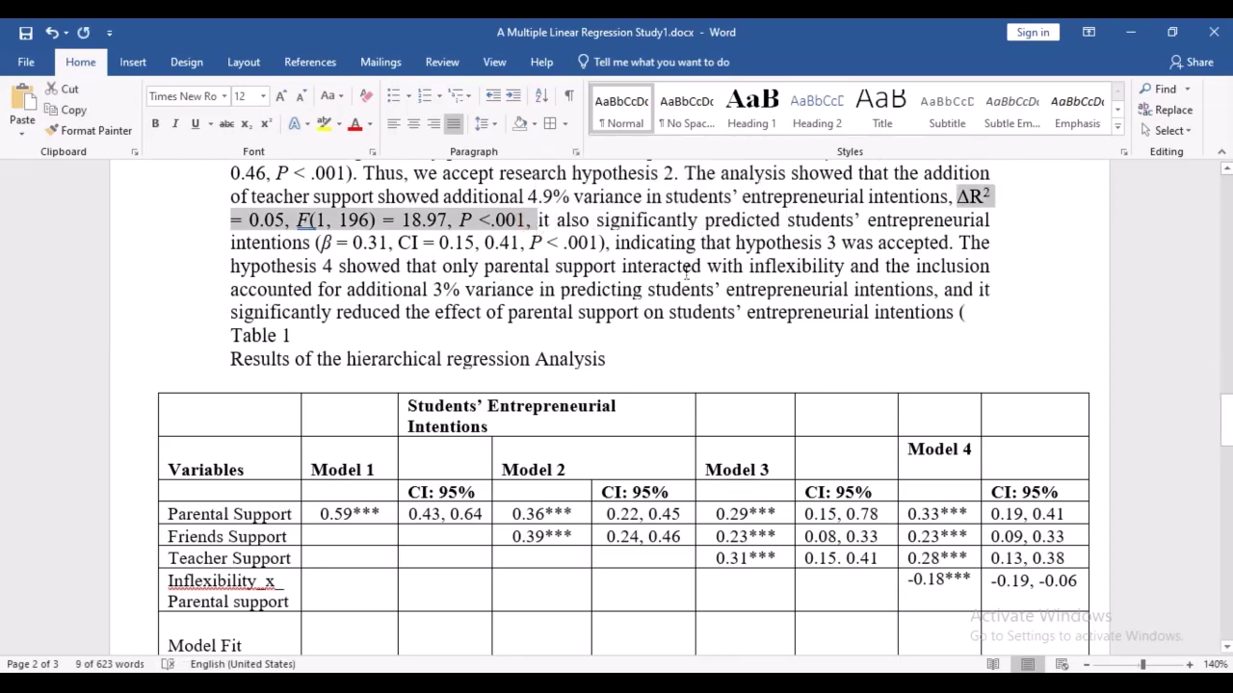
click(946, 289)
text(ΔR² = 0.05, F(1, 196) = 18.97, P <.001,)
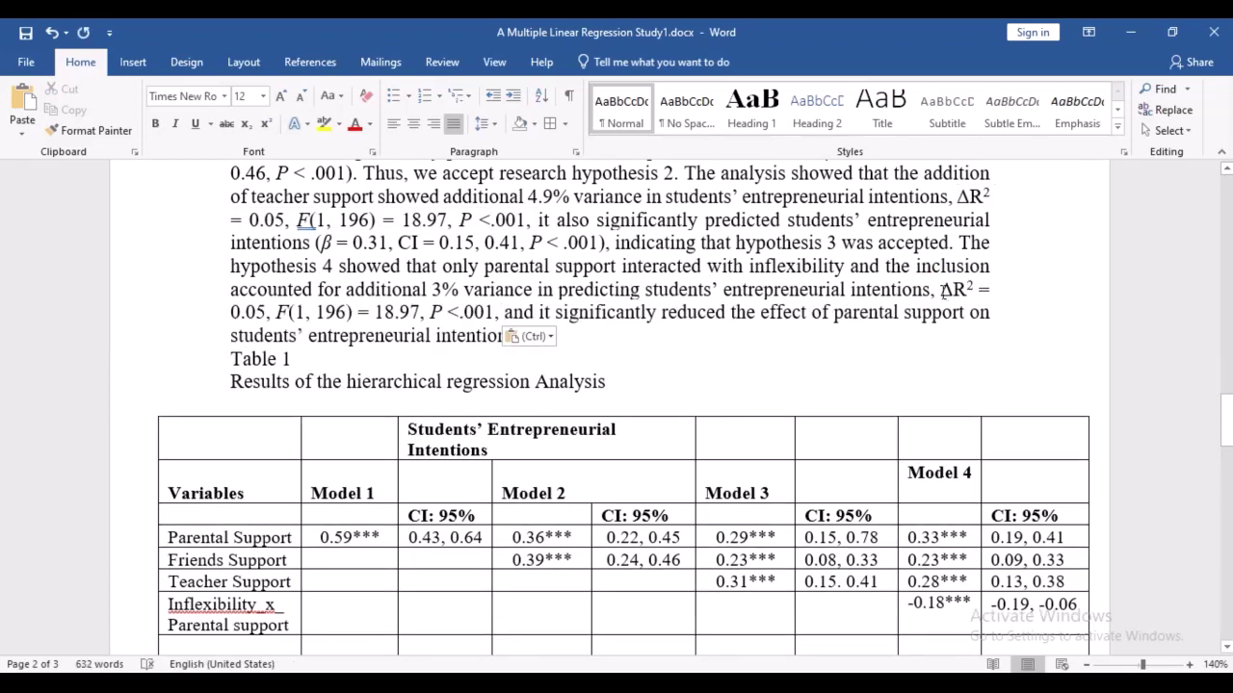
key(ctrl+s)
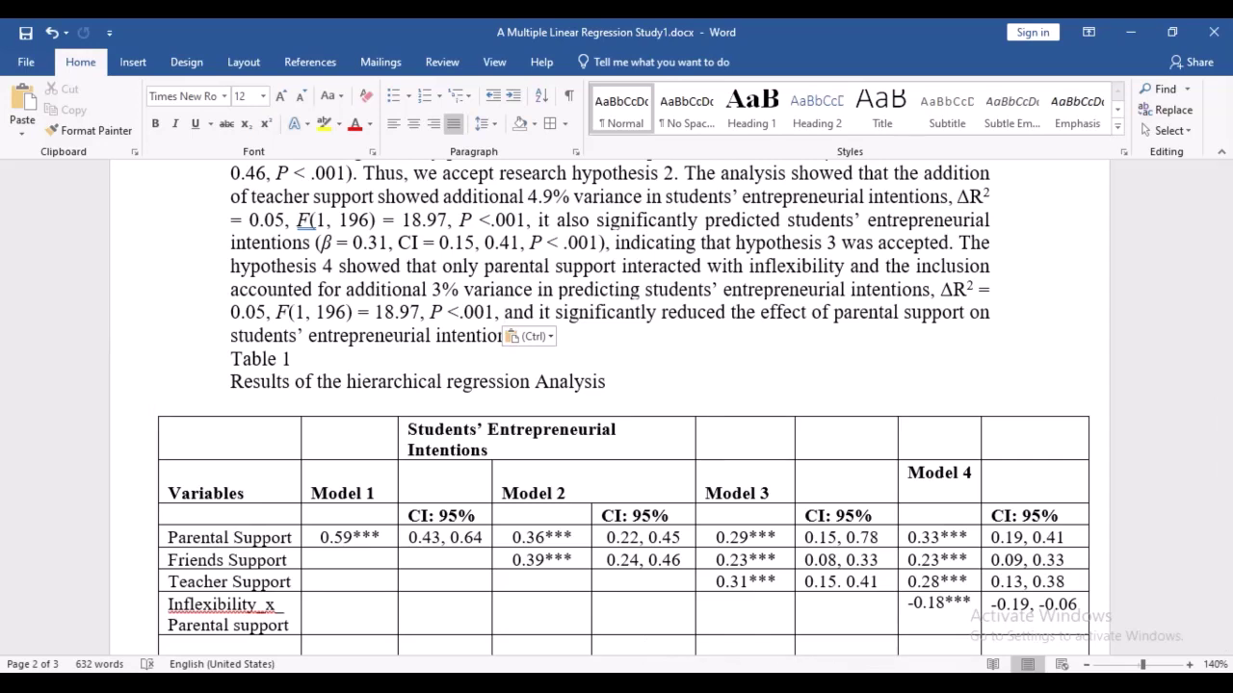
Consult the SPSS output's Model Summary for model 4 and set ΔR² in the Word document's hypothesis 4 sentence to 0.03.
click(674, 626)
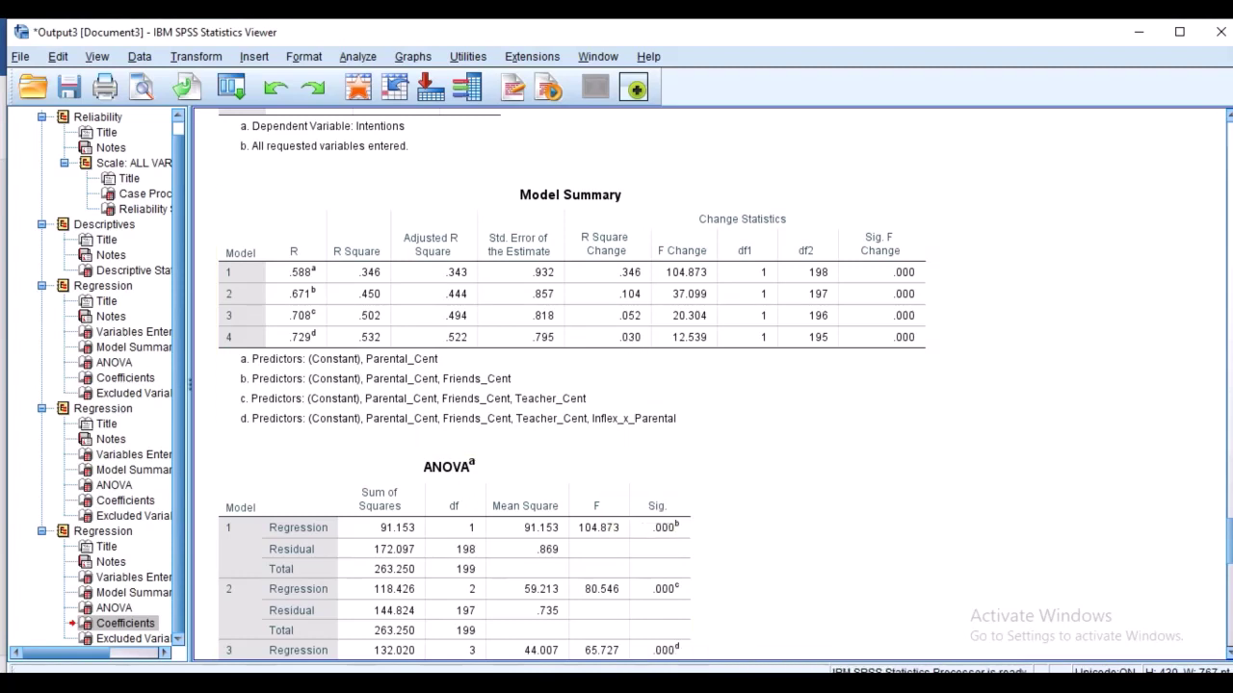
click(669, 650)
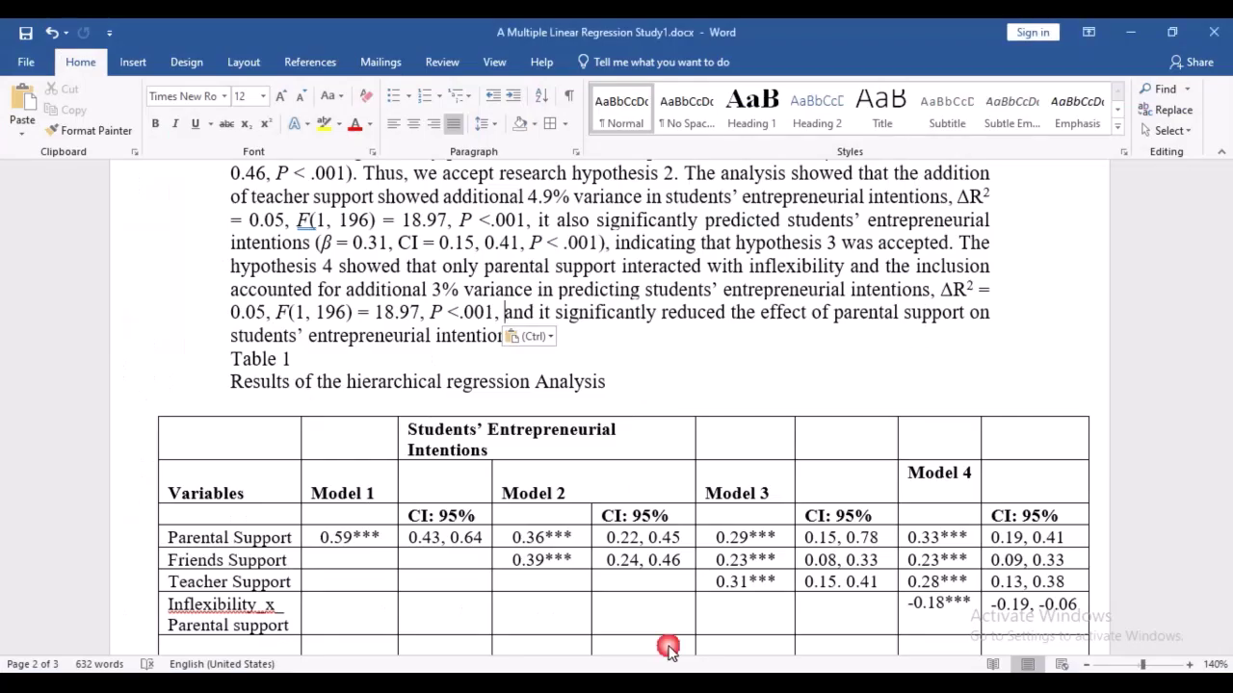
click(267, 312)
key(BackSpace)
text(3)
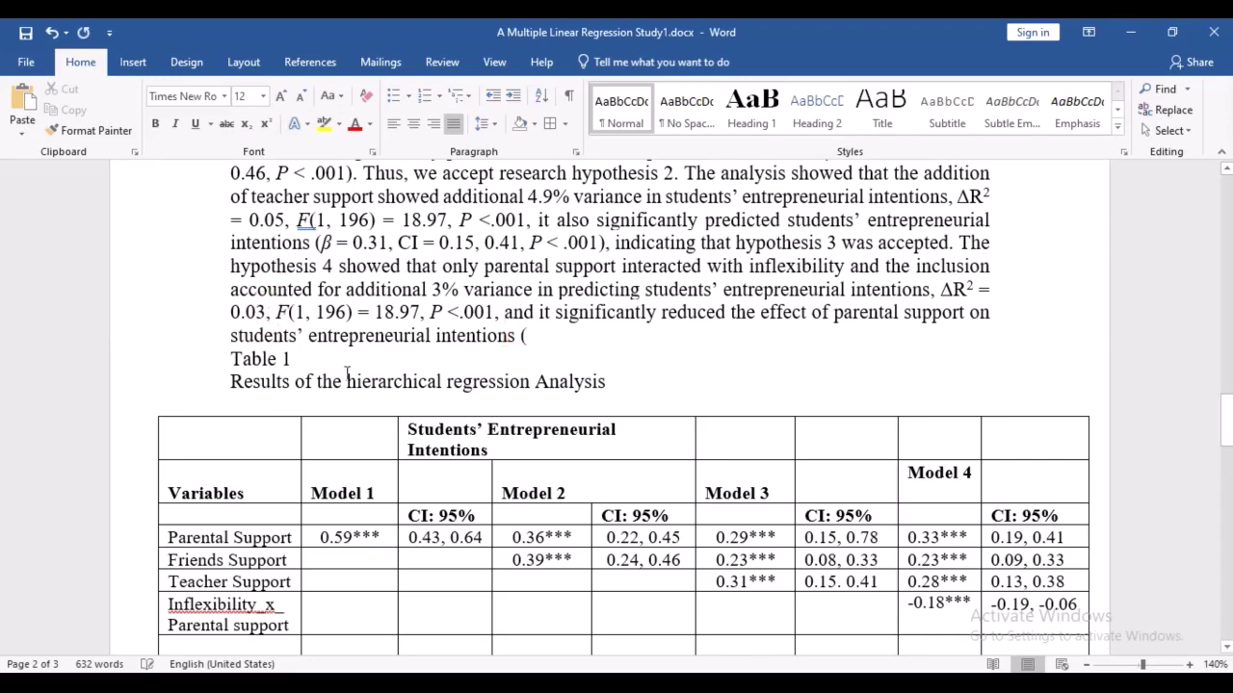
Check model 4's degrees of freedom in the SPSS output and change the hypothesis 4 F statistic in Word to F(1, 195).
key(alt+Tab)
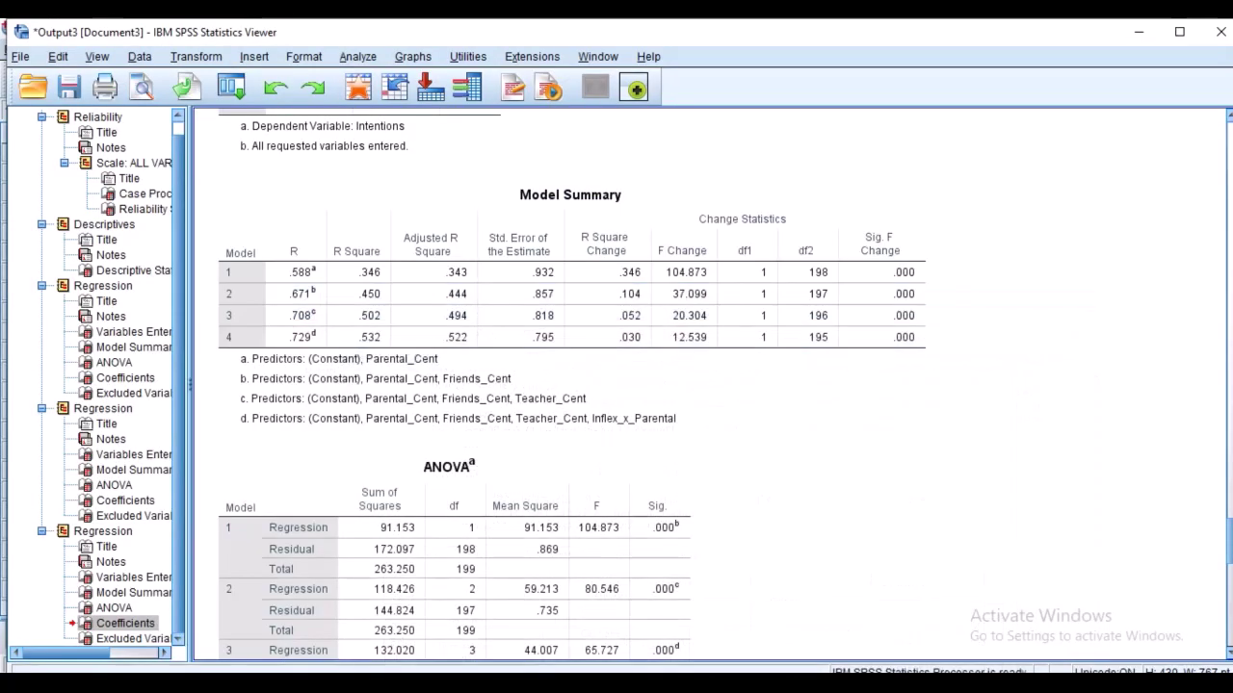
key(alt+Tab)
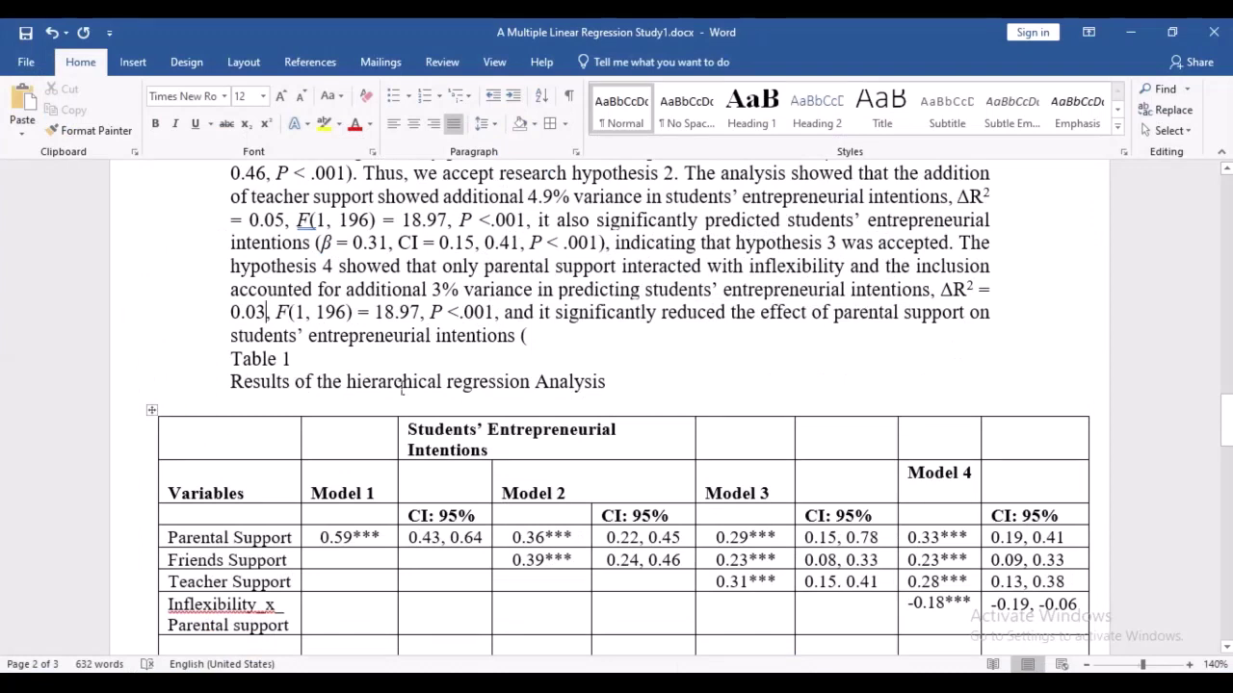
click(352, 313)
key(BackSpace)
text(5)
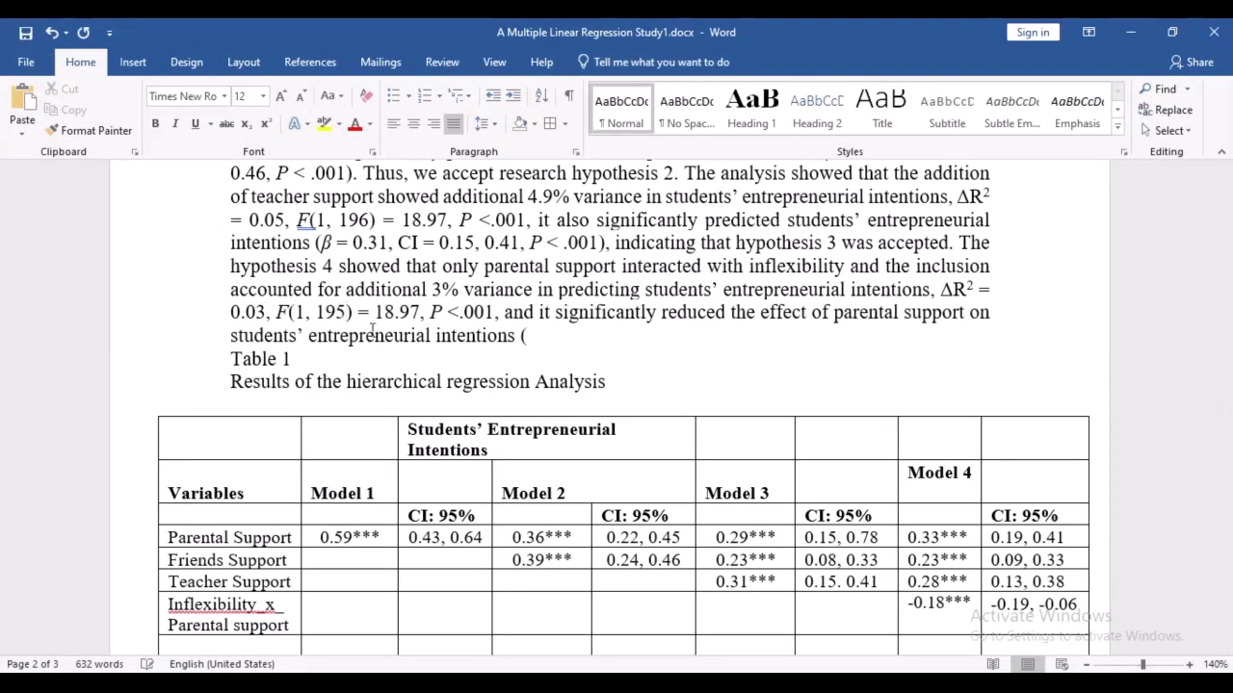
Look up model 4's F Change in the SPSS Model Summary and set the hypothesis 4 F value in Word to 12.54.
mouse_move(578, 679)
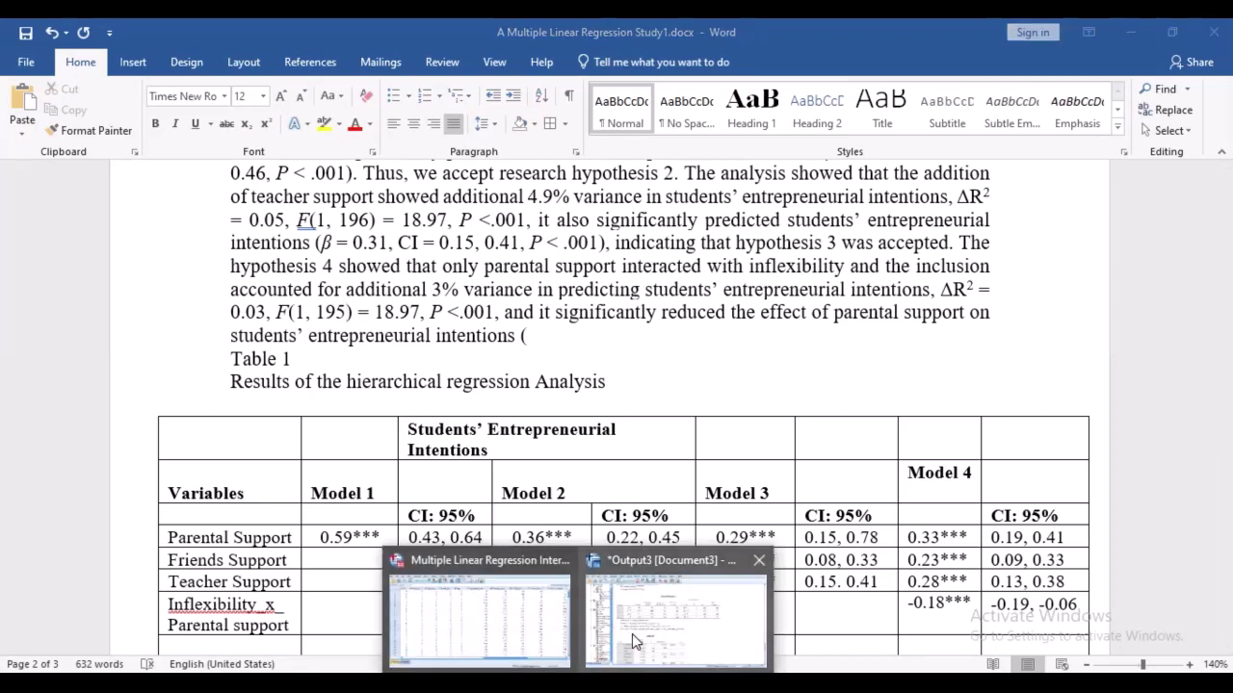
mouse_move(632, 633)
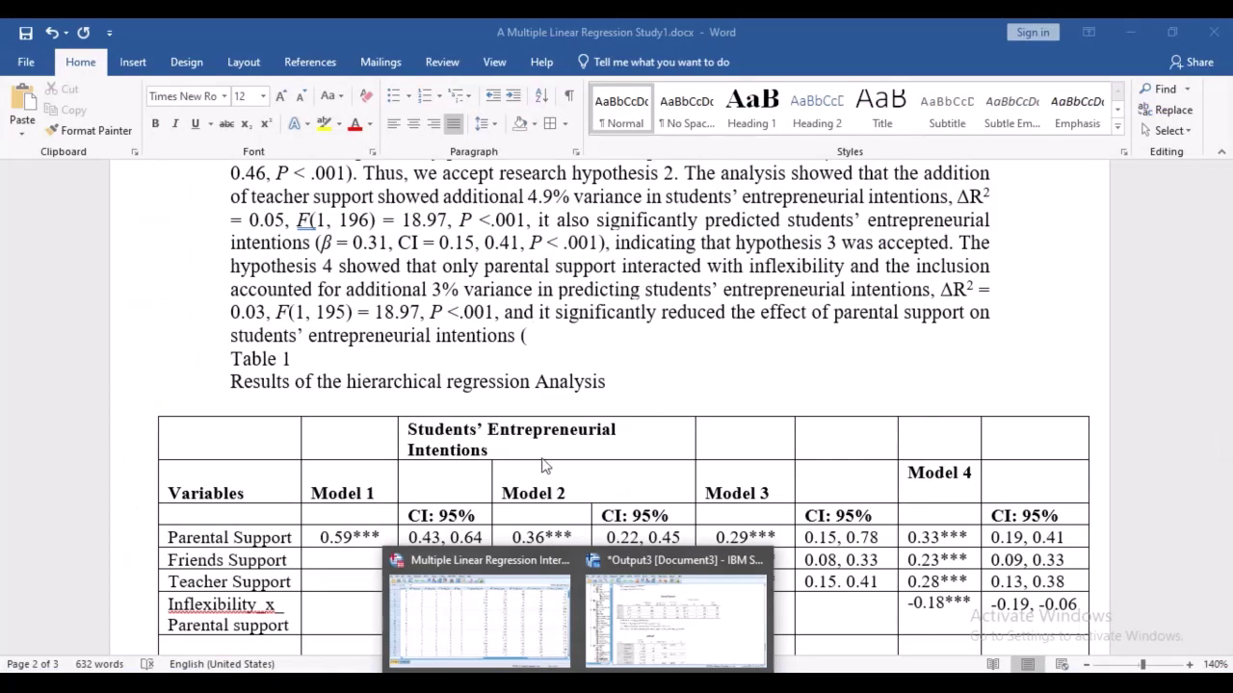
click(674, 630)
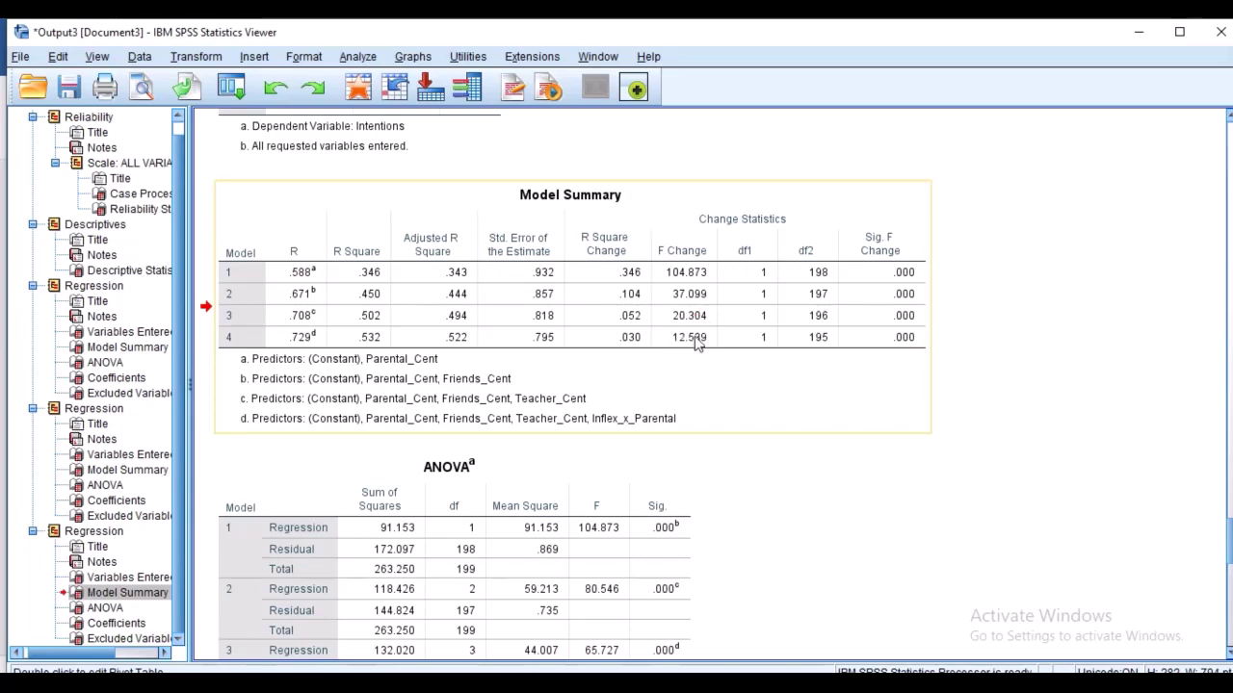
click(696, 348)
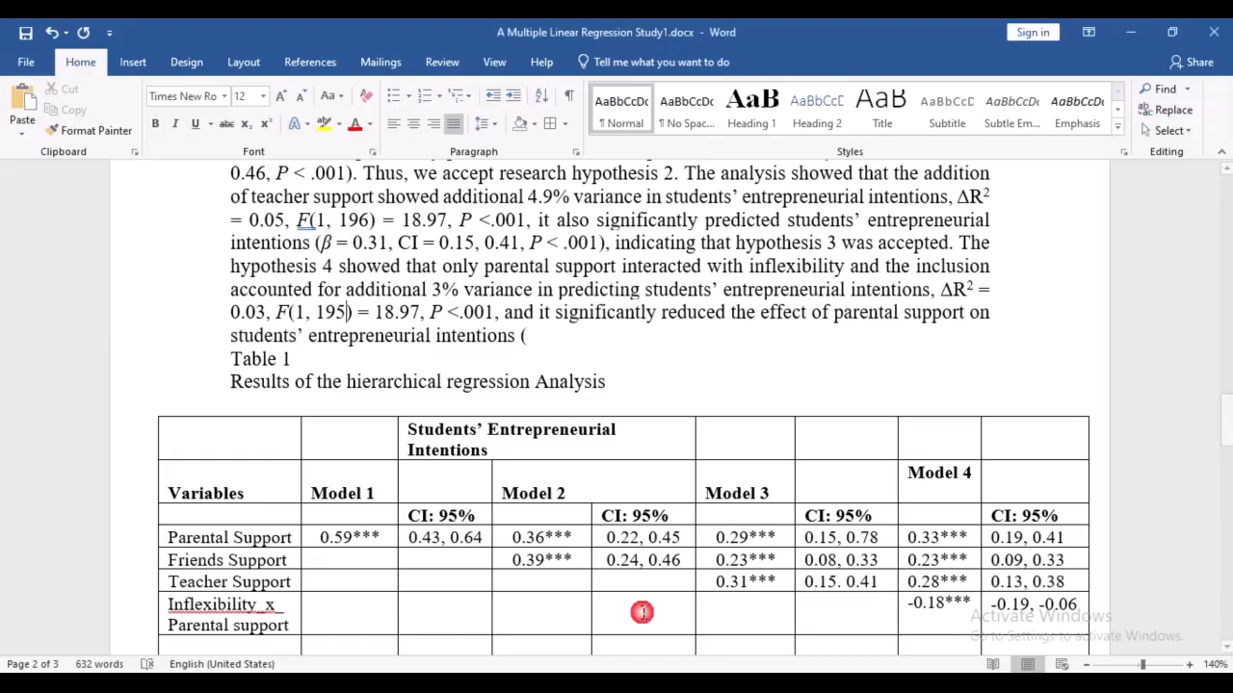
click(642, 610)
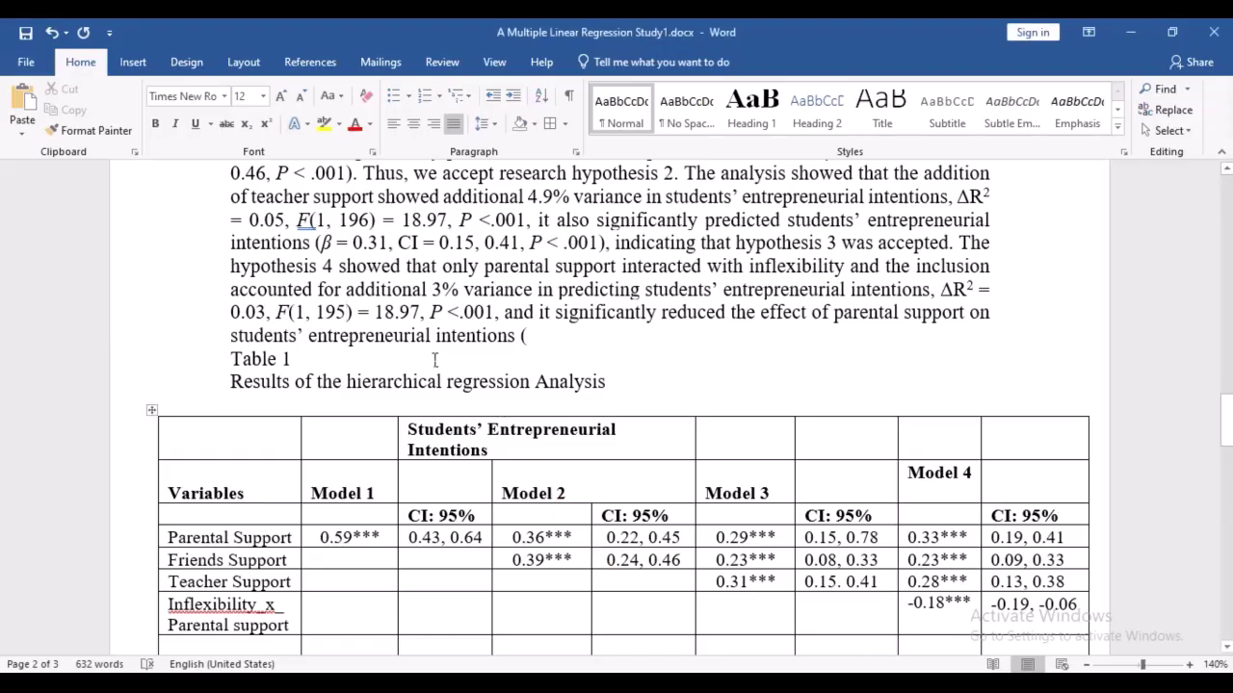
click(400, 314)
key(BackSpace)
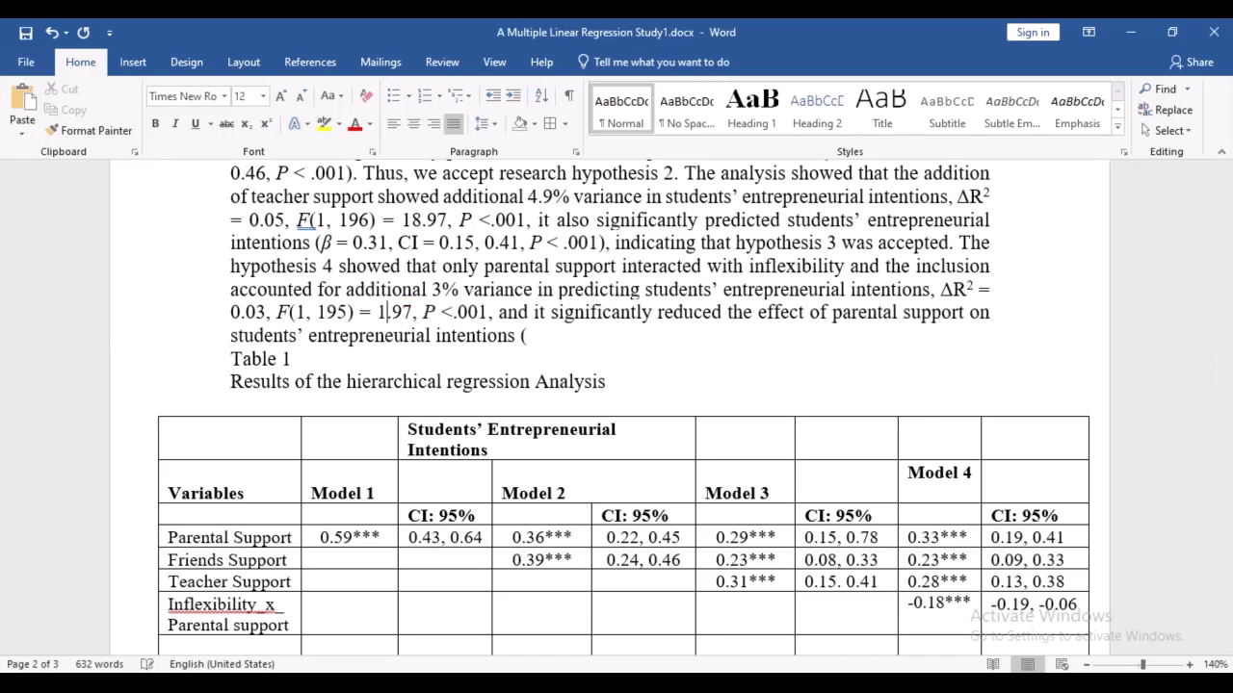
text(2)
key(Right)
key(Right)
key(Right)
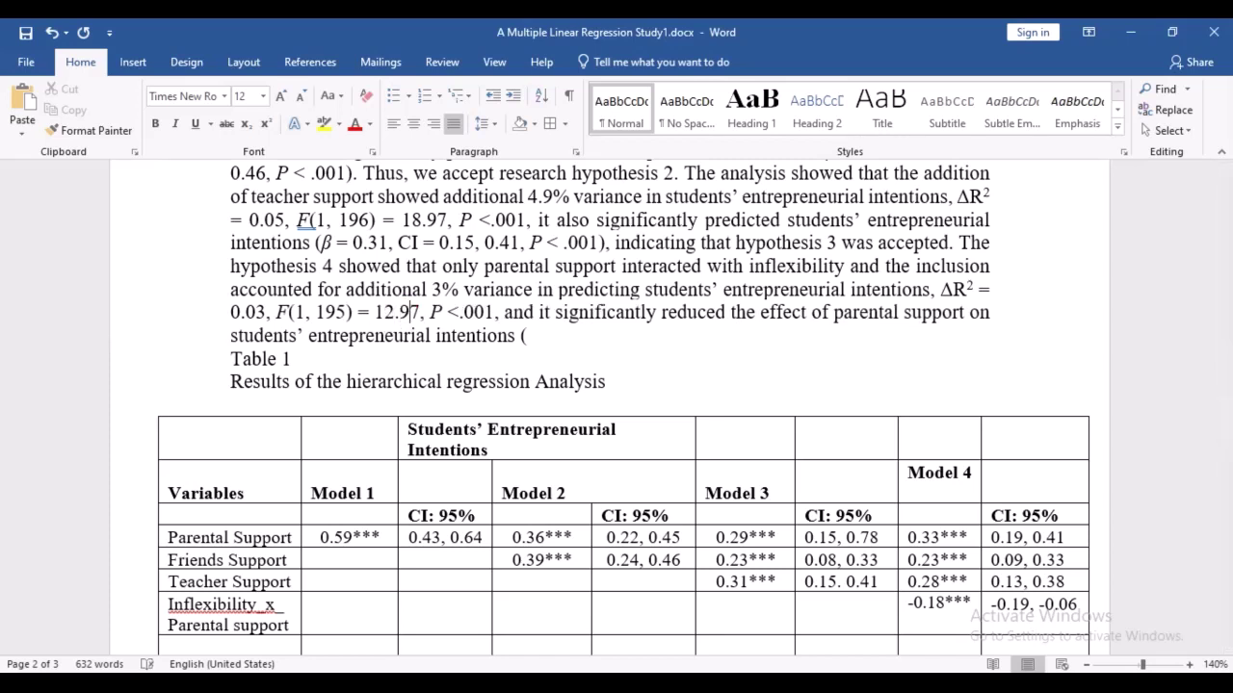
key(BackSpace)
key(BackSpace)
text(54)
Check model 4's Sig. F Change in the SPSS Model Summary, return to the Word document and save it.
click(616, 682)
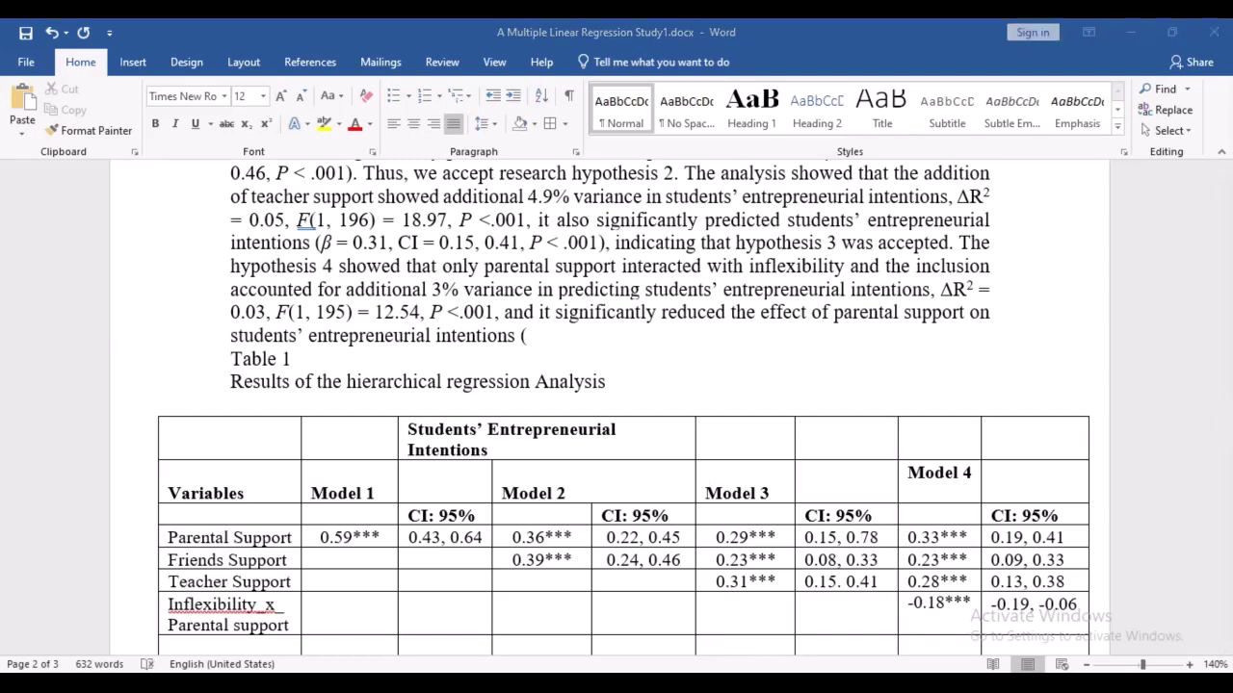
click(616, 659)
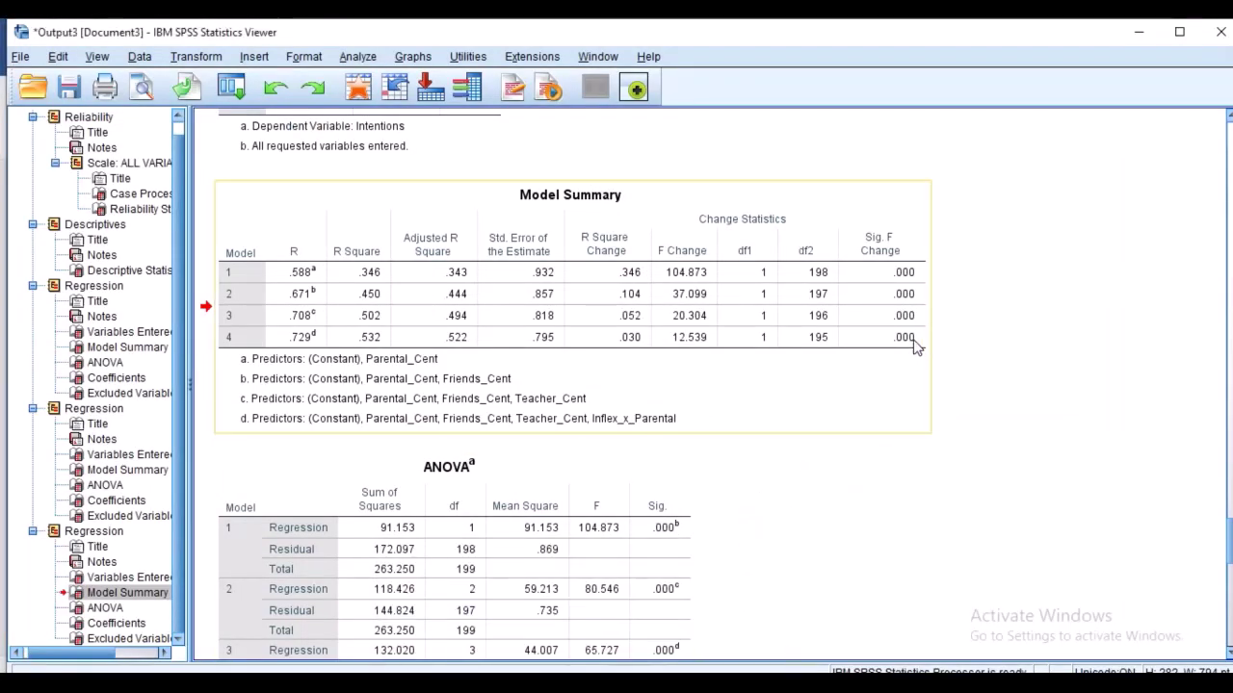
click(860, 392)
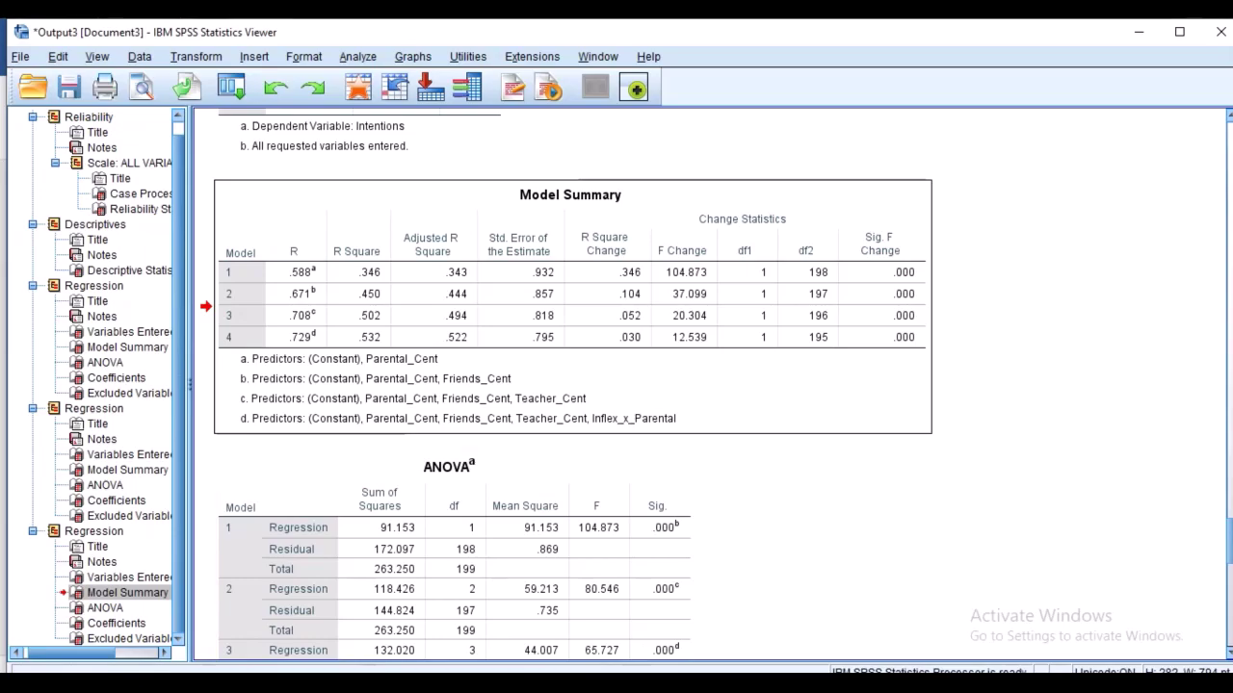
key(alt+Tab)
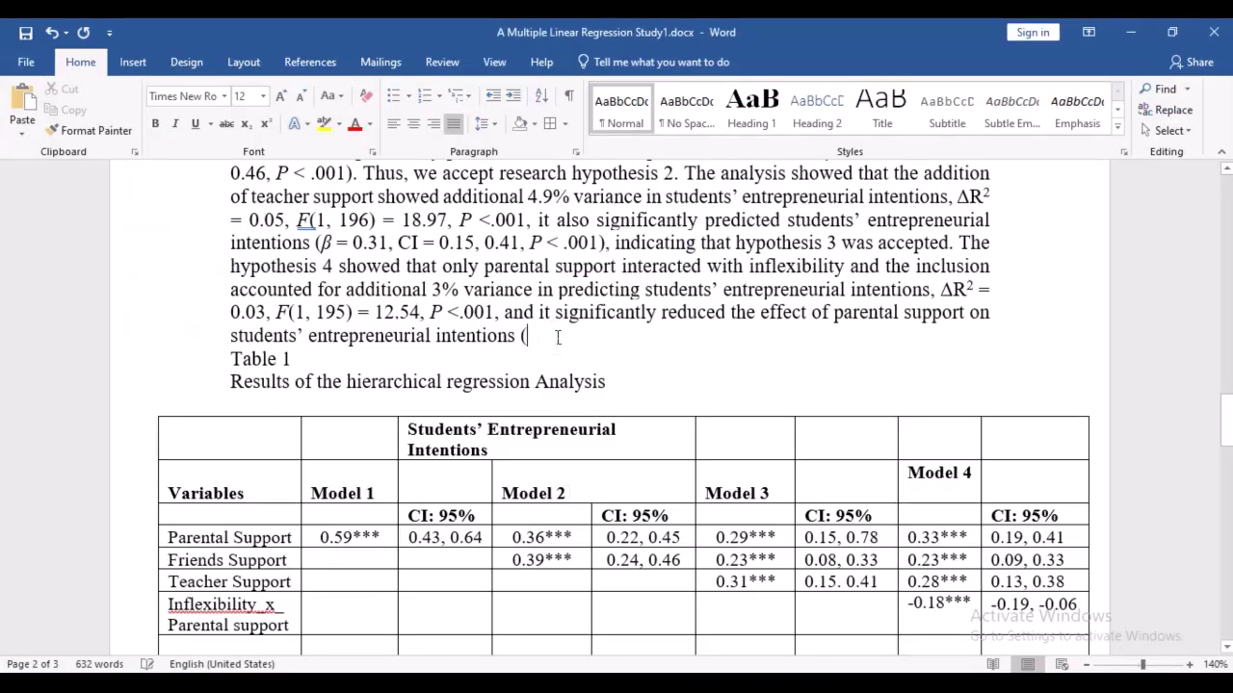
key(ctrl+s)
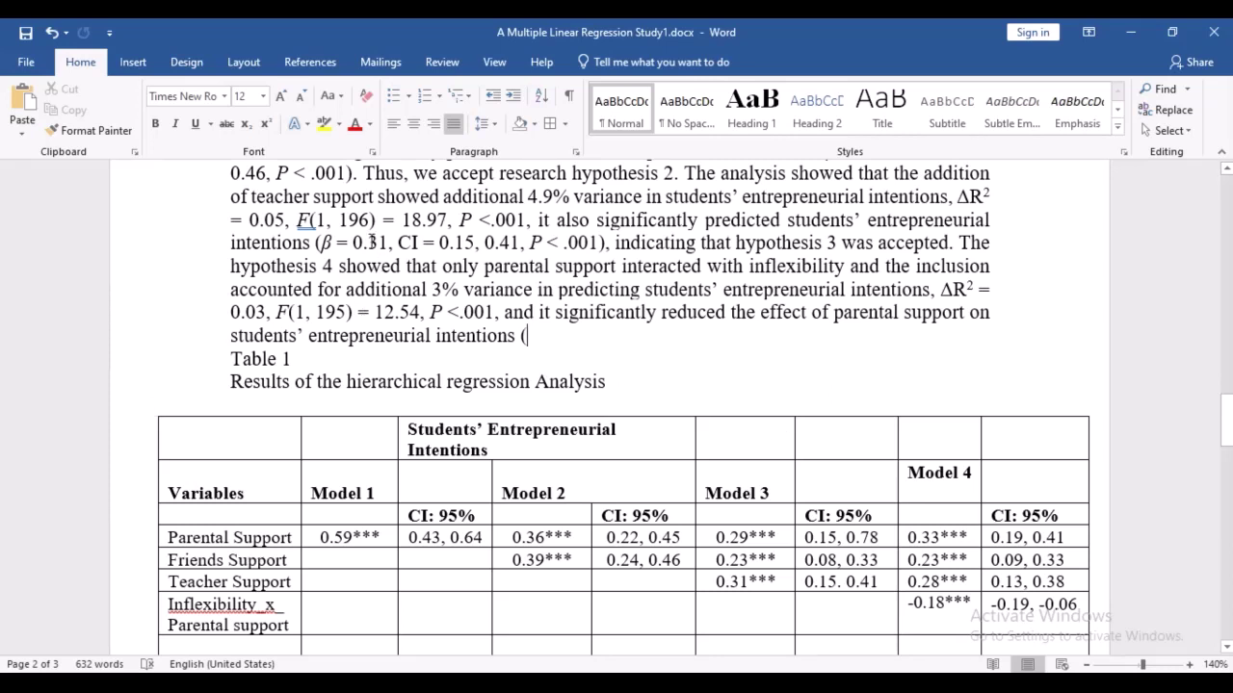
Copy the β, CI and P values from the hypothesis 3 parentheses into the open parenthesis ending the hypothesis 4 sentence.
drag(322, 247, 611, 249)
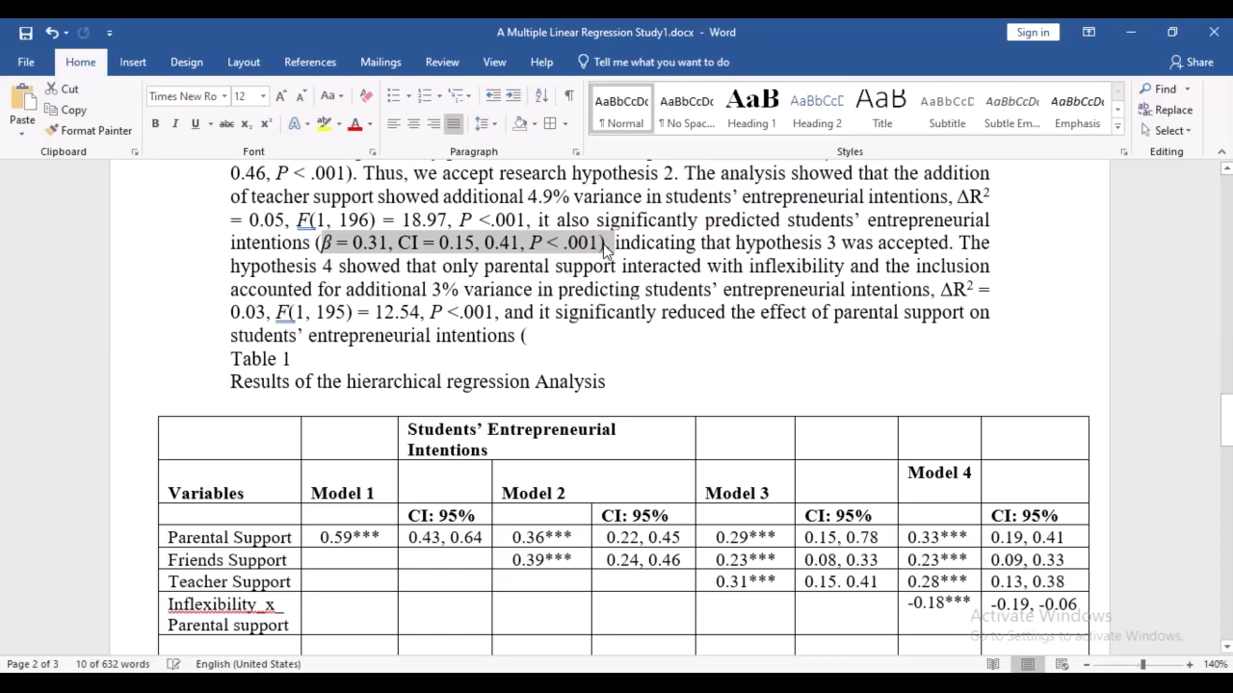
key(ctrl+c)
click(526, 336)
key(ctrl+v)
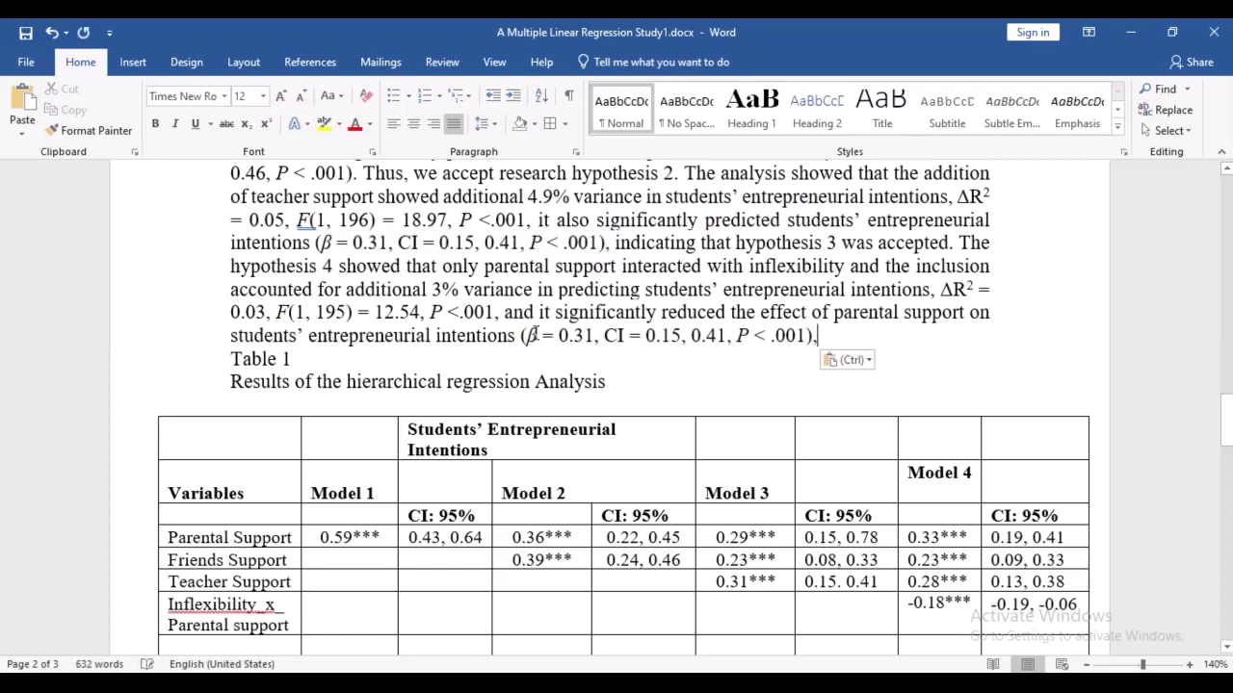
Set the β value in the hypothesis 4 parentheses to -0.18.
click(590, 336)
key(BackSpace)
key(BackSpace)
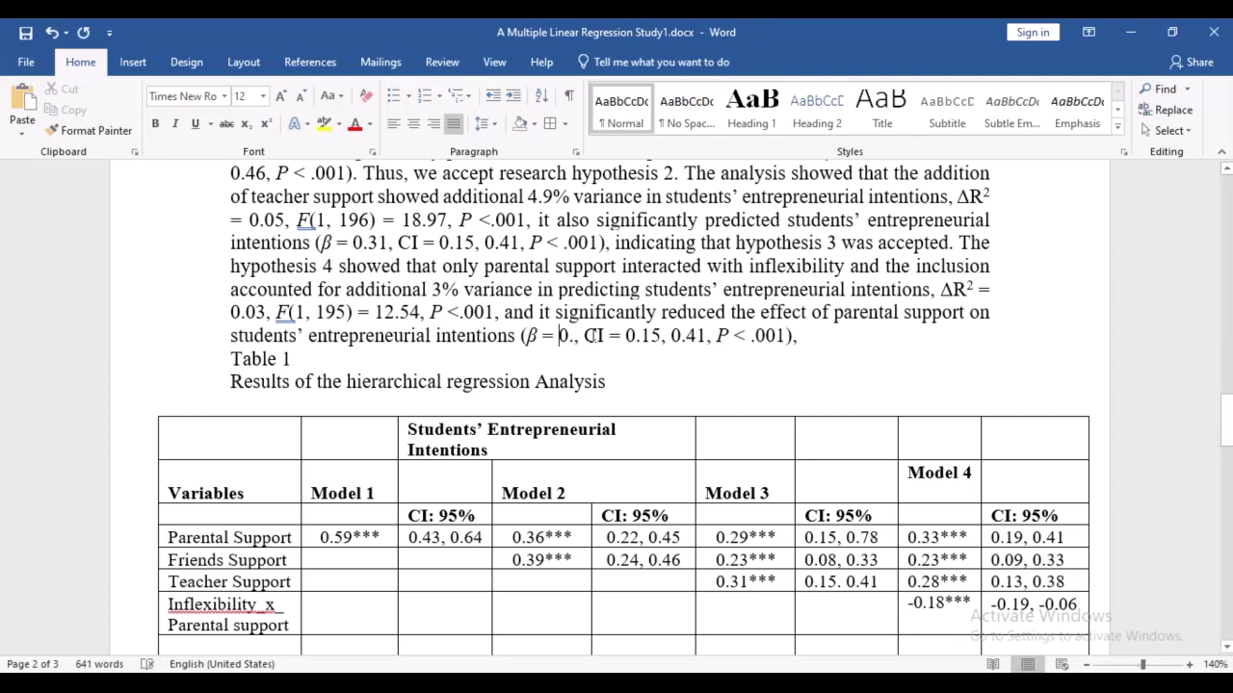
text(-)
key(Right)
key(Delete)
text(.18)
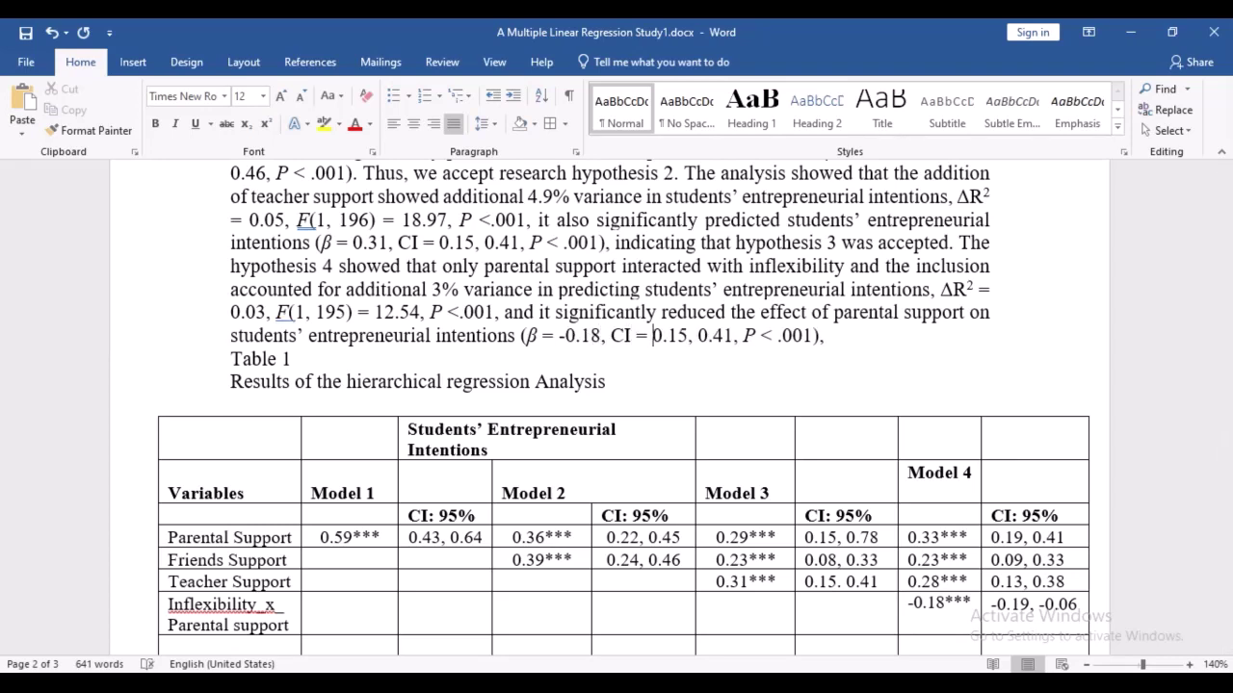
Set the confidence interval in the hypothesis 4 parentheses to -0.19, -0.06.
text(-)
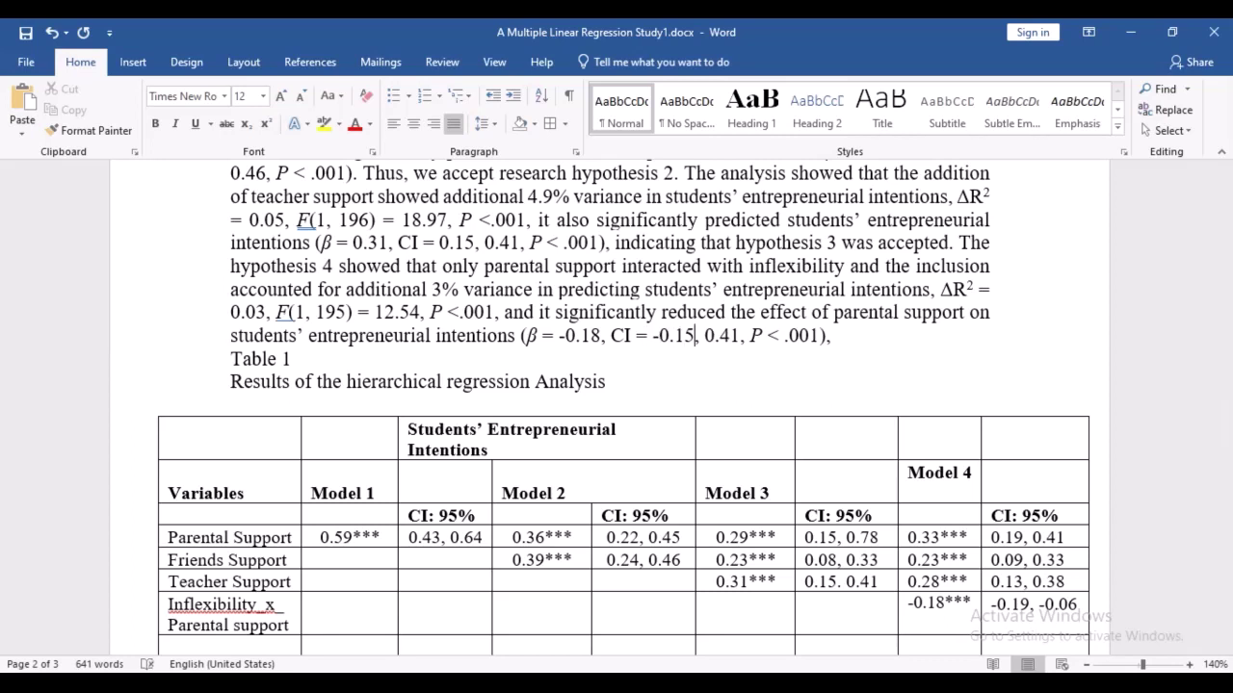
key(BackSpace)
key(BackSpace)
text(19, -)
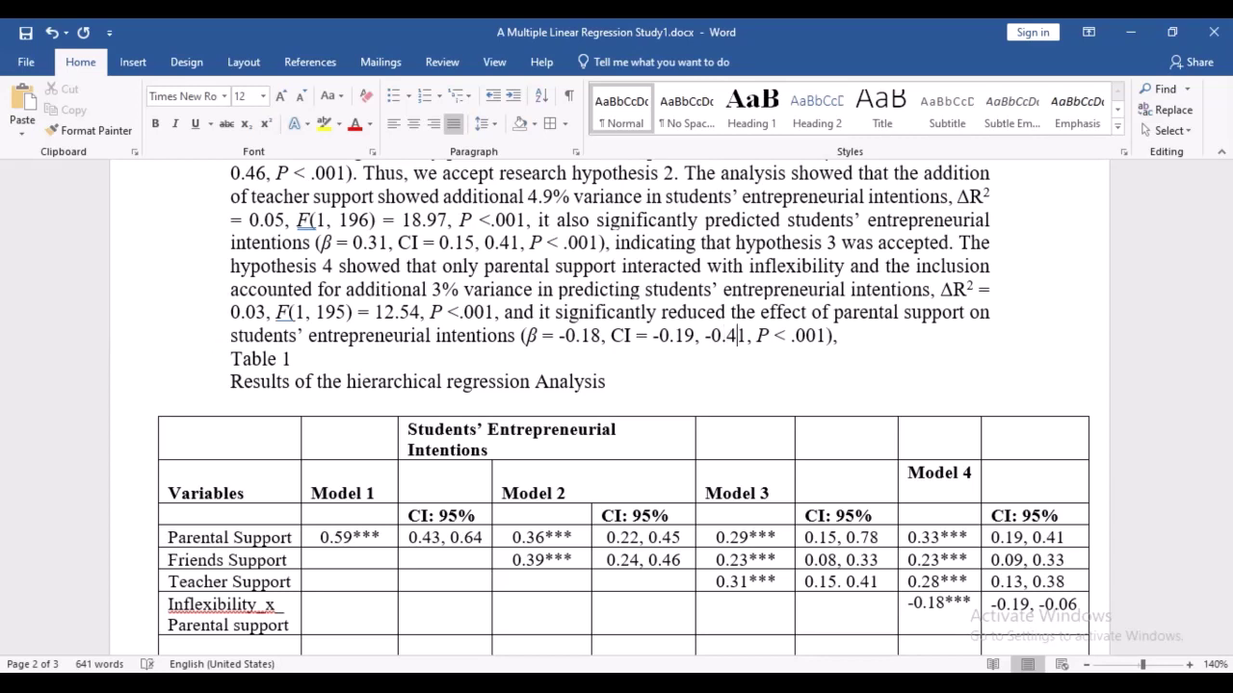
key(BackSpace)
key(BackSpace)
text(06)
End the hypothesis 4 sentence with a period instead of the comma and add "Thus, we accept only hypothesis 4 a.".
click(1029, 604)
click(840, 330)
key(BackSpace)
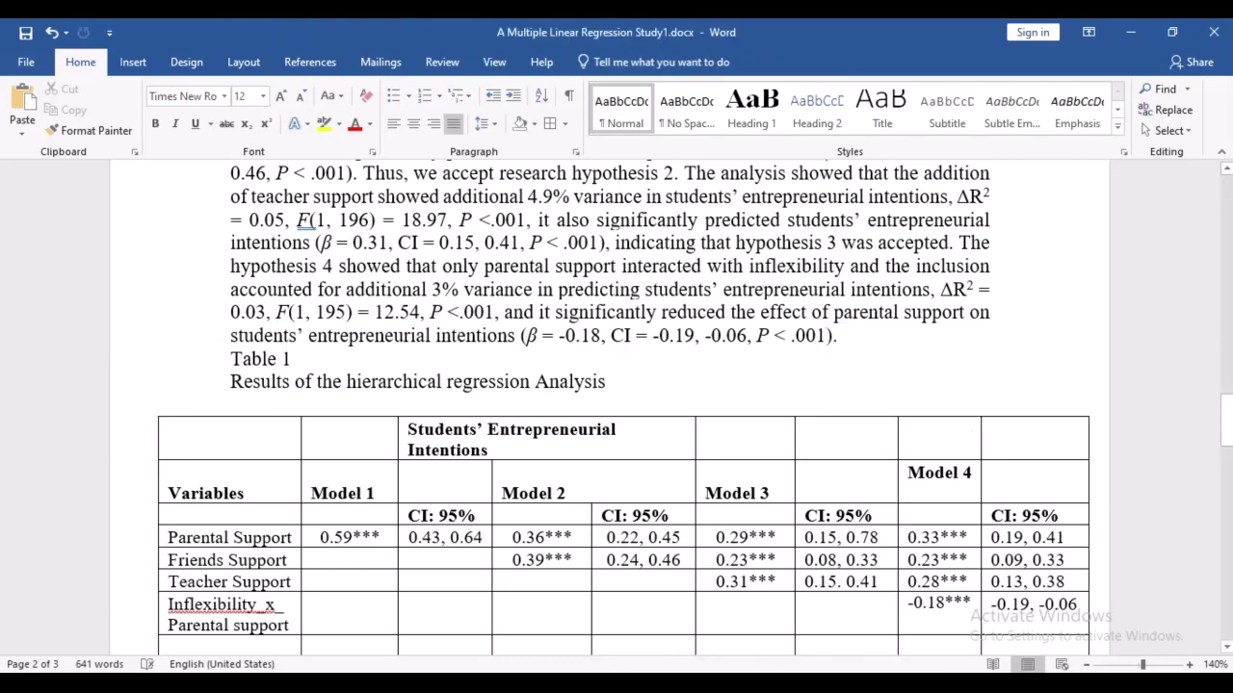
text(thus,)
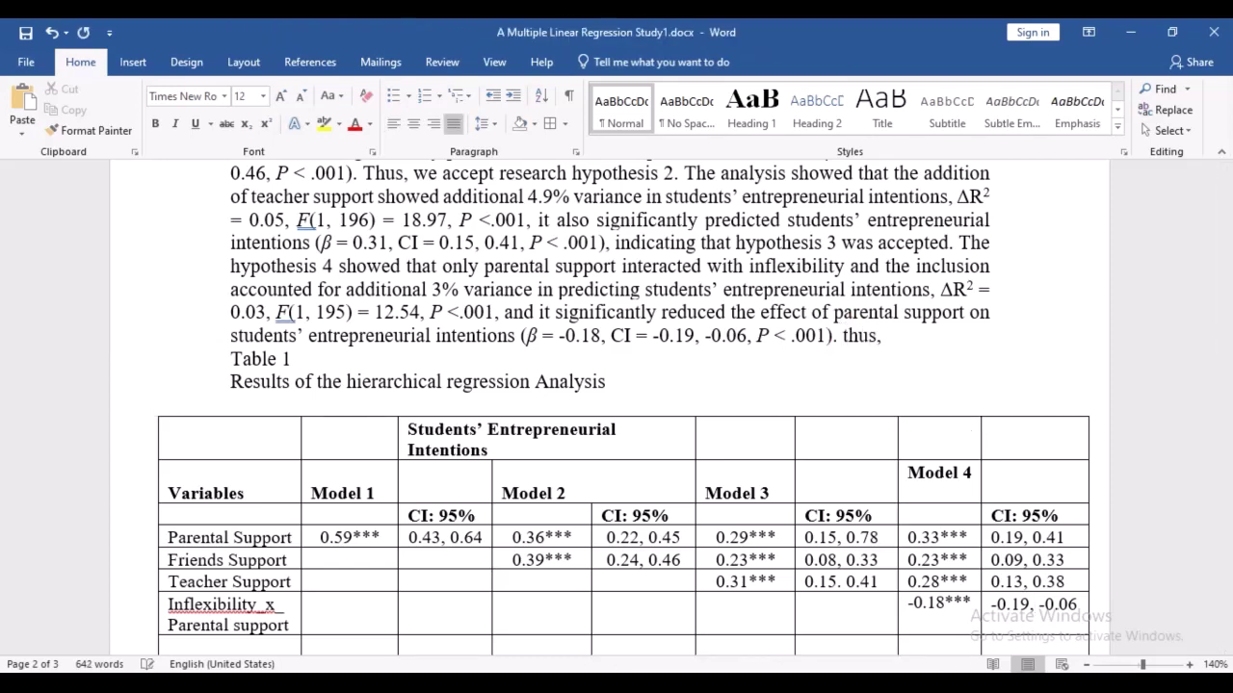
key(BackSpace)
text(Thus, we ac)
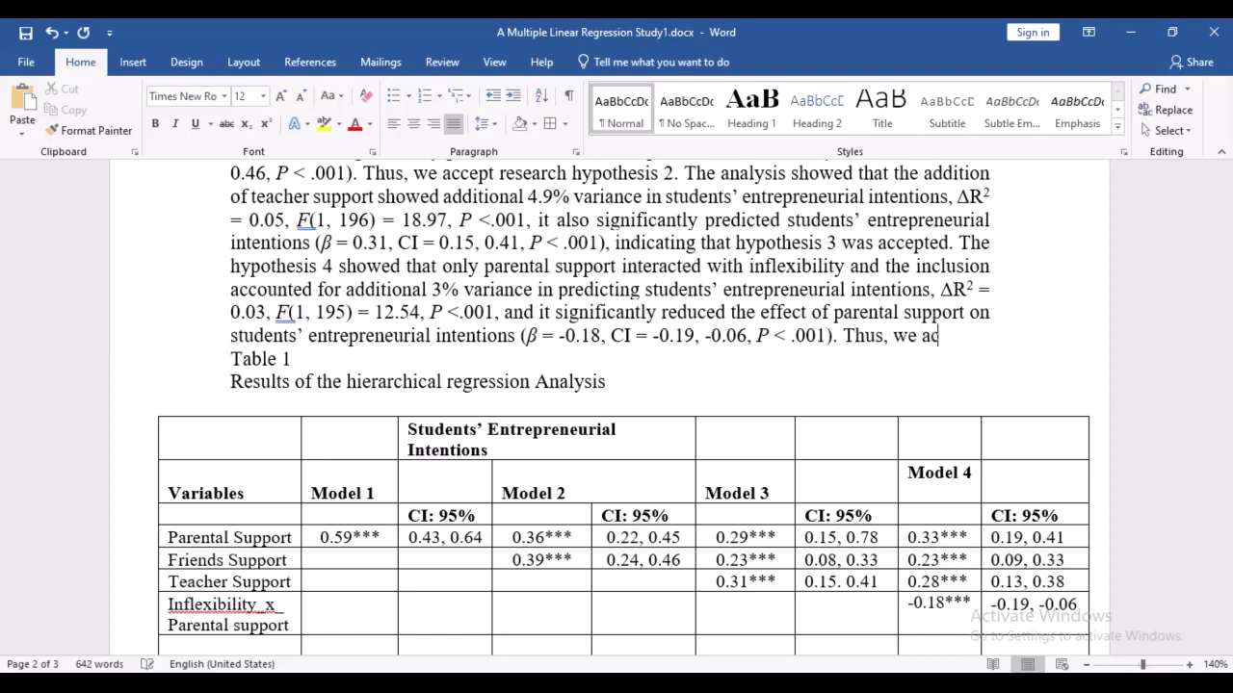
text(cept only )
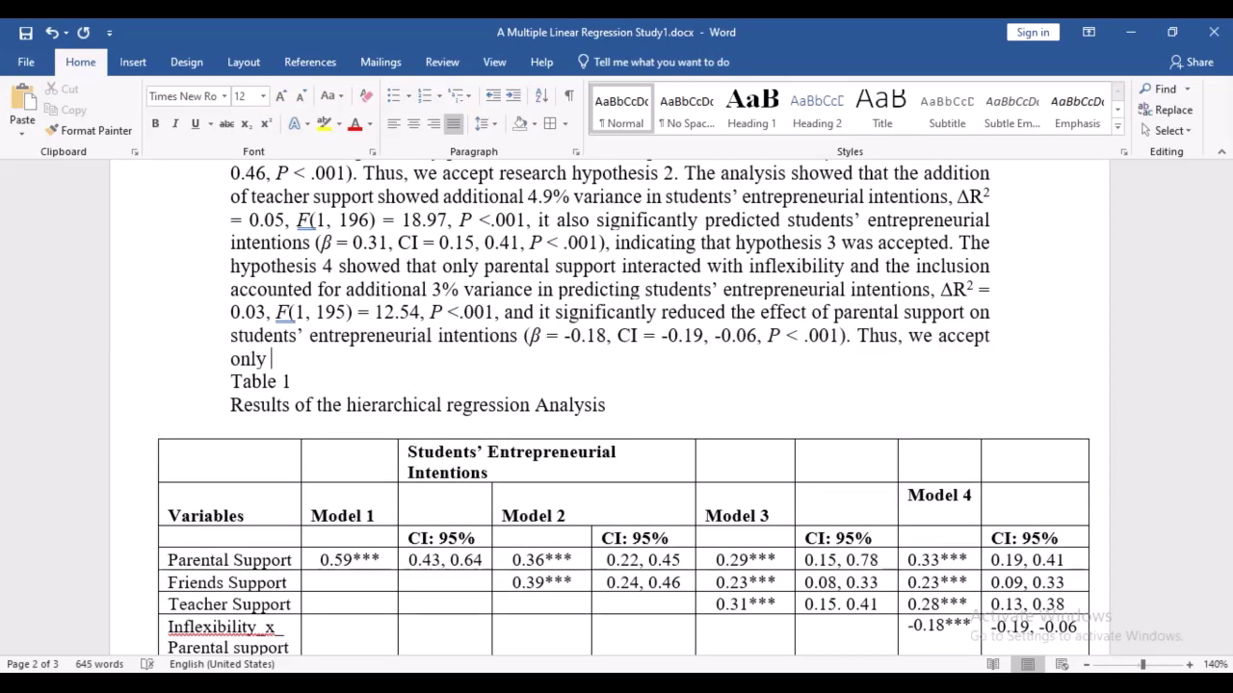
text(hypothesis 4 a.)
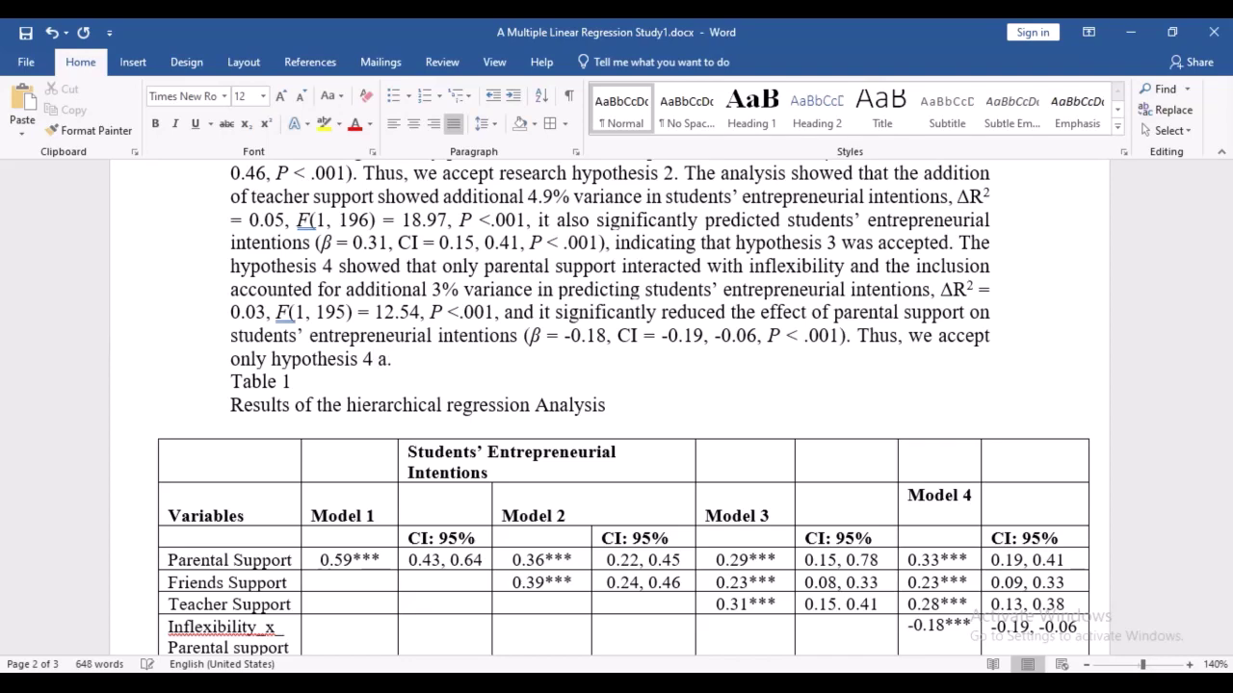
Review the parts (a), (b) and (c) of the Hypothesis 4 statement against the end of the Results paragraph.
scroll(839, 331, up, 15)
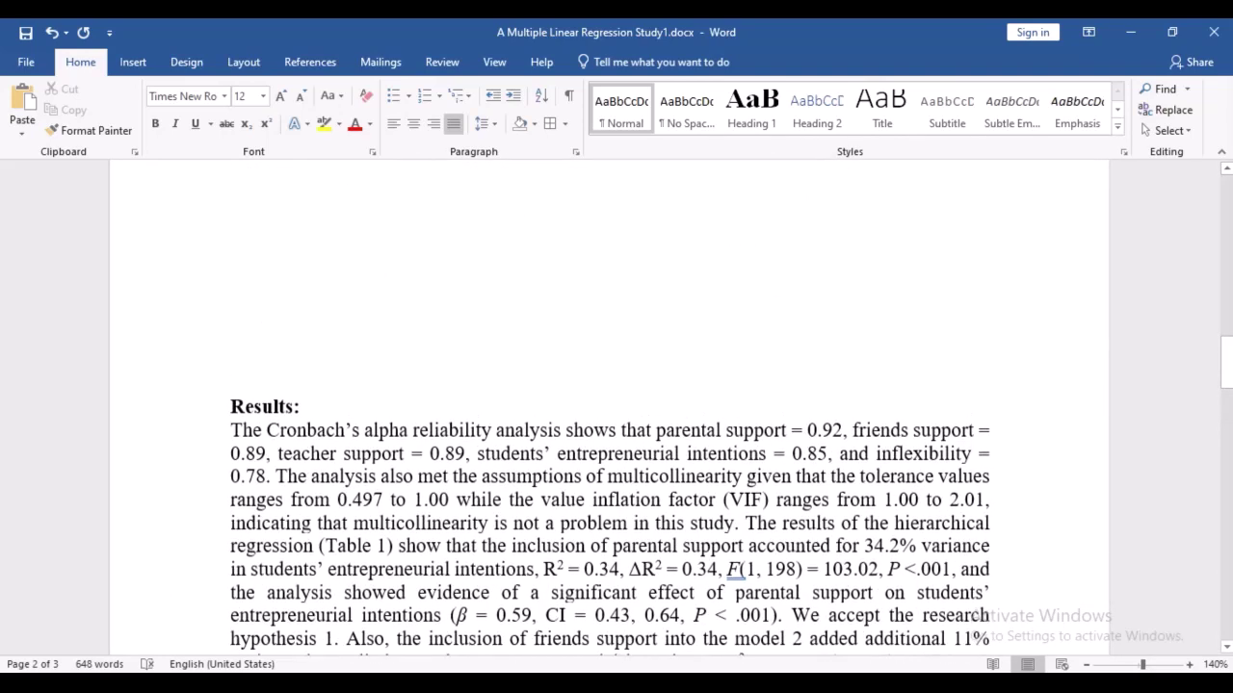
scroll(839, 330, up, 4)
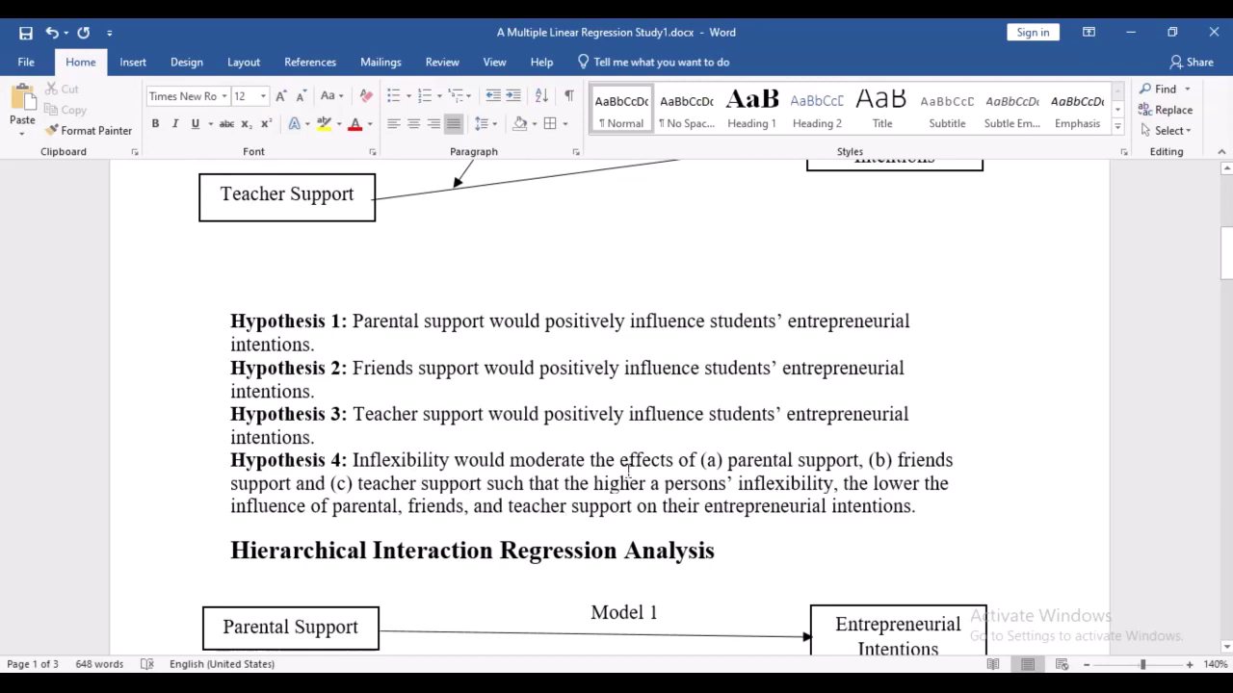
click(766, 460)
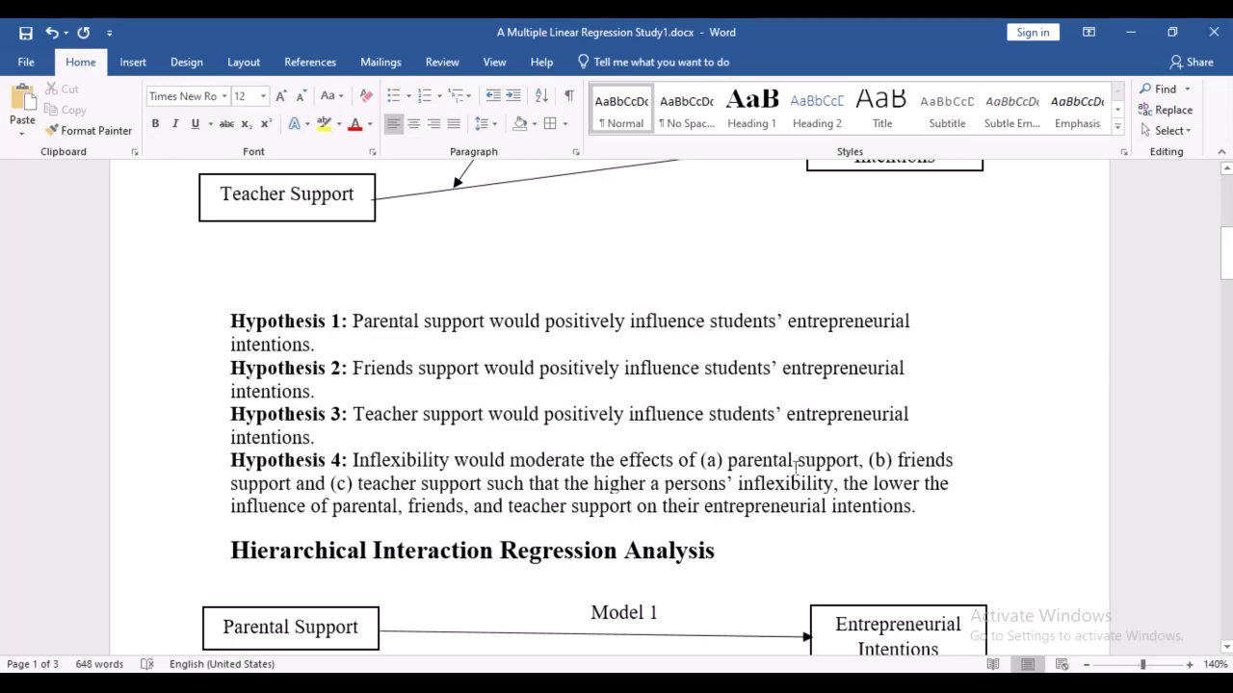
scroll(655, 442, down, 3)
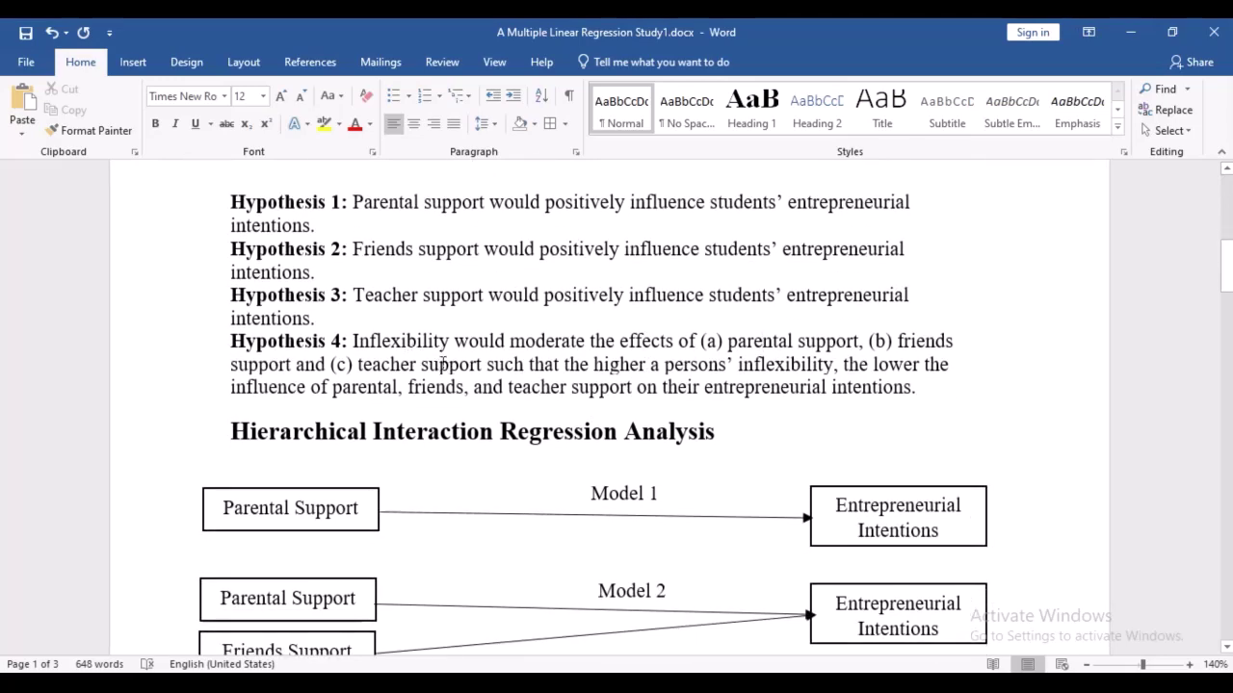
scroll(375, 386, down, 15)
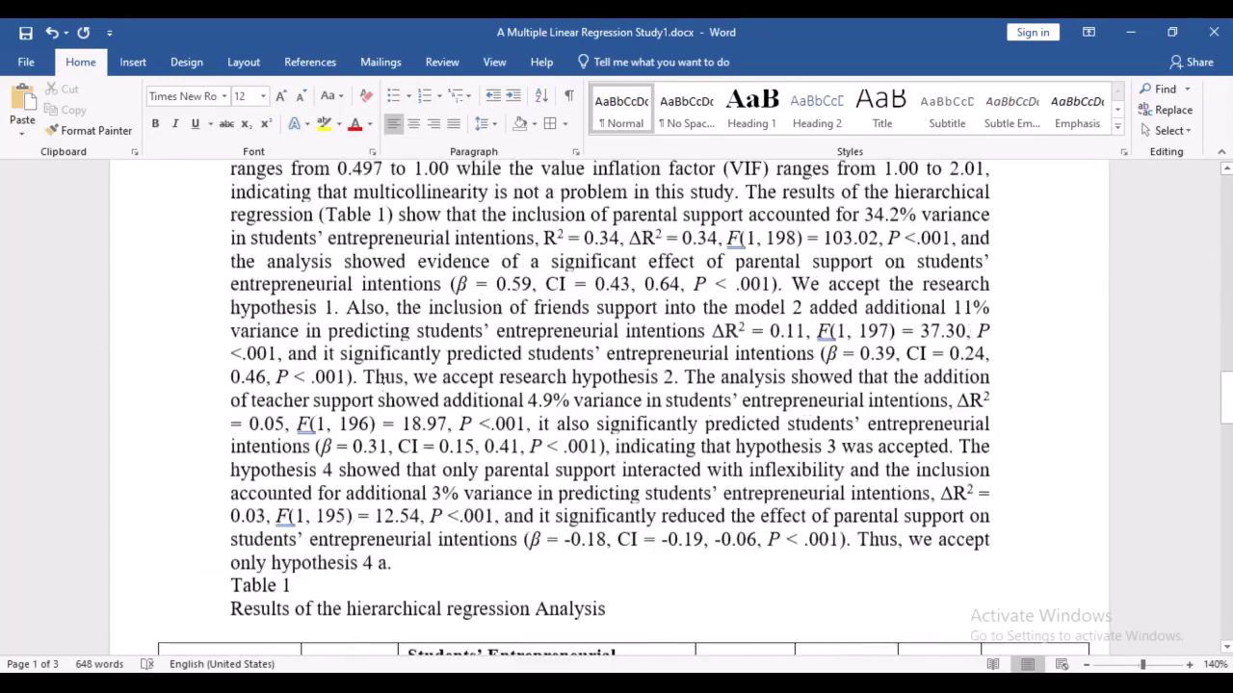
scroll(383, 382, down, 5)
scroll(384, 382, up, 10)
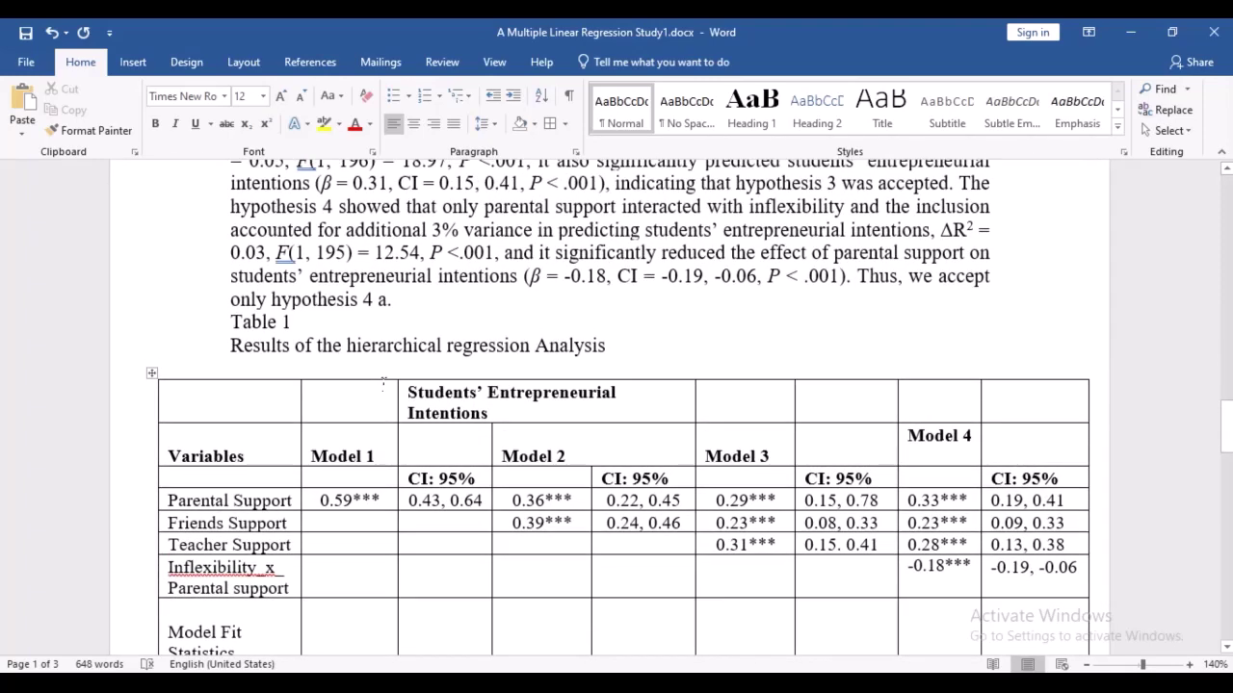
scroll(384, 383, up, 3)
Insert a blank line between the end of the Results paragraph and the Table 1 heading, and save the document.
click(436, 300)
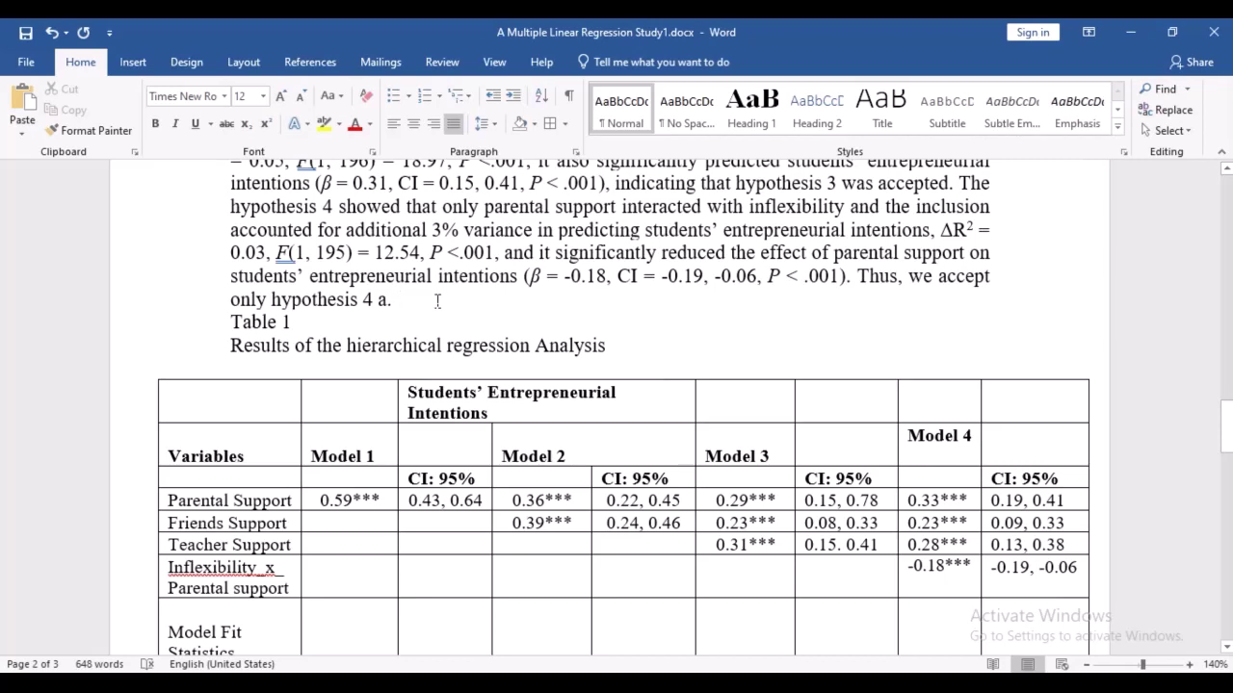
key(Return)
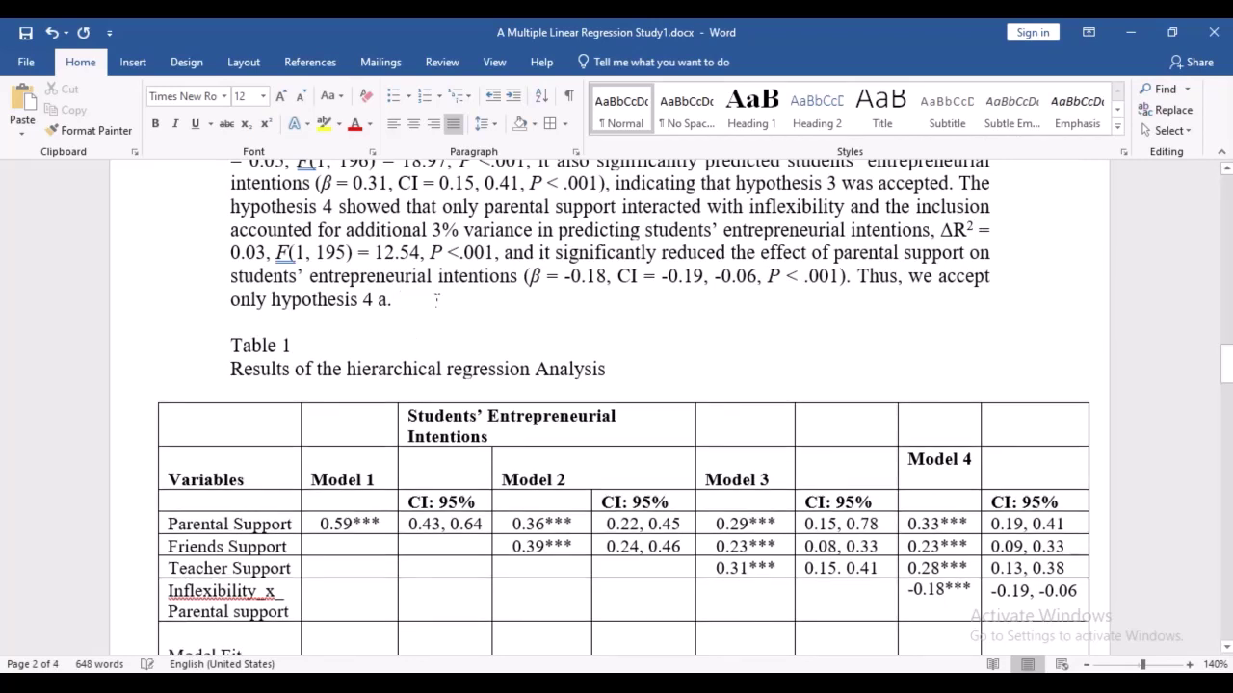
key(ctrl+s)
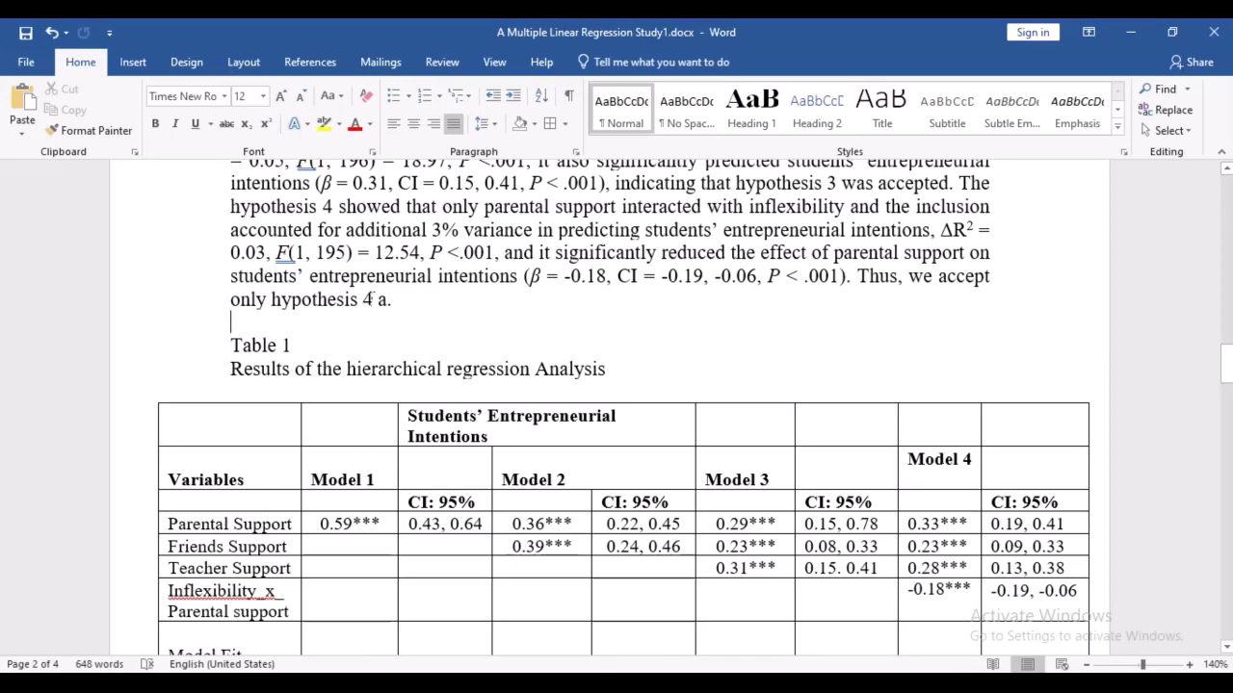
Remove the space in "4 a" so the Results paragraph ends with "hypothesis 4a.", and save the document.
click(376, 299)
key(BackSpace)
click(394, 305)
key(ctrl+s)
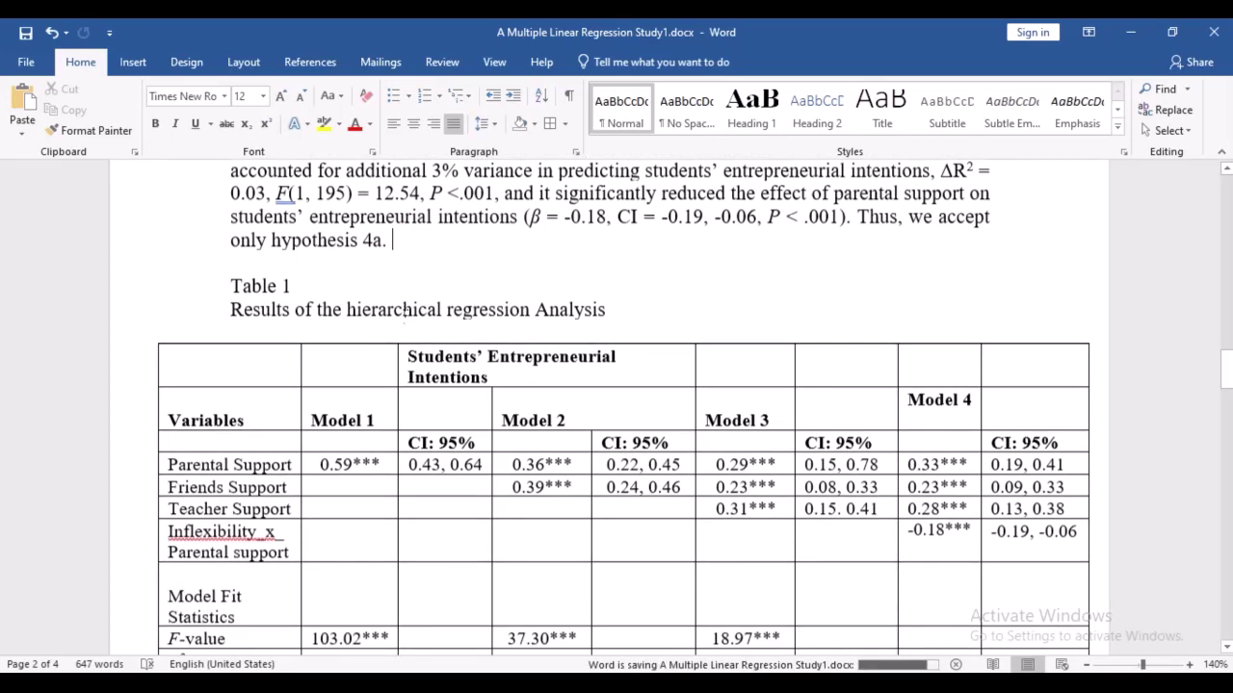
Select the whole of Table 1 and remove all its borders.
scroll(416, 314, down, 1)
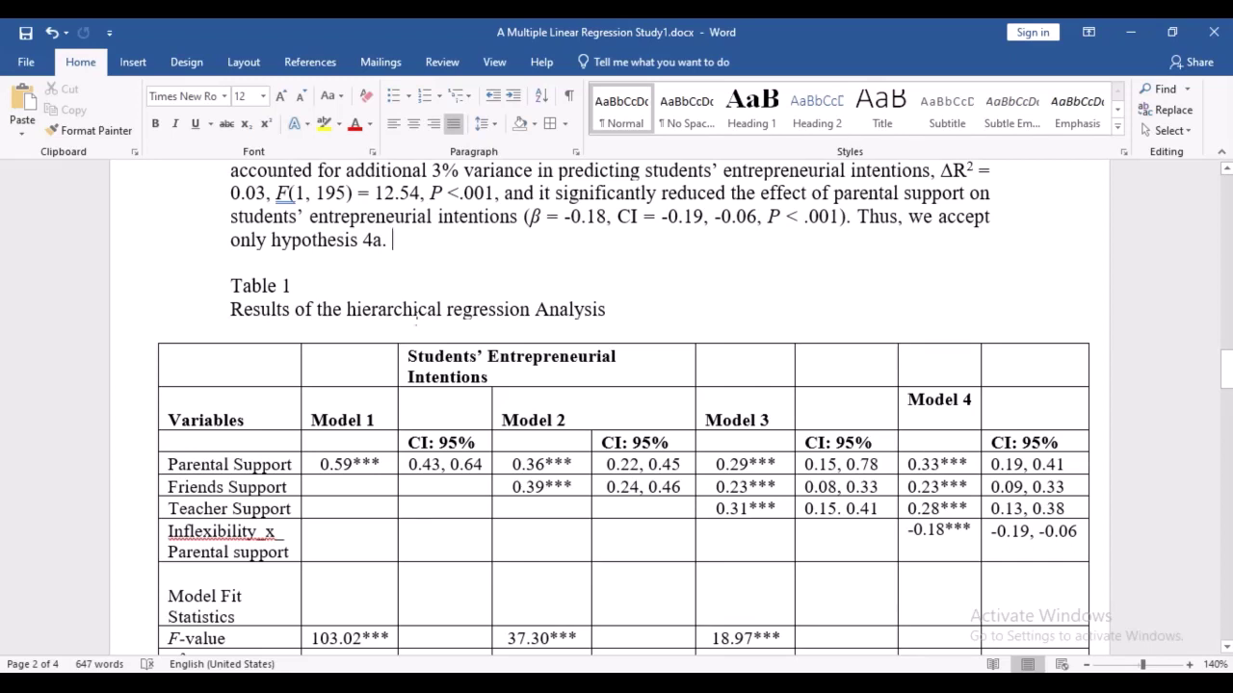
scroll(416, 314, up, 1)
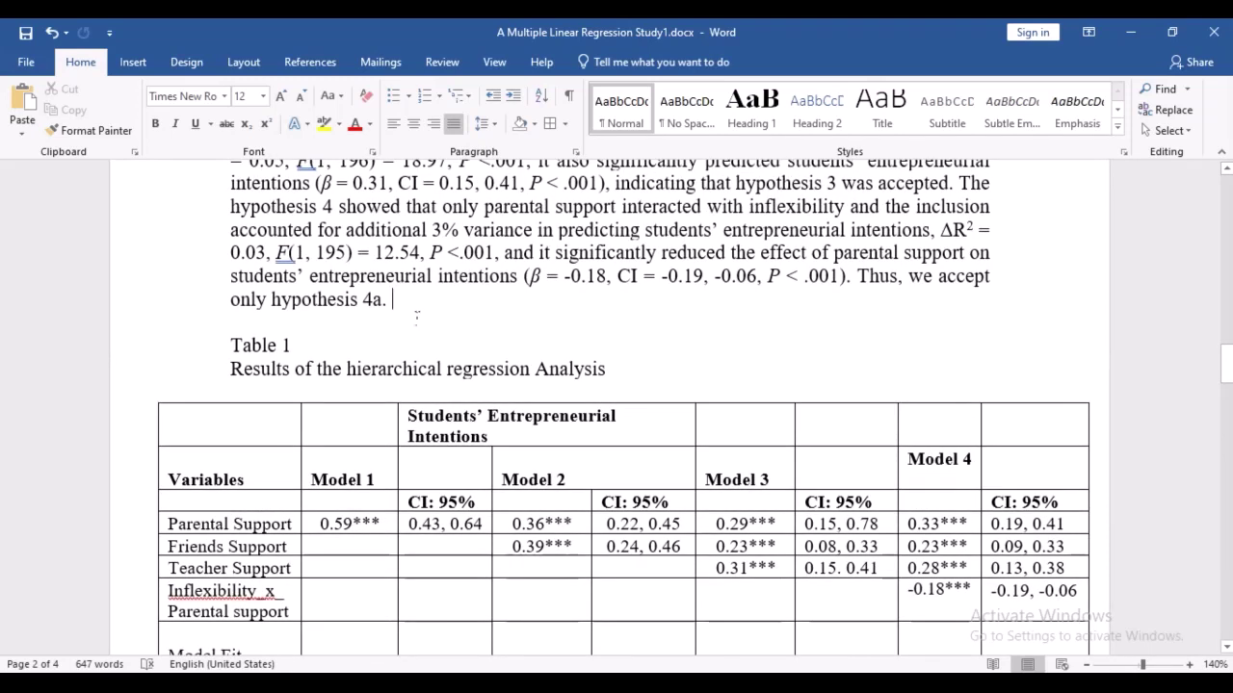
scroll(416, 315, up, 2)
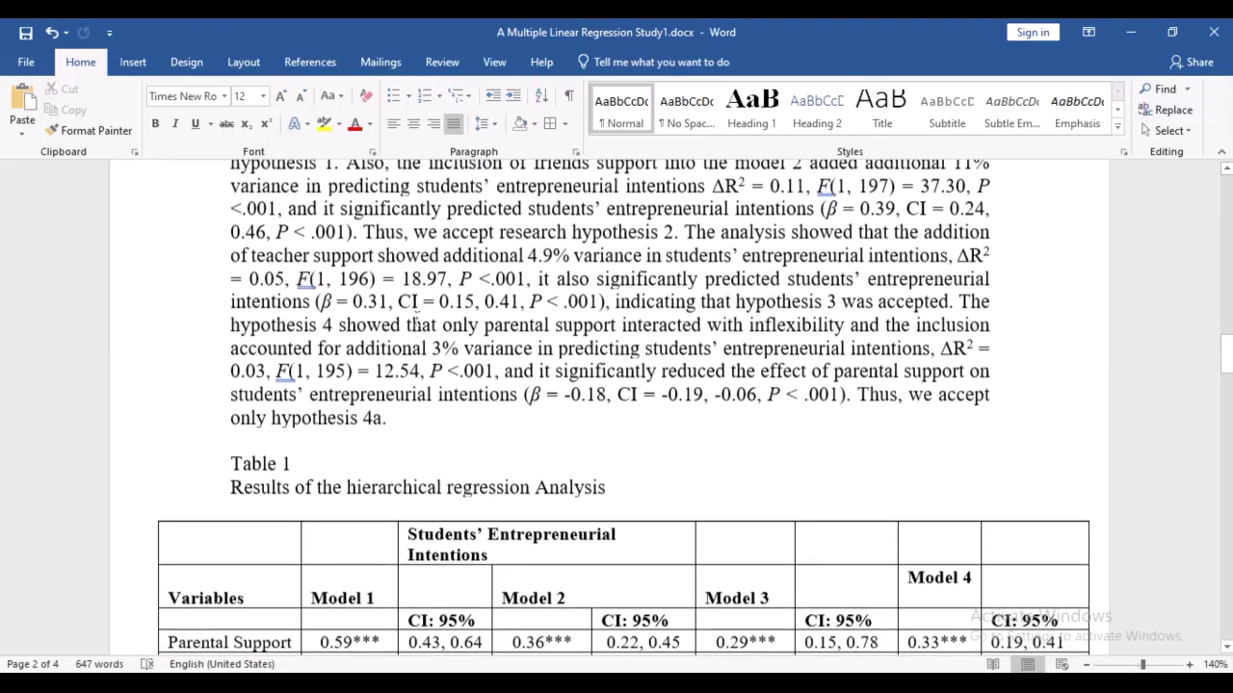
scroll(416, 316, down, 8)
scroll(416, 315, up, 2)
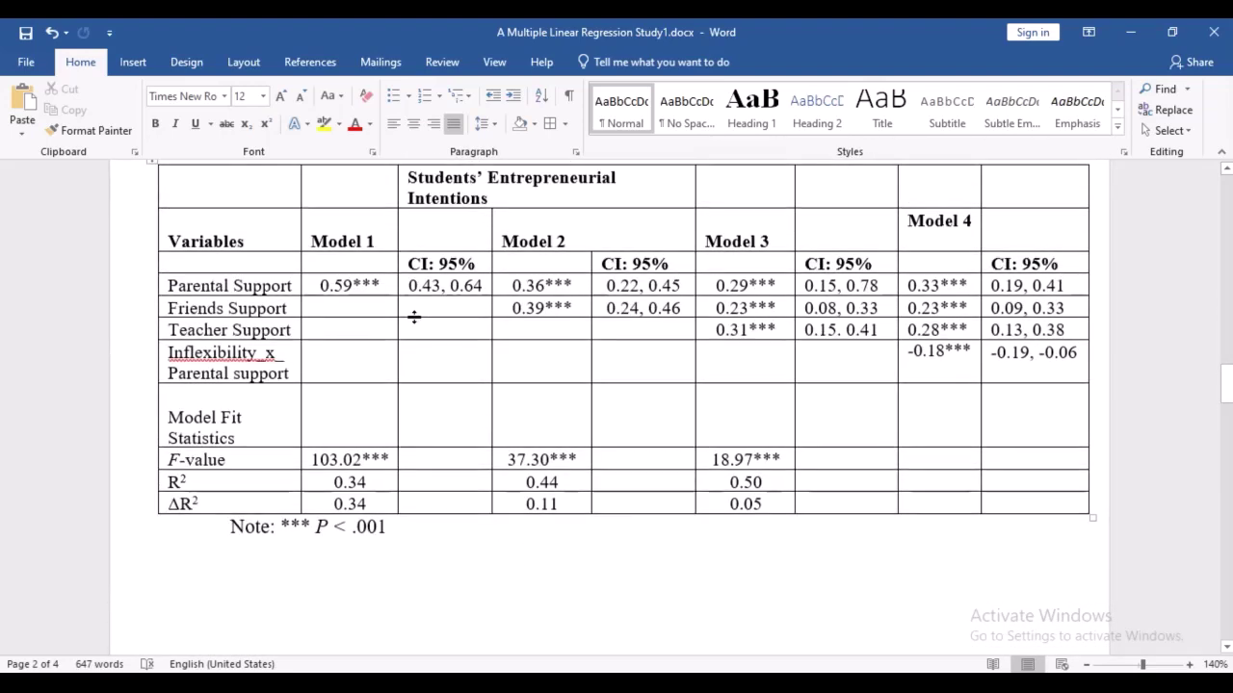
scroll(416, 314, up, 2)
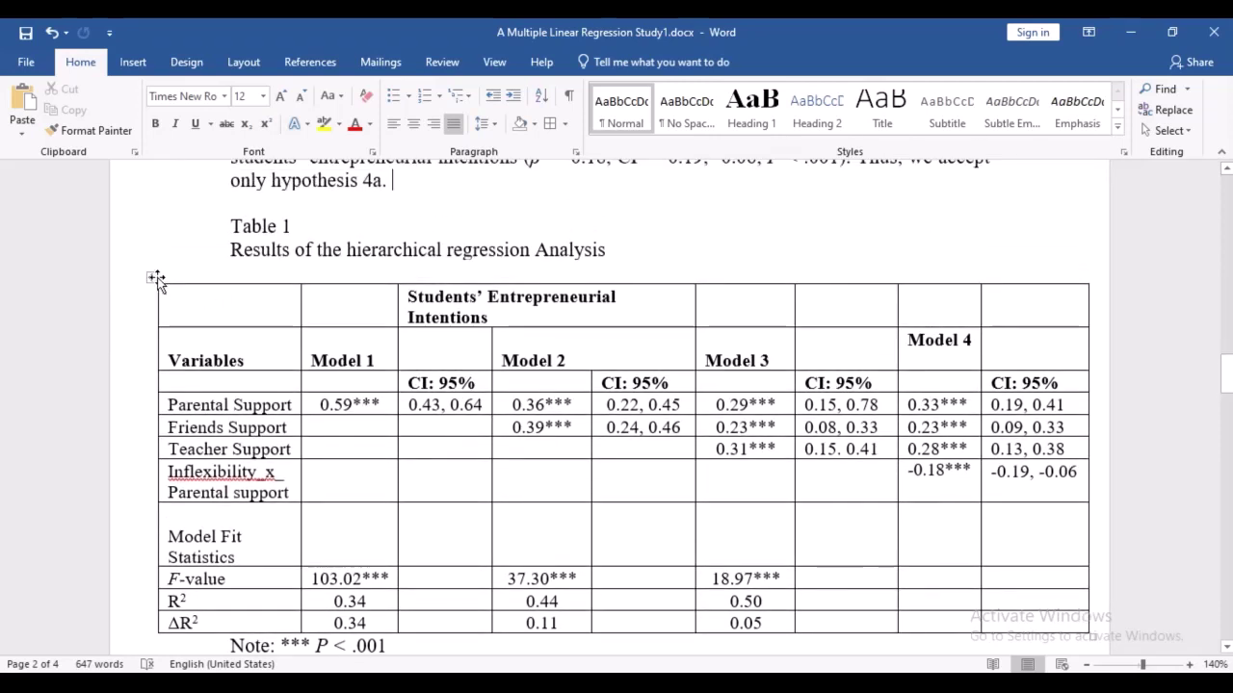
click(155, 280)
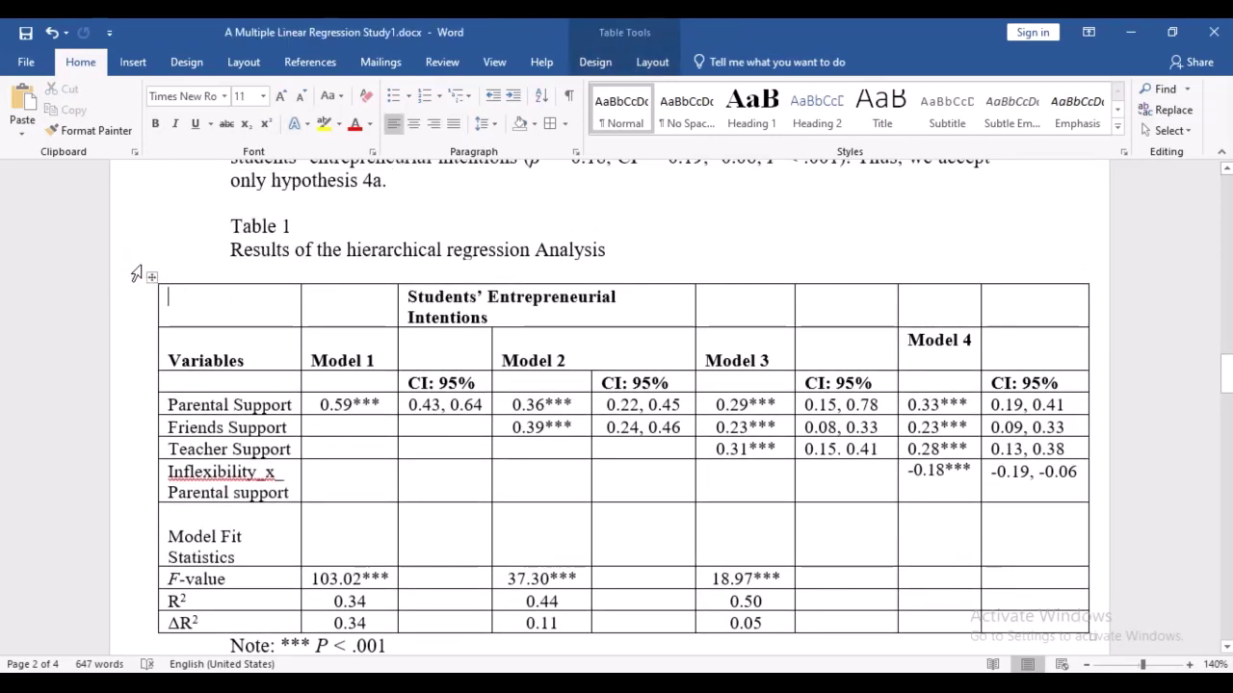
click(151, 277)
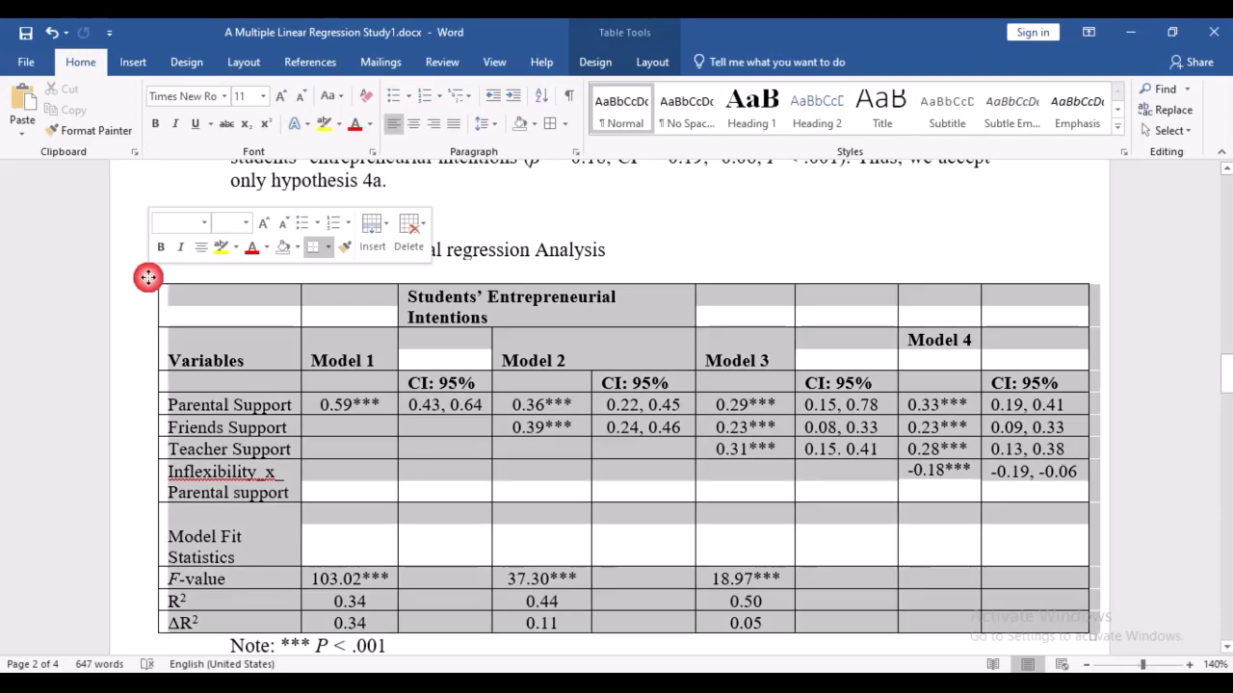
click(549, 127)
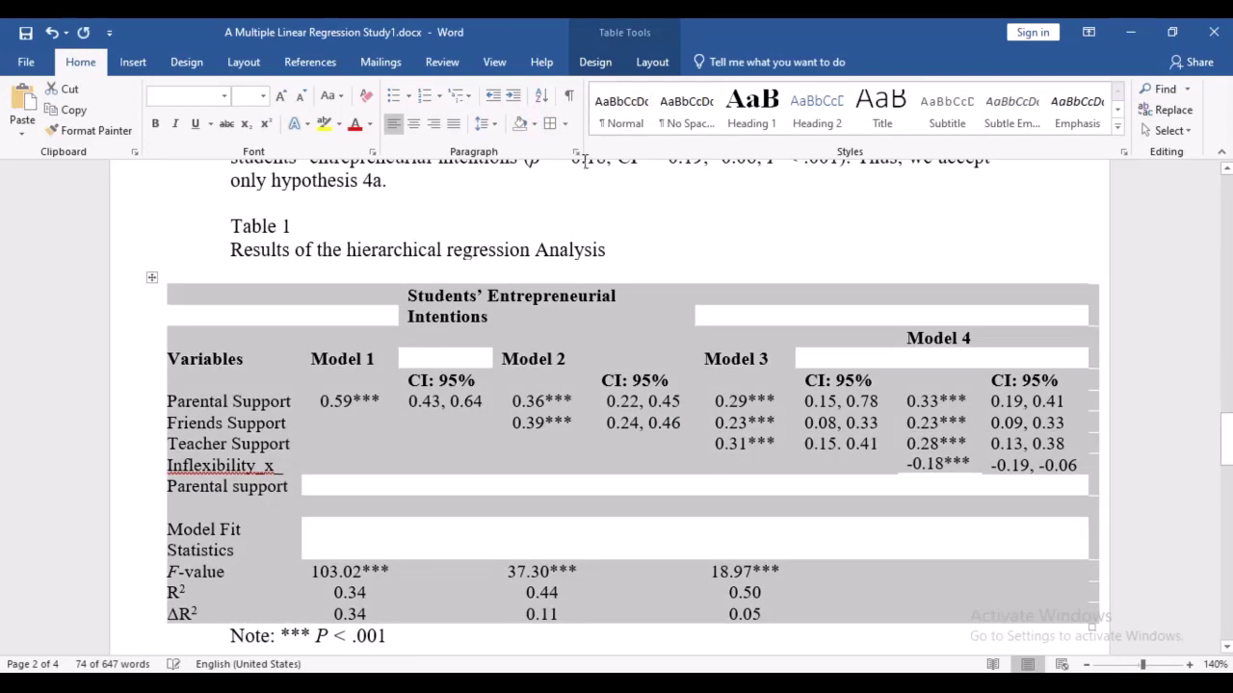
Add a bottom border and a top border to the whole of Table 1.
click(565, 123)
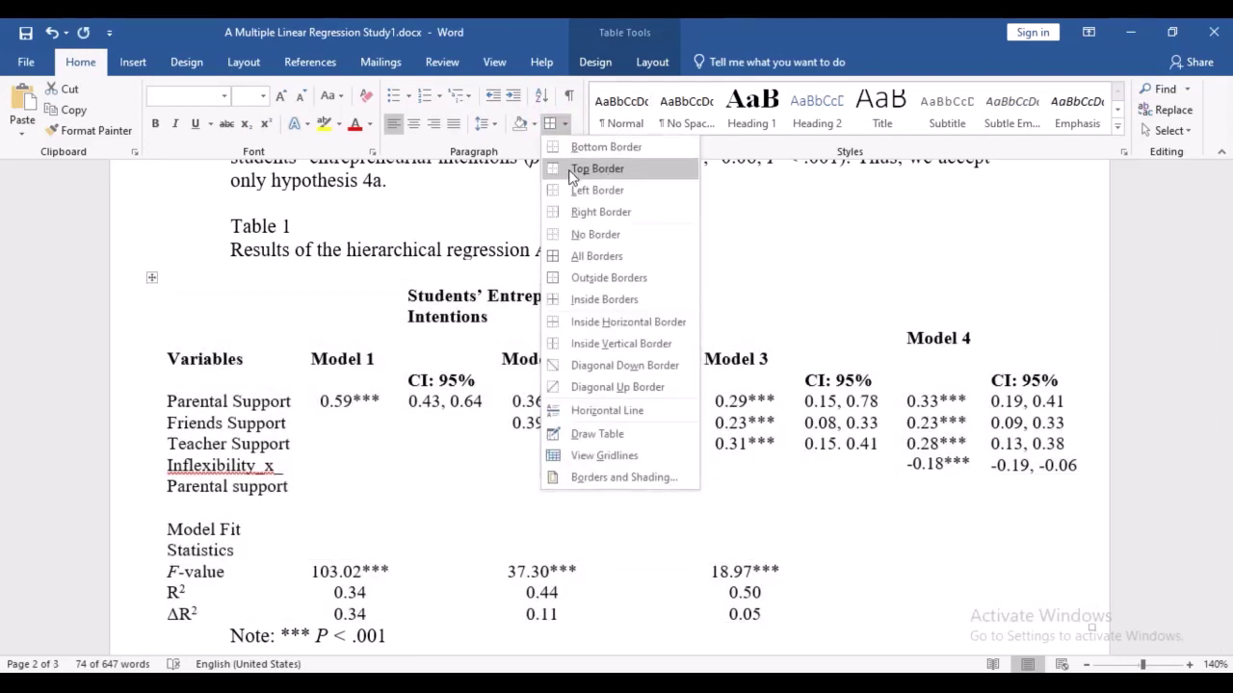
click(570, 147)
click(566, 135)
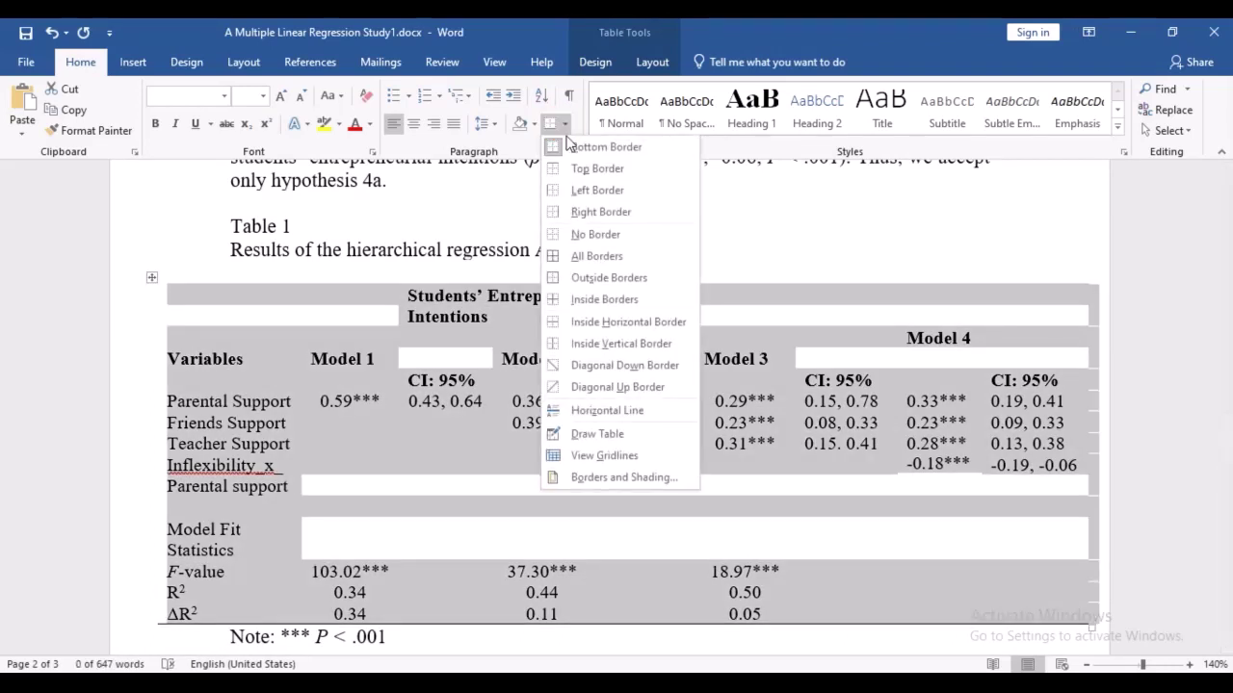
click(588, 168)
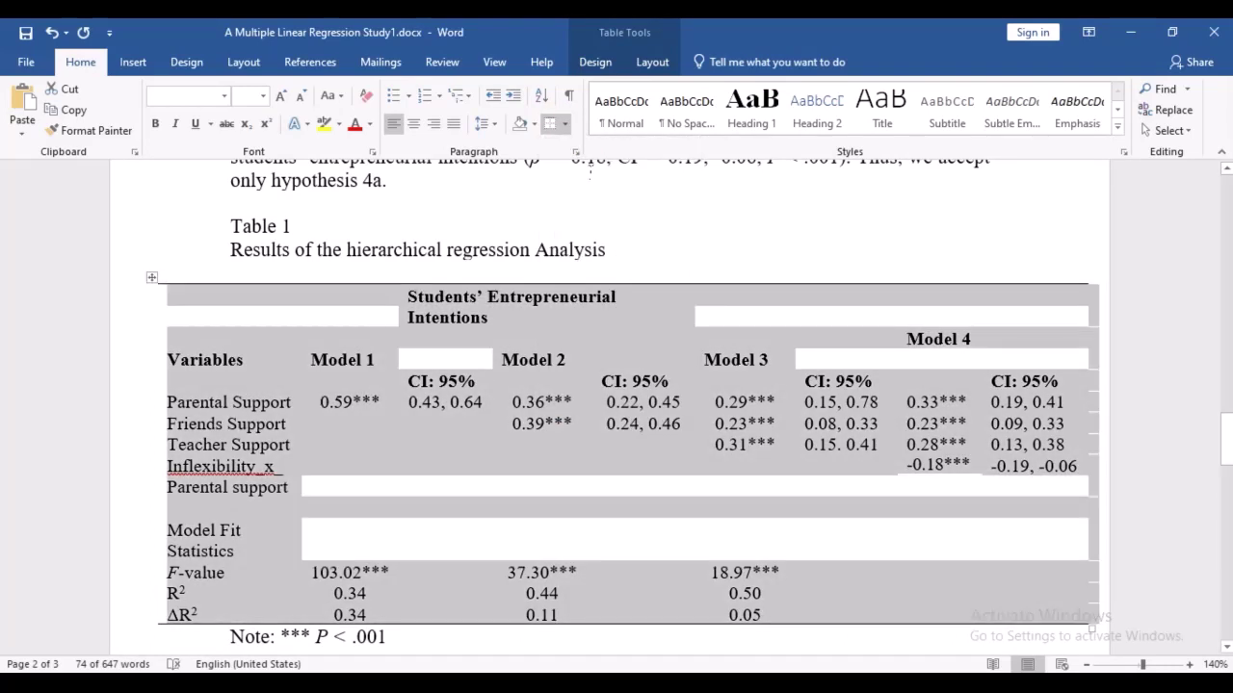
Add a bottom border under the "CI: 95%" header row of Table 1 and save the document.
click(158, 382)
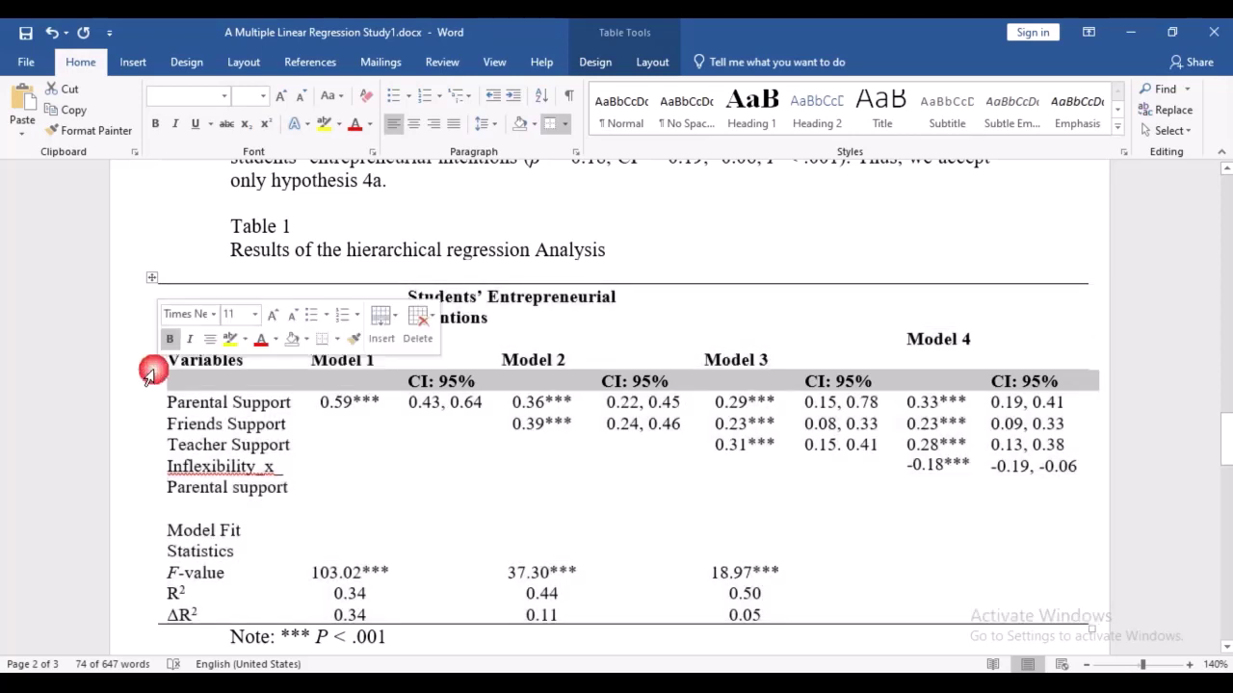
click(564, 123)
click(569, 146)
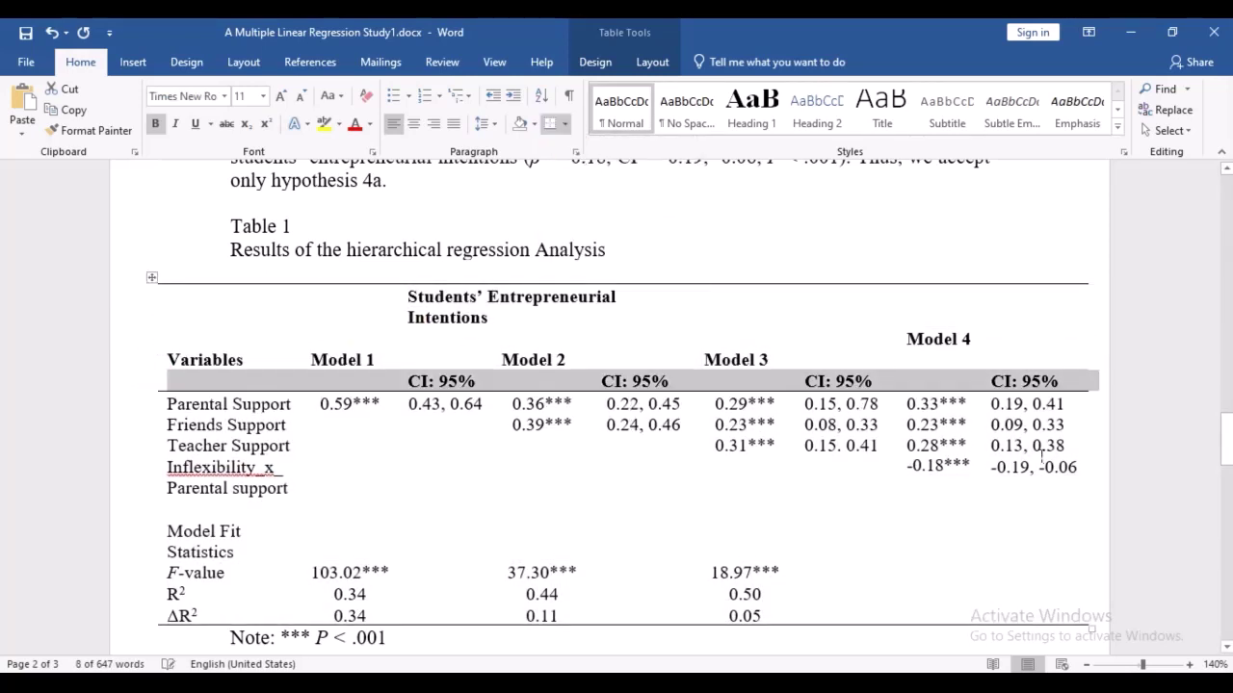
click(1116, 479)
key(ctrl+s)
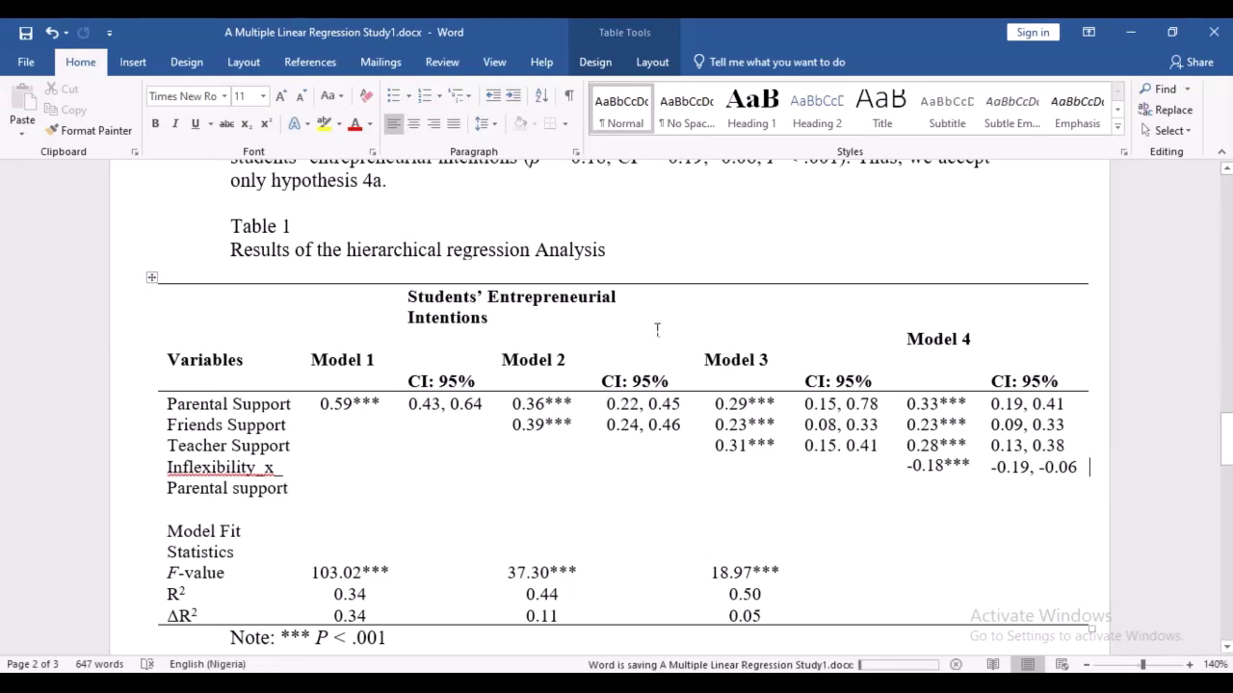
Review the formatted Table 1, the Results paragraph and the Hypothesis 4 statement.
scroll(657, 330, down, 1)
scroll(655, 329, down, 1)
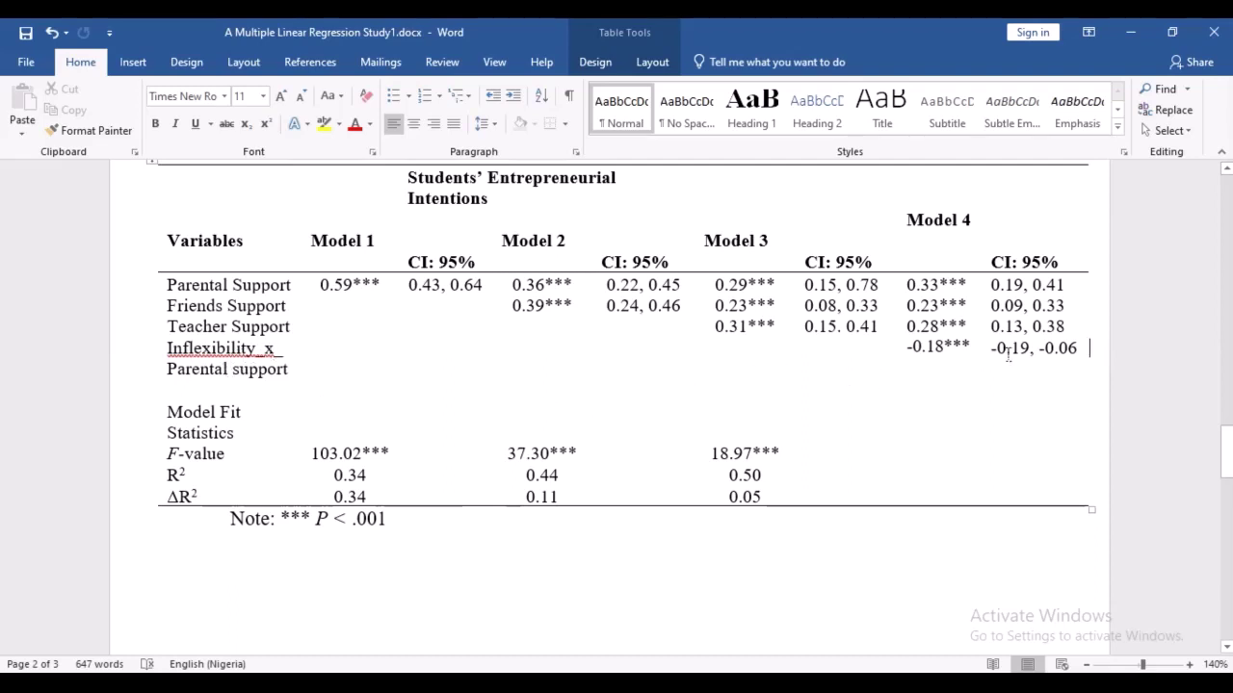
scroll(745, 425, up, 6)
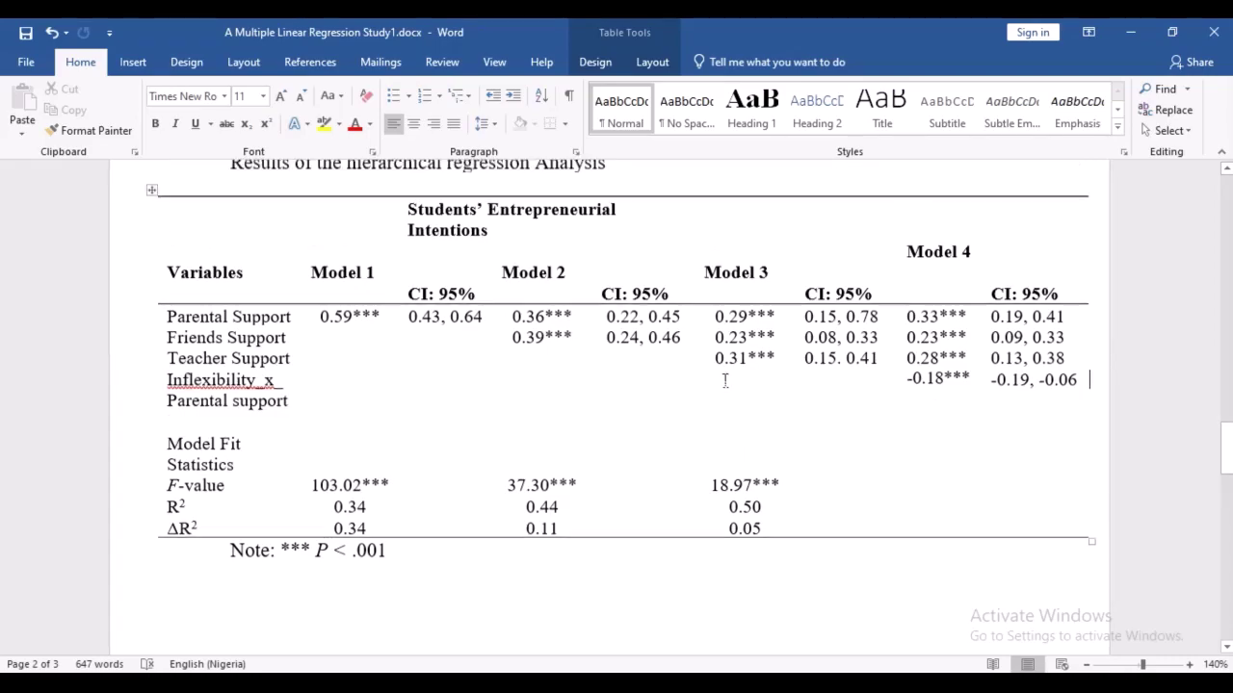
click(404, 415)
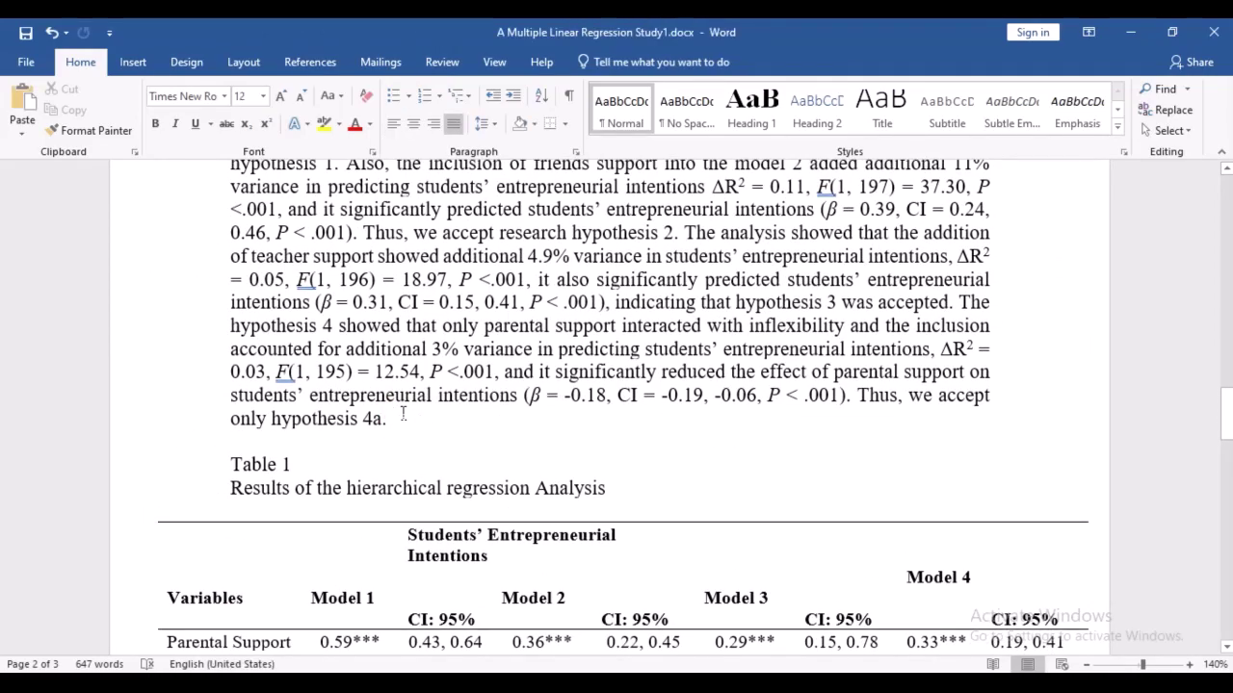
scroll(404, 415, up, 20)
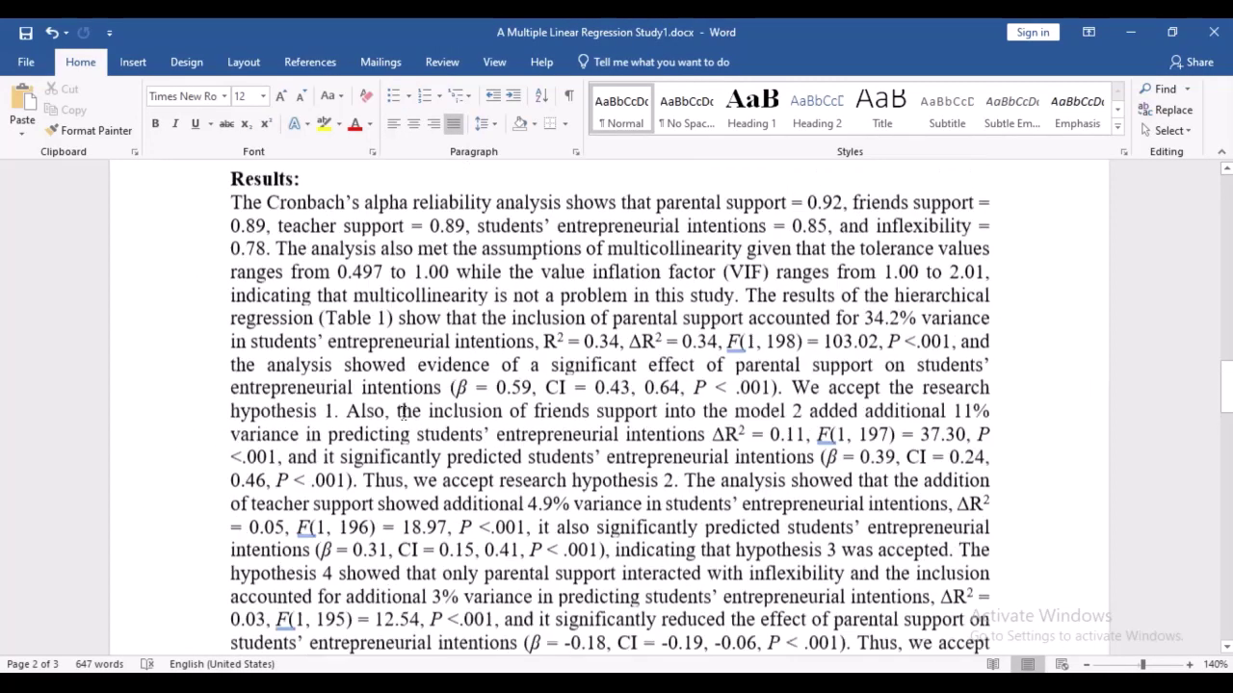
scroll(405, 414, up, 3)
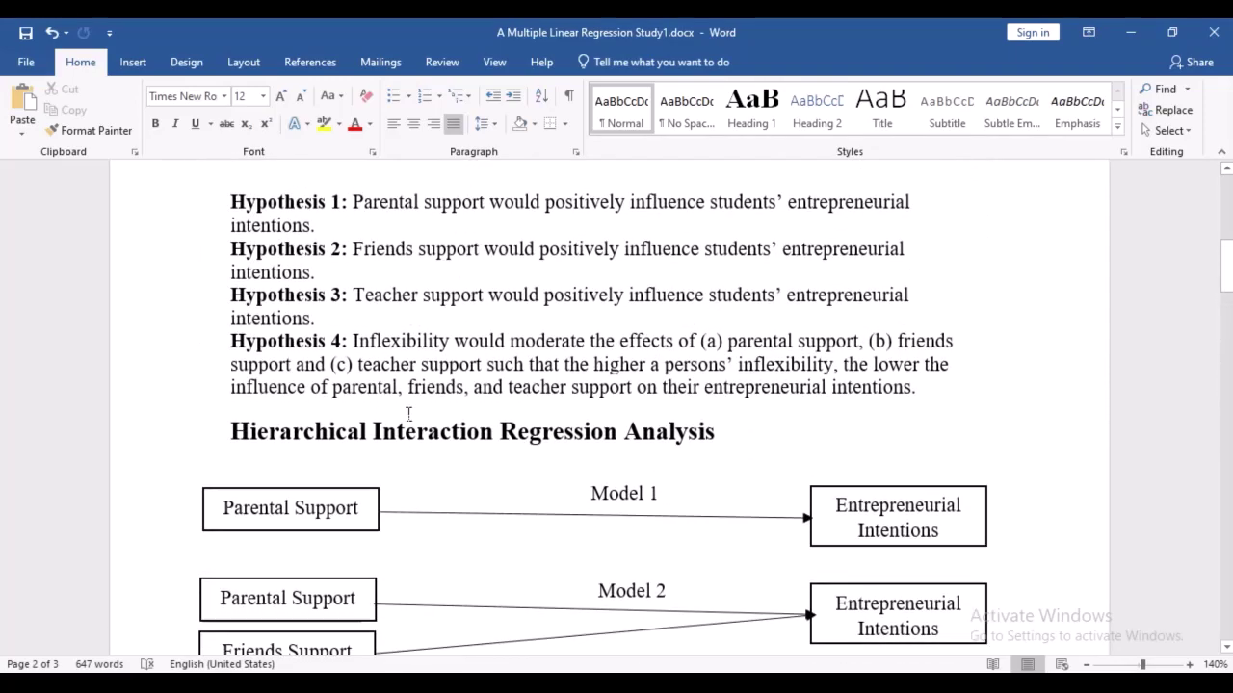
click(910, 333)
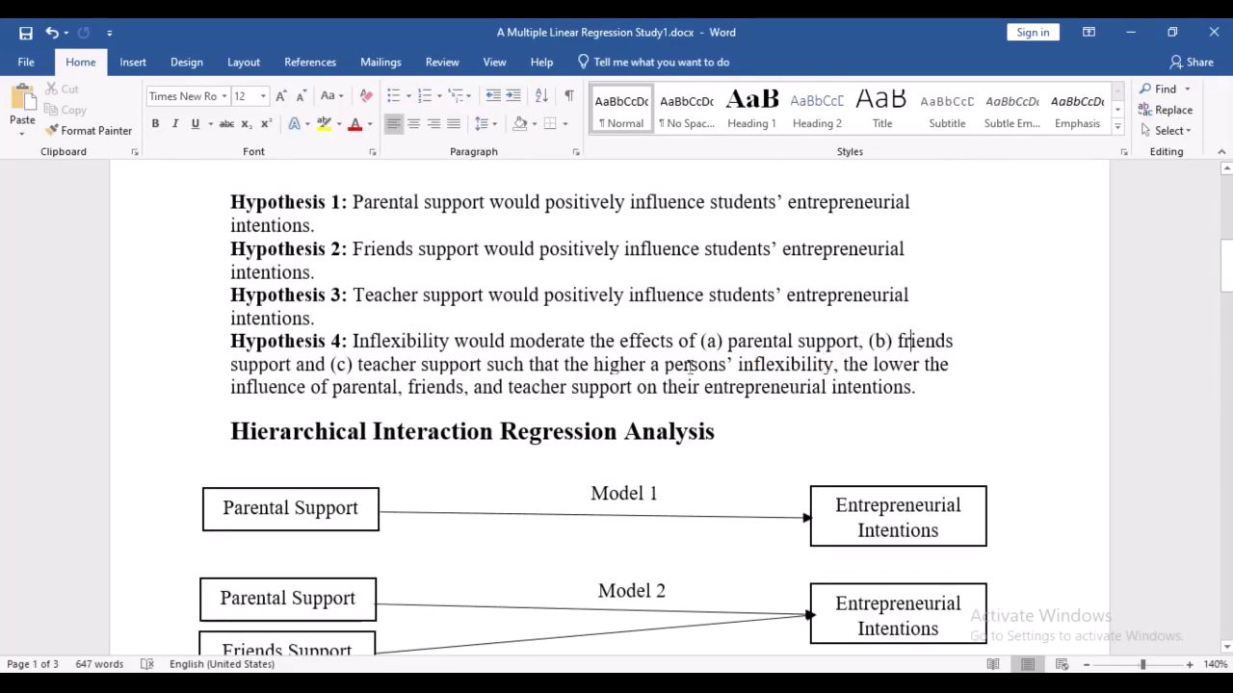
scroll(489, 367, down, 20)
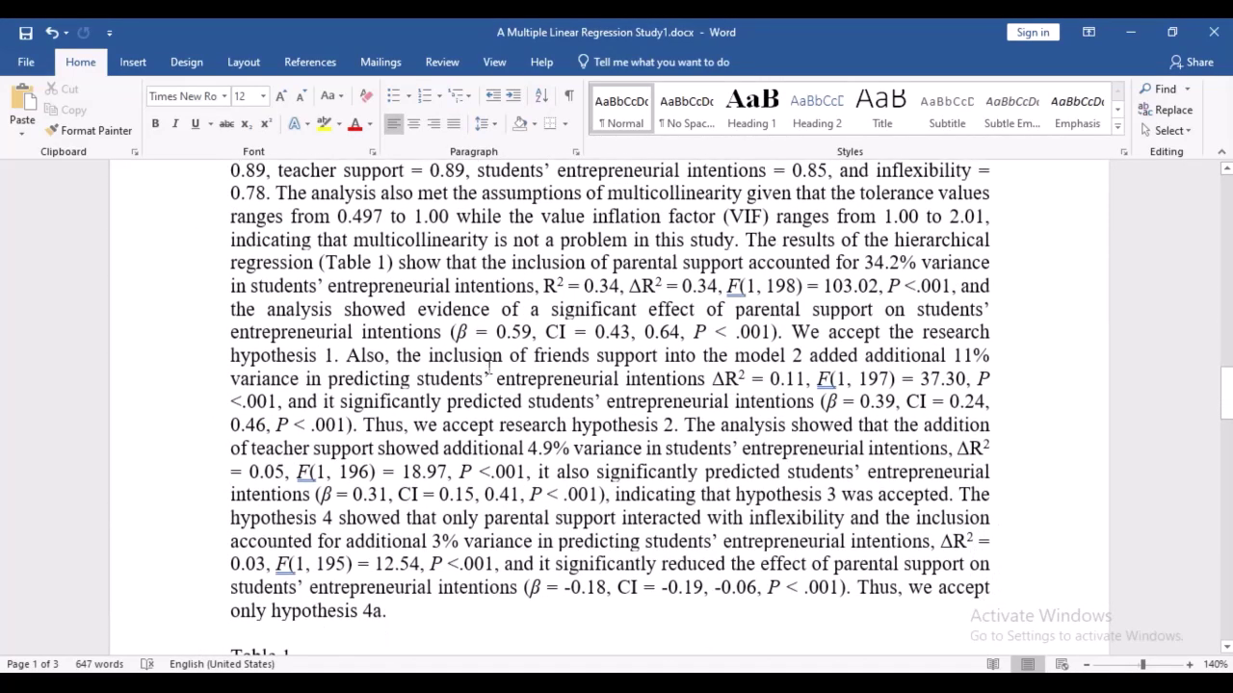
scroll(488, 367, down, 3)
scroll(489, 367, down, 15)
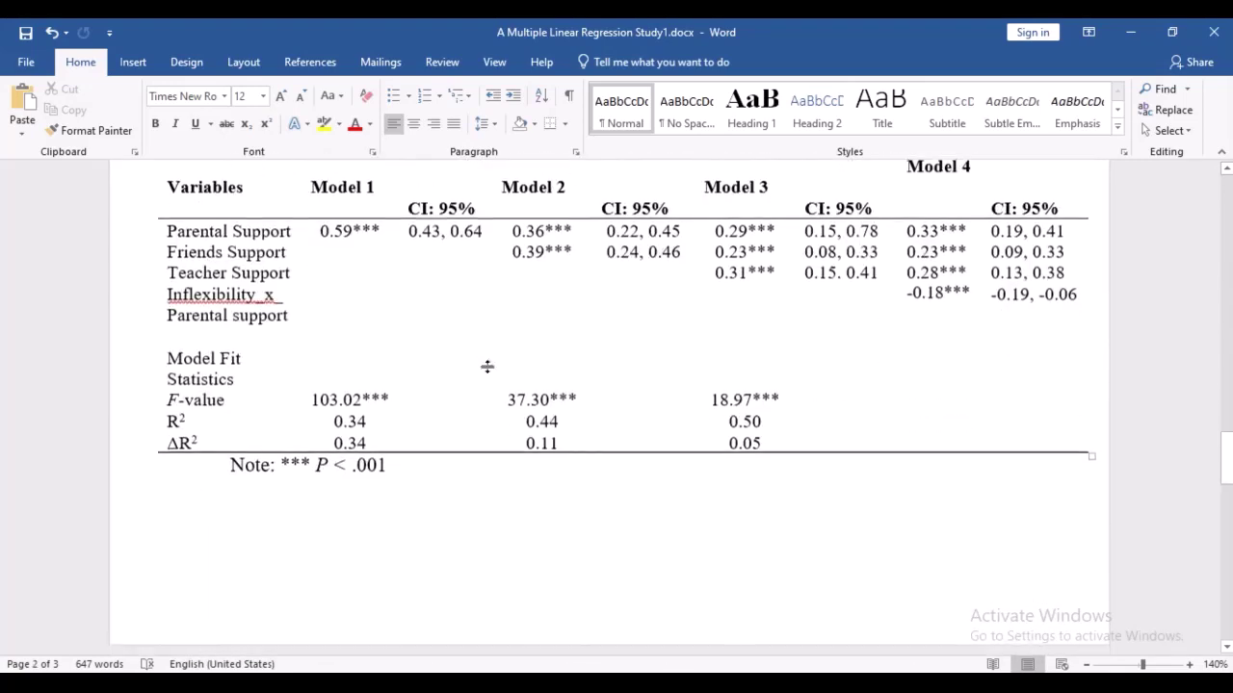
Delete the entire SPSS Coefficients table that follows Table 1 on page 3.
scroll(486, 433, down, 7)
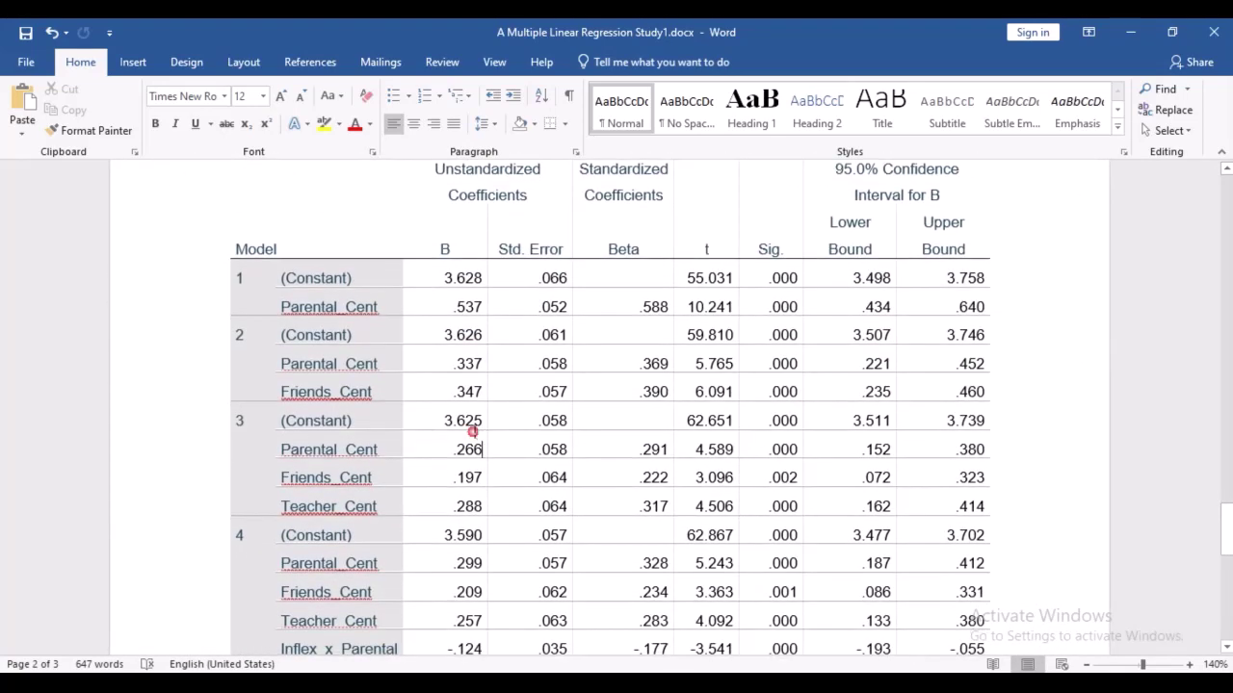
click(478, 448)
scroll(357, 324, up, 4)
click(222, 298)
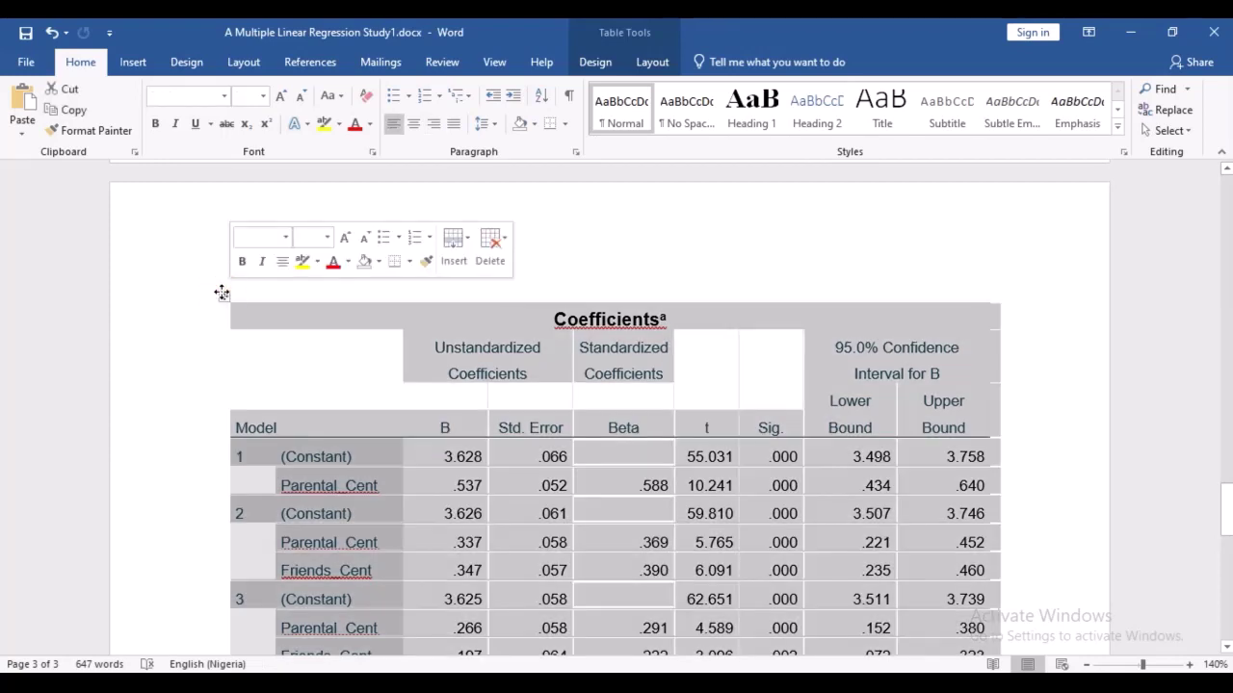
key(BackSpace)
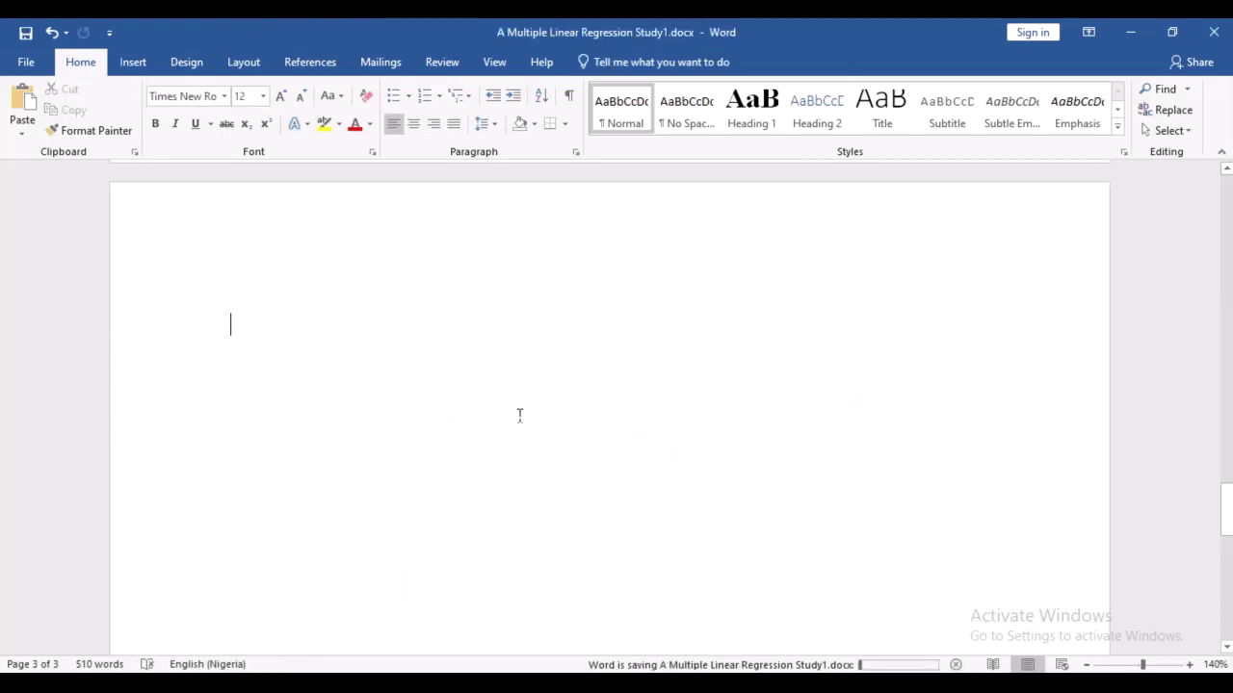
Write the line "Plot interaction graphs (Slope)" on the blank page 3 after Table 1 and save the document.
scroll(523, 433, down, 1)
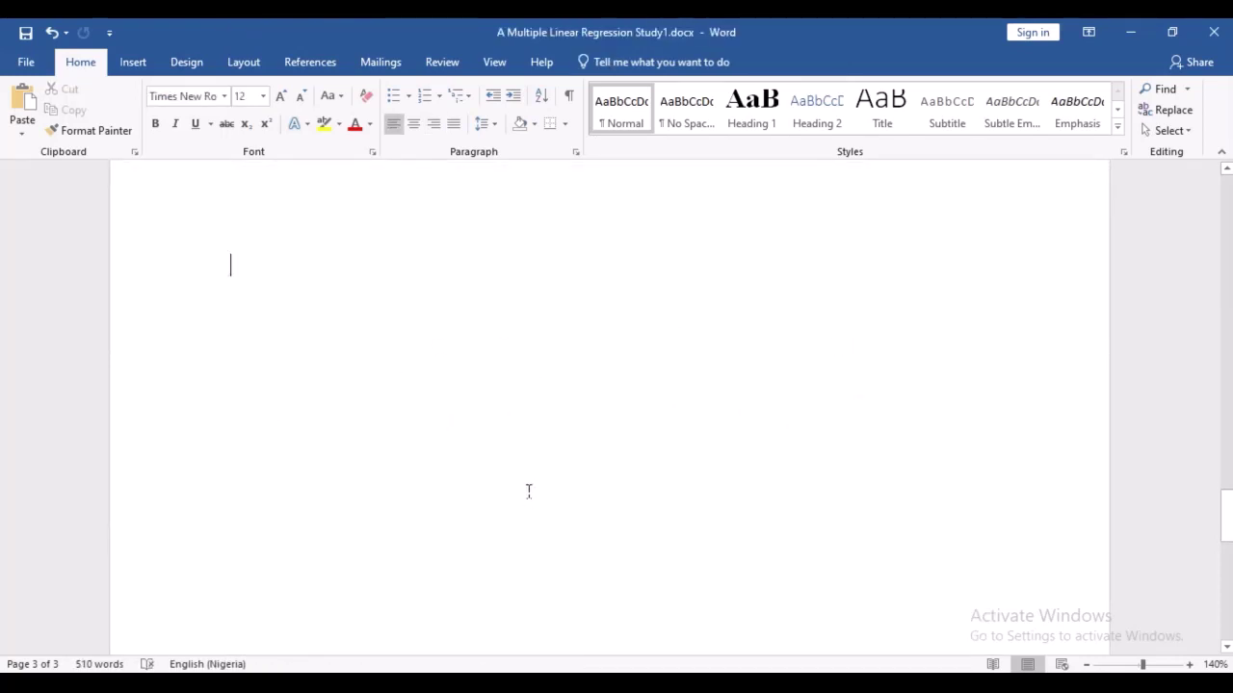
scroll(528, 491, up, 10)
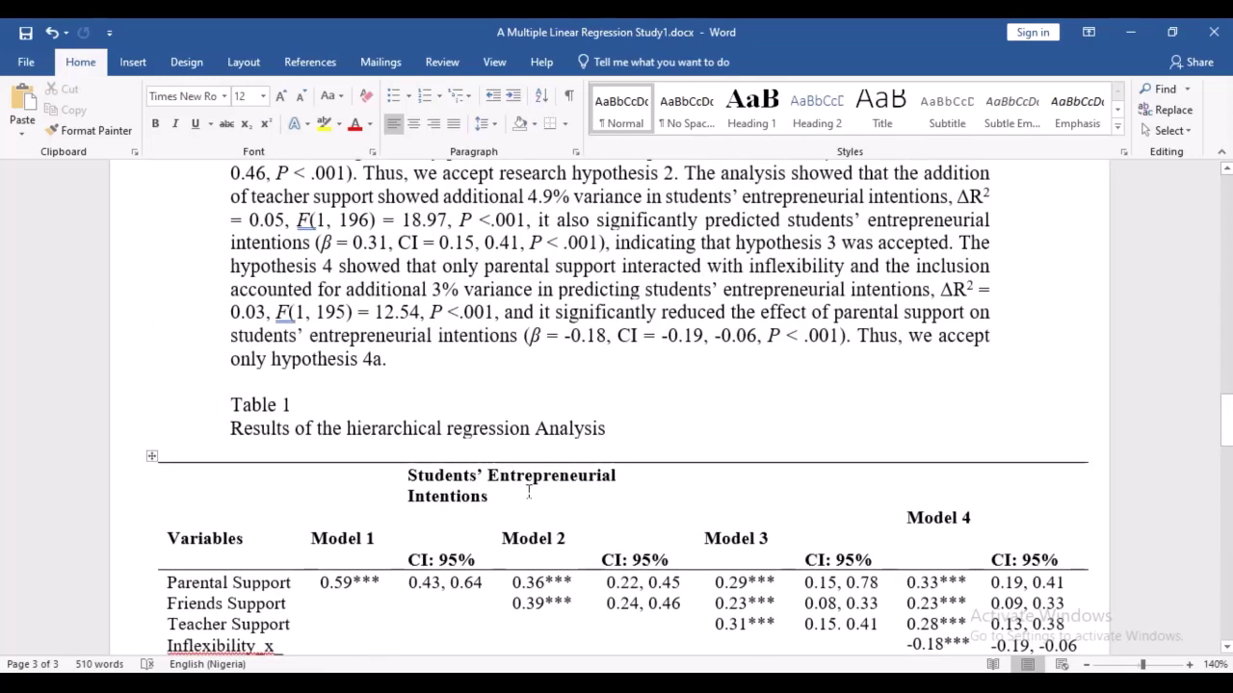
scroll(528, 491, down, 10)
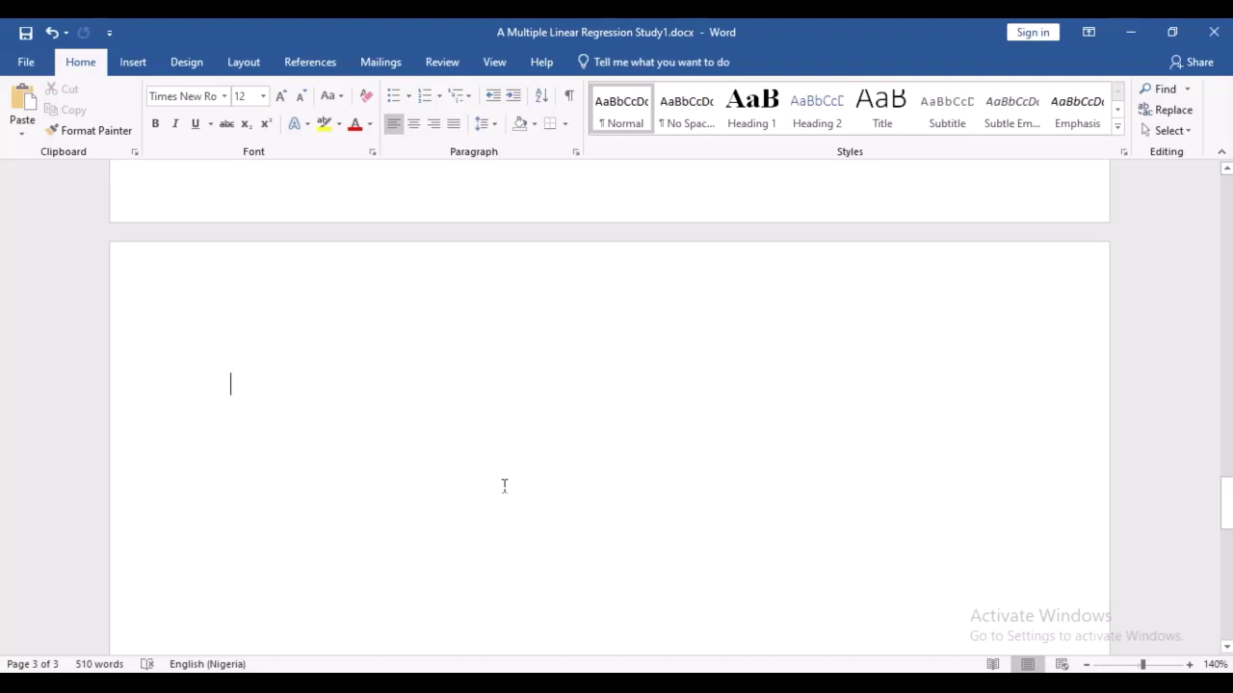
text(Plat)
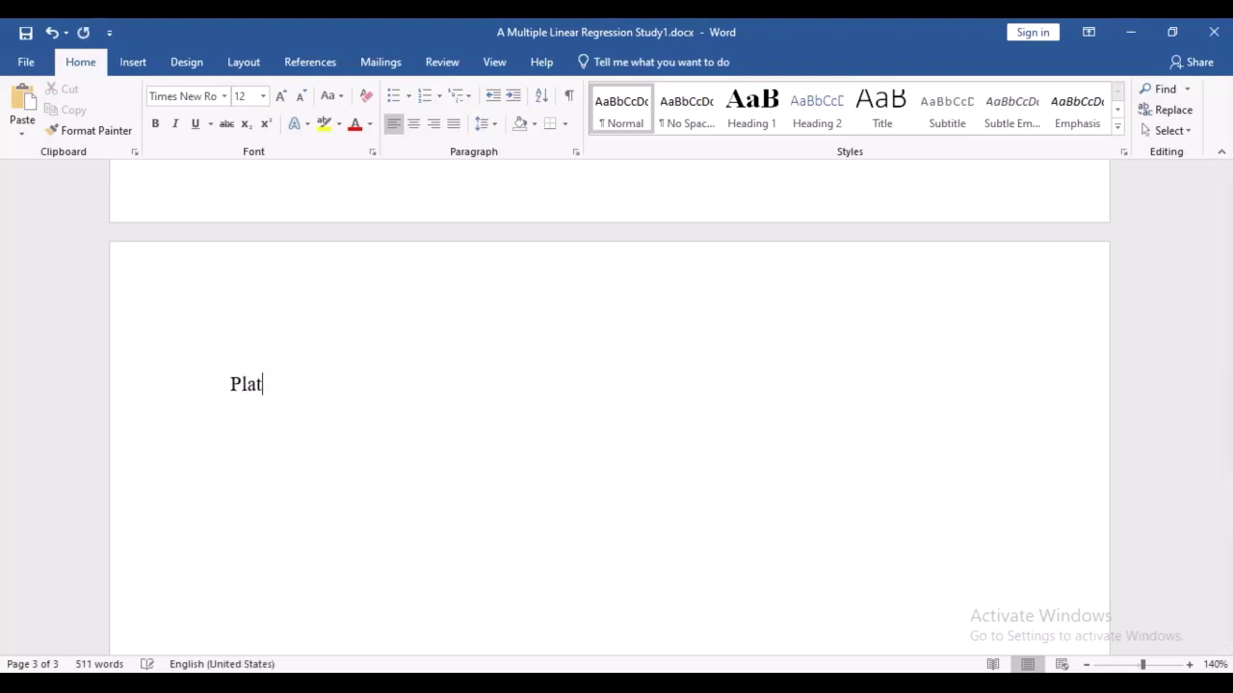
key(BackSpace)
text(t interaction )
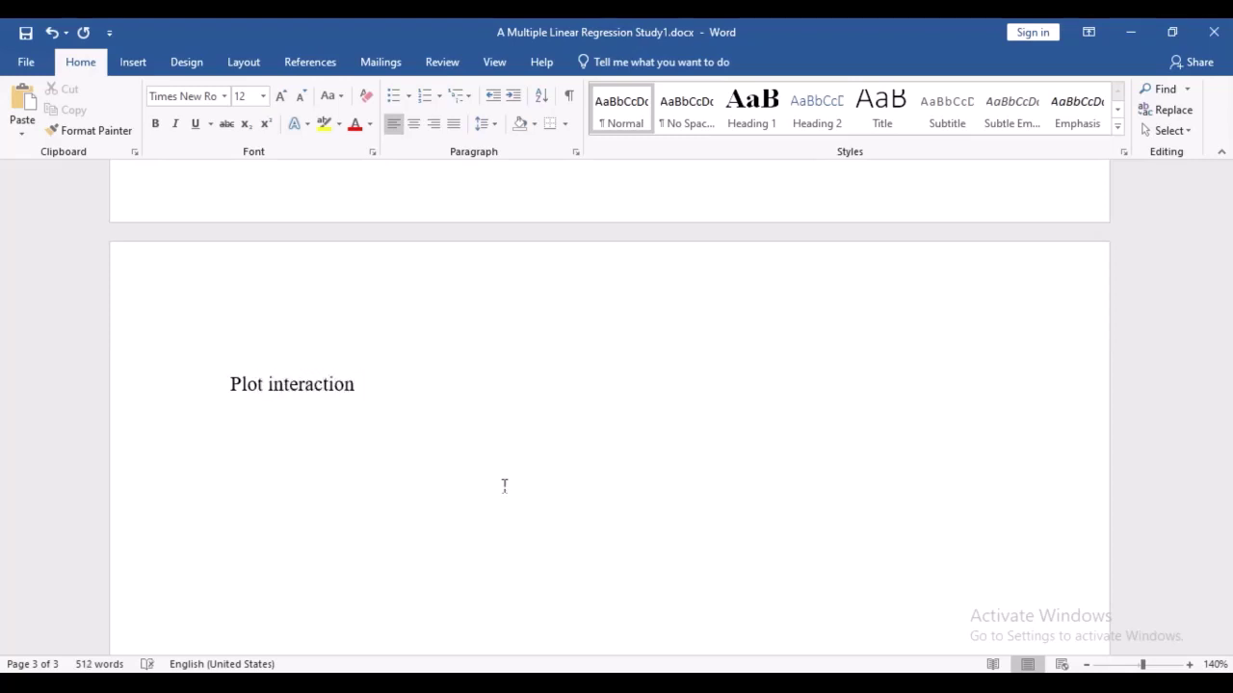
text(graphs (Slope)
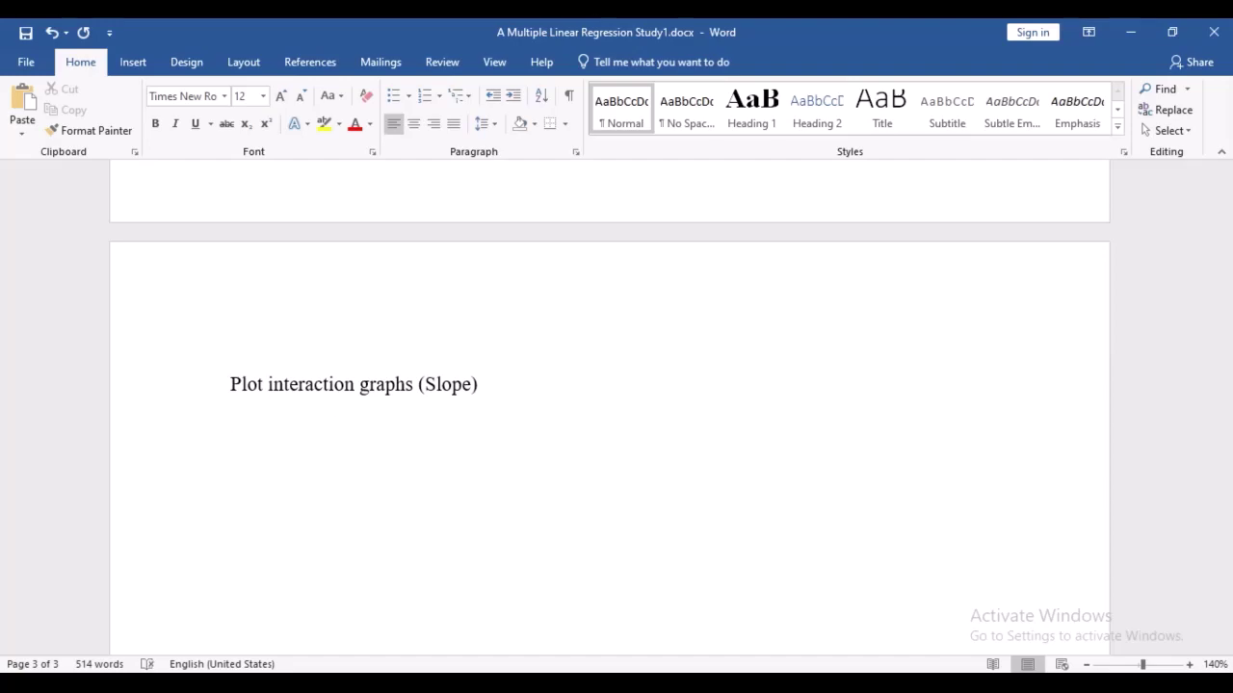
scroll(502, 488, up, 8)
key(ctrl+s)
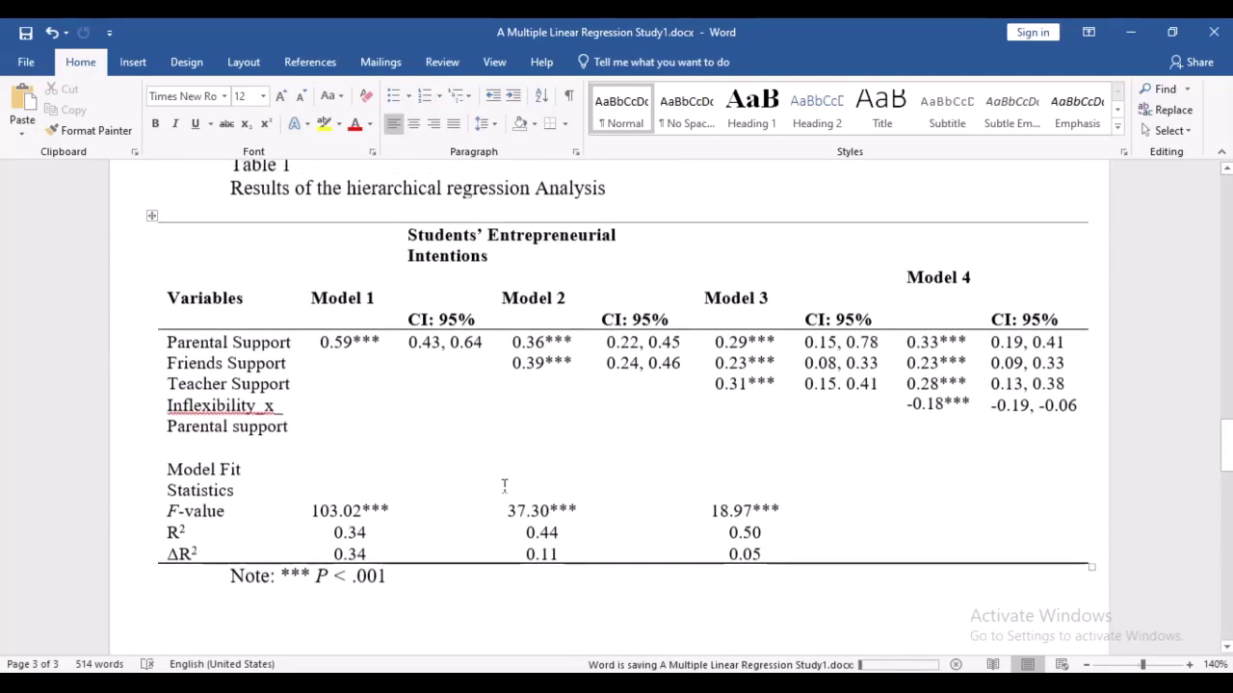
scroll(501, 488, down, 3)
scroll(503, 489, up, 3)
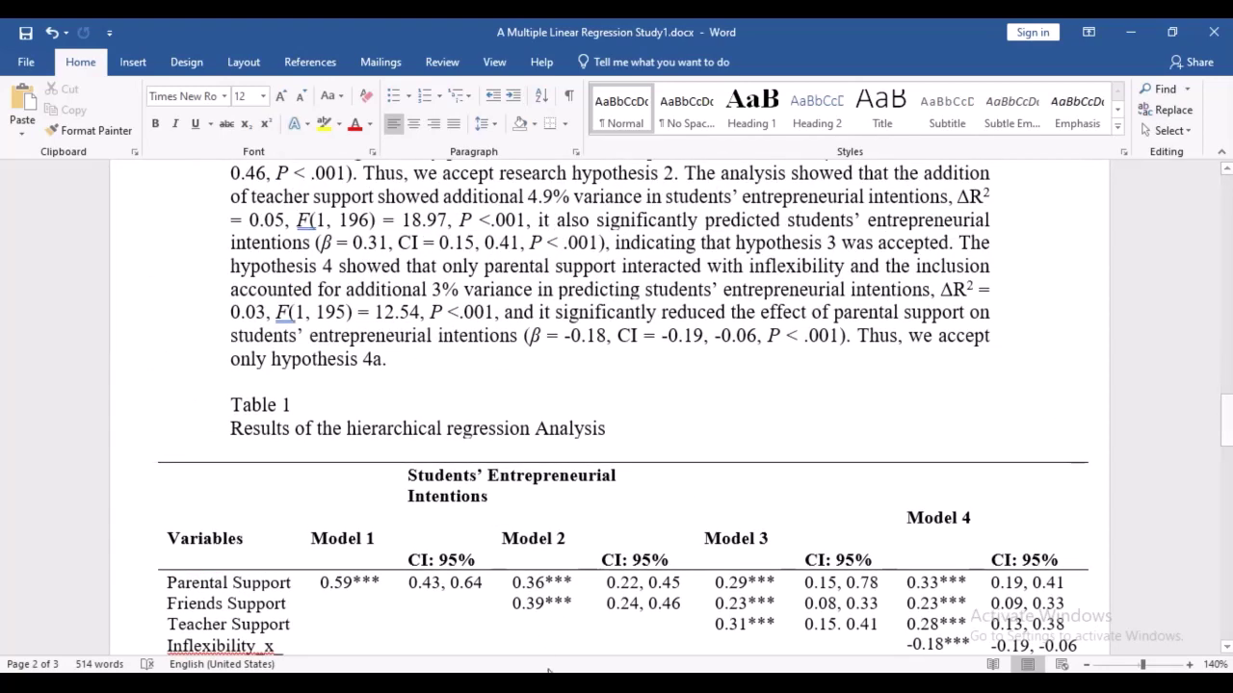
Review the centred and interaction variables in the SPSS data set, and return to the interaction graphs line in Word.
mouse_move(554, 665)
click(528, 603)
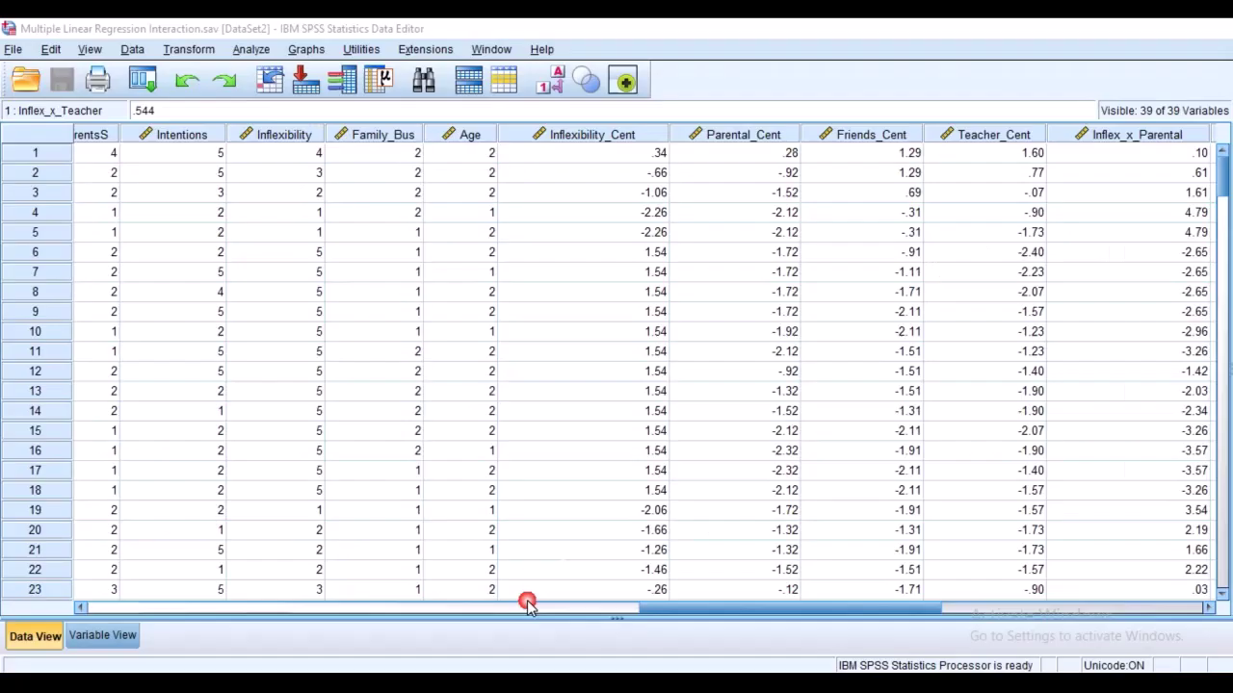
click(249, 50)
mouse_move(311, 241)
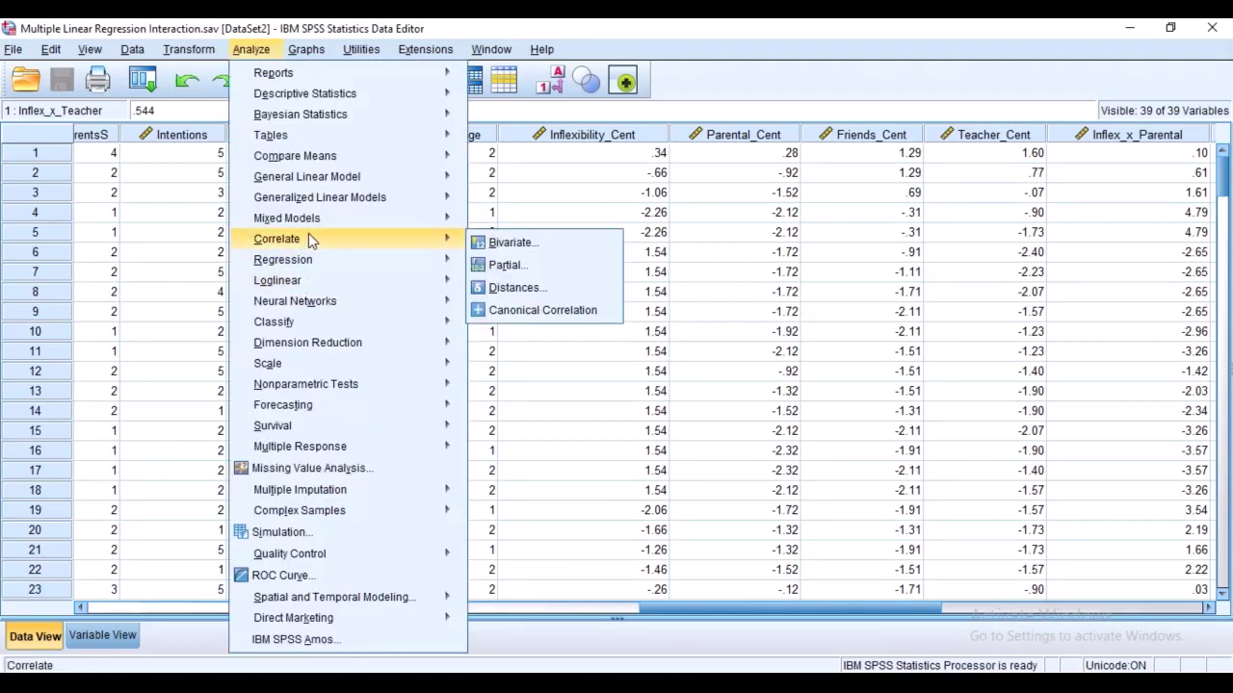
mouse_move(429, 260)
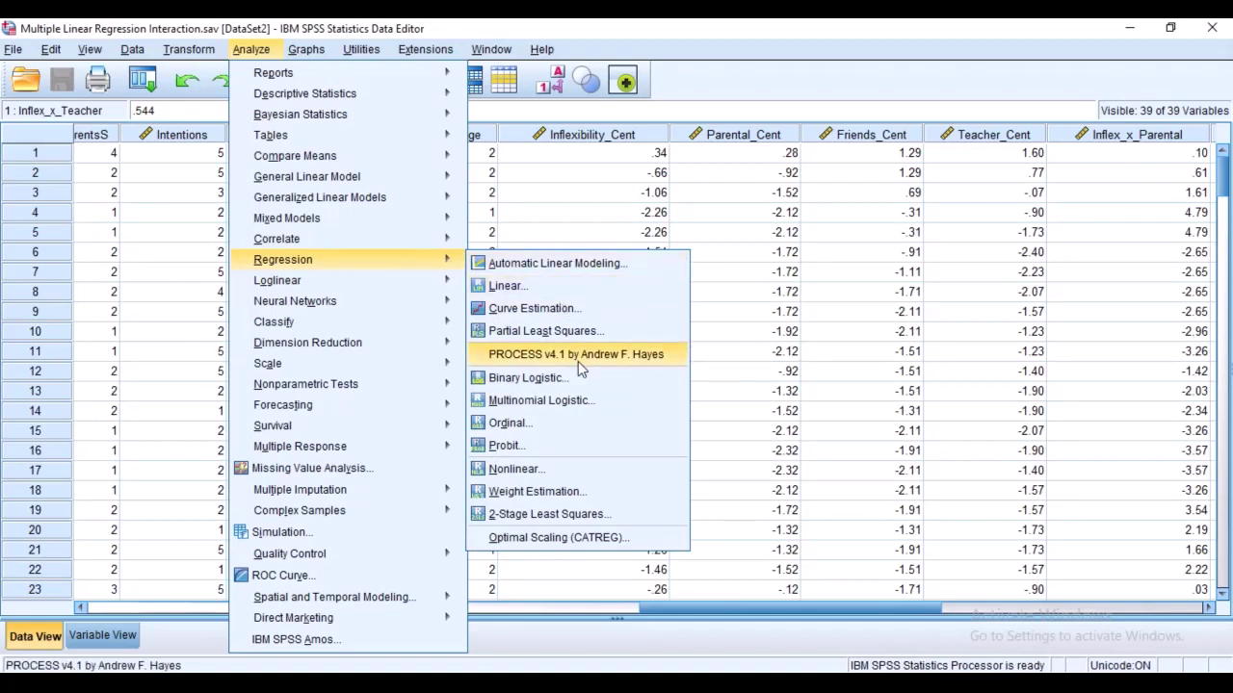
click(728, 72)
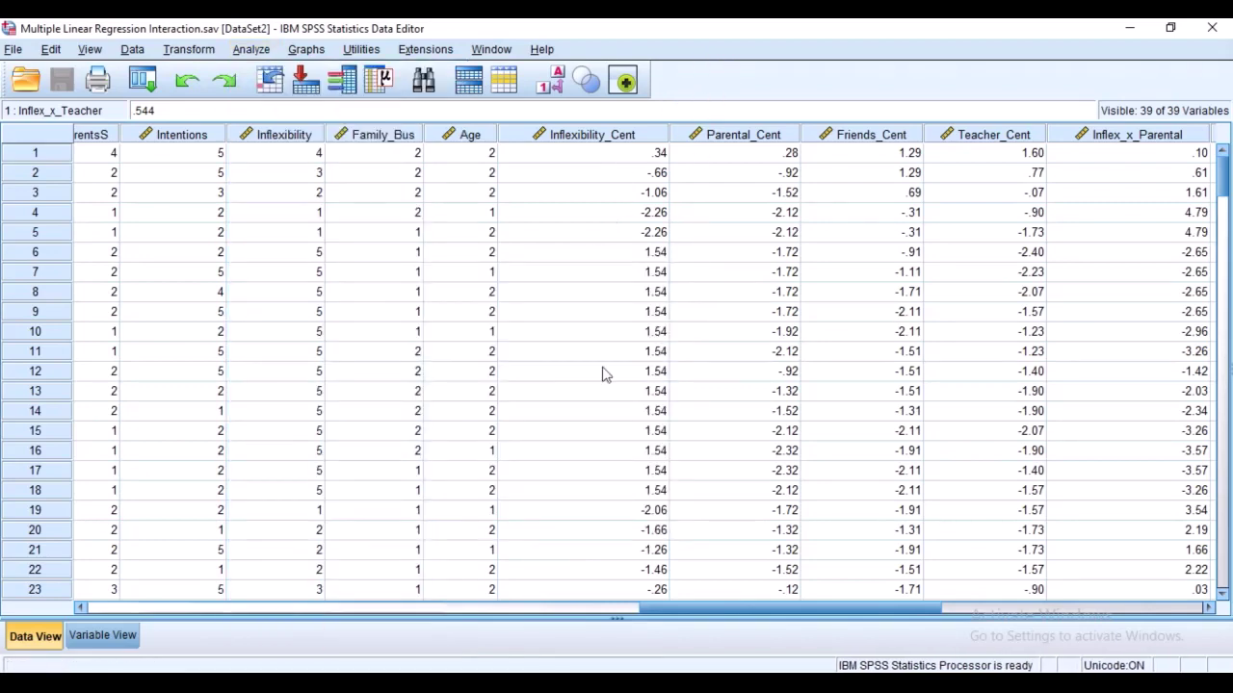
drag(684, 614, 769, 578)
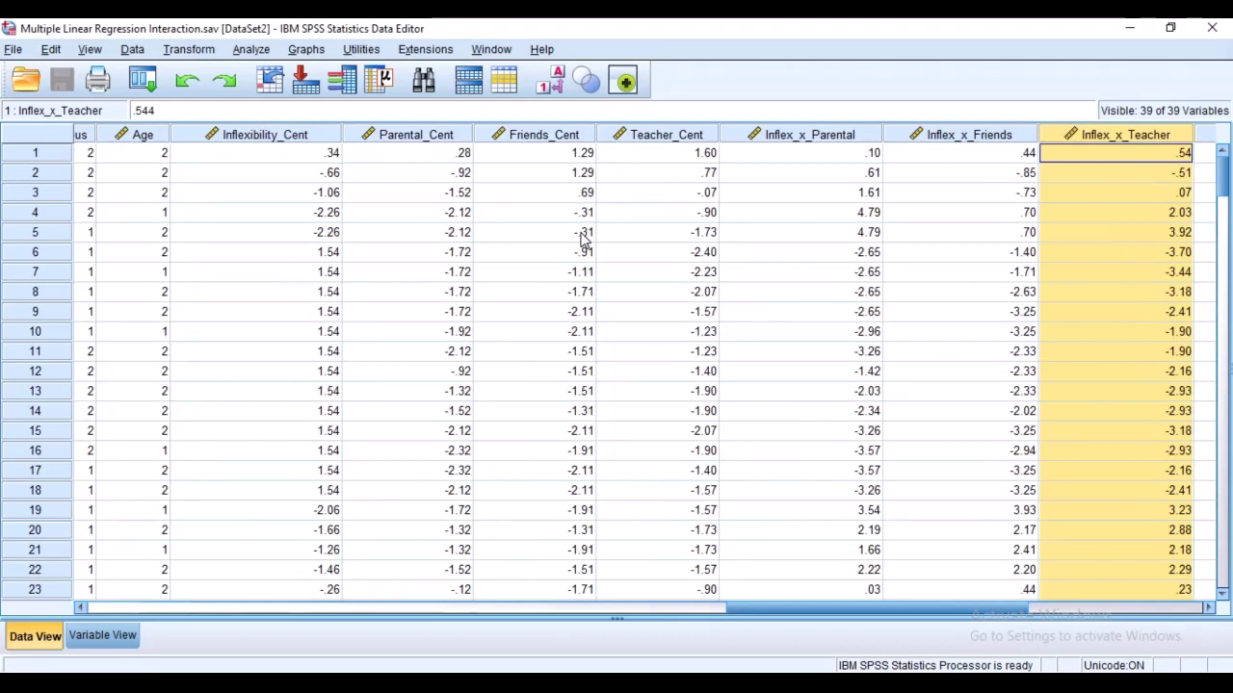
scroll(607, 554, down, 4)
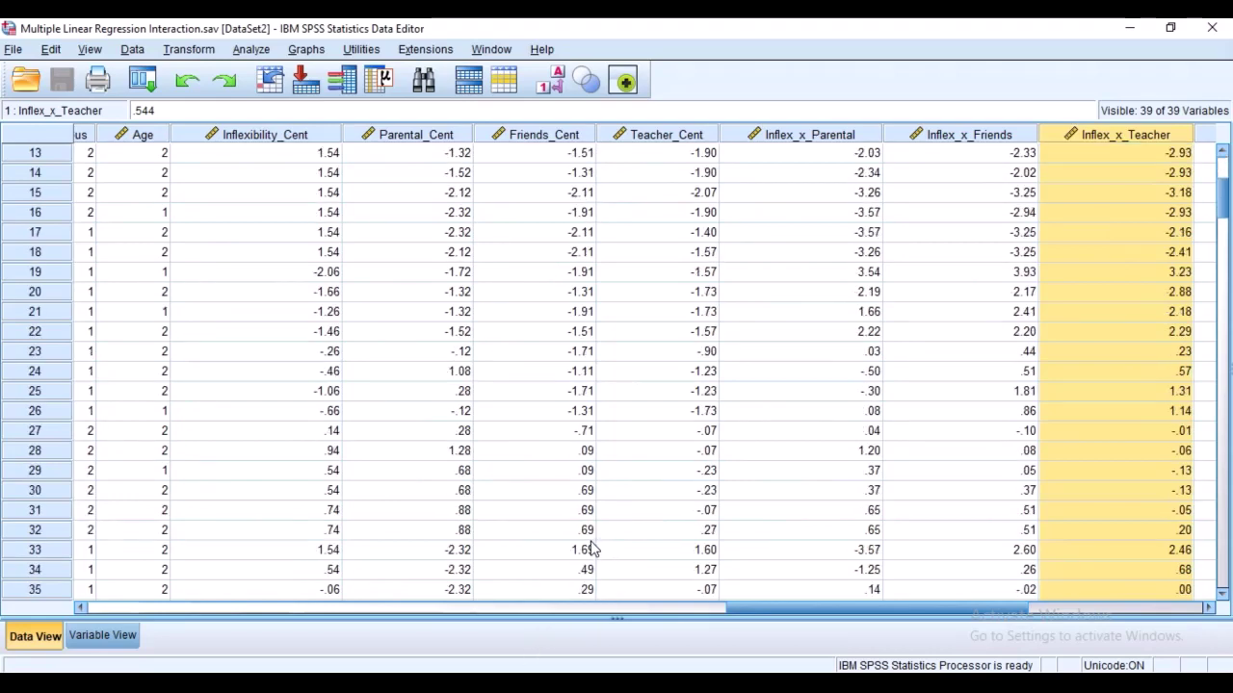
scroll(594, 549, up, 4)
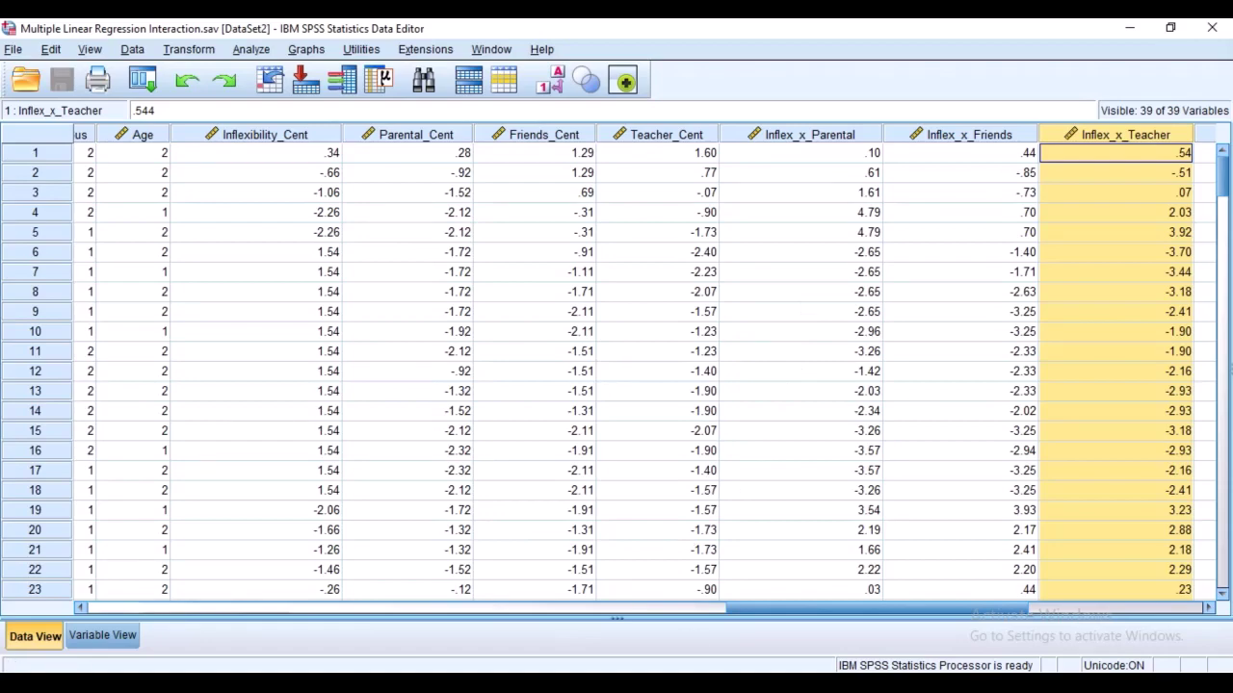
key(alt+Tab)
scroll(626, 483, down, 8)
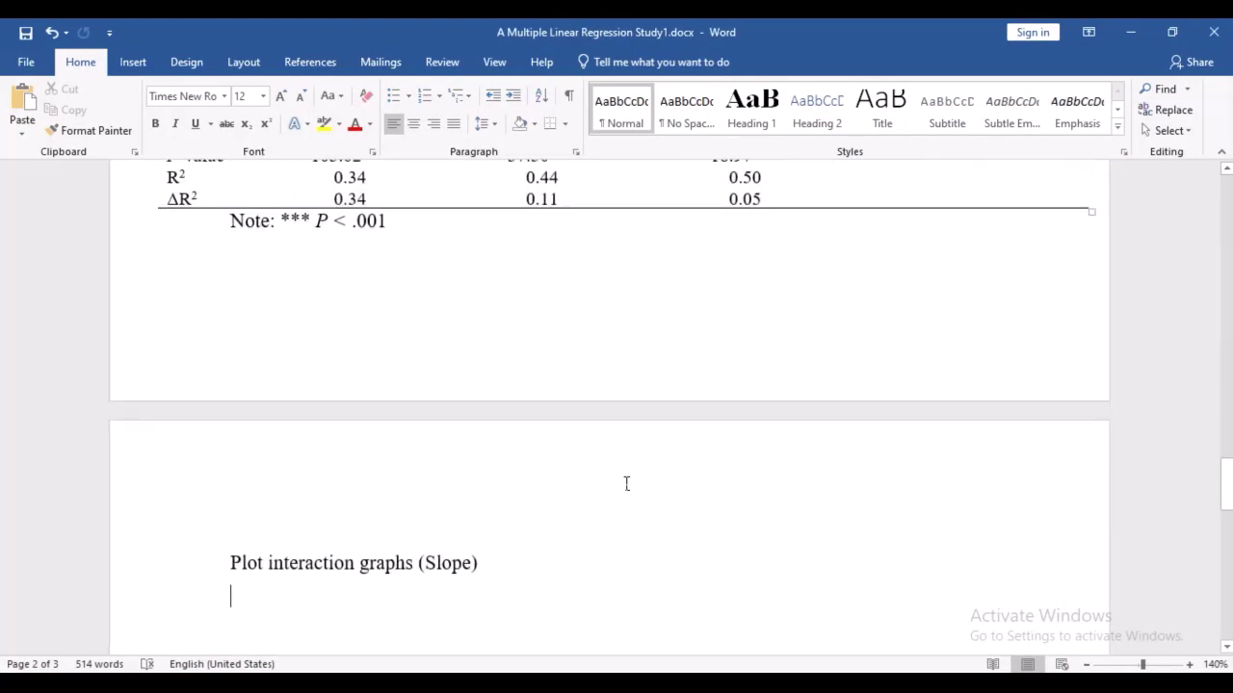
scroll(626, 484, down, 3)
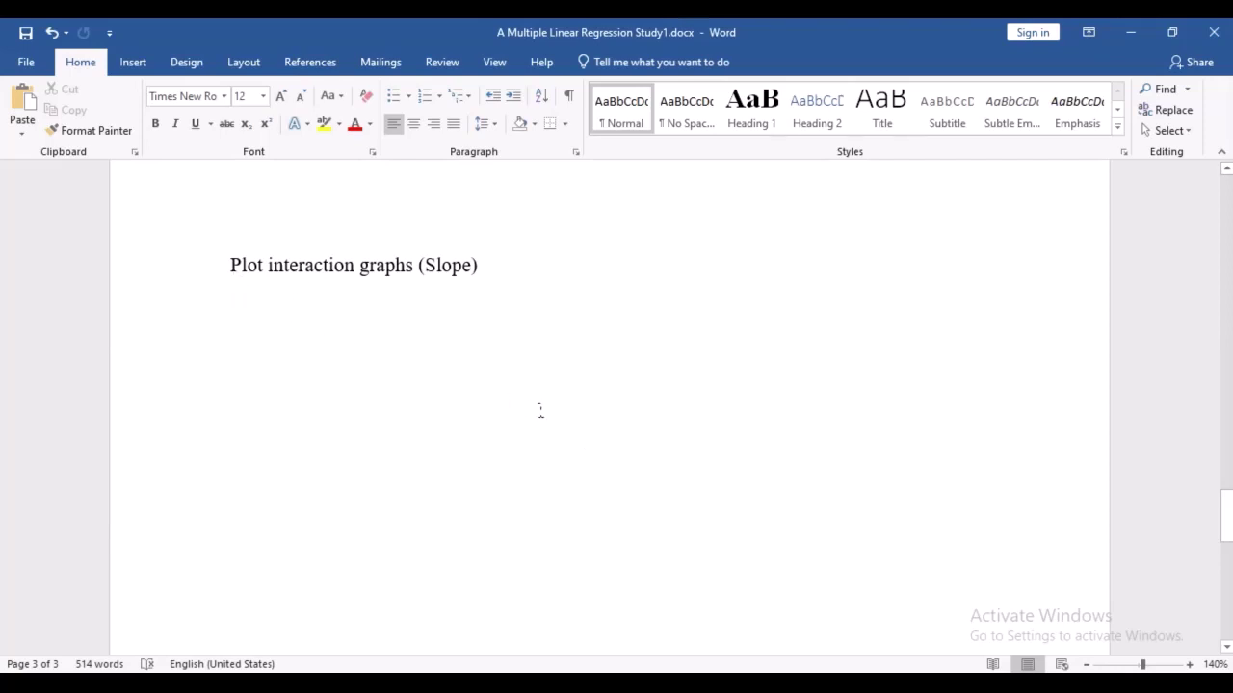
In SPSS, add Inflexibility_Cent beside Teacher_Cent in the third block of the linear regression on Intentions and run it.
click(583, 673)
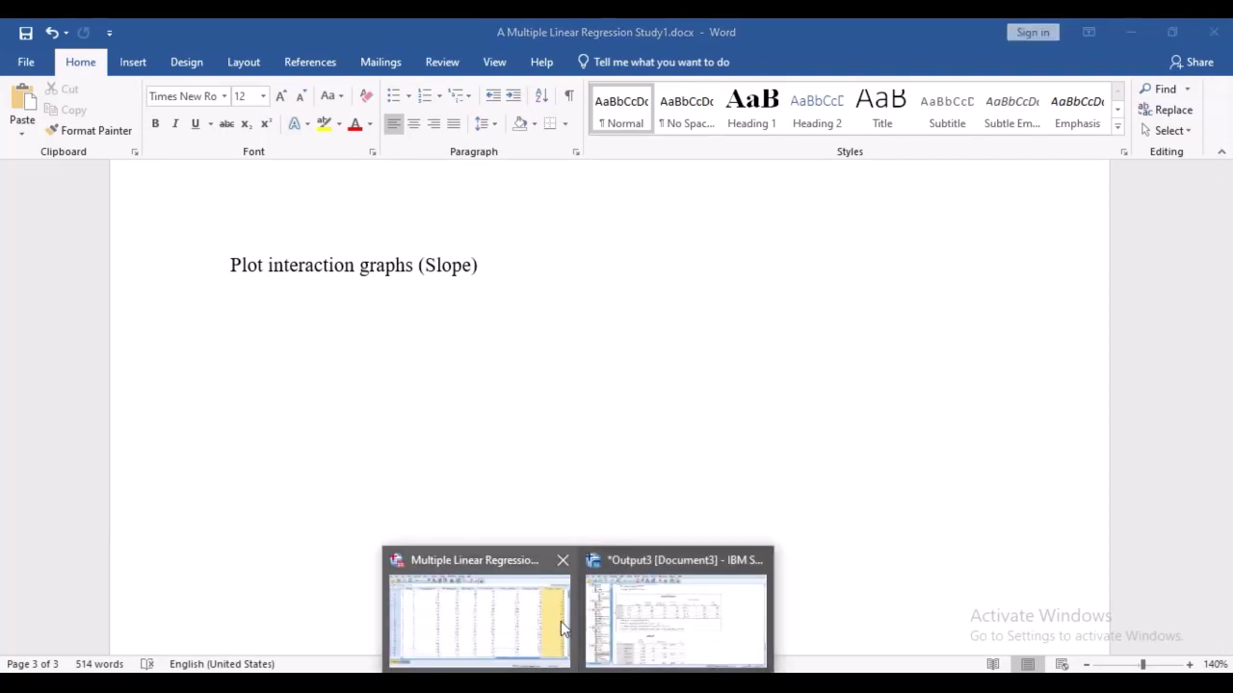
click(561, 621)
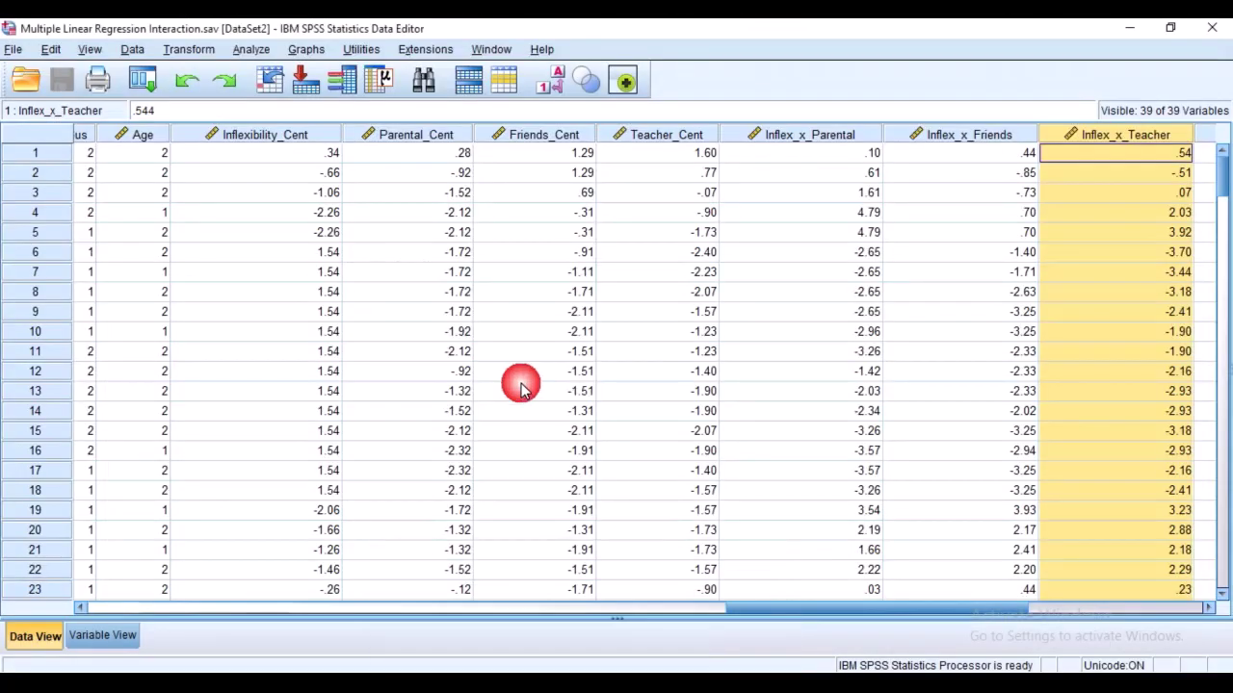
click(145, 84)
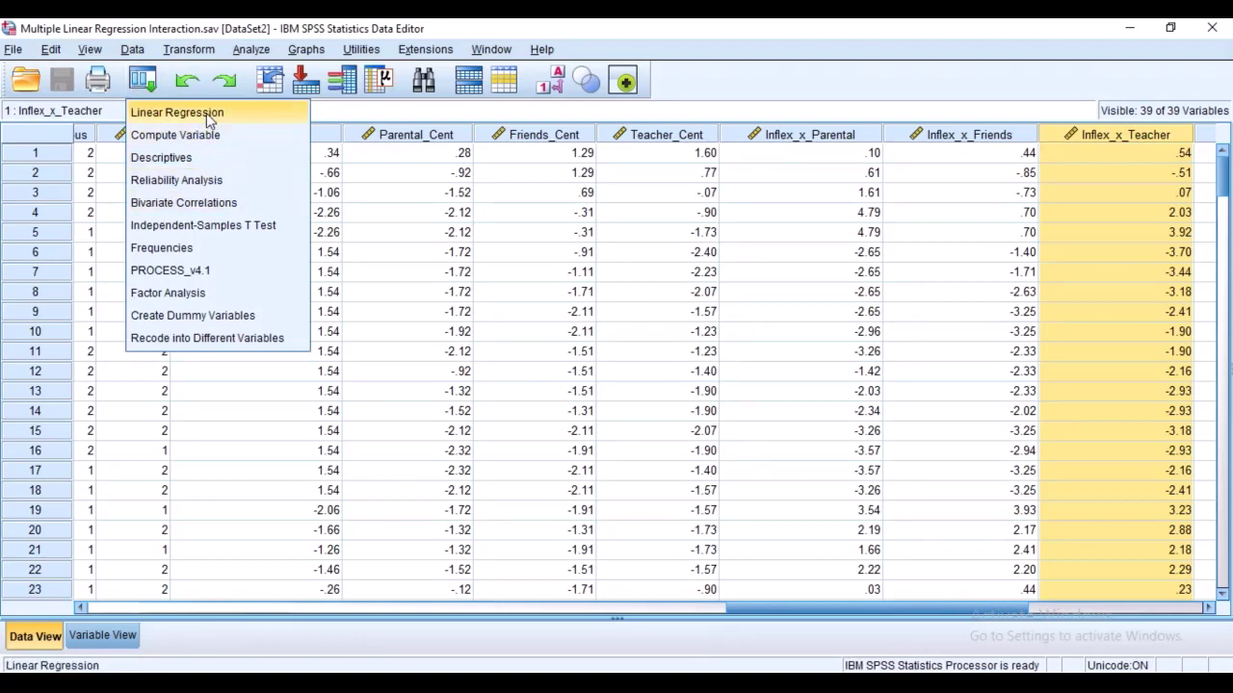
click(208, 116)
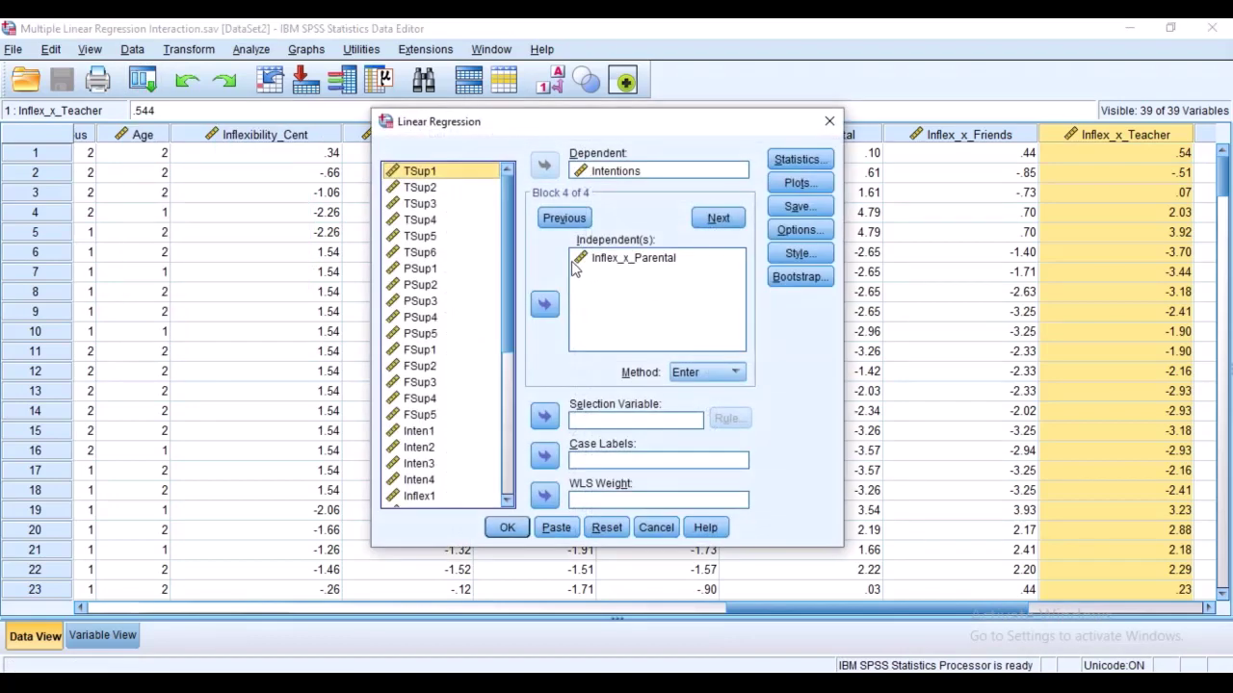
click(565, 221)
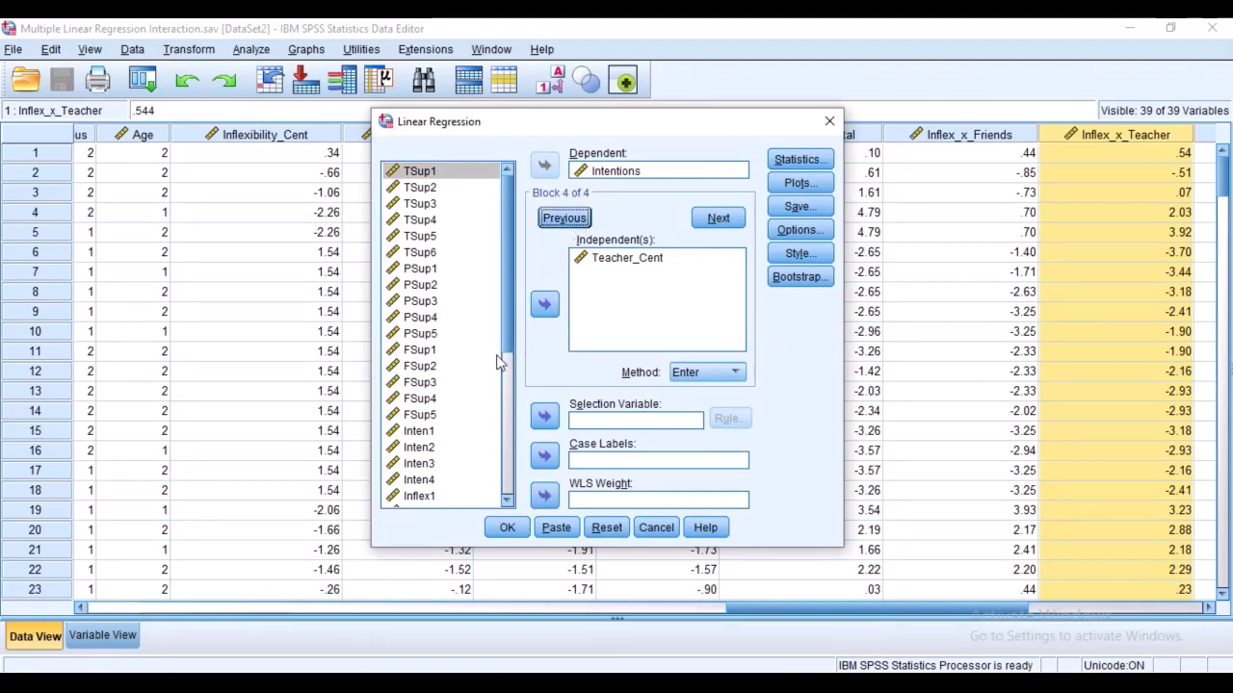
scroll(479, 364, down, 5)
scroll(479, 364, down, 1)
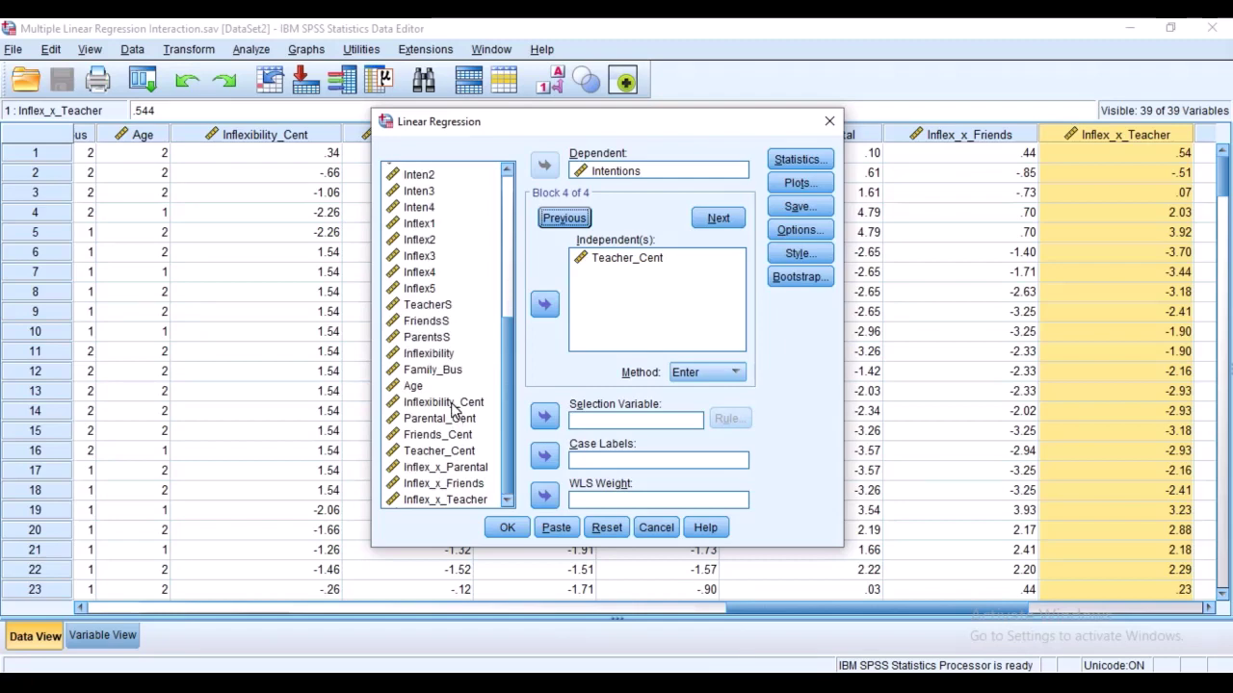
click(455, 405)
click(544, 304)
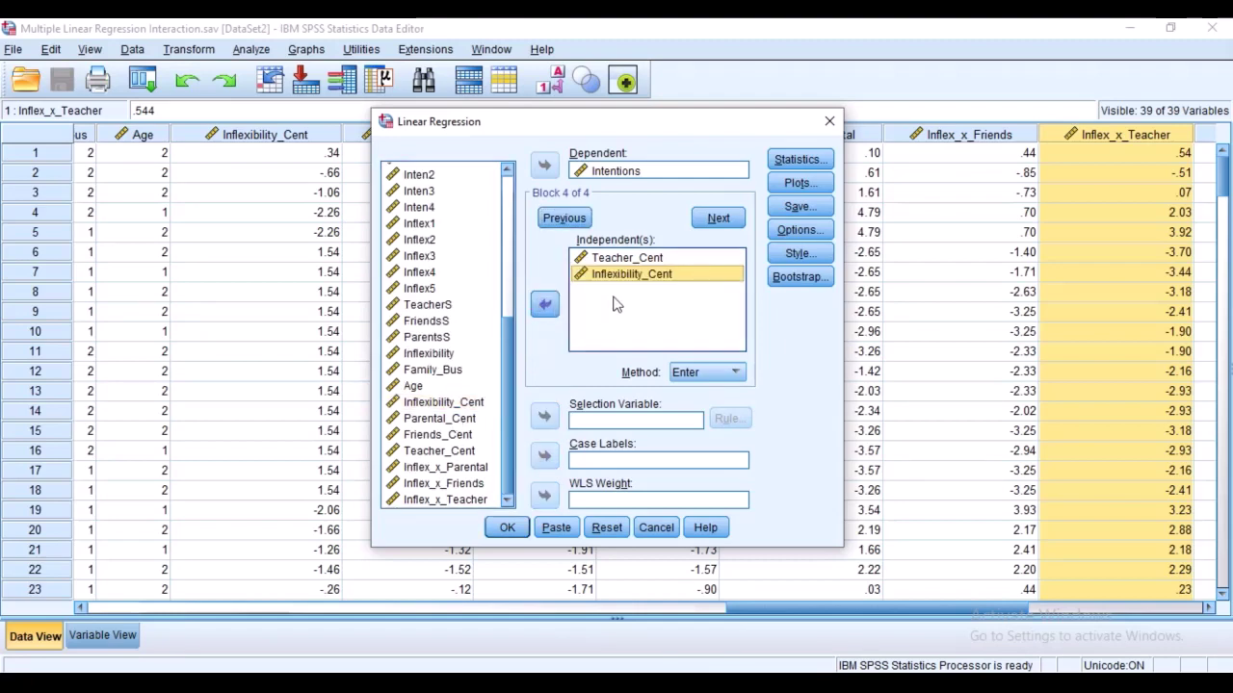
click(734, 219)
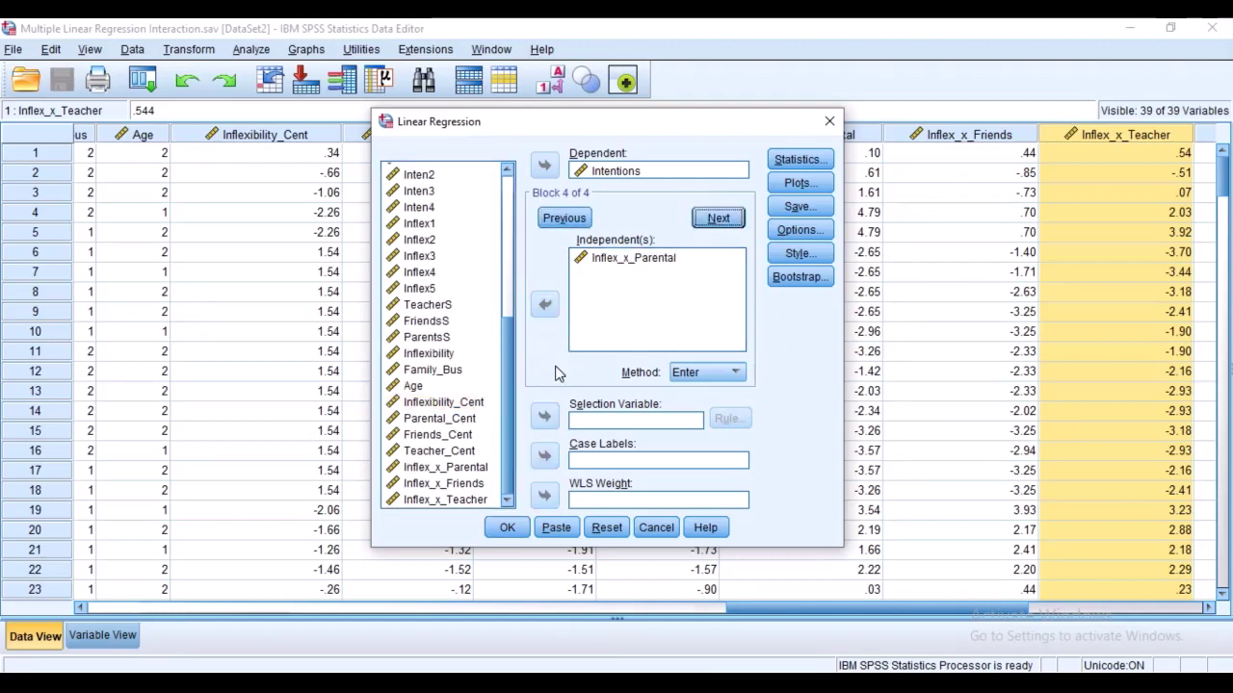
click(508, 529)
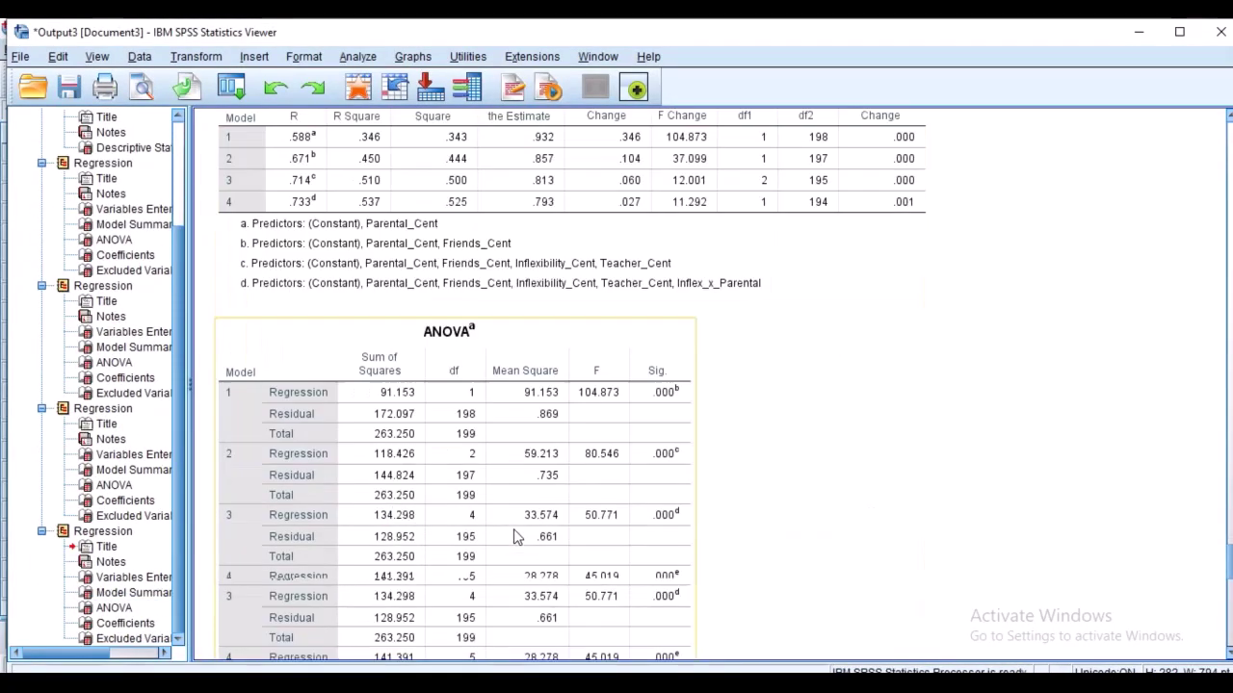
Examine the new Coefficients table, especially the significance of Inflexibility_Cent and Inflex_x_Parental in model 4.
scroll(515, 488, down, 5)
scroll(517, 488, up, 4)
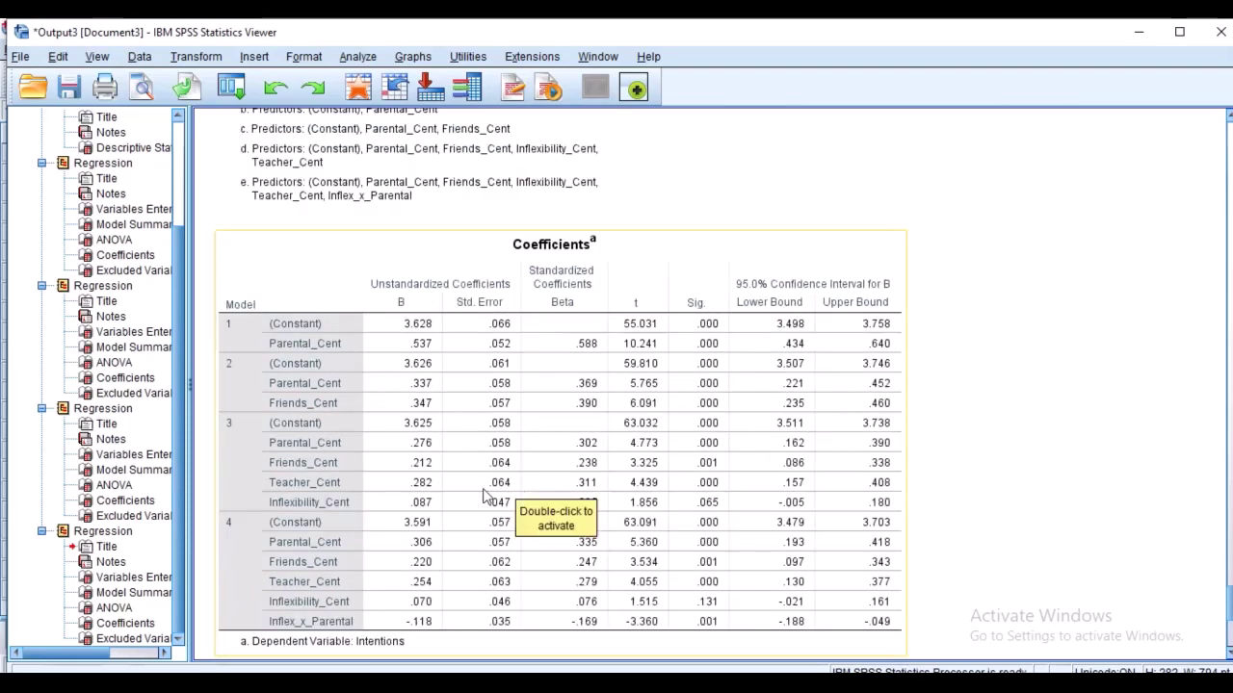
scroll(482, 462, down, 3)
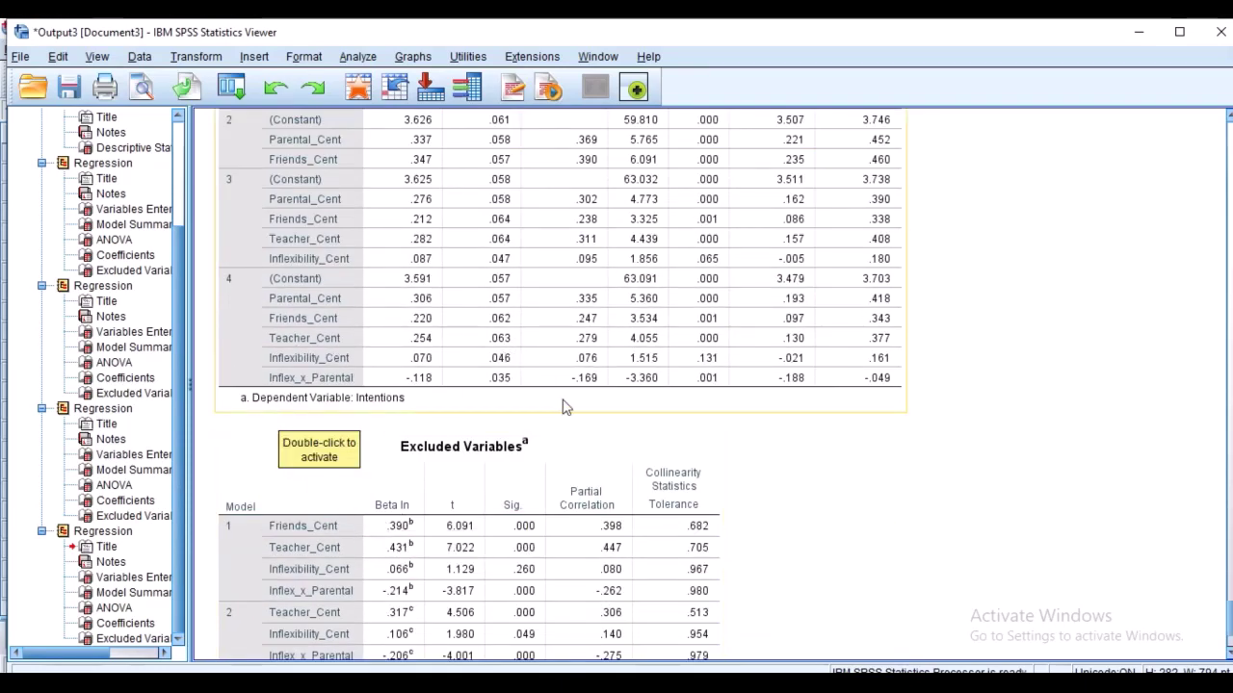
click(541, 364)
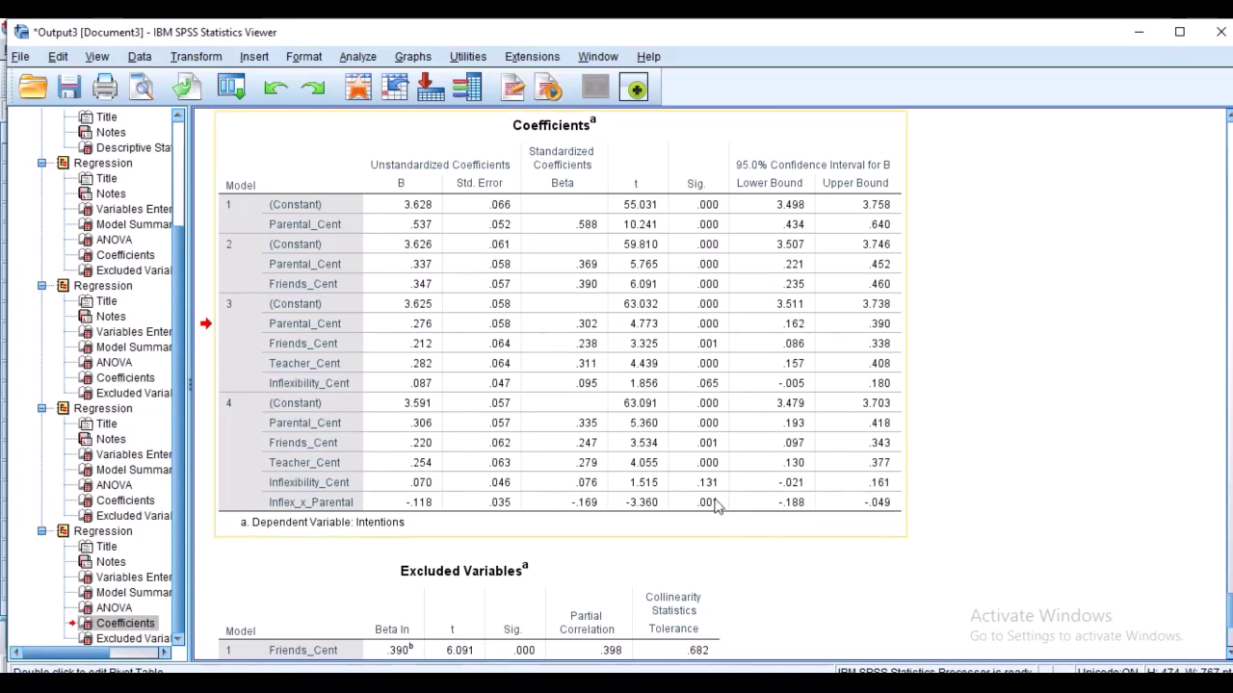
click(712, 484)
Switch to the Stats Tools Package workbook in Excel and open the 2 way interactions worksheet.
mouse_move(578, 684)
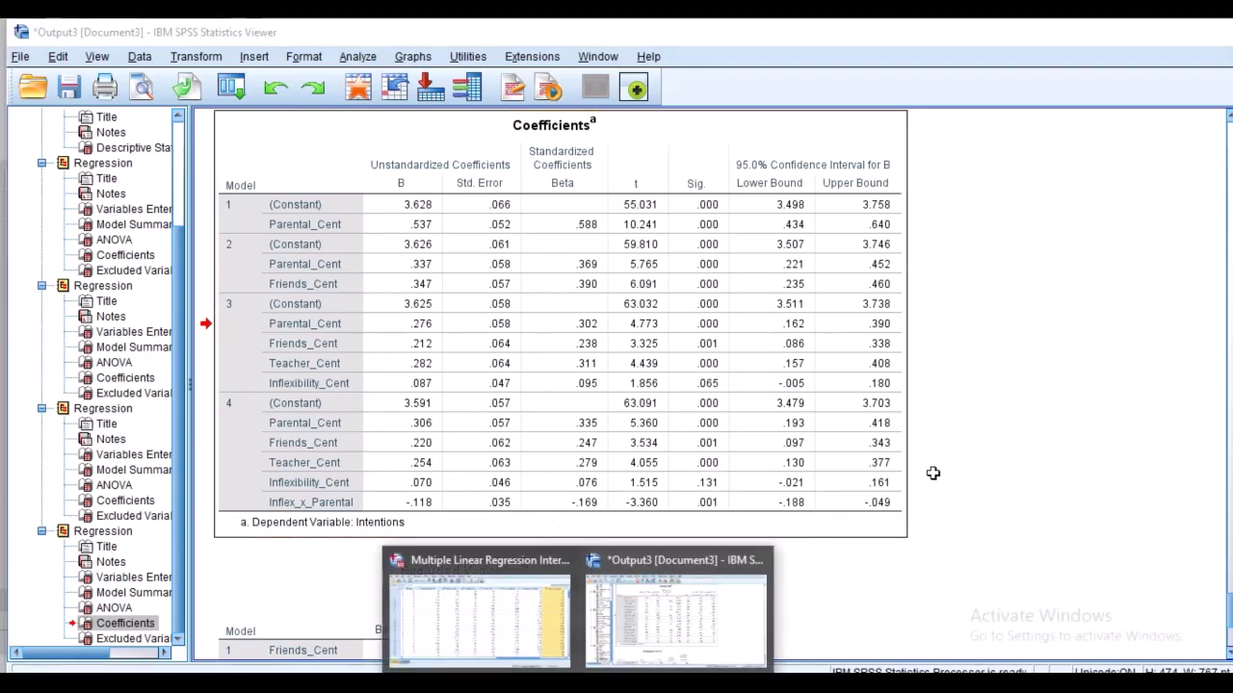
click(924, 686)
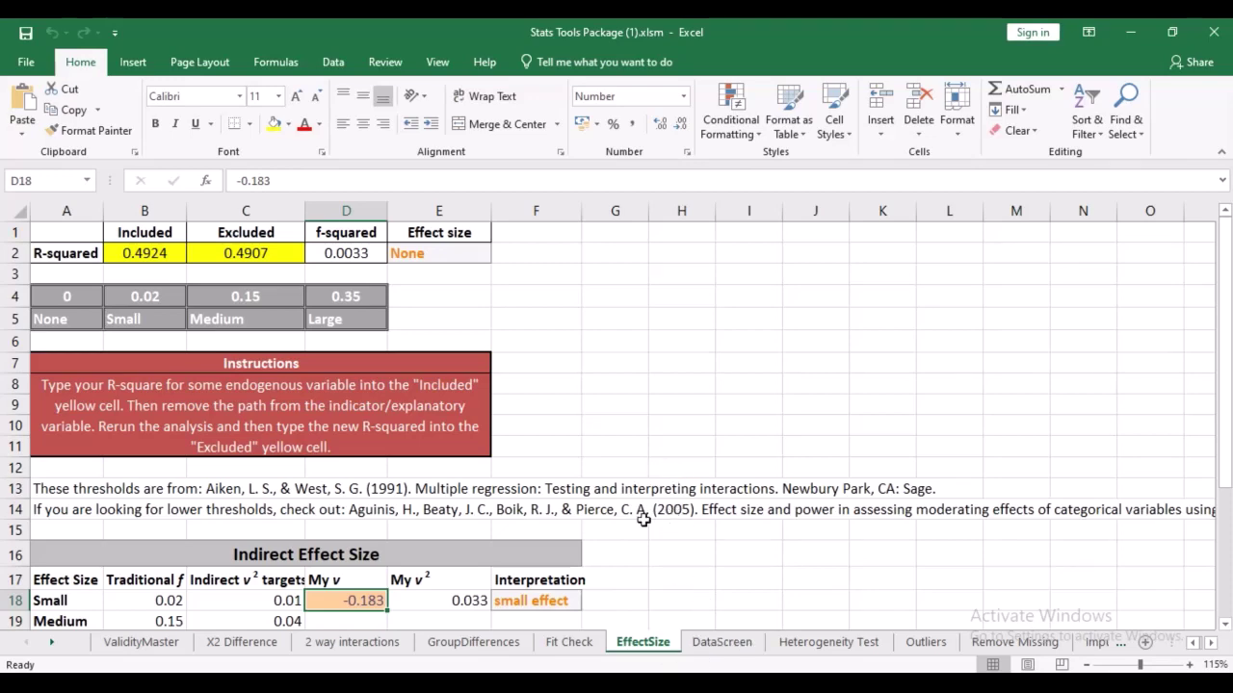
click(323, 641)
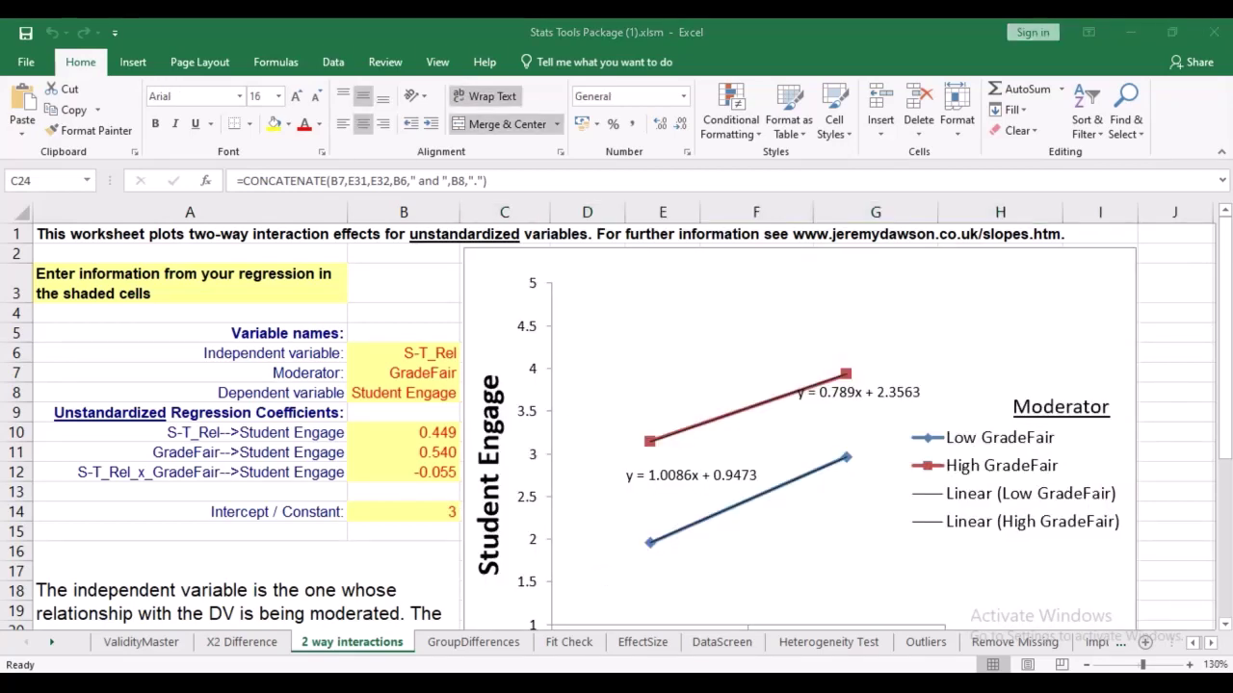
key(alt+Tab)
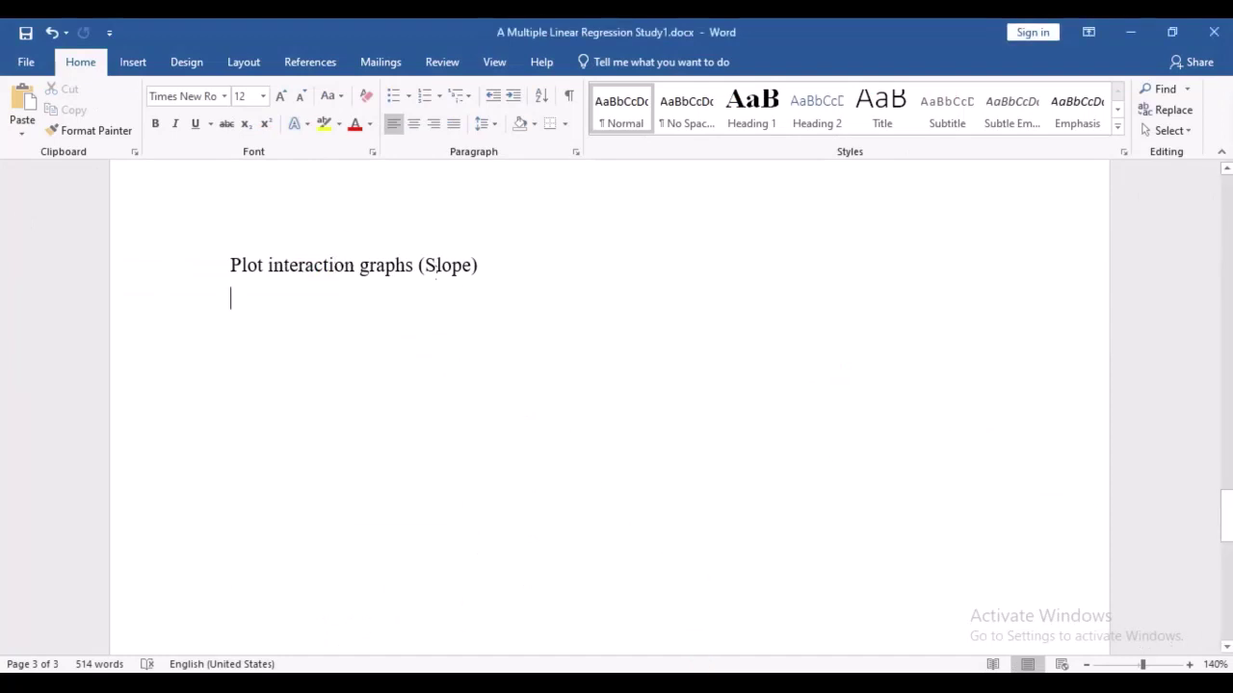
key(alt+Tab)
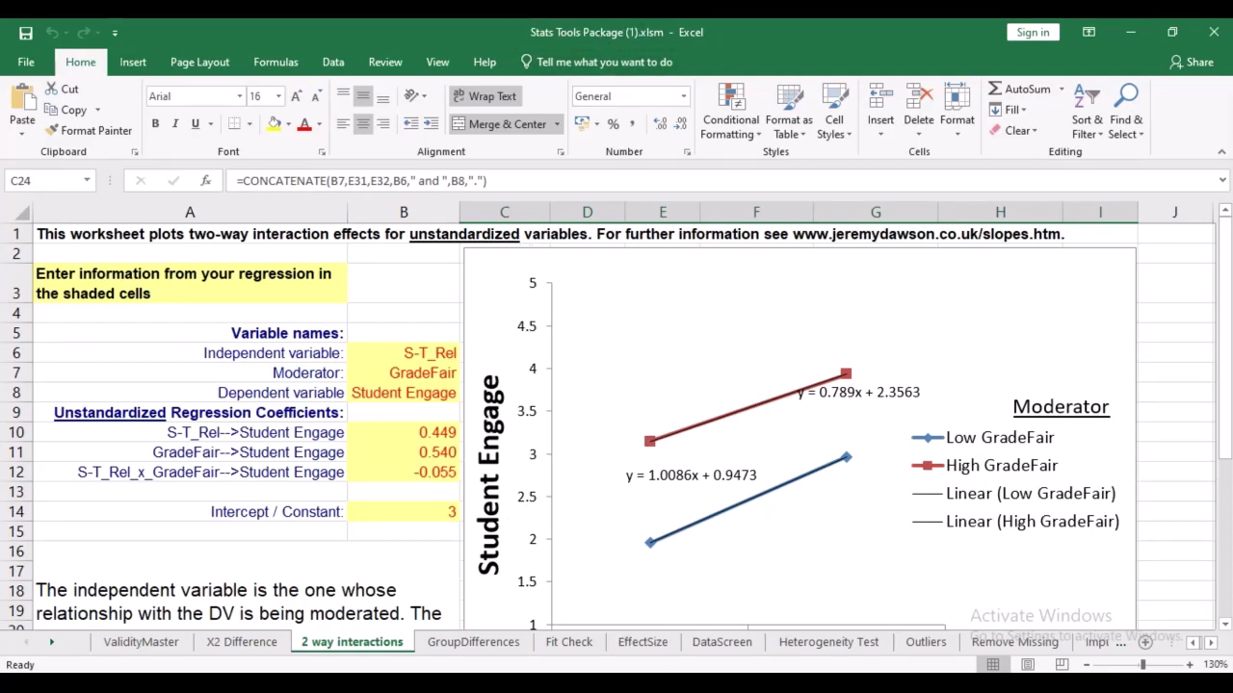
key(alt+Tab)
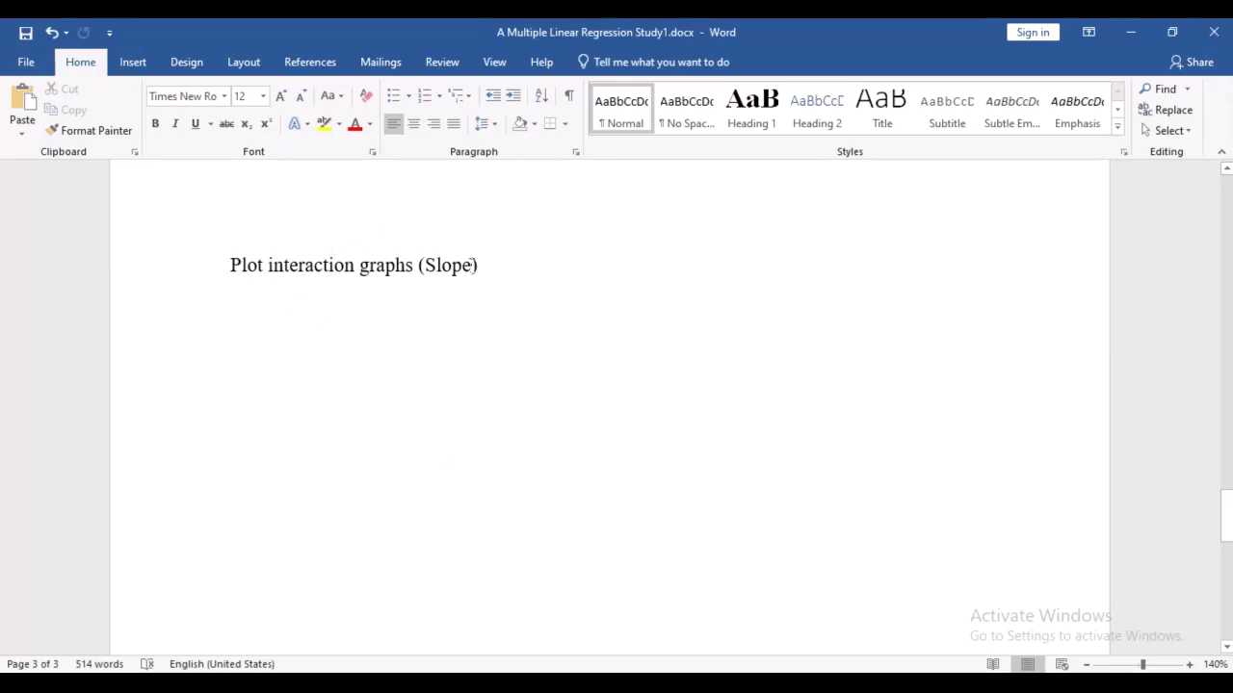
Check the unstandardized coefficients in the SPSS output, return to the Excel interactions worksheet and name the independent variable ParentalSupport.
key(alt+Tab)
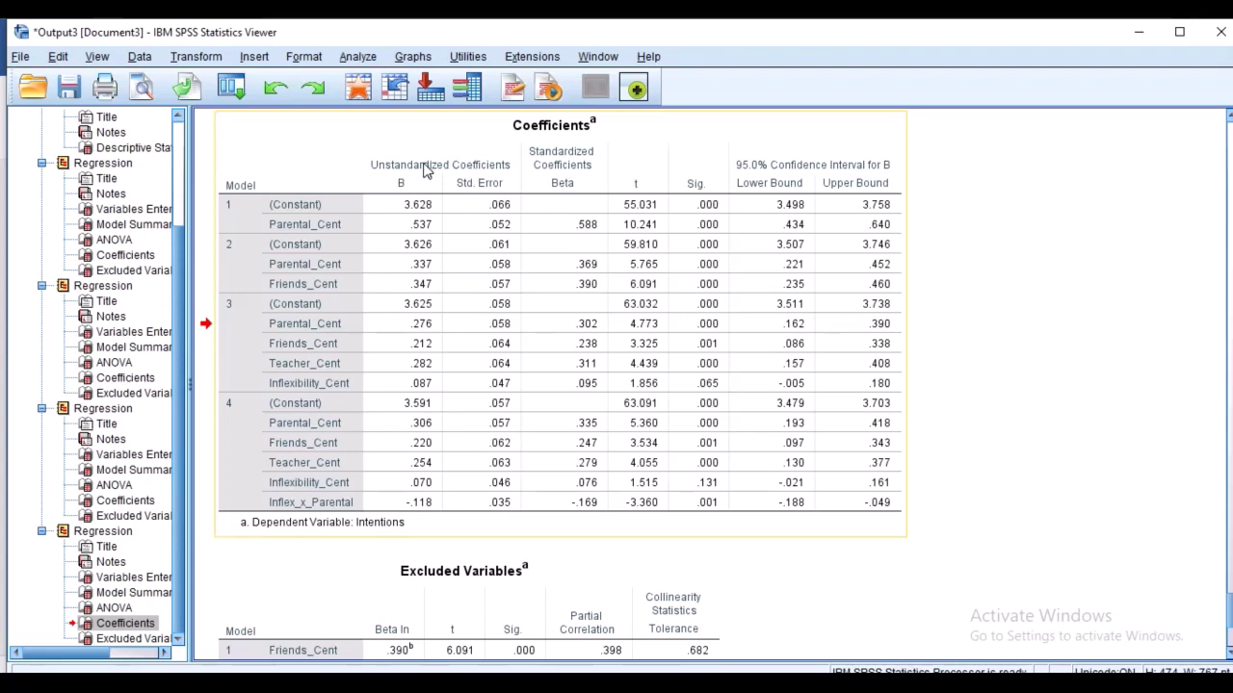
click(426, 480)
key(alt+Tab)
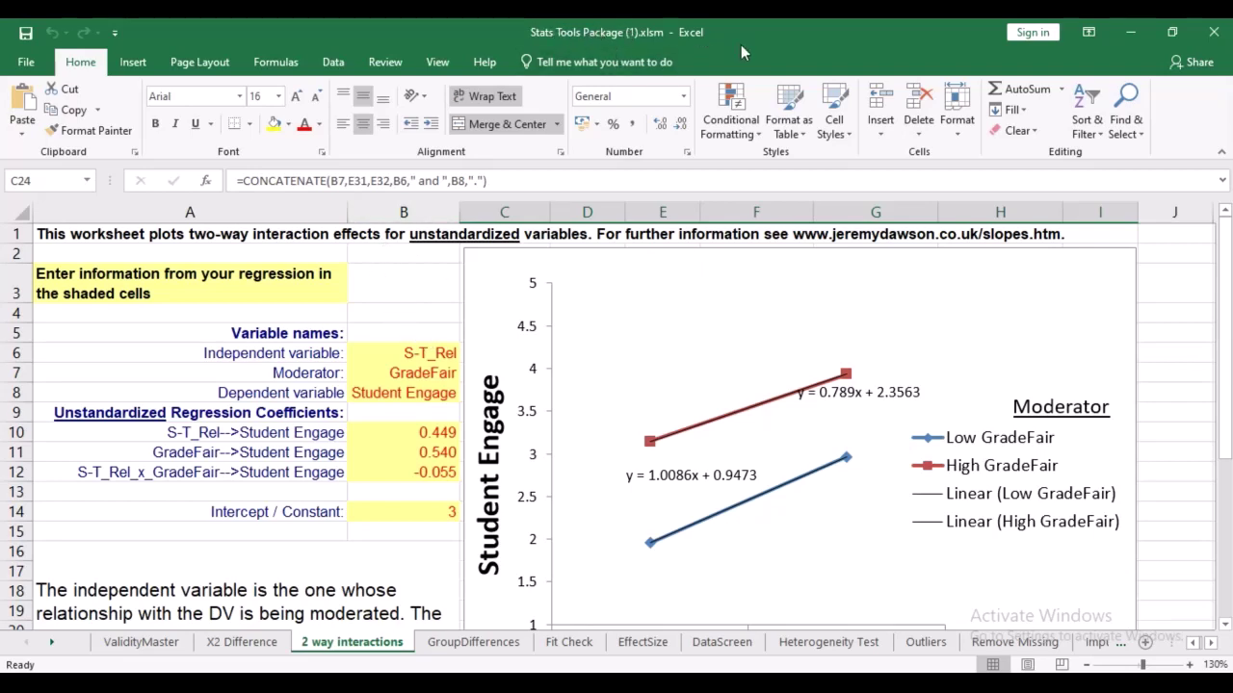
click(420, 353)
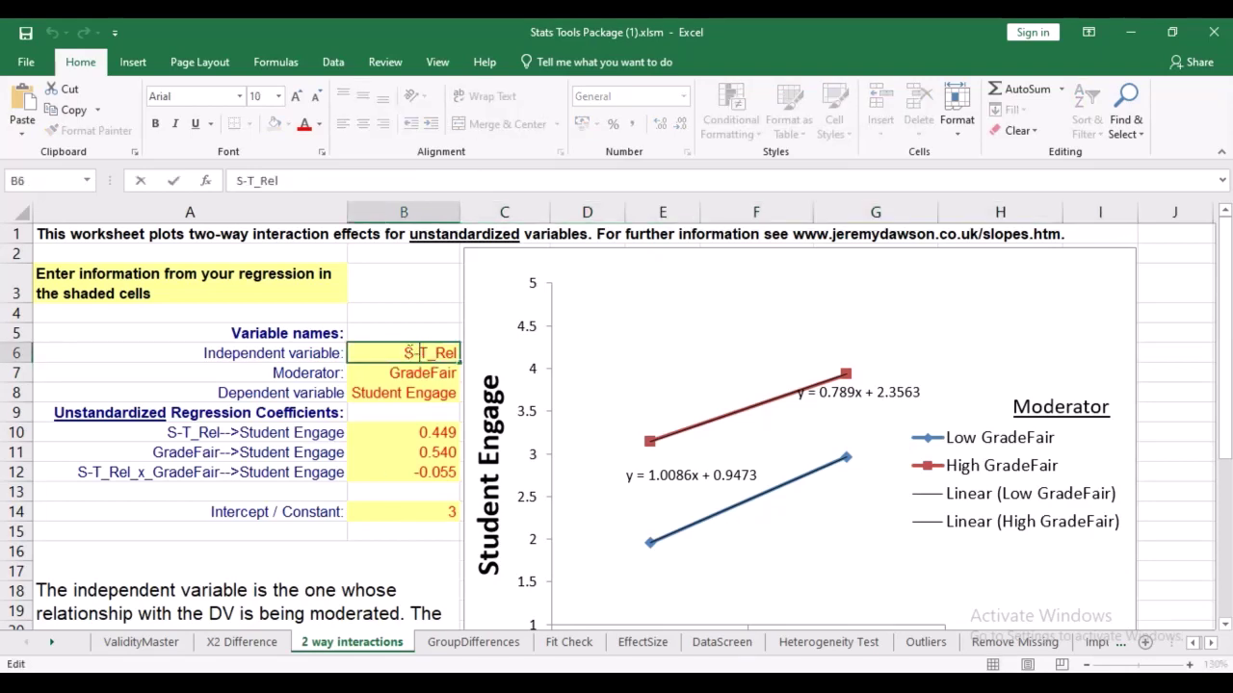
double_click(421, 354)
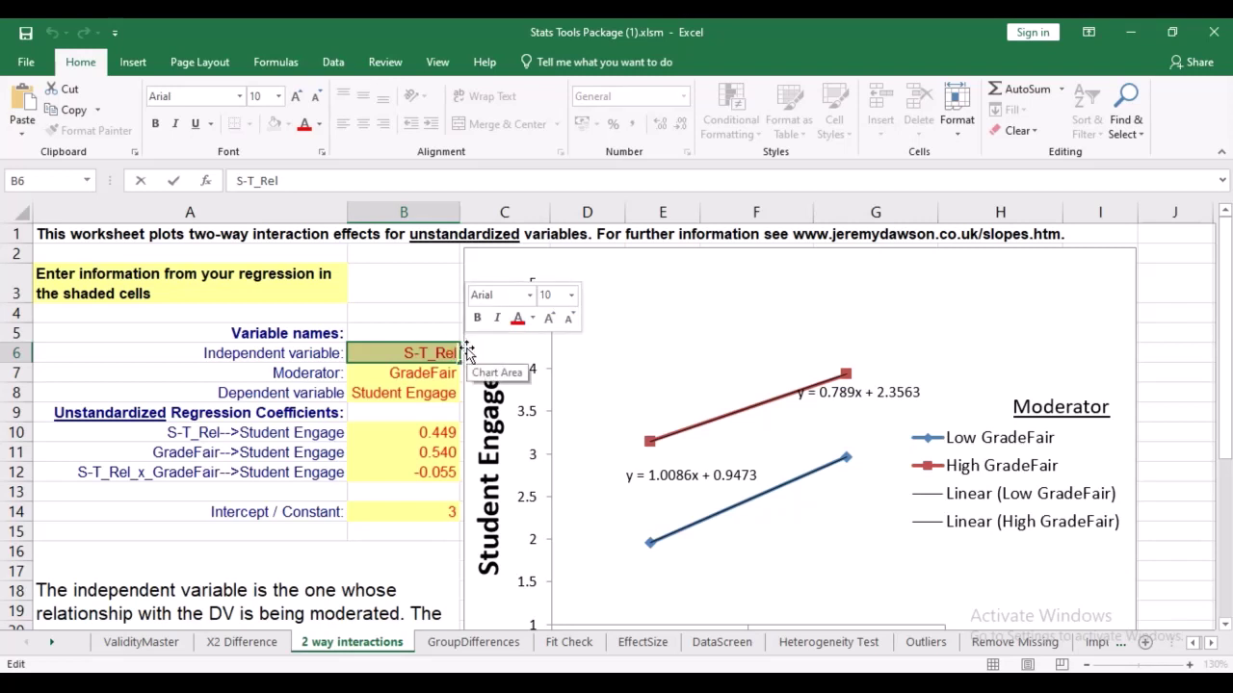
text(Pare)
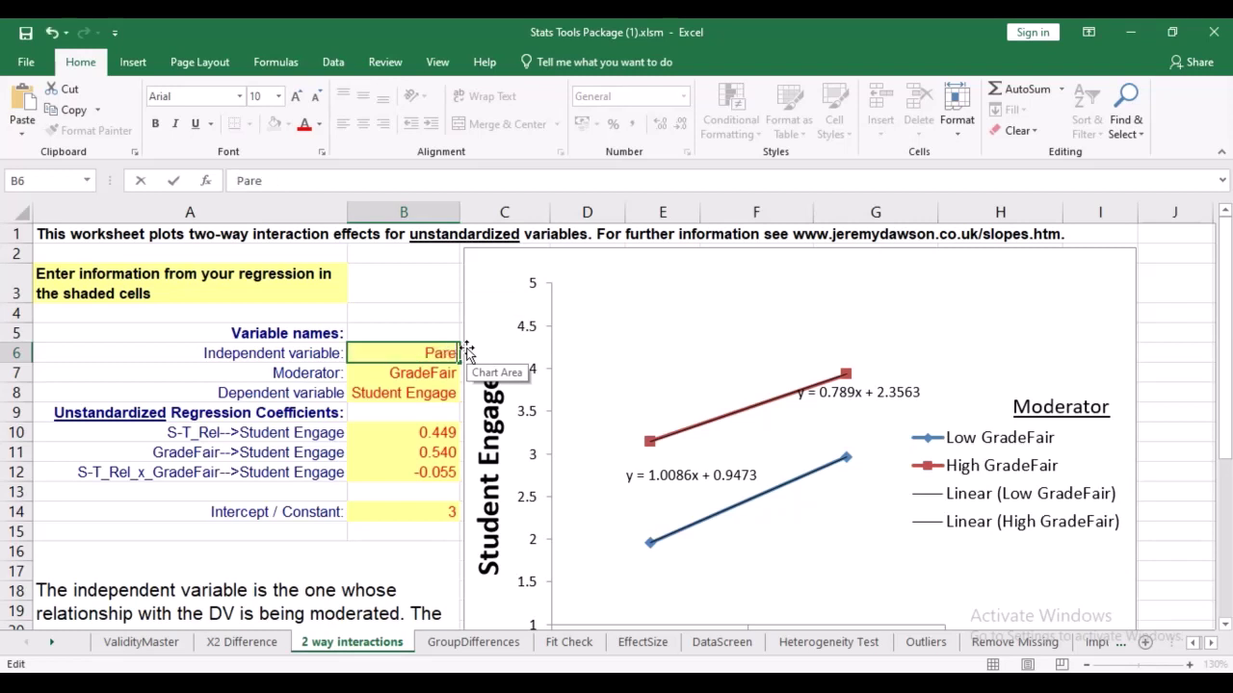
text(ntalSupport)
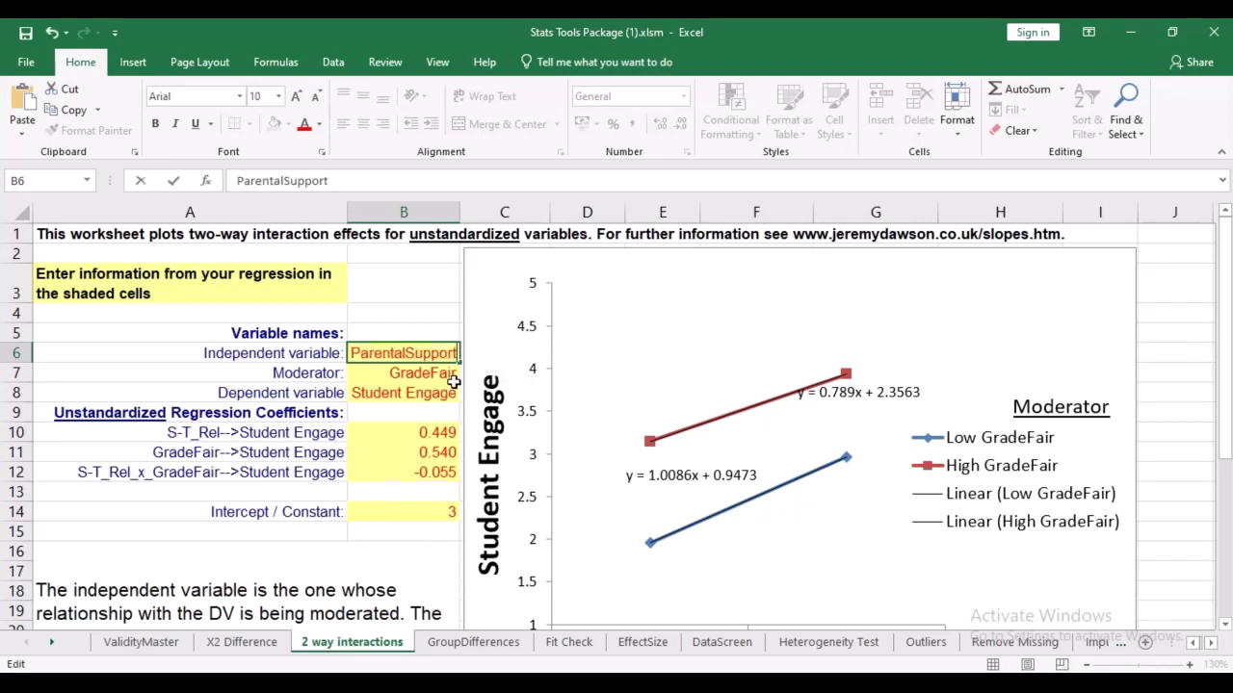
Rename the moderator in the two-way interactions worksheet as Inflexibility.
click(439, 378)
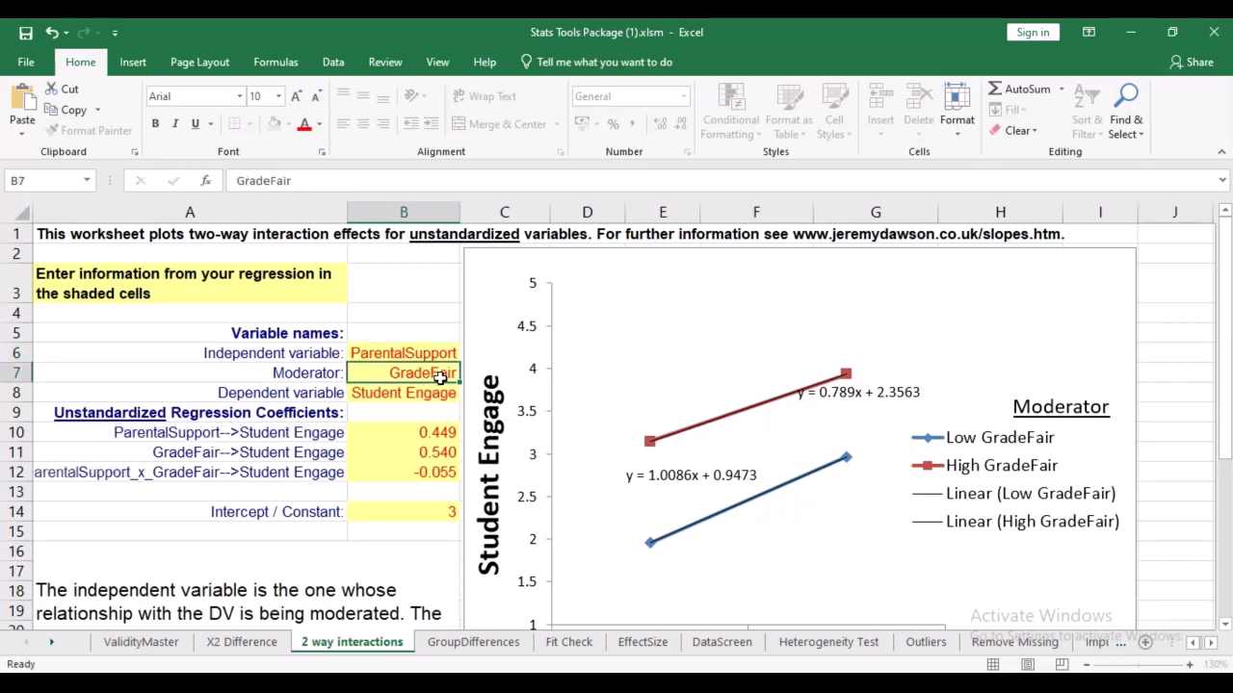
double_click(439, 378)
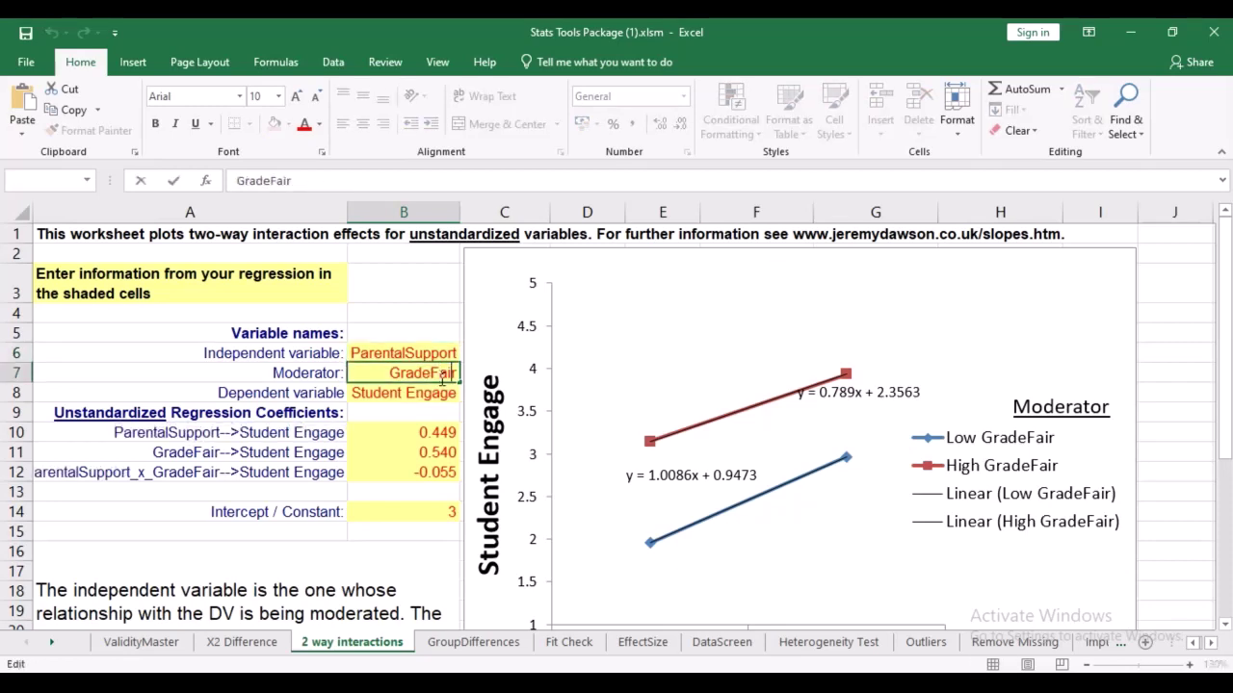
key(BackSpace)
key(BackSpace)
key(BackSpace)
key(BackSpace)
key(BackSpace)
key(BackSpace)
key(BackSpace)
key(BackSpace)
key(BackSpace)
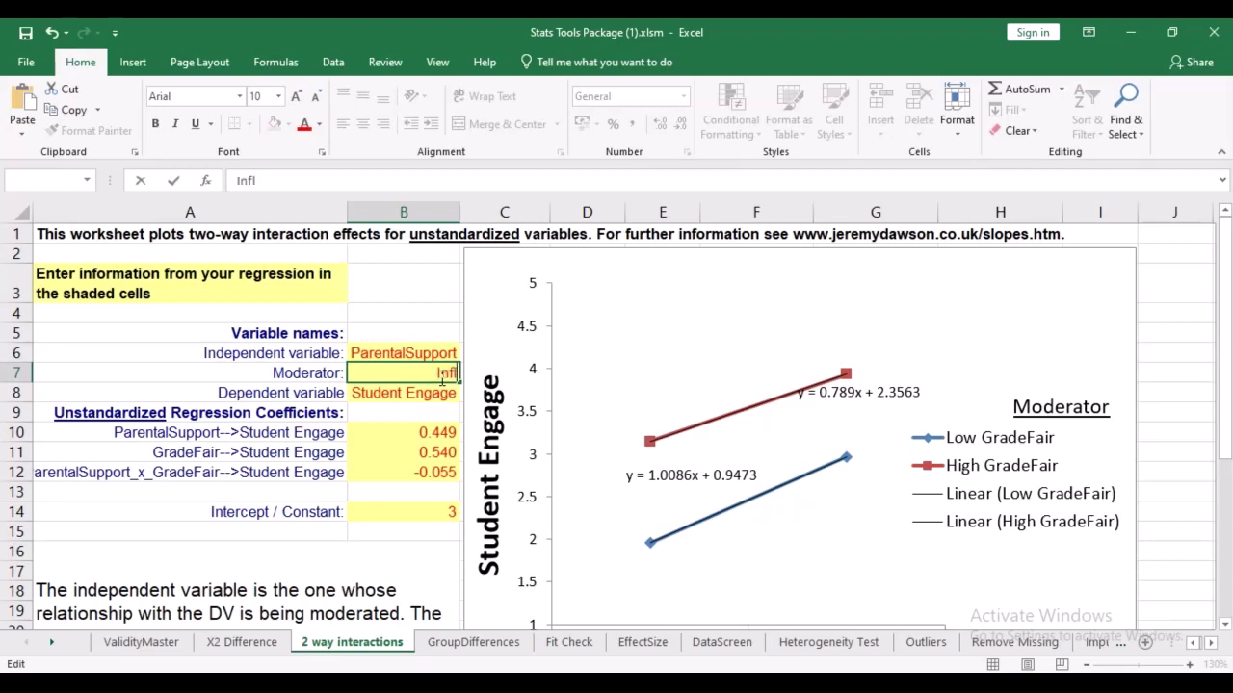
text(Inflexibility)
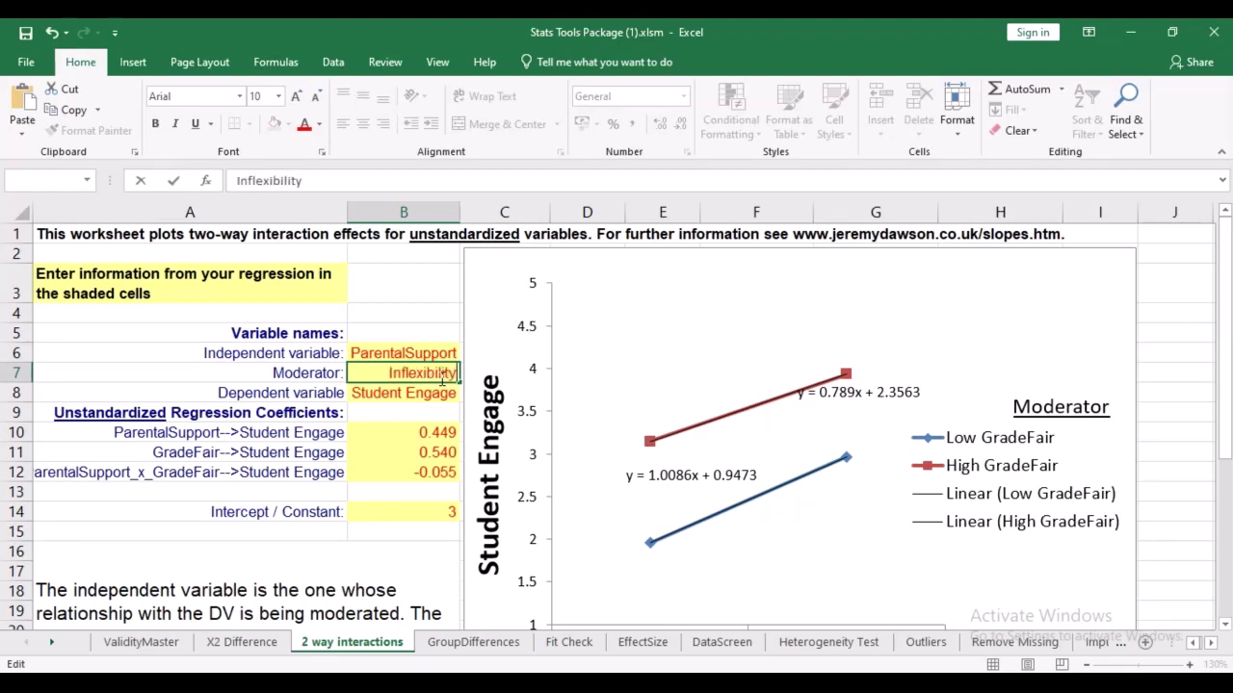
Rename the dependent variable in the two-way interactions worksheet as Entrepreneurial Intentions.
click(425, 401)
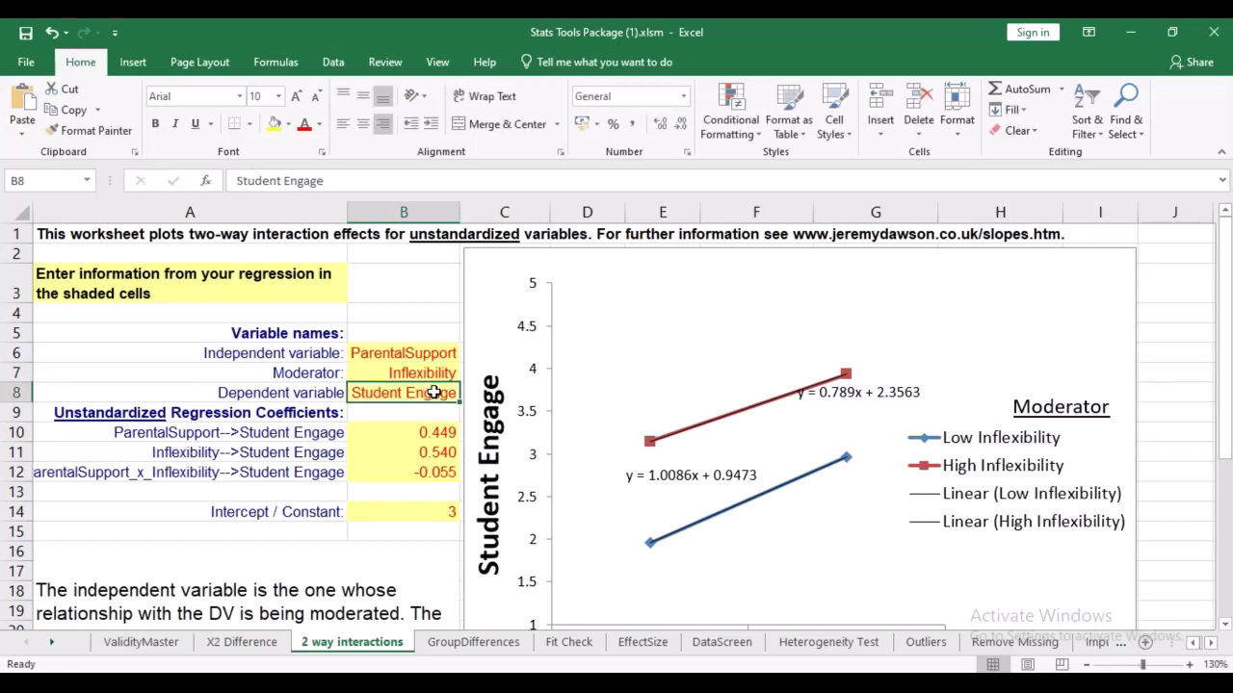
double_click(434, 394)
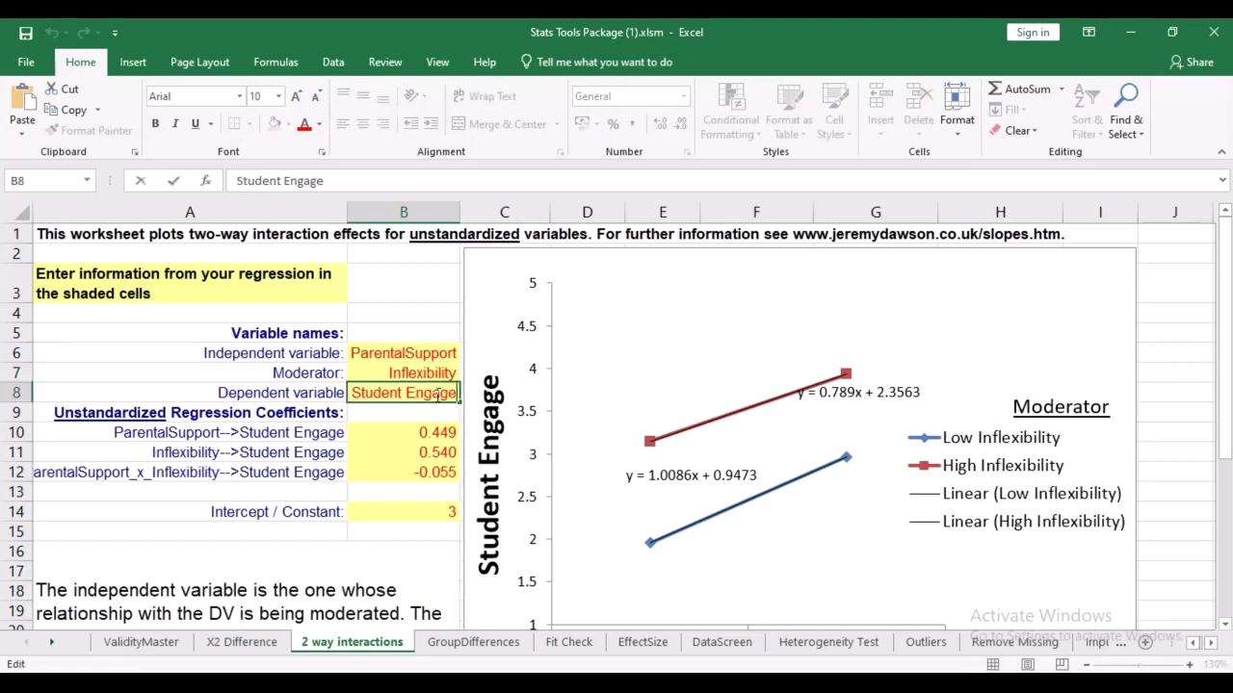
key(BackSpace)
key(BackSpace)
key(BackSpace)
key(BackSpace)
key(BackSpace)
key(BackSpace)
key(BackSpace)
key(BackSpace)
key(BackSpace)
key(BackSpace)
key(BackSpace)
key(BackSpace)
key(BackSpace)
key(BackSpace)
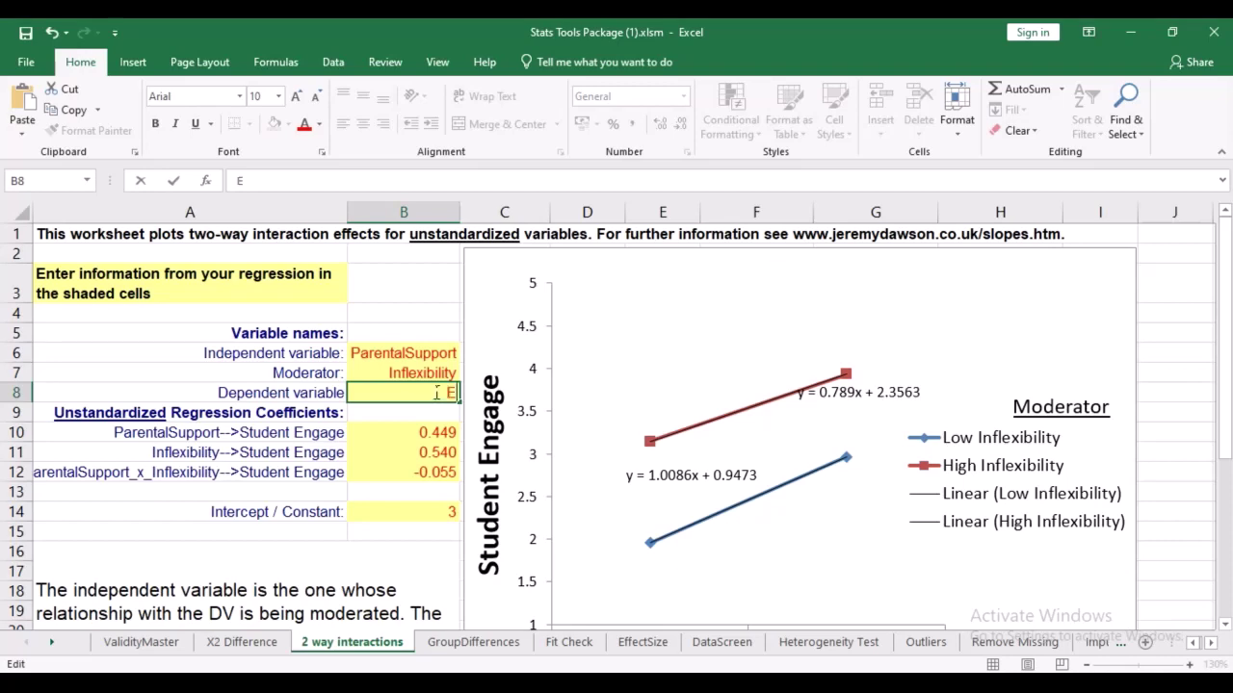
text(Entrepreneurial)
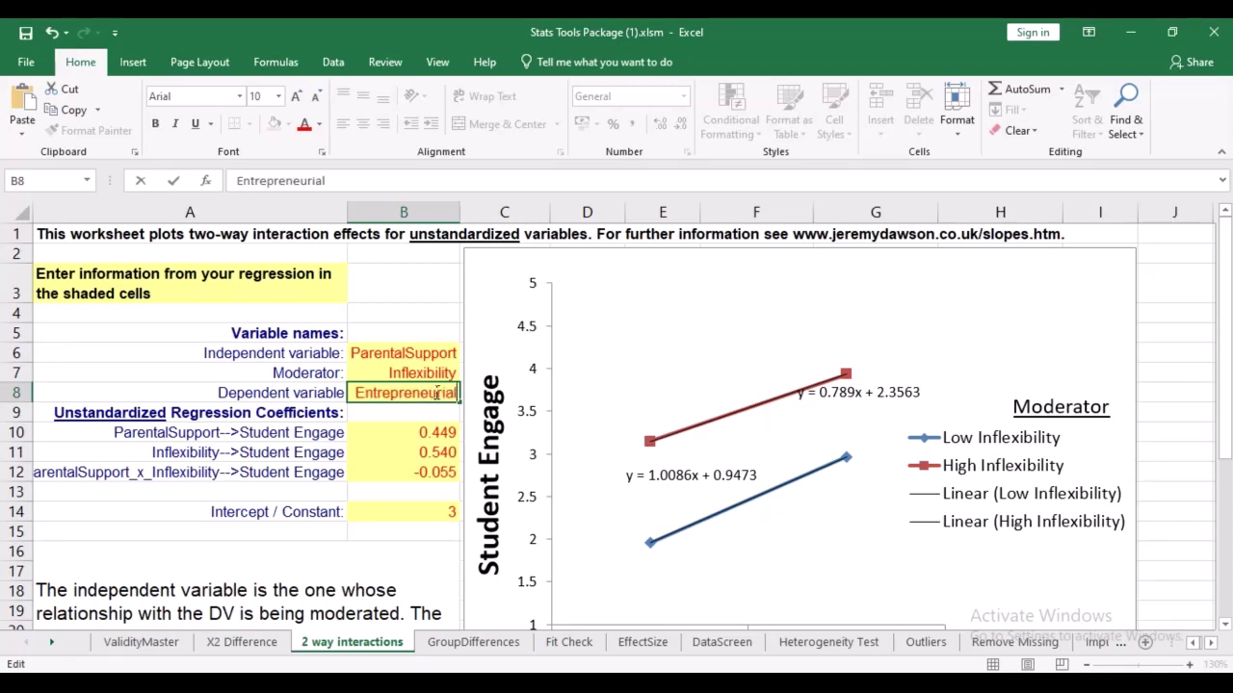
text( Intentions)
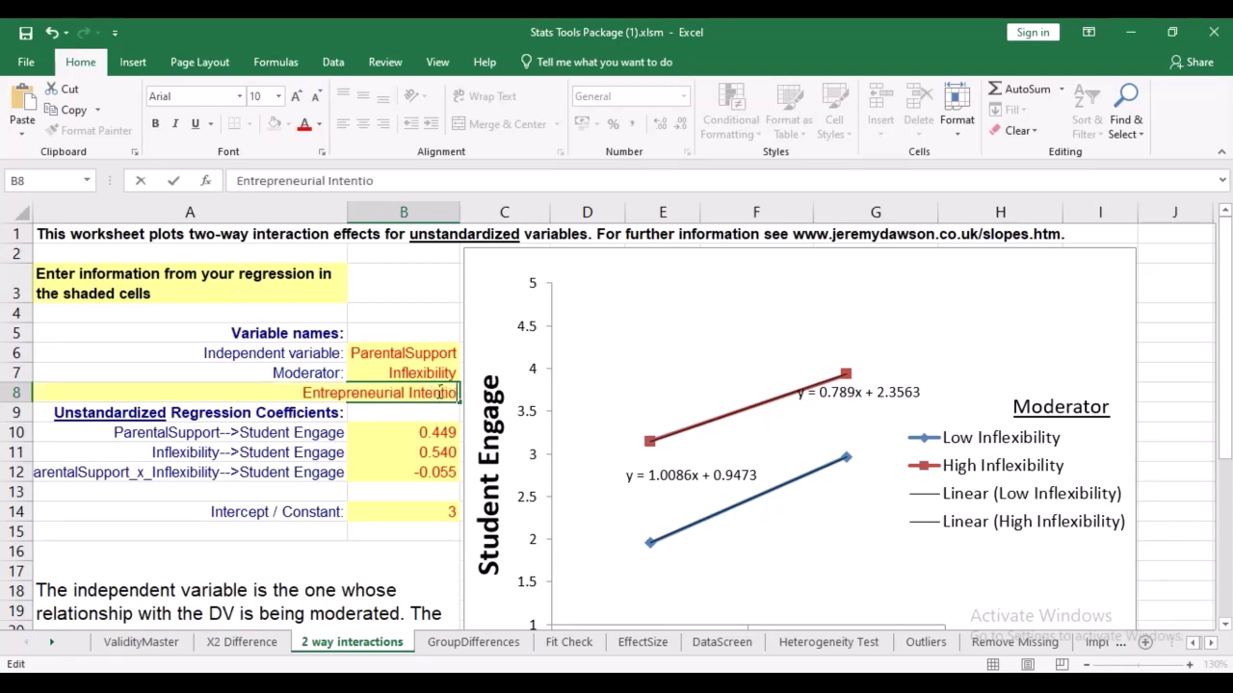
Look up the unstandardized B of Parental_Cent in model 1 of the SPSS Coefficients table and return to the Excel worksheet.
click(422, 430)
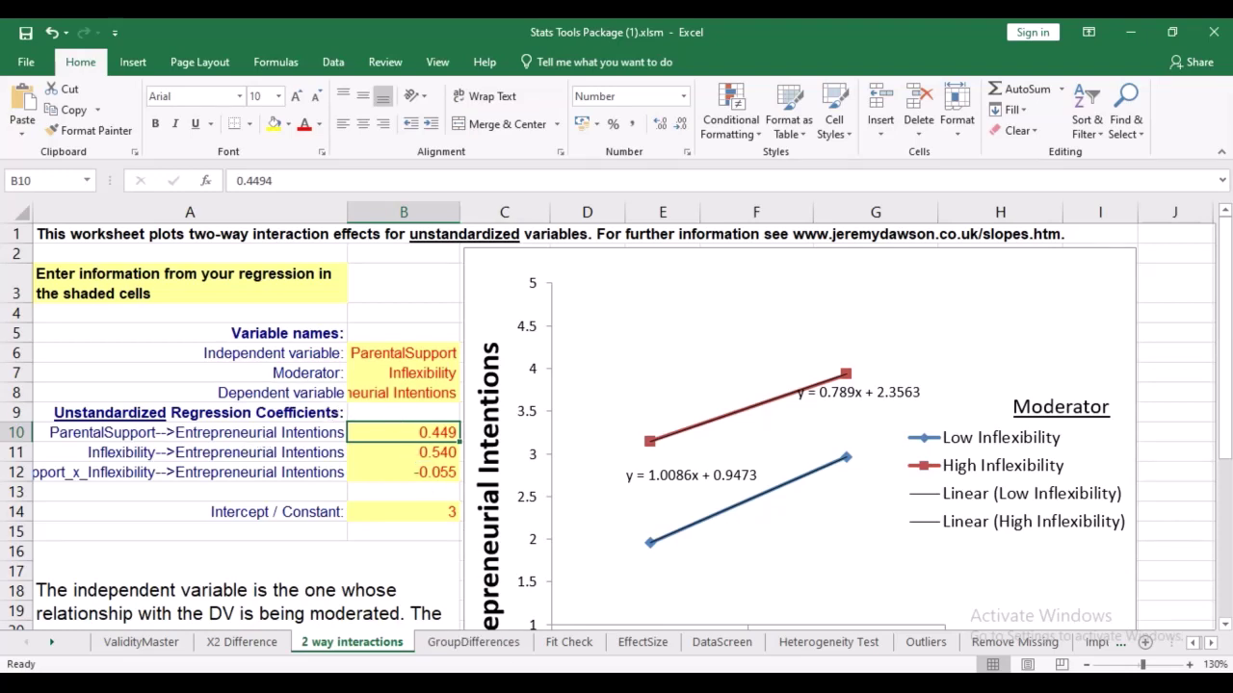
click(617, 636)
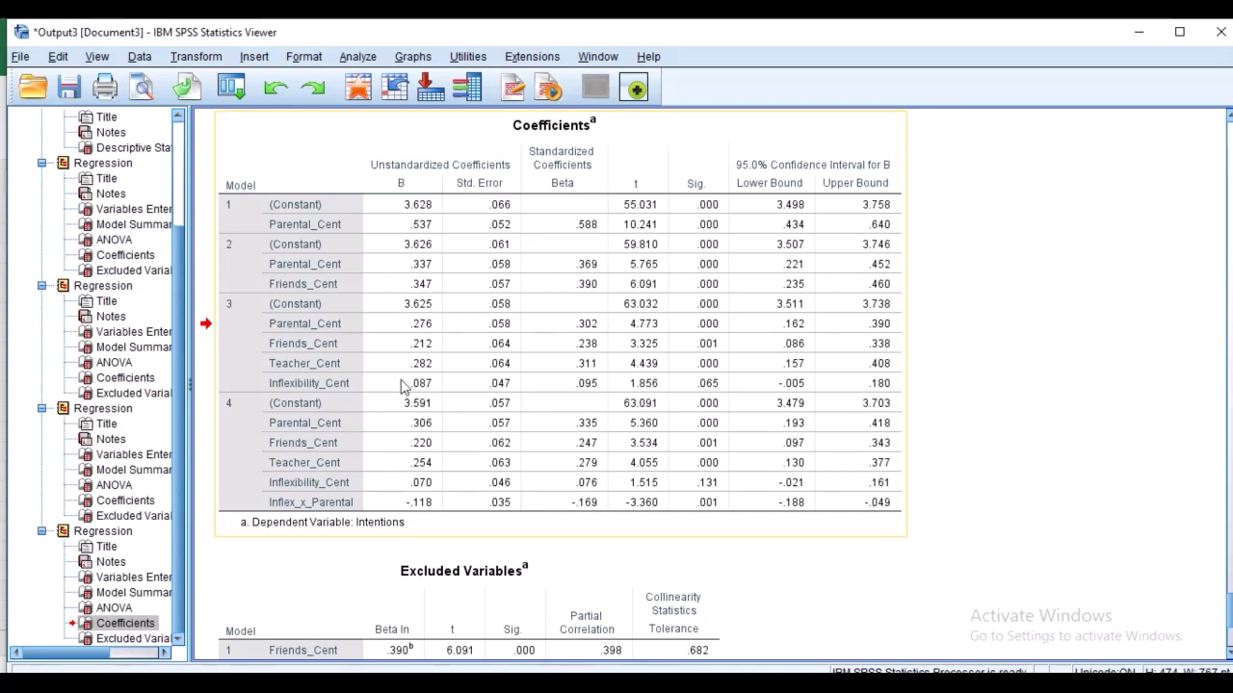
click(438, 508)
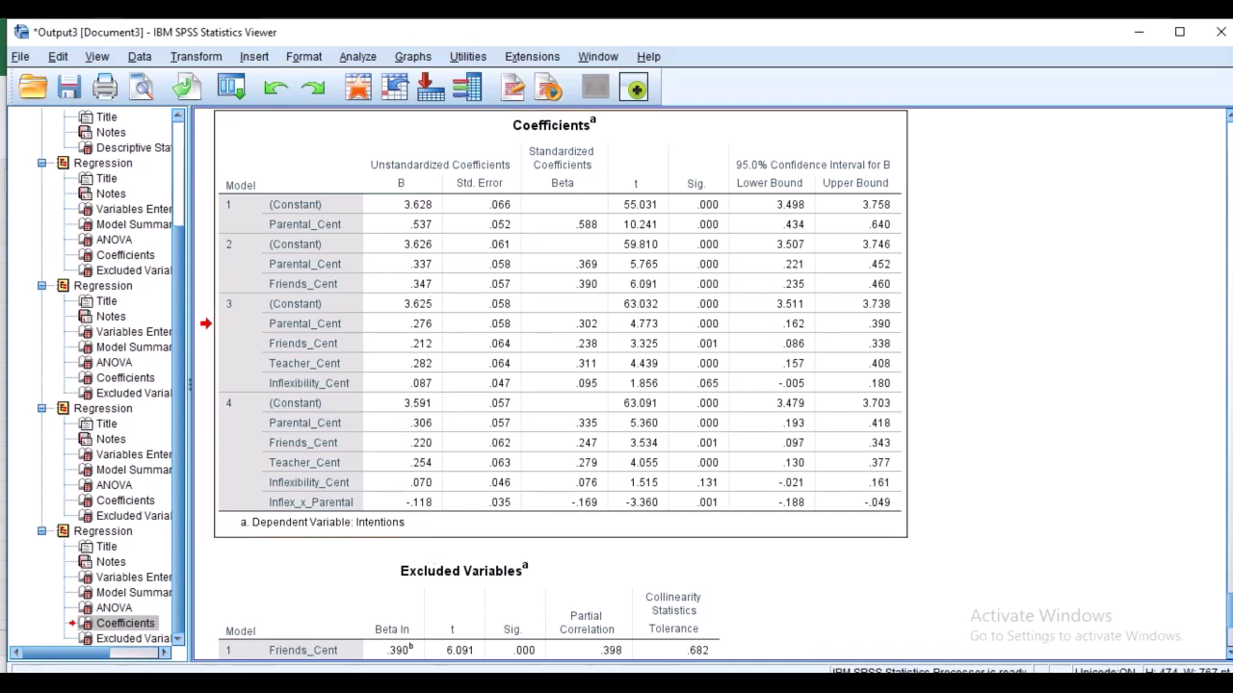
key(alt+Tab)
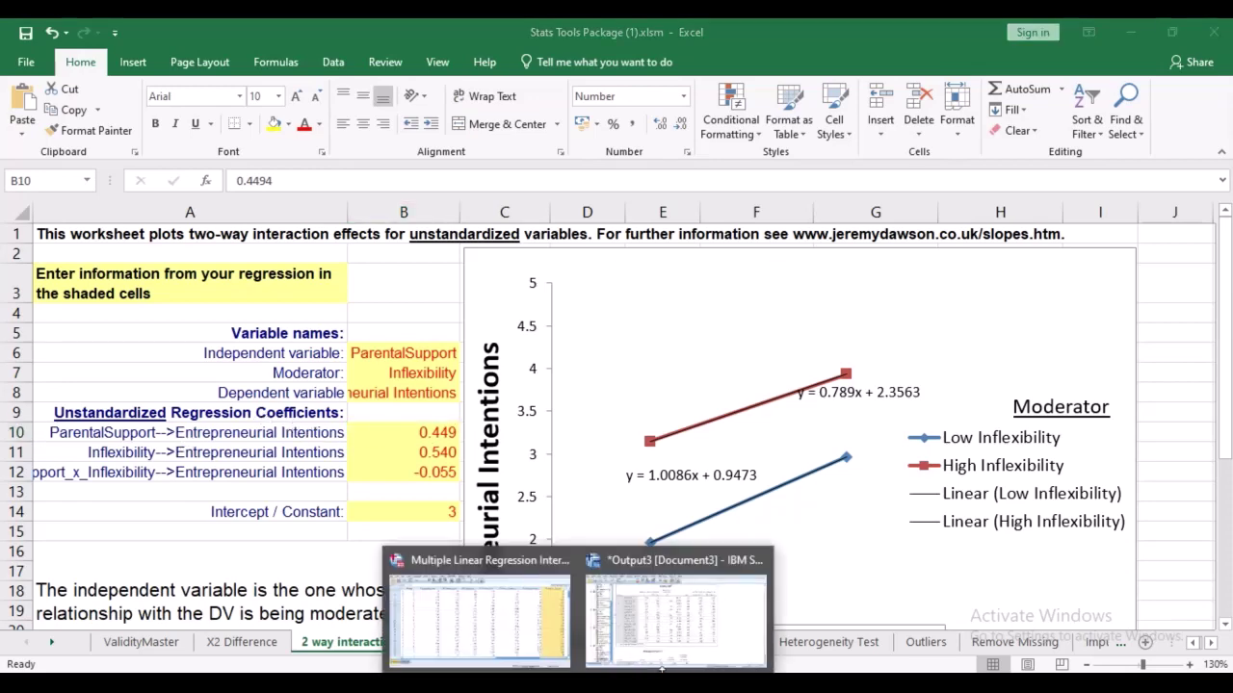
click(676, 616)
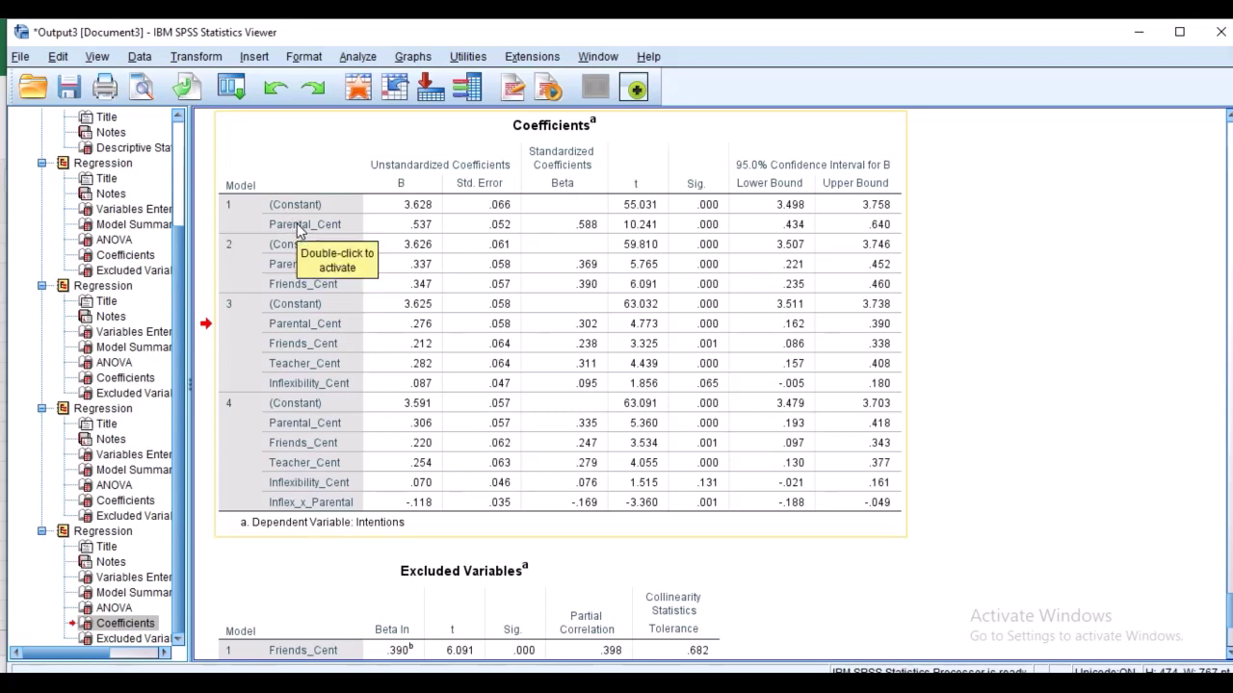
click(420, 224)
double_click(419, 225)
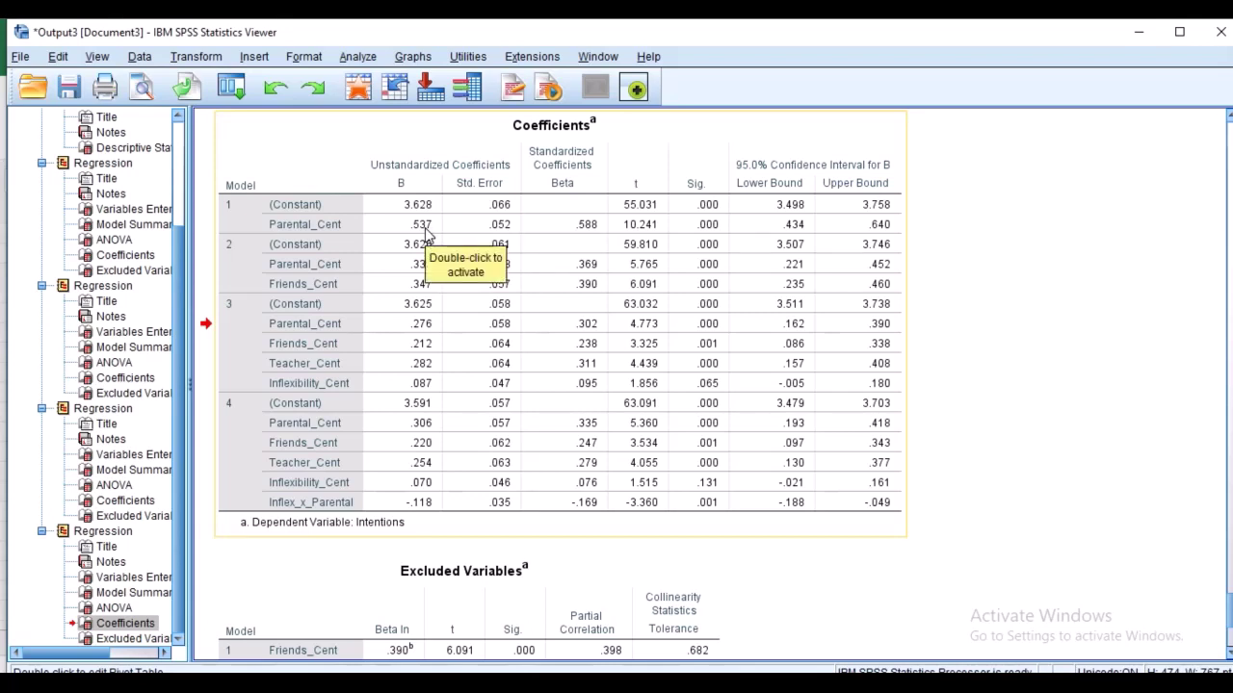
key(Escape)
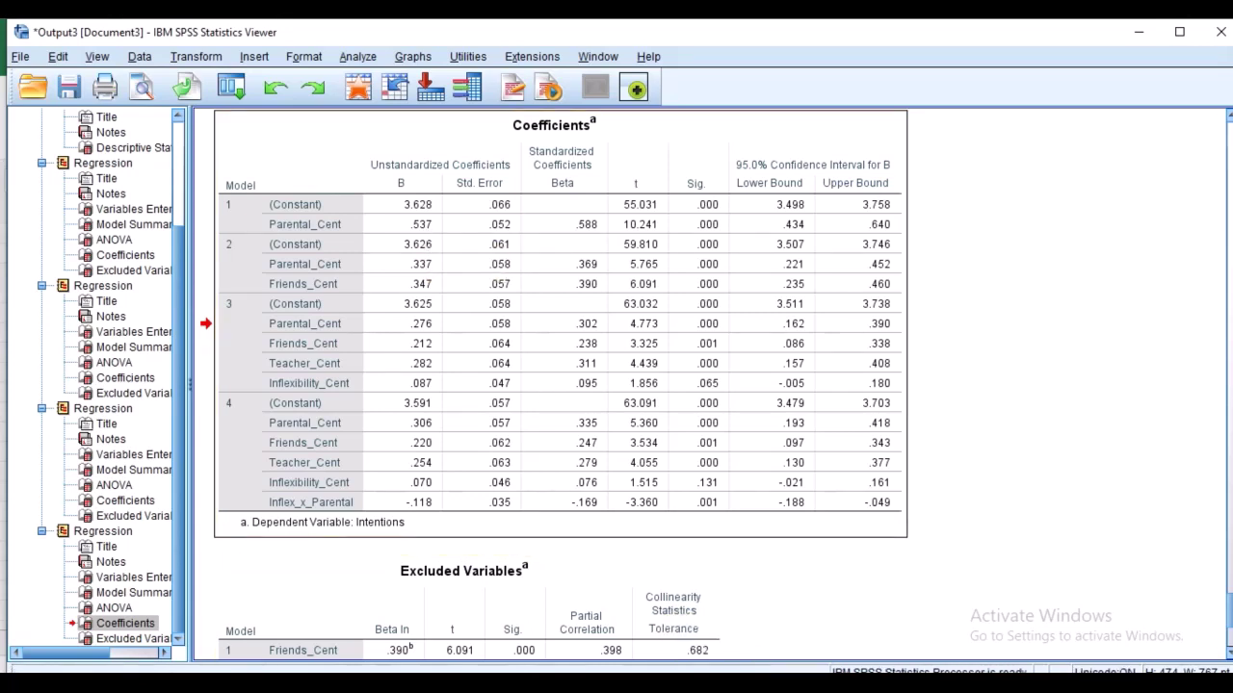
key(alt+Tab)
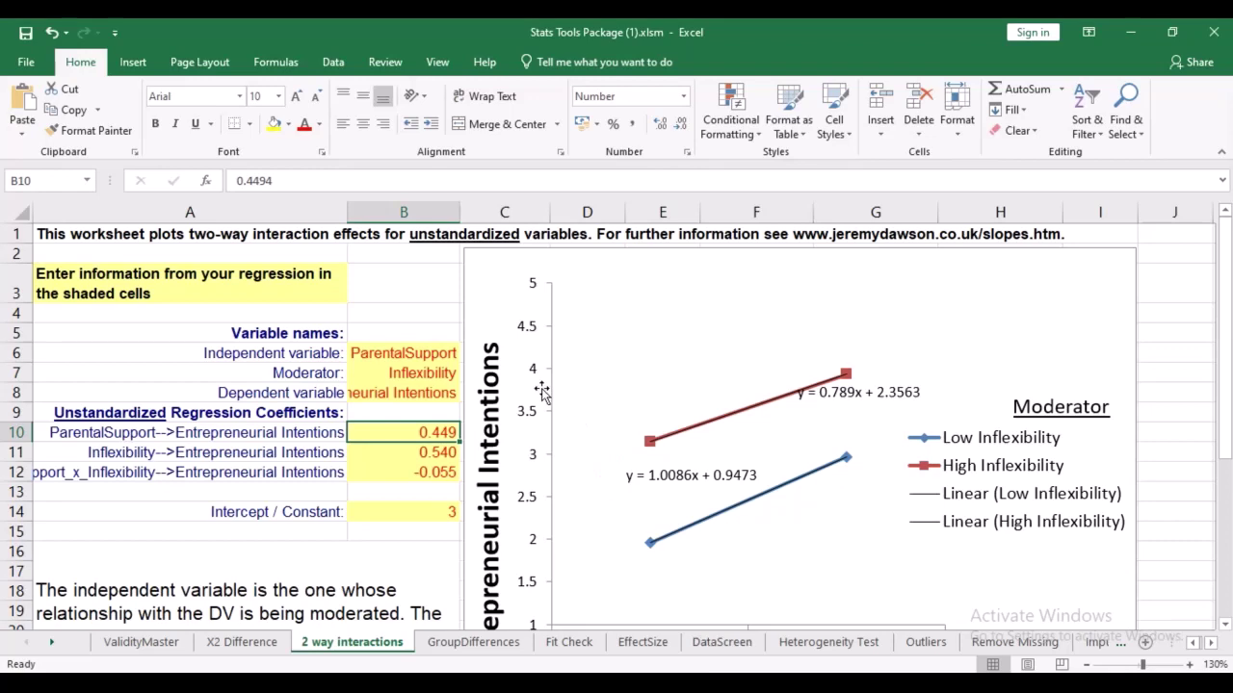
Set the unstandardized regression coefficient for ParentalSupport on Entrepreneurial Intentions to 0.537.
double_click(446, 433)
key(BackSpace)
key(BackSpace)
key(BackSpace)
key(BackSpace)
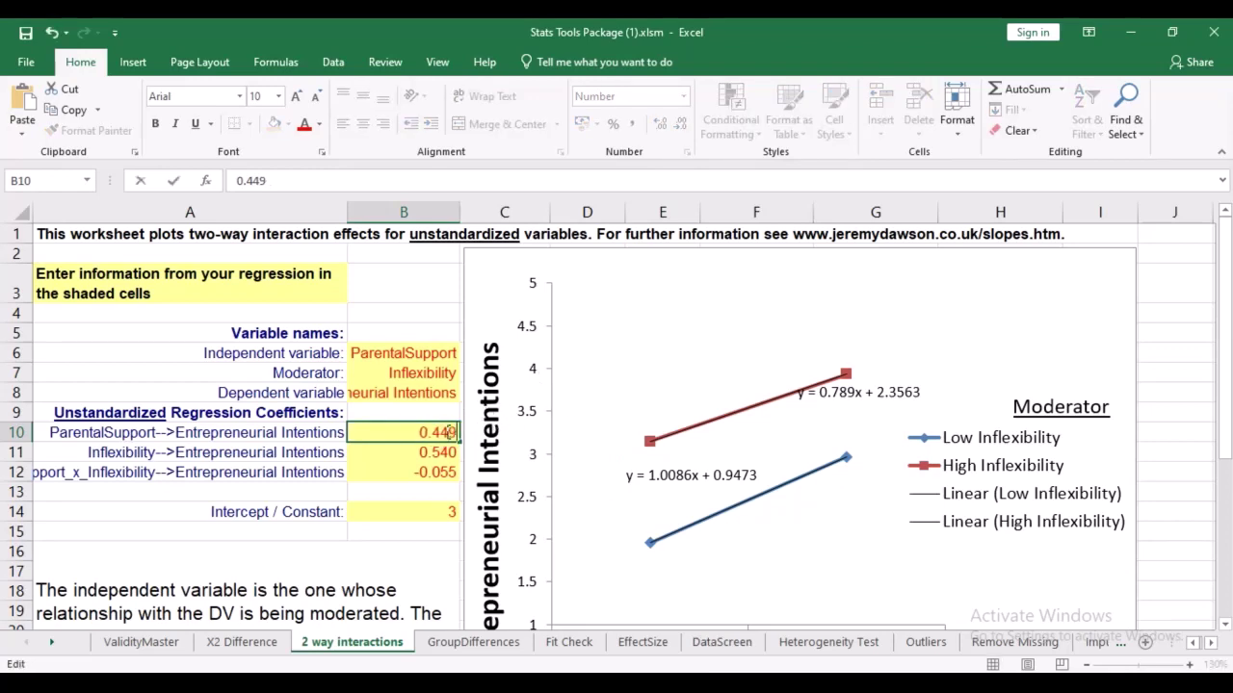
text(54)
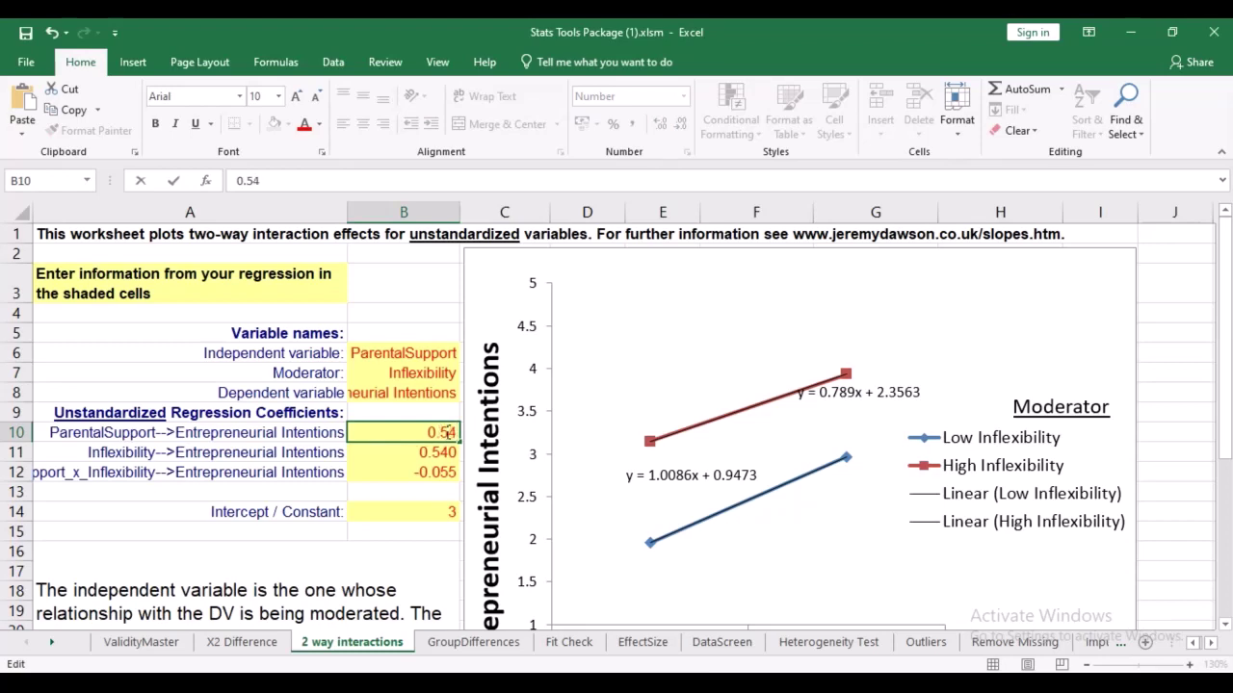
click(579, 675)
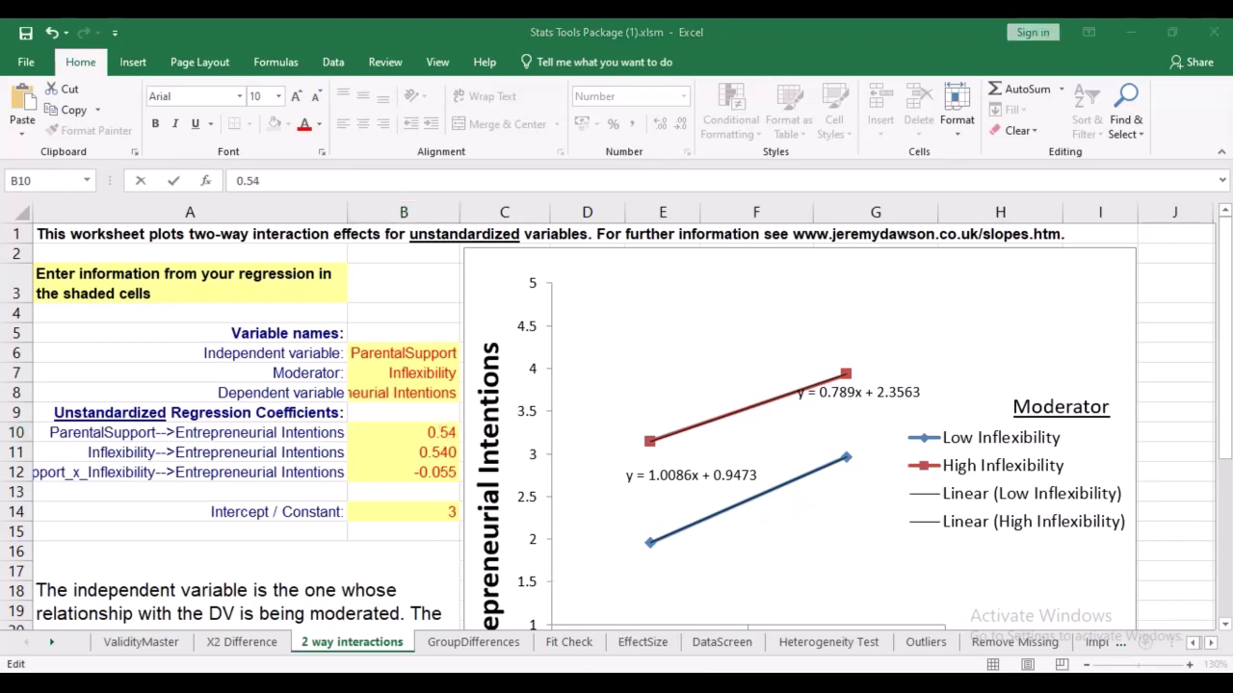
mouse_move(603, 657)
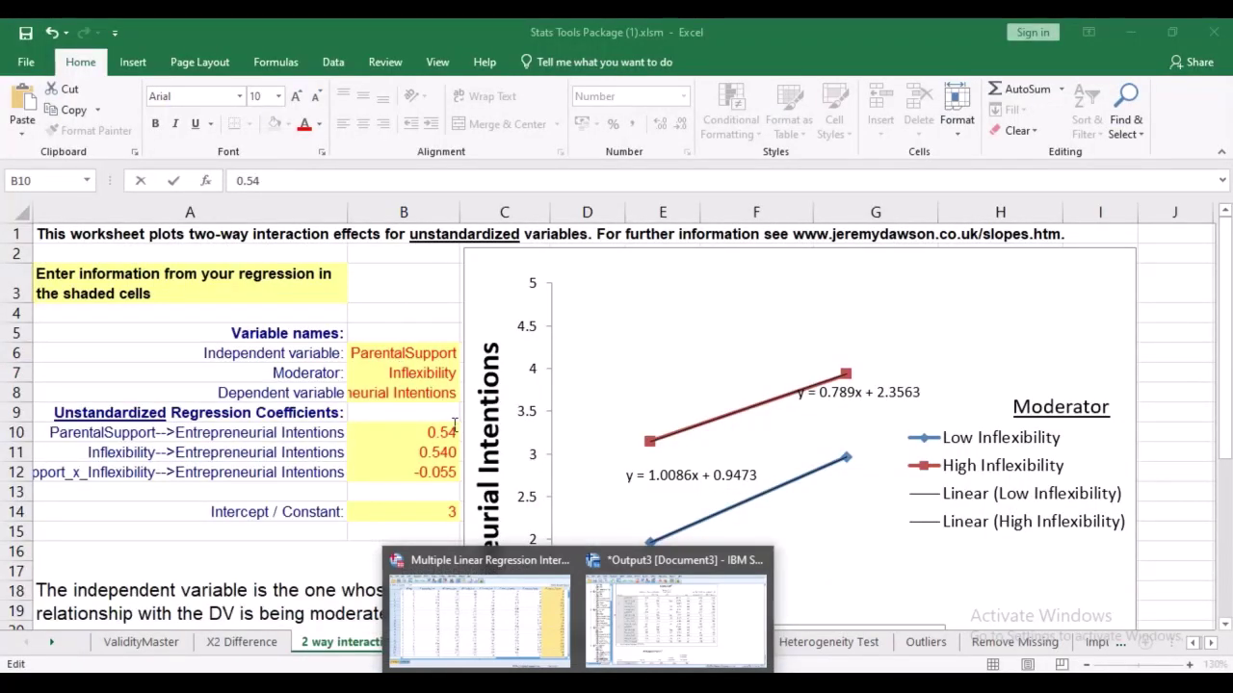
click(451, 430)
key(BackSpace)
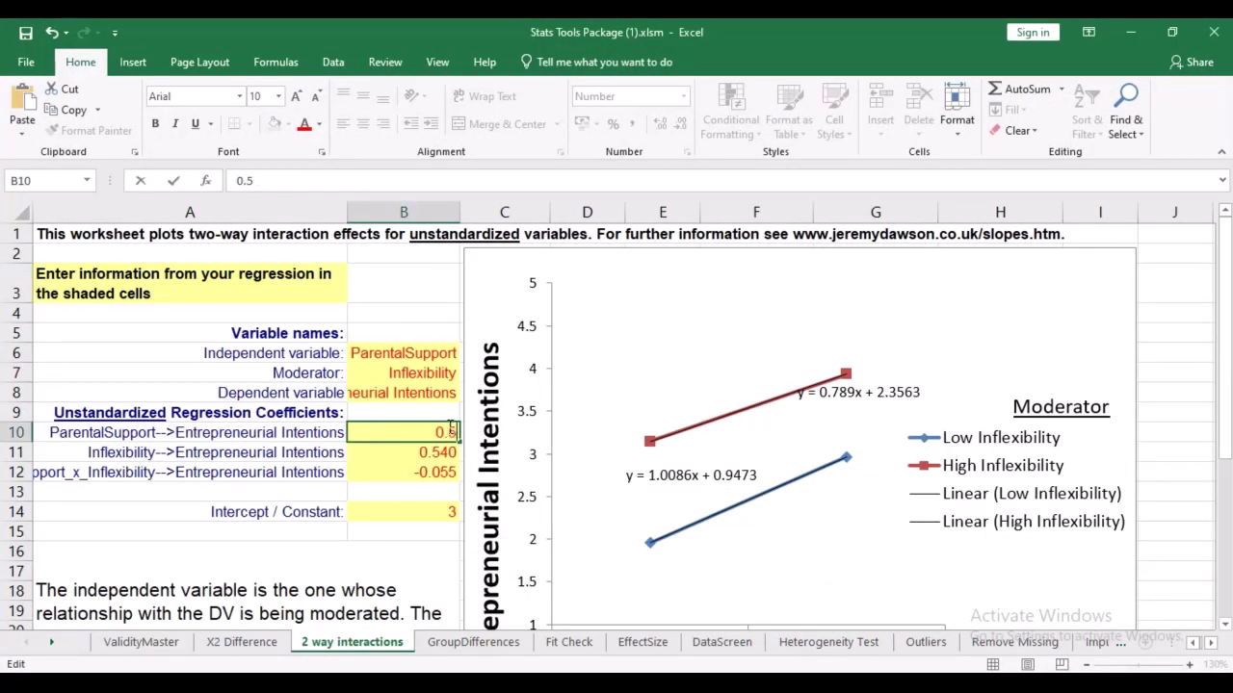
text(37)
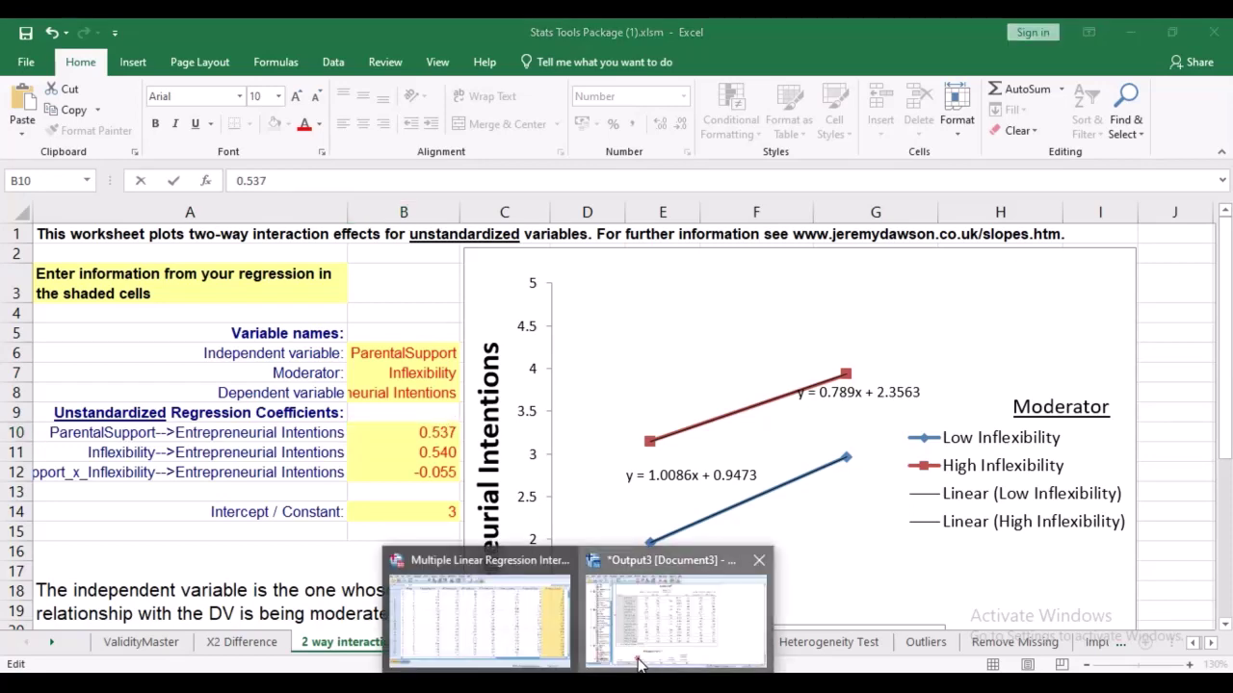
Look up the unstandardized B of Inflexibility_Cent in model 4 of the SPSS Coefficients table and return to the Excel worksheet.
click(591, 517)
click(510, 503)
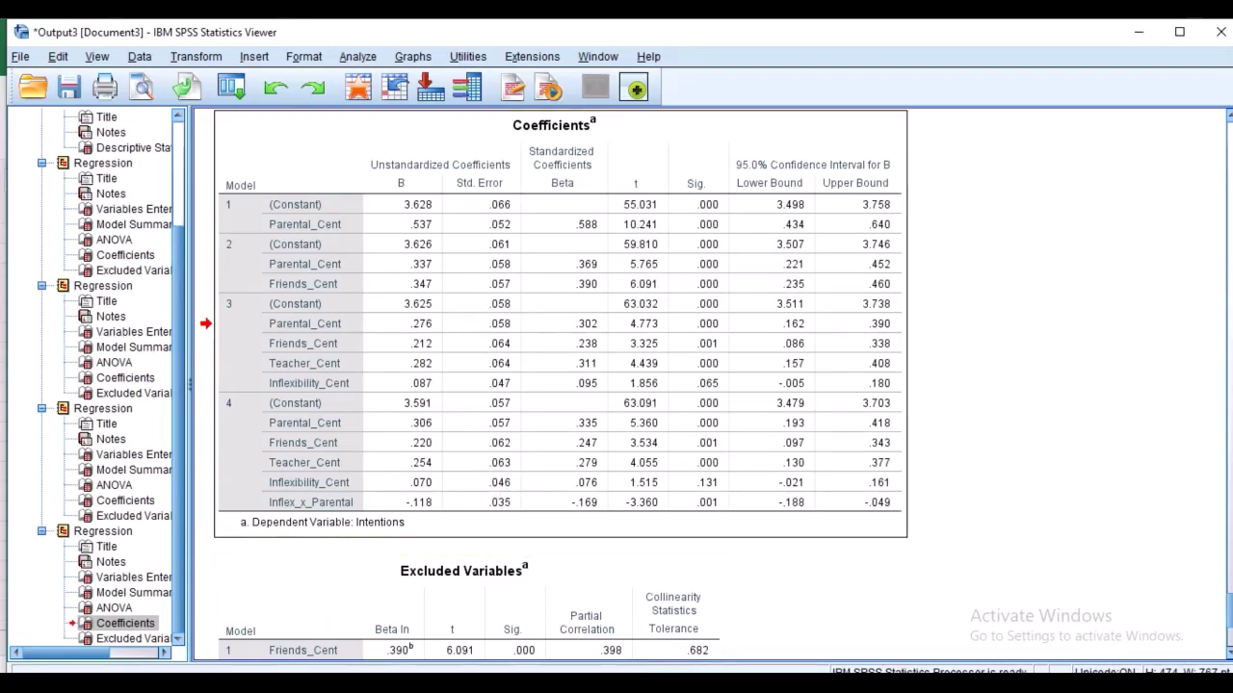
key(alt+Tab)
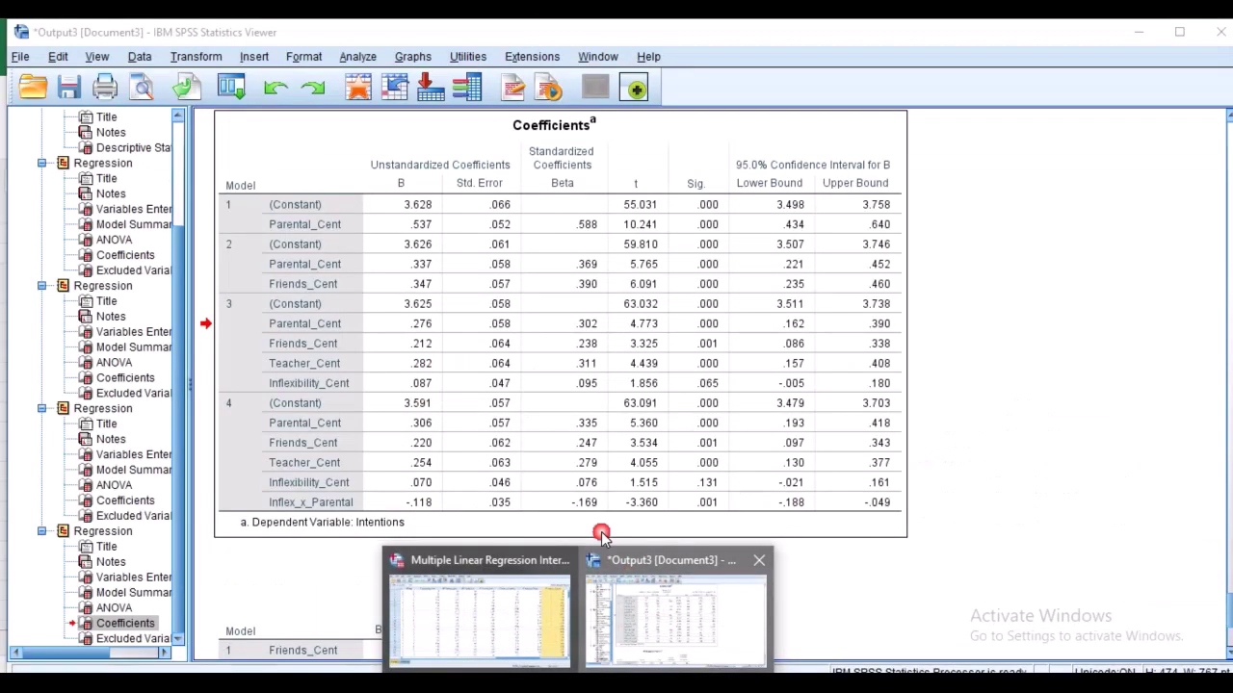
click(674, 602)
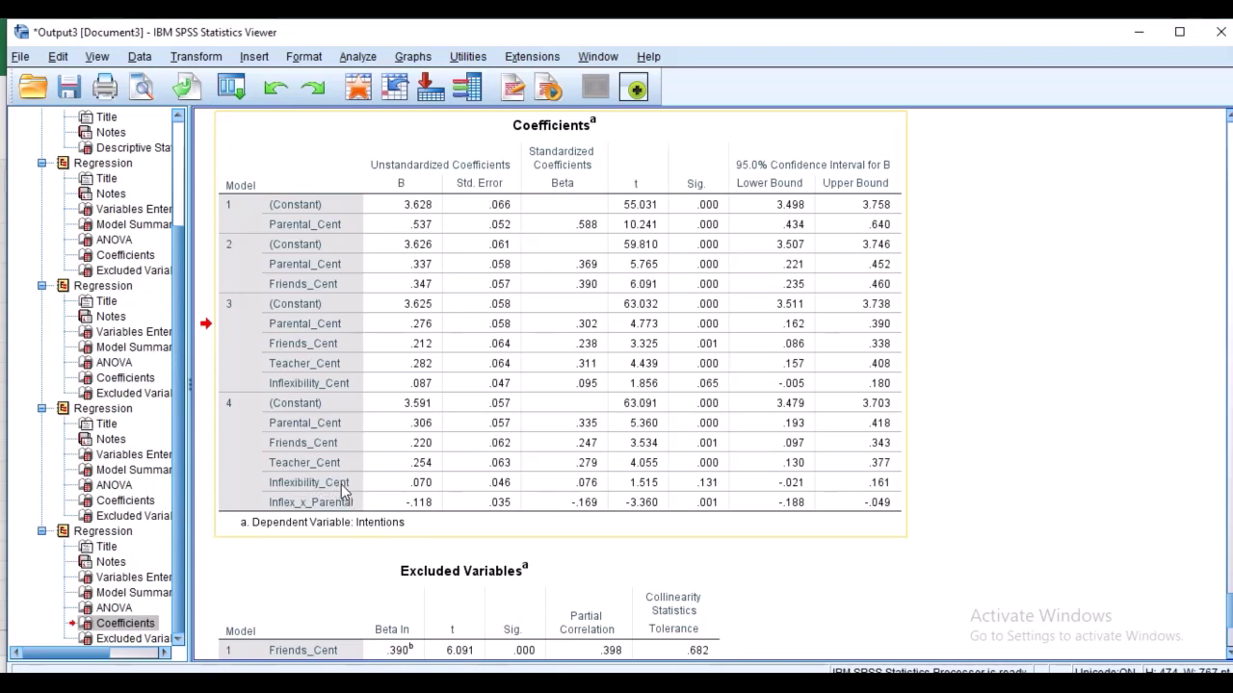
click(341, 484)
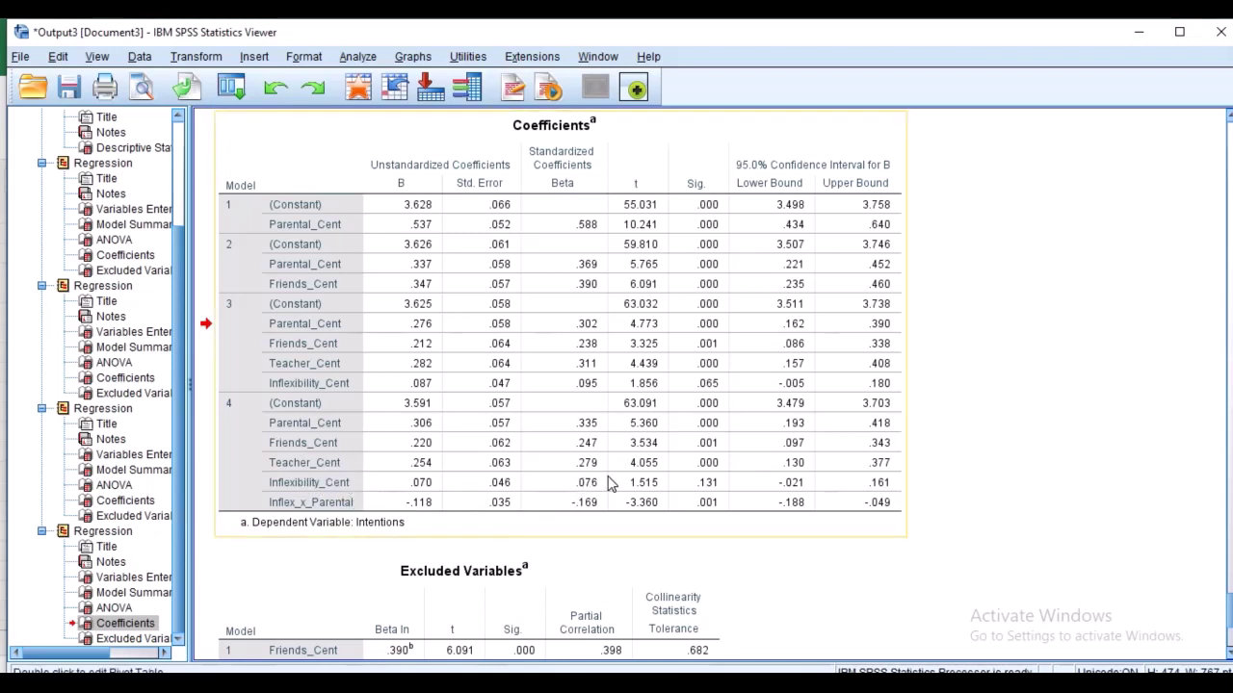
double_click(427, 488)
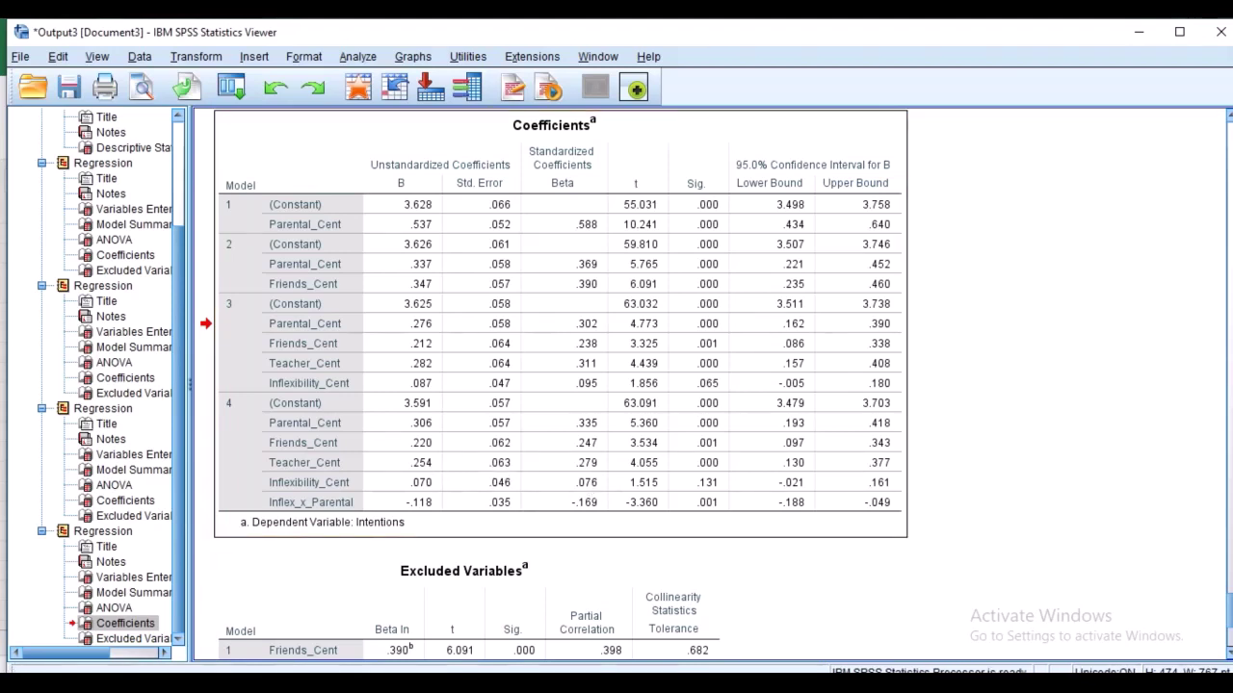
key(alt+Tab)
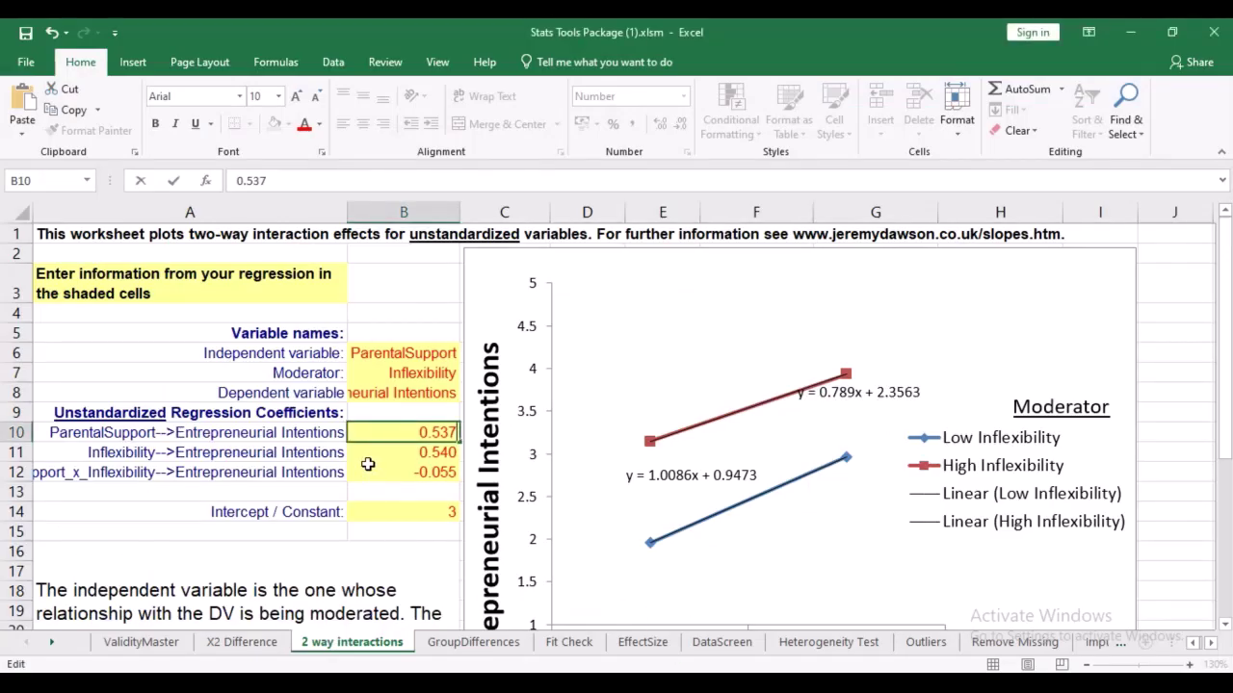
Set the unstandardized regression coefficient for Inflexibility on Entrepreneurial Intentions to 0.070.
click(450, 452)
text(0.5398)
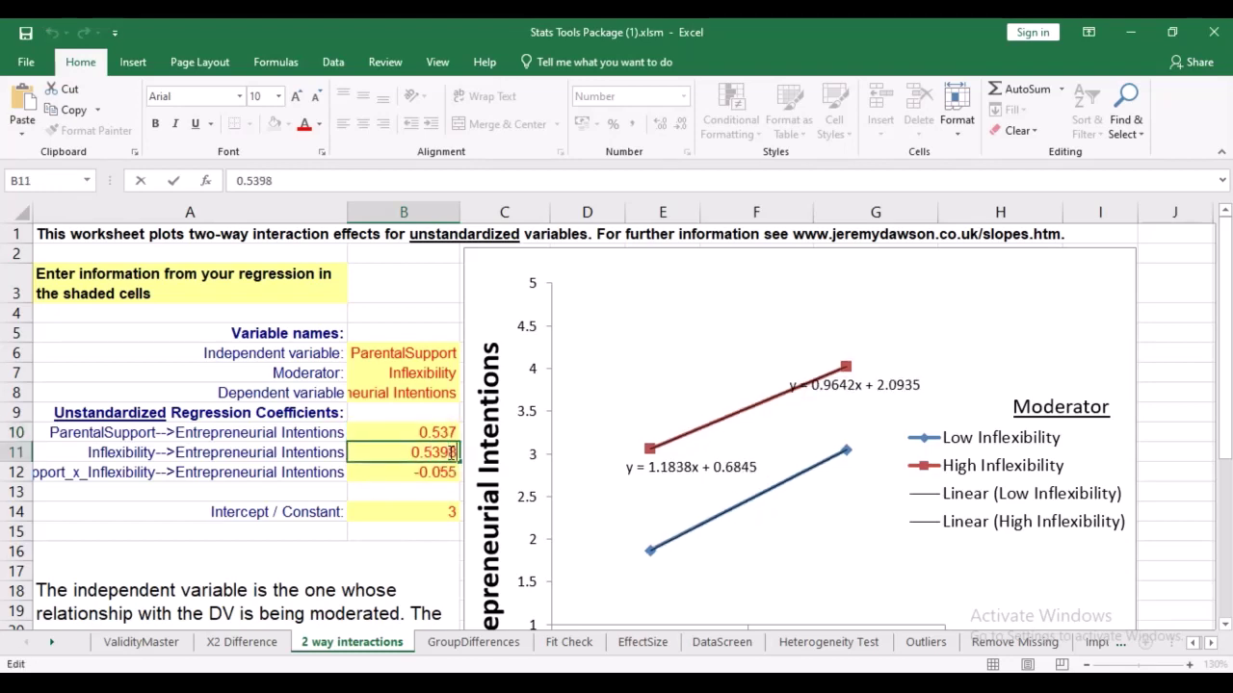
key(BackSpace)
key(BackSpace)
key(BackSpace)
key(BackSpace)
text(0.0)
text(70)
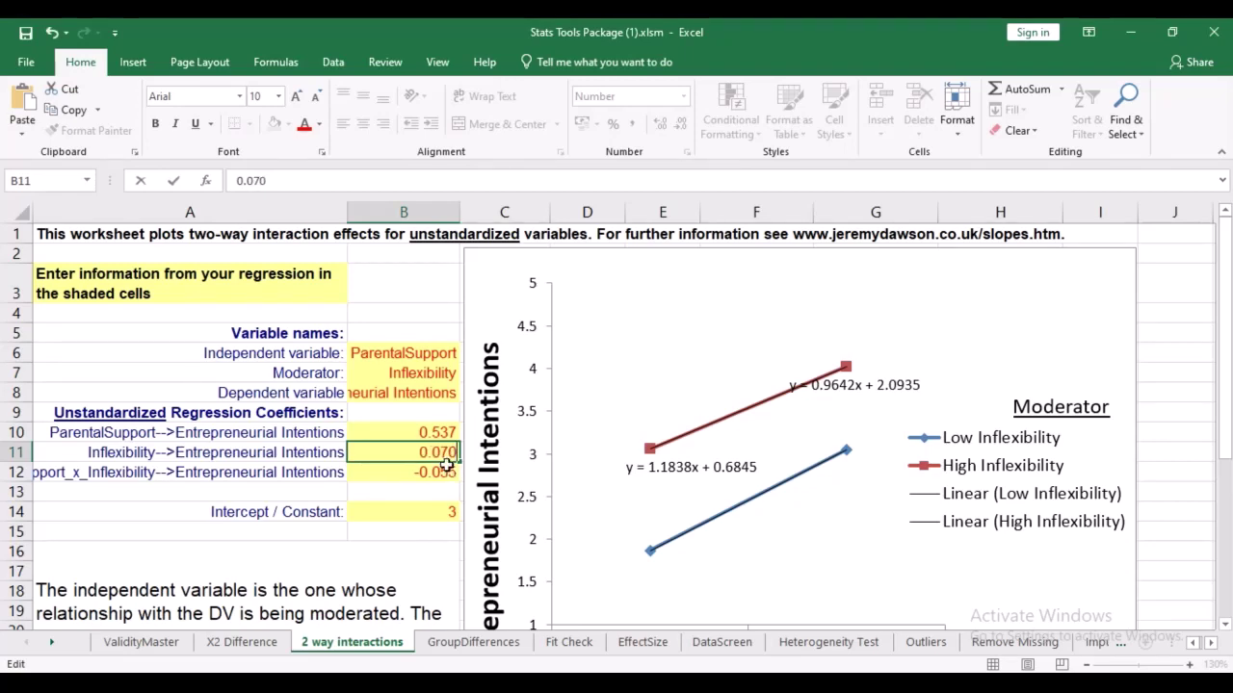
click(447, 469)
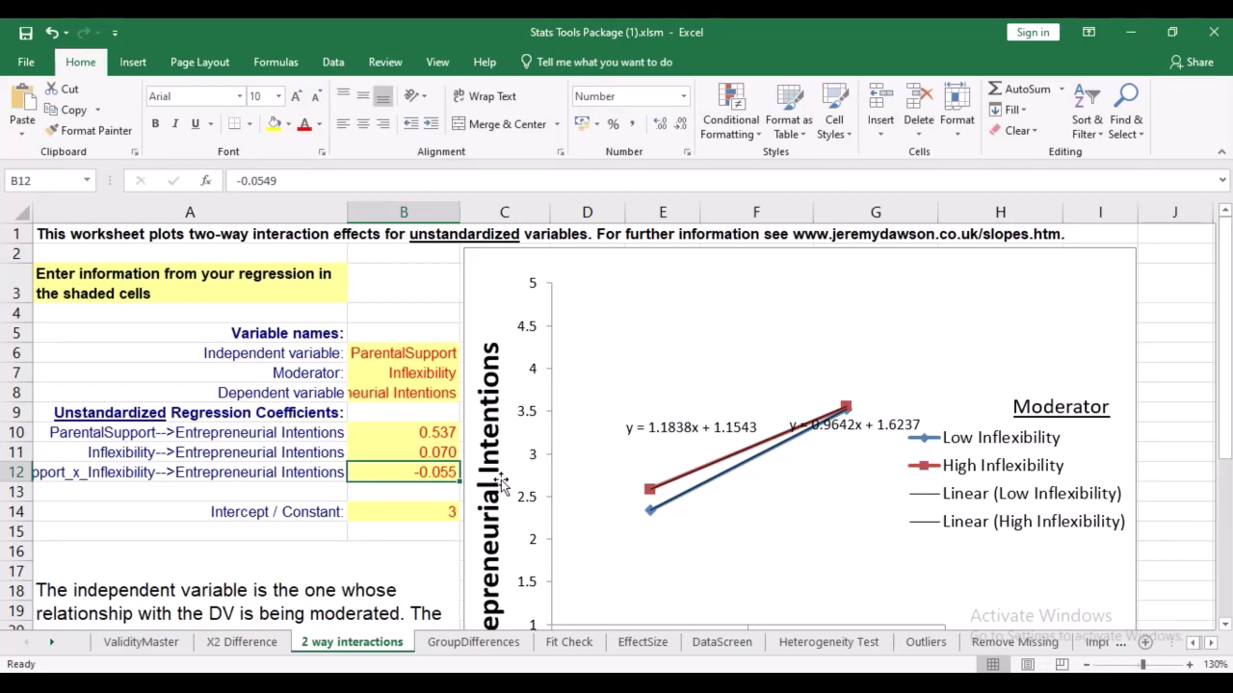
Look up the unstandardized B of Inflex_x_Parental in model 4 of the SPSS Coefficients table and return to the Excel worksheet.
click(1086, 665)
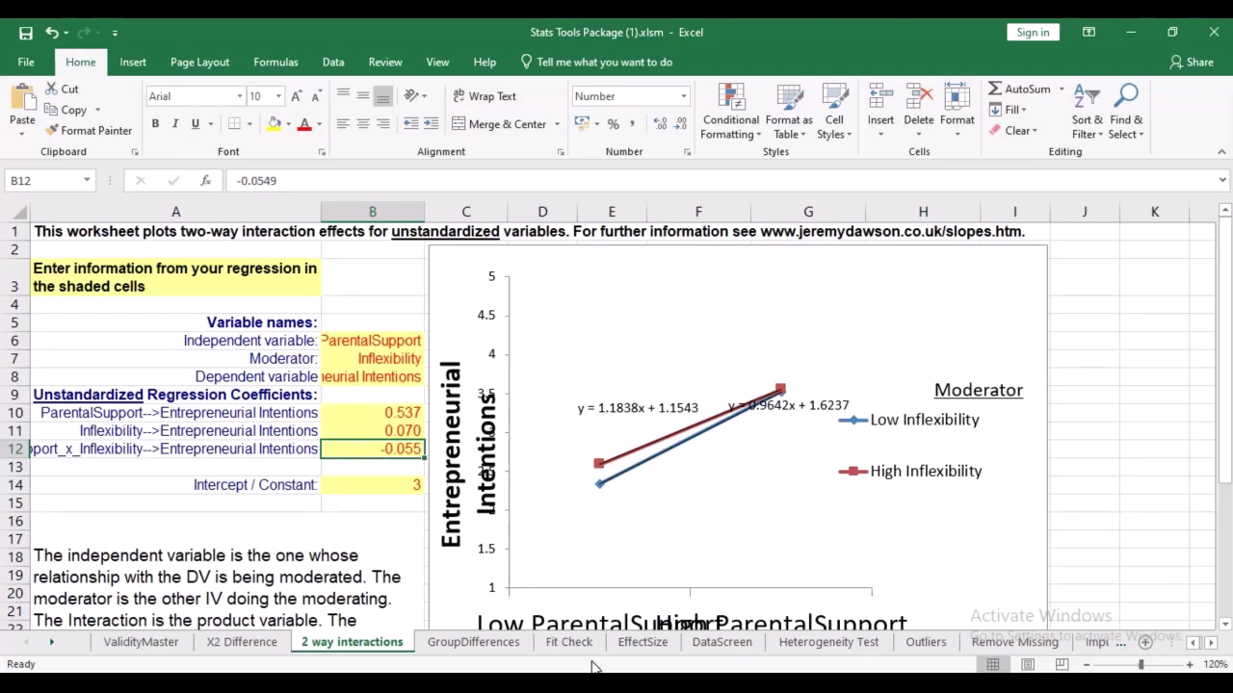
click(674, 654)
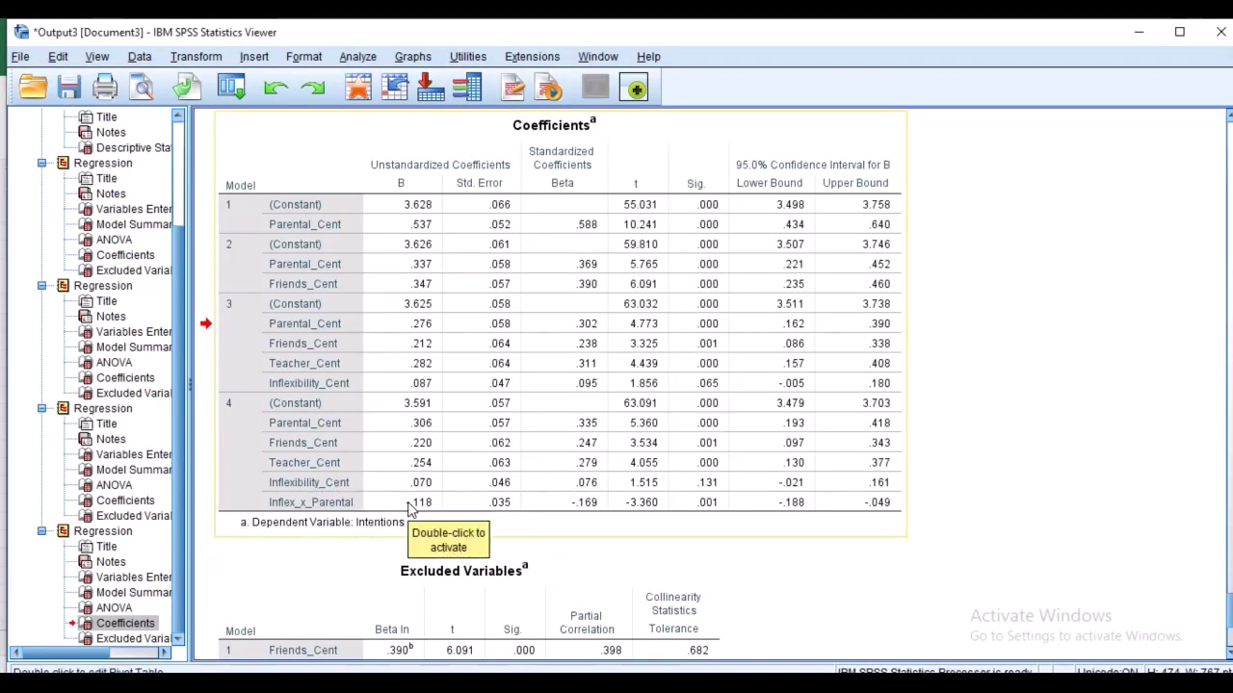
click(475, 528)
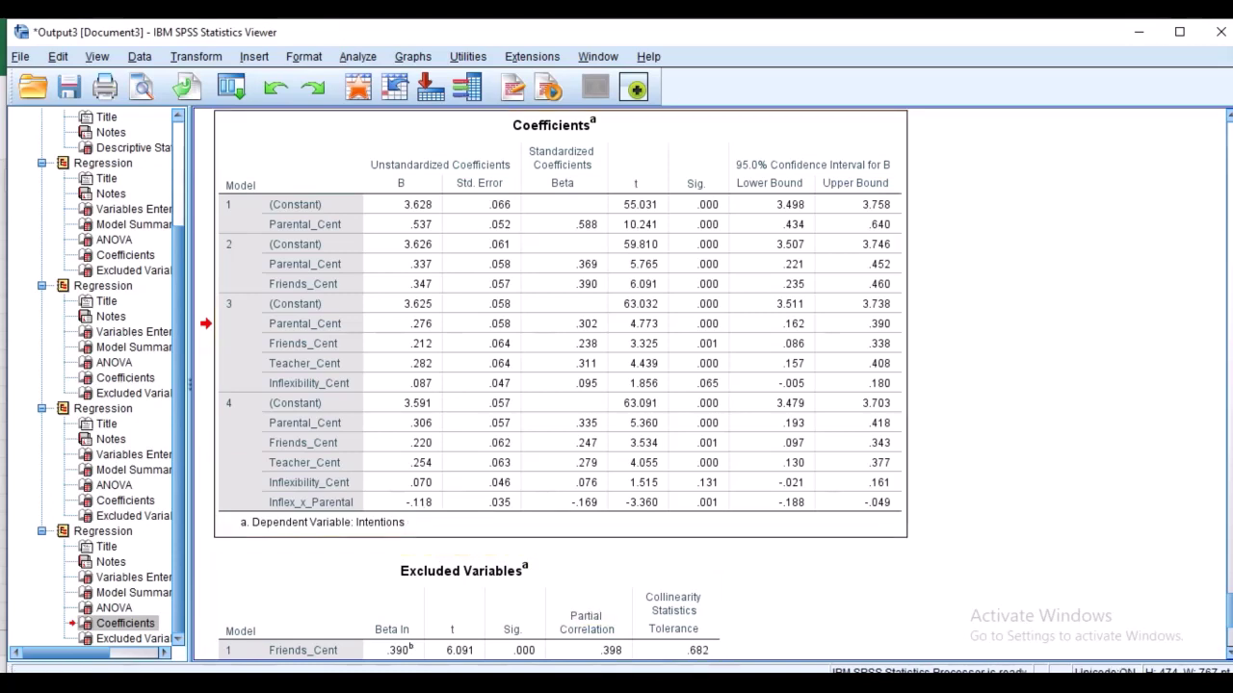
key(alt+Tab)
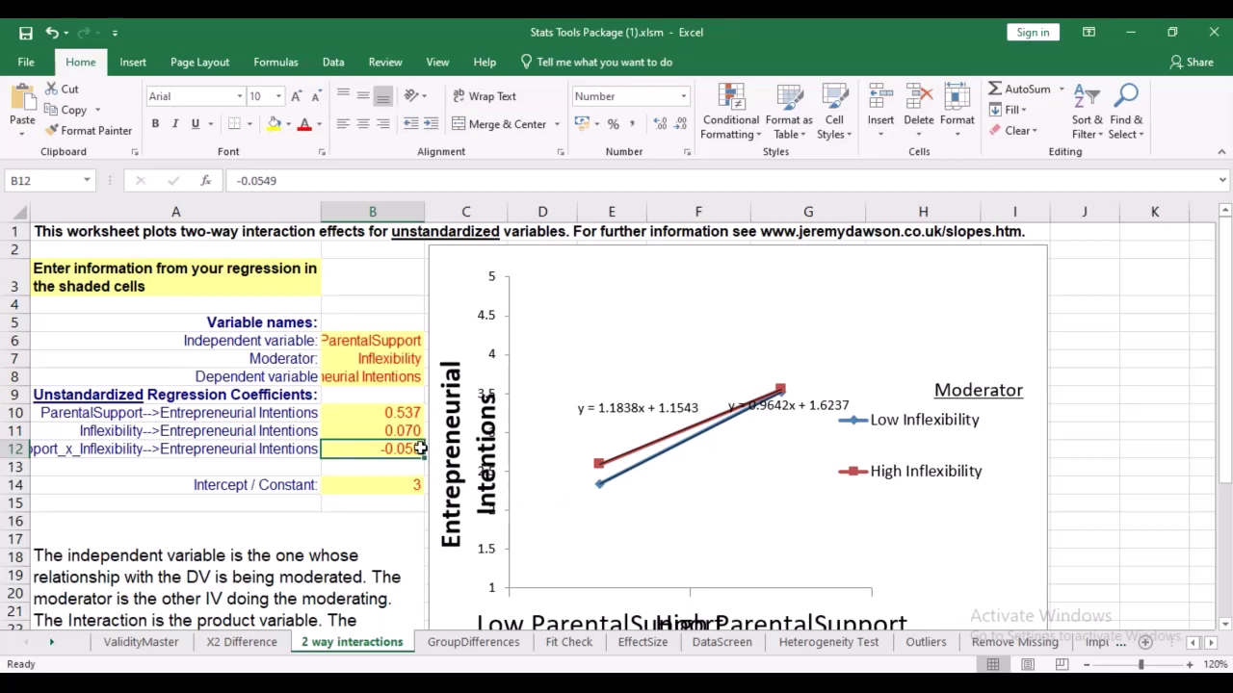
Set the unstandardized regression coefficient for the ParentalSupport_x_Inflexibility interaction to -0.118.
double_click(421, 449)
key(BackSpace)
key(BackSpace)
key(BackSpace)
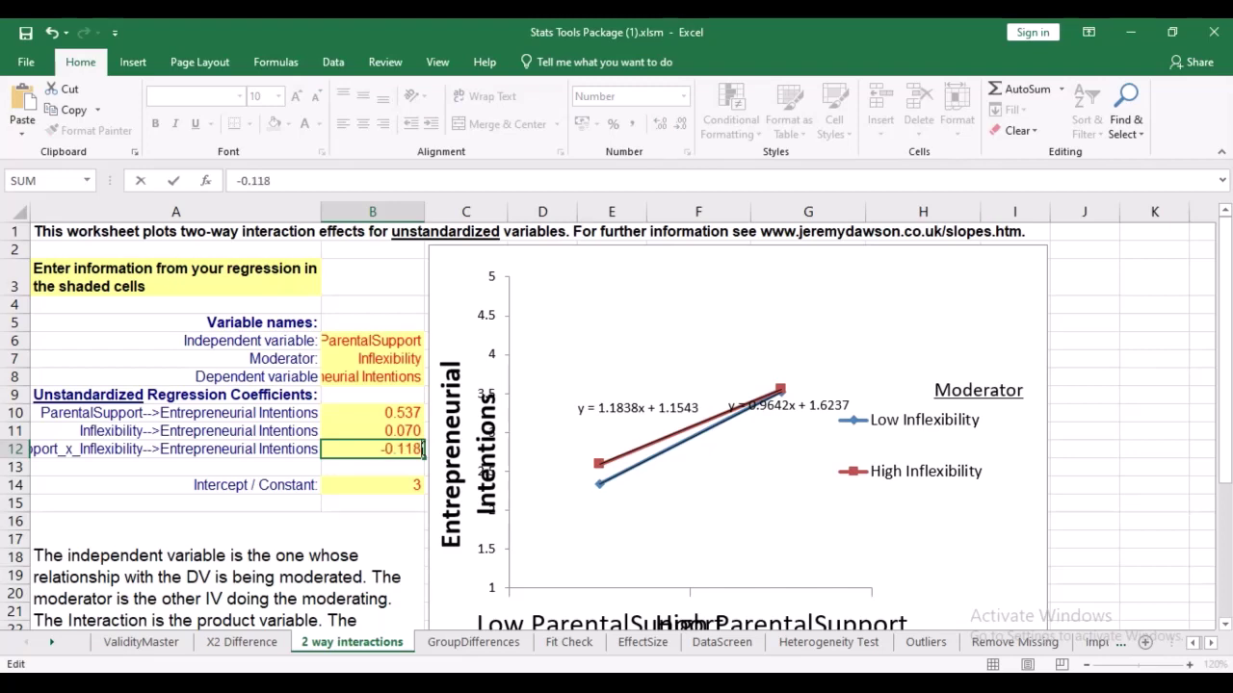
click(388, 517)
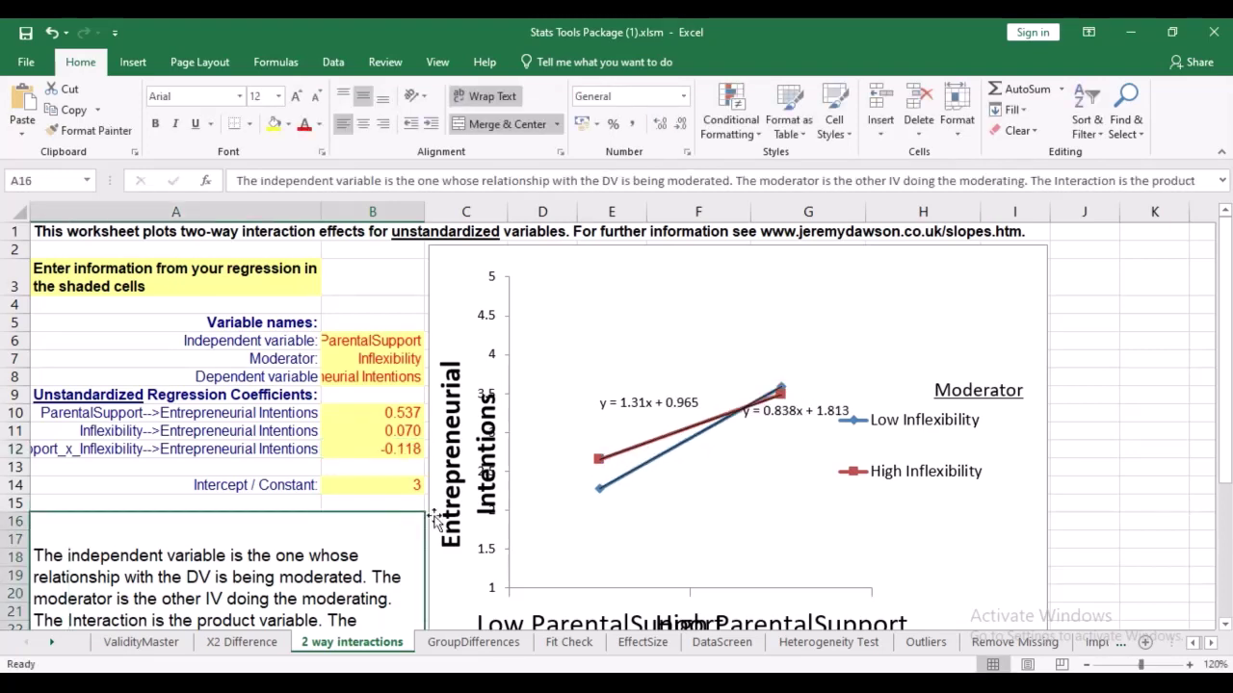
Delete both trendline equation labels from the interaction chart.
click(698, 401)
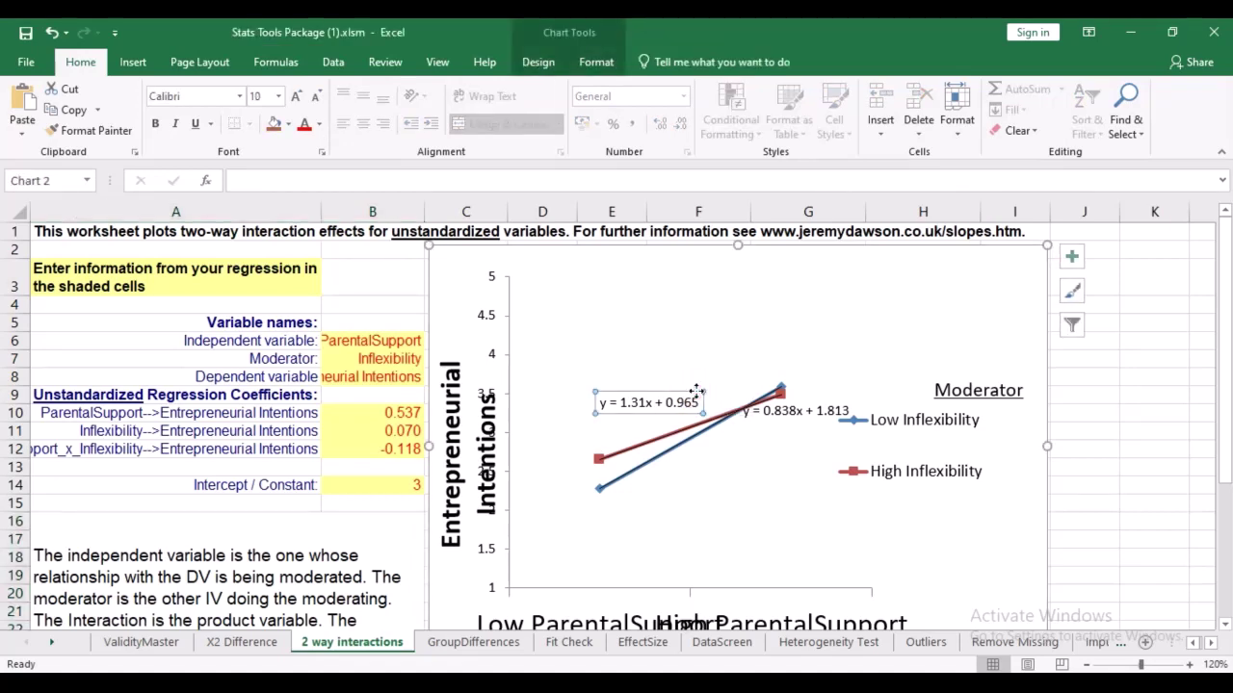
key(Delete)
click(838, 416)
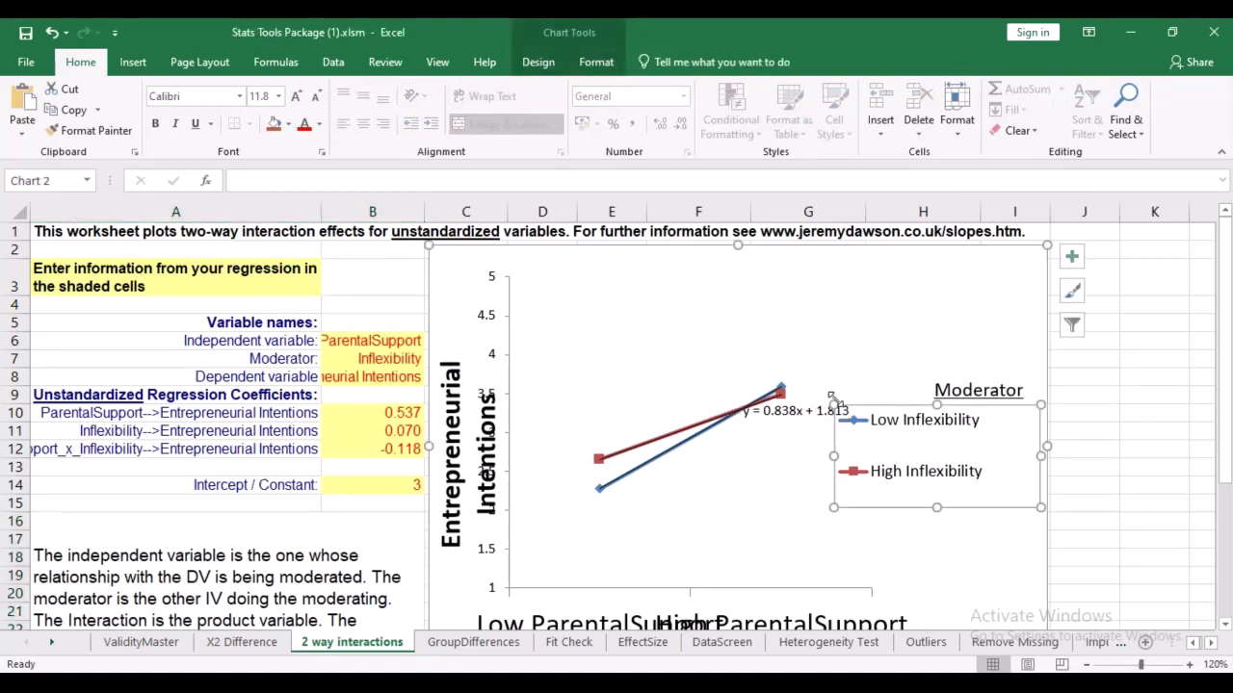
click(810, 414)
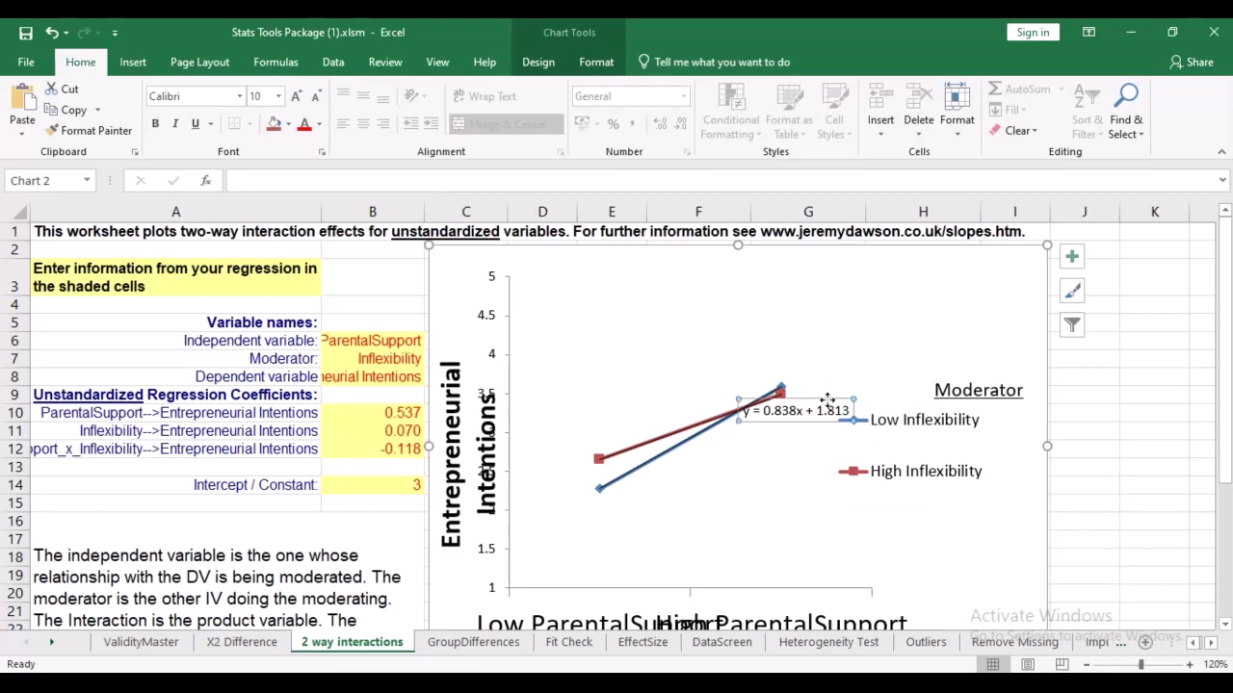
key(Delete)
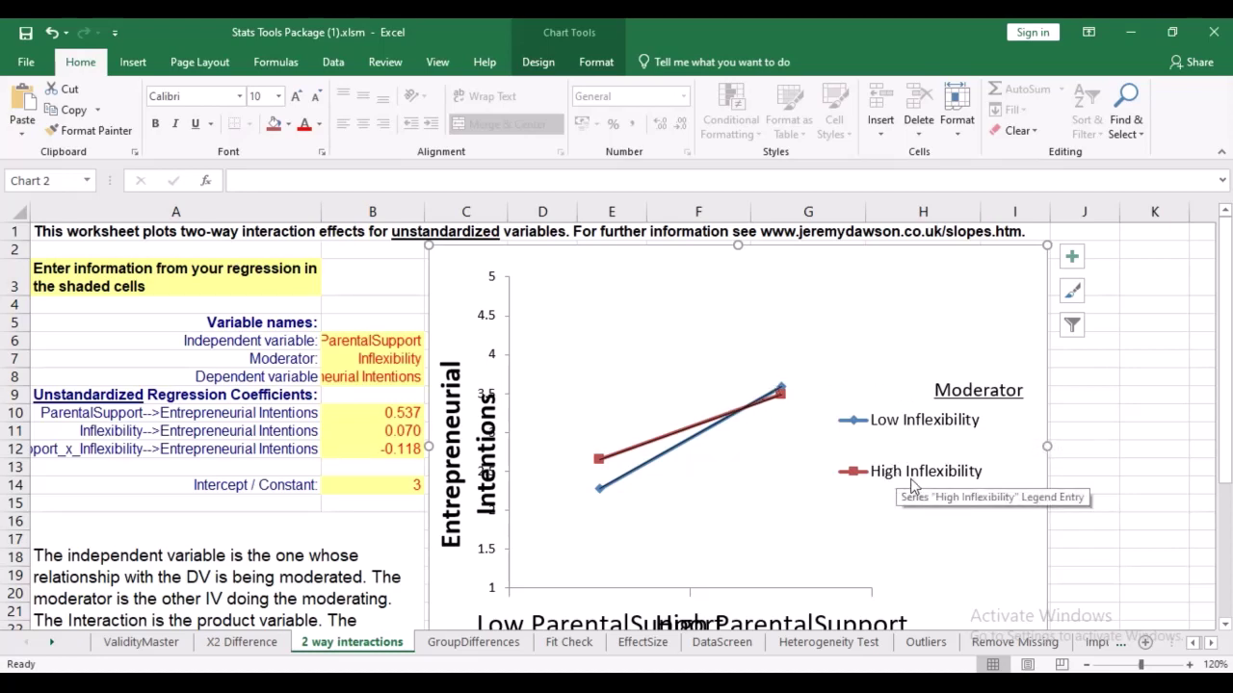
Change the font of the chart's Entrepreneurial Intentions vertical axis title to Times New Roman.
scroll(949, 489, down, 2)
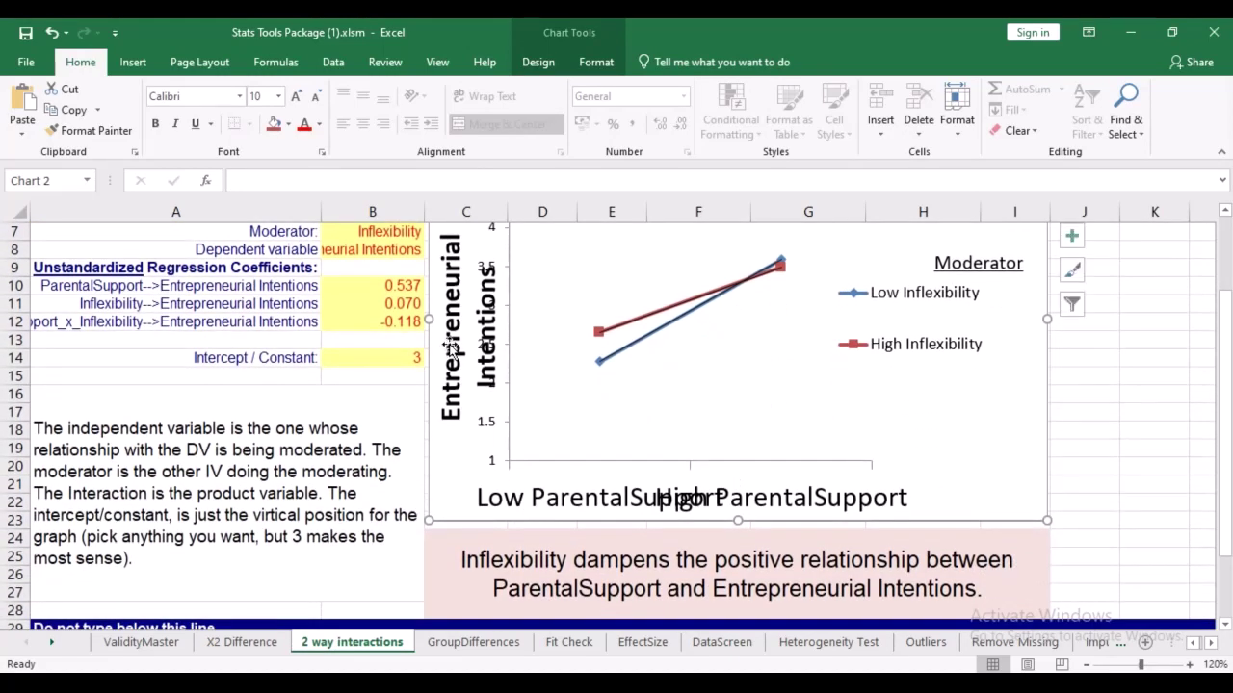
scroll(451, 349, up, 2)
click(456, 391)
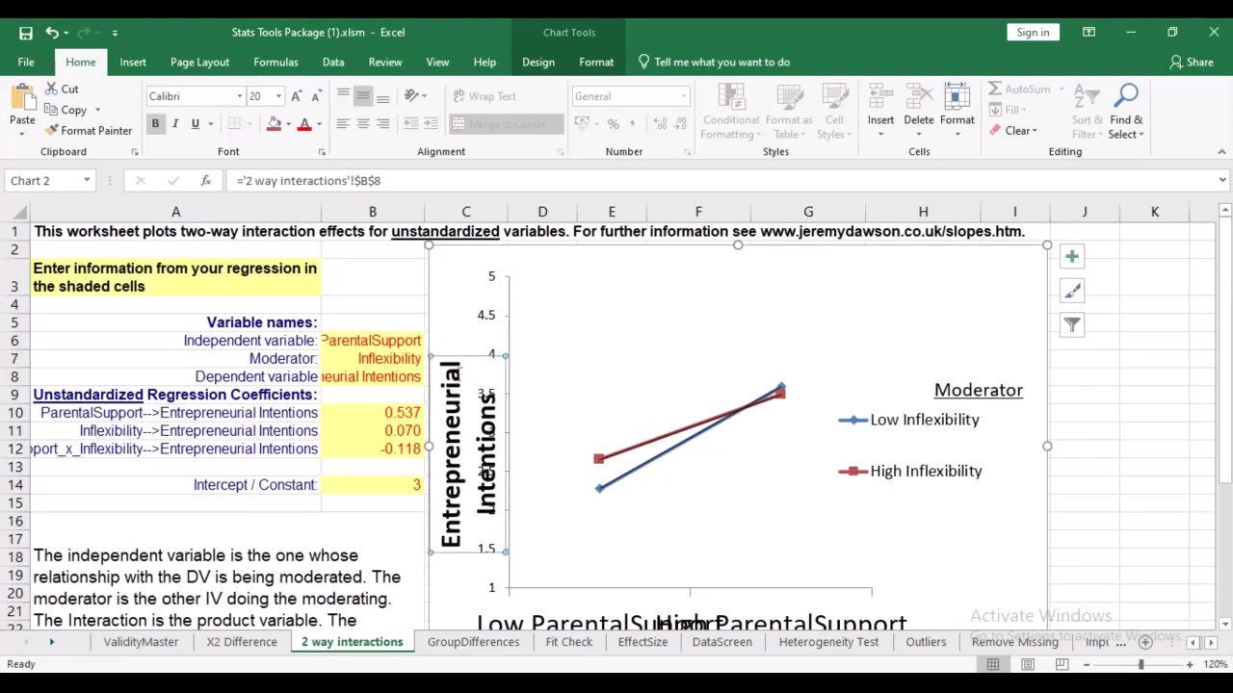
drag(440, 365, 473, 486)
key(ctrl+z)
click(220, 96)
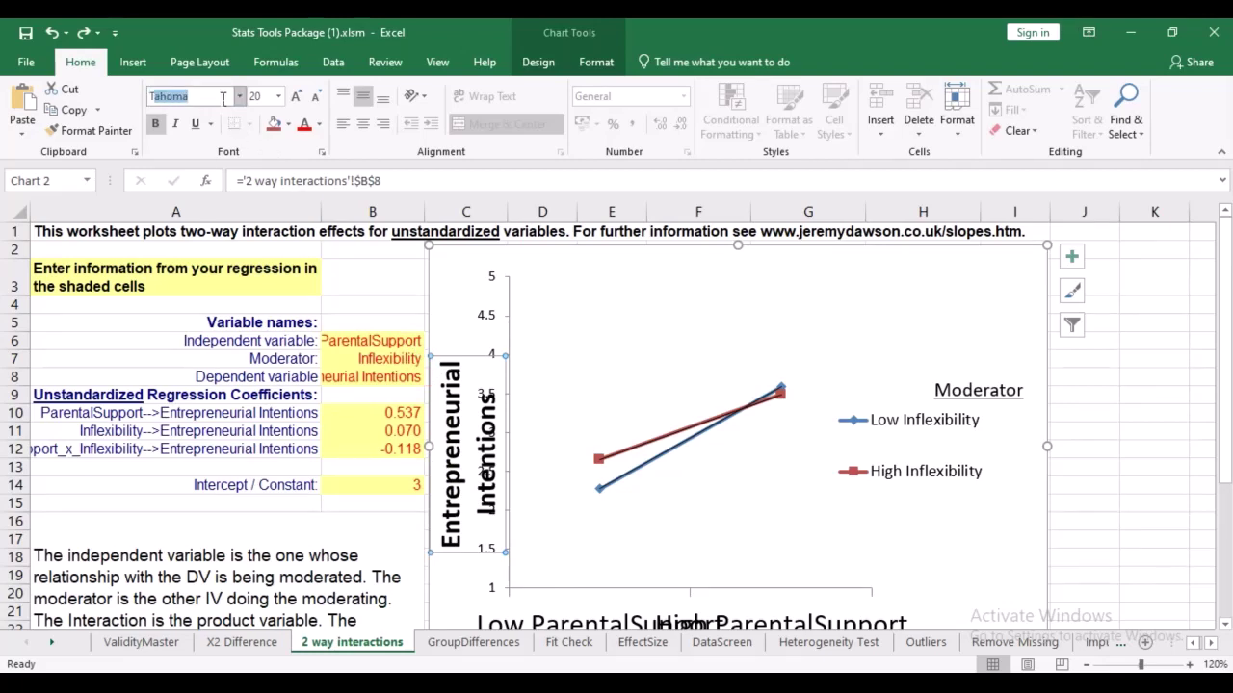
key(Return)
click(222, 96)
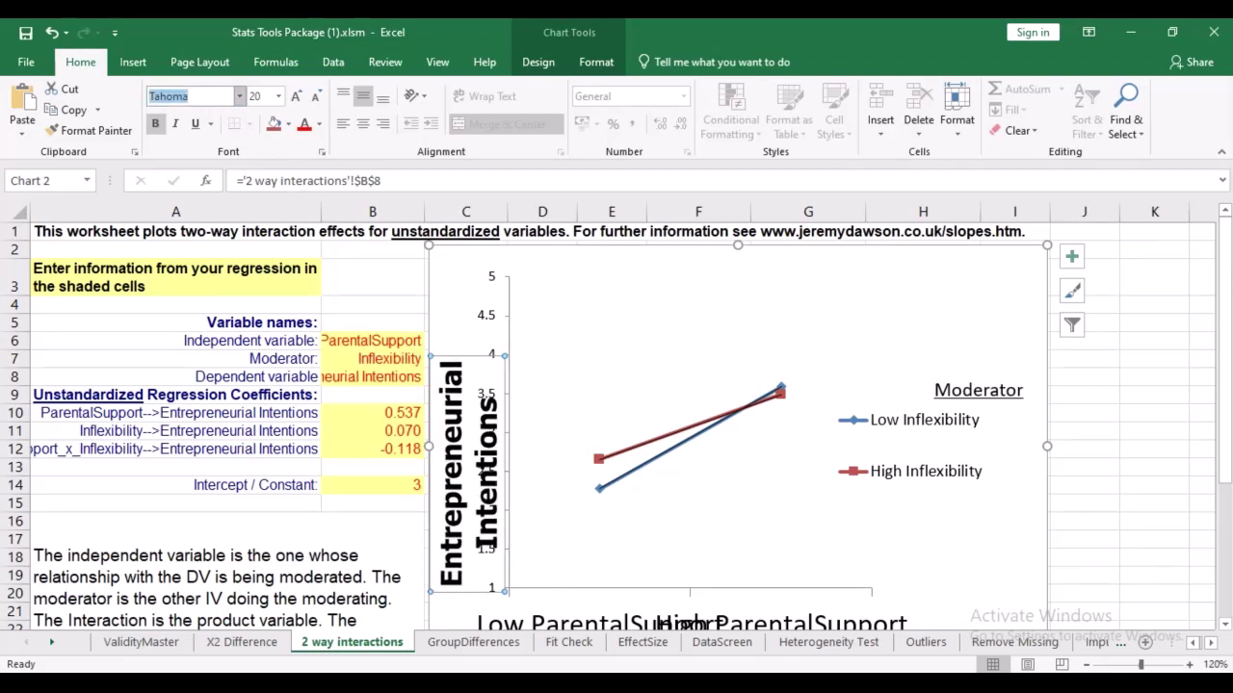
text(Times New R)
key(Return)
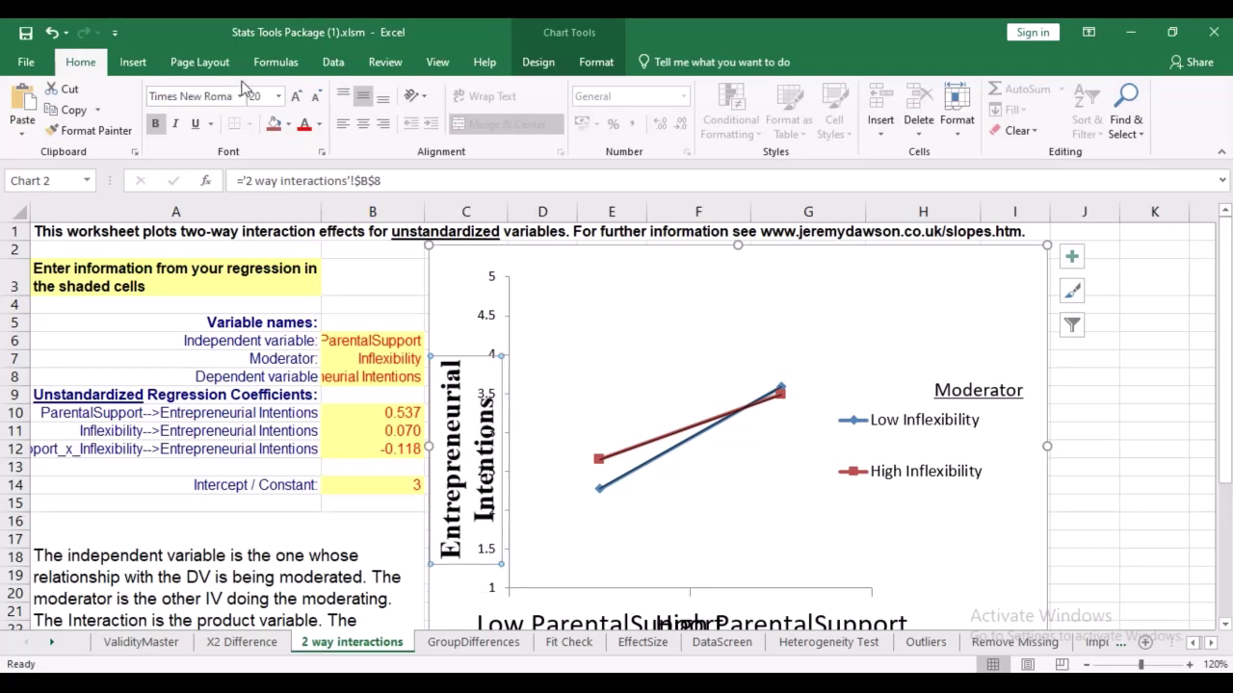
Reduce the vertical axis title to 12 pt and remove its bold formatting.
click(316, 98)
click(316, 98)
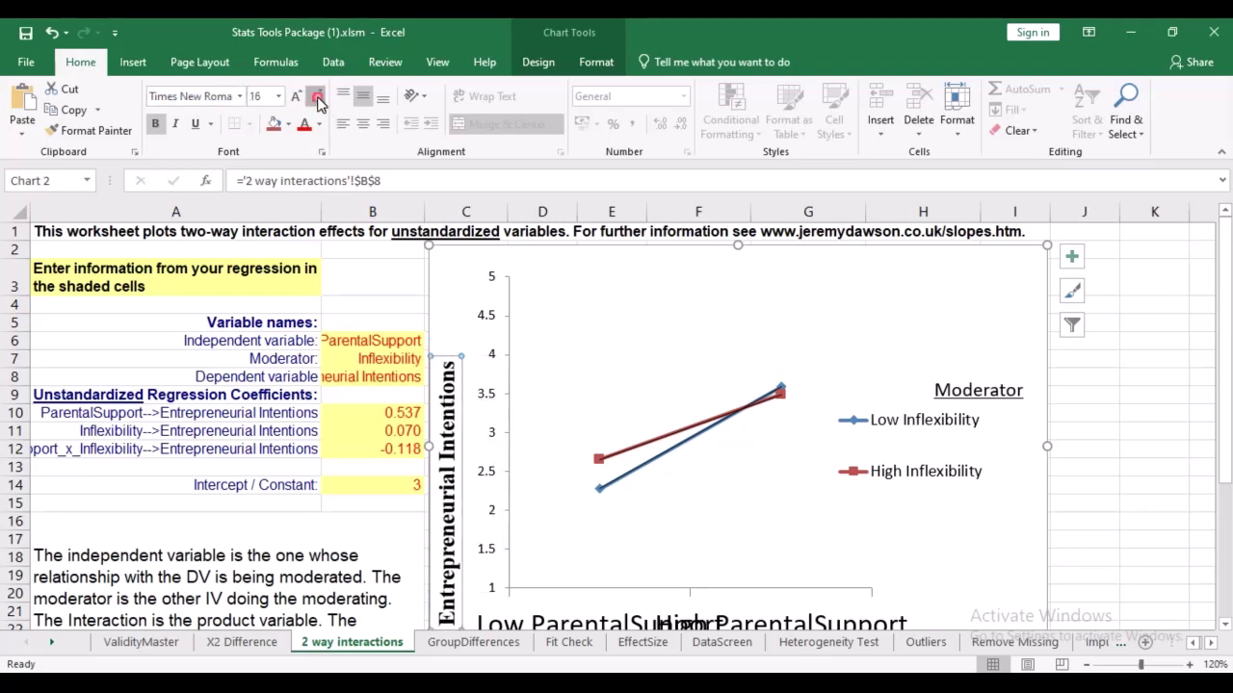
click(316, 97)
click(316, 97)
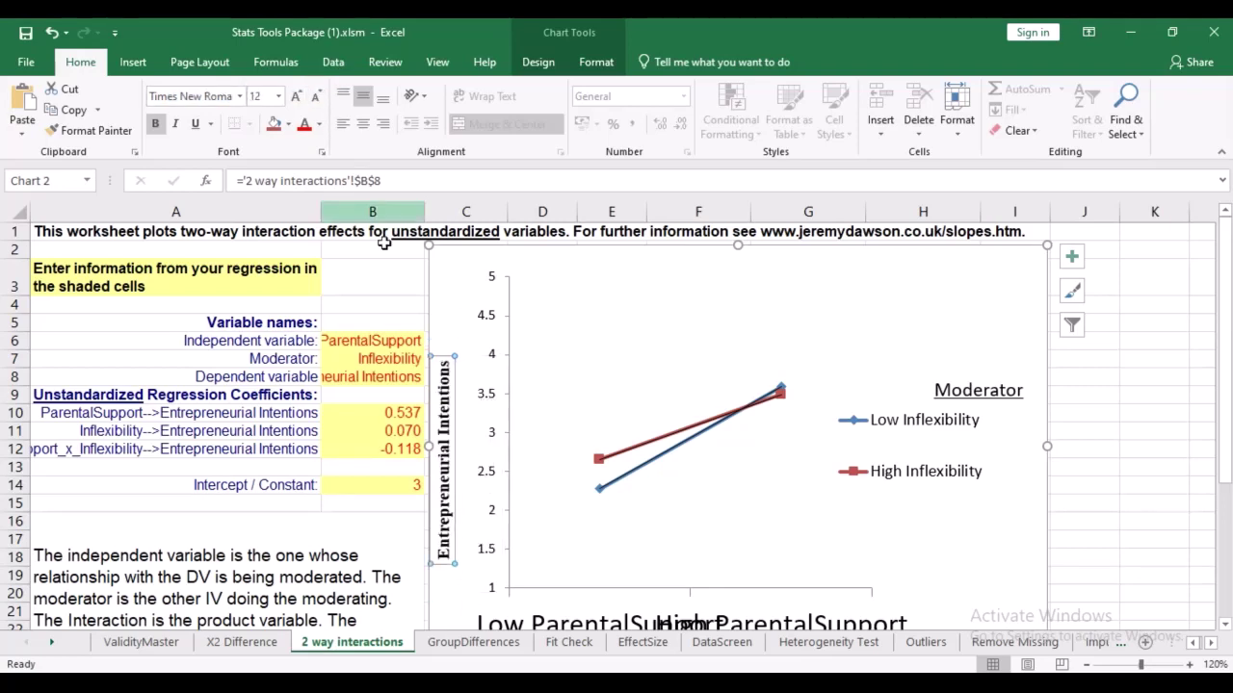
click(156, 124)
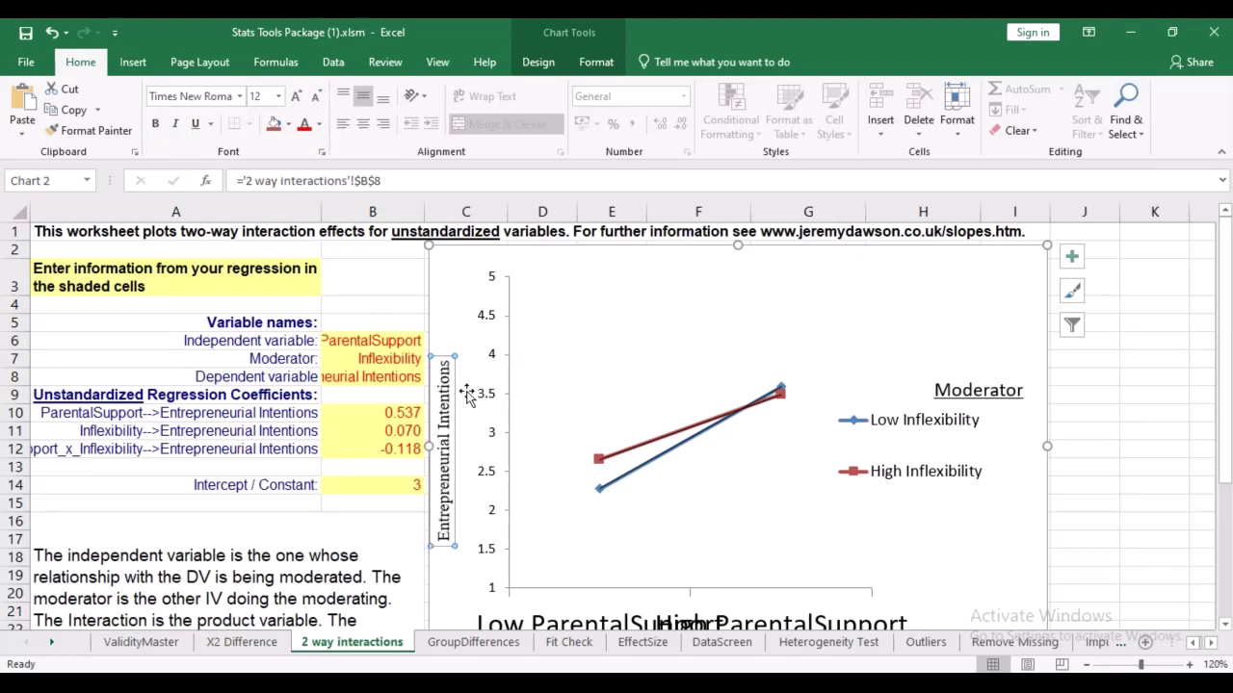
Format the chart's horizontal axis labels in Times New Roman at 12 pt.
scroll(580, 479, down, 2)
click(578, 494)
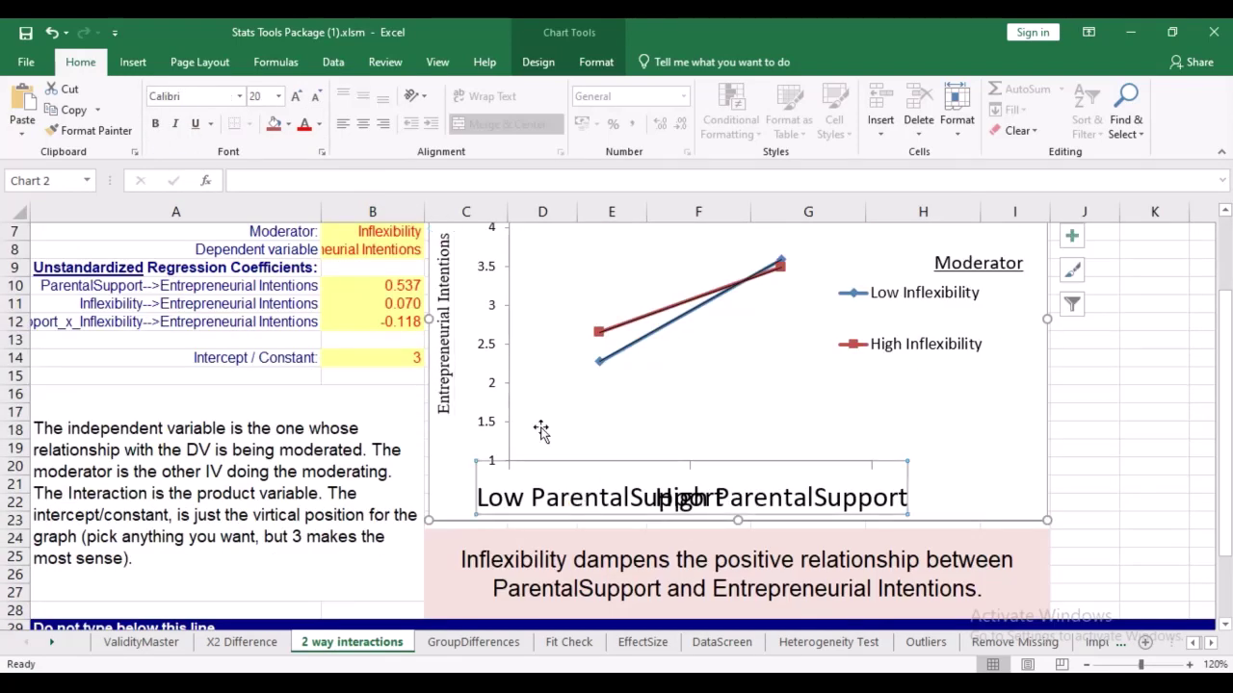
click(201, 97)
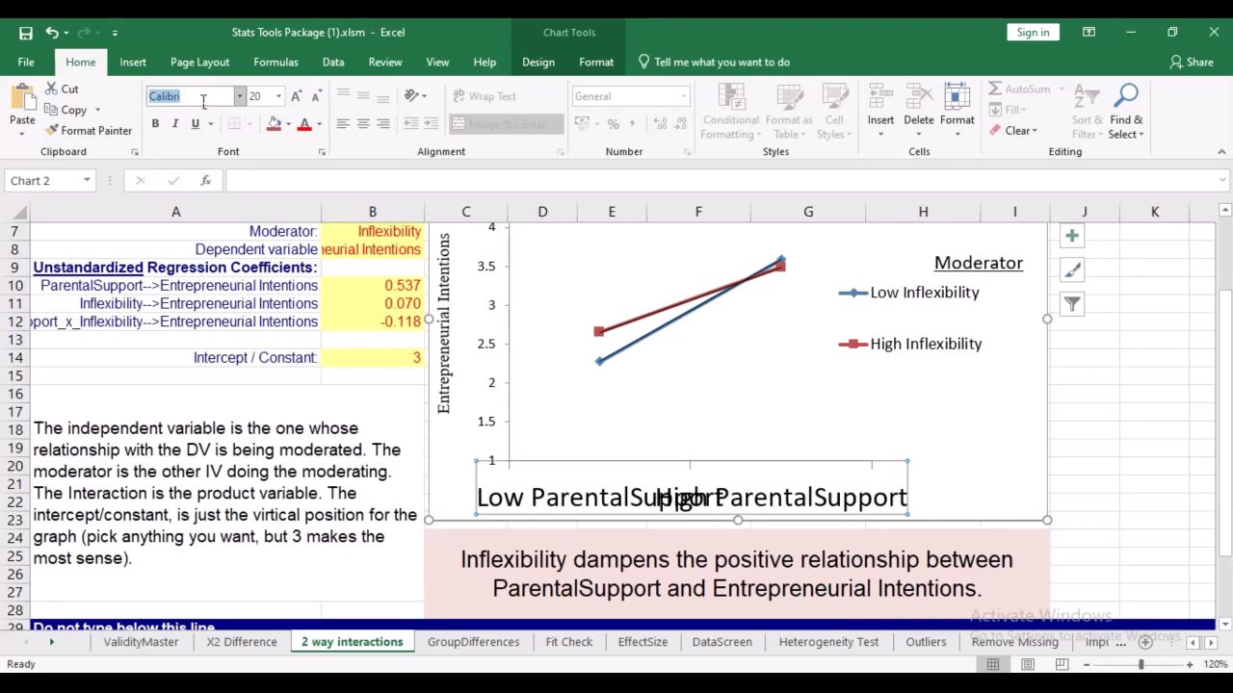
text(Times New Roma)
key(Return)
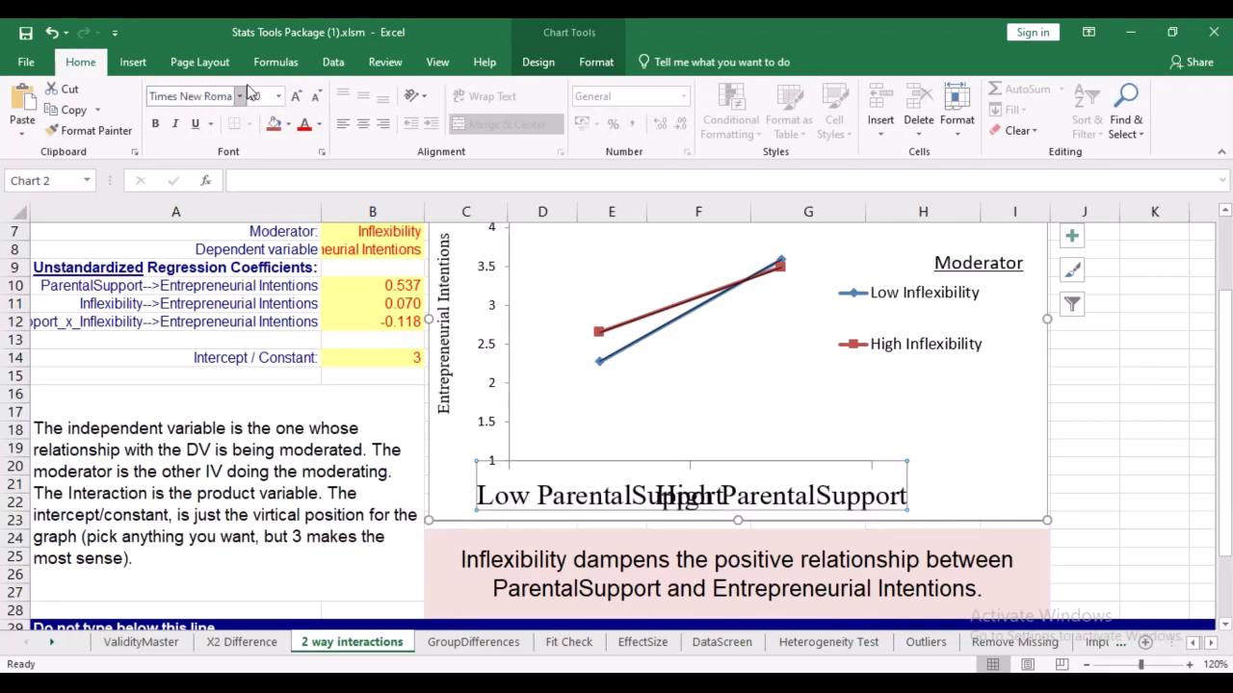
click(321, 98)
click(321, 97)
click(320, 97)
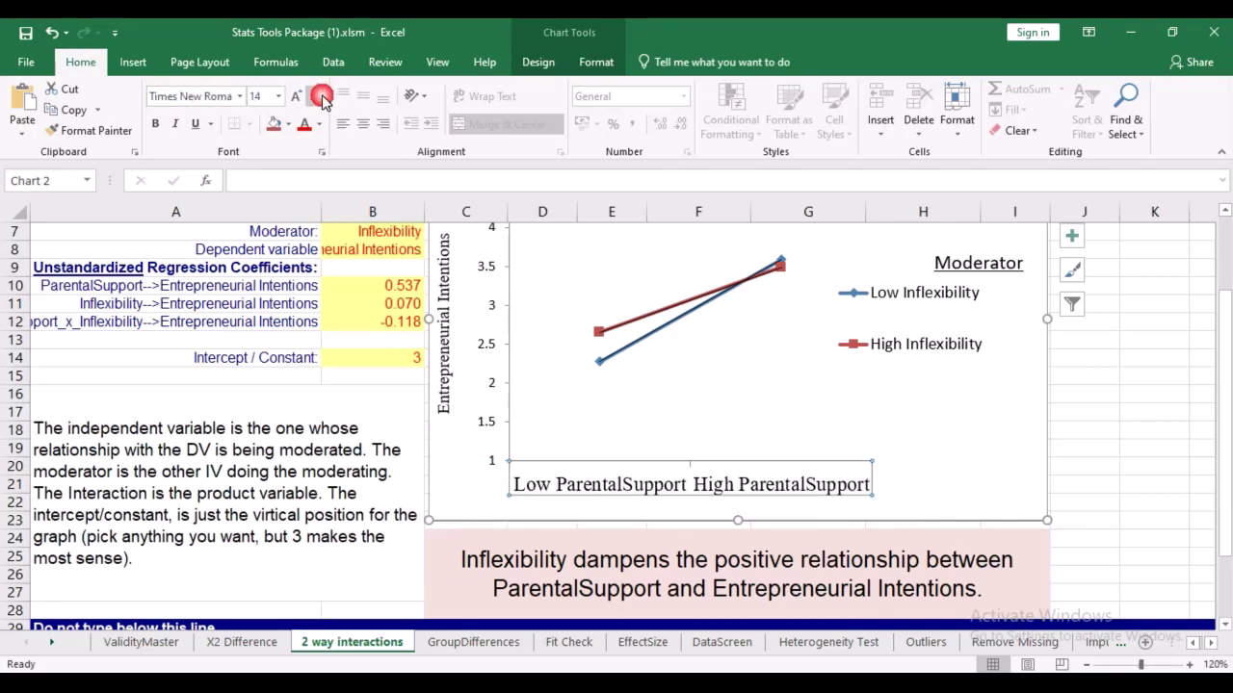
click(320, 97)
scroll(671, 424, up, 2)
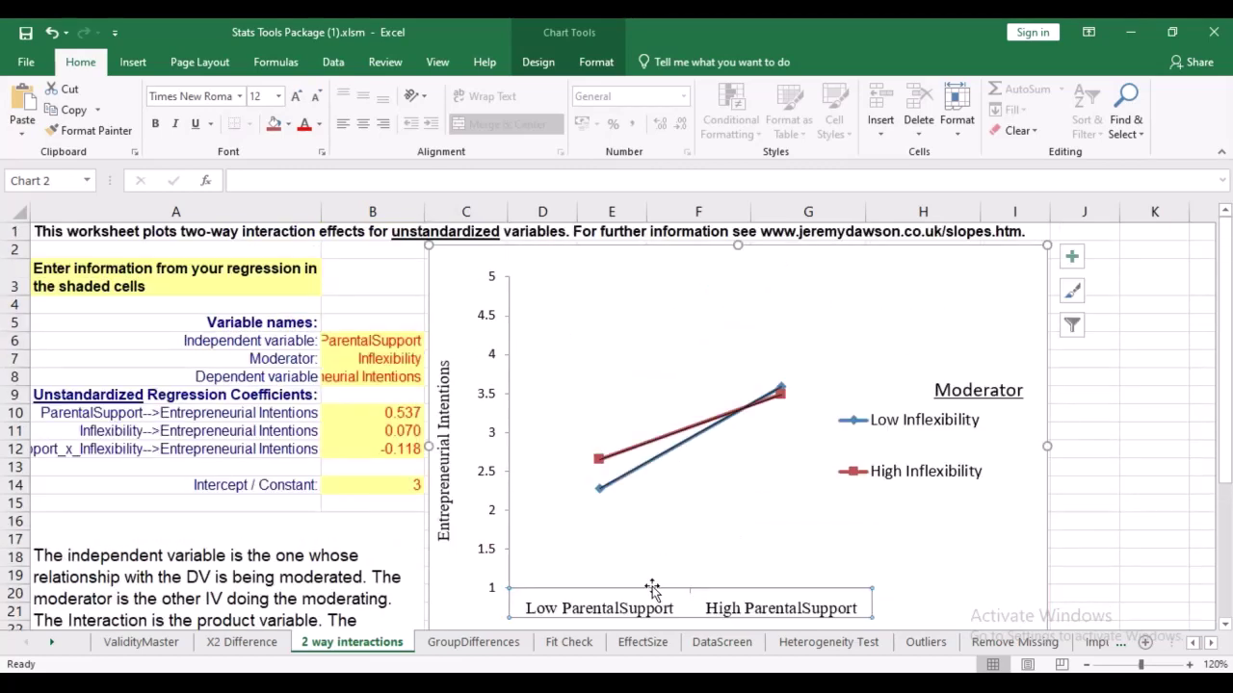
Rename the independent variable as Parental Support, with a space between the words, for the chart's horizontal axis labels.
click(625, 615)
double_click(624, 614)
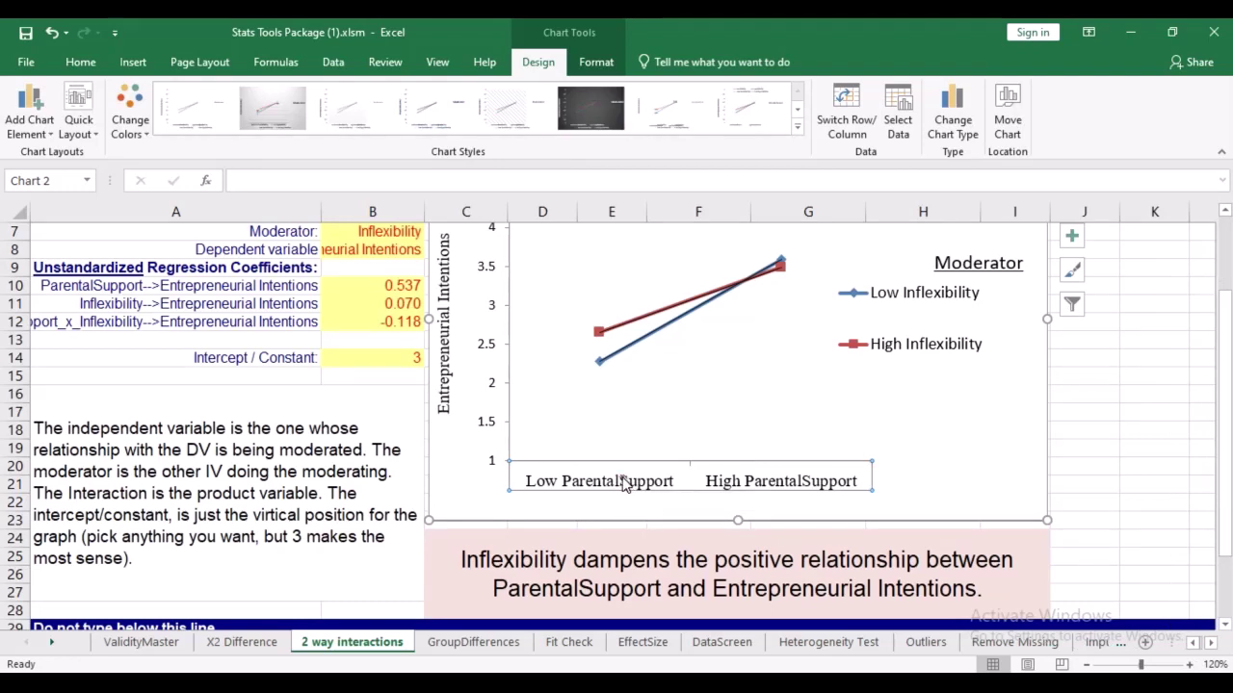
scroll(625, 485, up, 1)
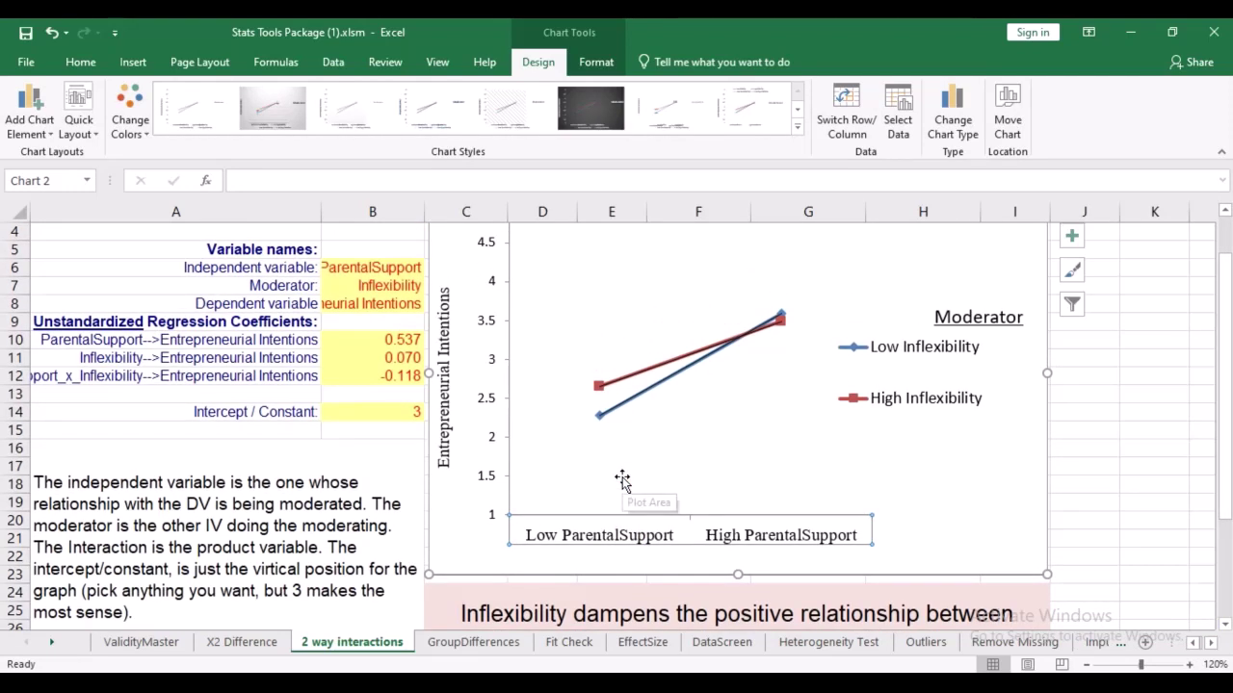
click(370, 267)
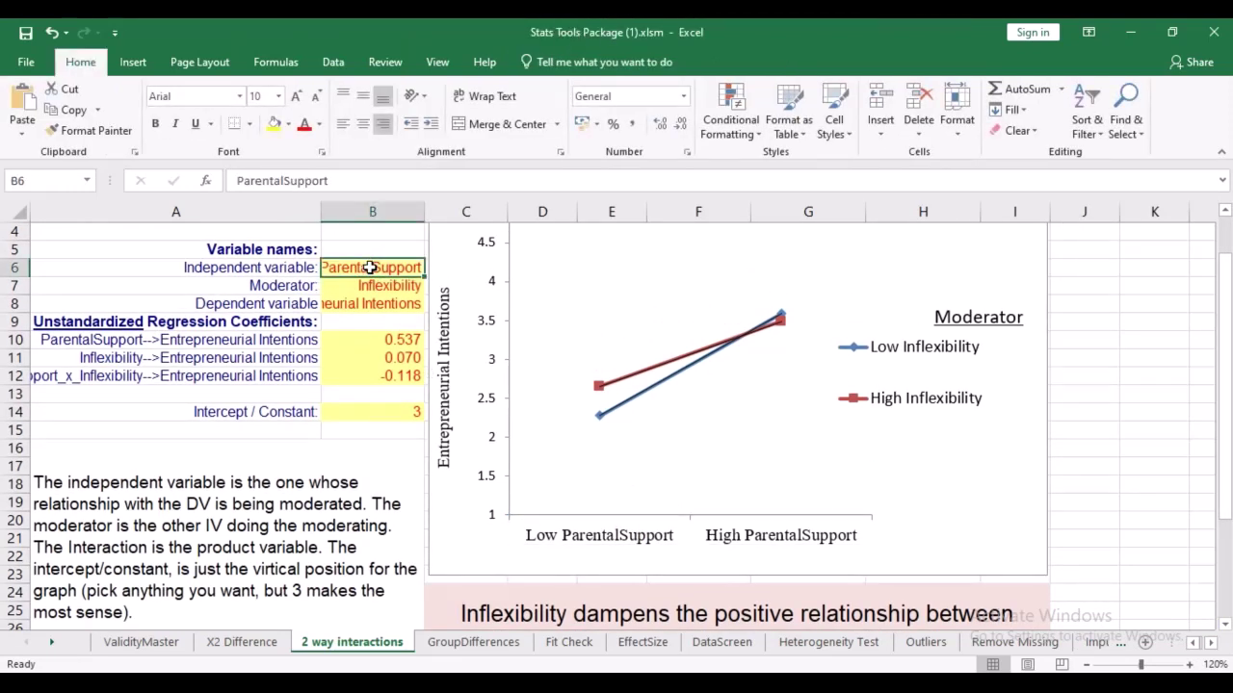
double_click(373, 264)
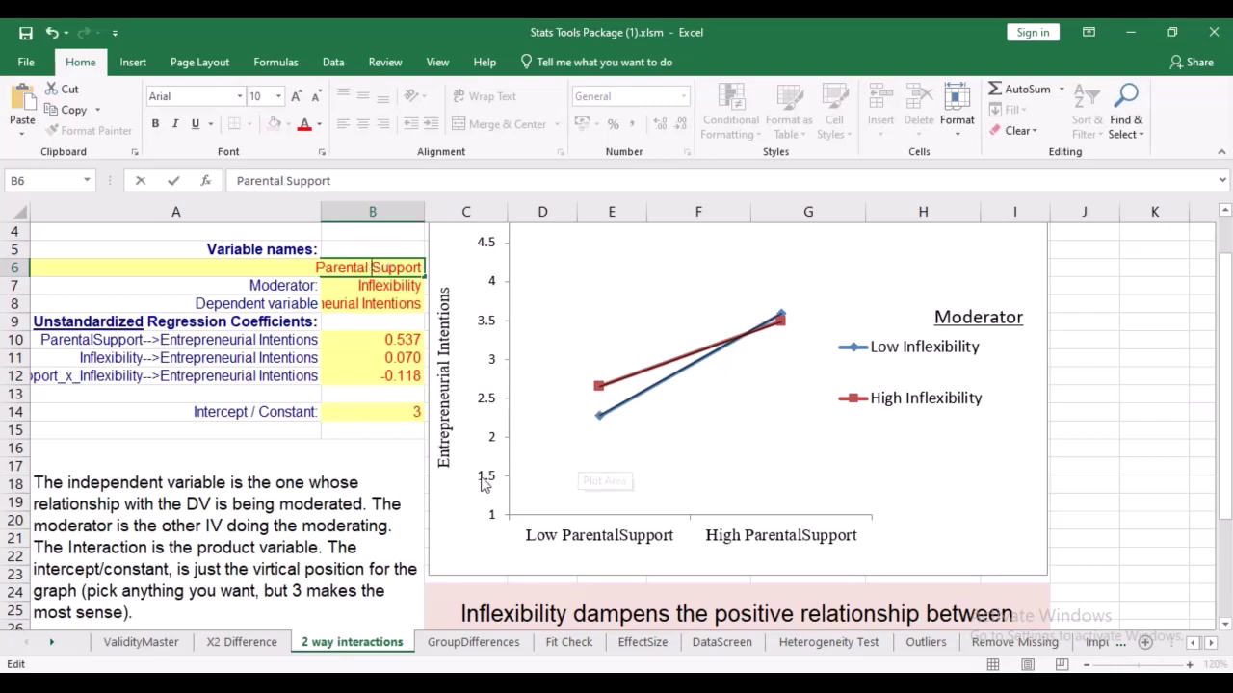
click(395, 435)
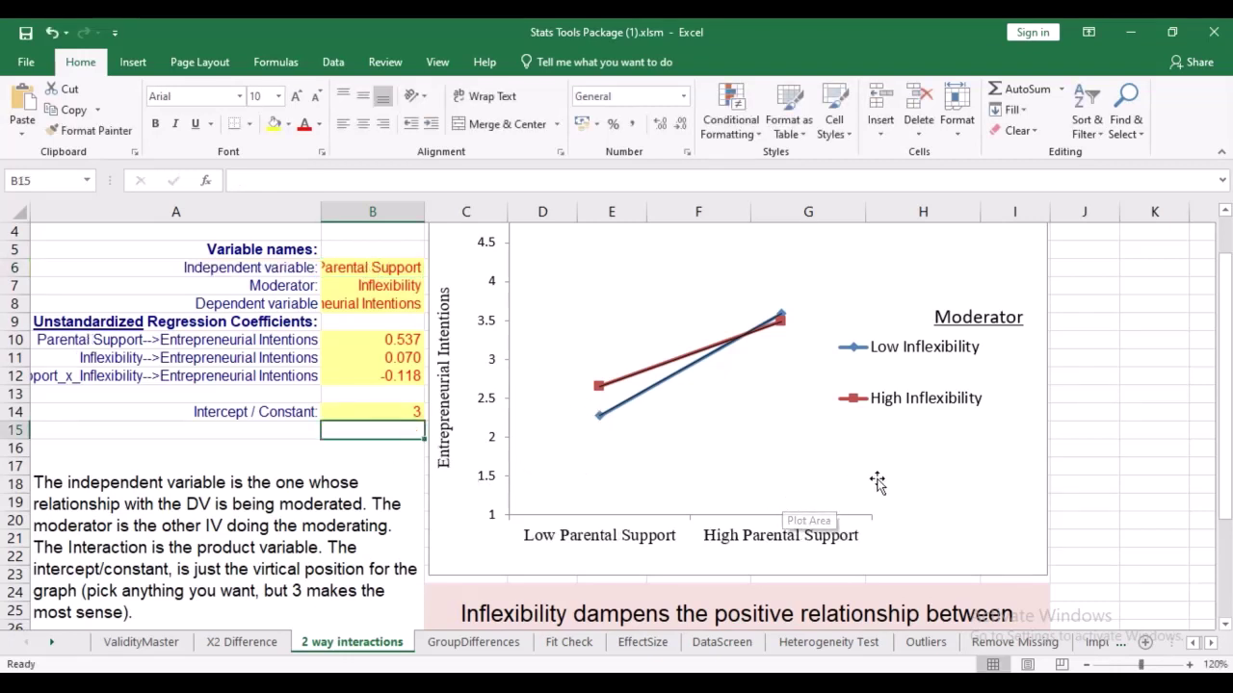
Replace the Moderator heading above the chart legend with Inflexibility.
scroll(950, 395, up, 1)
click(950, 395)
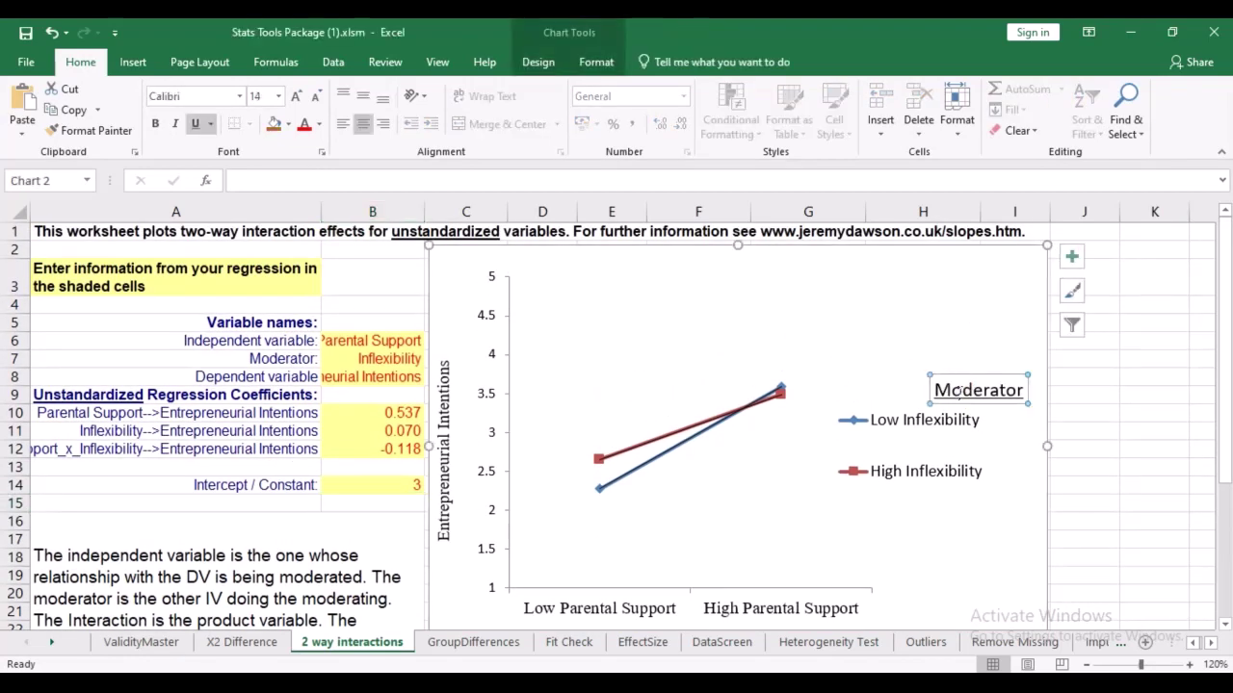
double_click(956, 397)
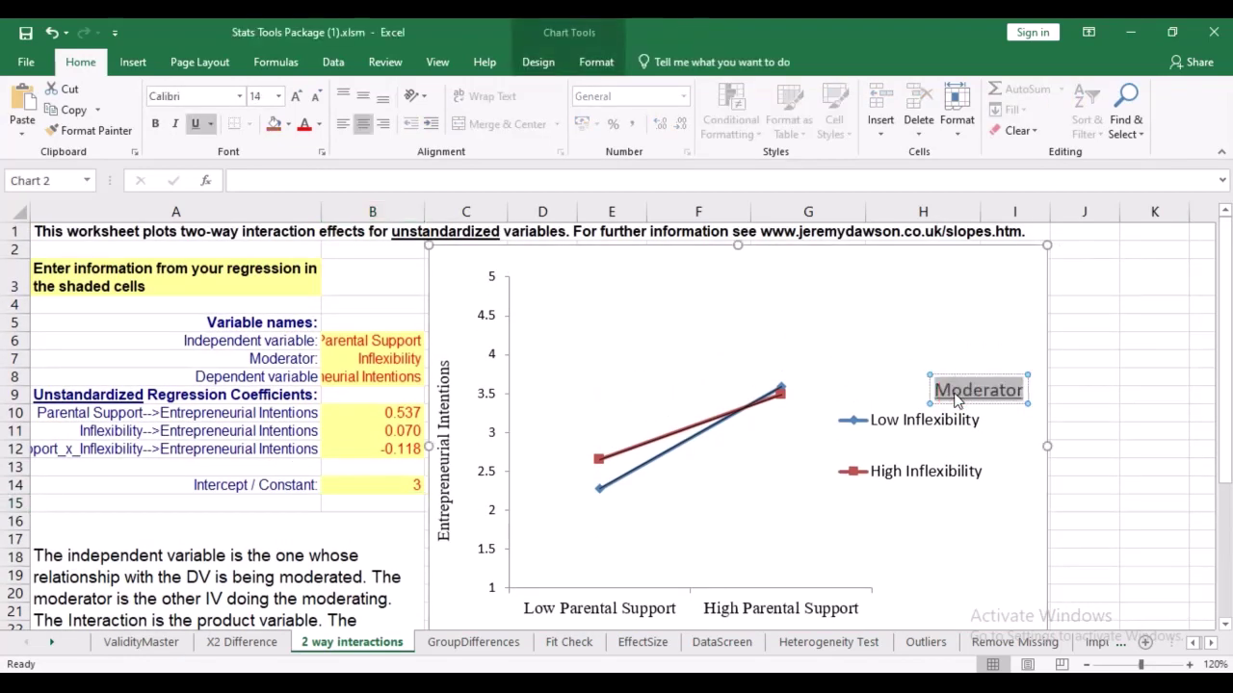
text(Infl)
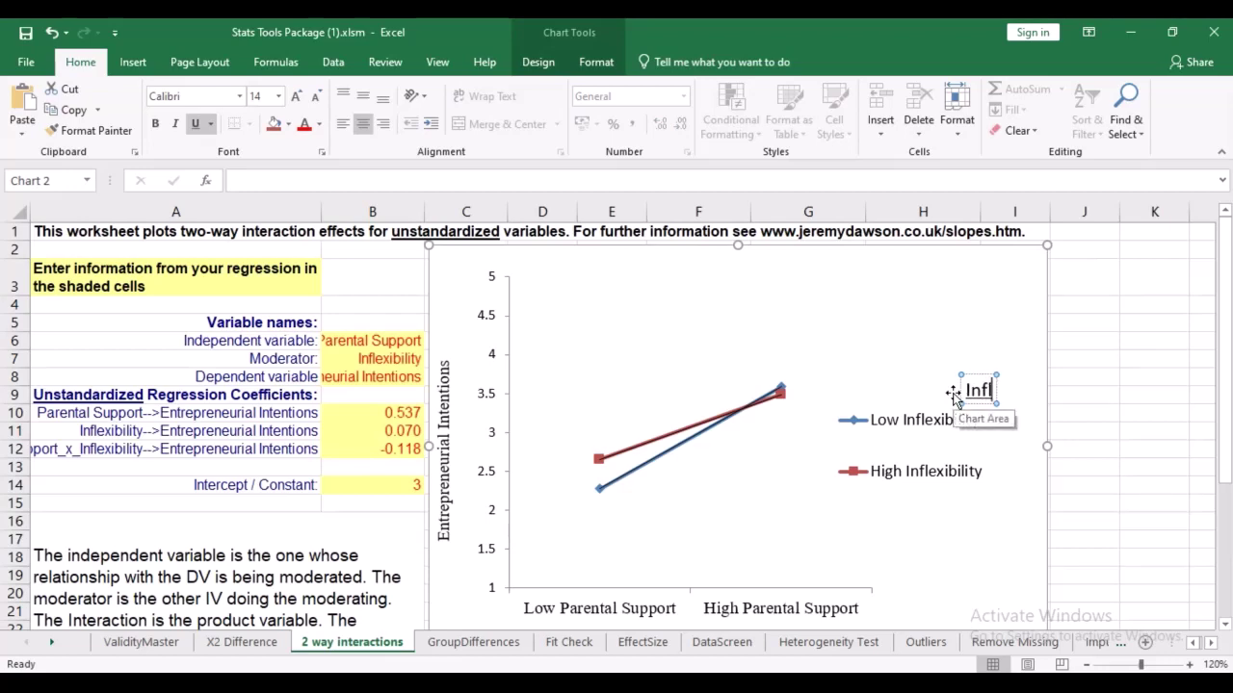
text(exibility)
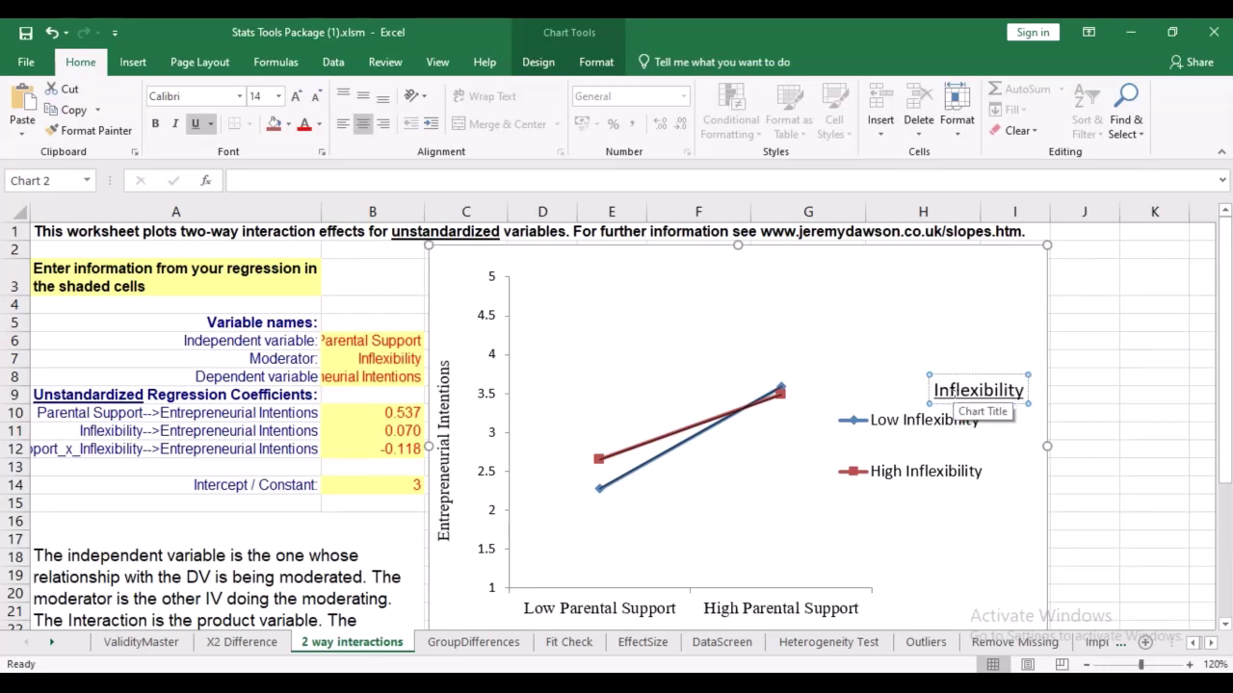
Format the Inflexibility heading above the chart legend in Times New Roman at 12 pt.
double_click(957, 390)
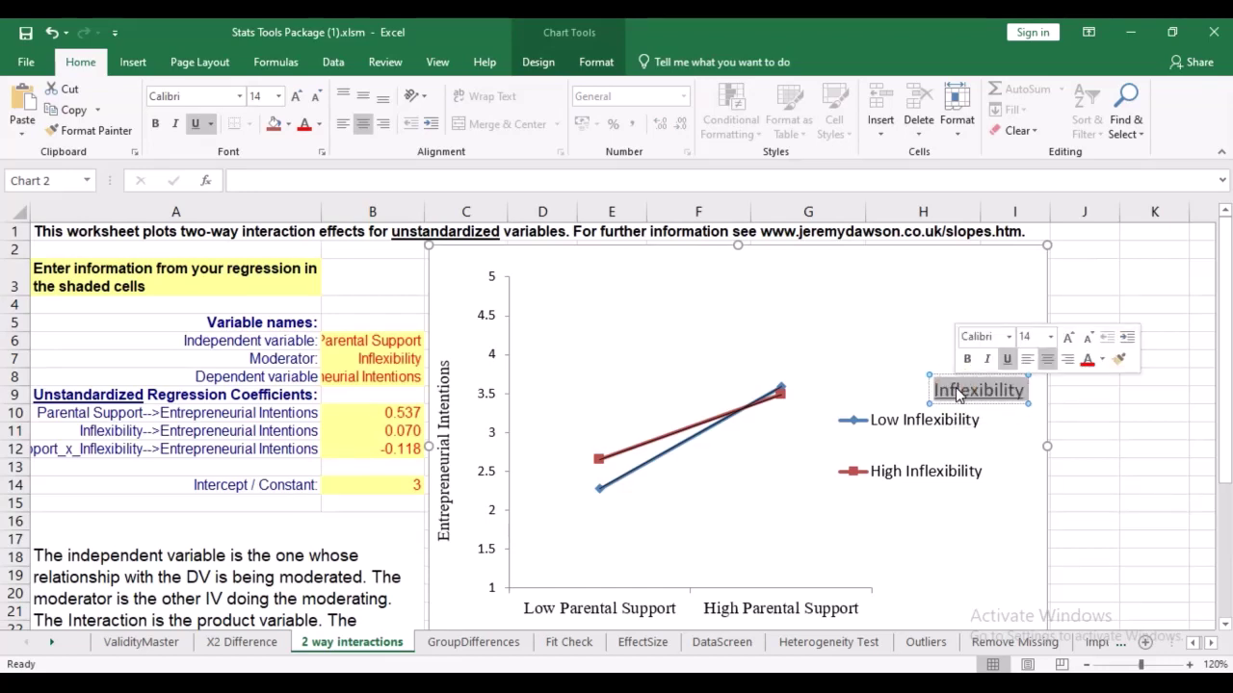
click(982, 335)
text(Times N)
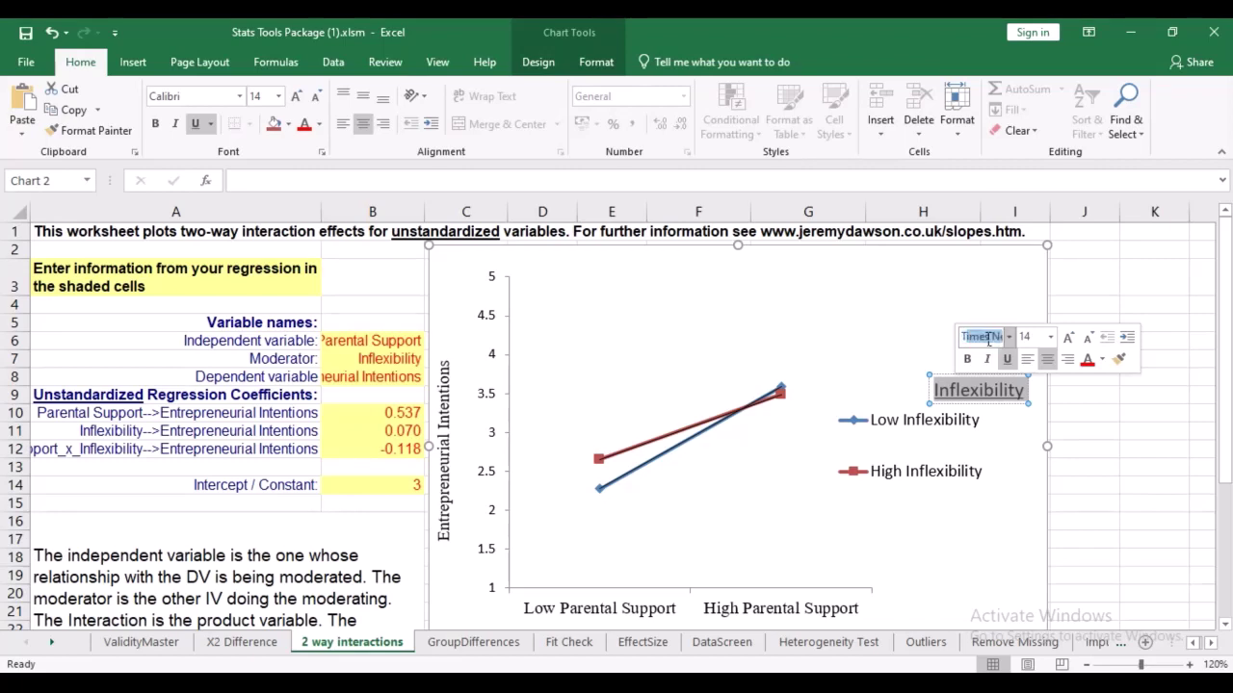
key(Return)
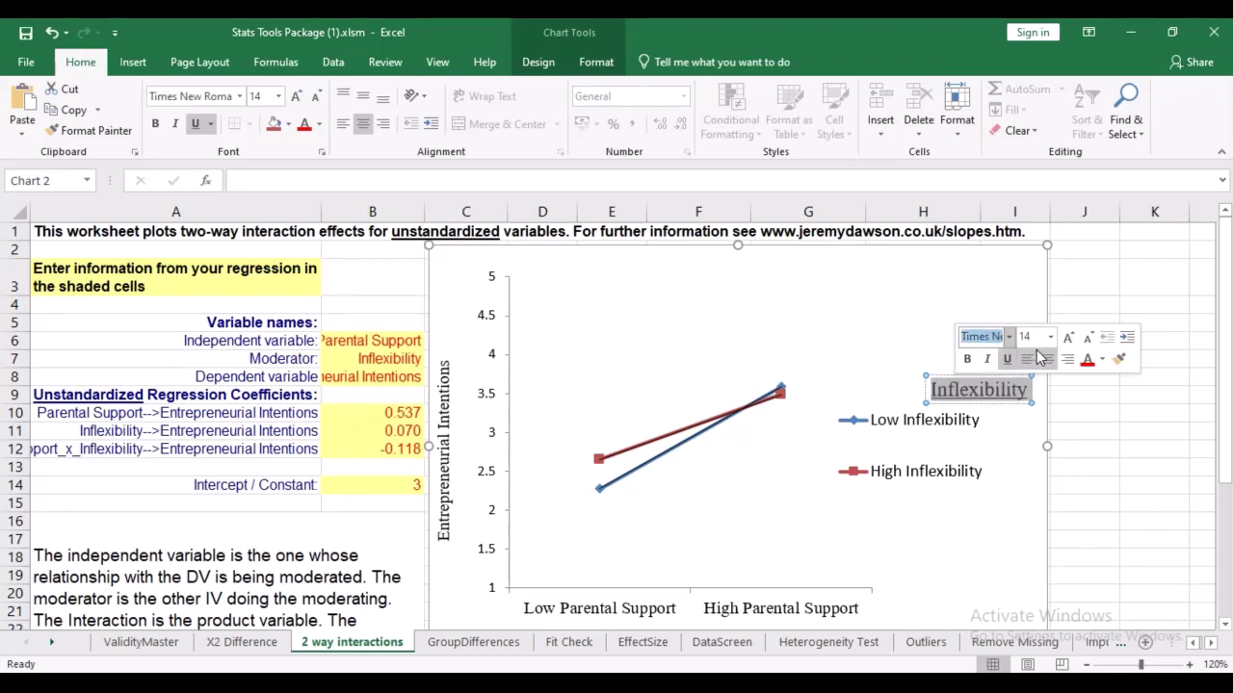
click(1088, 338)
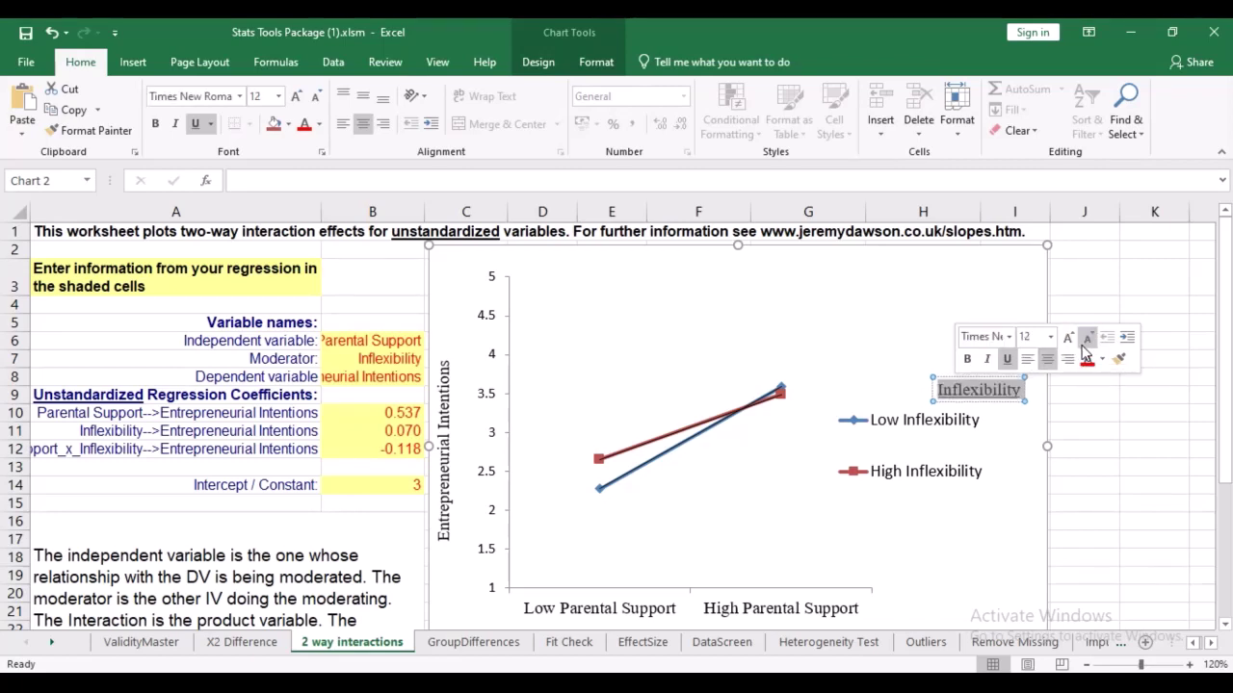
click(786, 359)
Format the chart legend text in Times New Roman and reduce it to 11 pt.
click(922, 420)
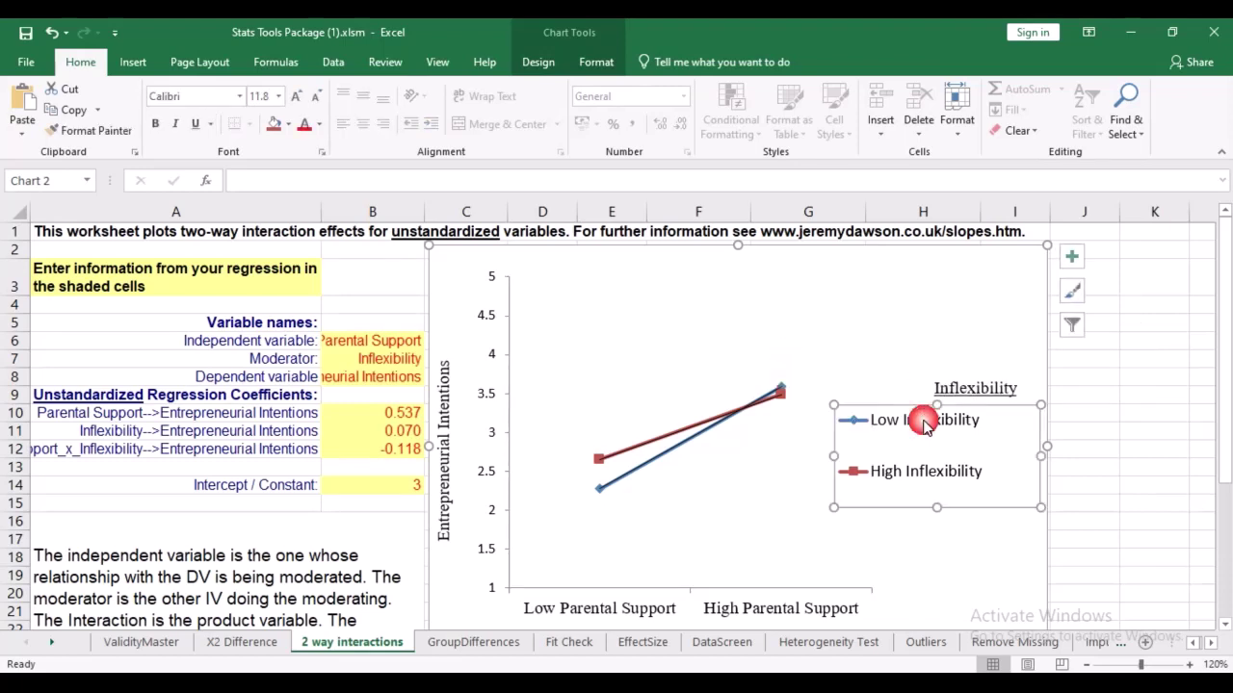
click(178, 97)
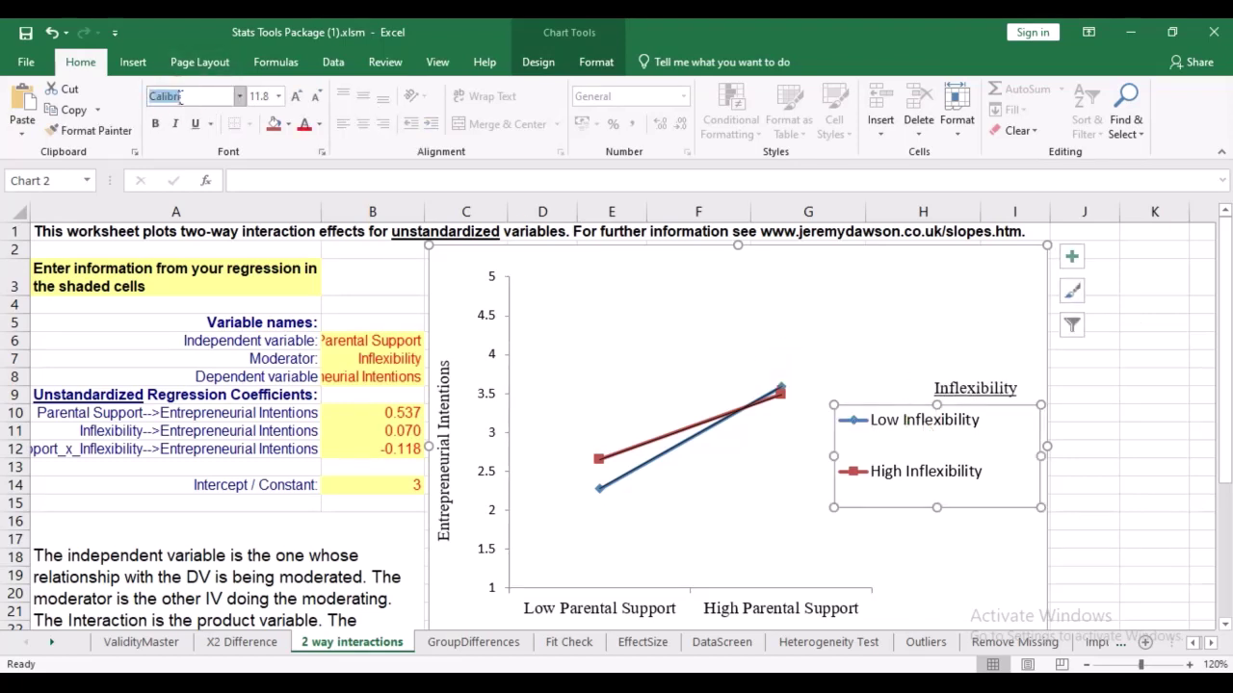
text(Times New Roman)
key(Return)
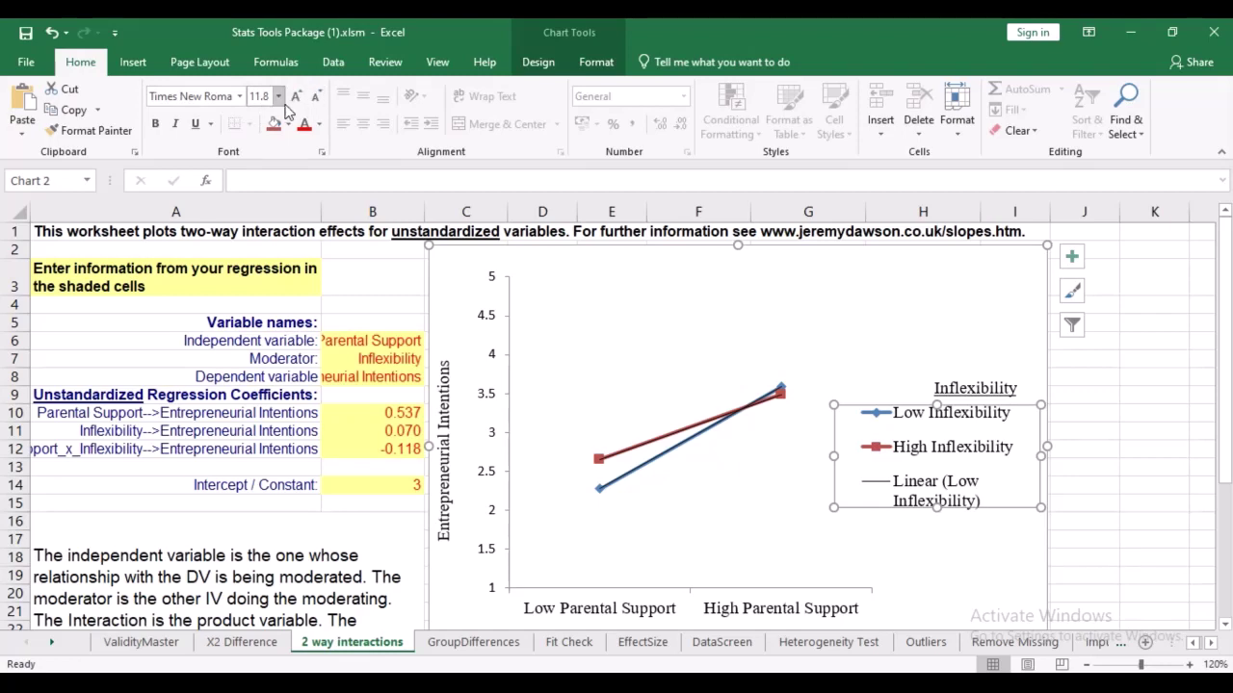
click(316, 106)
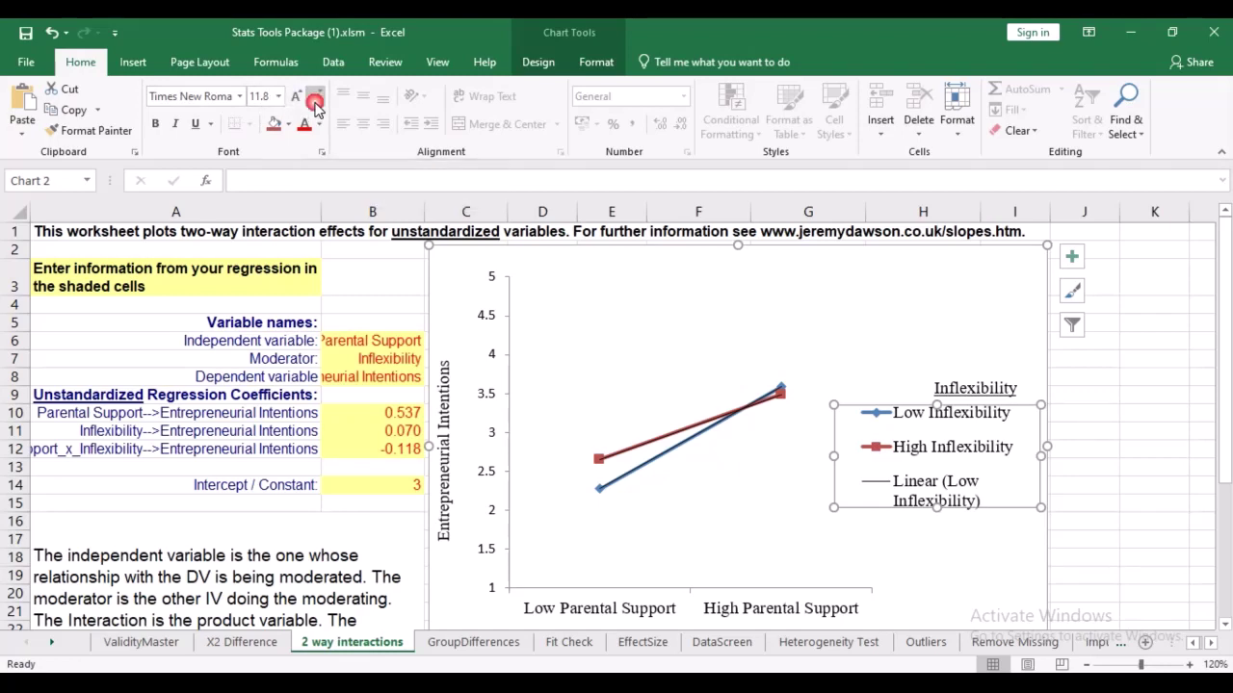
Delete the Linear (High Inflexibility) and Linear (Low Inflexibility) trendline entries from the chart legend.
click(867, 523)
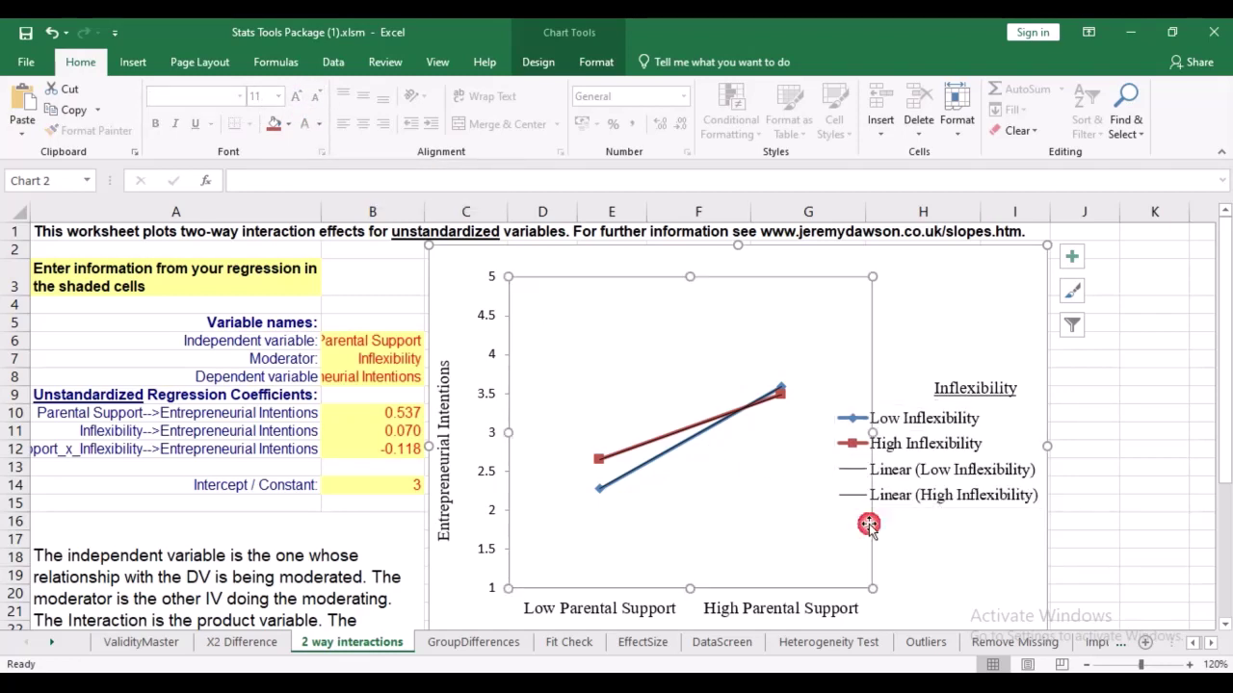
click(974, 495)
click(975, 495)
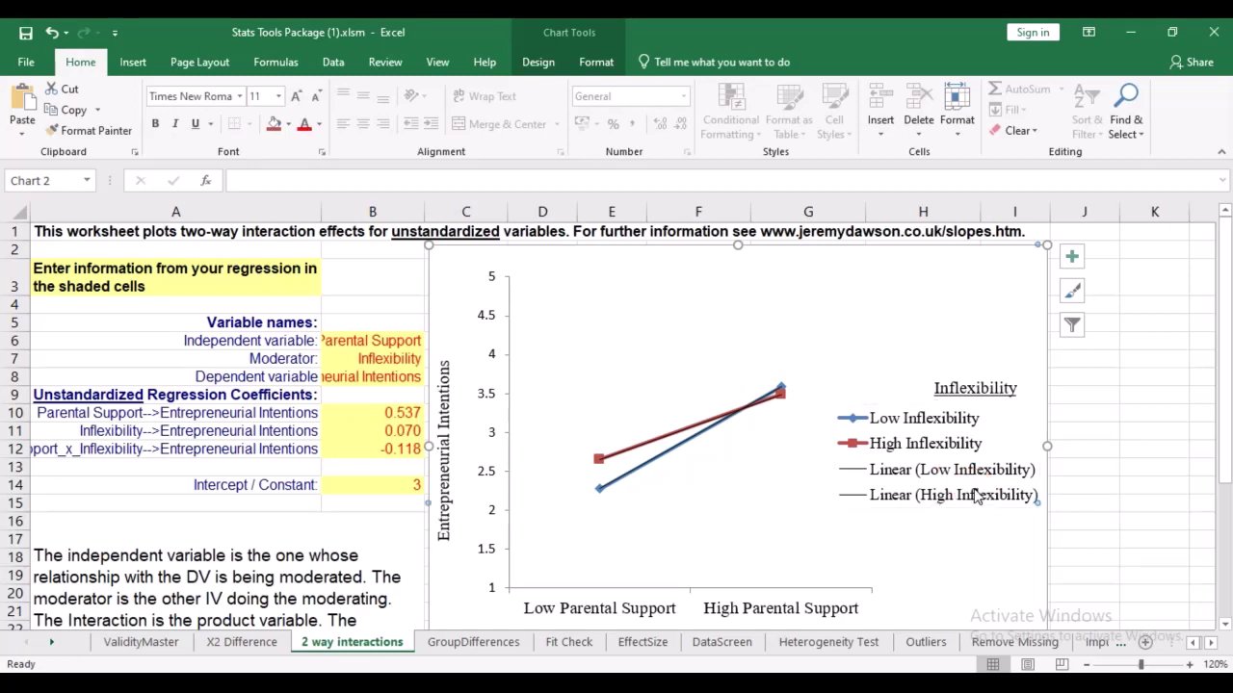
key(Delete)
click(975, 491)
double_click(969, 484)
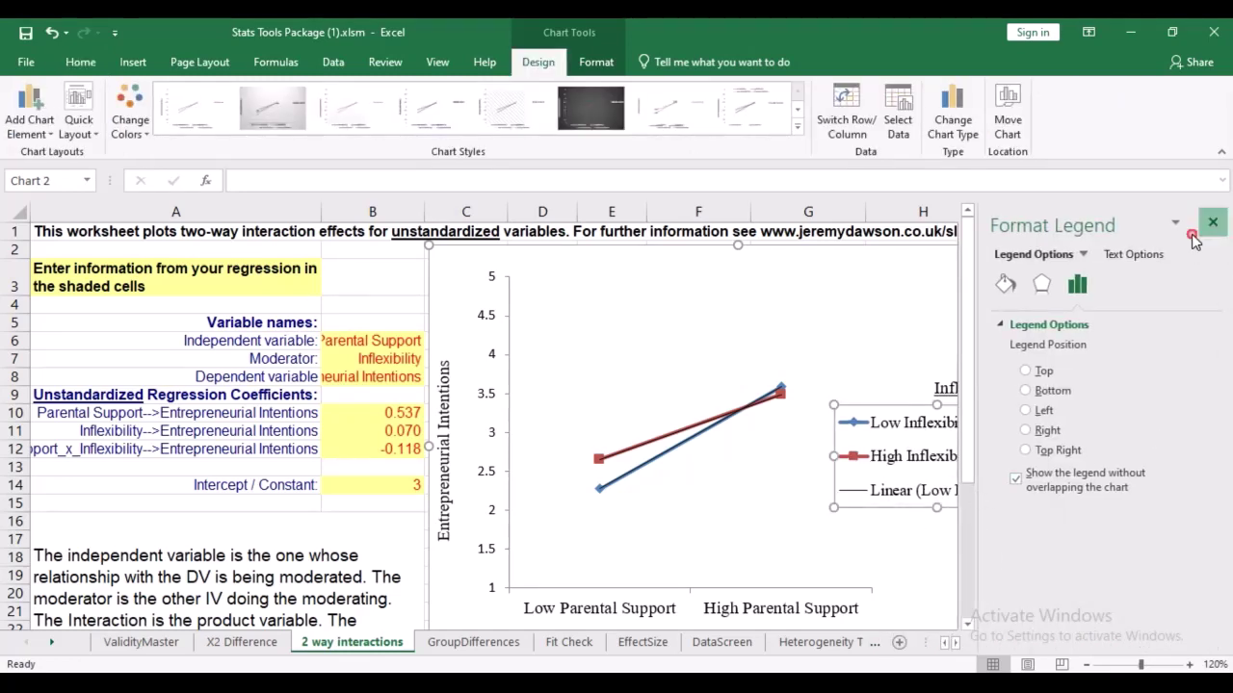
click(1212, 222)
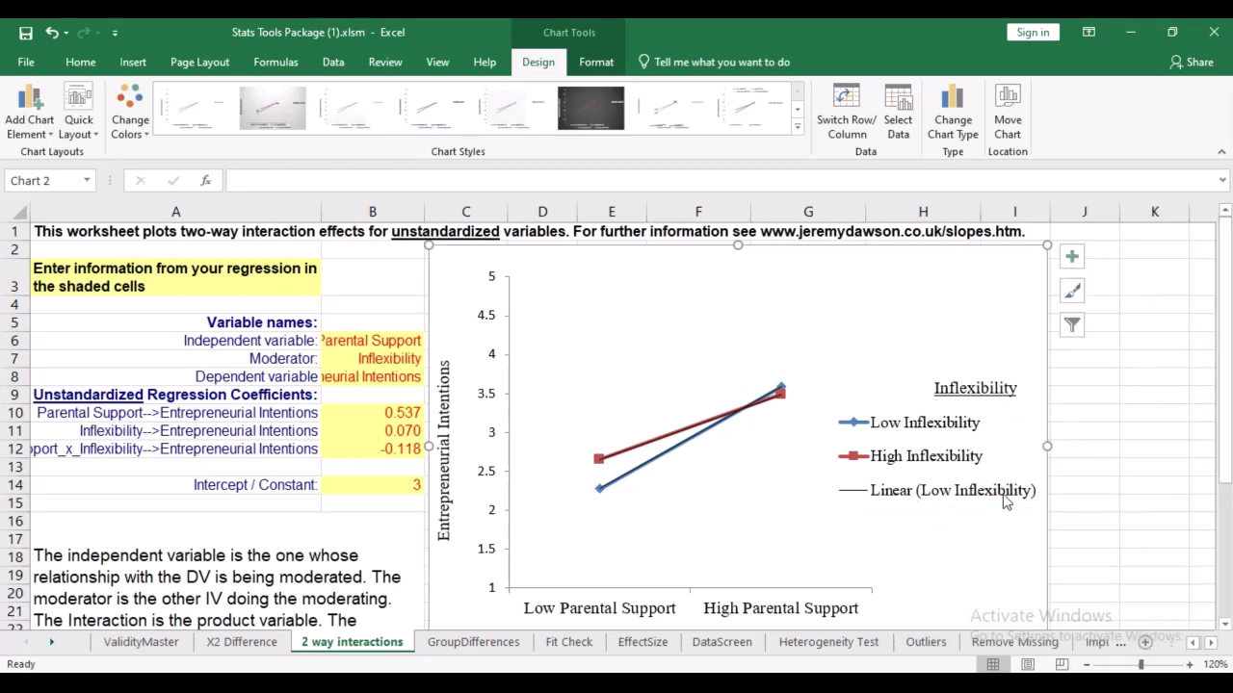
click(1006, 501)
click(1006, 501)
key(Delete)
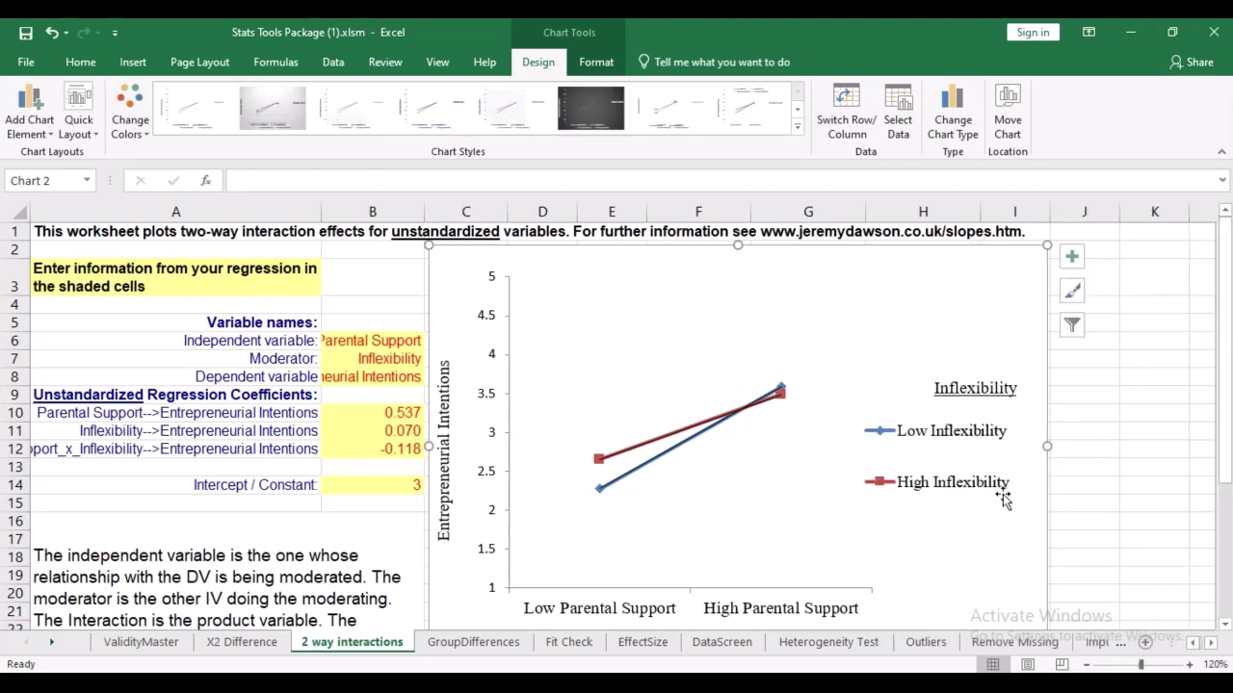
Copy the whole chart and paste it into the Word document below the line Plot interaction graphs (Slope).
right_click(900, 349)
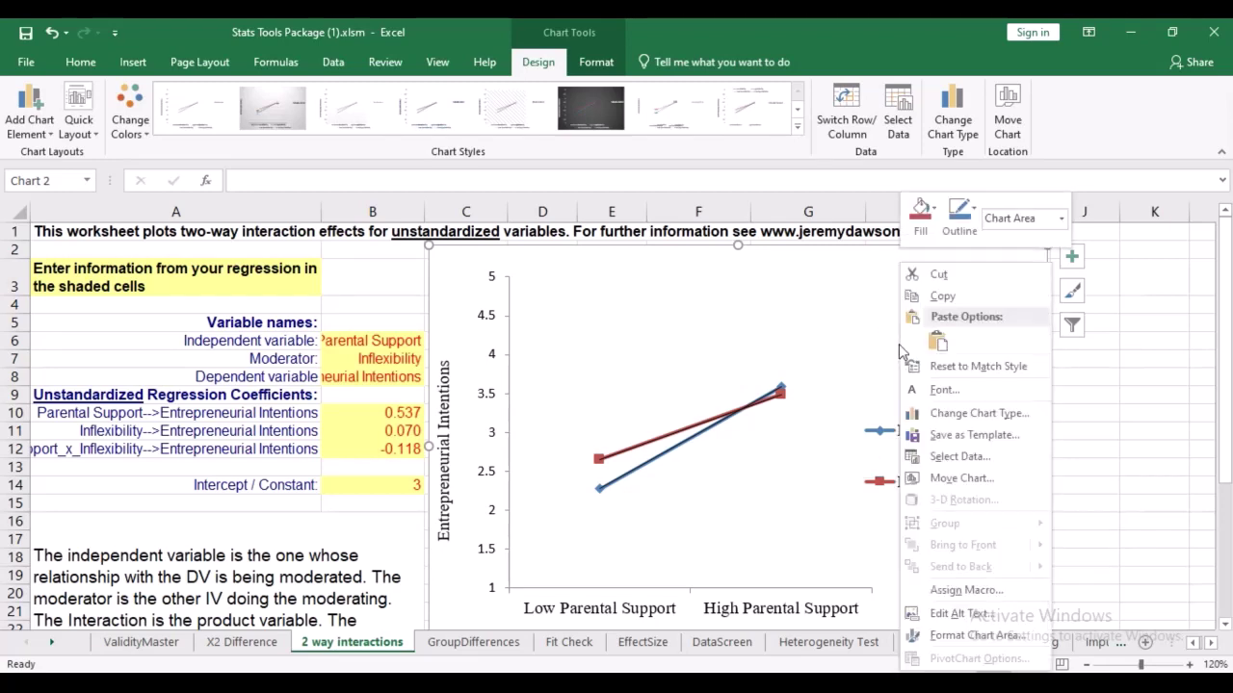
click(942, 296)
key(alt+Tab)
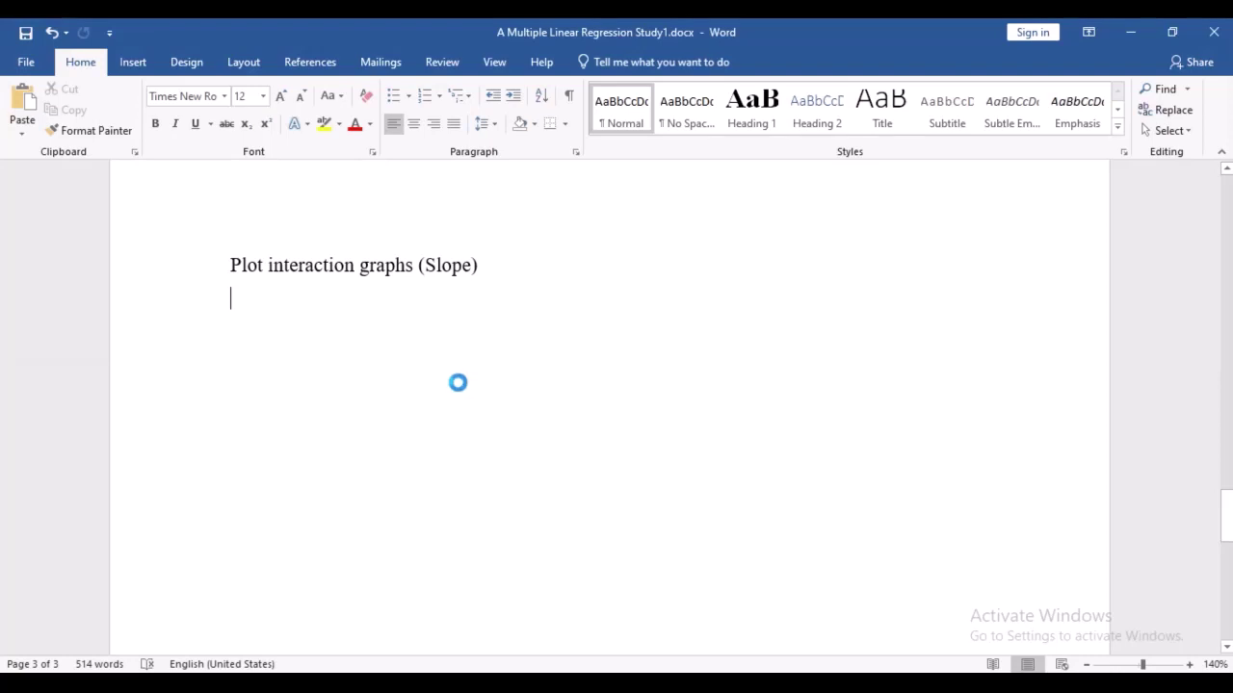
key(ctrl+v)
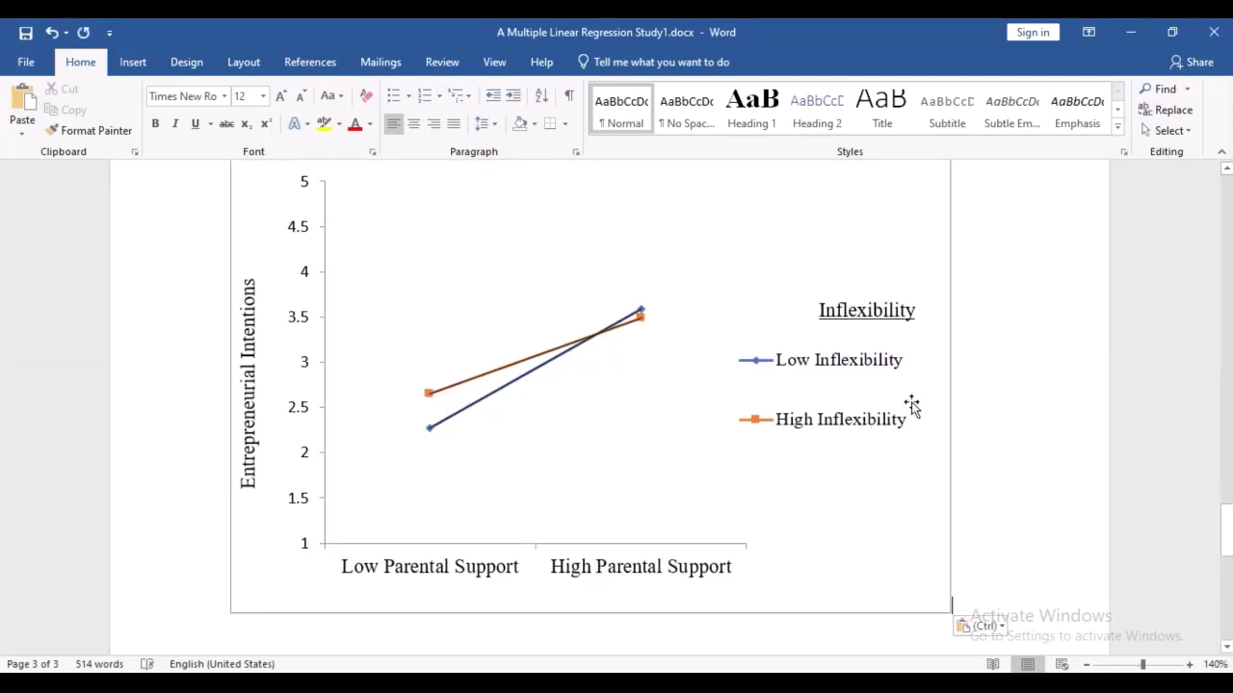
Review the pasted chart and the results paragraph on hypothesis 4a above Table 1.
scroll(631, 490, up, 3)
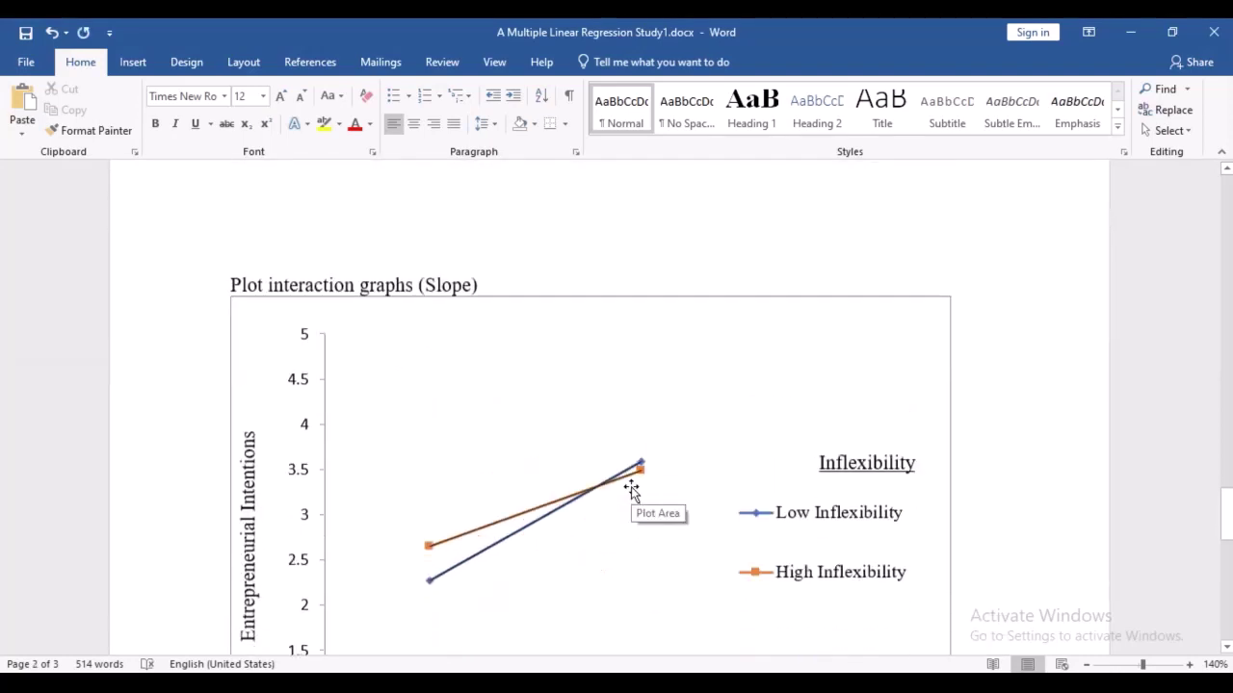
scroll(631, 490, down, 3)
click(472, 523)
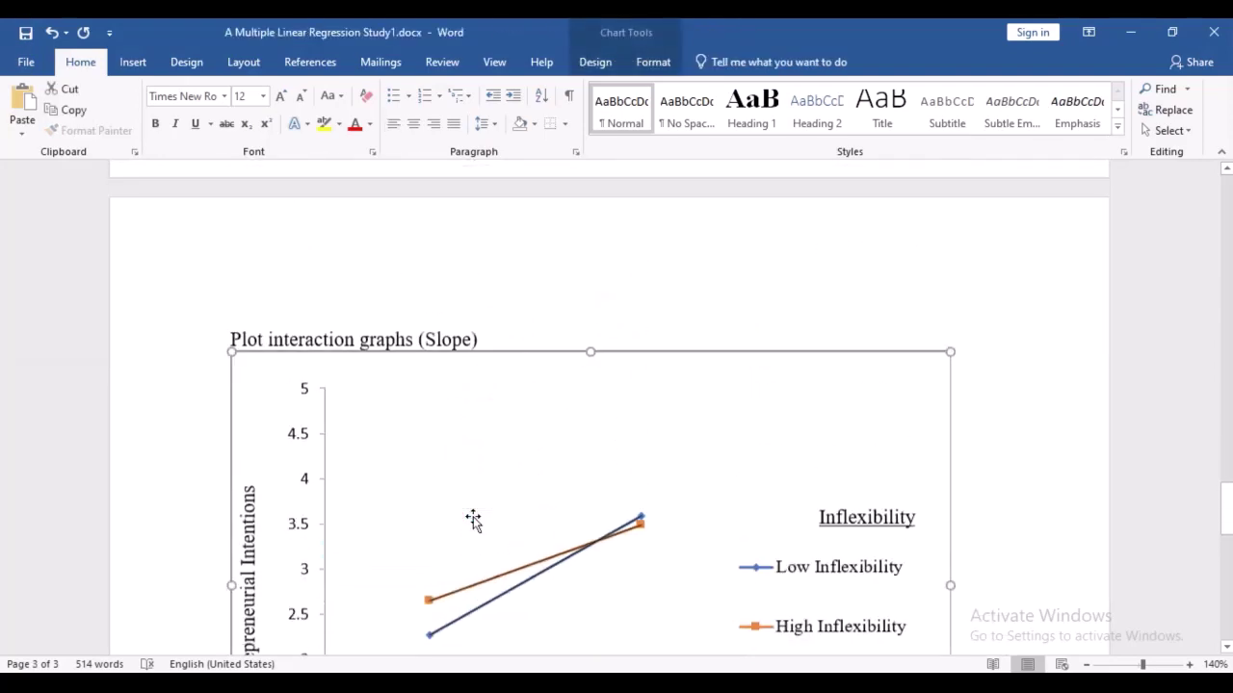
scroll(472, 520, down, 3)
click(559, 446)
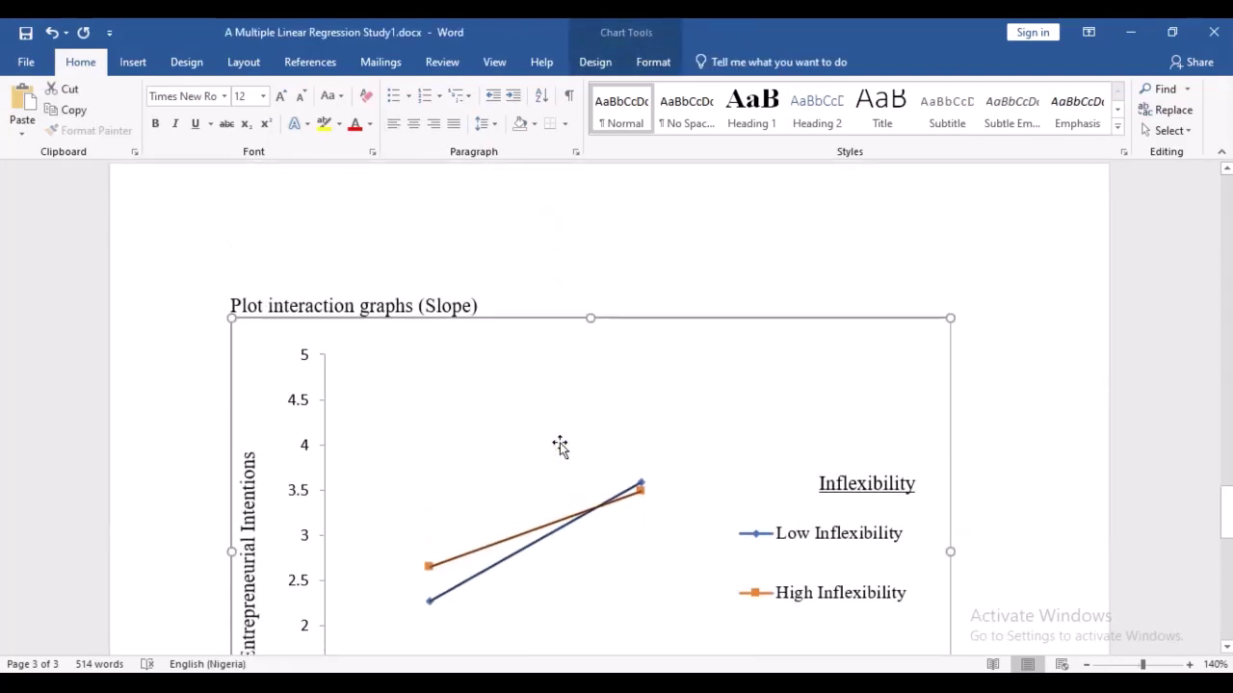
scroll(559, 446, up, 10)
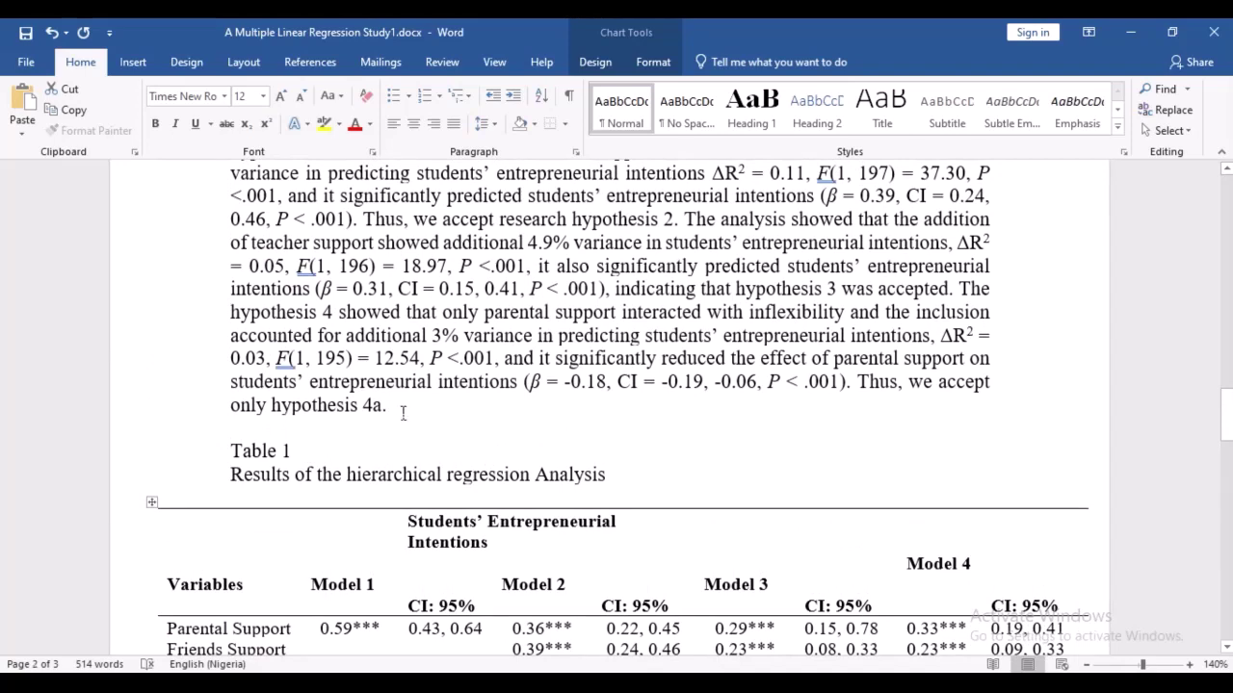
click(415, 415)
key(ctrl+End)
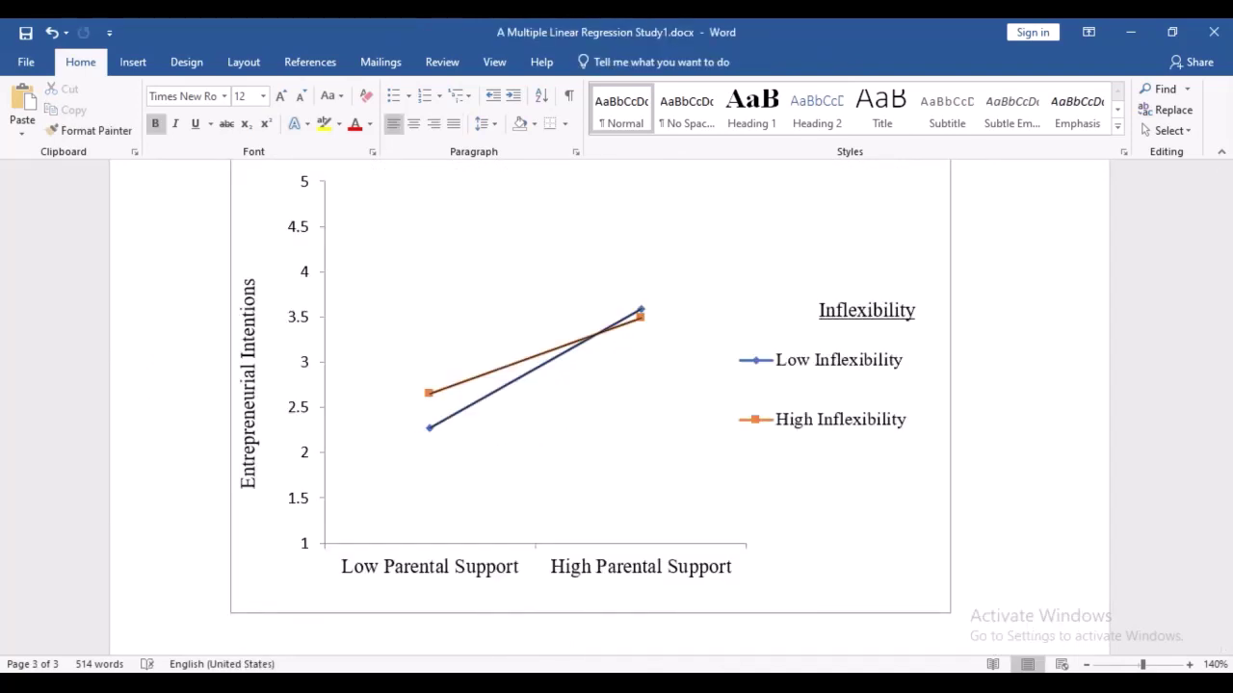
Copy the interpretation statement below the Excel chart into Word on a new line above Table 1, and narrow its box to fit the page.
key(alt+Tab)
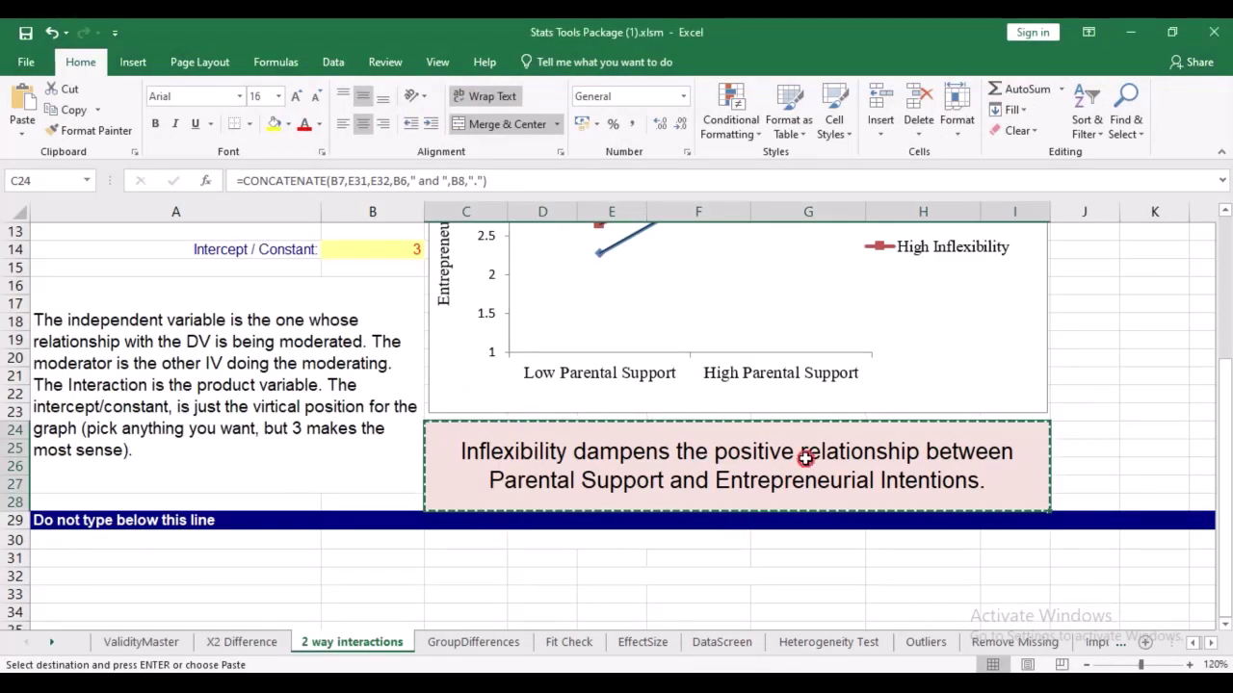
right_click(807, 461)
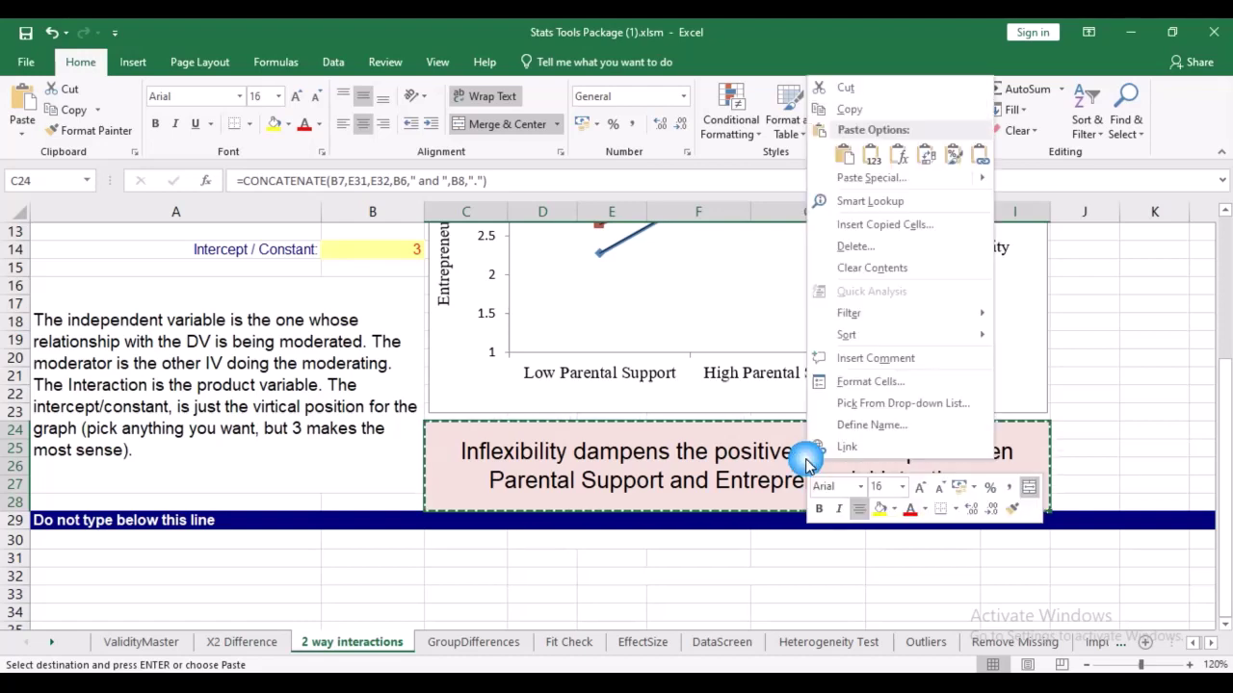
click(898, 108)
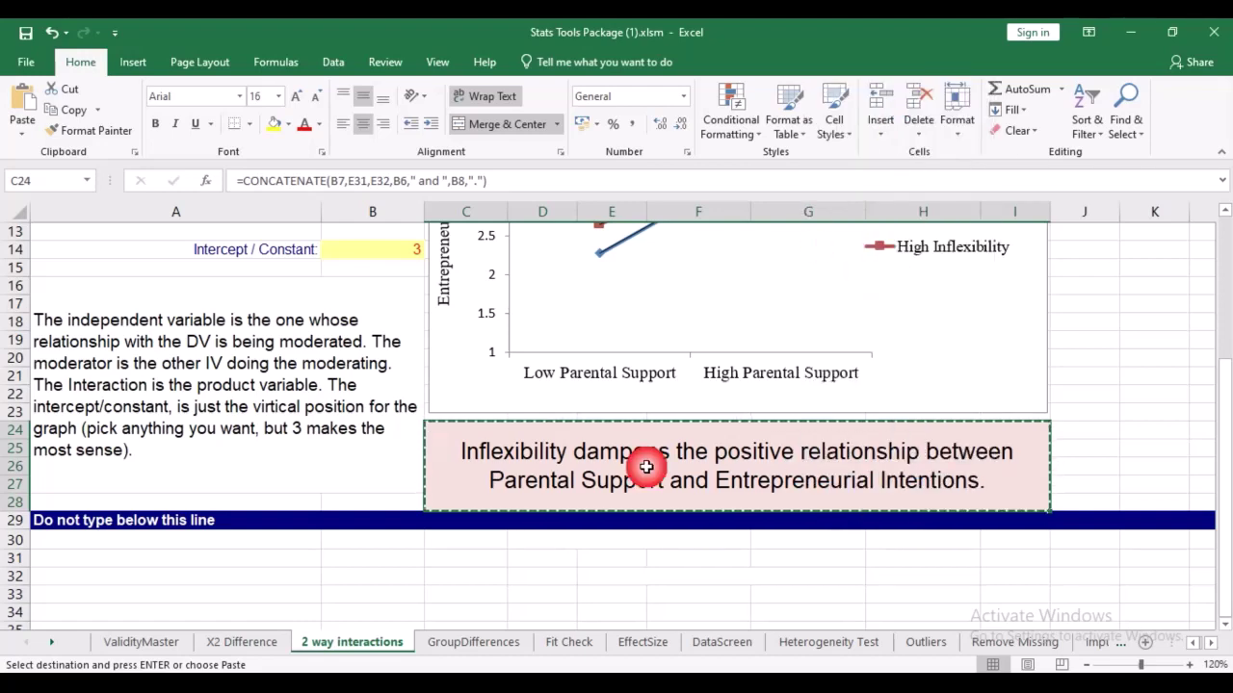
key(alt+Tab)
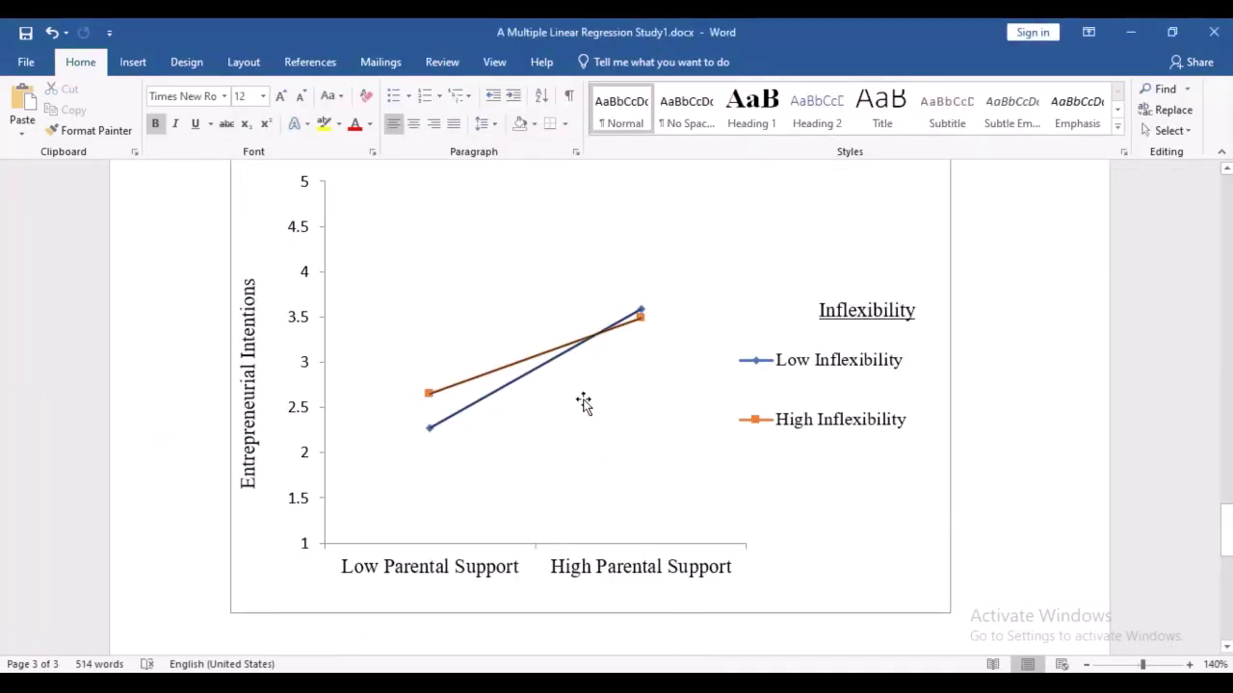
scroll(584, 403, up, 15)
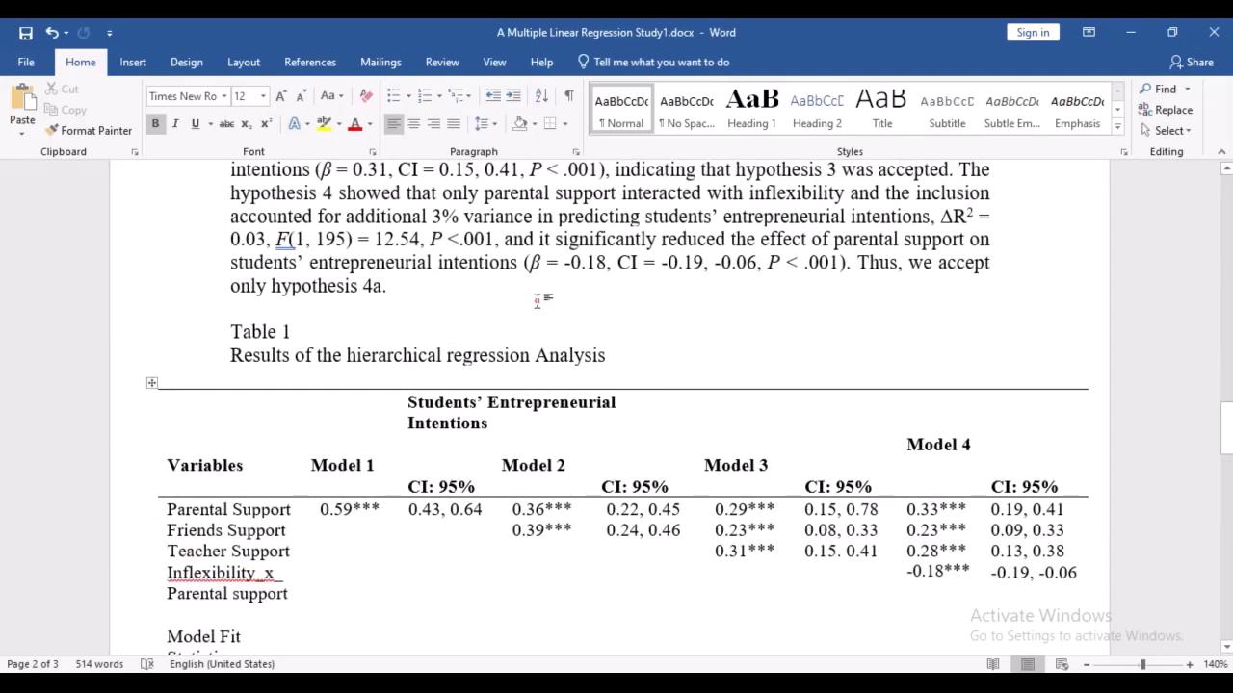
click(536, 301)
key(Return)
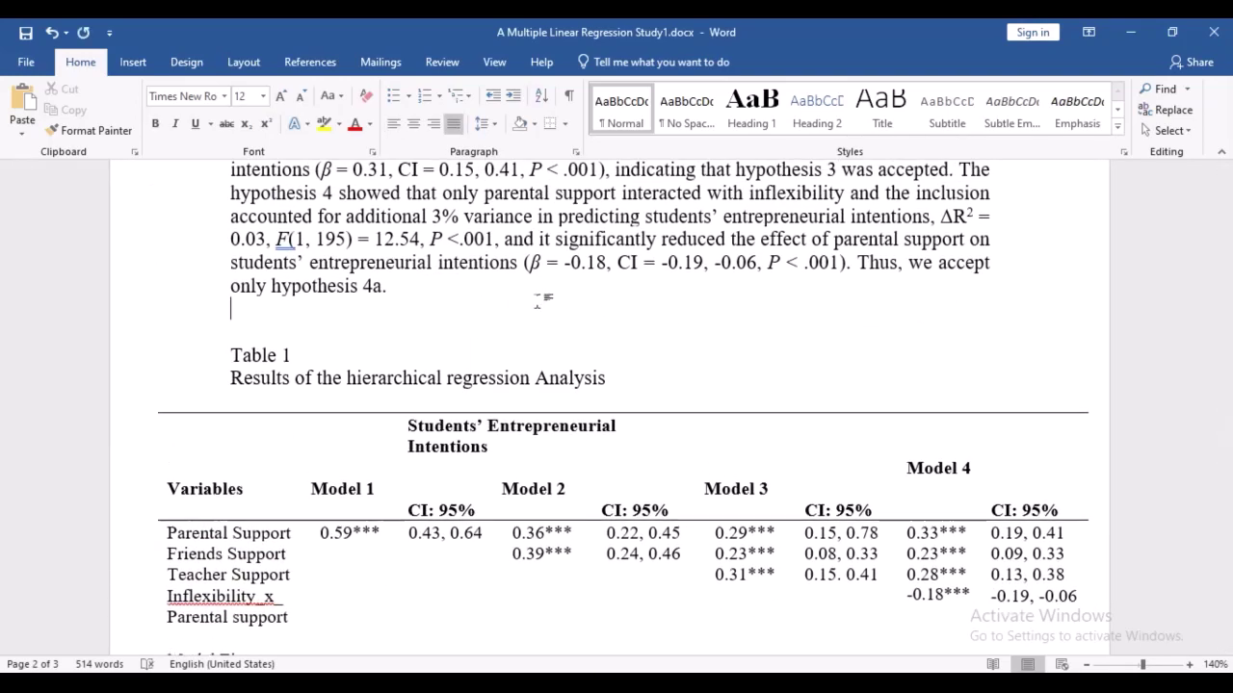
key(ctrl+v)
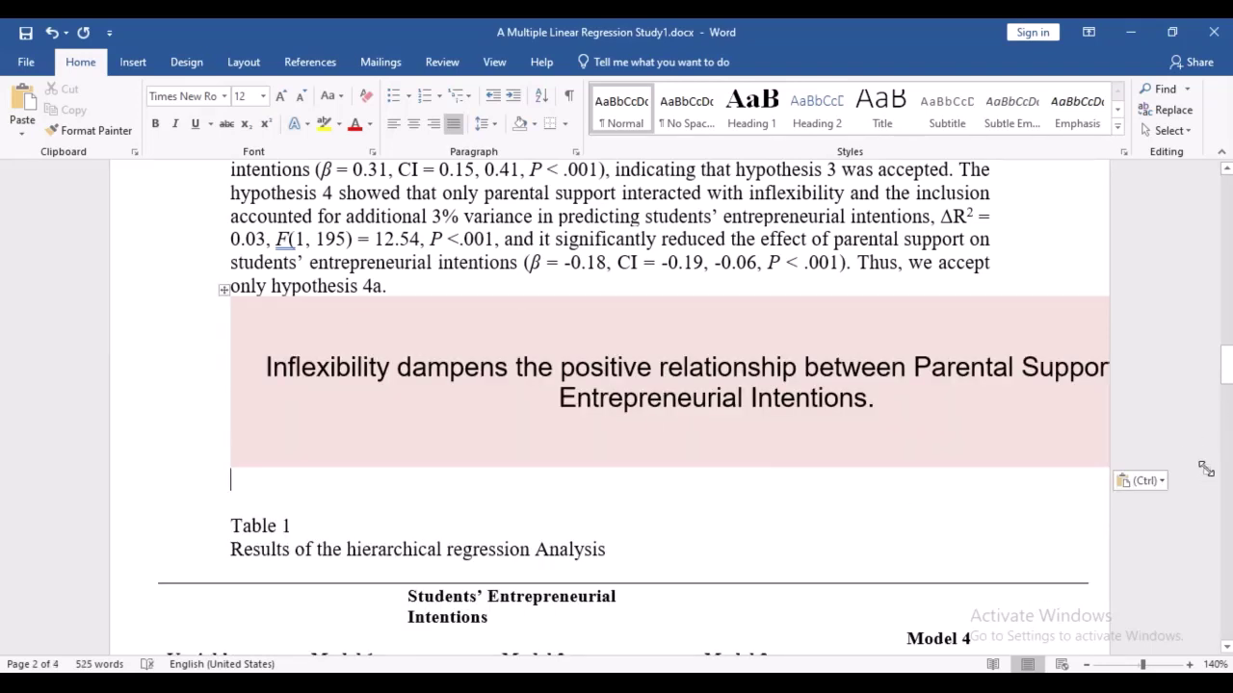
drag(1206, 469, 1086, 462)
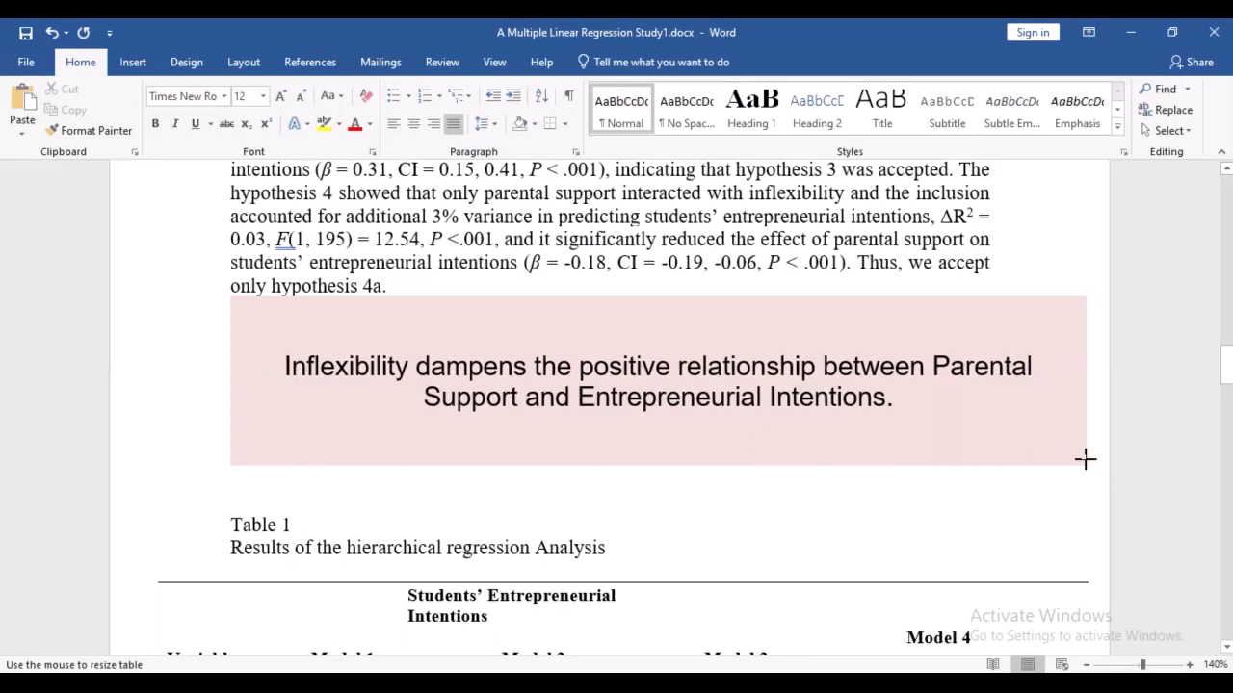
After "only hypothesis 4a." in the results paragraph, begin a new sentence: "The interaction slop shows that higher inflexibility dampens".
click(408, 284)
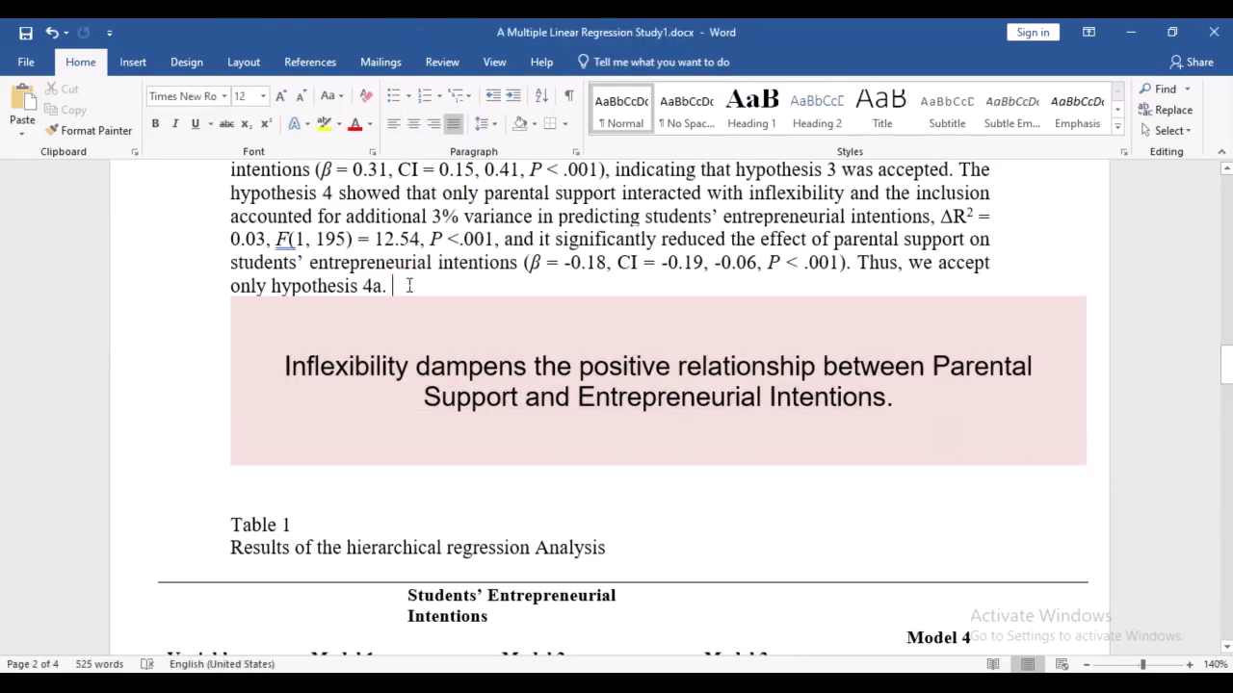
text(the)
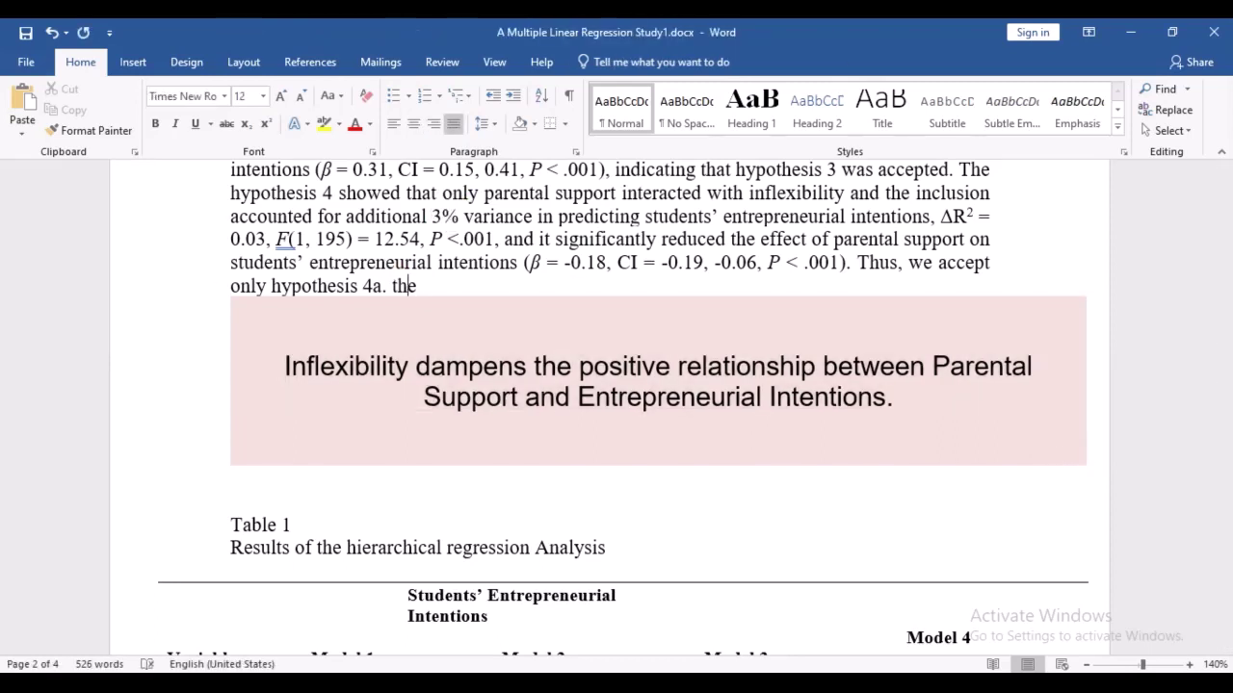
double_click(394, 287)
text(The interactio)
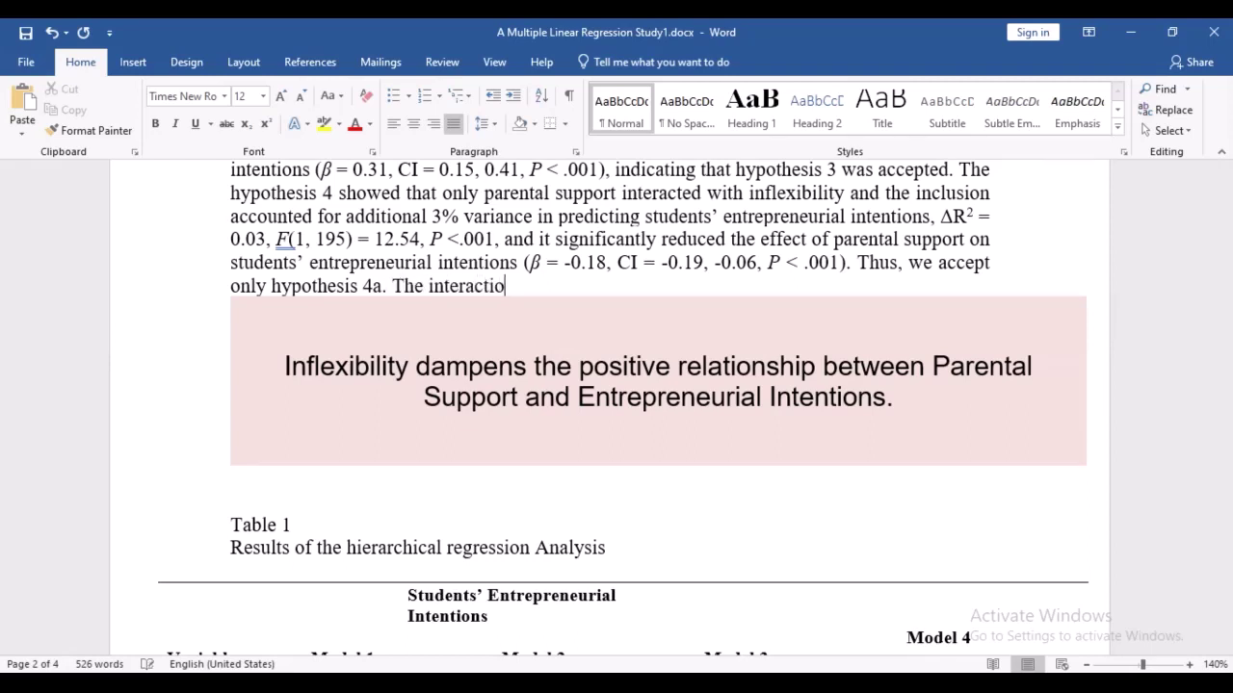
text(n slop shows that)
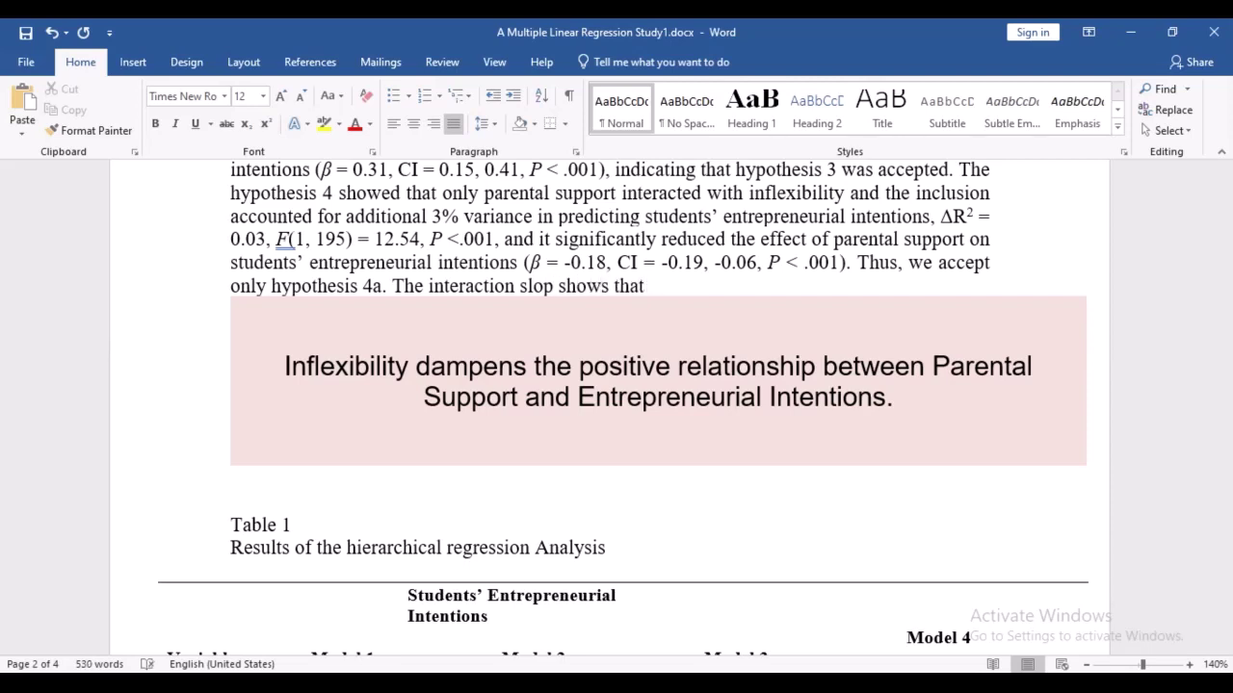
text( infl)
key(BackSpace)
key(BackSpace)
key(BackSpace)
text(higher inl)
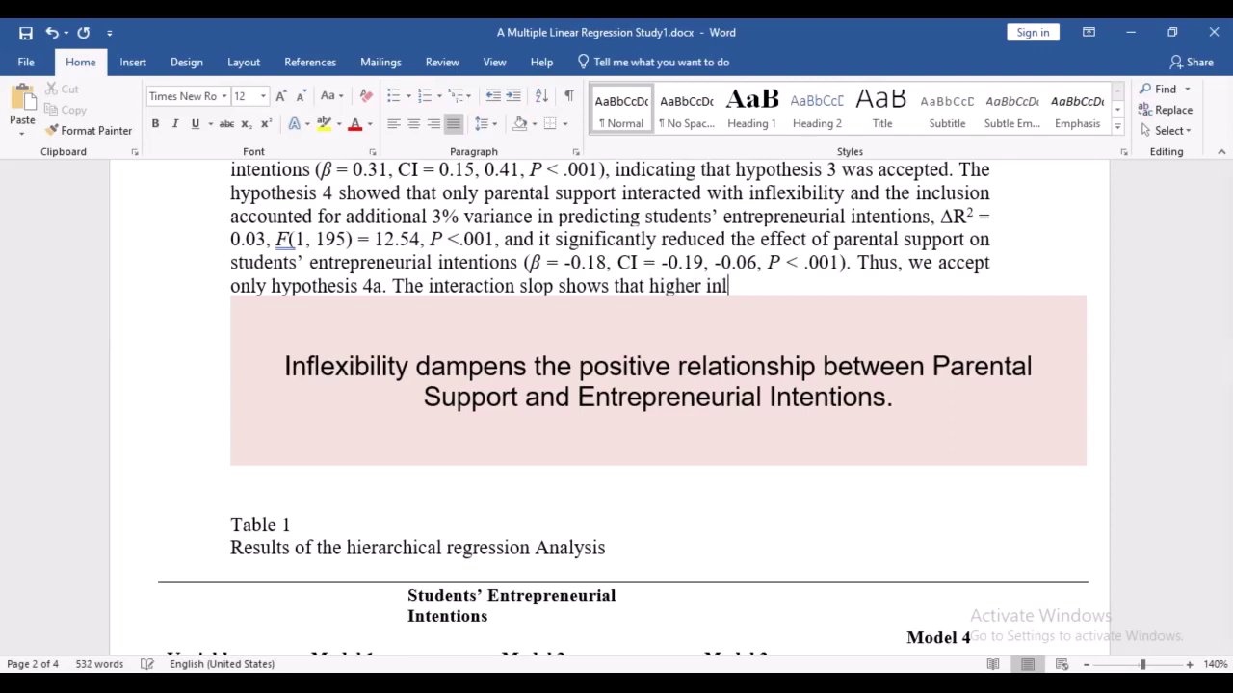
text(exibility)
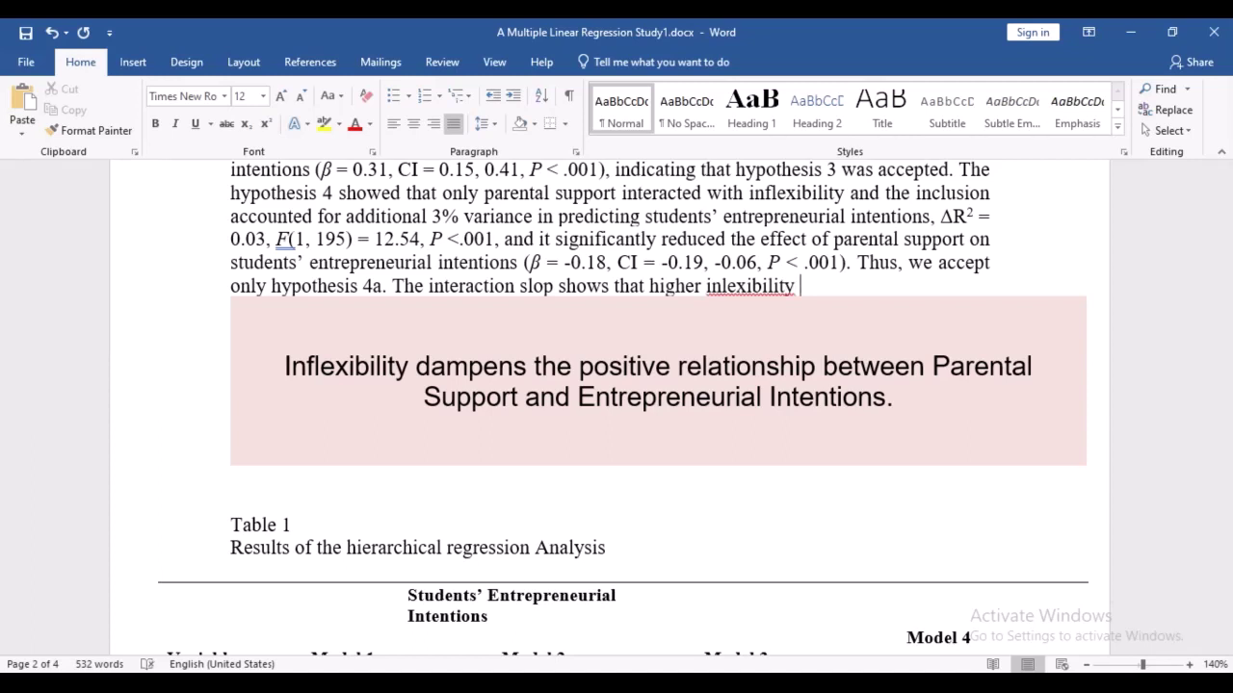
text( dampens)
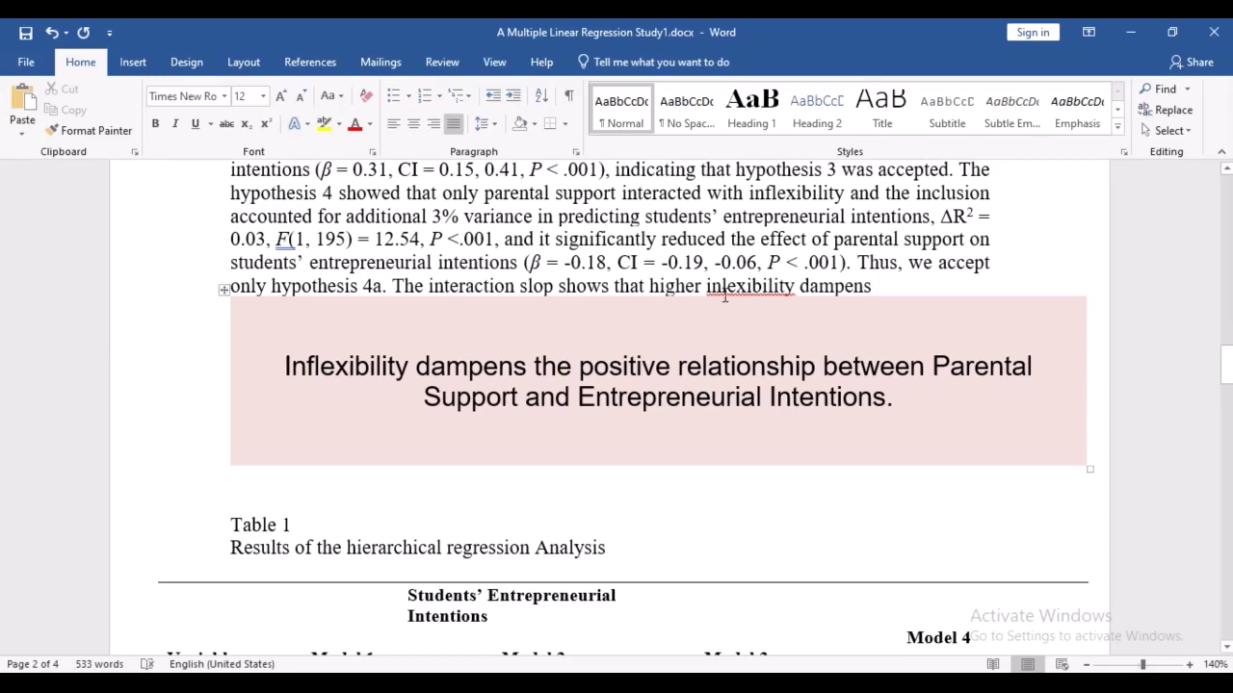
click(724, 295)
text(f)
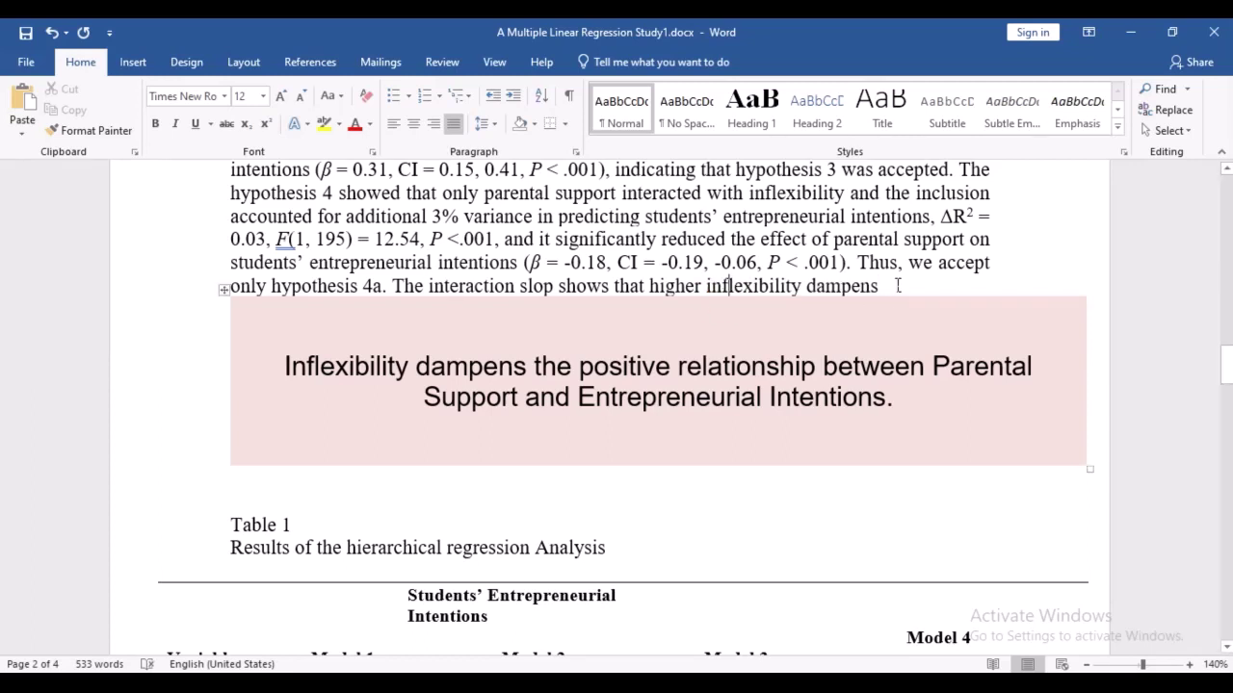
Complete the new closing sentence with "the positive effect of parental support and students' entrepreneurial intentions.".
click(898, 285)
text(the p)
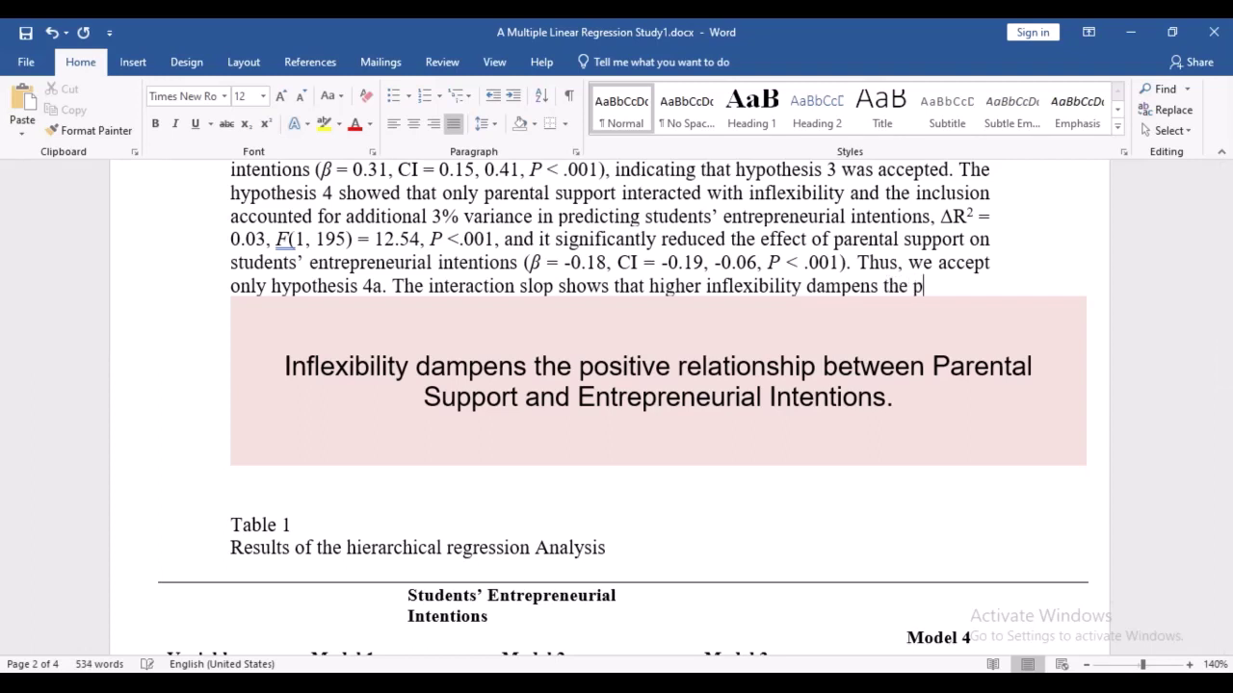
text(ositive )
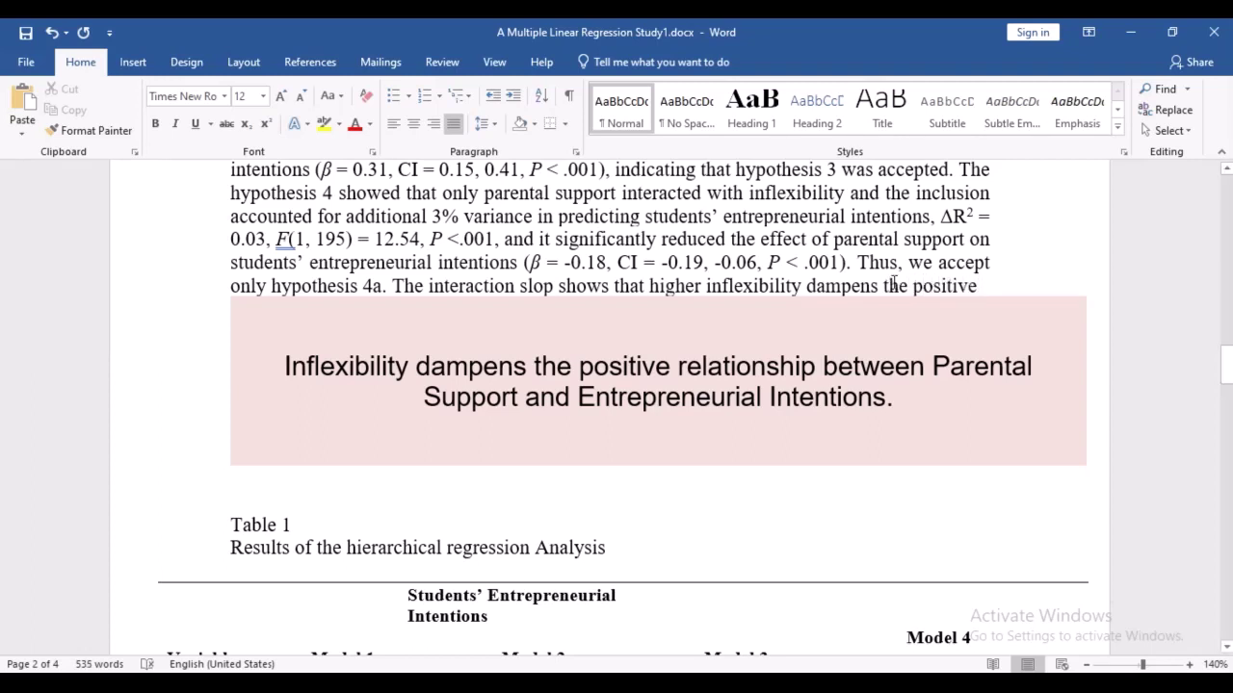
text(effect of)
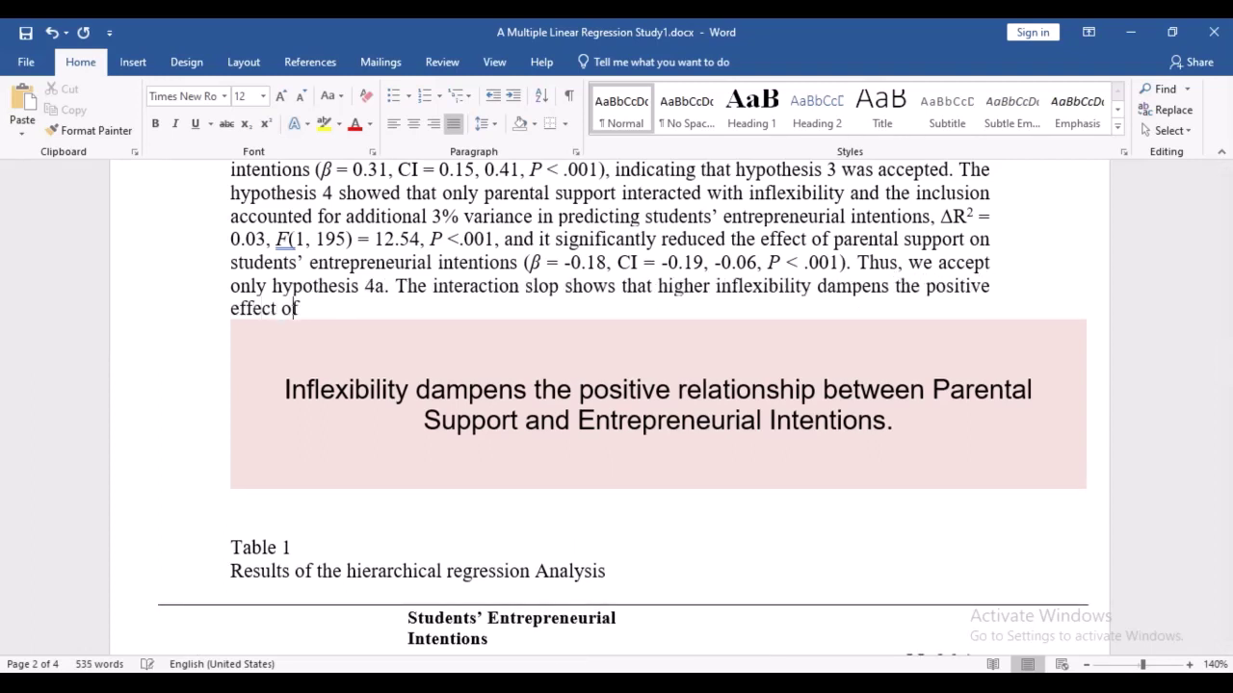
text( parental)
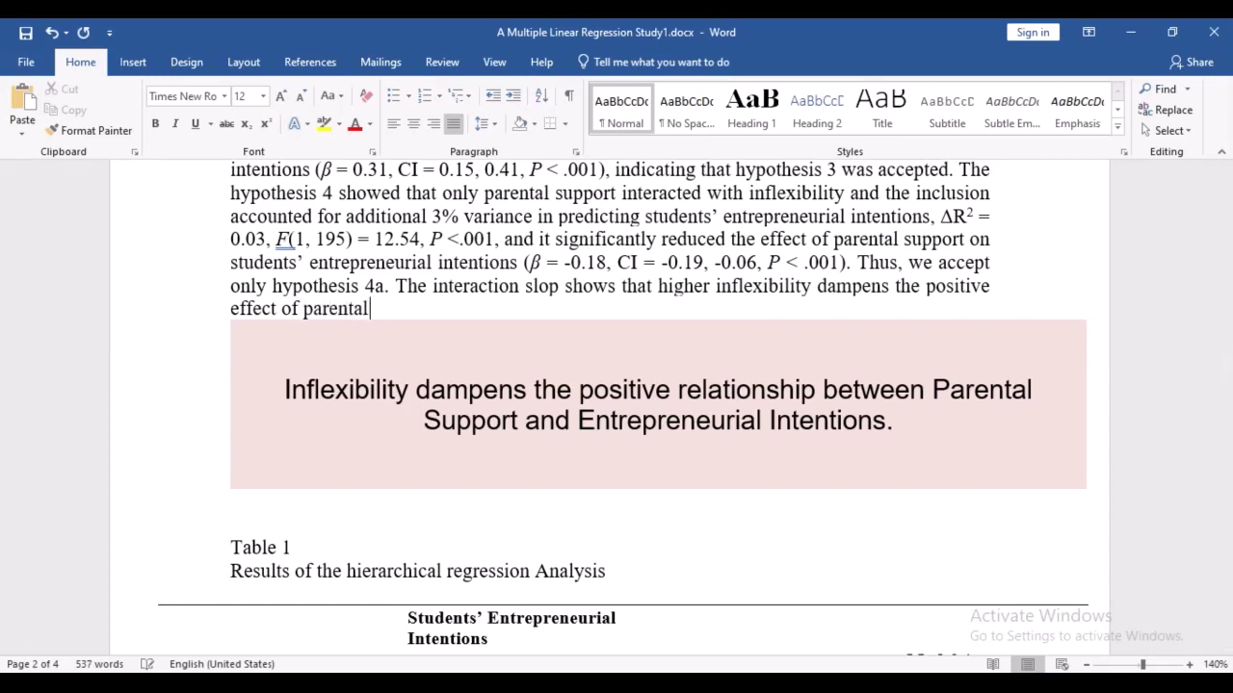
text( support and )
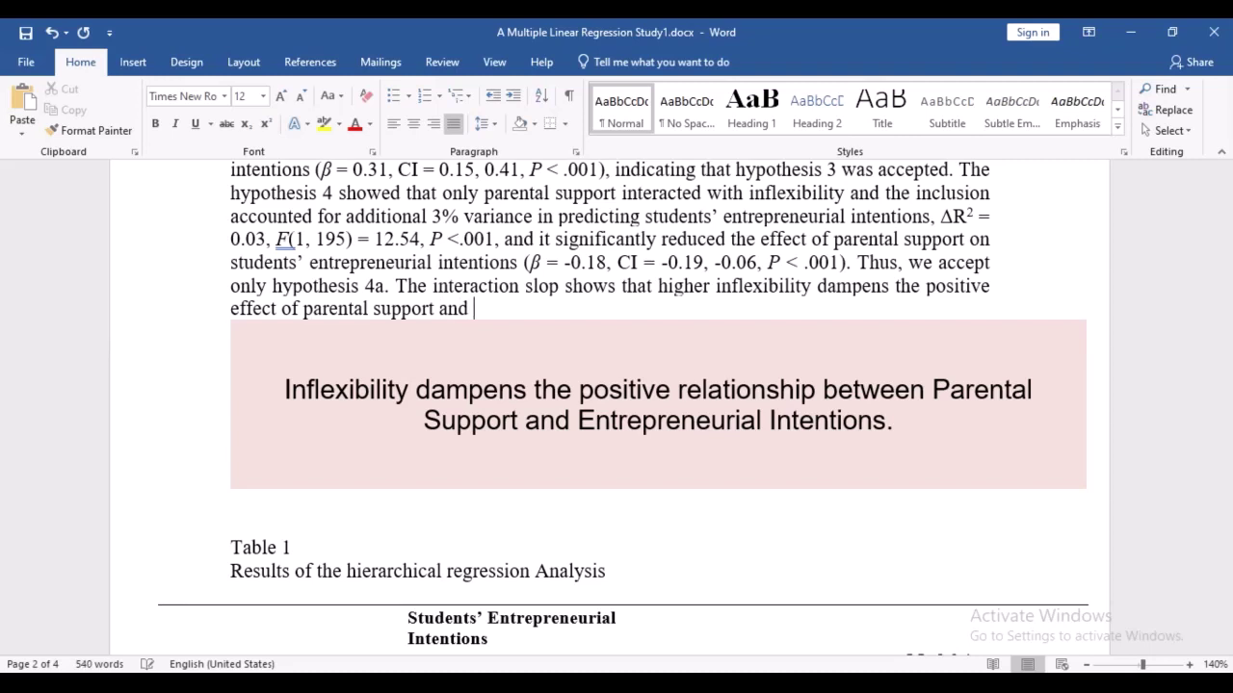
text(students)
text(')
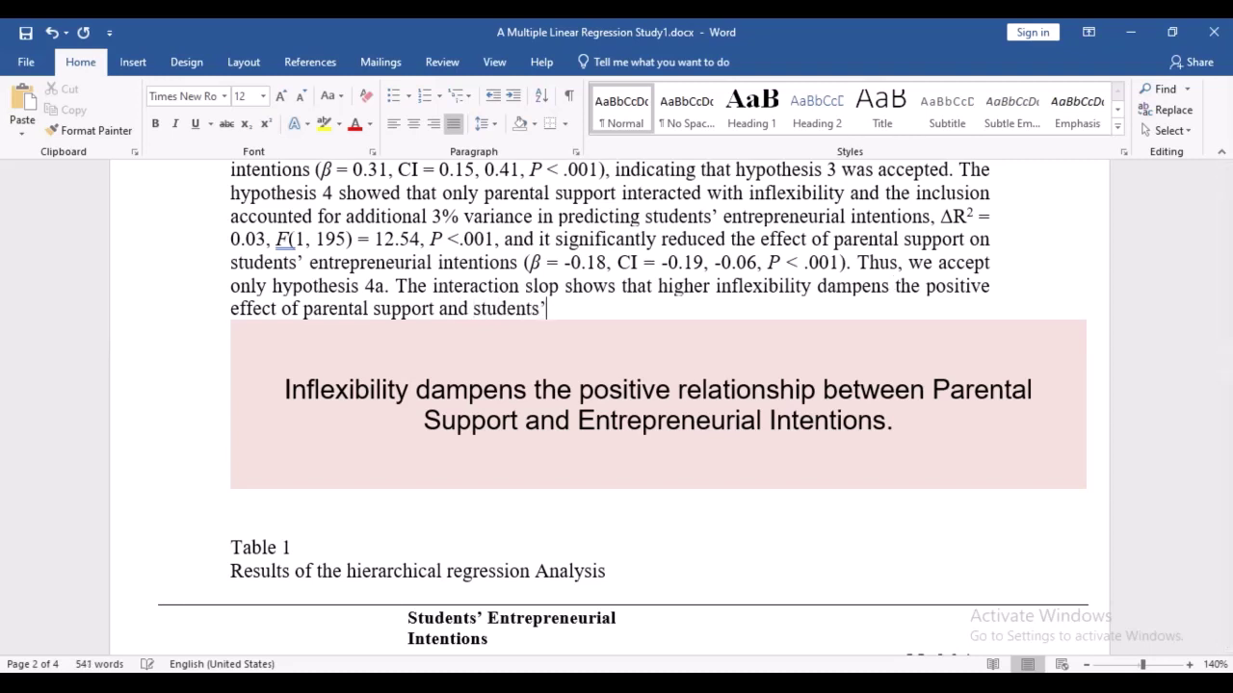
text( entrepreneurial)
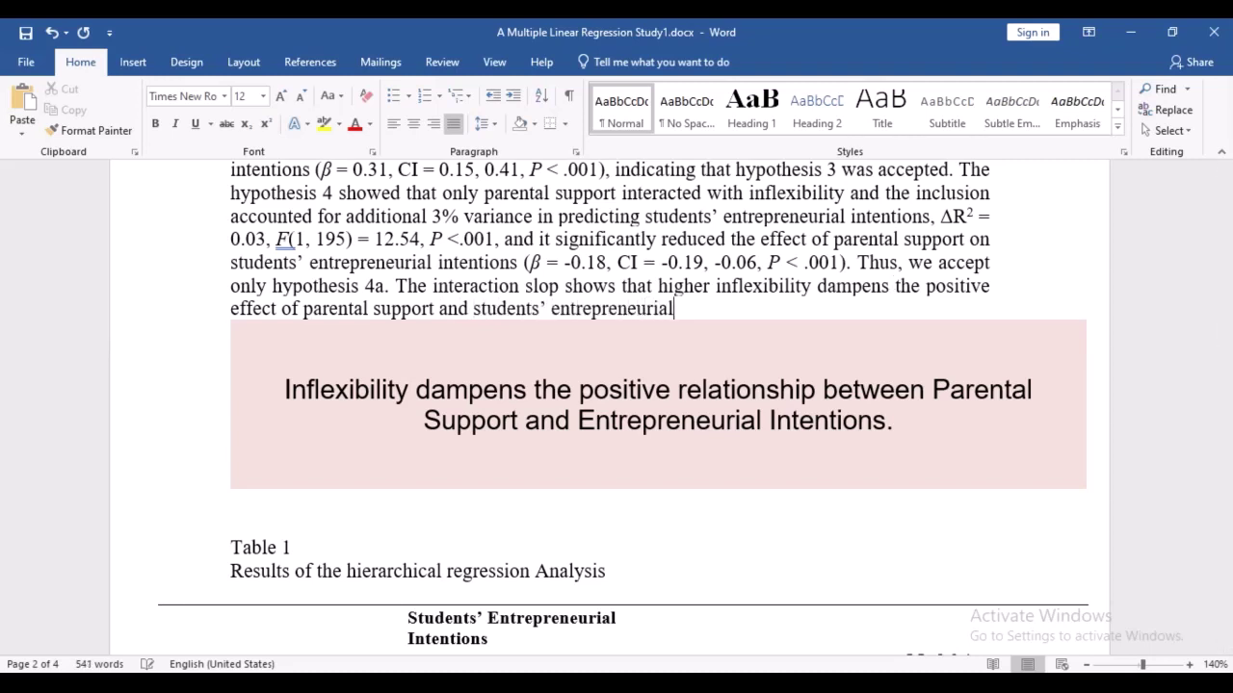
text( intentions.)
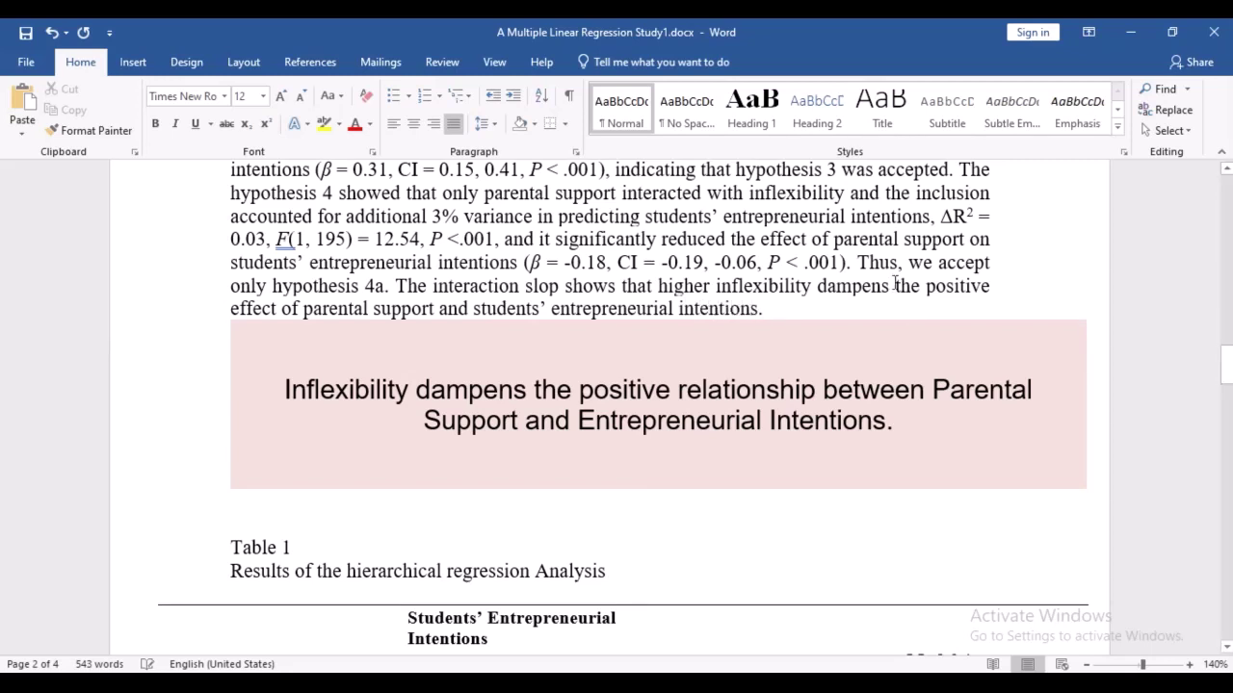
Delete the whole pasted pink box with the interpretation statement above Table 1.
click(223, 314)
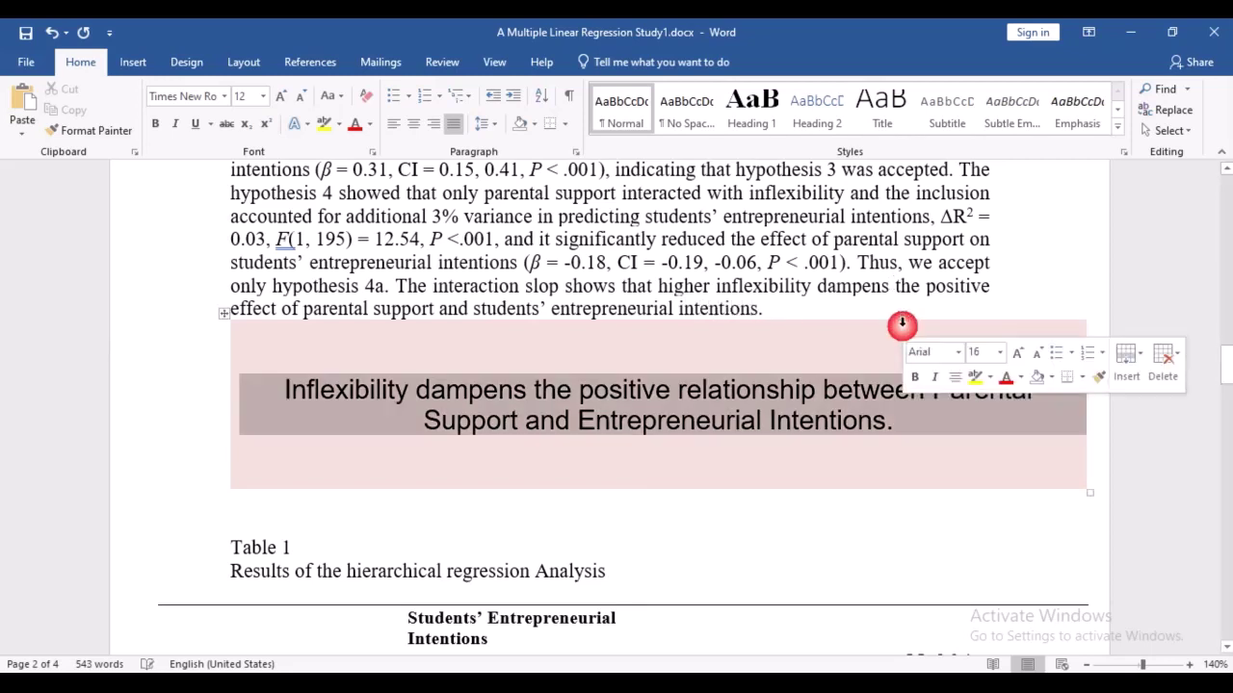
click(221, 311)
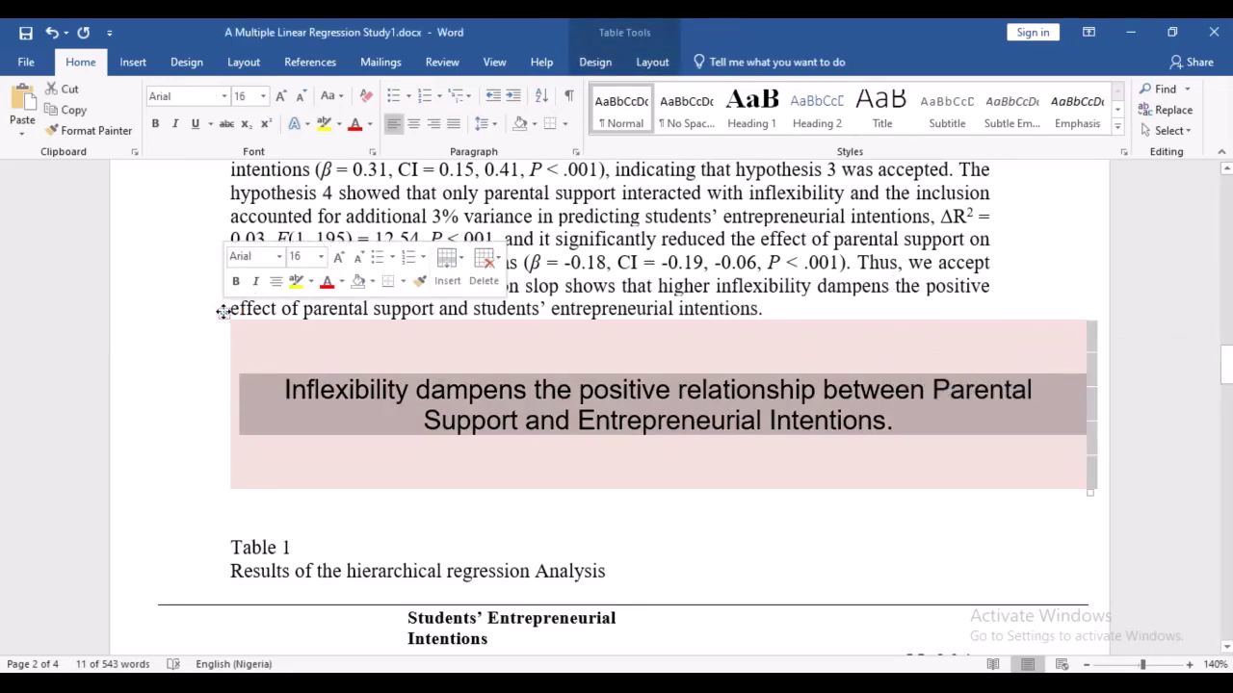
key(BackSpace)
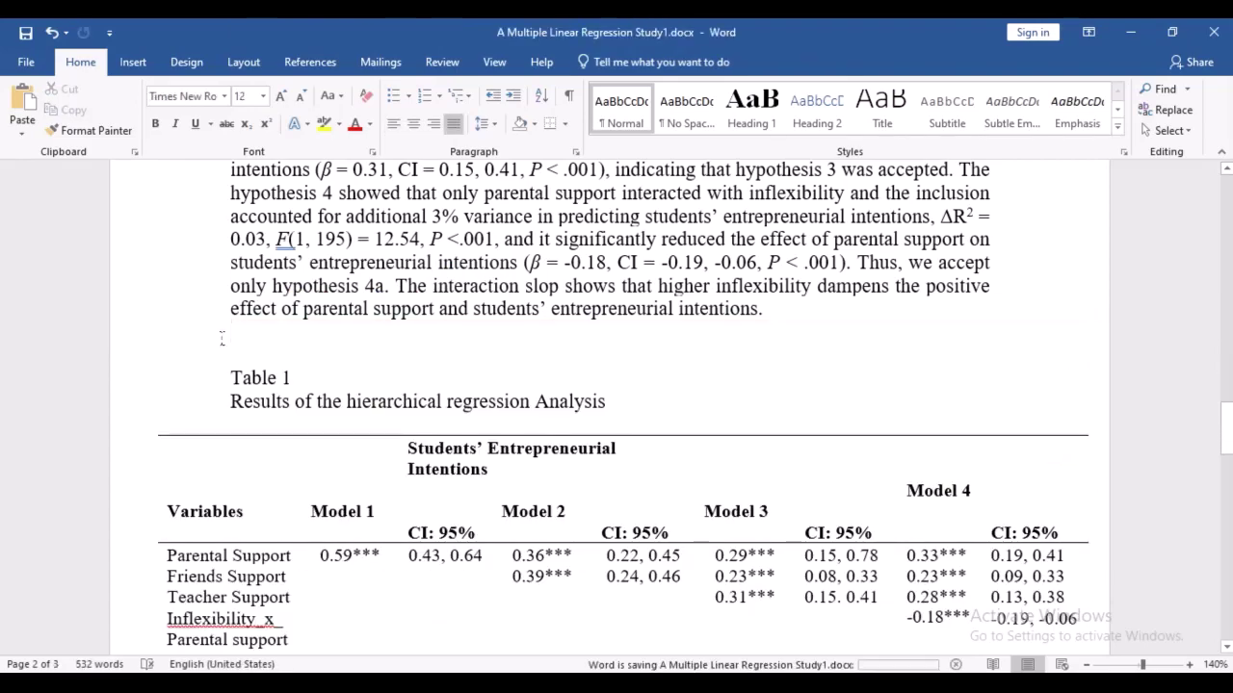
Review the full Results paragraph and Table 1 with the hierarchical regression results.
scroll(221, 337, up, 5)
scroll(222, 337, up, 3)
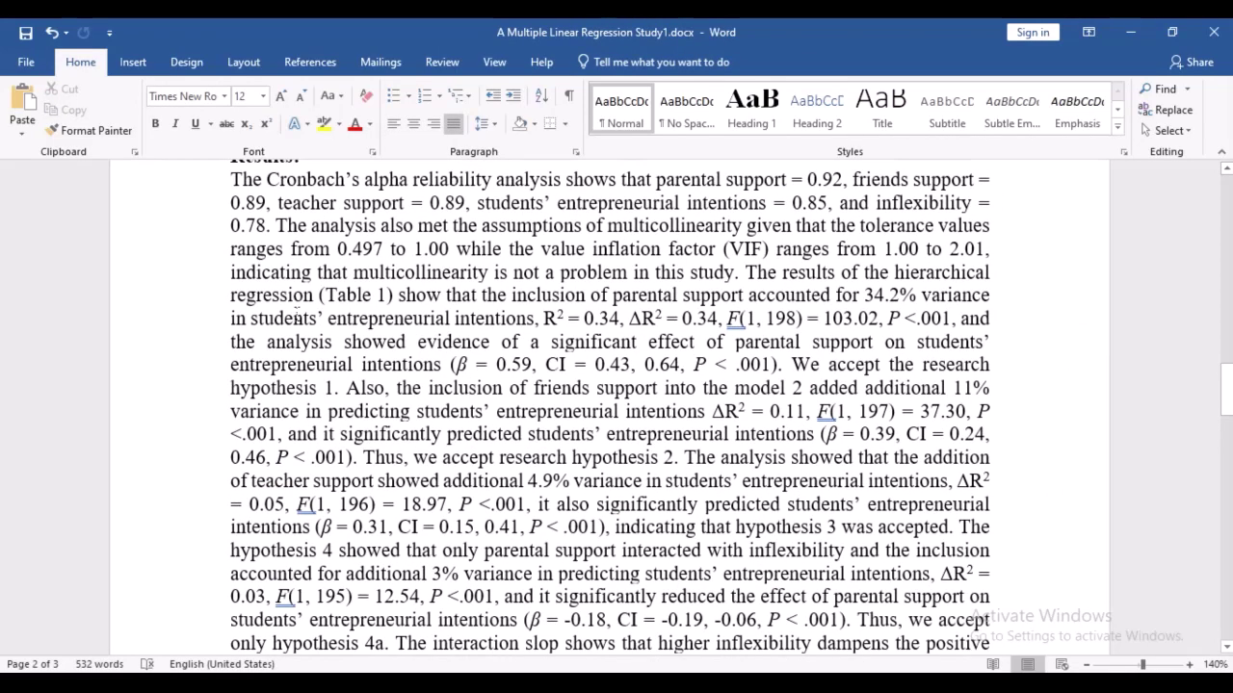
scroll(293, 318, up, 2)
scroll(293, 318, down, 2)
scroll(293, 318, down, 1)
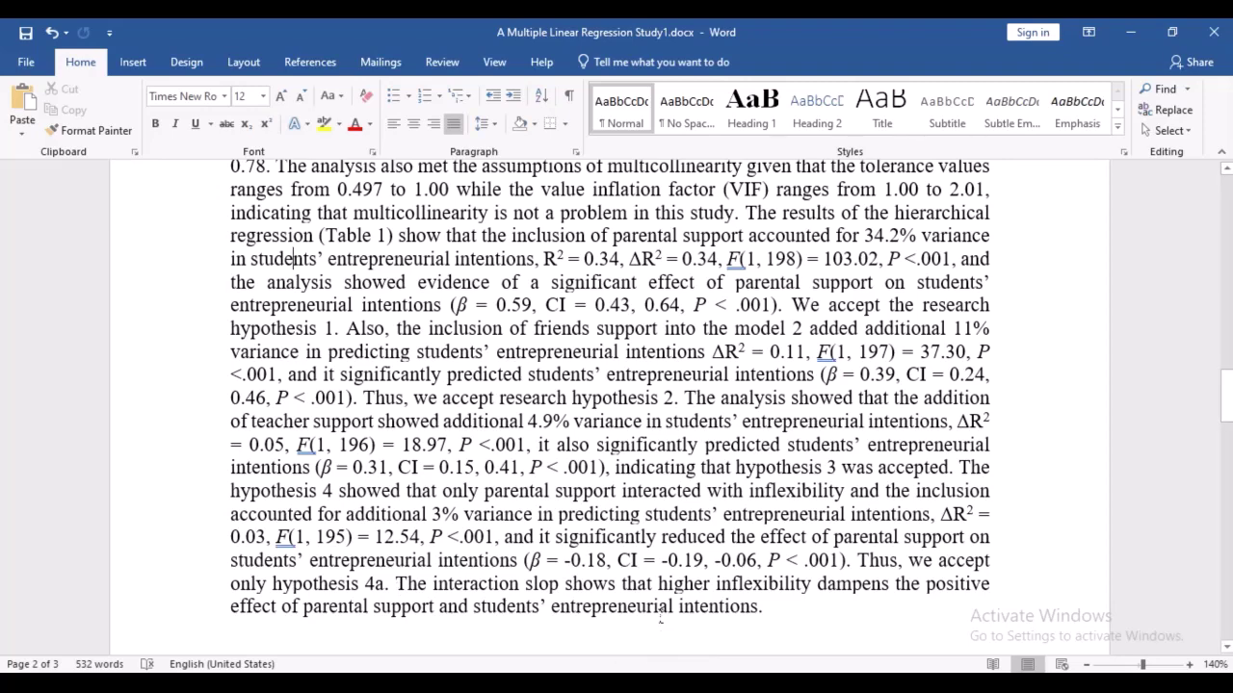
scroll(661, 619, down, 10)
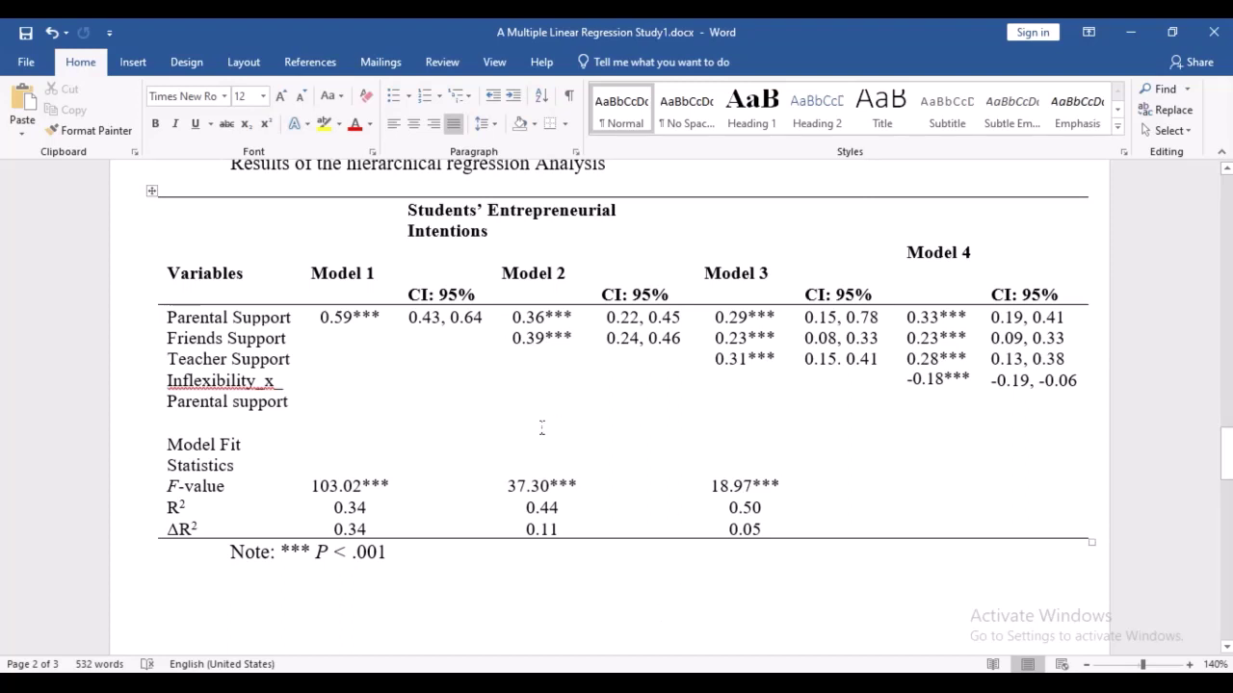
click(505, 418)
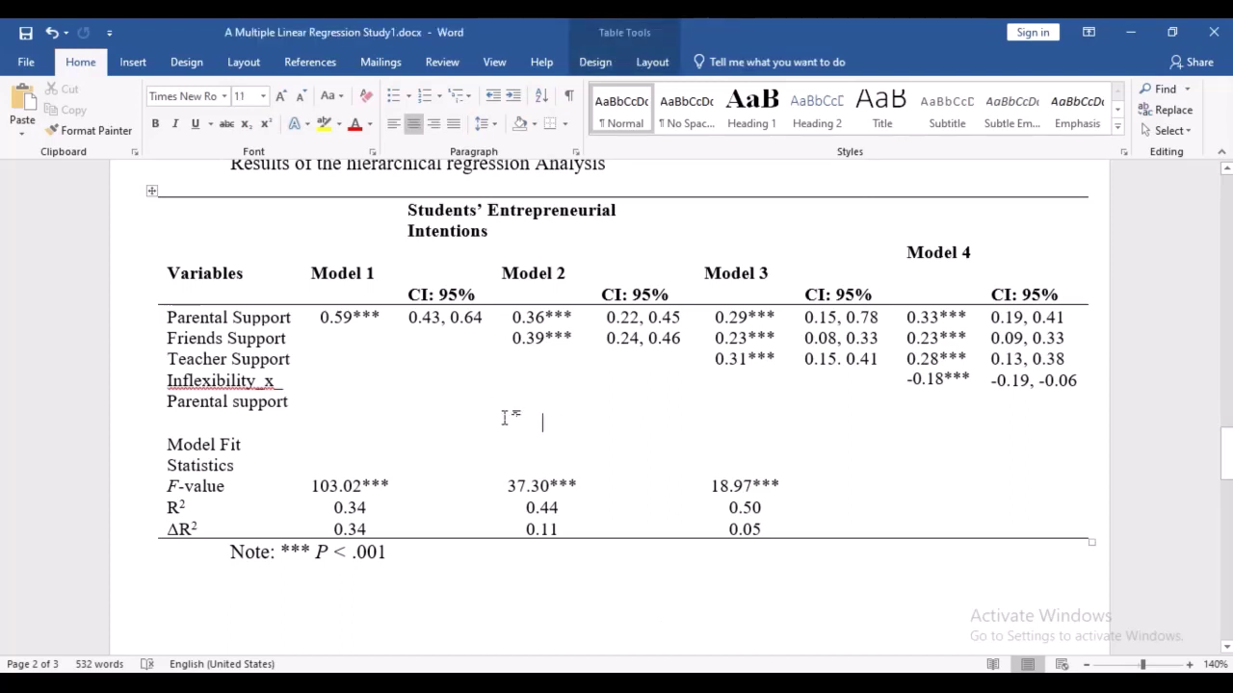
scroll(501, 424, down, 2)
scroll(494, 437, down, 2)
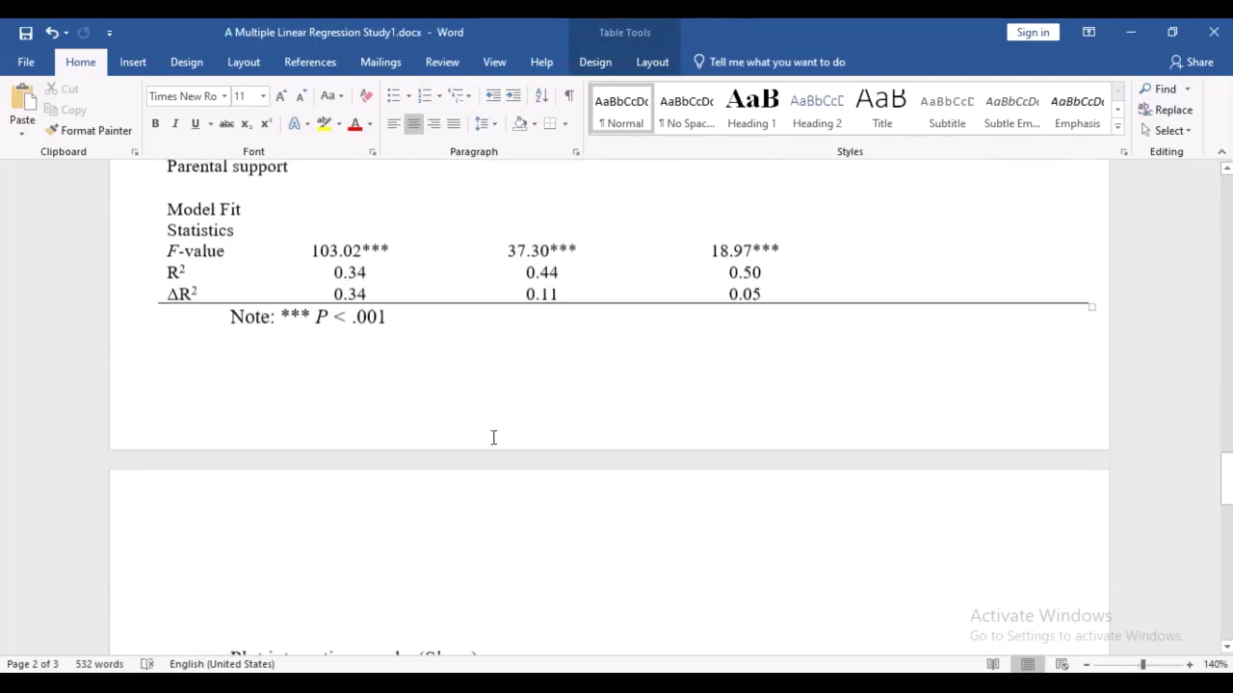
scroll(493, 438, down, 4)
Adjust the blank lines above the "Plot interaction graphs (Slope)" heading on the last page.
click(507, 260)
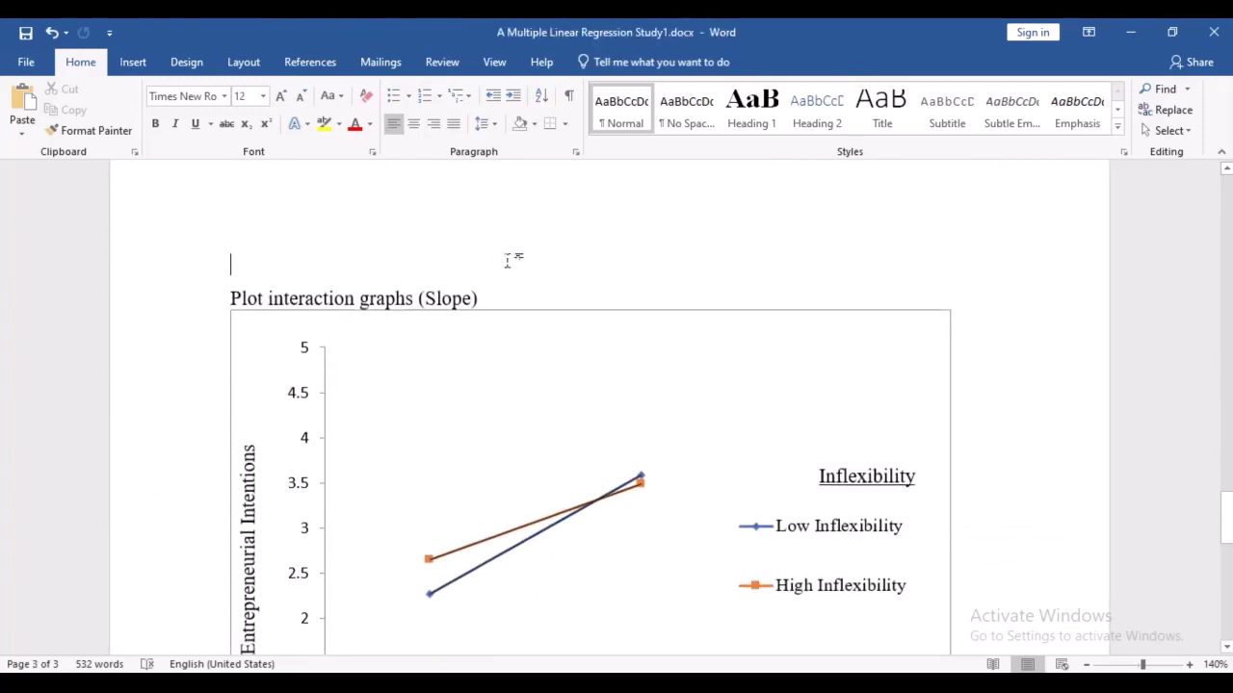
key(Return)
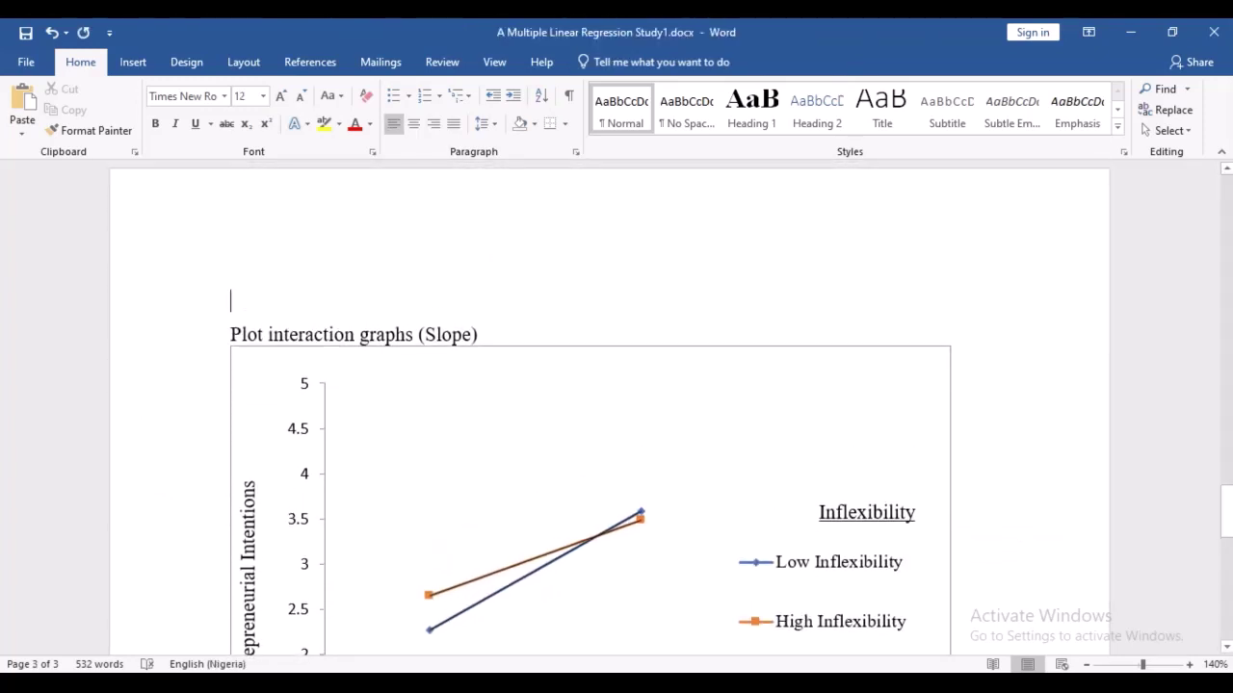
scroll(617, 410, down, 1)
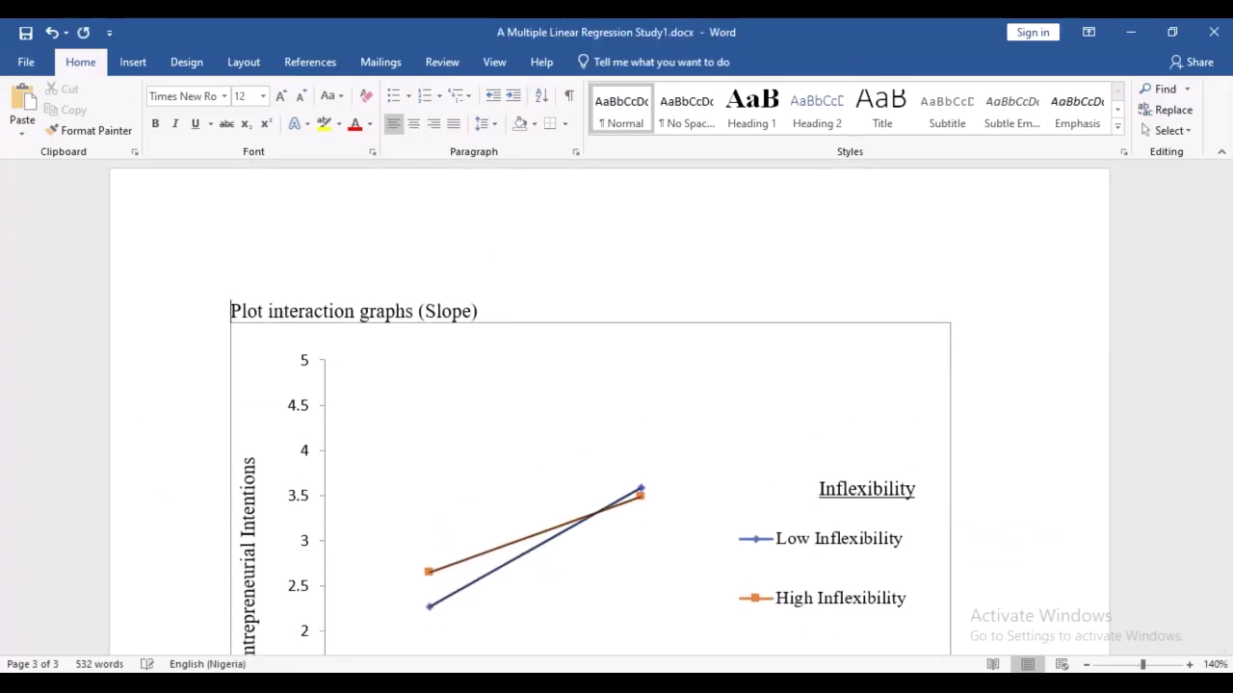
click(430, 265)
Examine the study title and the moderation diagram with the Inflexibility oval on the first page.
scroll(431, 264, up, 10)
scroll(430, 265, up, 3)
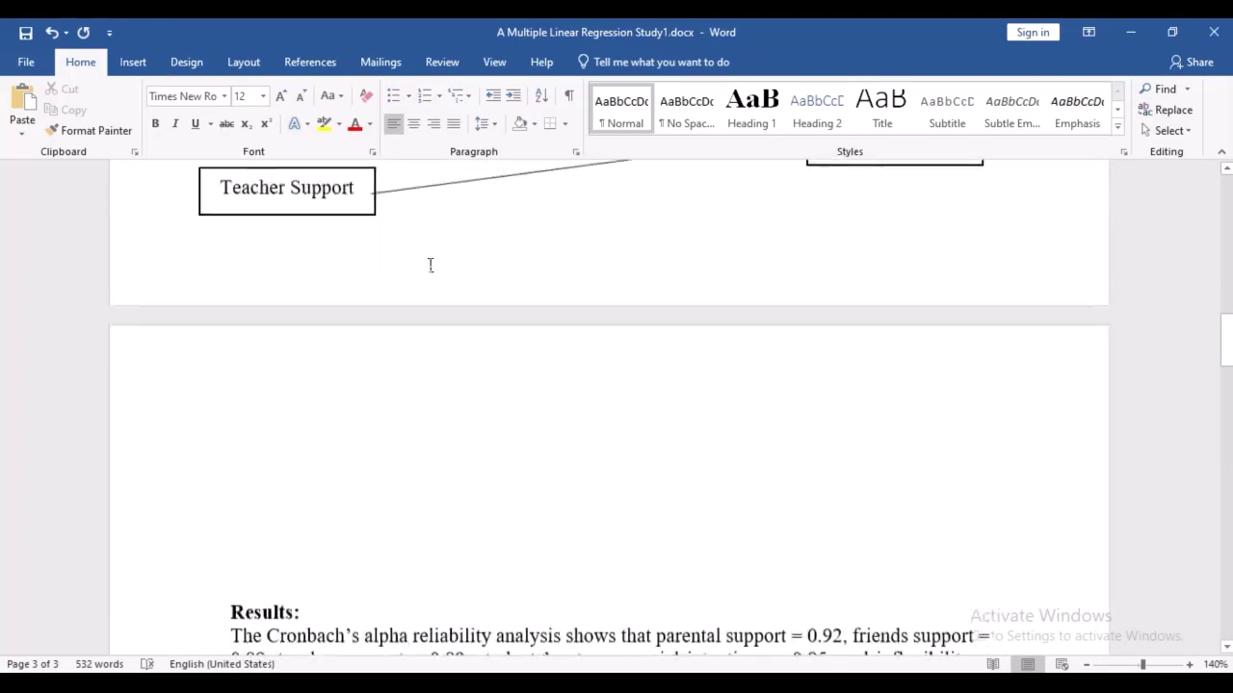
scroll(430, 265, down, 3)
scroll(431, 265, up, 10)
scroll(429, 266, down, 2)
scroll(431, 265, up, 8)
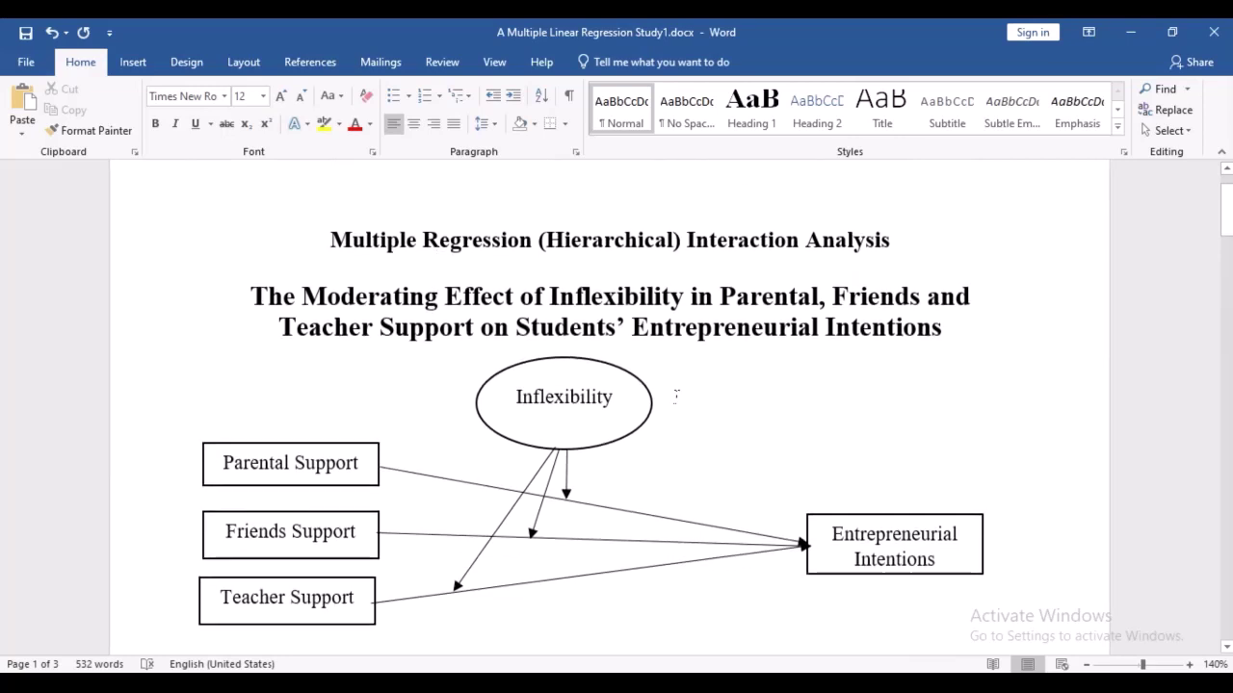
scroll(674, 394, down, 1)
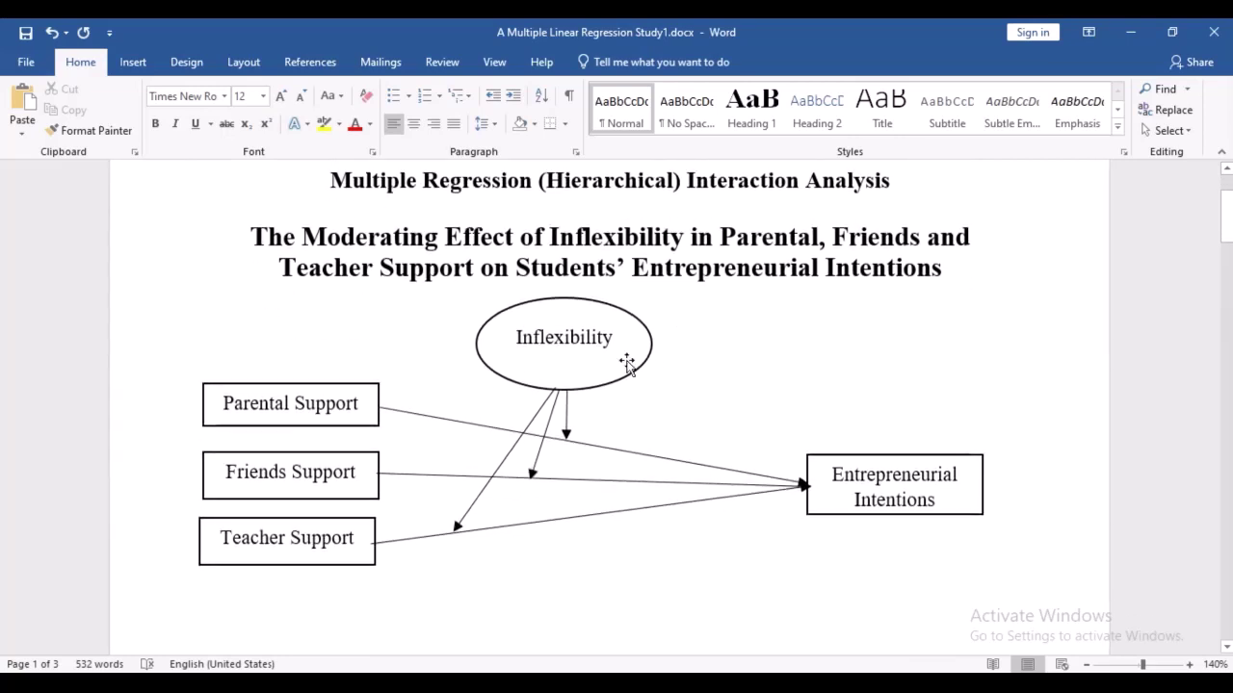
click(604, 343)
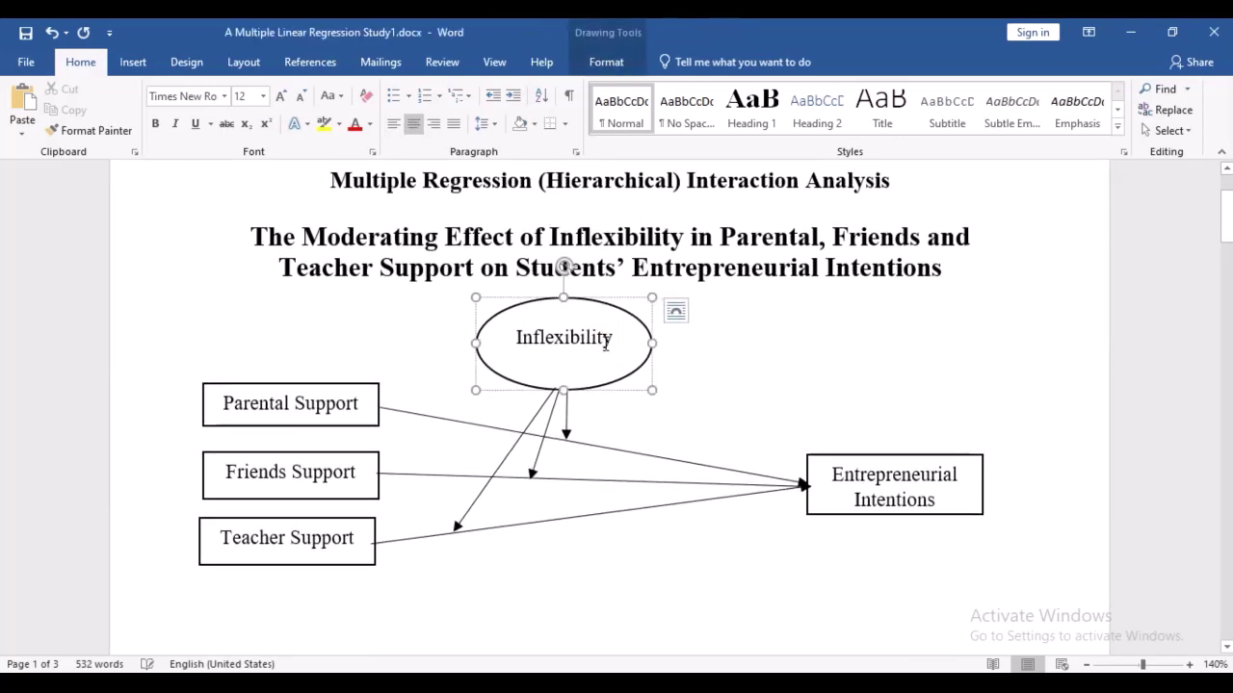
Review the hypothesis 4 passage in the Results paragraph and the Inflexibility x Parental support row of Table 1.
scroll(604, 346, down, 15)
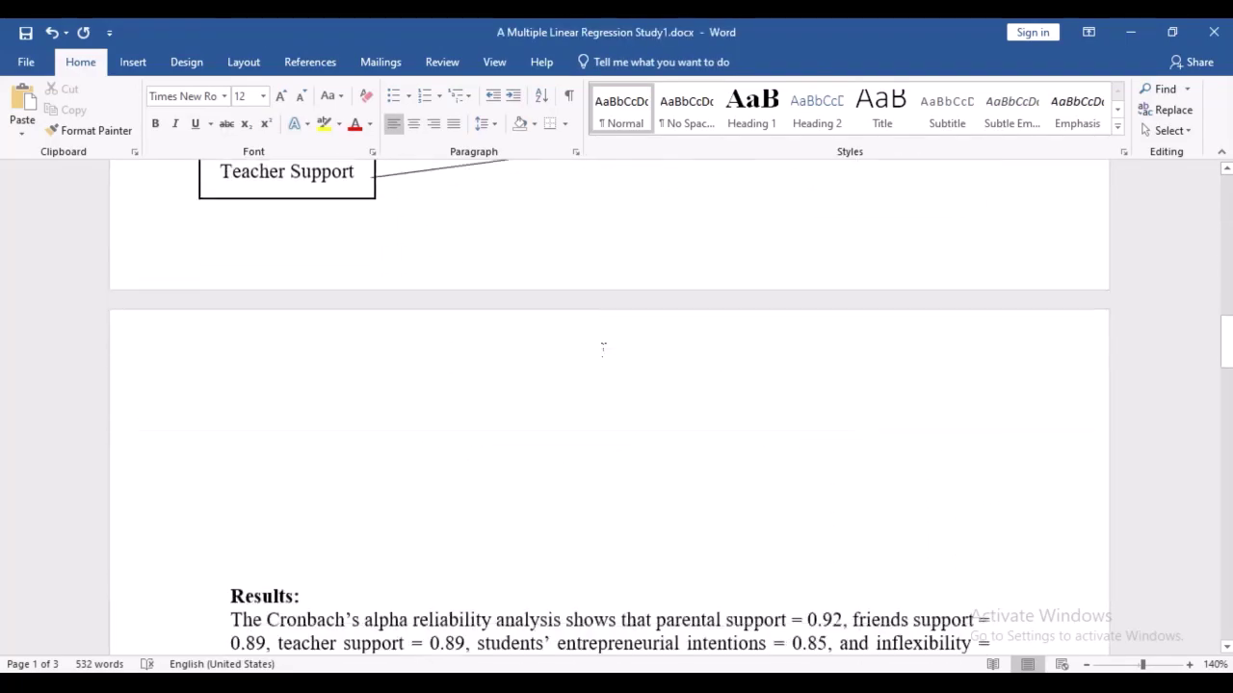
scroll(603, 348, down, 8)
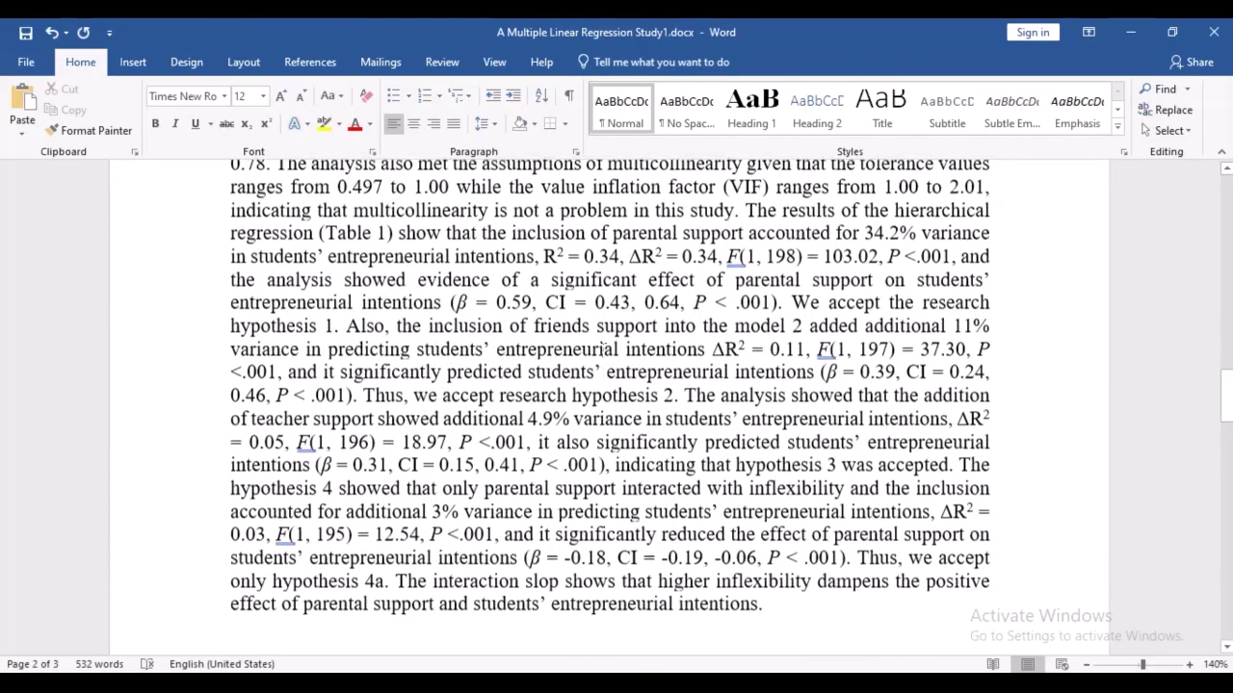
scroll(603, 349, down, 3)
drag(766, 488, 966, 353)
scroll(582, 477, down, 10)
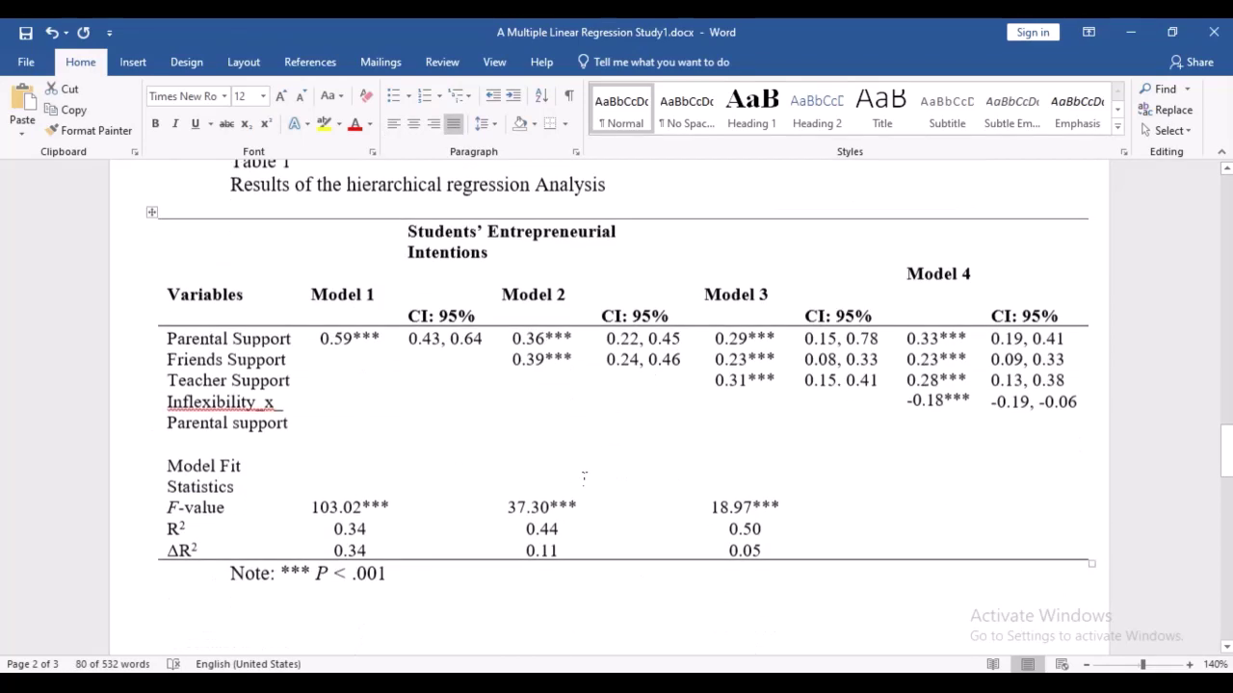
click(241, 399)
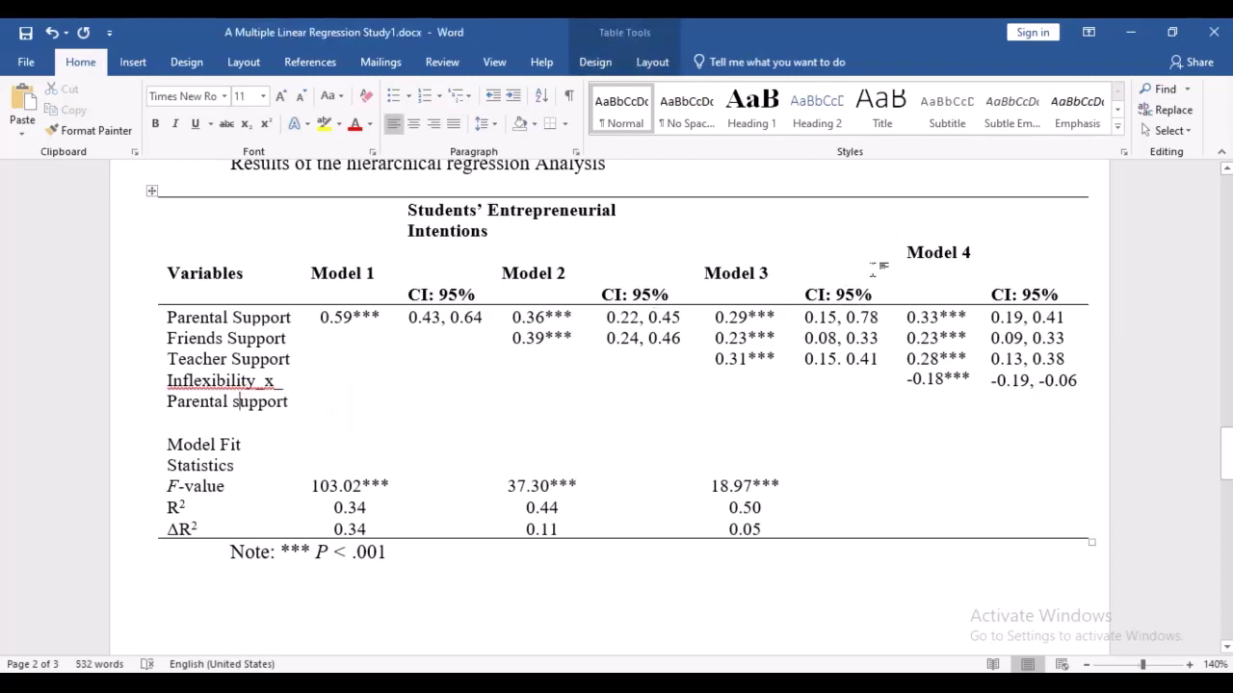
Move the Model 4 heading in Table 1 down one line to align it with the other model headings.
click(909, 252)
key(Return)
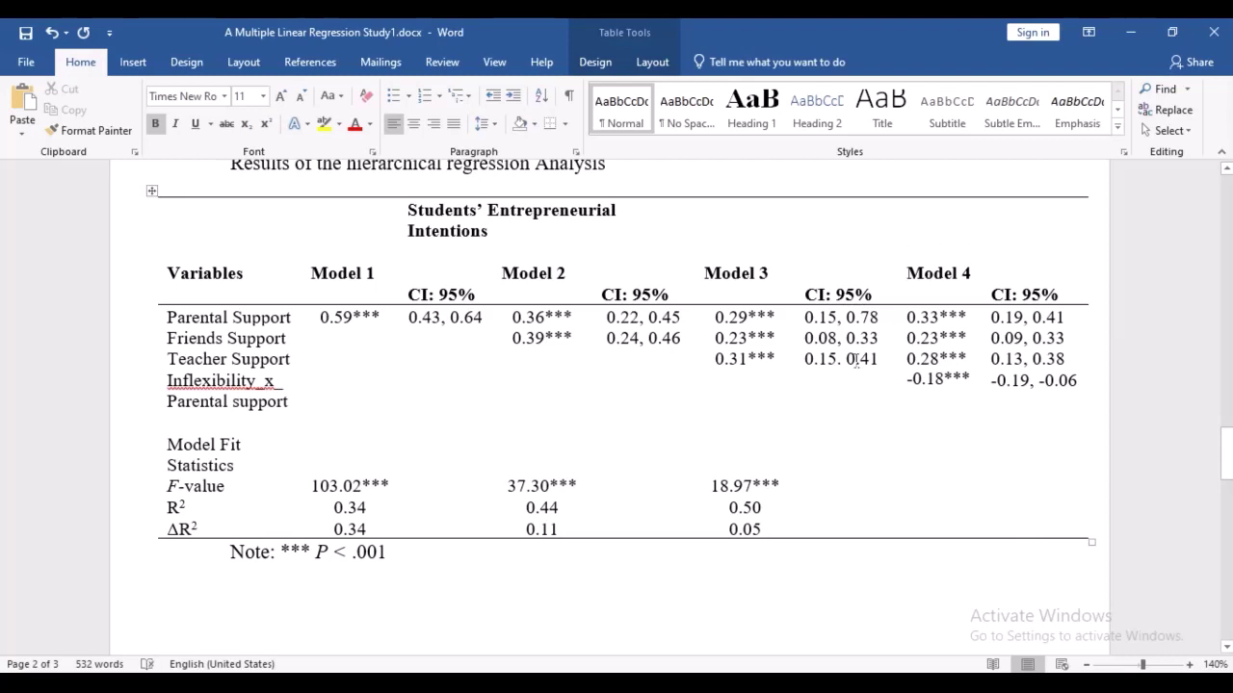
Review the interaction graph on the last page, the Results paragraph and the study title.
scroll(805, 402, down, 6)
scroll(801, 409, down, 2)
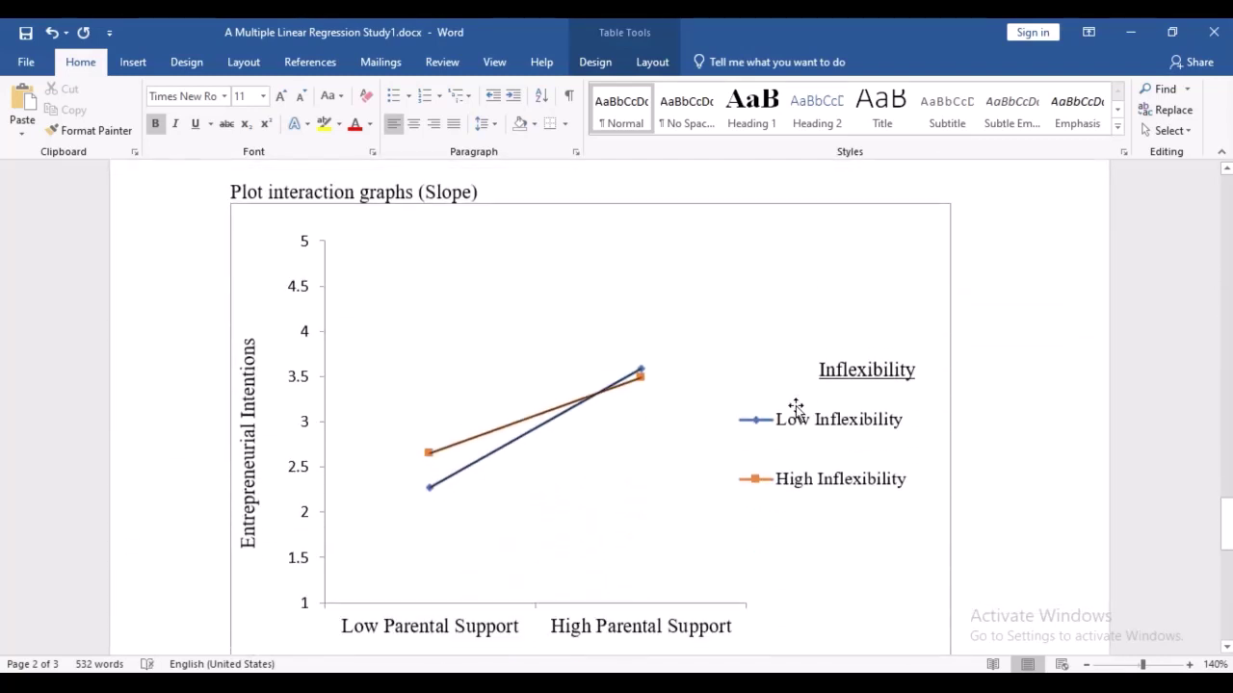
scroll(796, 409, down, 6)
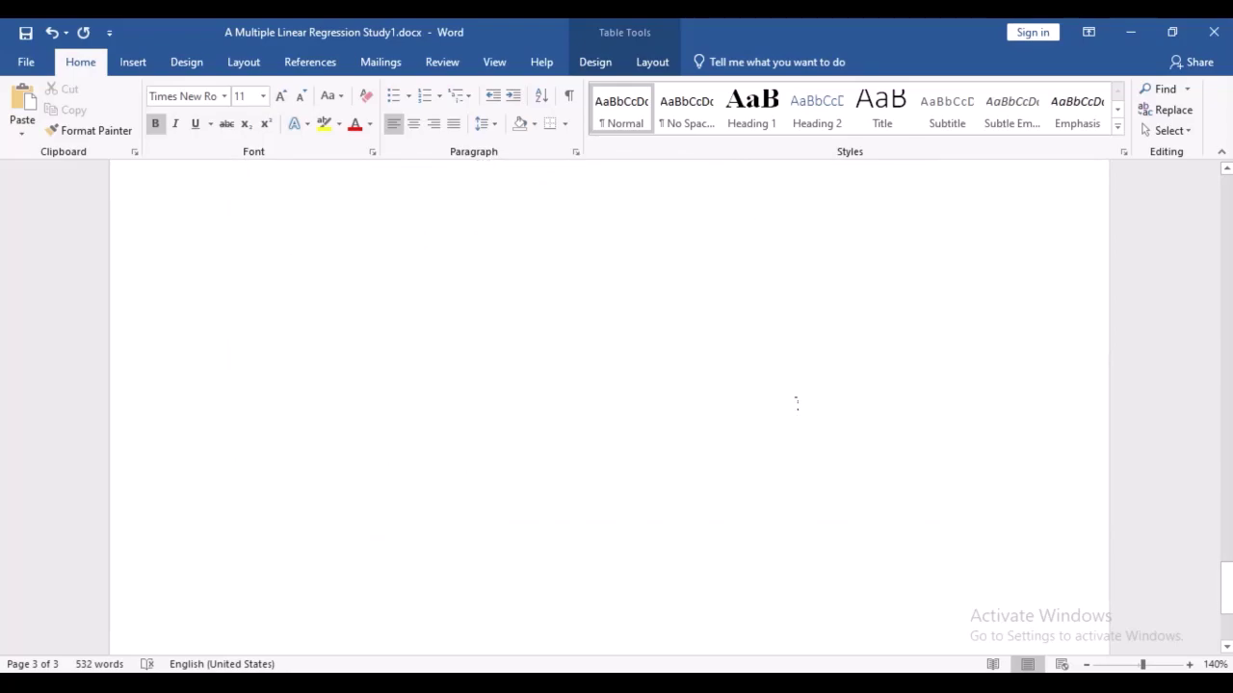
scroll(796, 403, up, 12)
scroll(796, 405, up, 20)
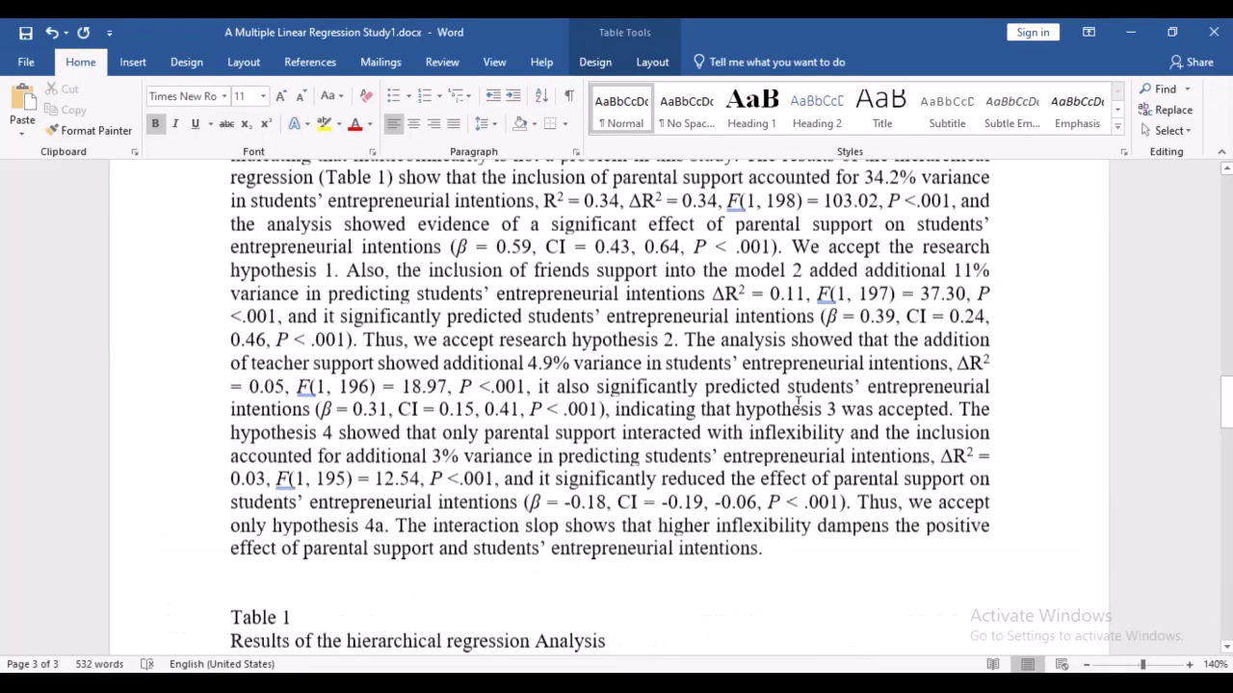
scroll(798, 402, up, 1)
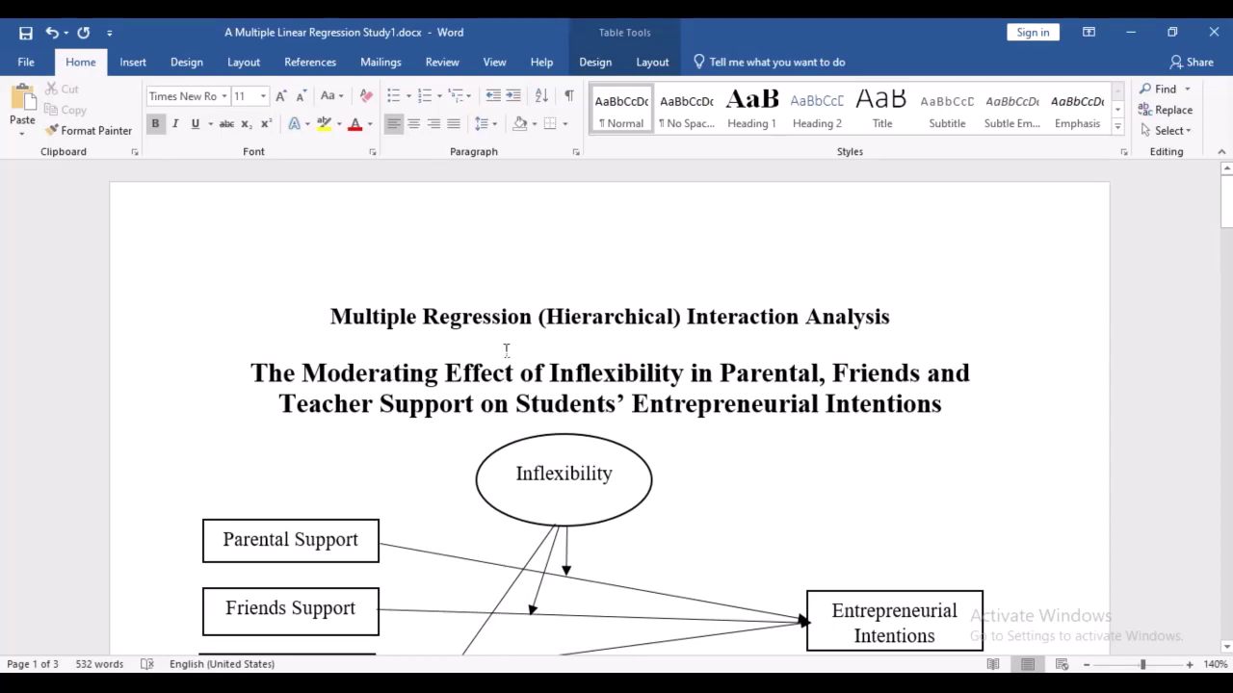
key(ctrl+End)
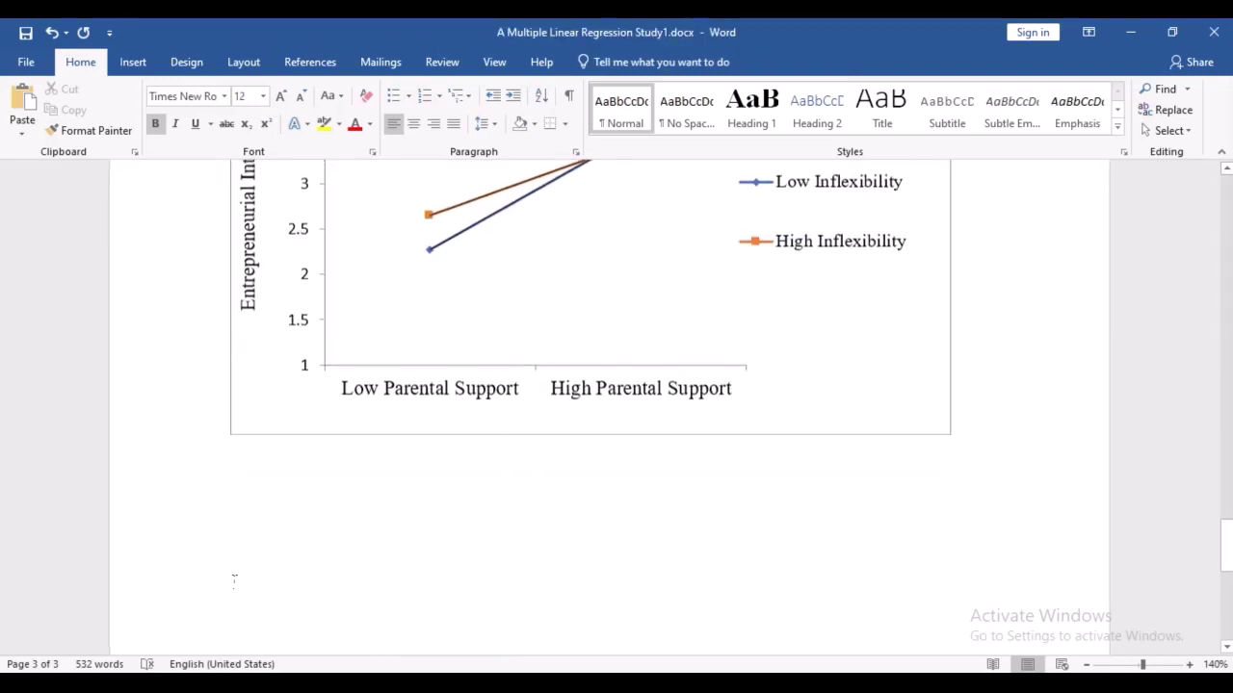
scroll(327, 561, up, 5)
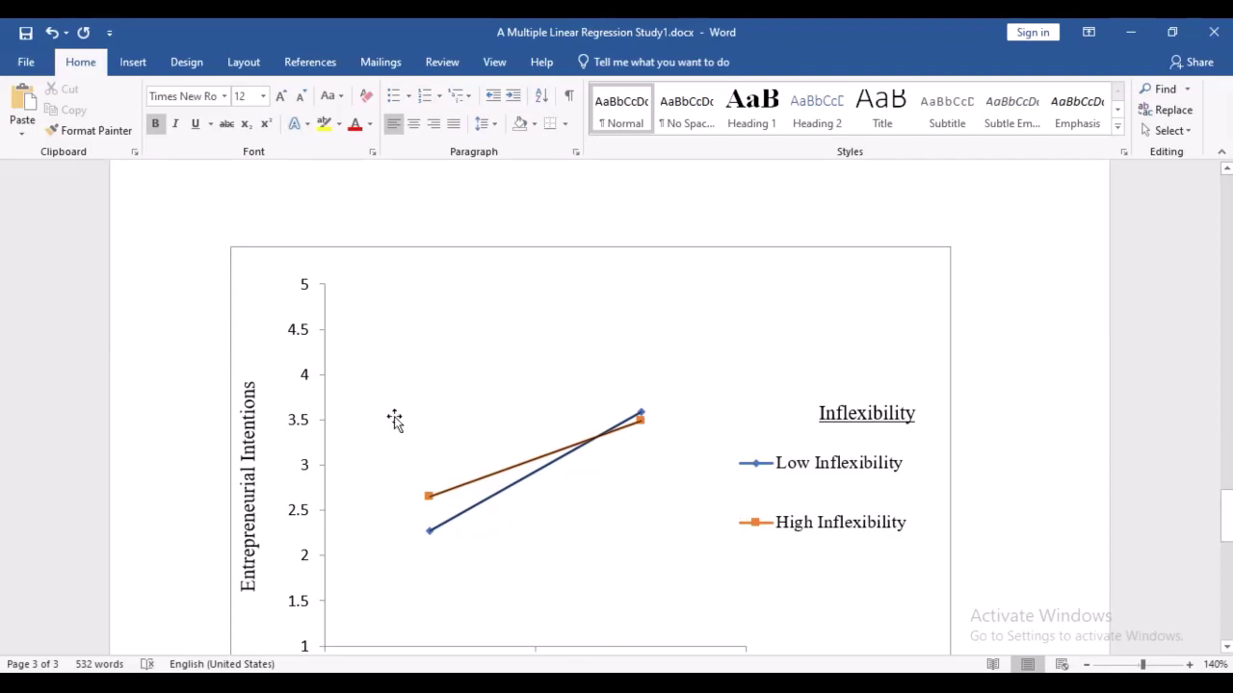
scroll(640, 470, up, 8)
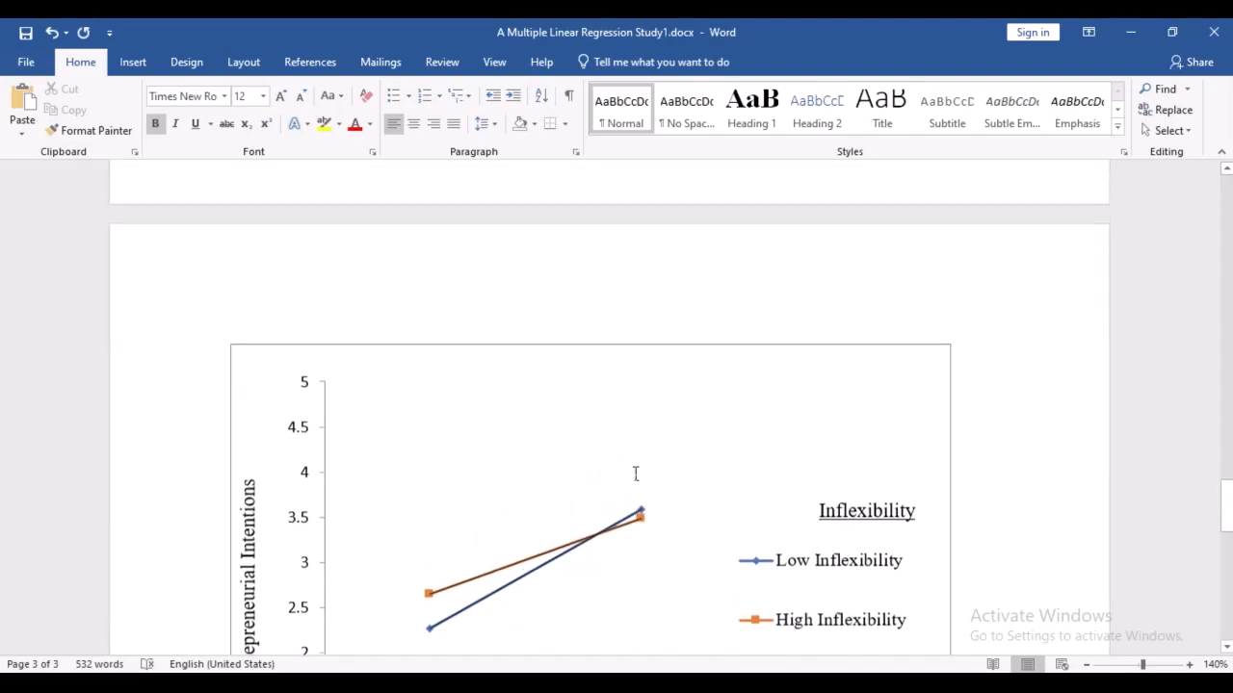
Examine the moderation diagram on the first page, including the Inflexibility oval and its arrows to the support paths.
scroll(636, 474, up, 15)
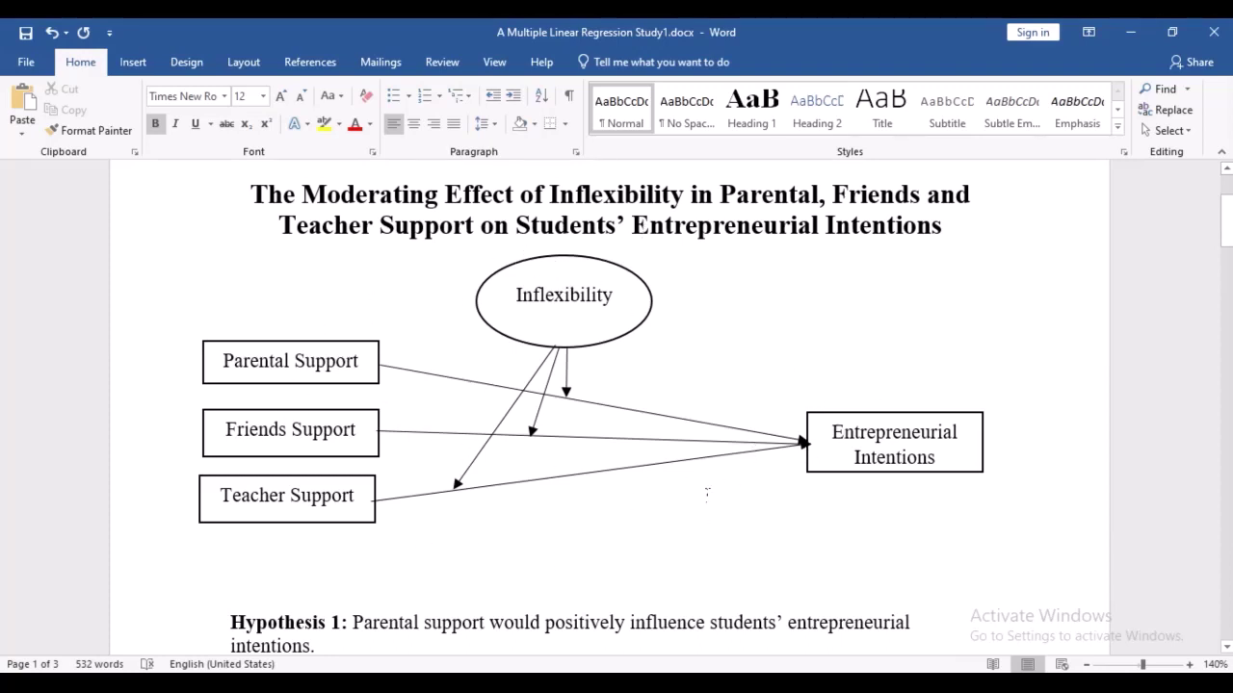
click(546, 365)
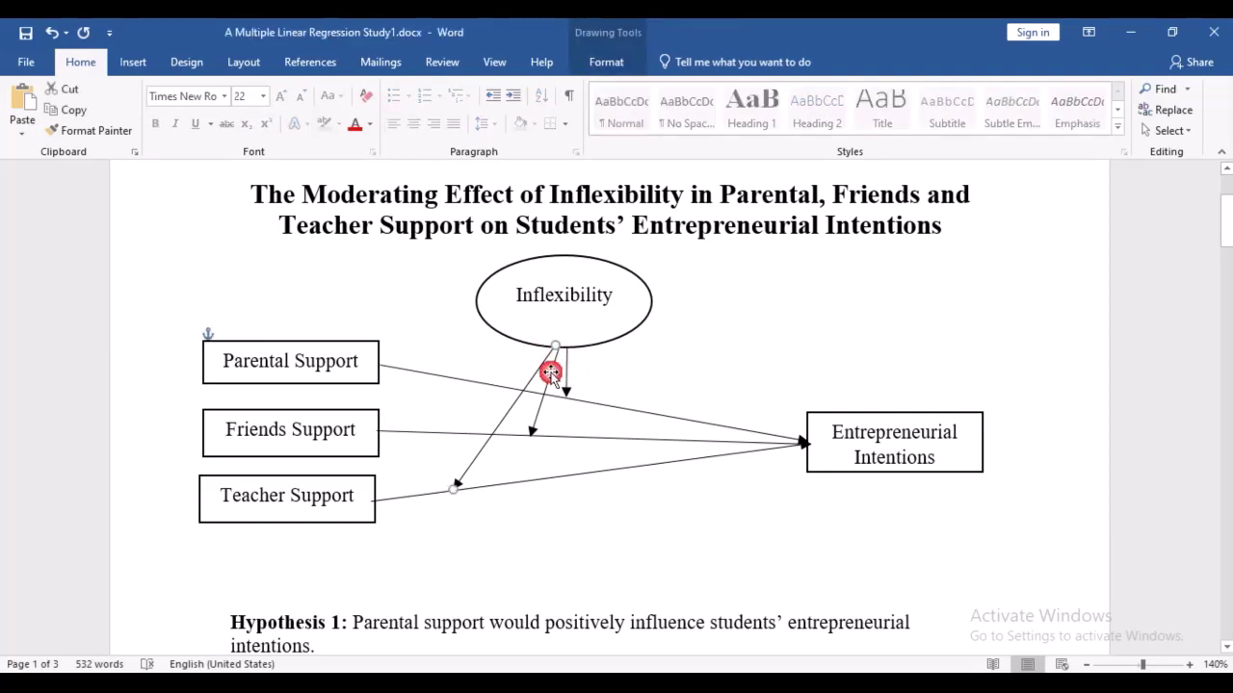
click(559, 296)
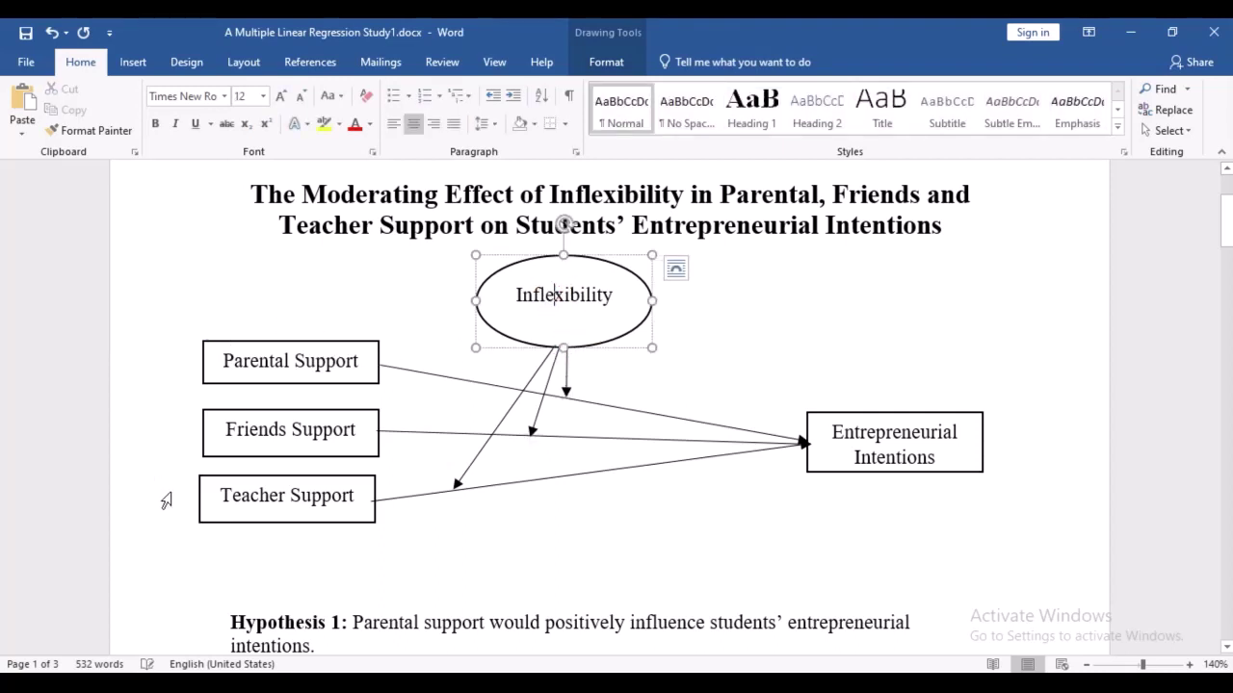
click(635, 581)
Examine the plot area of the parental support interaction graph and the "Plot interaction graphs (Slope)" heading below Table 1.
scroll(565, 306, down, 10)
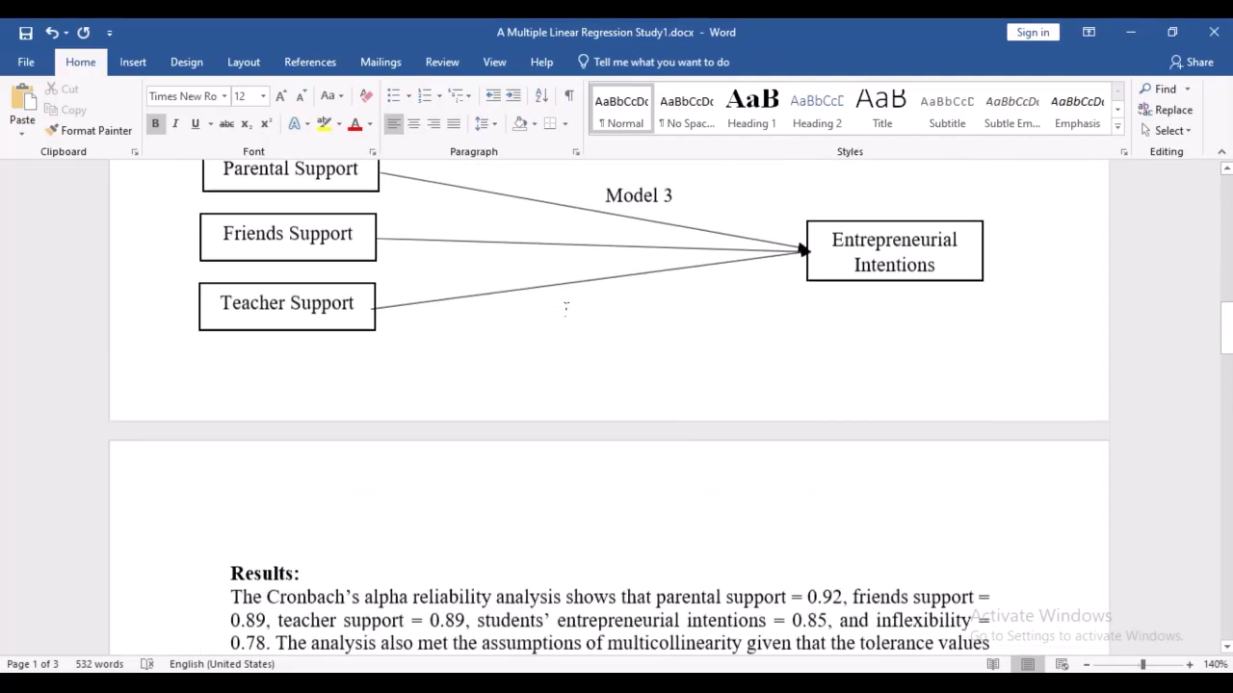
scroll(566, 306, down, 15)
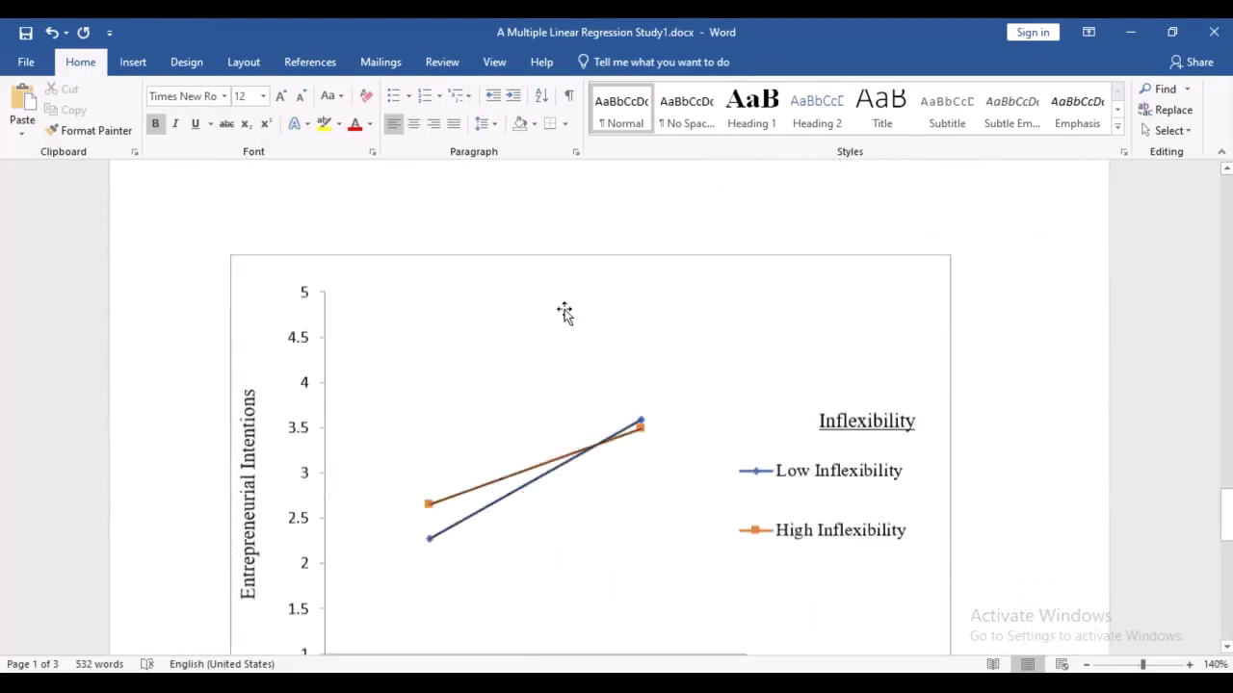
scroll(565, 307, down, 1)
click(597, 401)
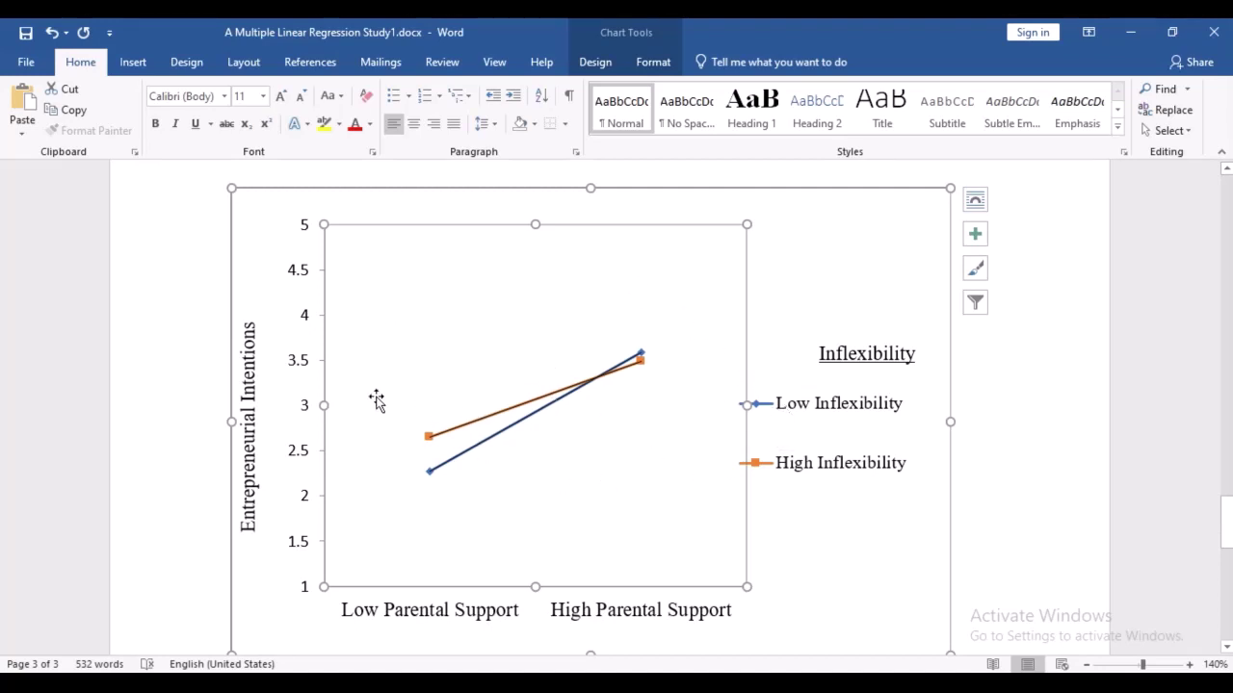
scroll(688, 344, up, 5)
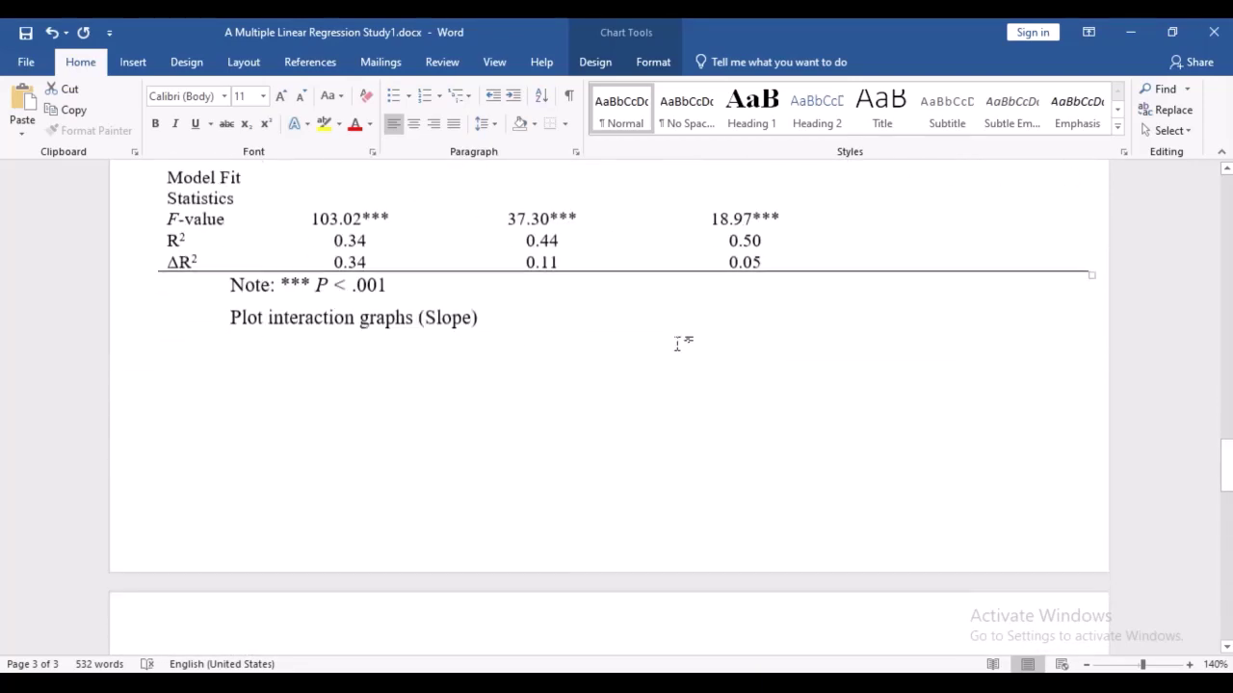
scroll(678, 344, down, 5)
scroll(636, 520, up, 6)
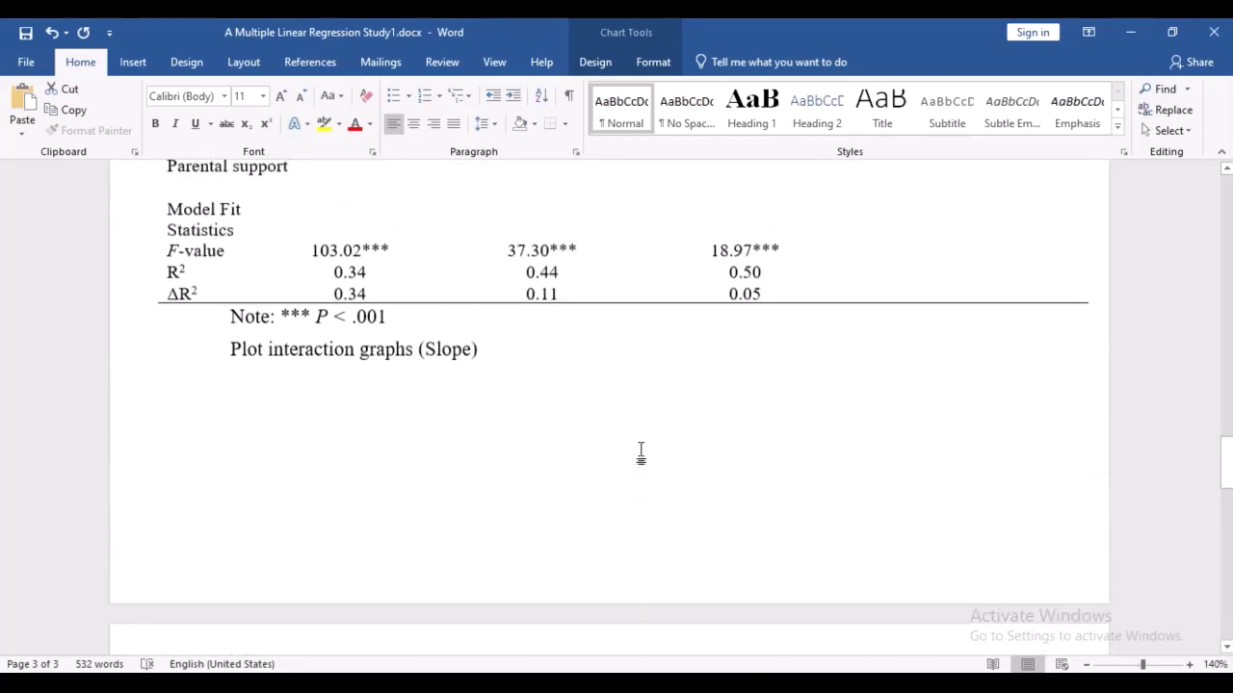
scroll(645, 415, up, 1)
scroll(647, 385, down, 6)
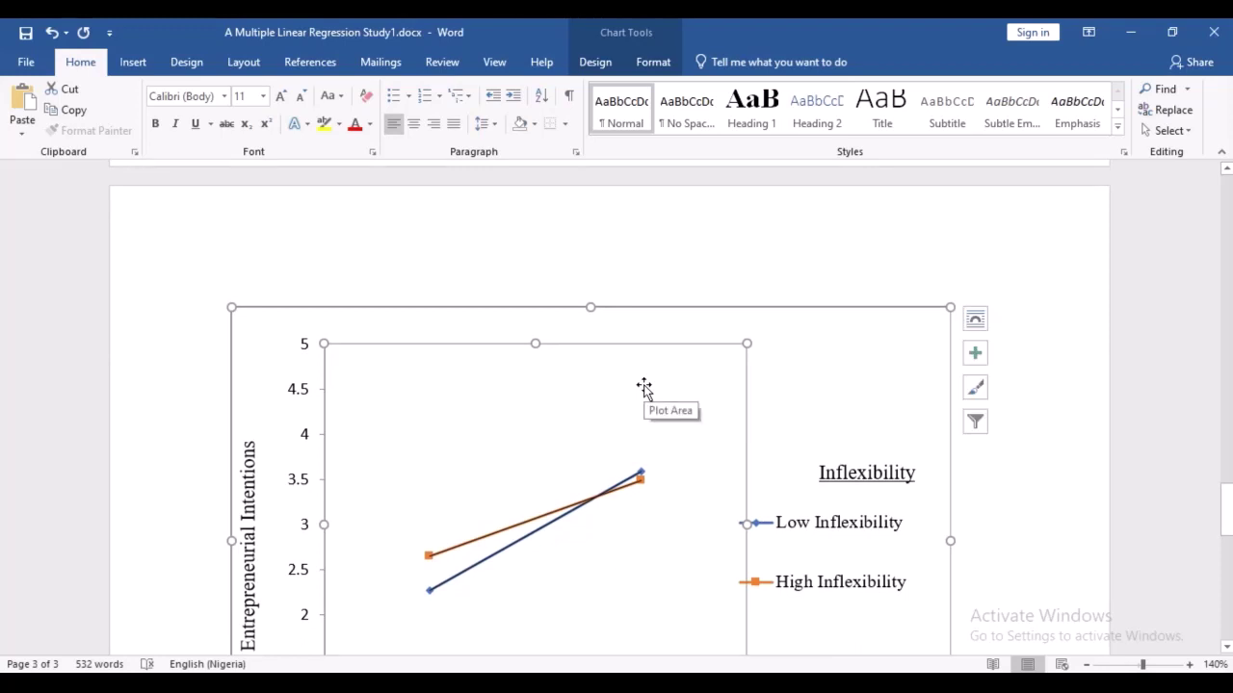
scroll(644, 386, up, 6)
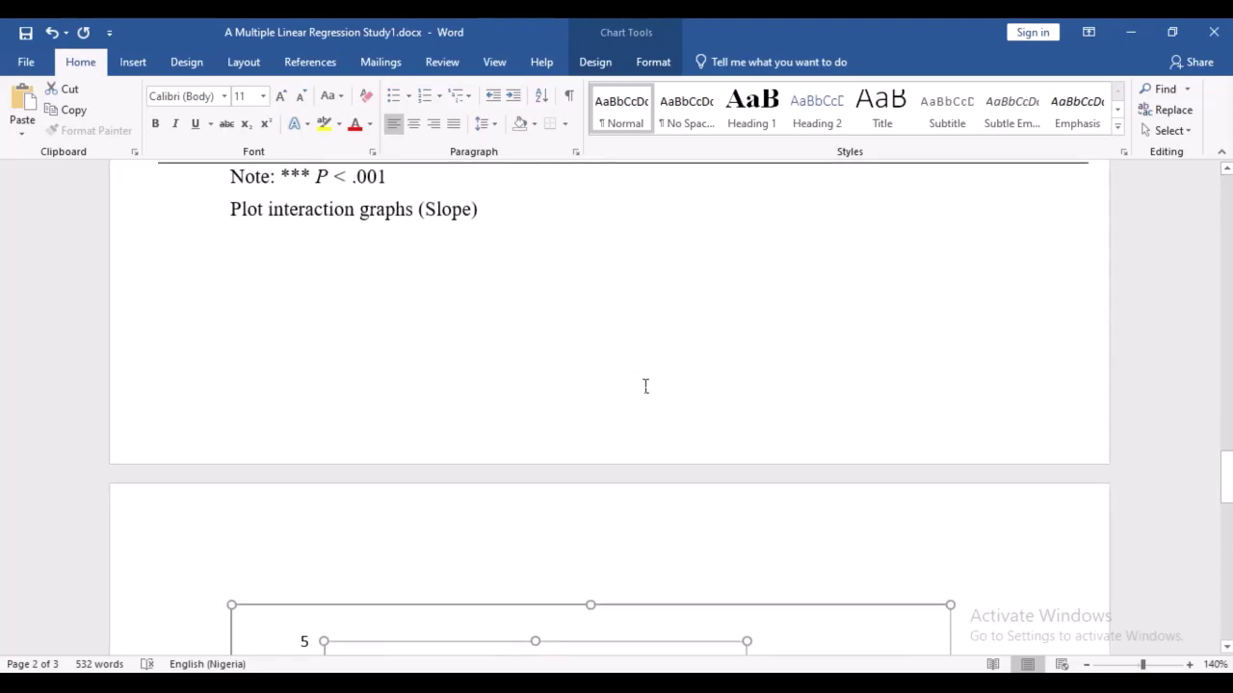
Compare the regression findings in the Results paragraph with the model columns and fit statistics of Table 1.
scroll(646, 386, up, 3)
scroll(644, 387, up, 7)
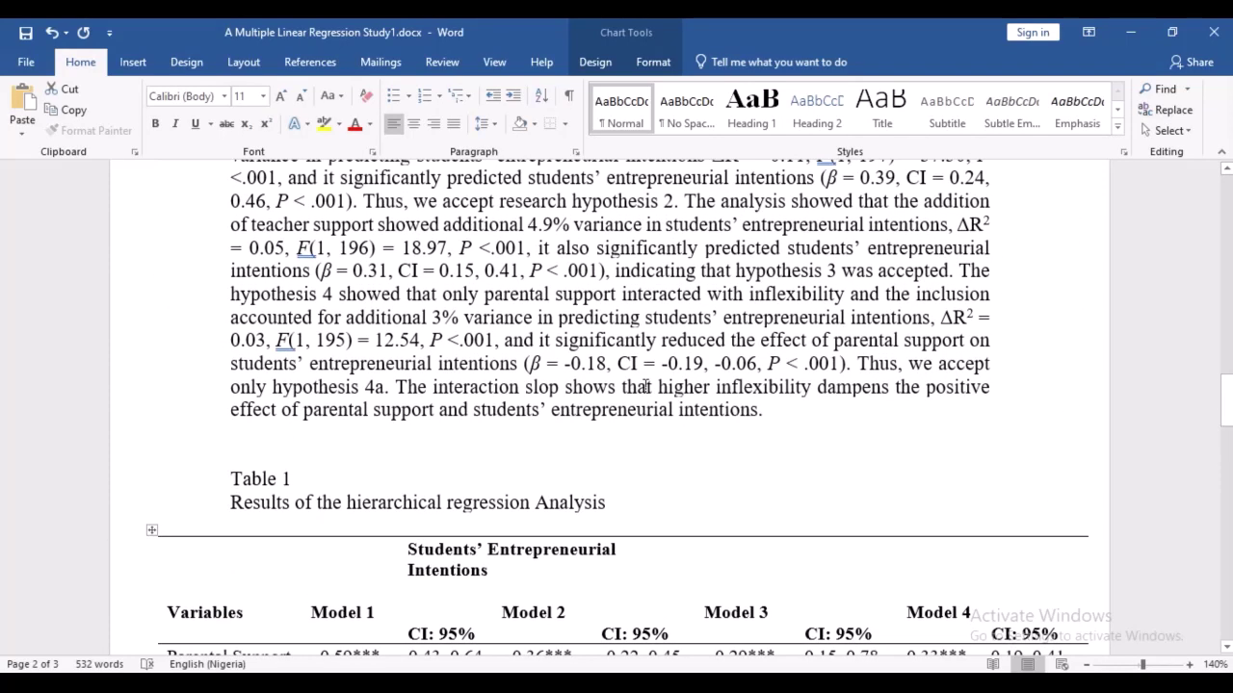
click(712, 445)
scroll(712, 445, down, 5)
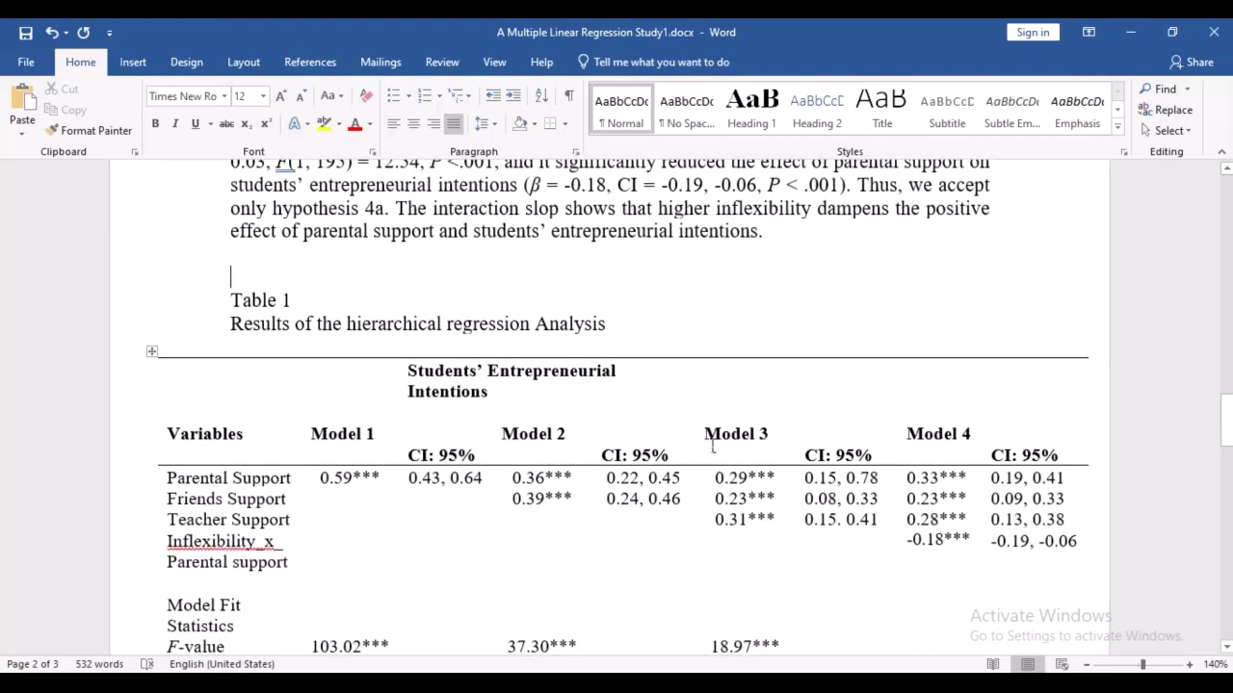
scroll(711, 445, up, 10)
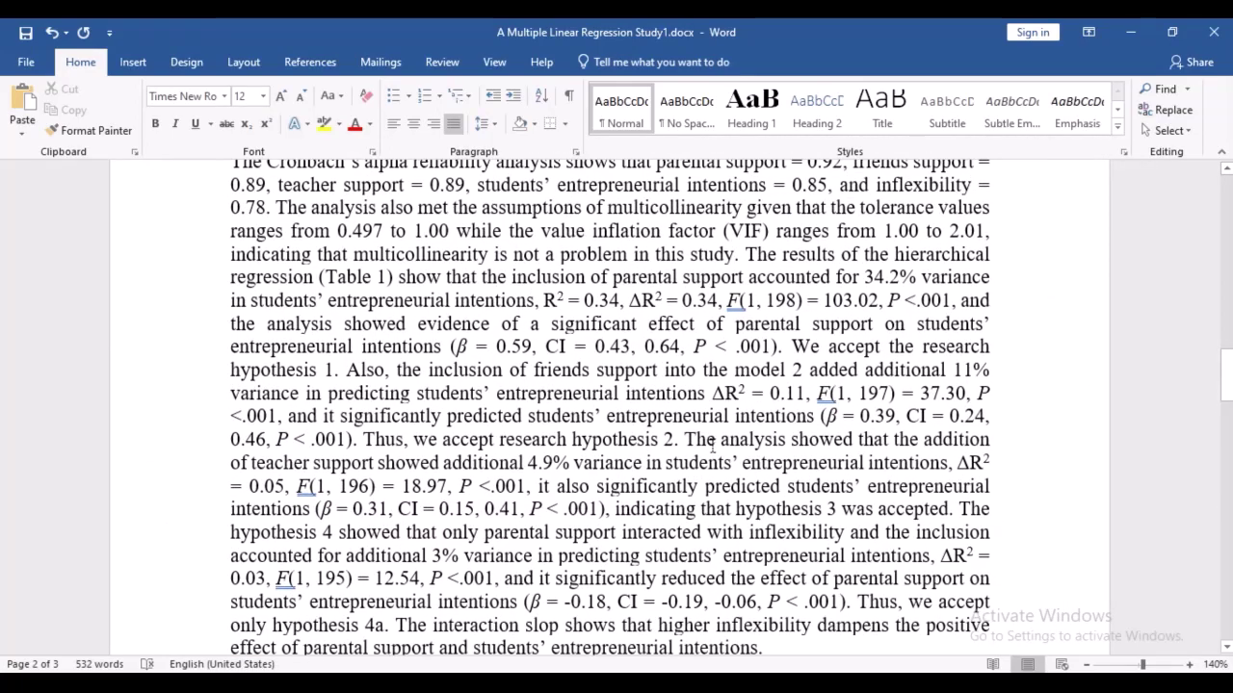
scroll(713, 445, down, 10)
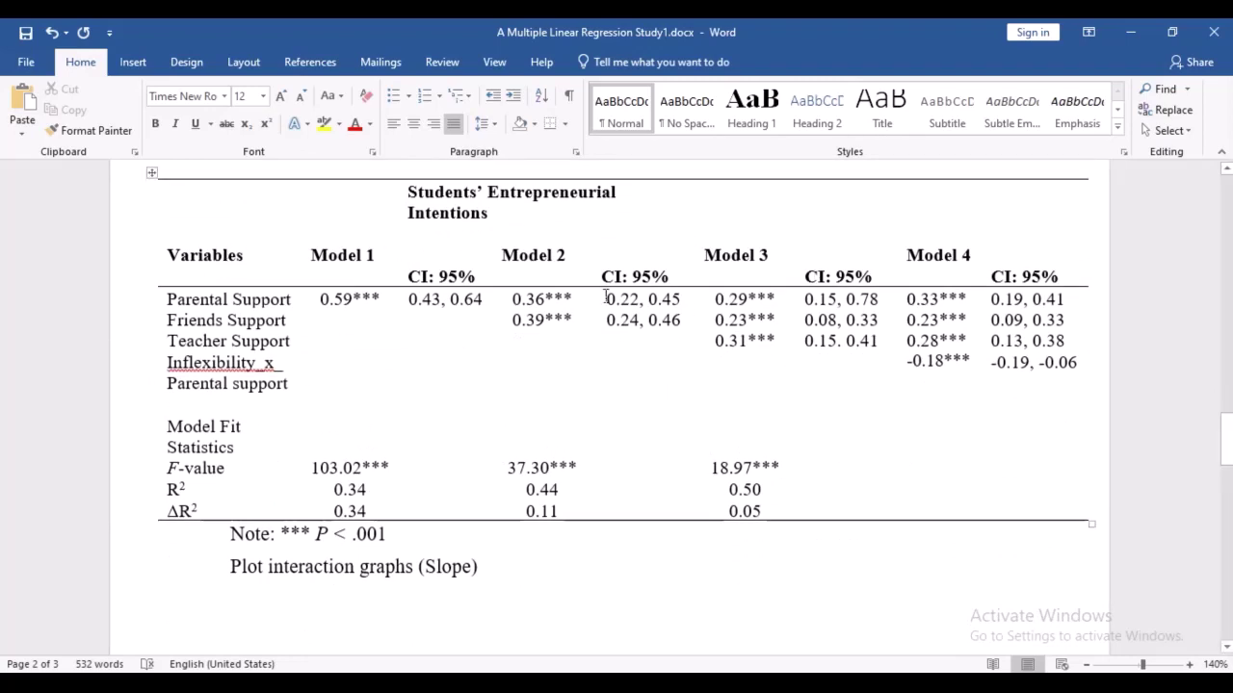
scroll(606, 297, up, 3)
scroll(606, 298, down, 5)
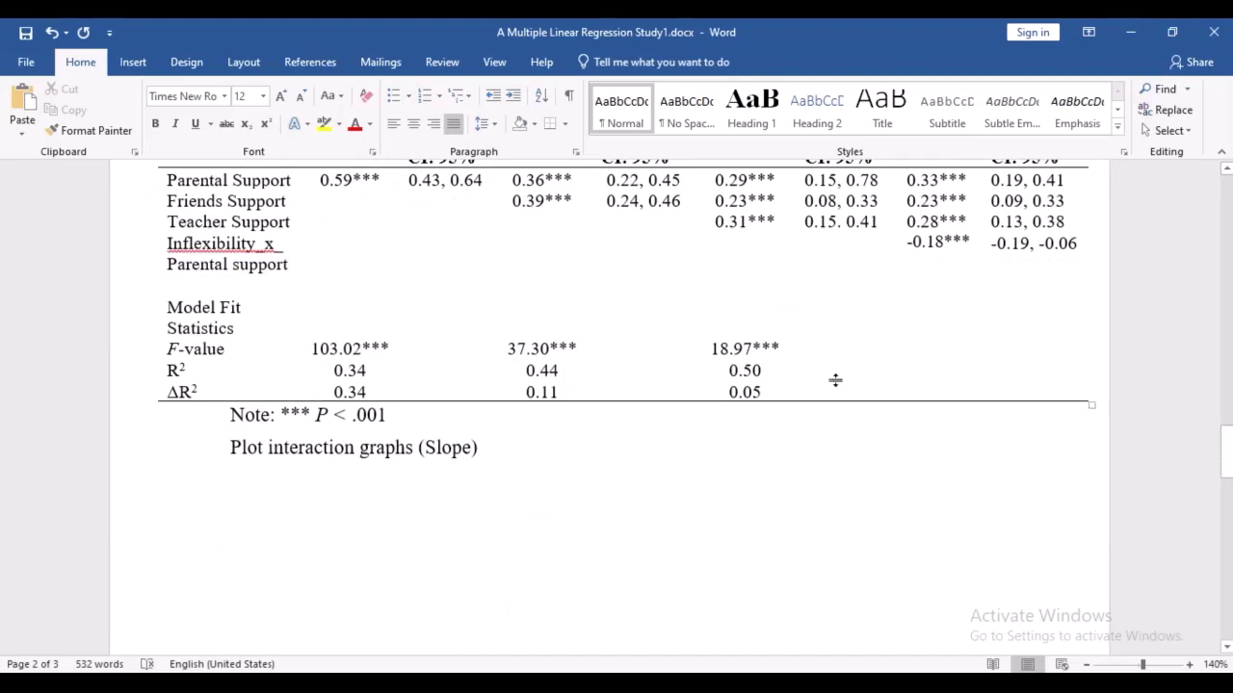
Place the cursor in the Model 4 F-value cell of Table 1 and switch to the SPSS Output3 window to check the regression output.
click(847, 349)
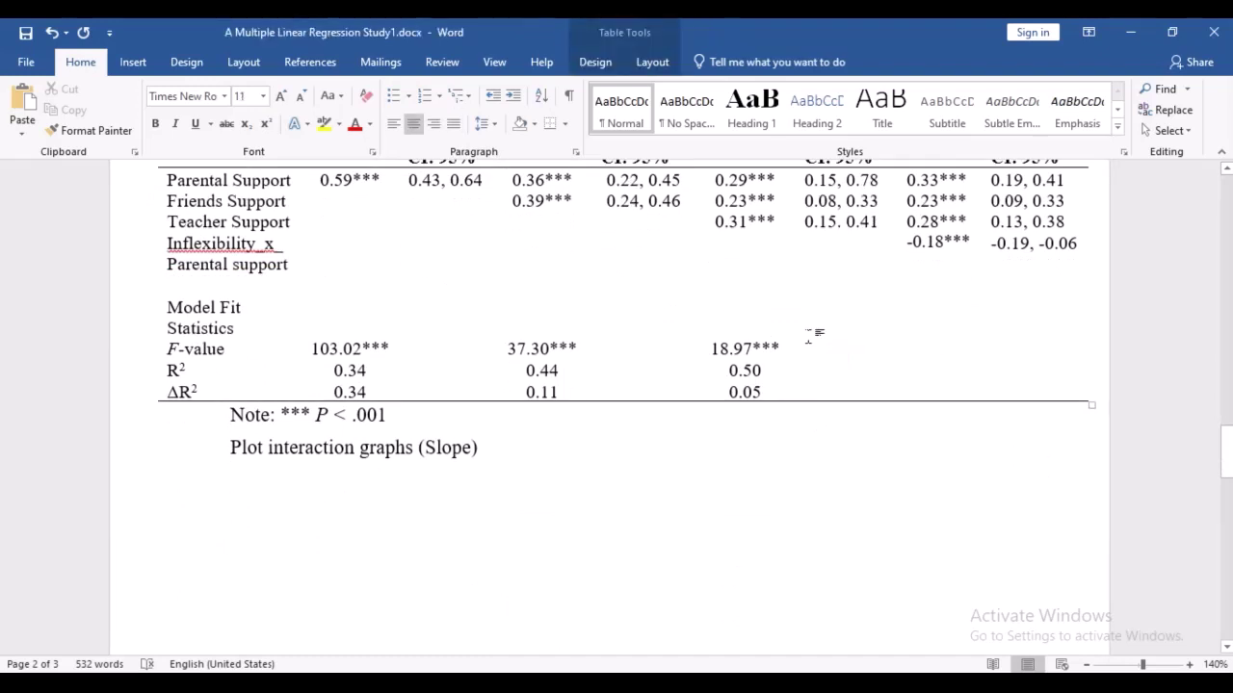
key(Tab)
scroll(738, 476, up, 3)
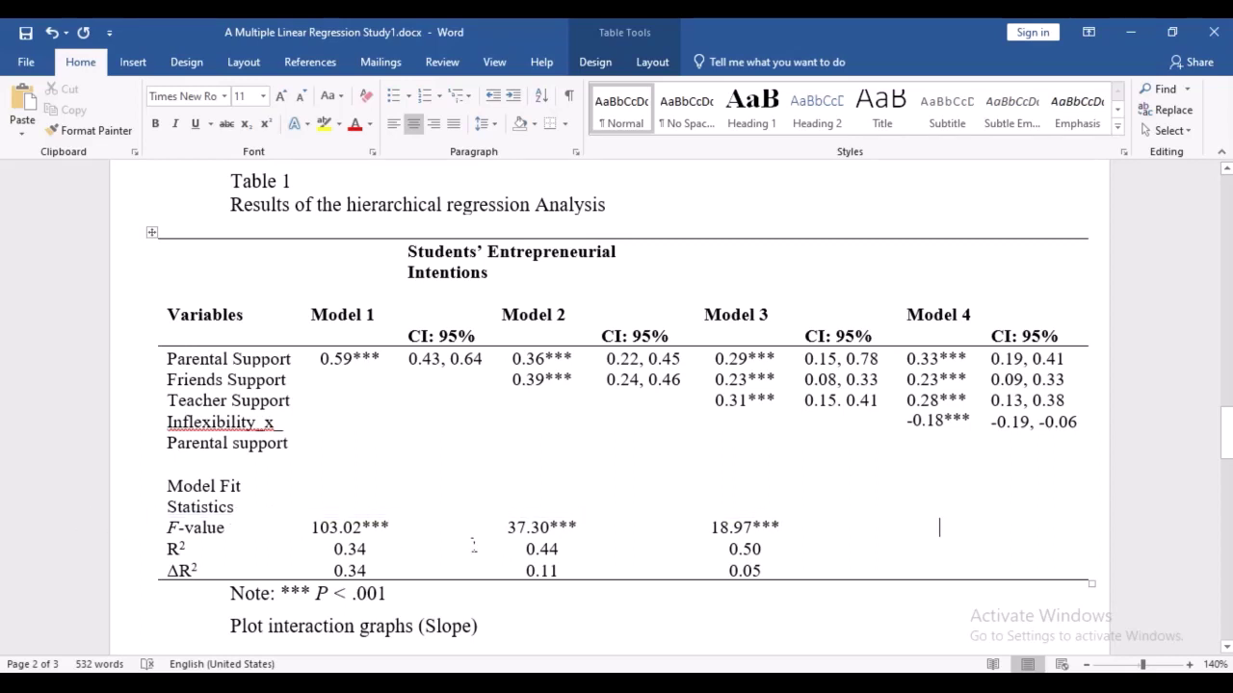
mouse_move(592, 684)
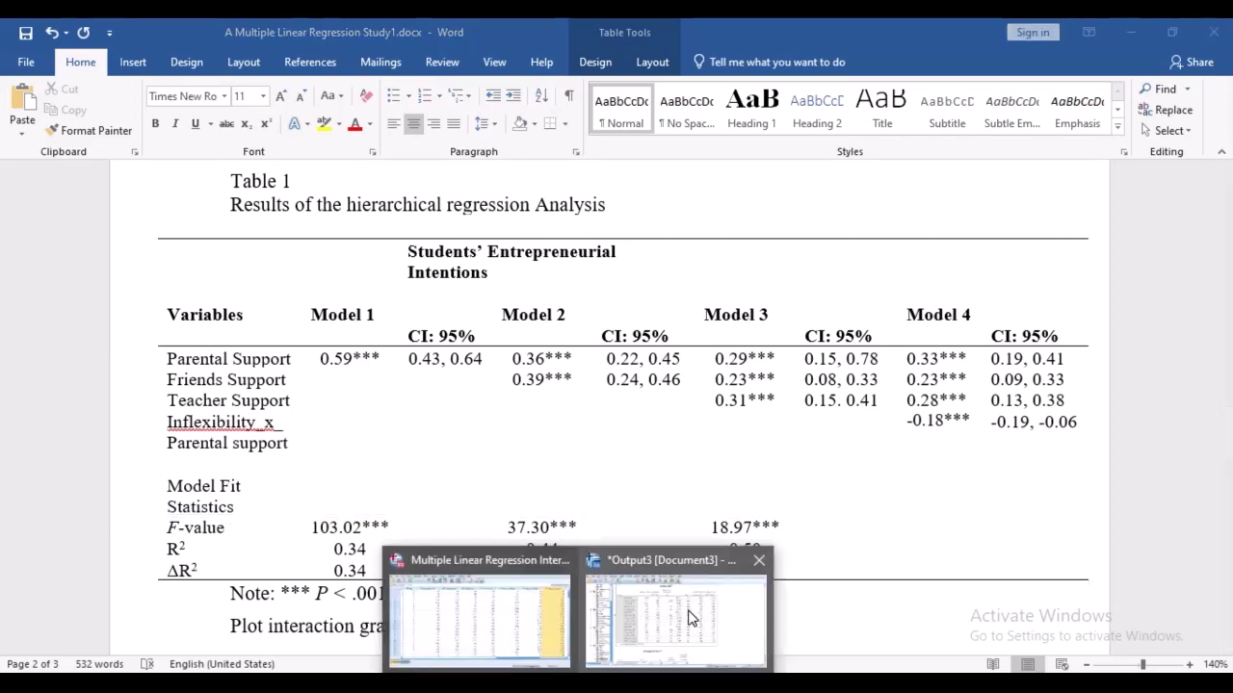
click(696, 619)
scroll(708, 395, up, 10)
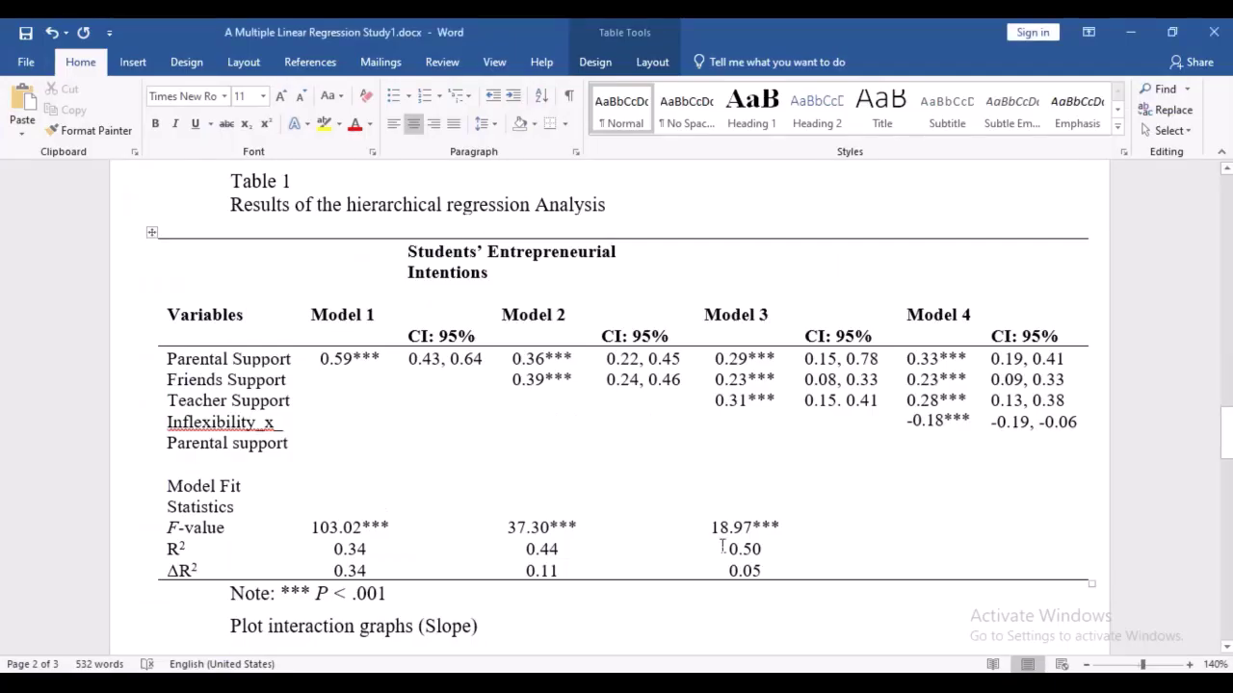
Enter 12.54 as the Model 4 F-value in Table 1, checking it against the hypothesis 4 passage in the Results paragraph.
scroll(724, 545, up, 3)
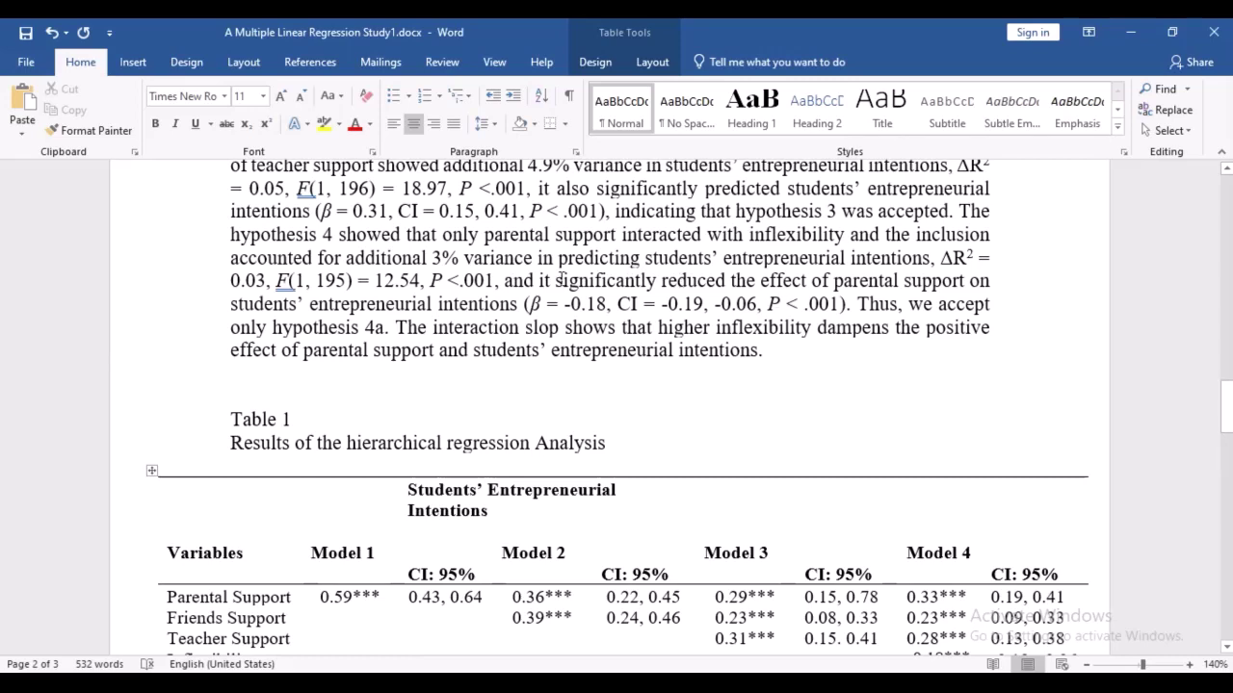
scroll(562, 278, up, 1)
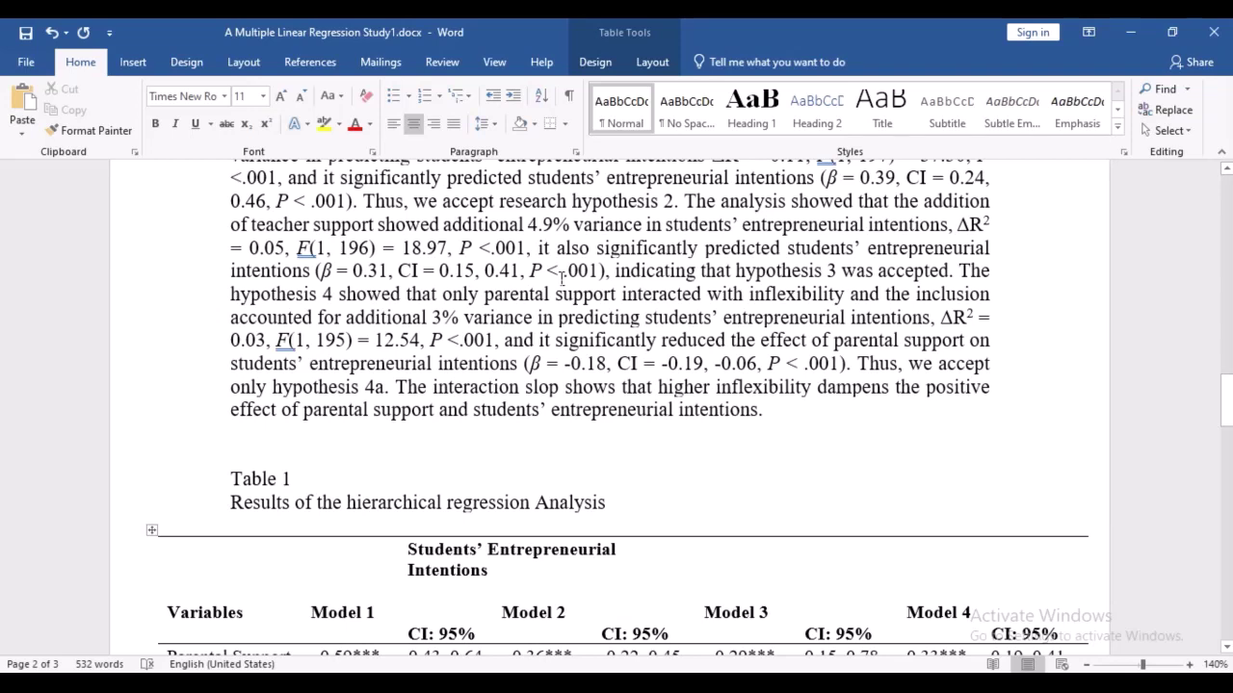
scroll(562, 278, down, 3)
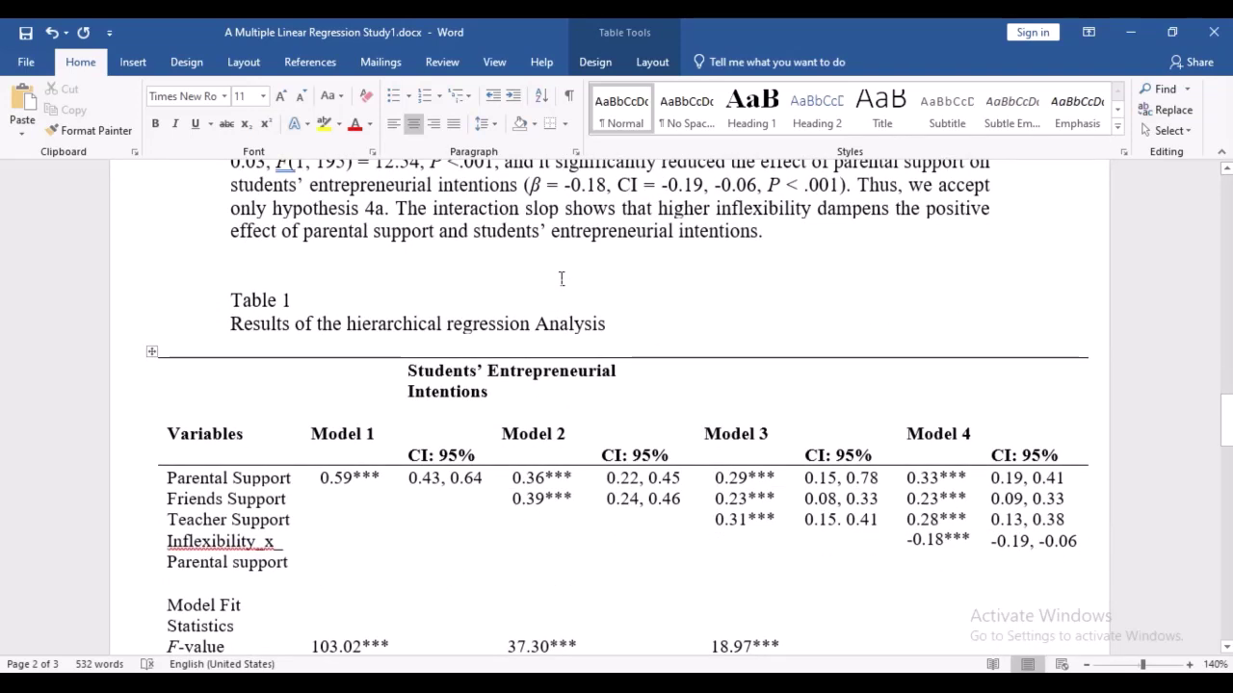
scroll(761, 361, down, 2)
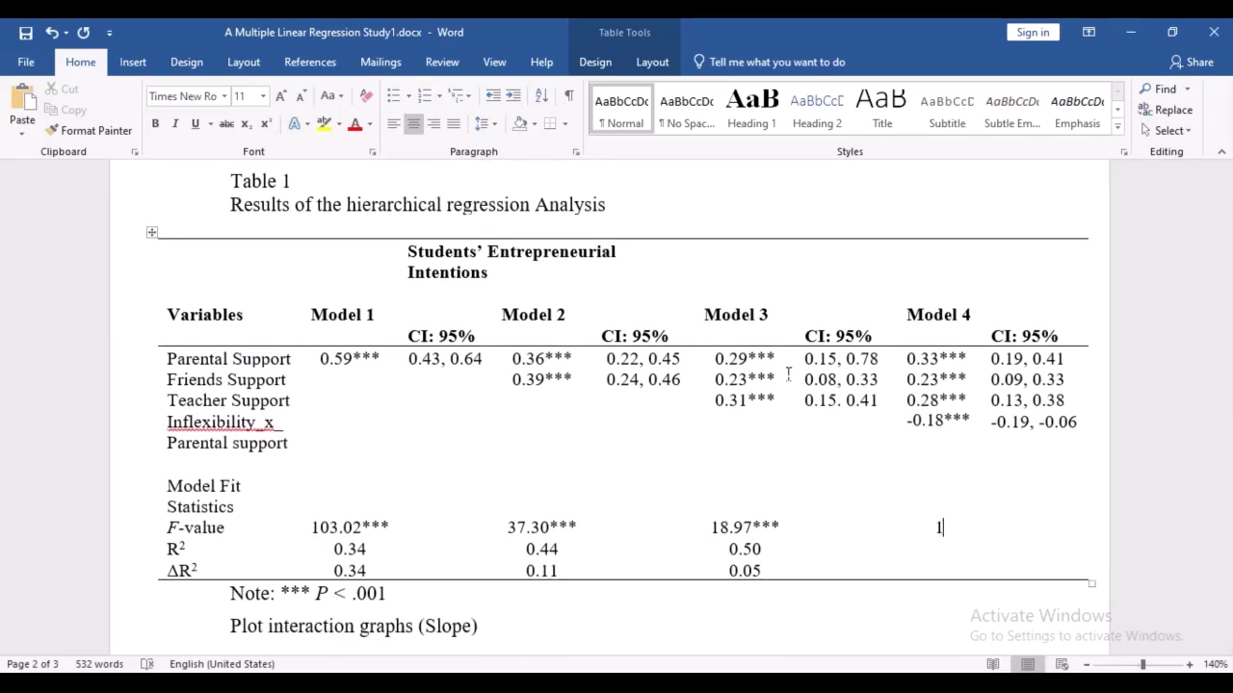
text(12.)
scroll(786, 371, up, 5)
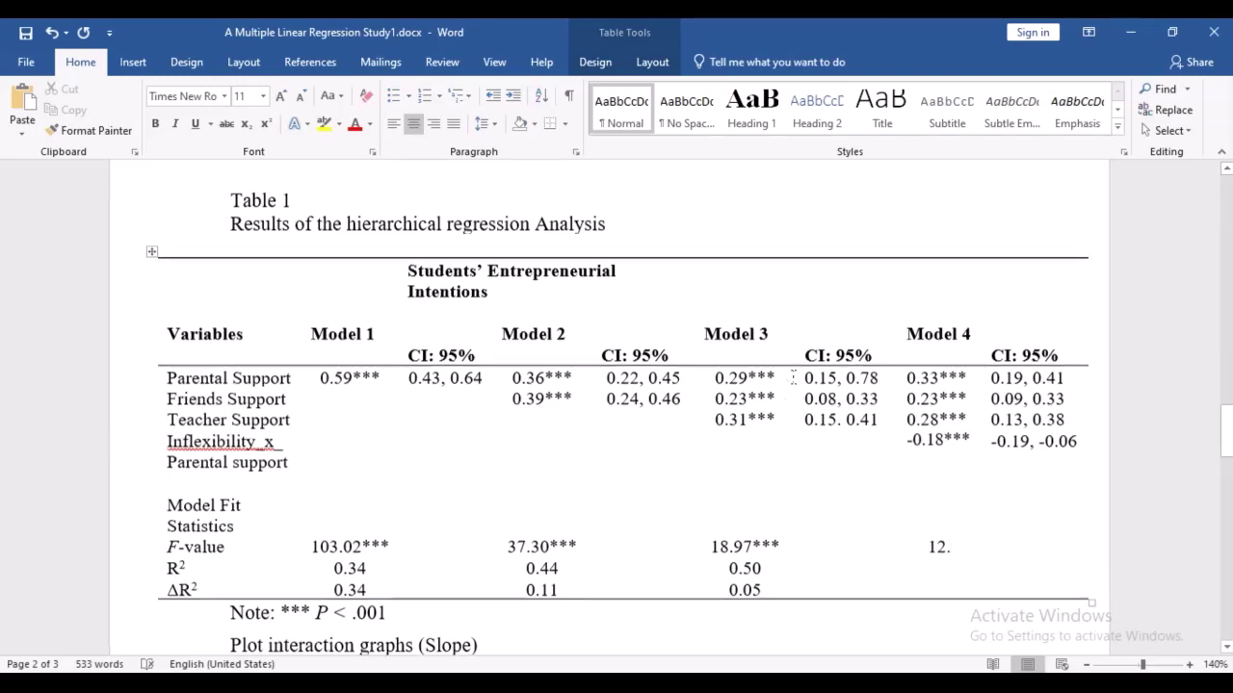
text(54)
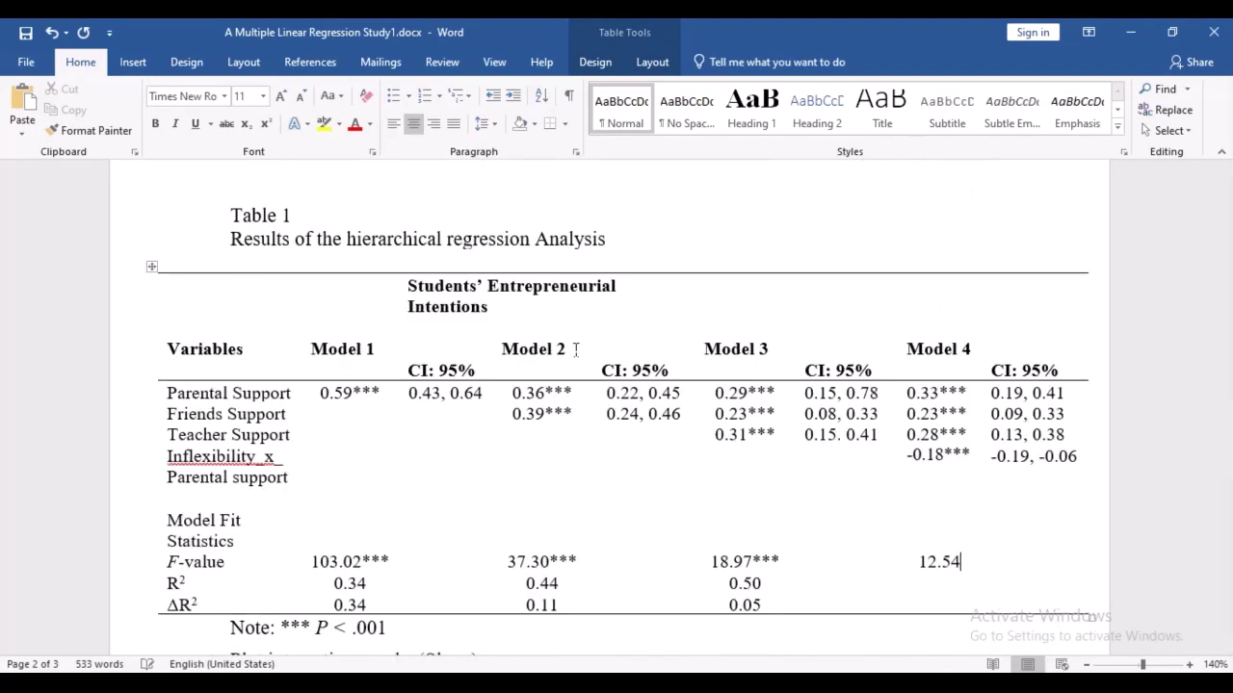
scroll(575, 347, up, 3)
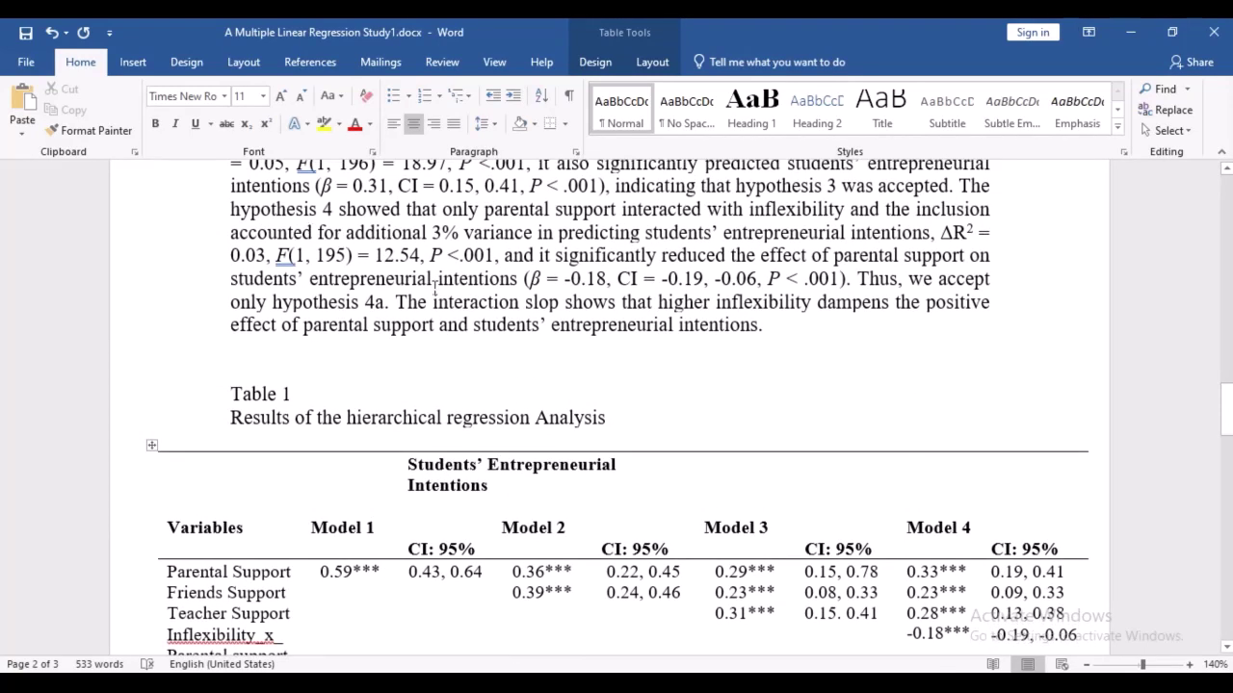
scroll(758, 390, down, 5)
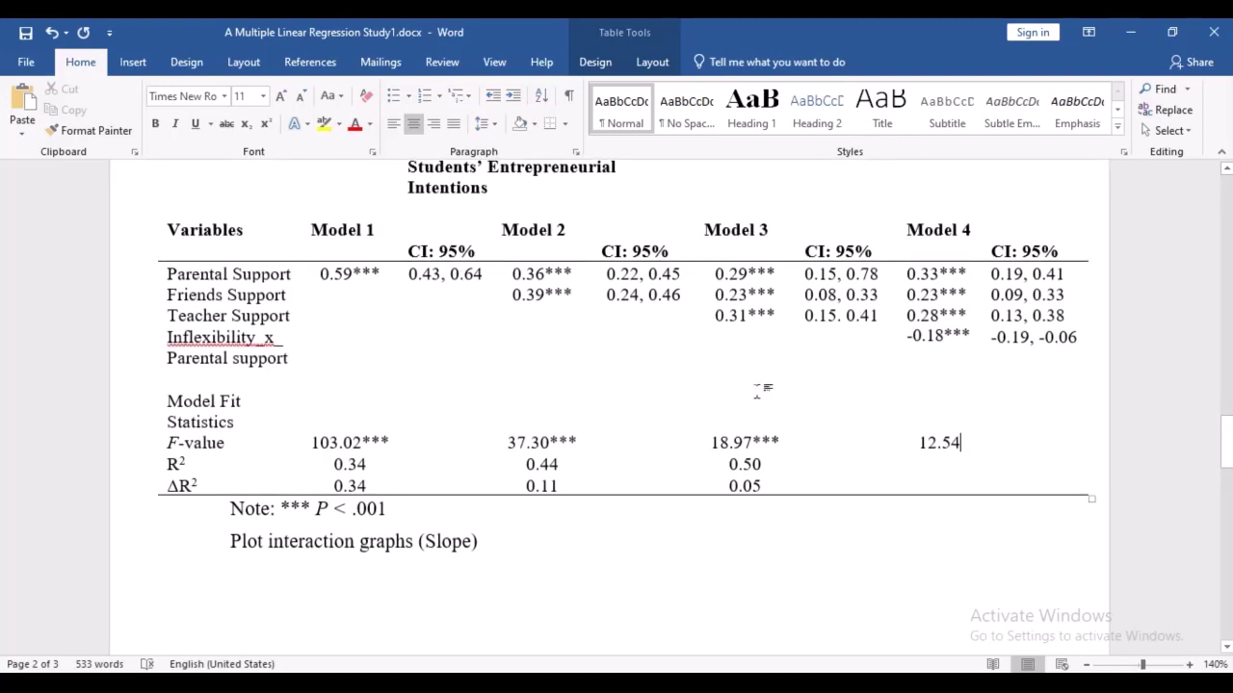
Enter 0.54 as the Model 4 R² in Table 1, checking it against the Model Summary in the SPSS Output3 window.
click(930, 480)
click(931, 470)
scroll(701, 566, up, 5)
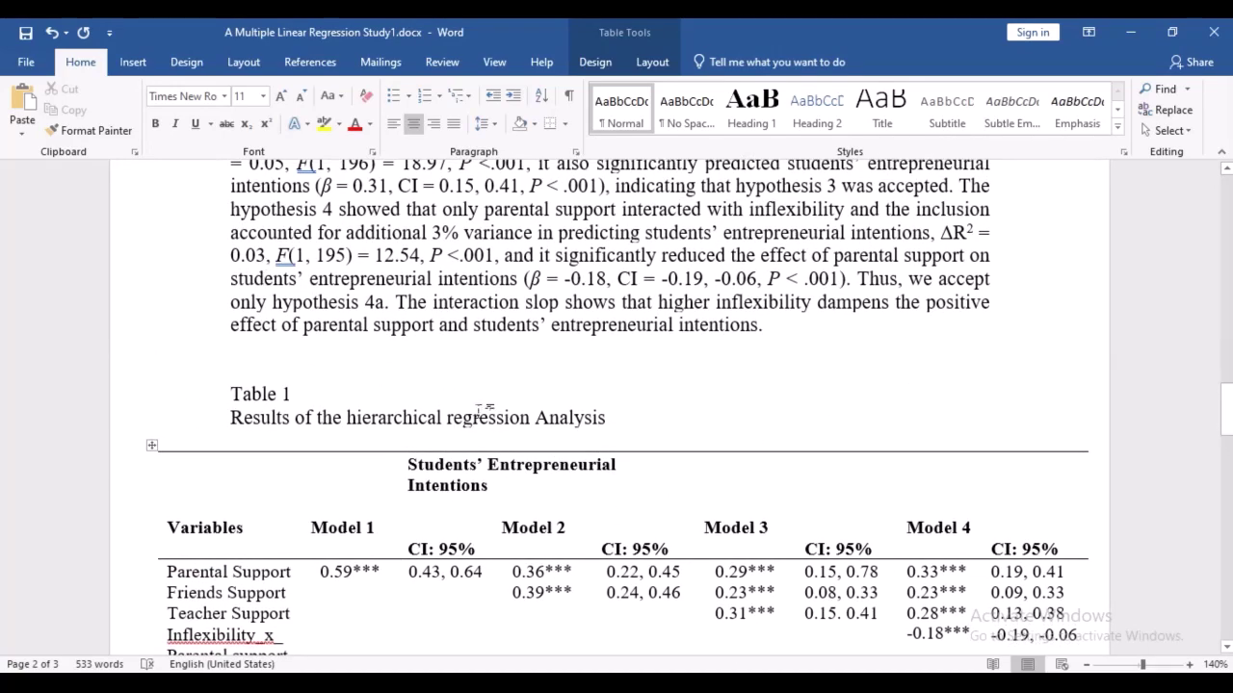
scroll(482, 410, down, 4)
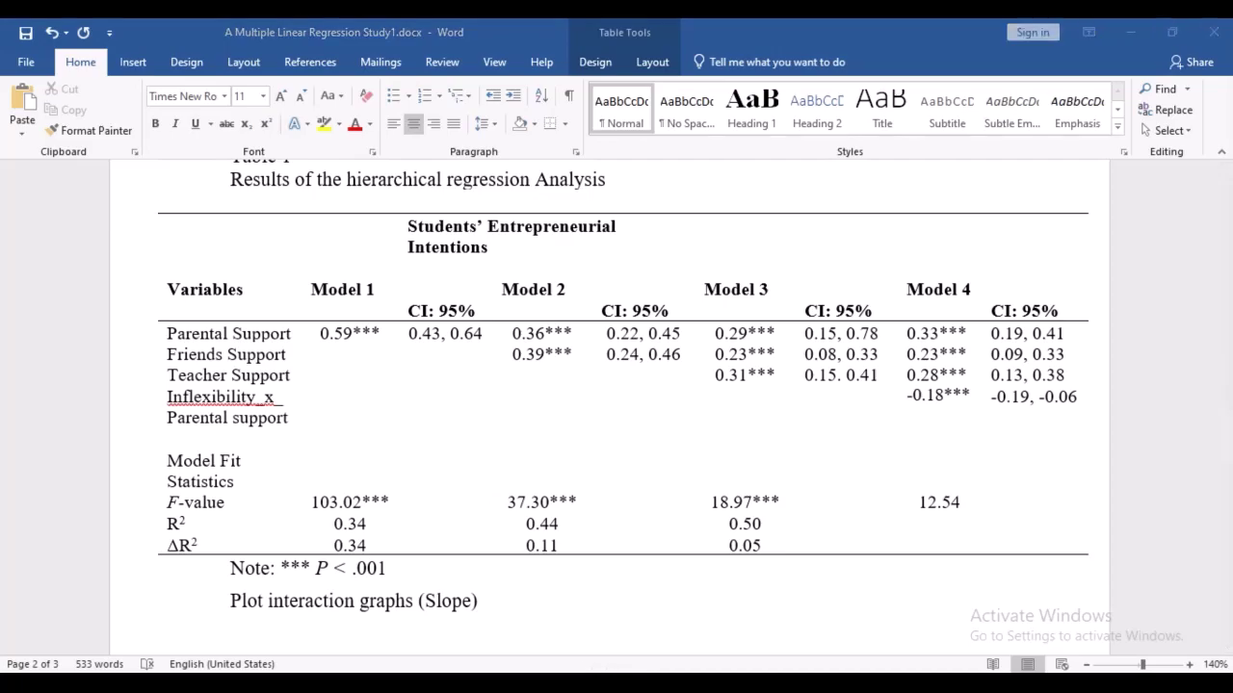
click(597, 534)
click(276, 333)
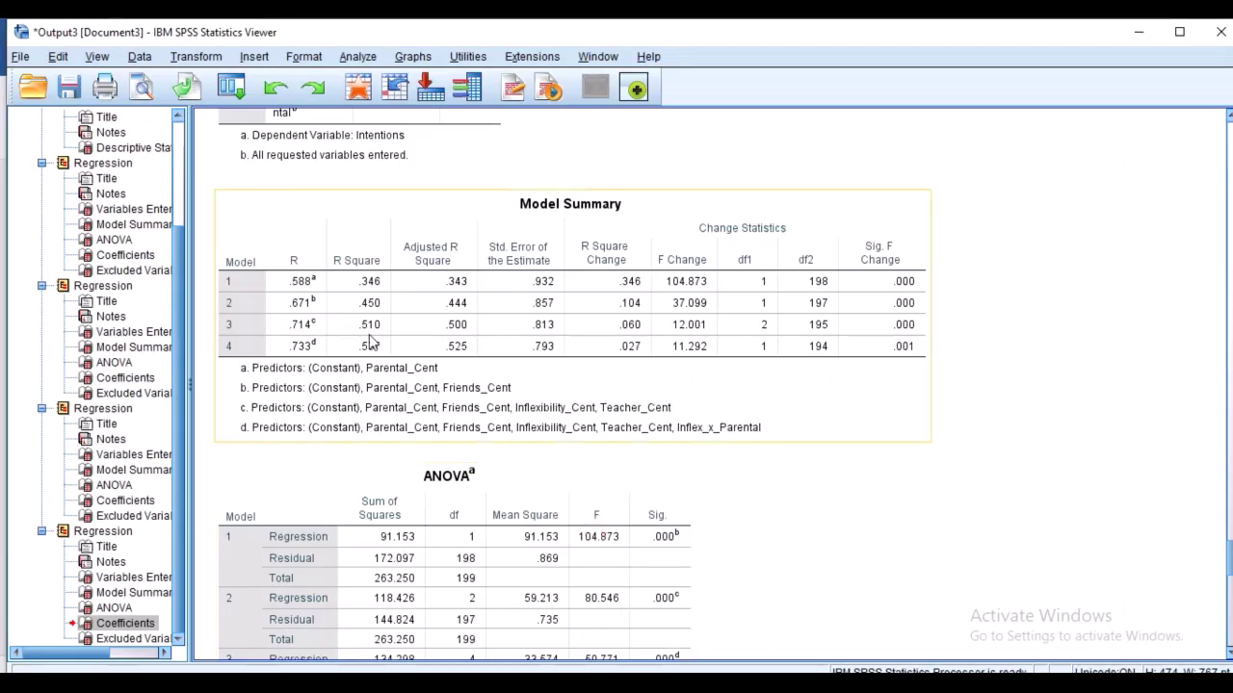
click(505, 476)
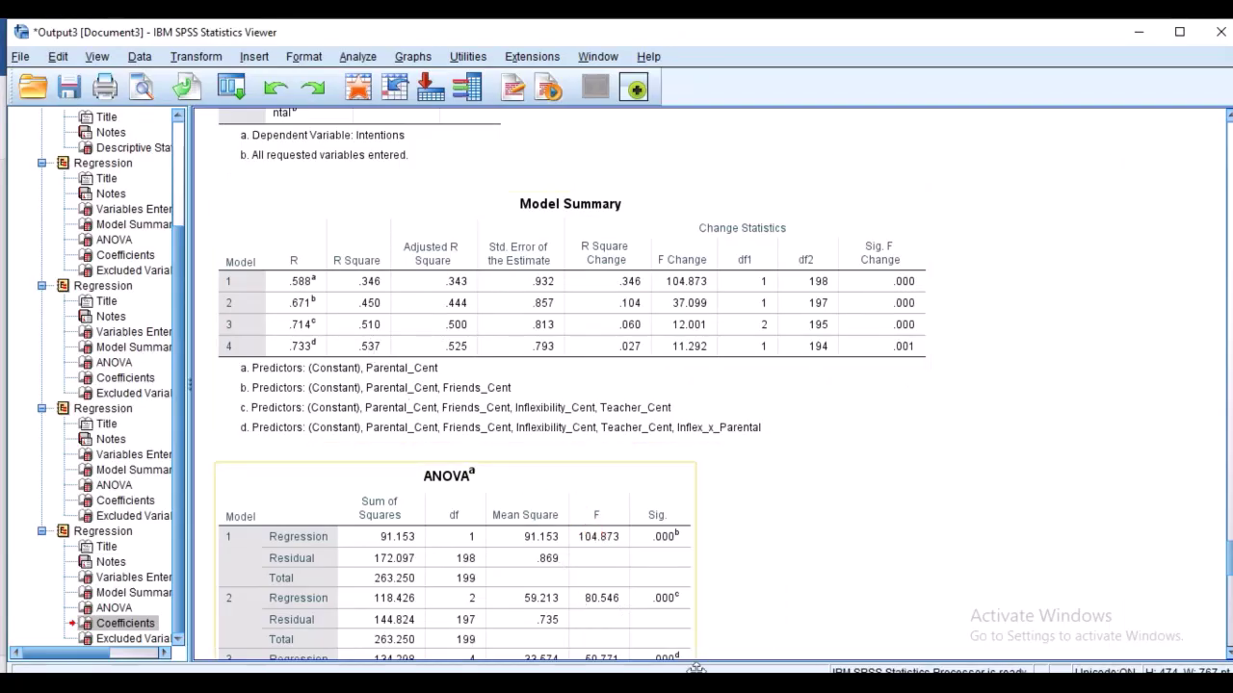
key(alt+Tab)
text(0.54)
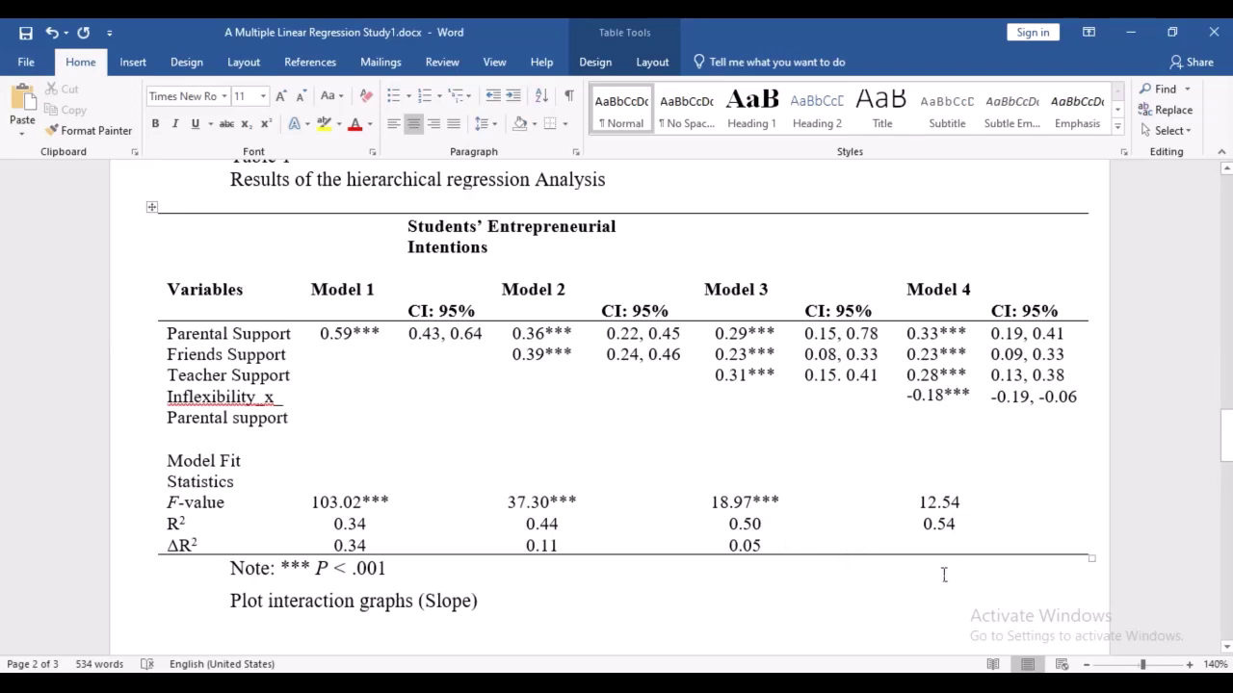
Enter 0.03 as the Model 4 ΔR² in Table 1 and save the document.
click(952, 545)
text(0.03)
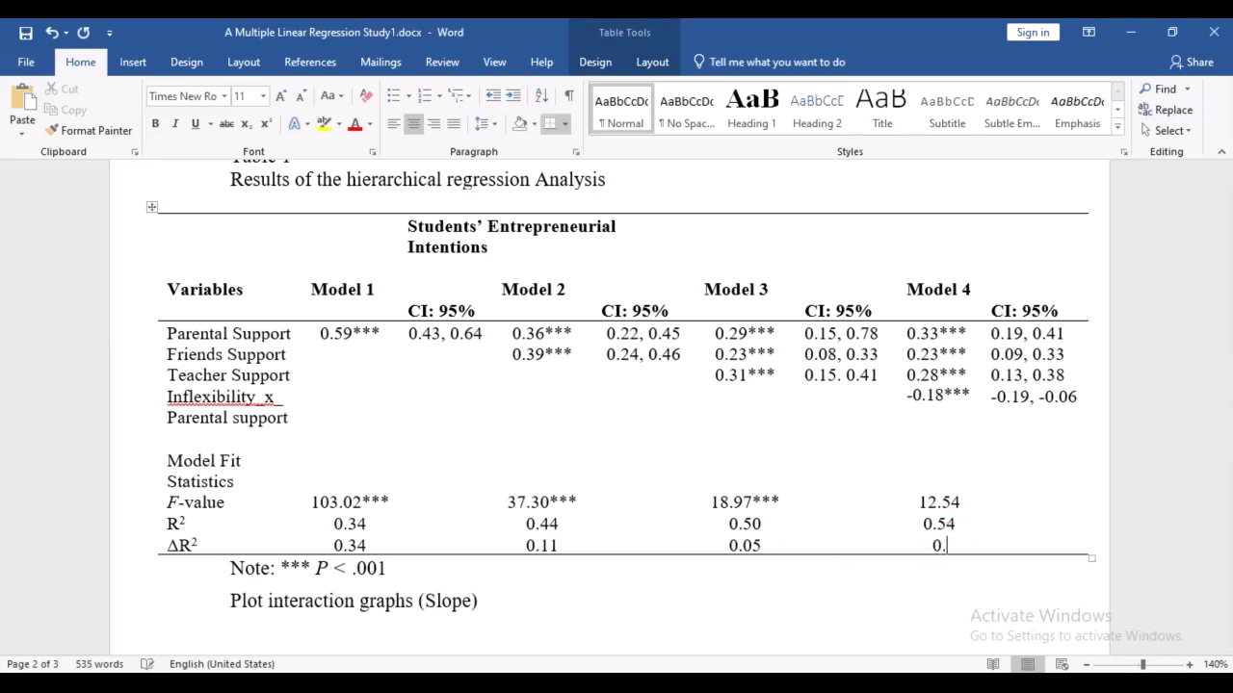
key(ctrl+s)
Add the significance marker *** to the Model 4 F-value in Table 1 and save the document.
click(976, 505)
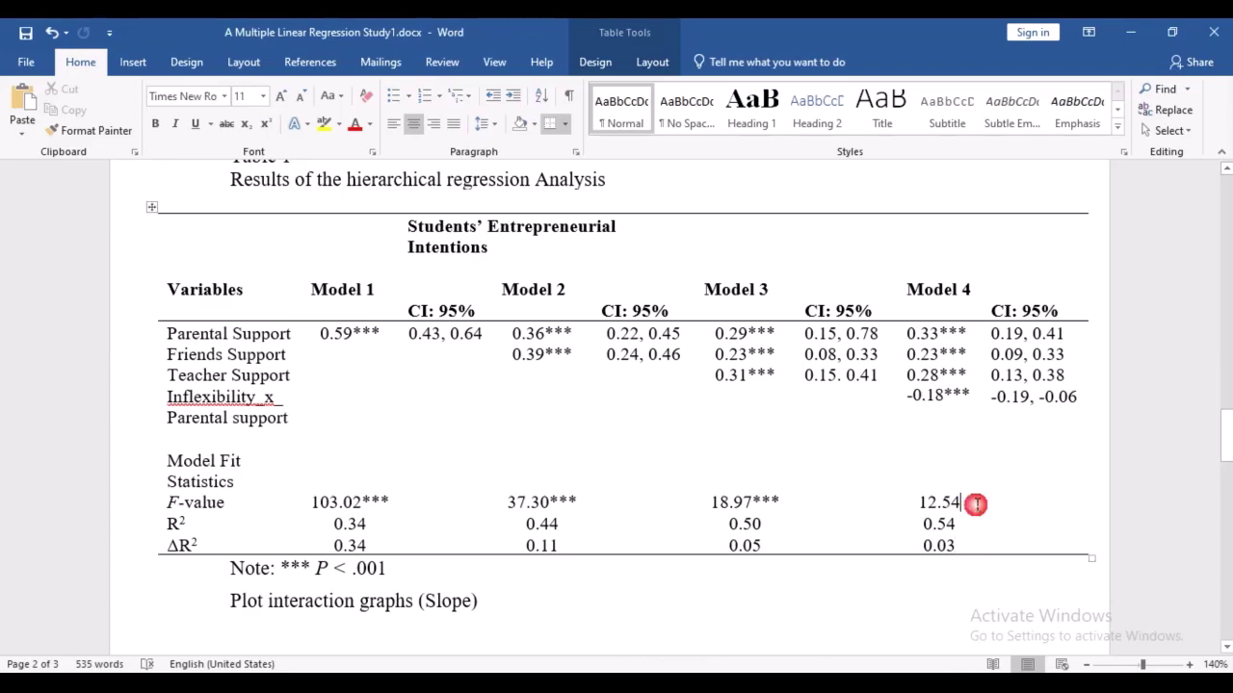
text(***)
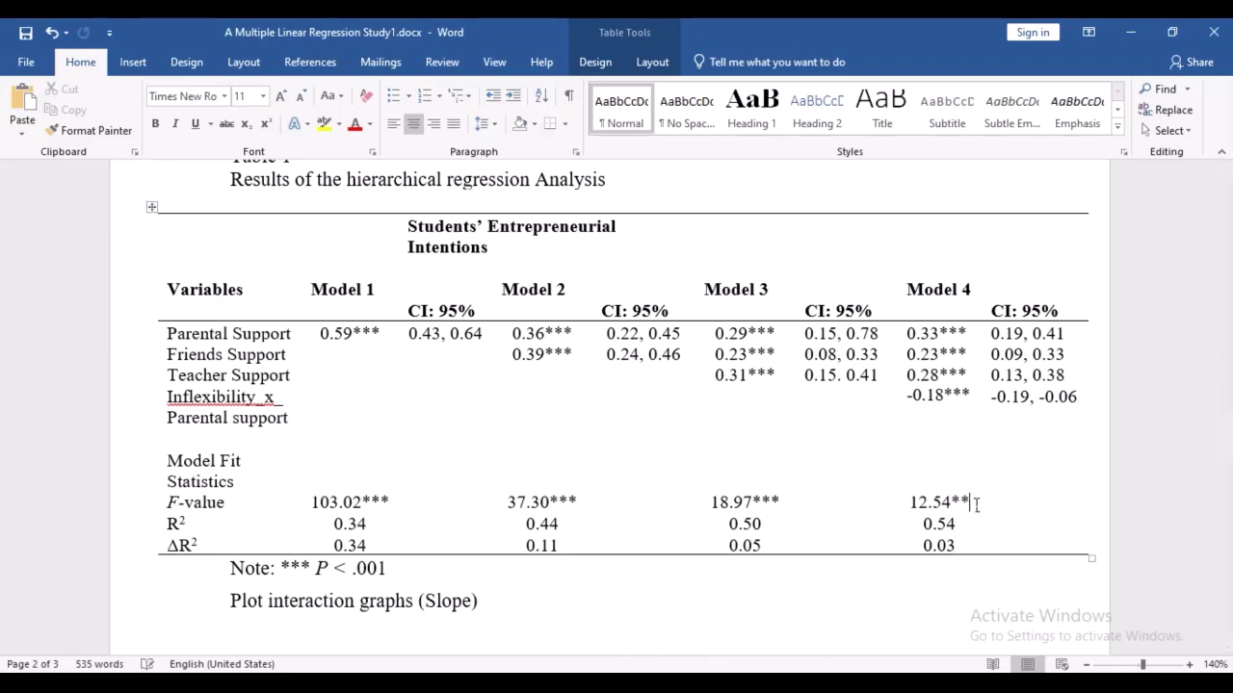
key(ctrl+s)
Review the whole report, from Table 1 and the interaction graph back through the Results paragraph and hypotheses to the title and moderation diagram.
scroll(664, 492, up, 3)
scroll(490, 336, down, 5)
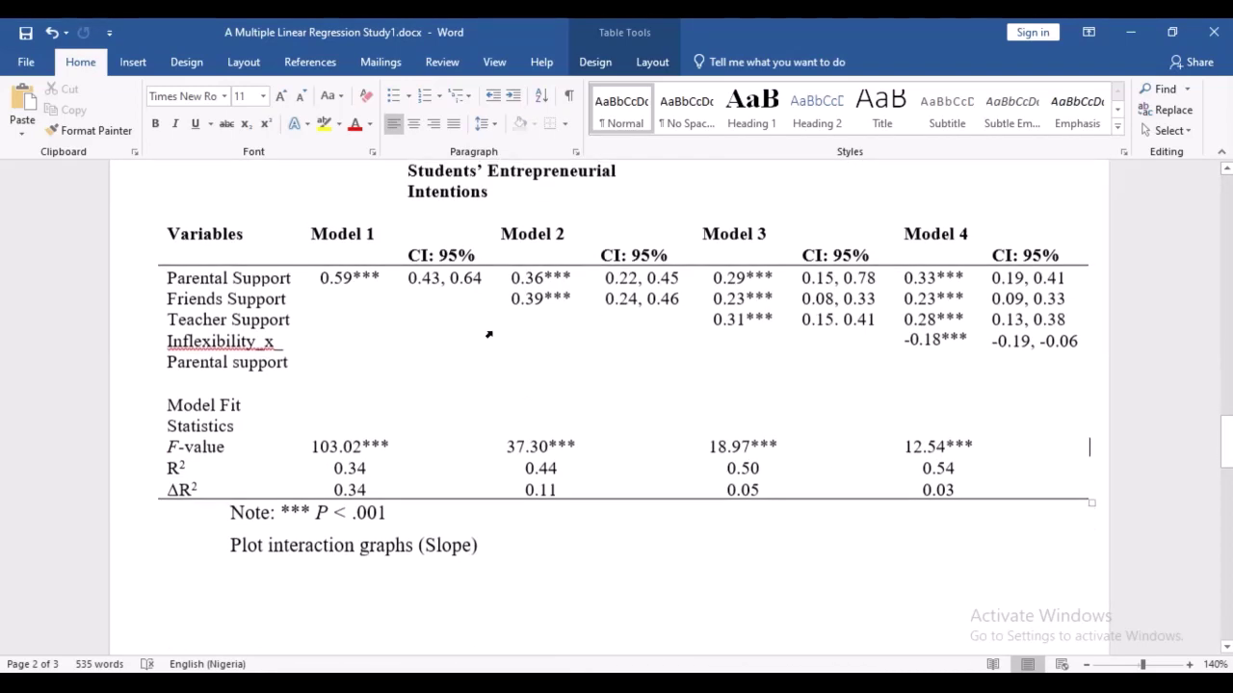
scroll(537, 331, up, 10)
scroll(530, 328, down, 15)
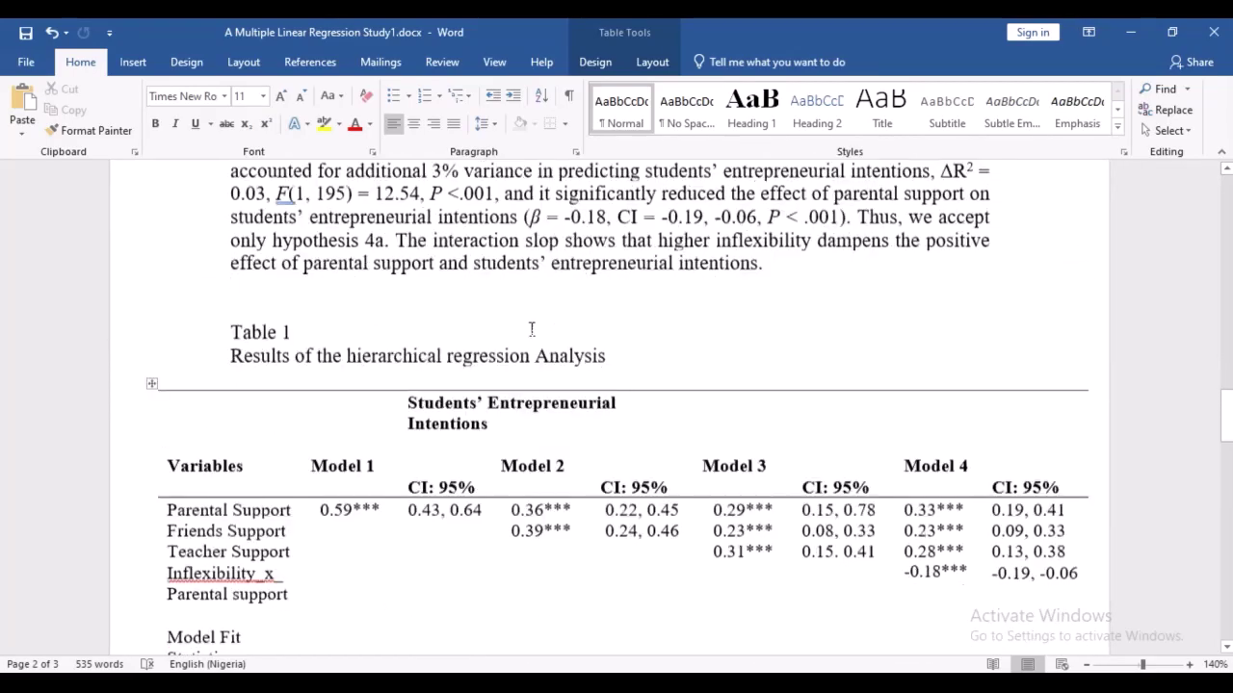
scroll(533, 333, down, 6)
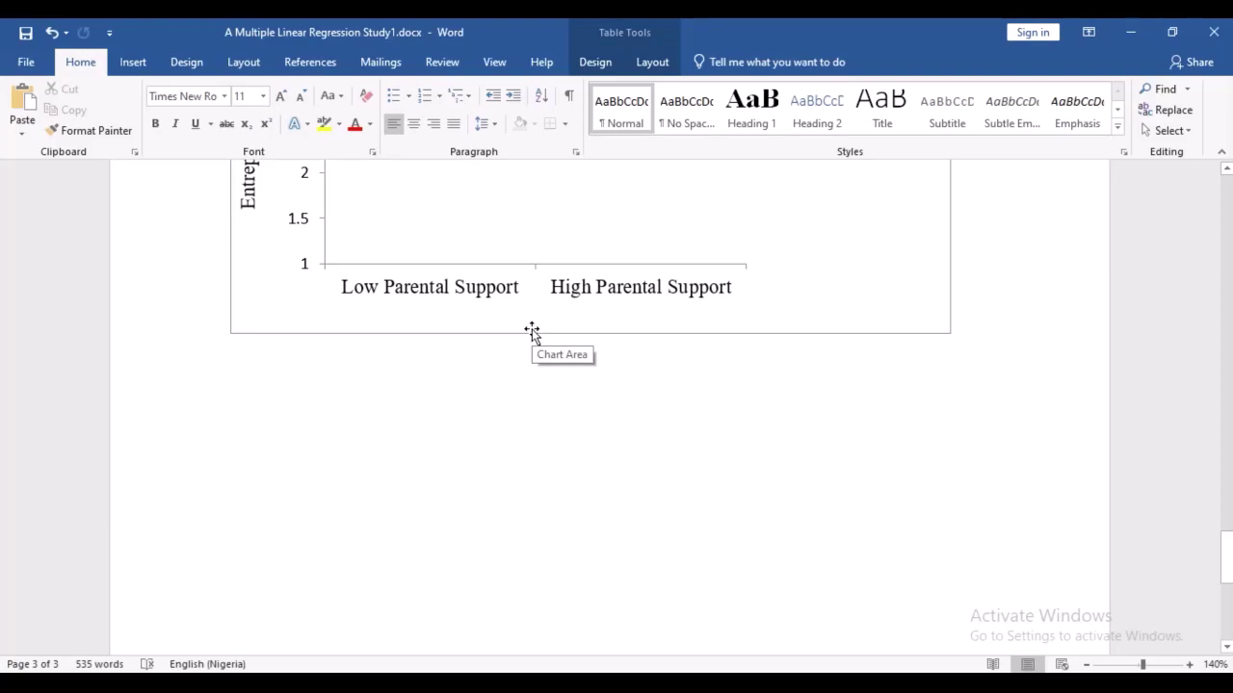
scroll(532, 332, up, 12)
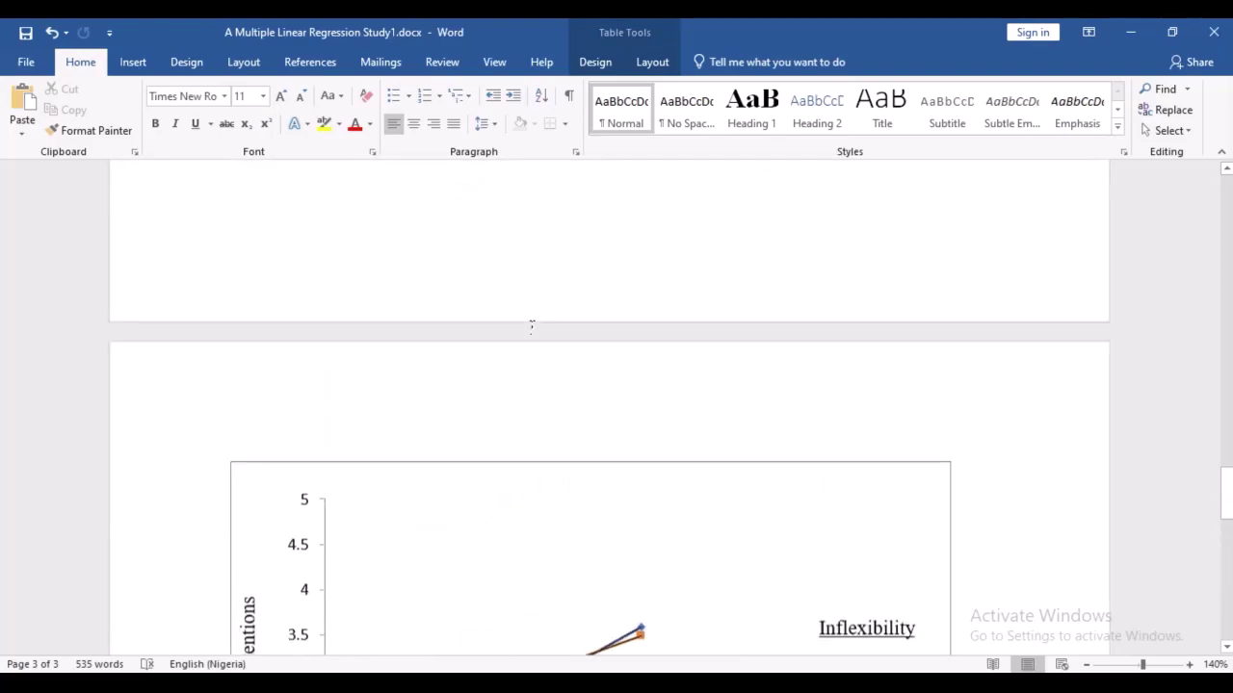
scroll(531, 327, up, 15)
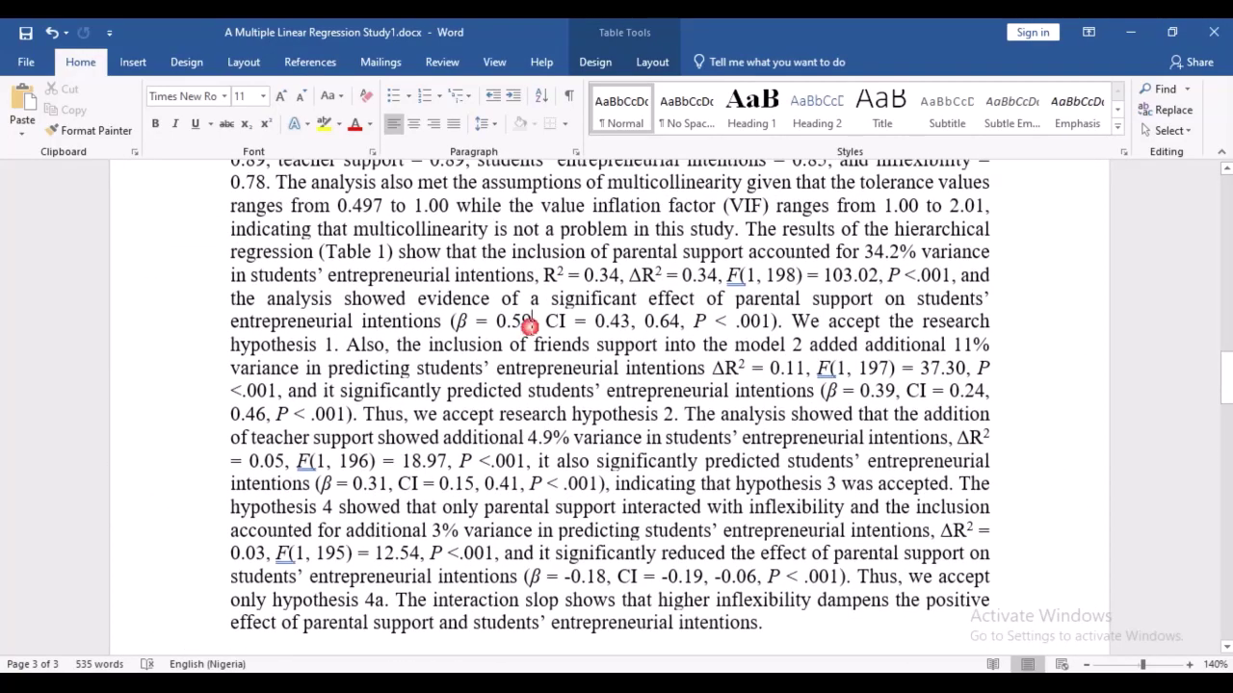
click(529, 328)
scroll(529, 327, up, 4)
scroll(530, 327, up, 15)
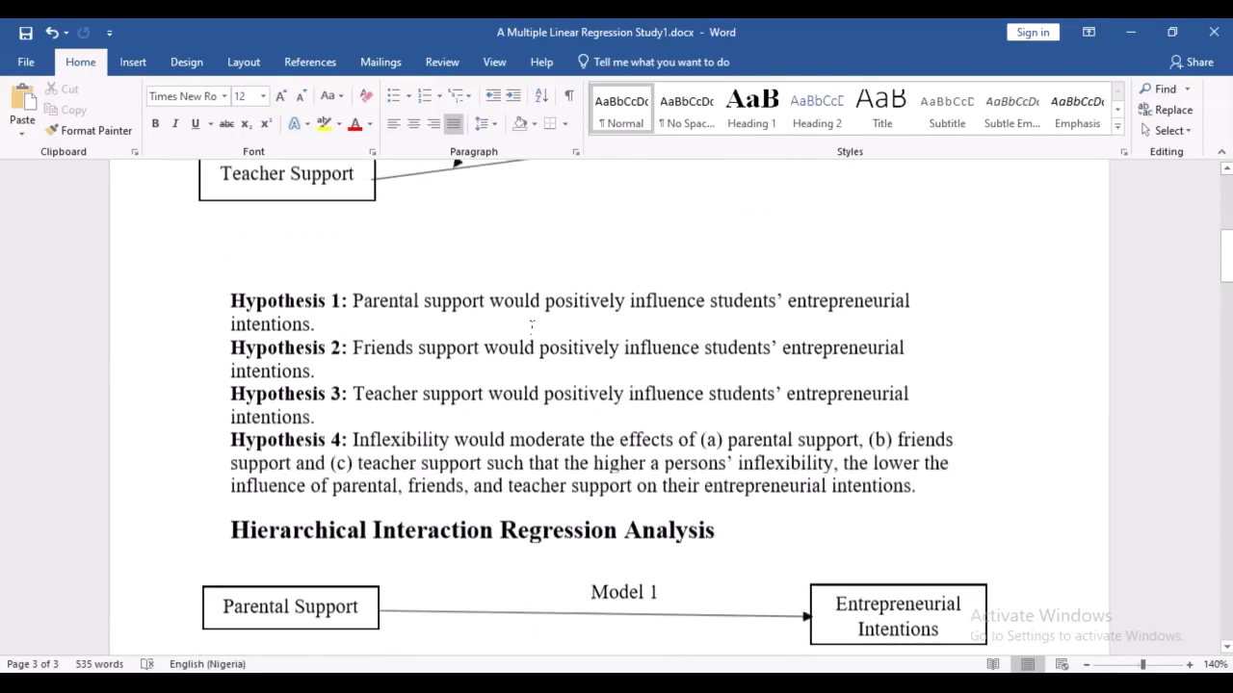
scroll(533, 327, up, 3)
scroll(732, 511, up, 3)
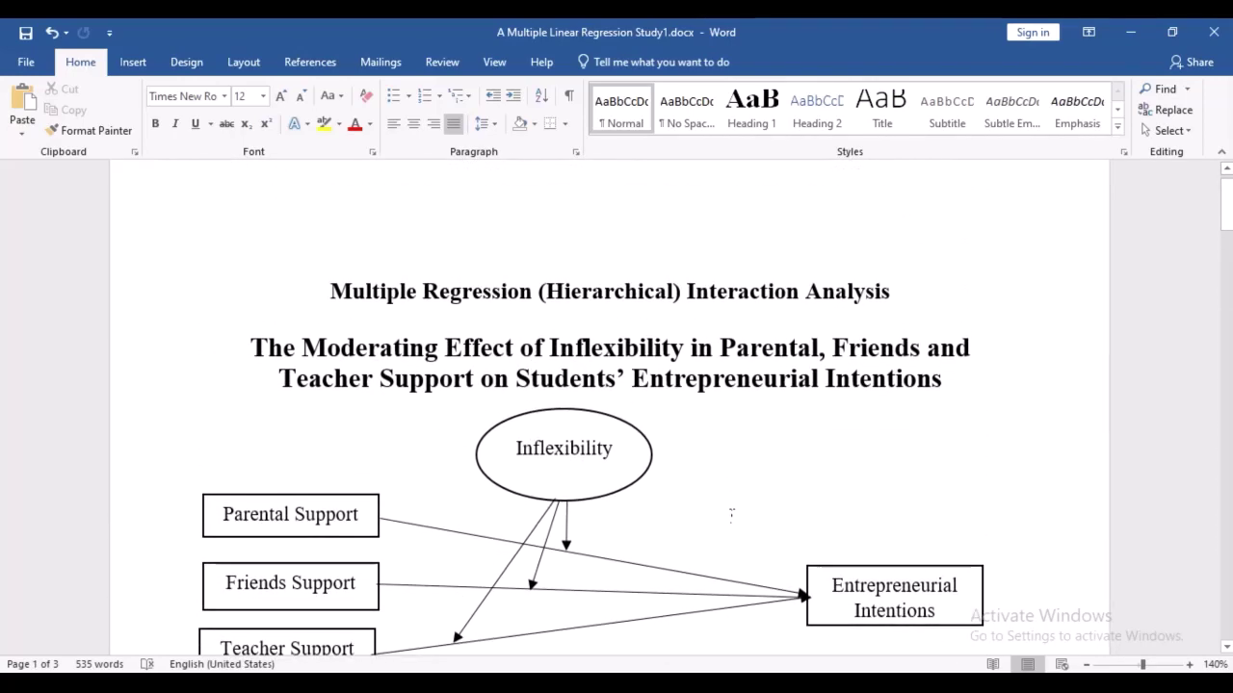